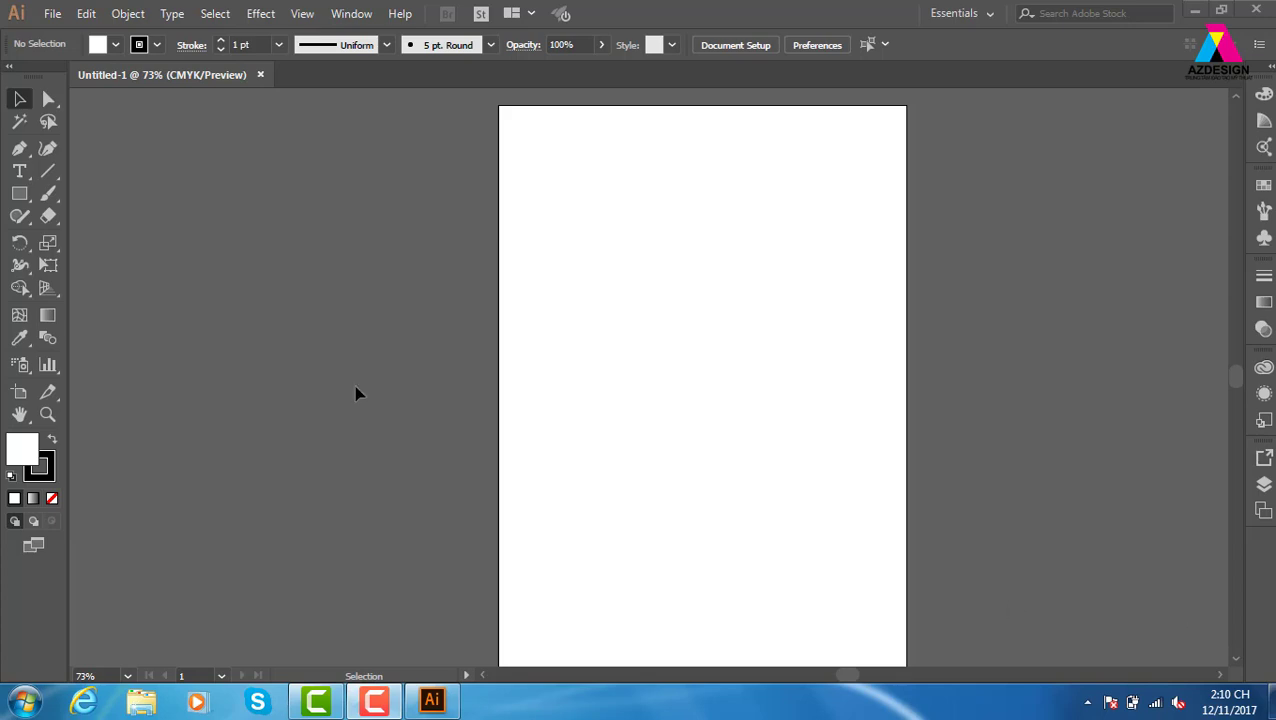
- Pick the Line Segment tool, then show the rectangle, ellipse, polygon, star and flare shape flyout
click(56, 172)
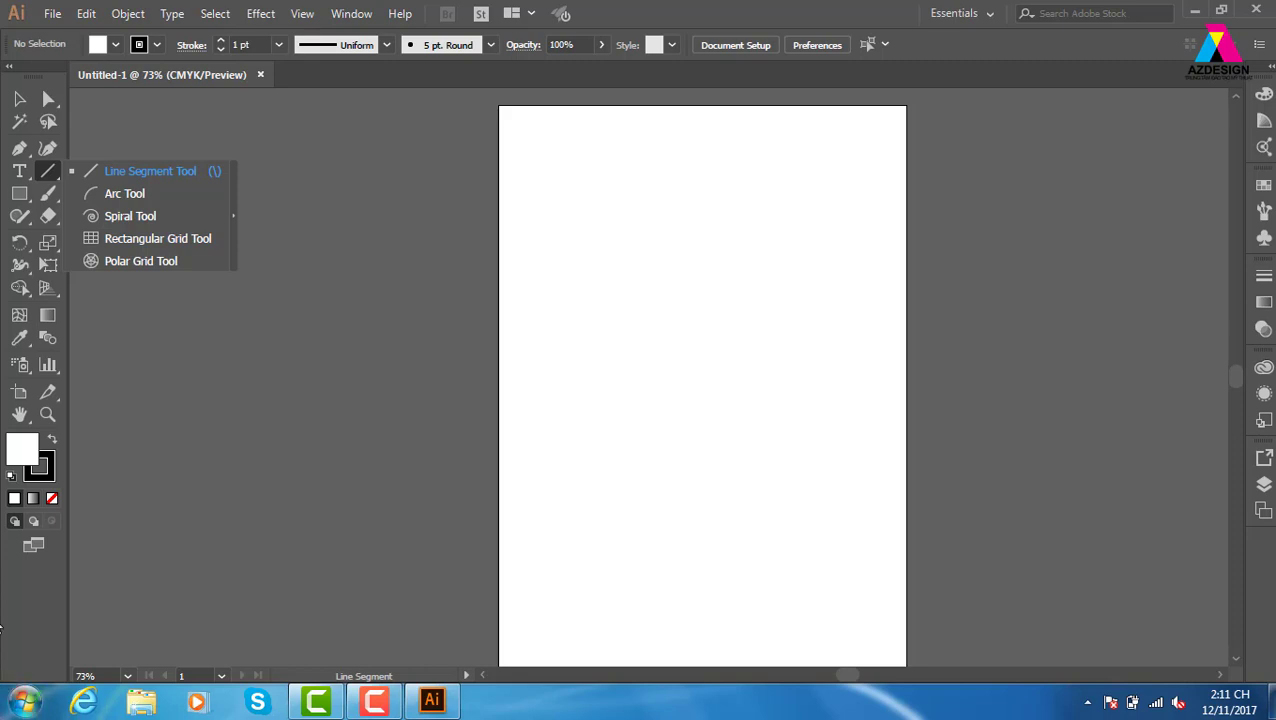
click(26, 199)
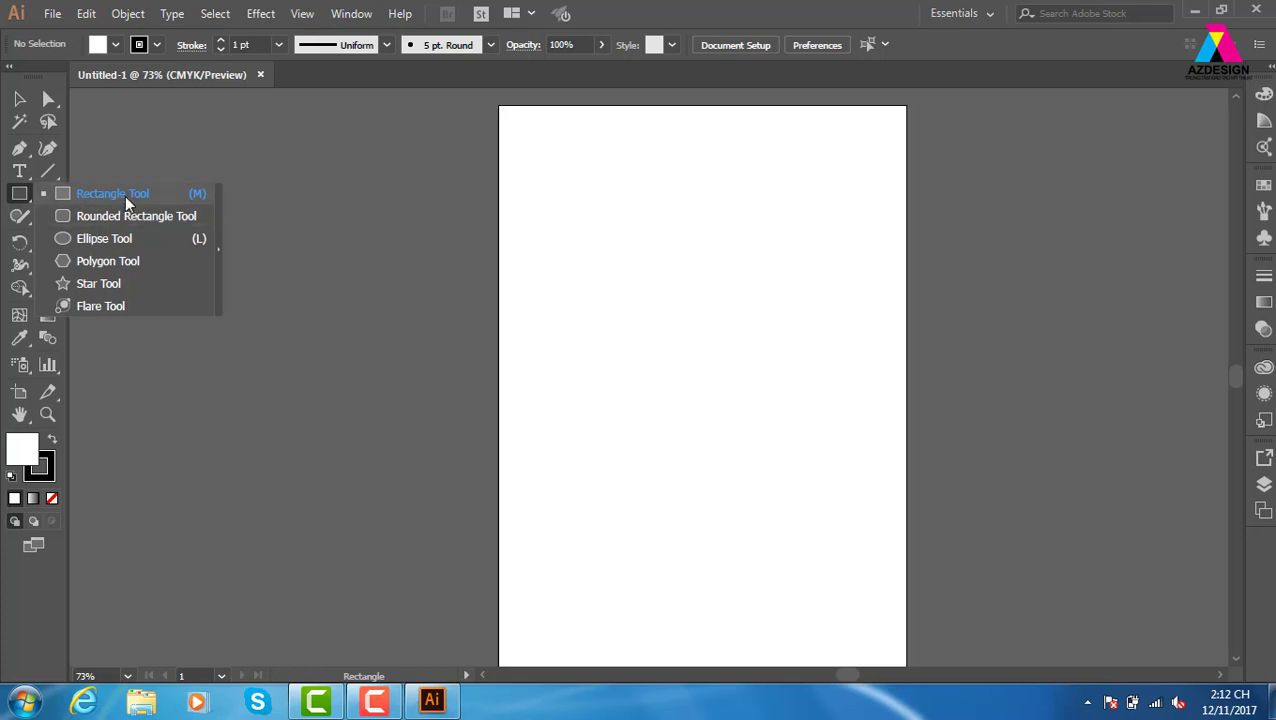
- Choose the Rectangle tool and cancel the 100 pt × 100 pt Rectangle dialog without drawing
click(127, 200)
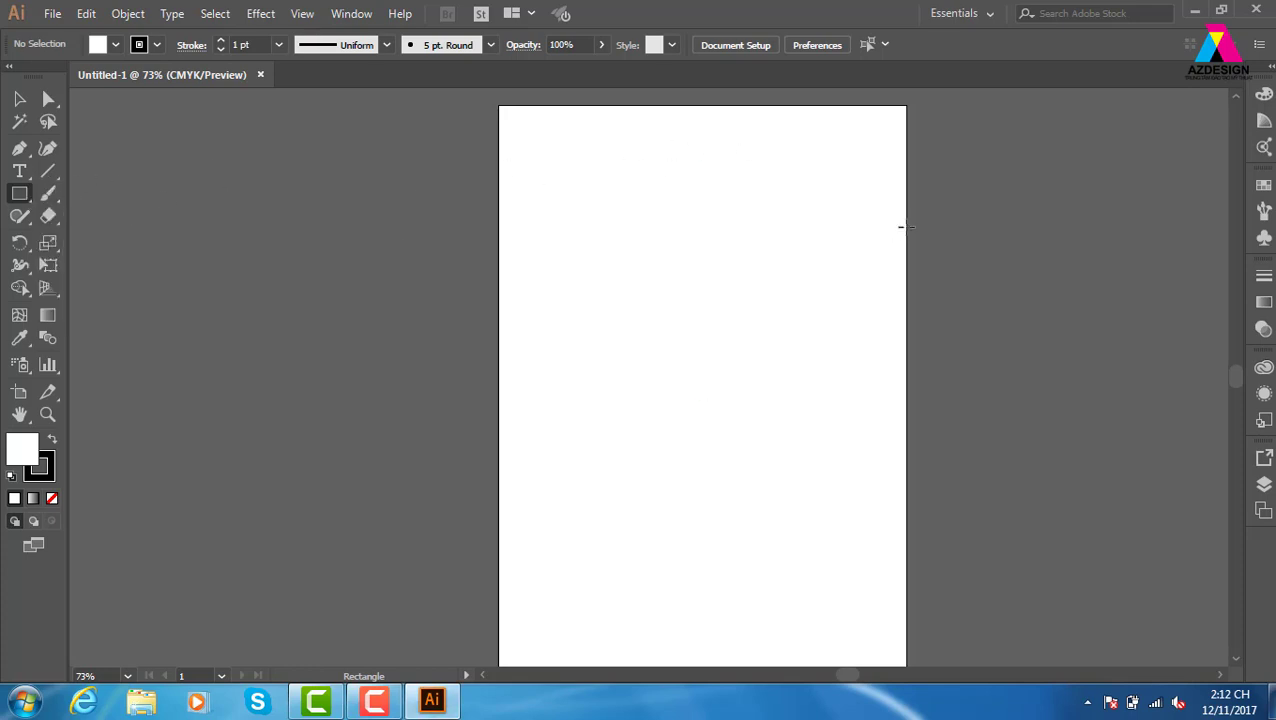
click(714, 237)
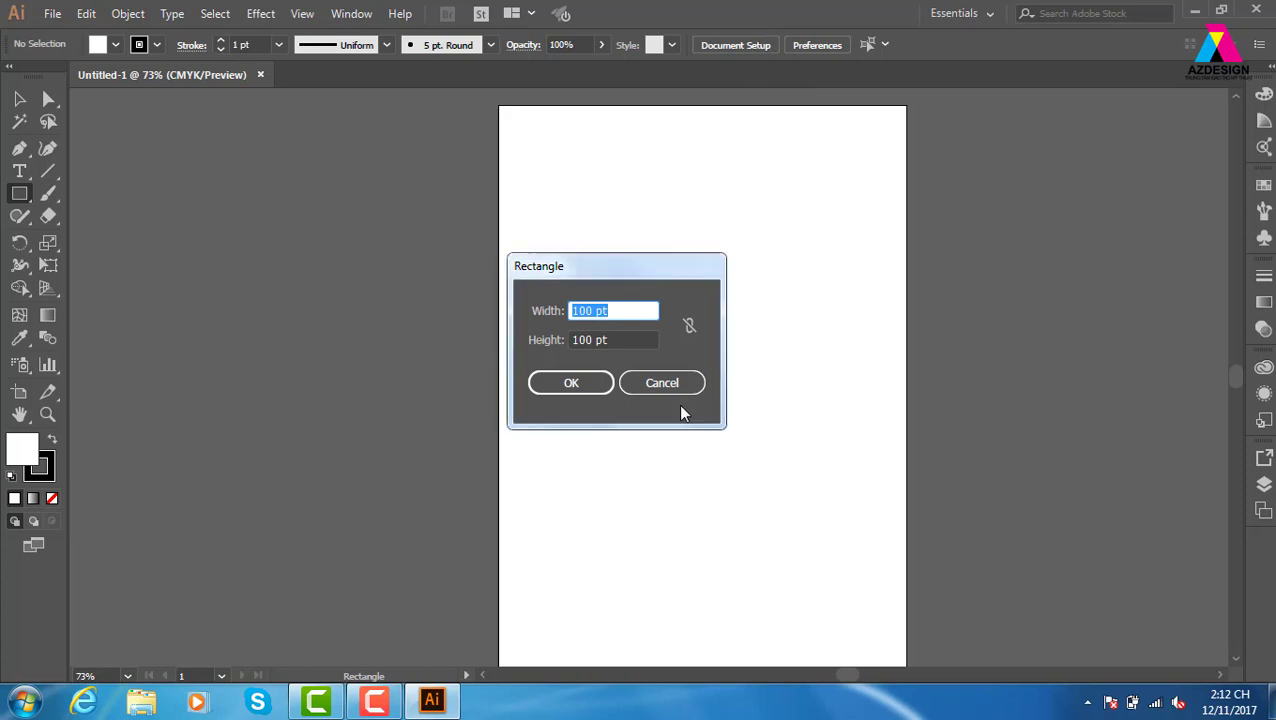
click(661, 383)
- Switch the document units from points to Centimeters in Document Setup
click(733, 46)
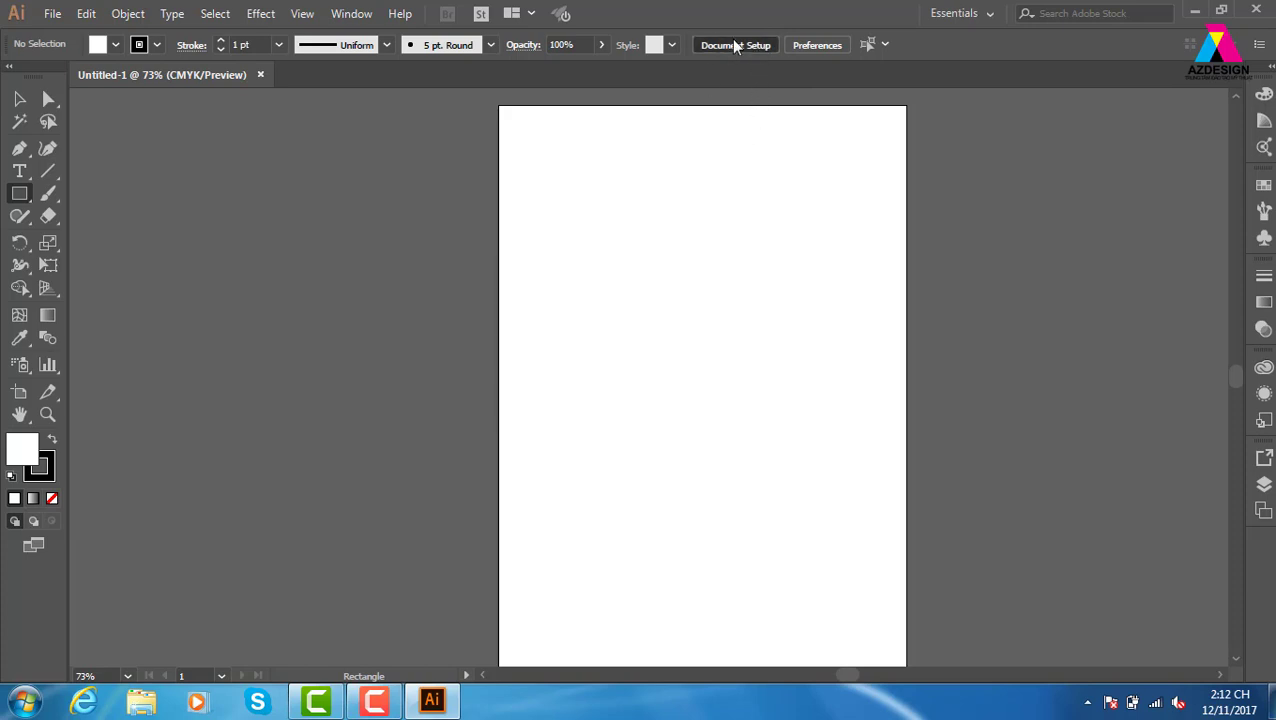
click(795, 163)
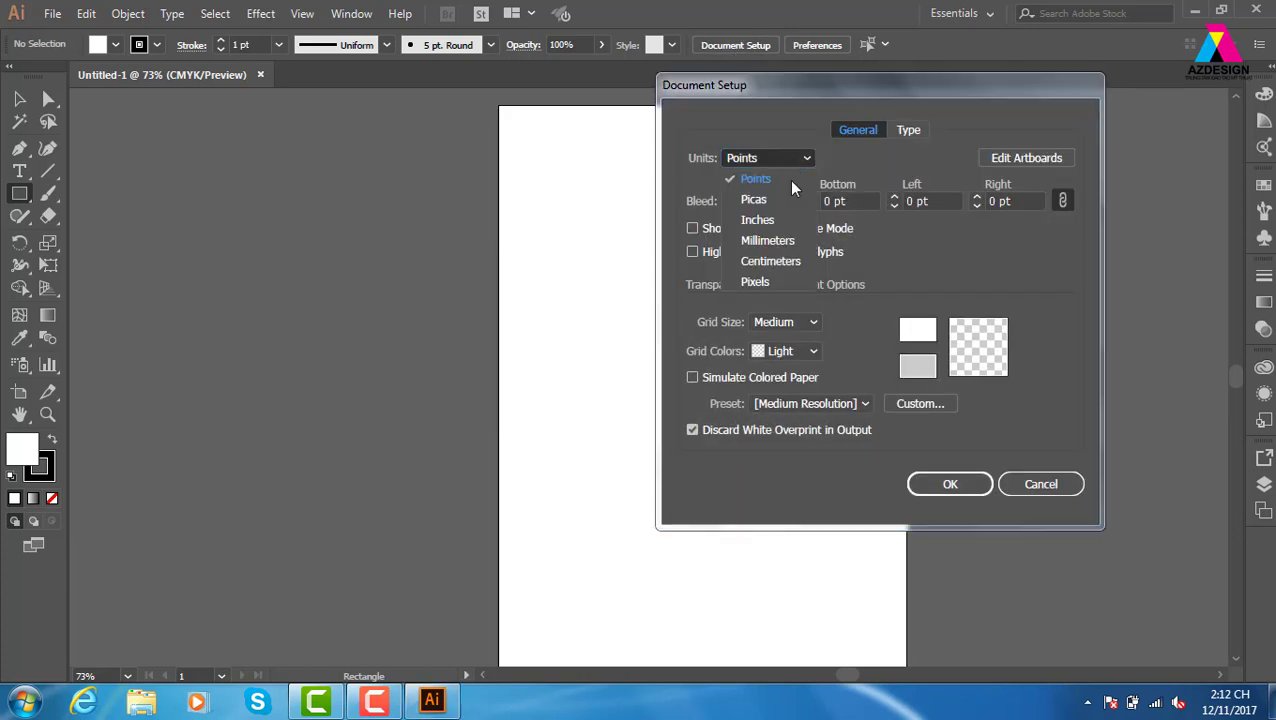
click(790, 261)
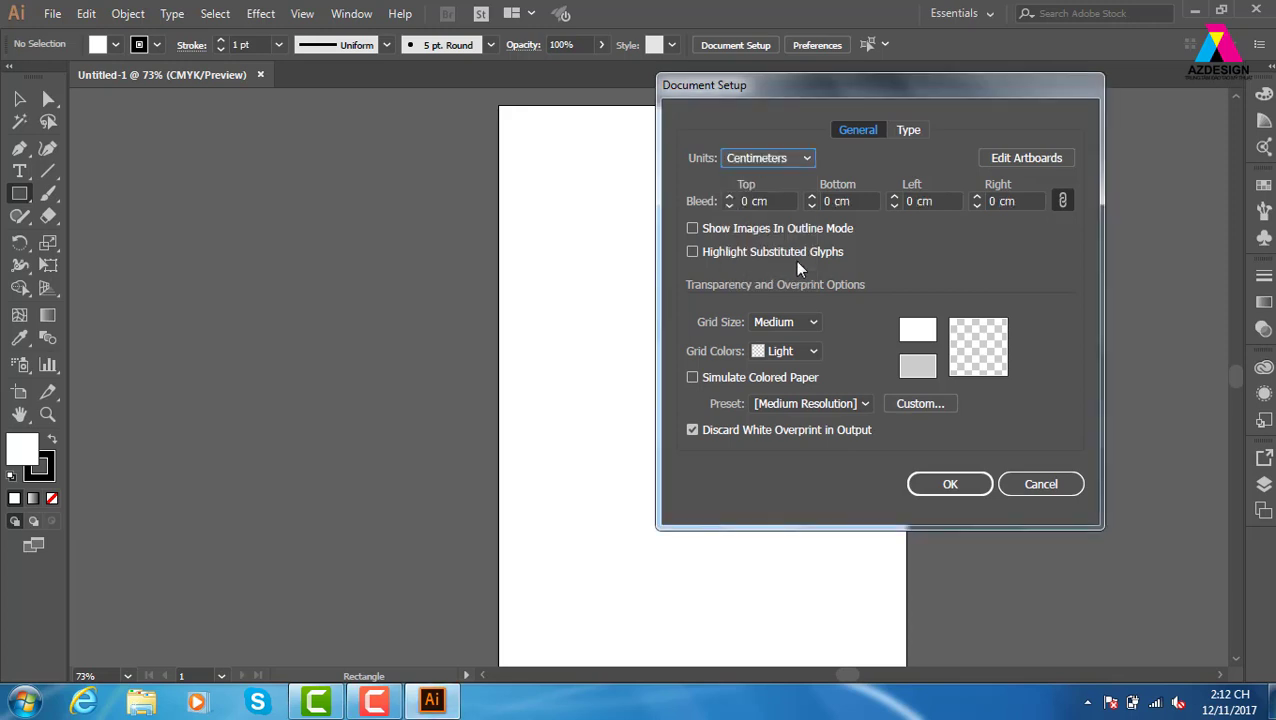
click(960, 478)
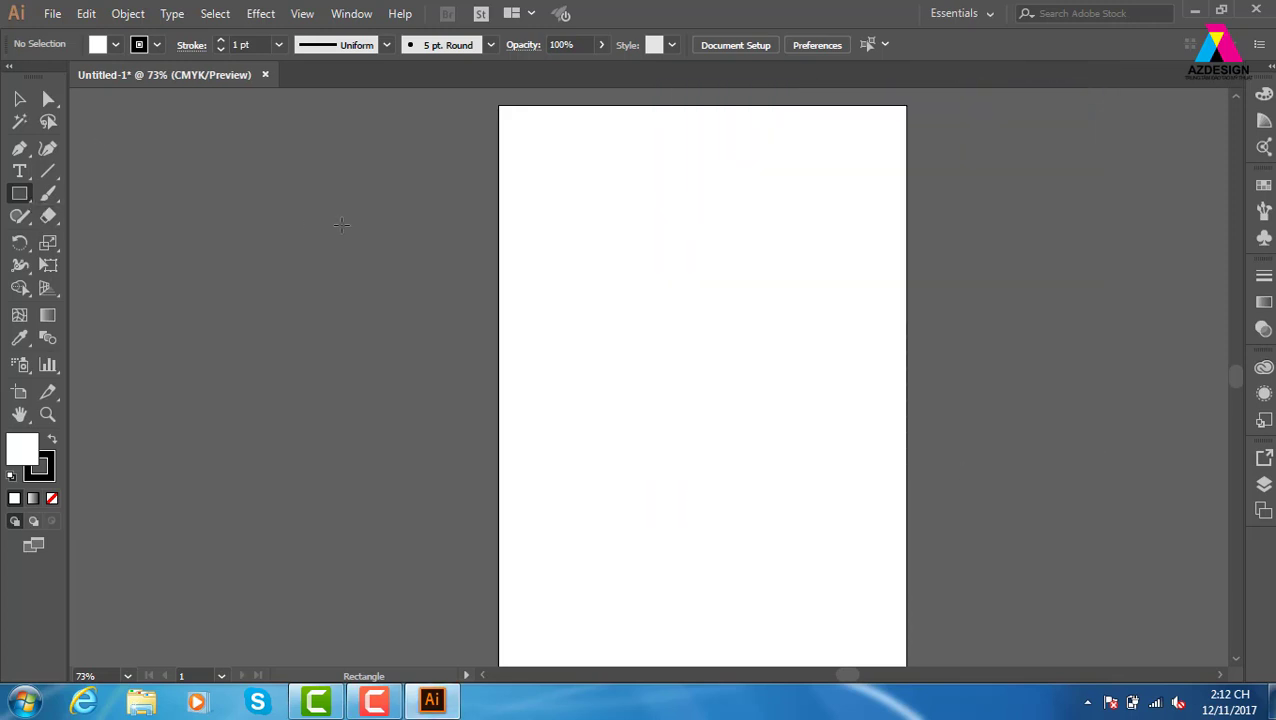
click(633, 218)
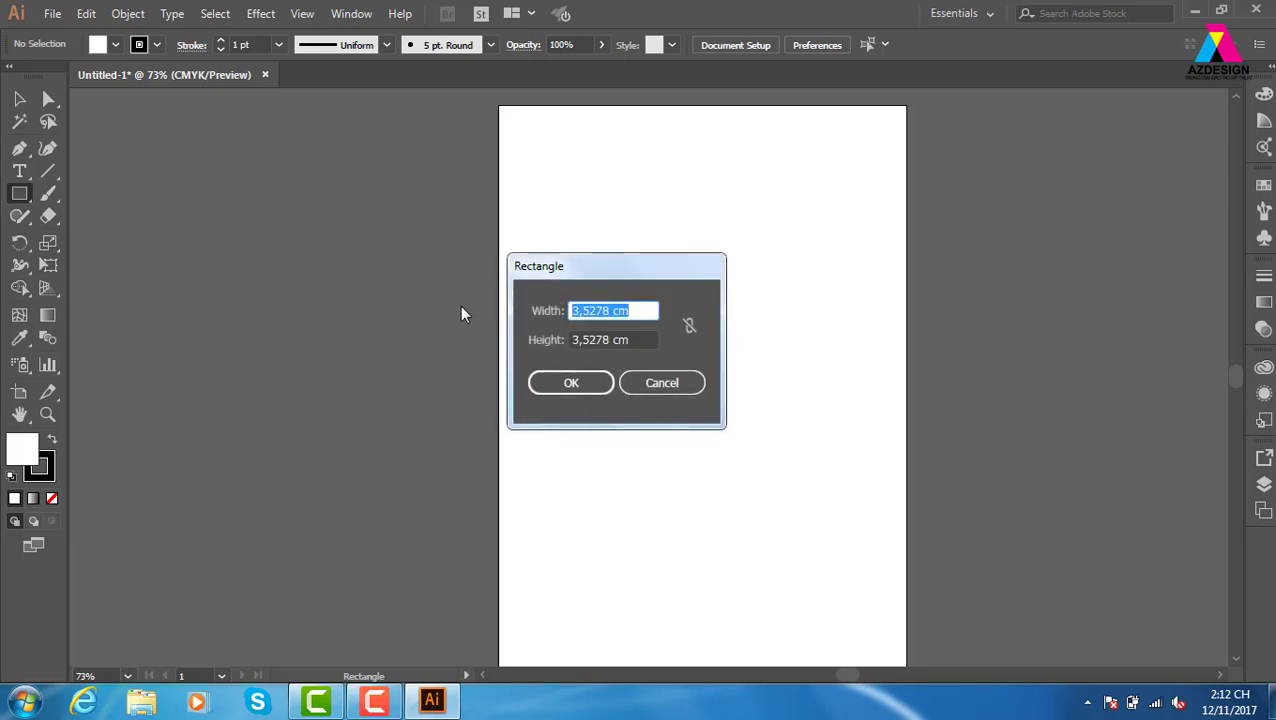
- Create a rectangle 9 cm wide by 5,4 cm high through the Rectangle dialog
text(9)
key(Tab)
text(5)
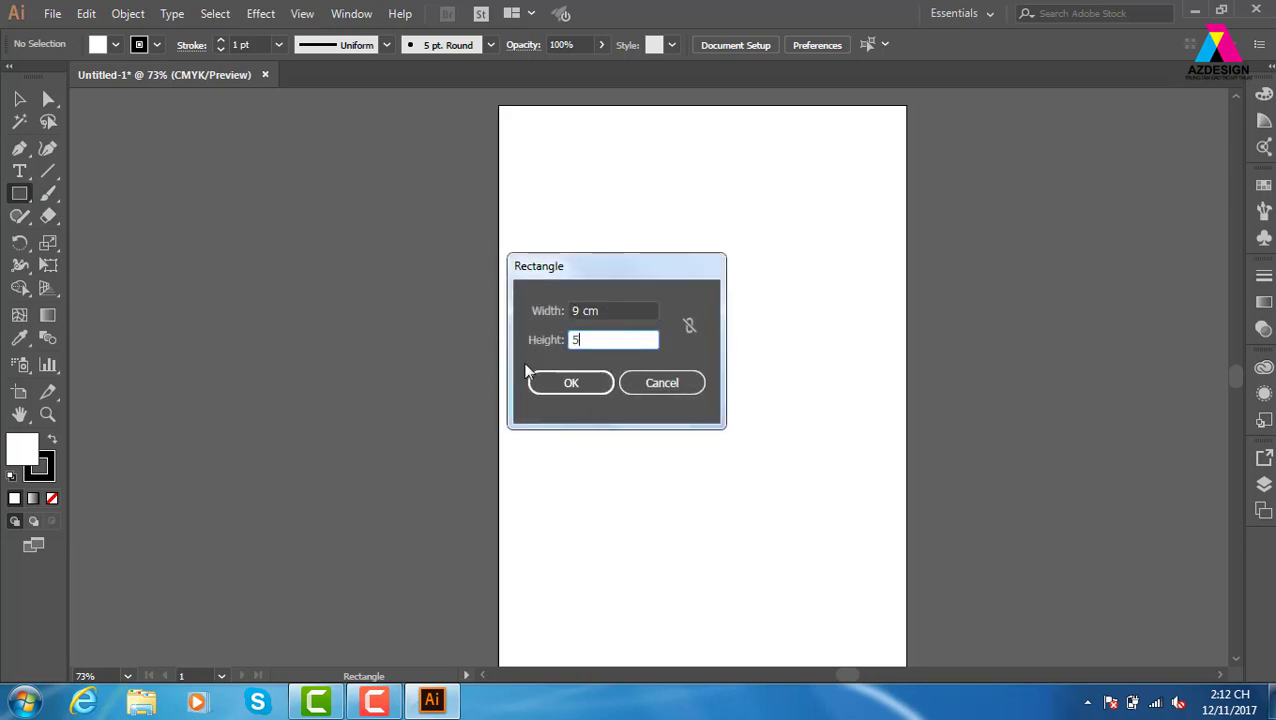
text(,5)
key(BackSpace)
text(4)
click(568, 382)
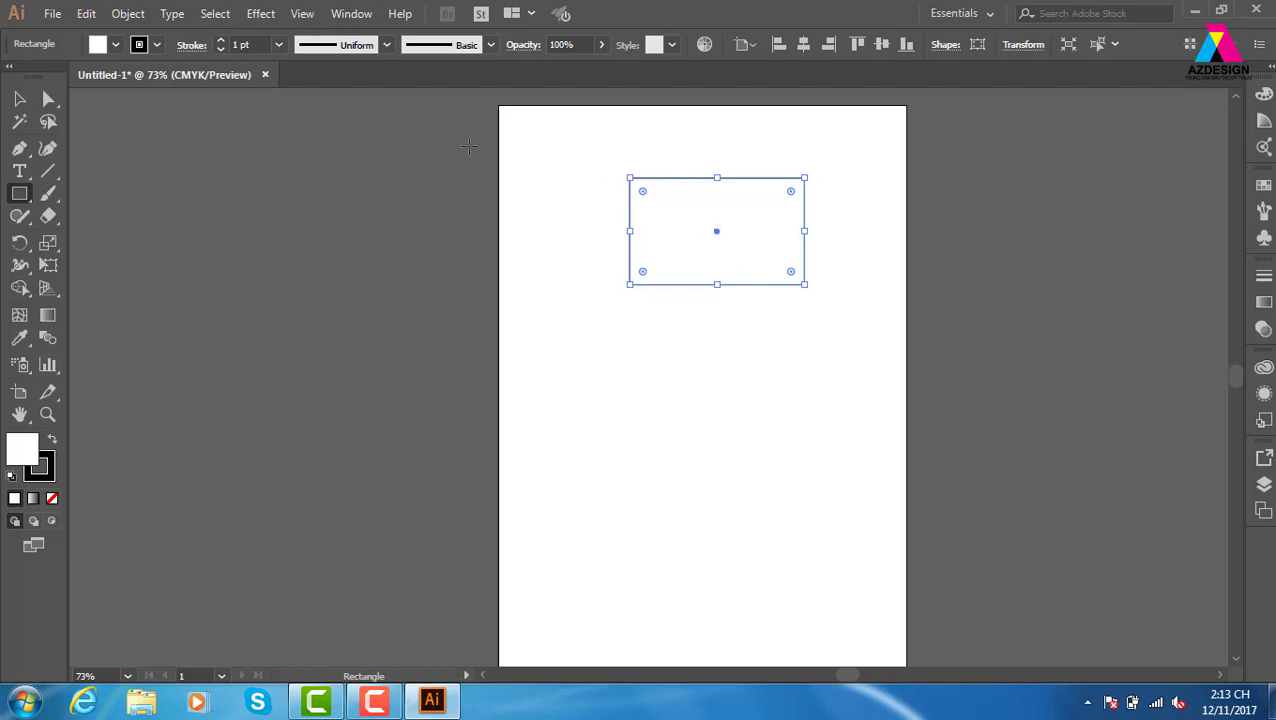
- Delete the small rectangle and drag out a larger 15,1743 × 9,1336 cm rectangle
key(v)
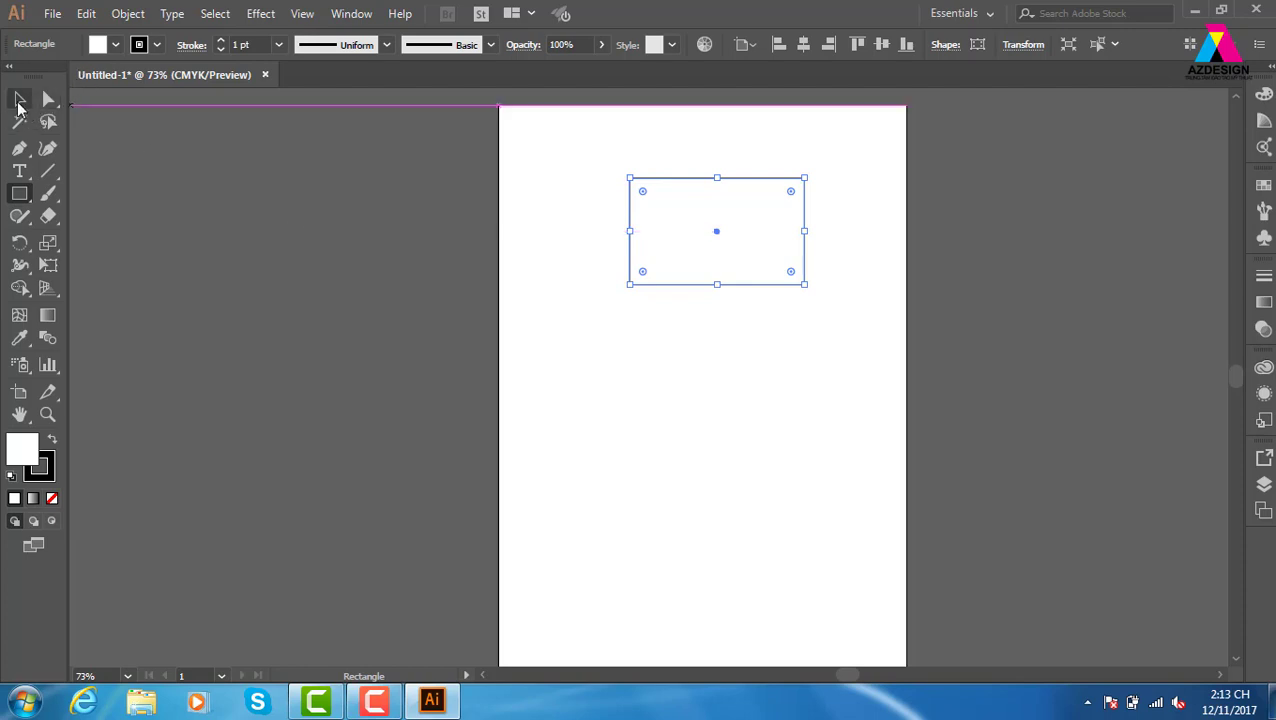
drag(561, 138, 880, 354)
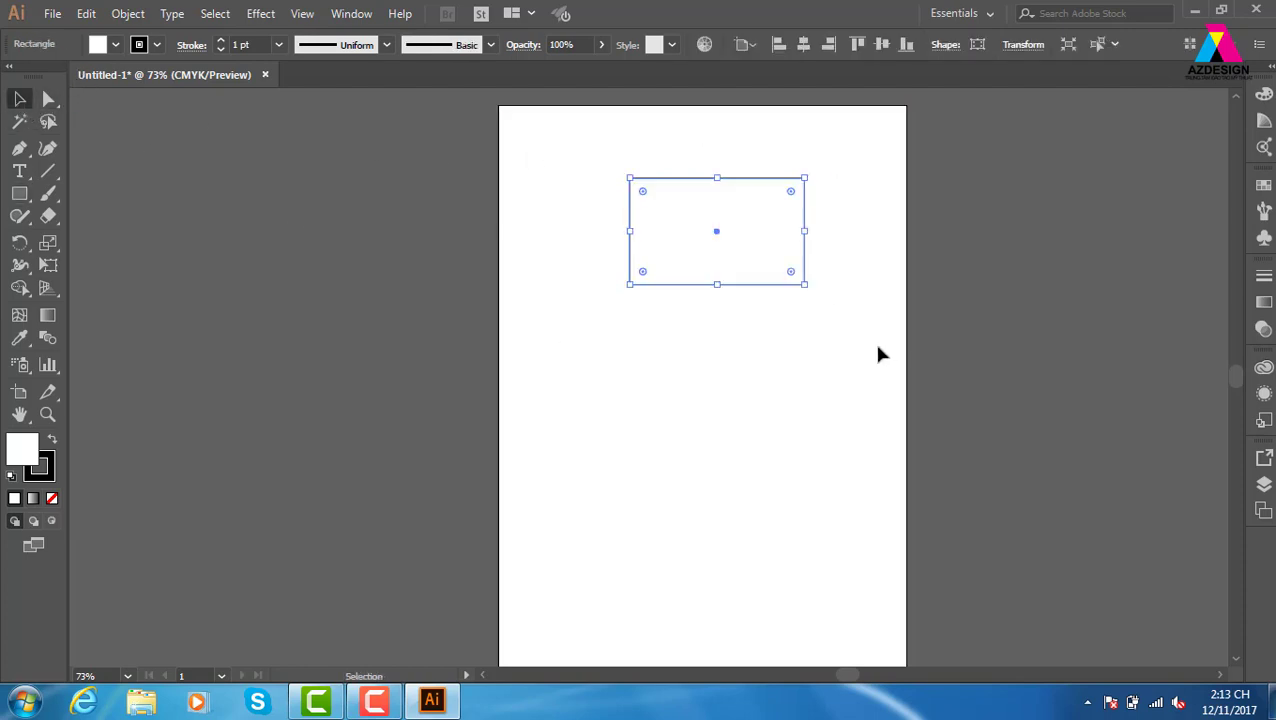
key(Delete)
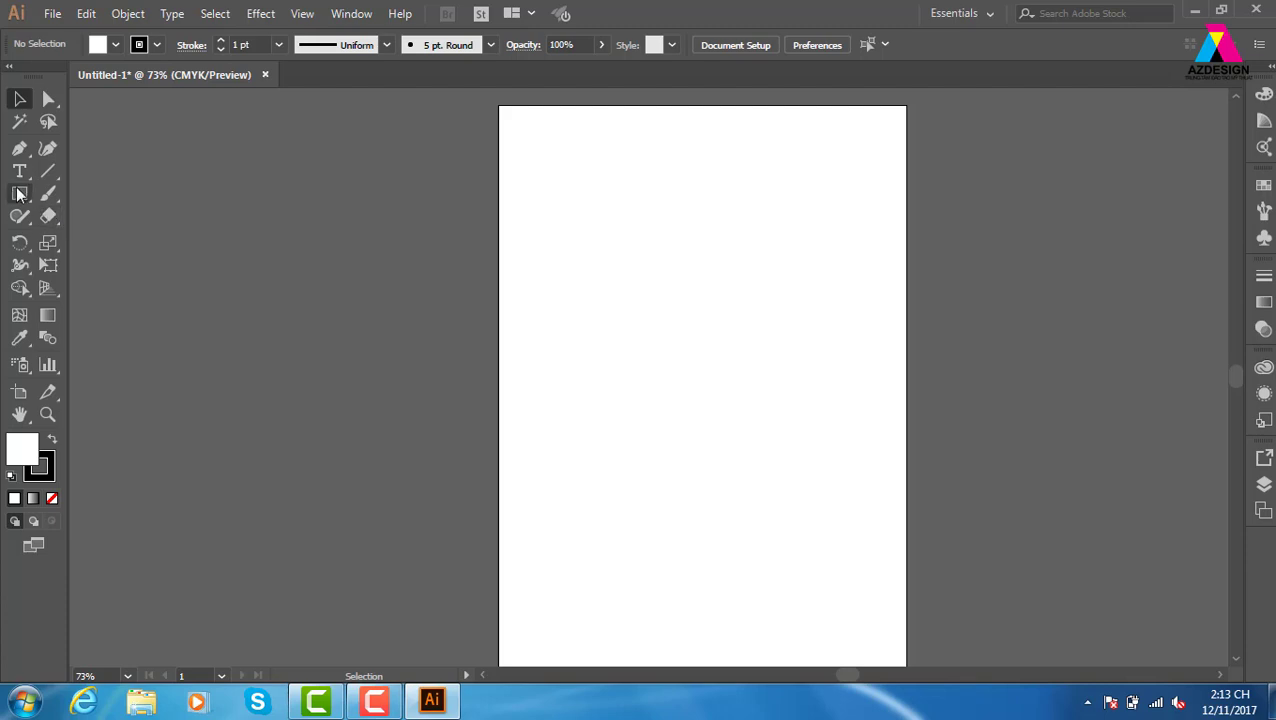
click(19, 193)
drag(540, 198, 835, 374)
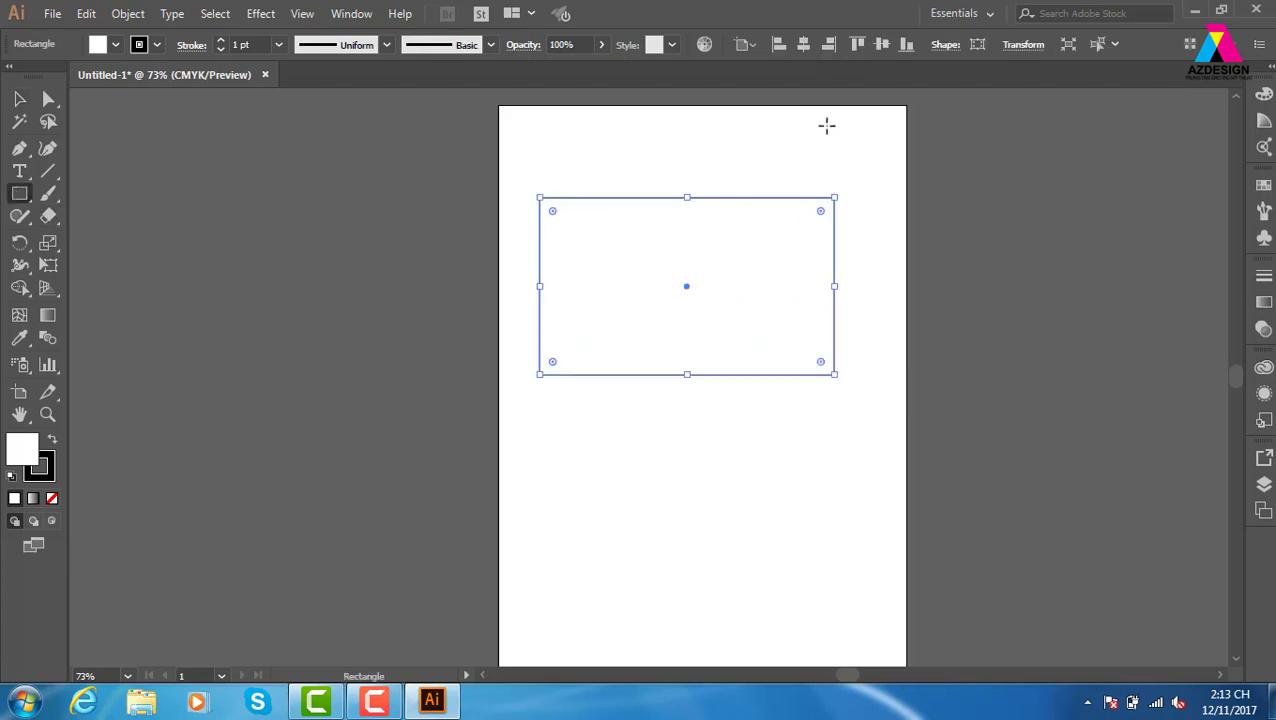
- Open the Align, Transform and Pathfinder panels and dock the Transform panel to the right
click(22, 101)
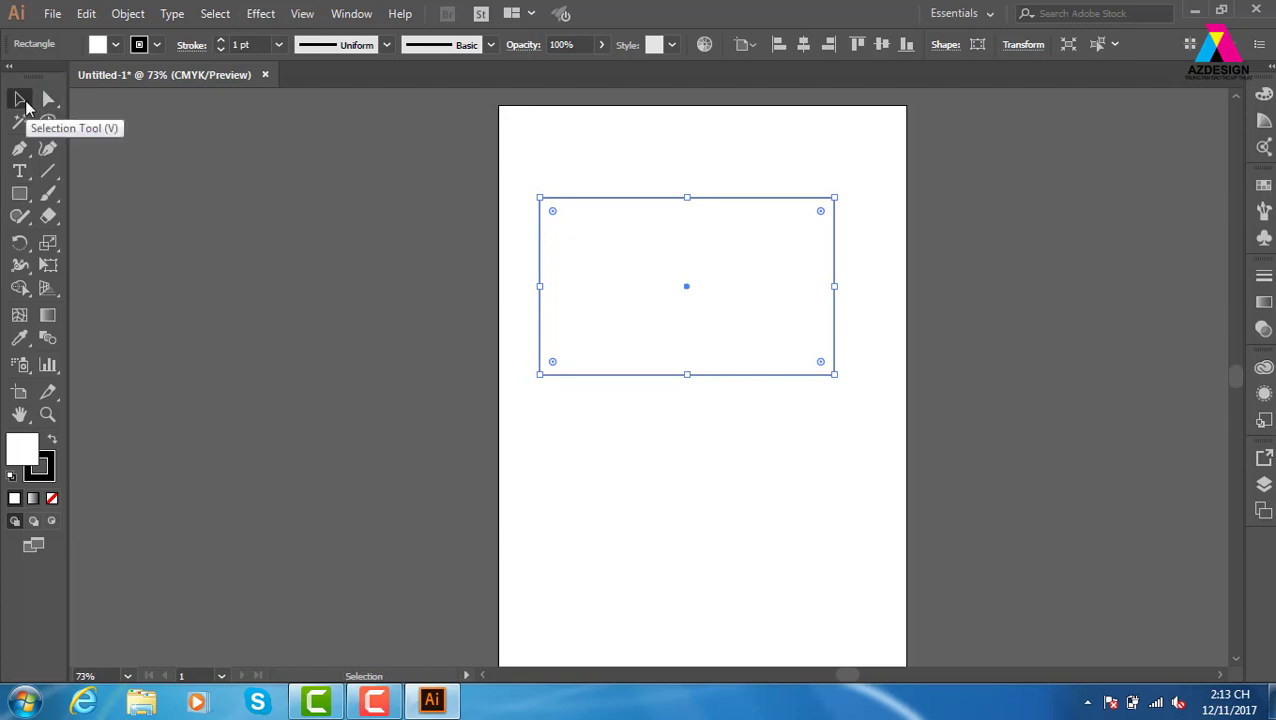
key(shift+F7)
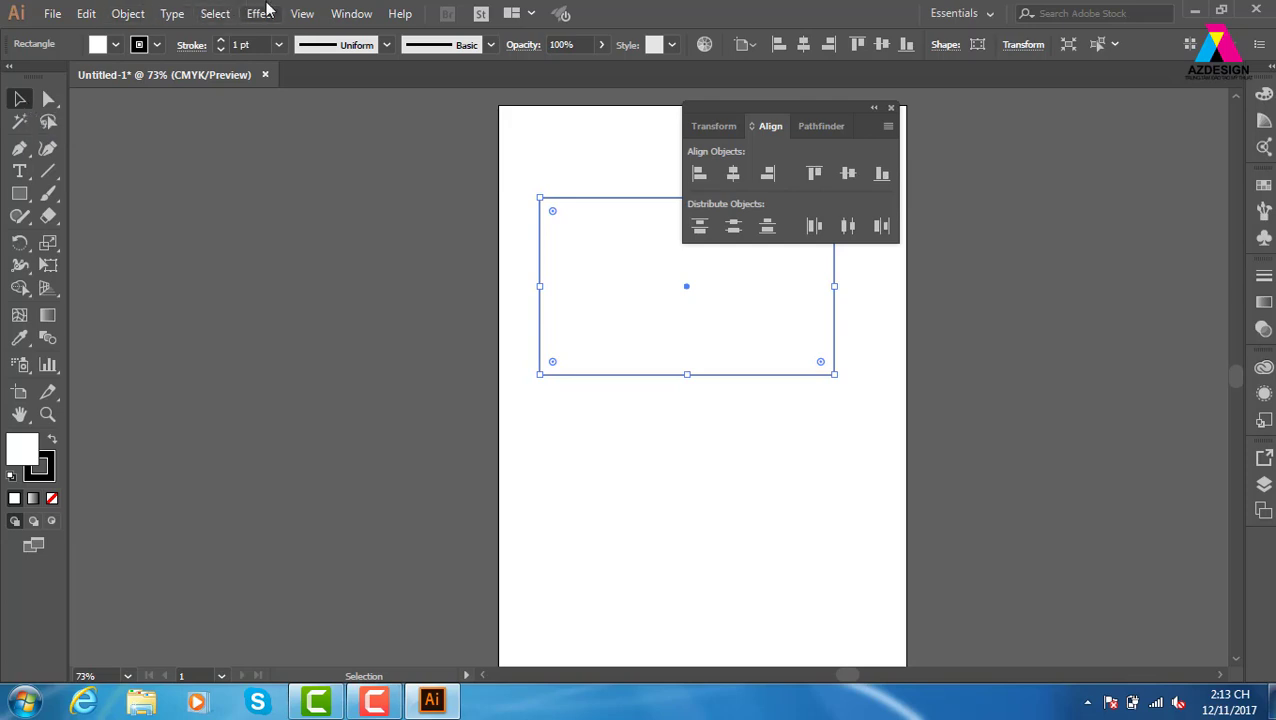
click(716, 127)
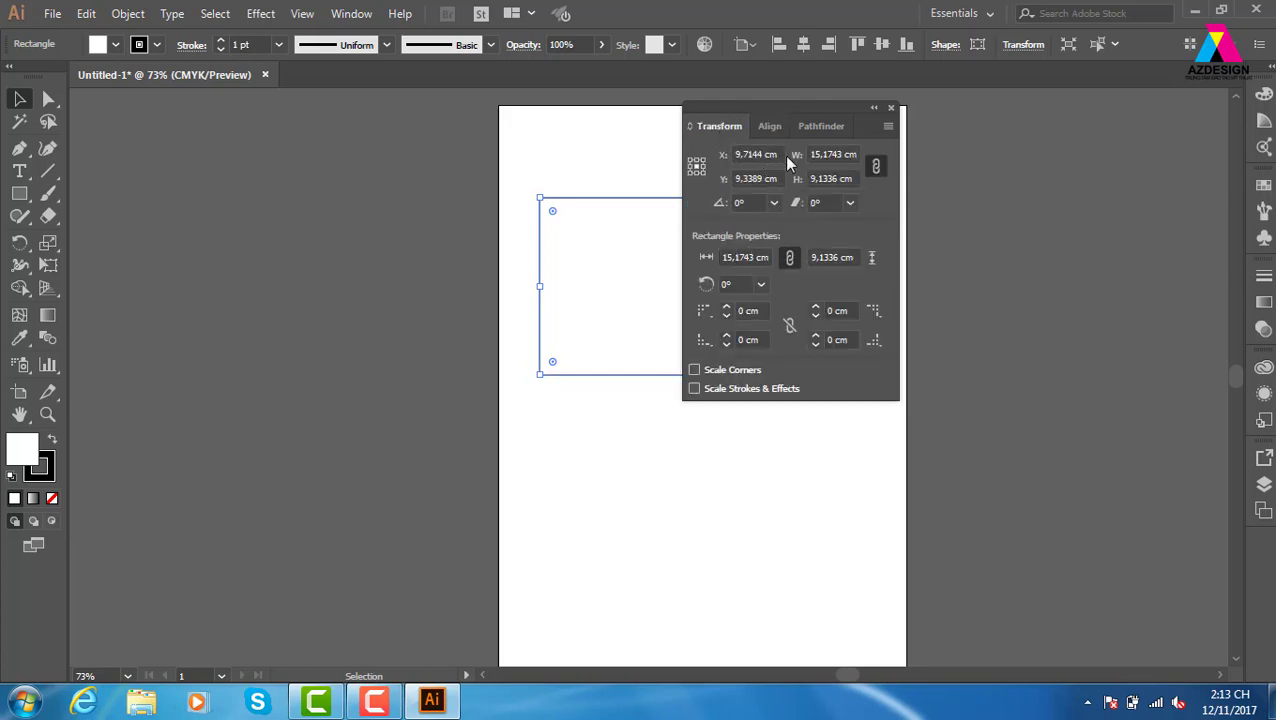
click(822, 127)
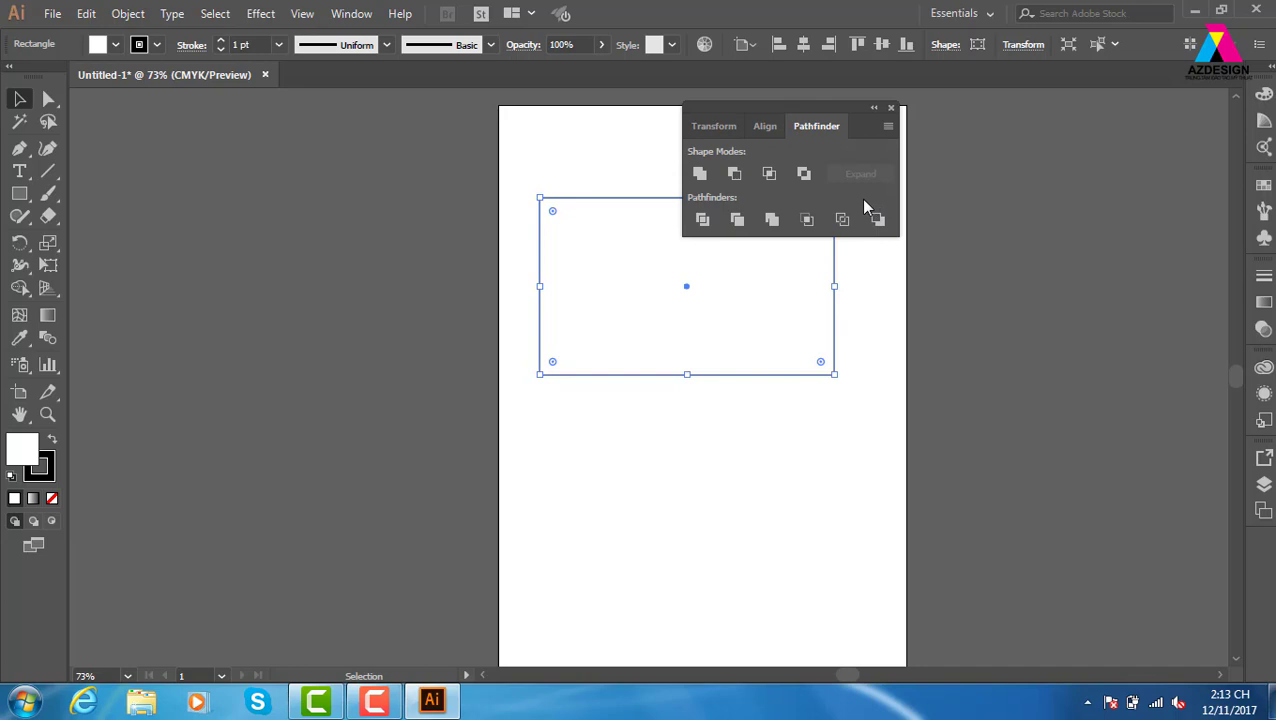
click(766, 127)
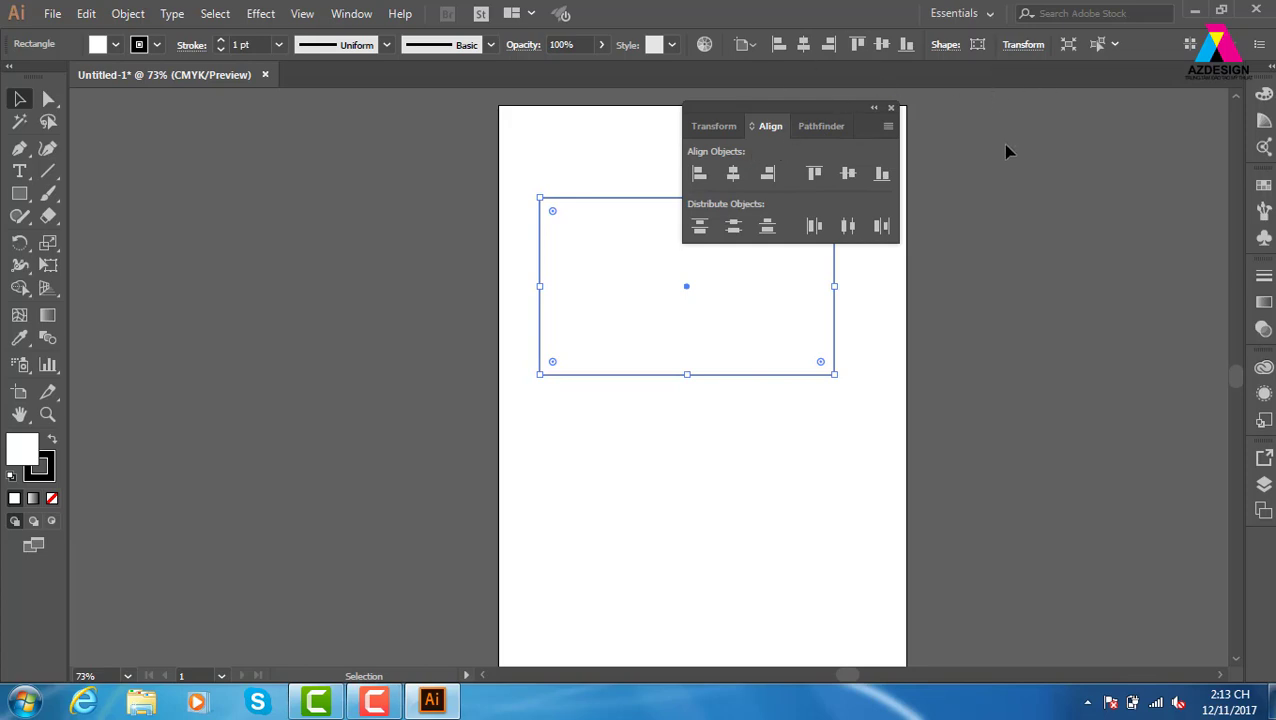
click(724, 133)
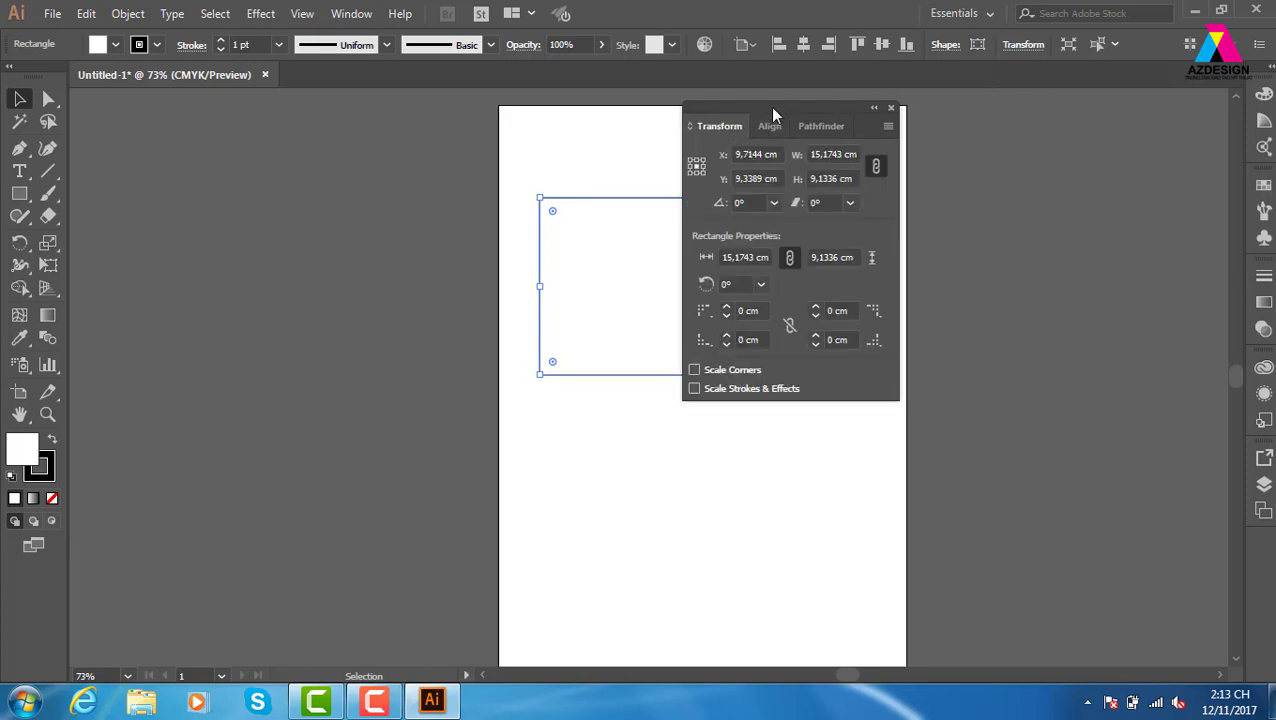
drag(772, 113, 1045, 140)
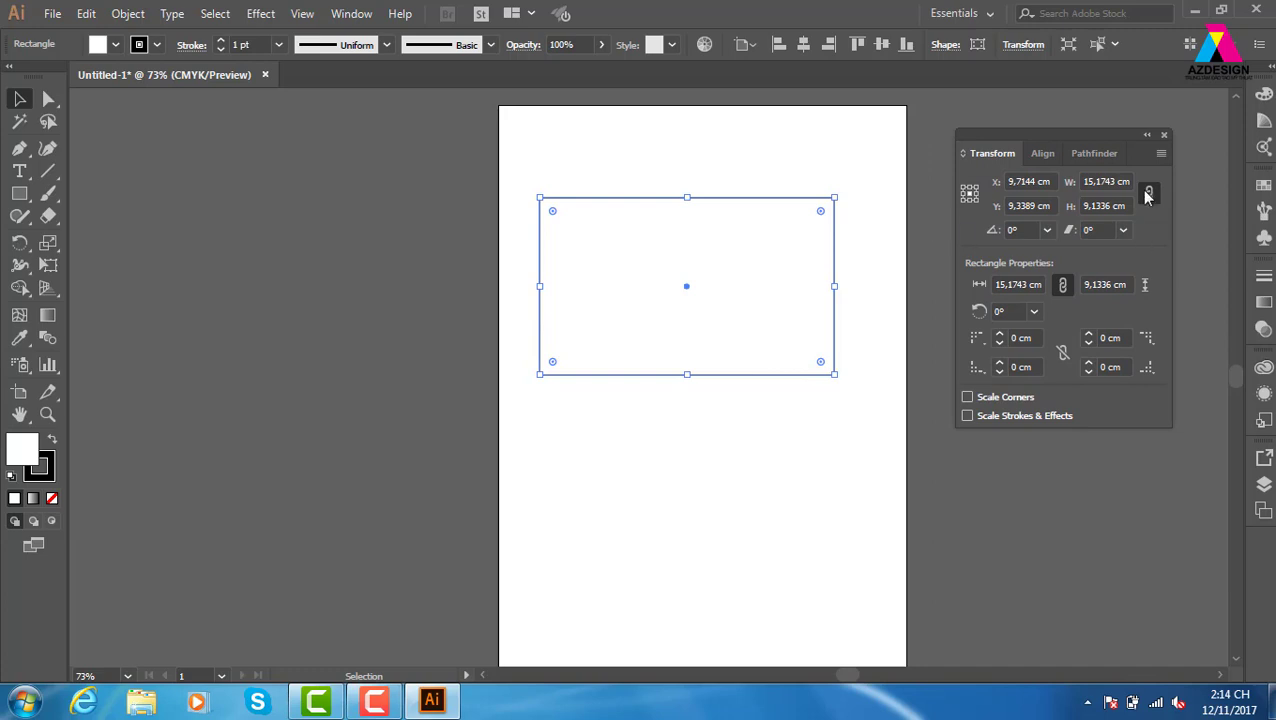
- Set the rectangle to 9 cm wide and, with proportions unlinked, 5,5 cm high
click(1115, 182)
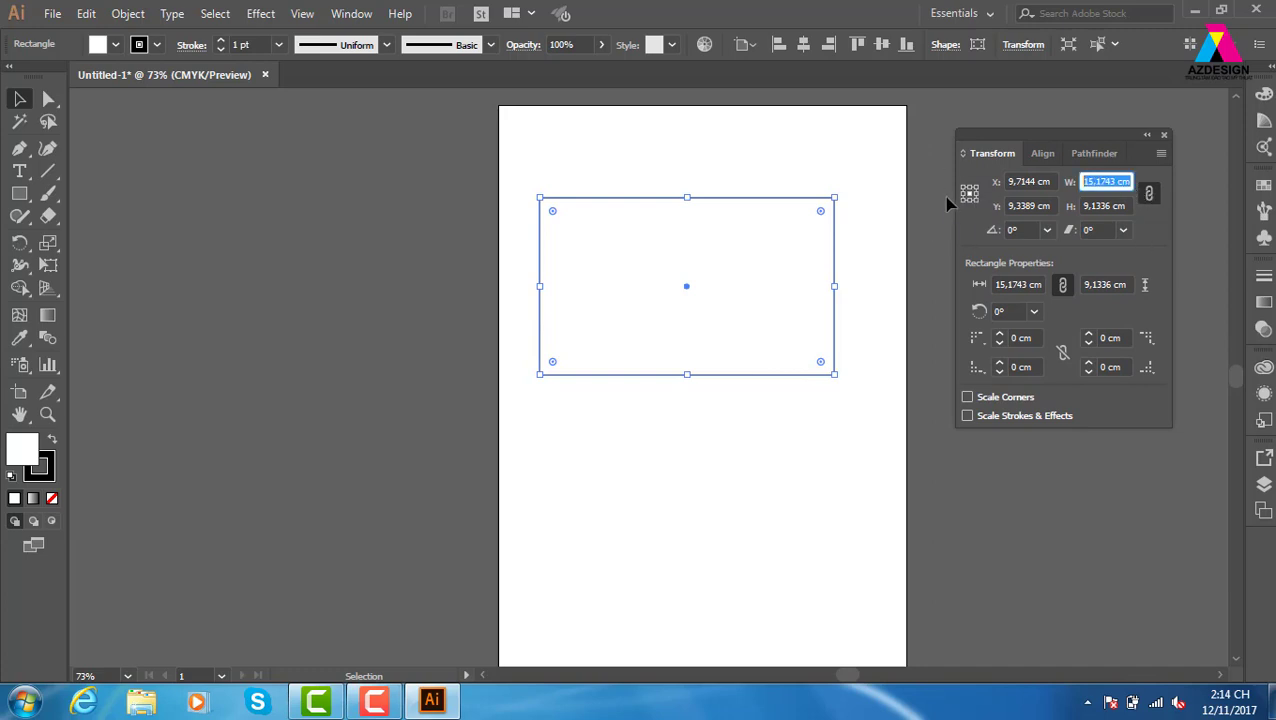
text(9)
key(Tab)
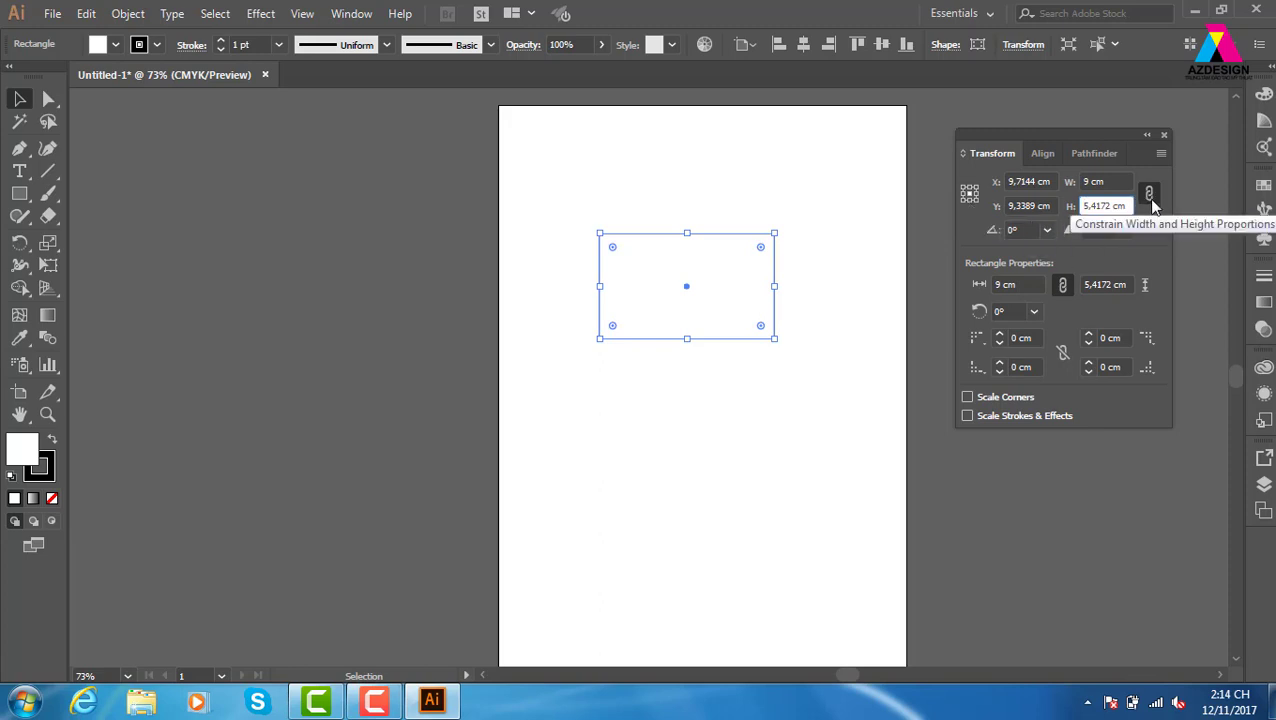
click(1150, 198)
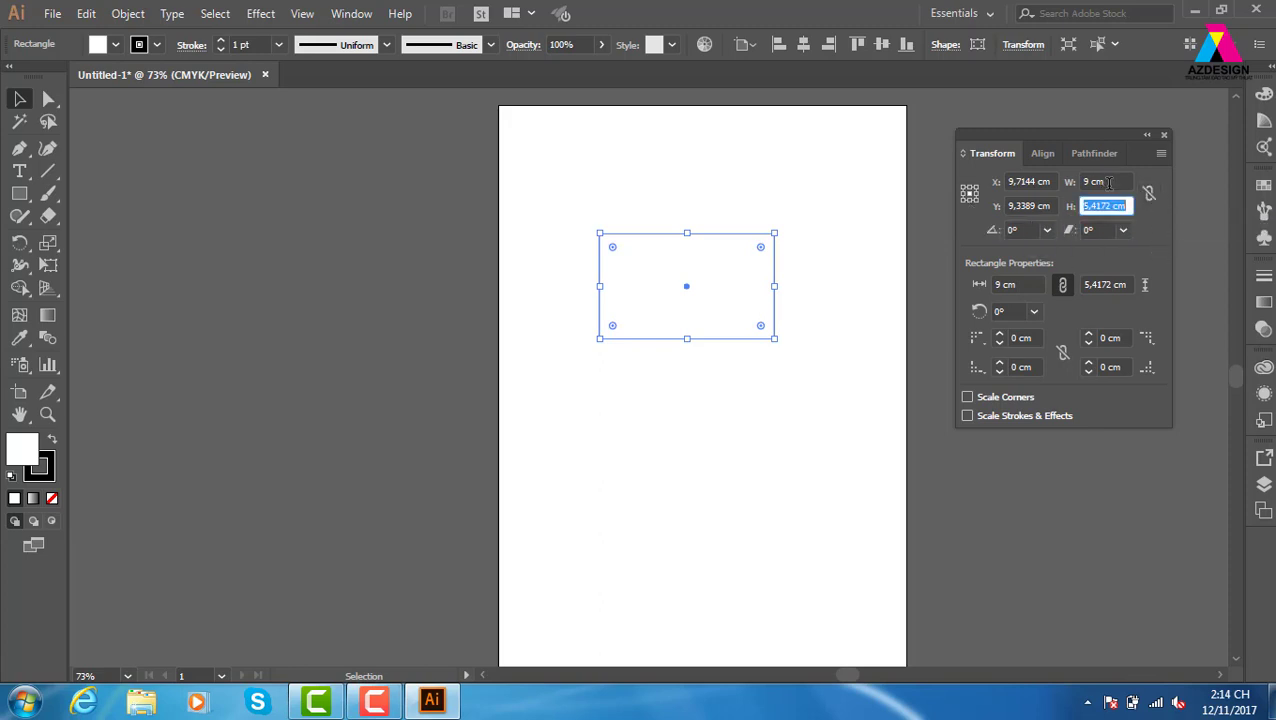
click(1149, 193)
click(1148, 194)
text(5,5)
key(Return)
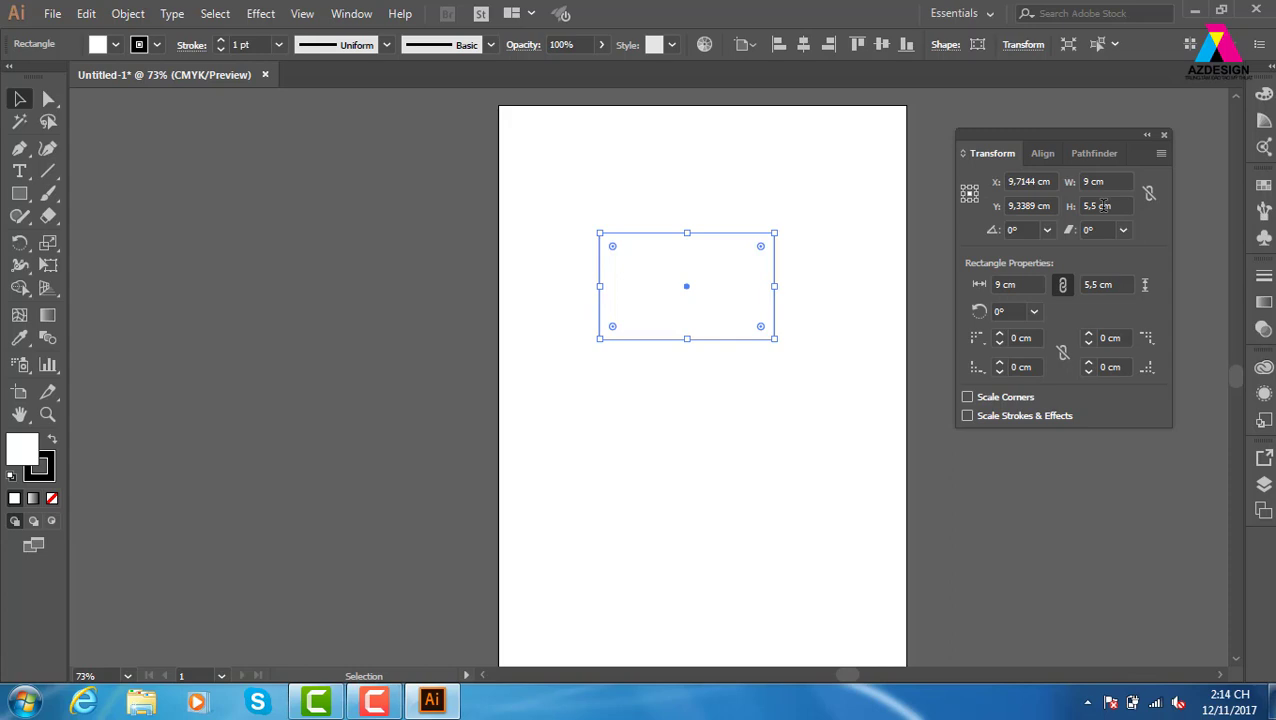
- Widen the rectangle to 13 cm by adding +4 to its width
click(1118, 183)
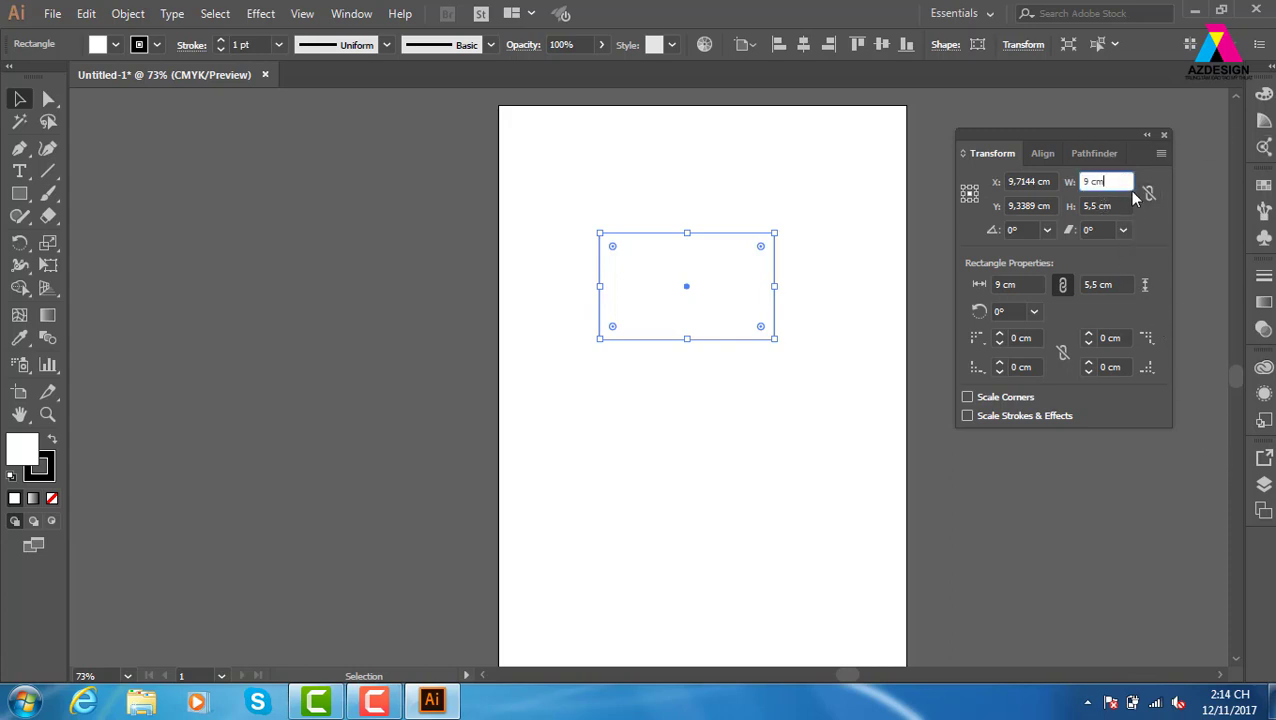
mouse_move(1100, 206)
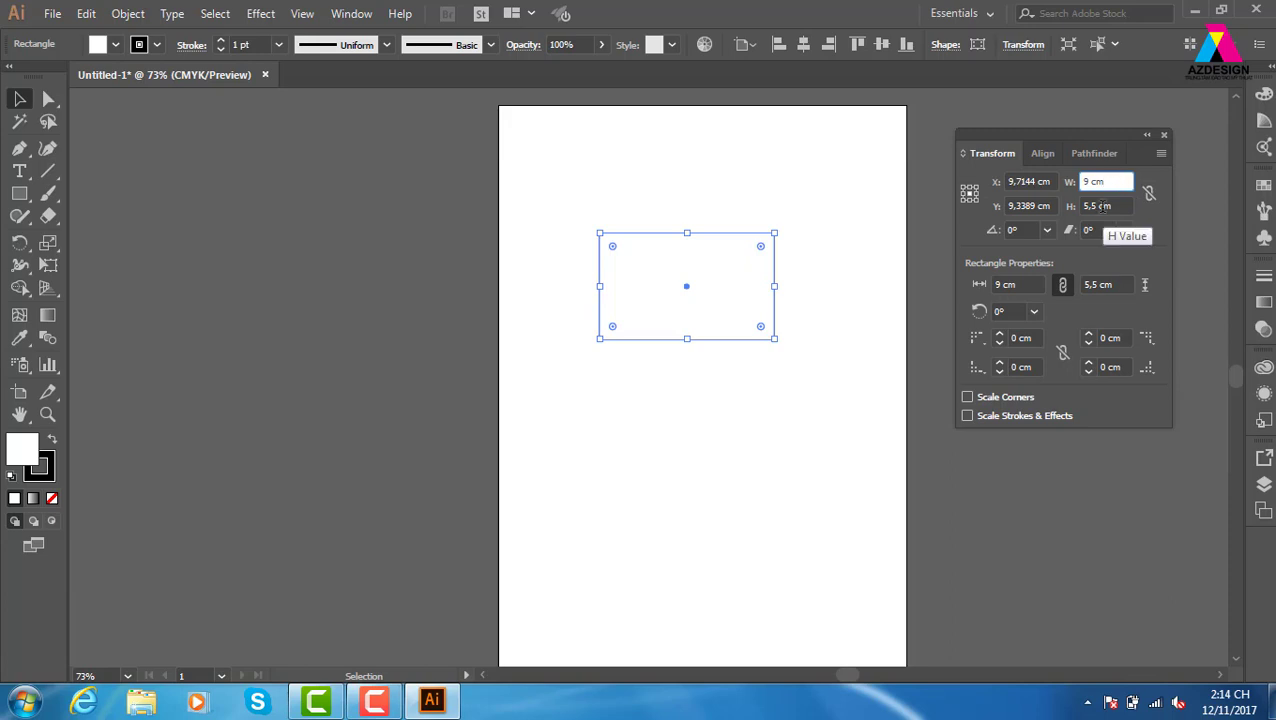
text(+)
text(4)
key(Return)
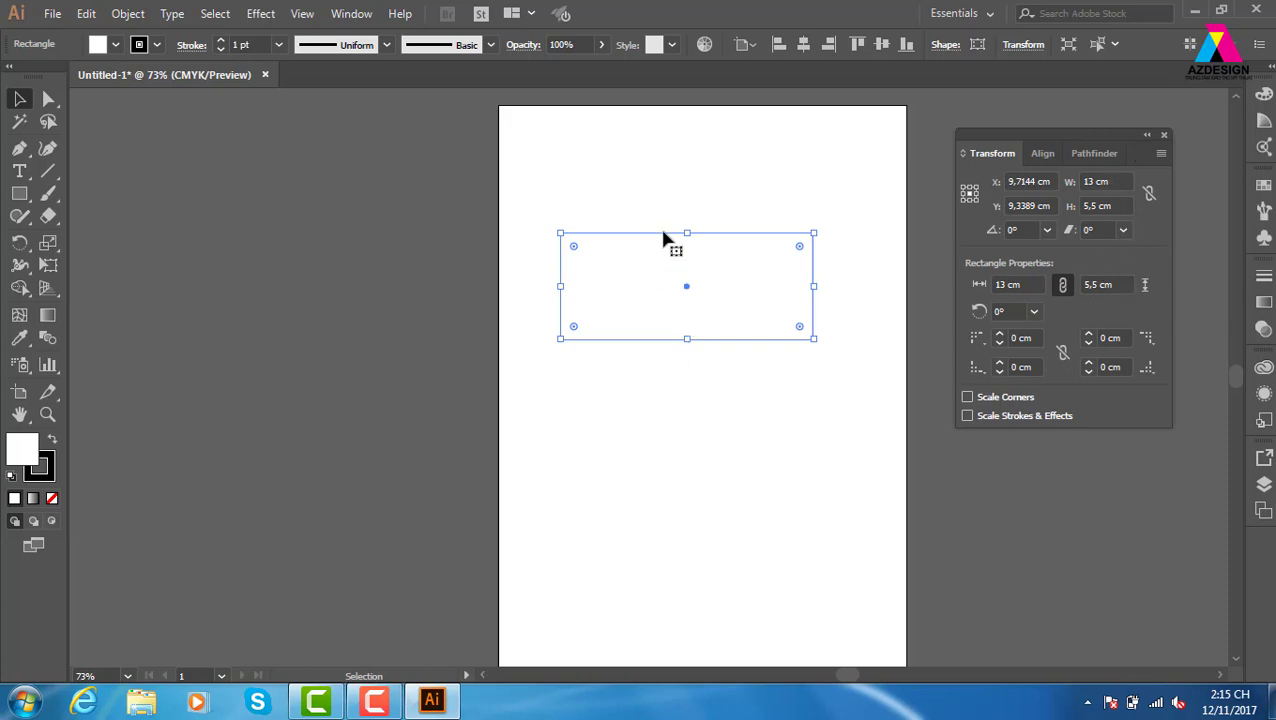
drag(594, 156, 838, 388)
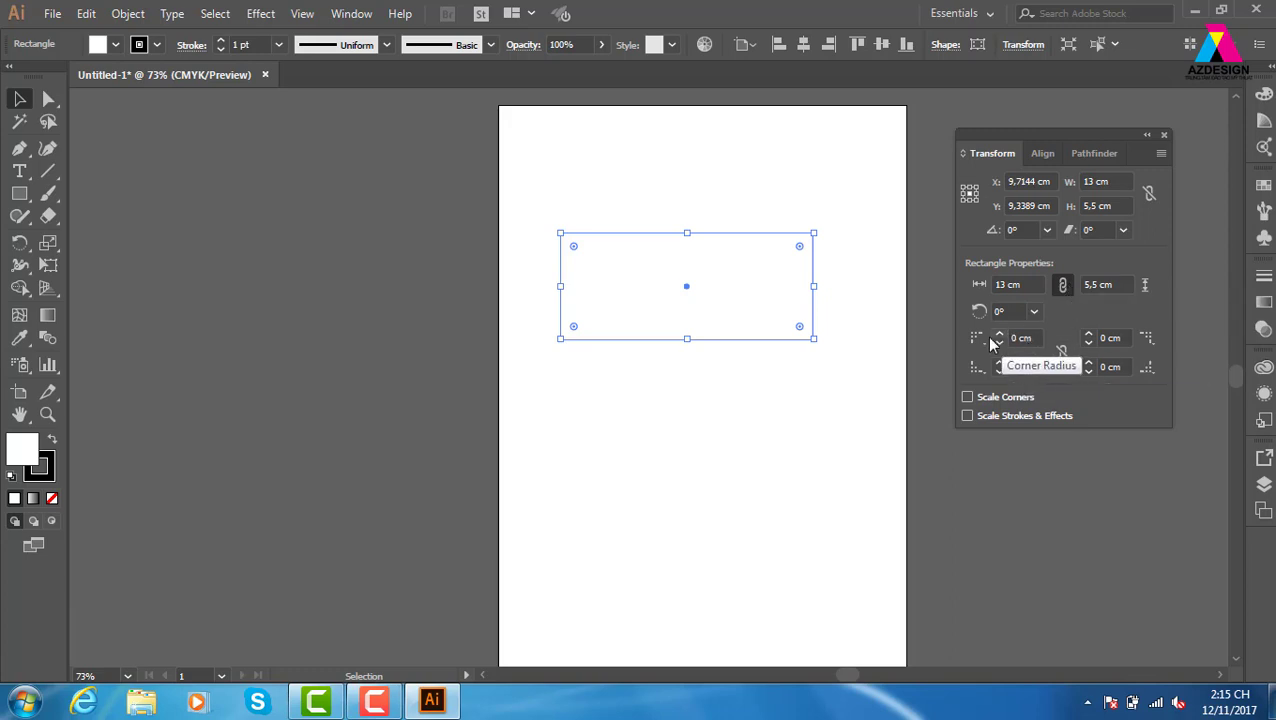
- Step the top-left corner radius up to about 2 cm, leaving the other corners at 0 cm
click(1000, 337)
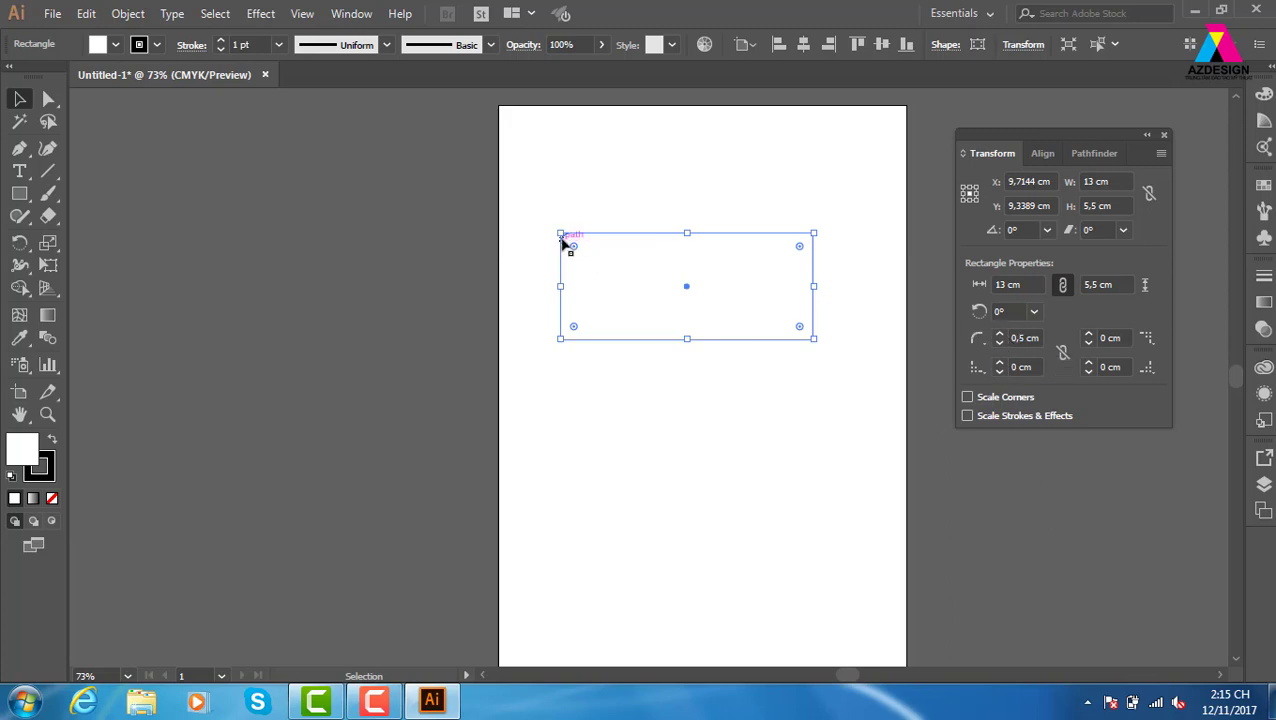
click(1001, 334)
click(1001, 334)
click(1001, 334)
click(1001, 334)
- Deselect the rounded rectangle and draw a new rectangle on the upper page
key(a)
key(v)
click(305, 194)
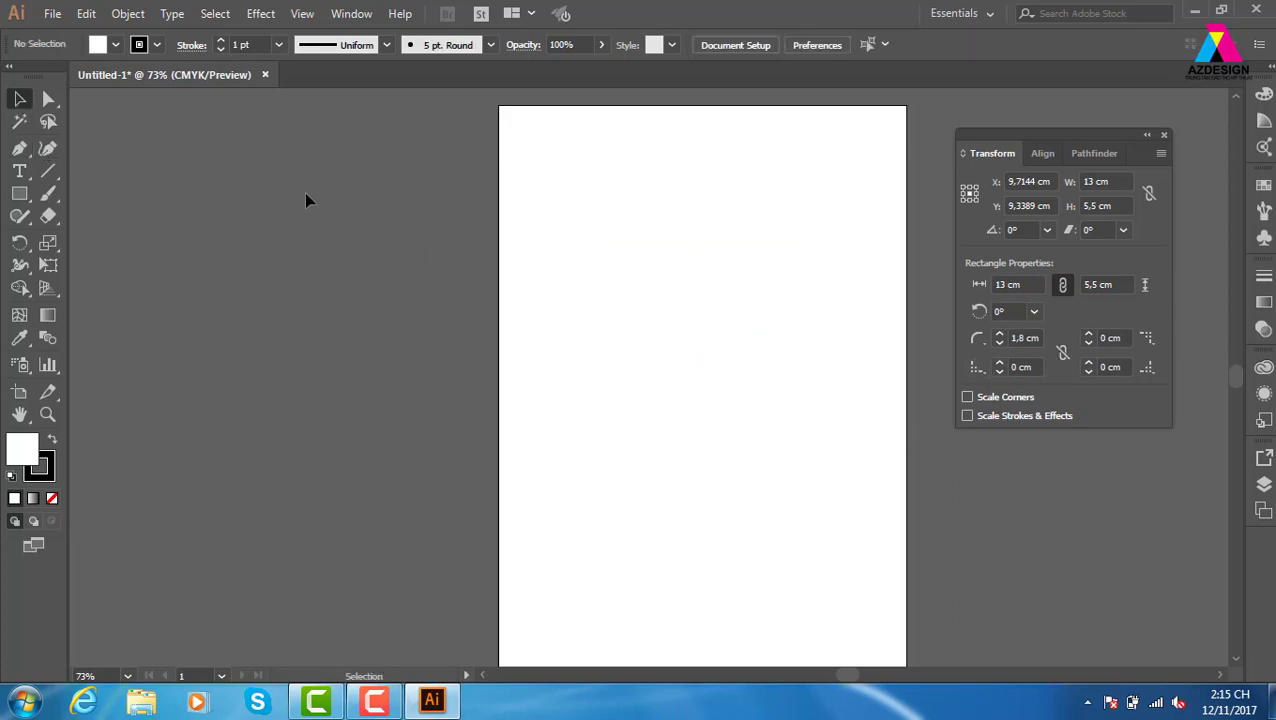
click(19, 194)
drag(553, 233, 778, 384)
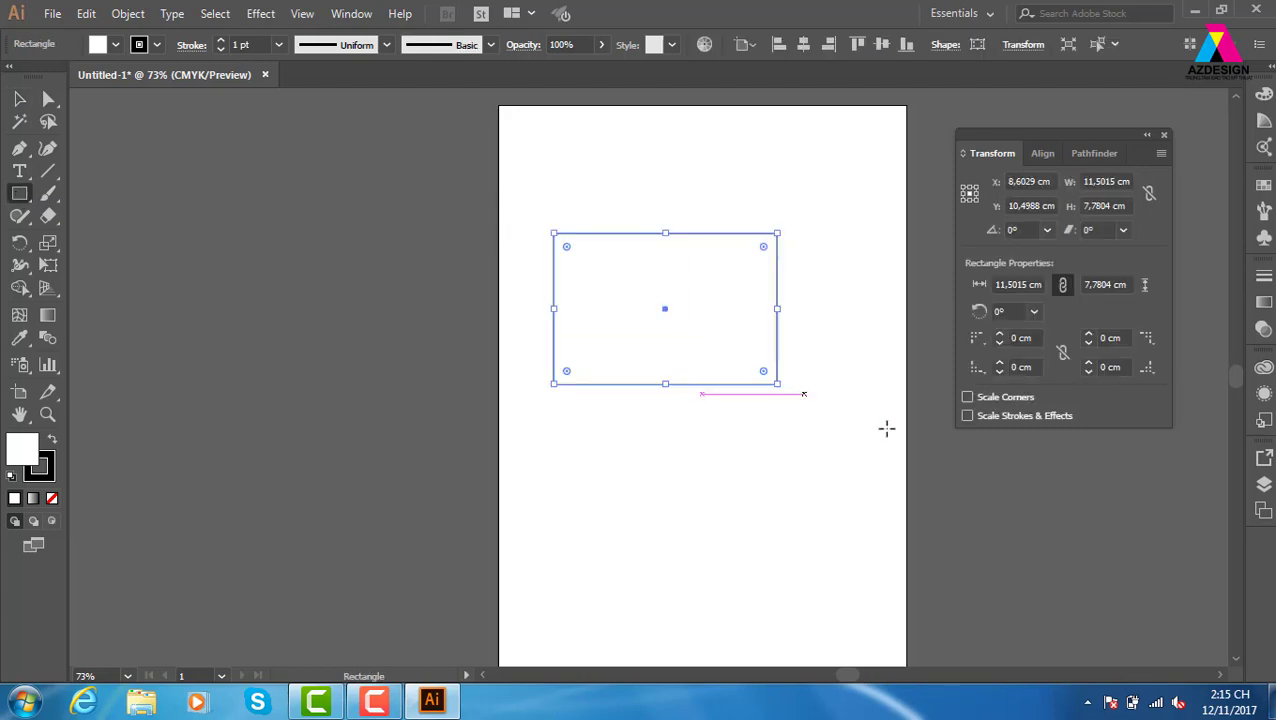
- Try a 50 corner radius on all corners, shrink it stepwise, then delete that rectangle
click(1036, 338)
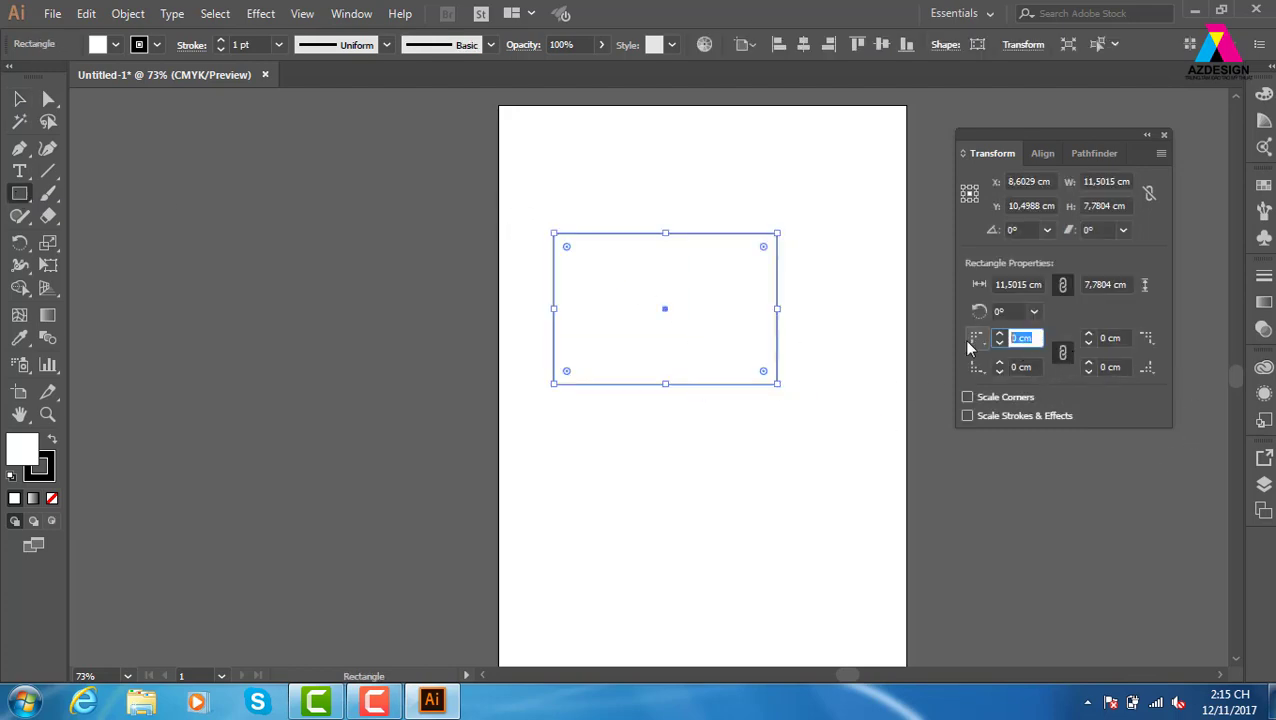
text(5)
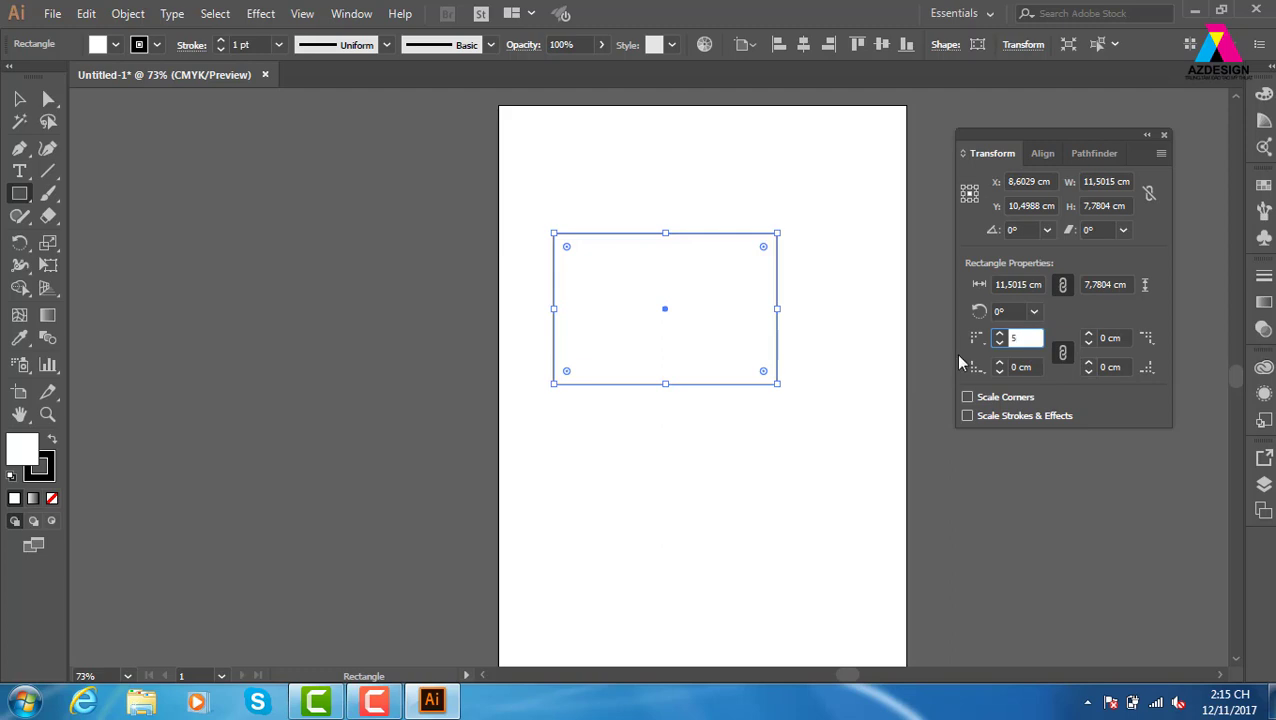
text(0)
key(Return)
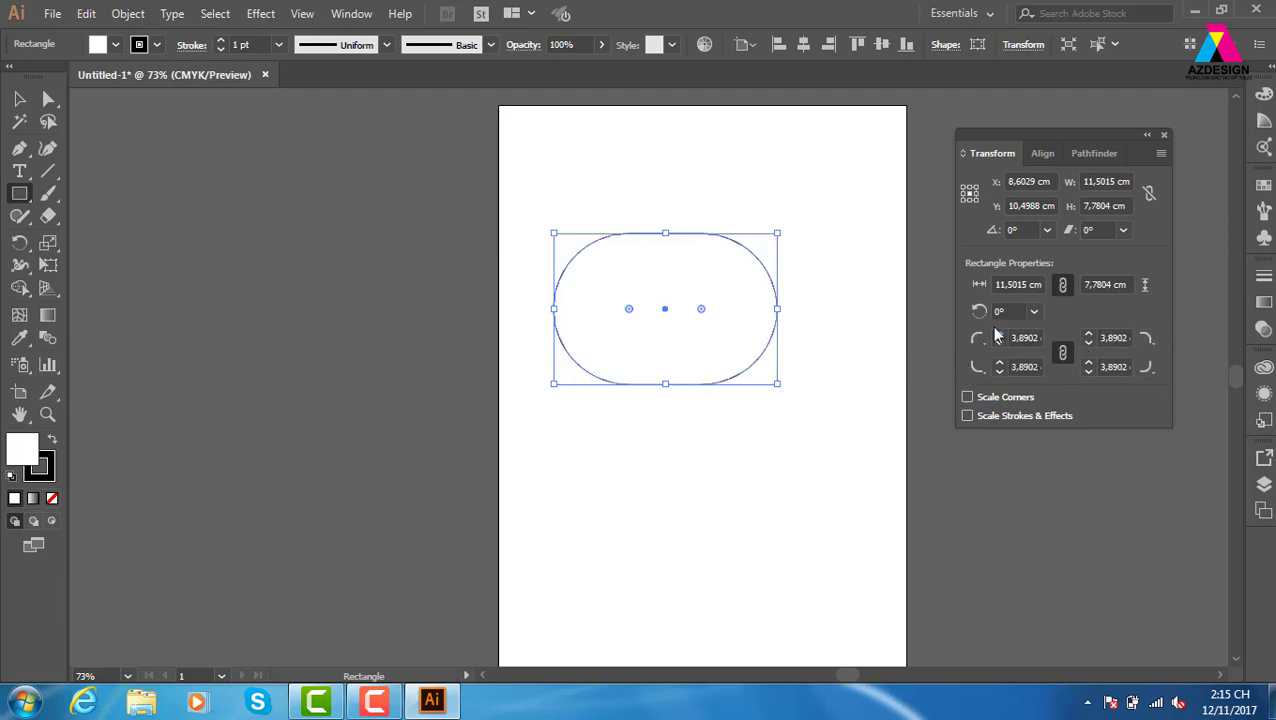
click(1022, 338)
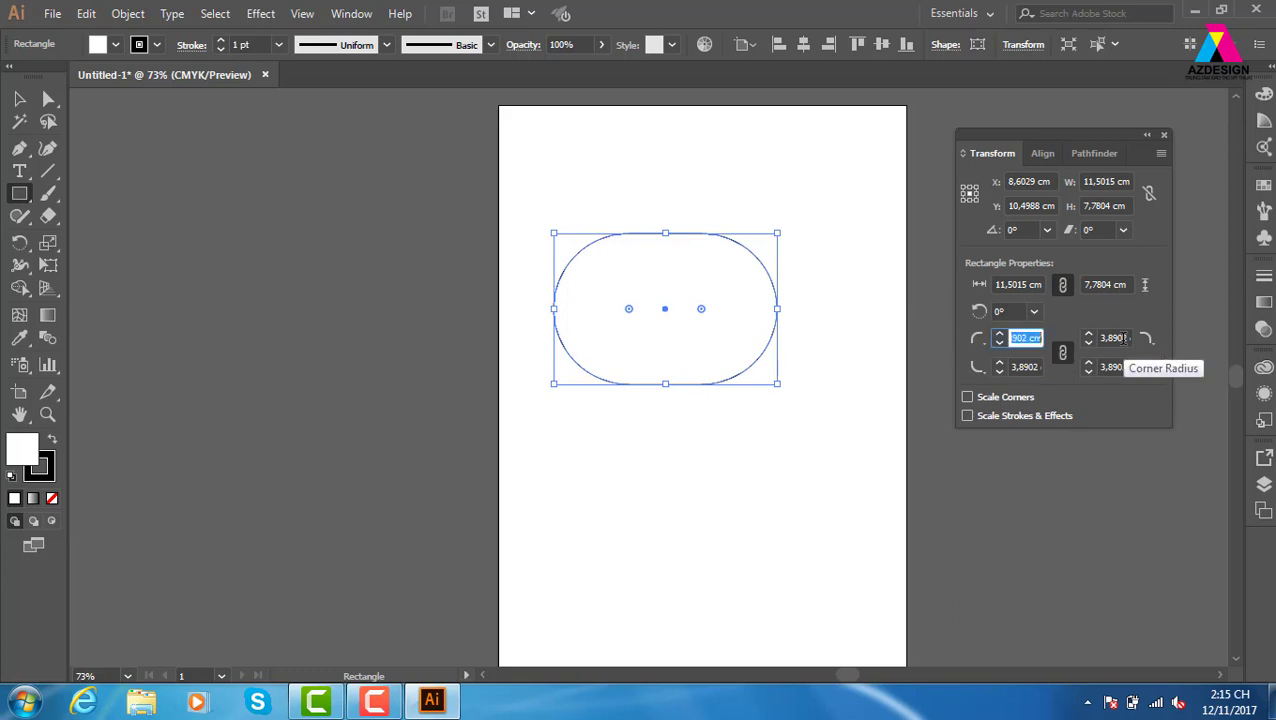
text(50)
key(Return)
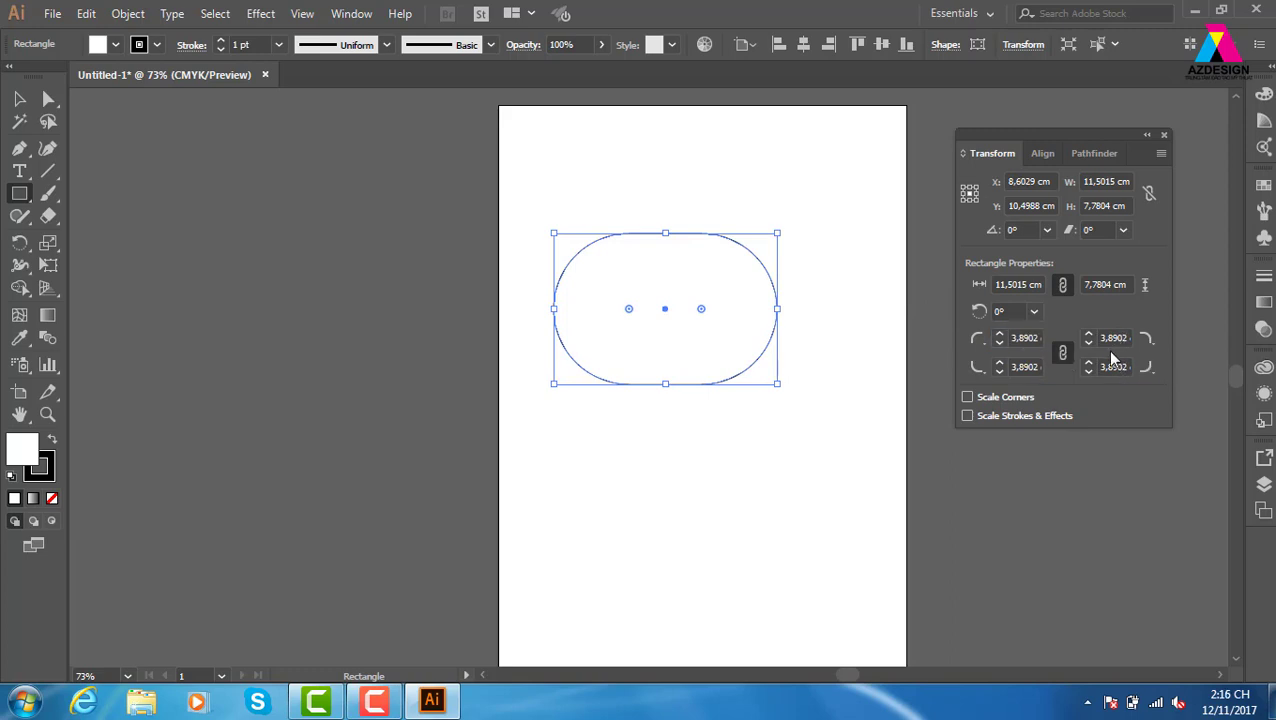
click(1000, 344)
click(1000, 344)
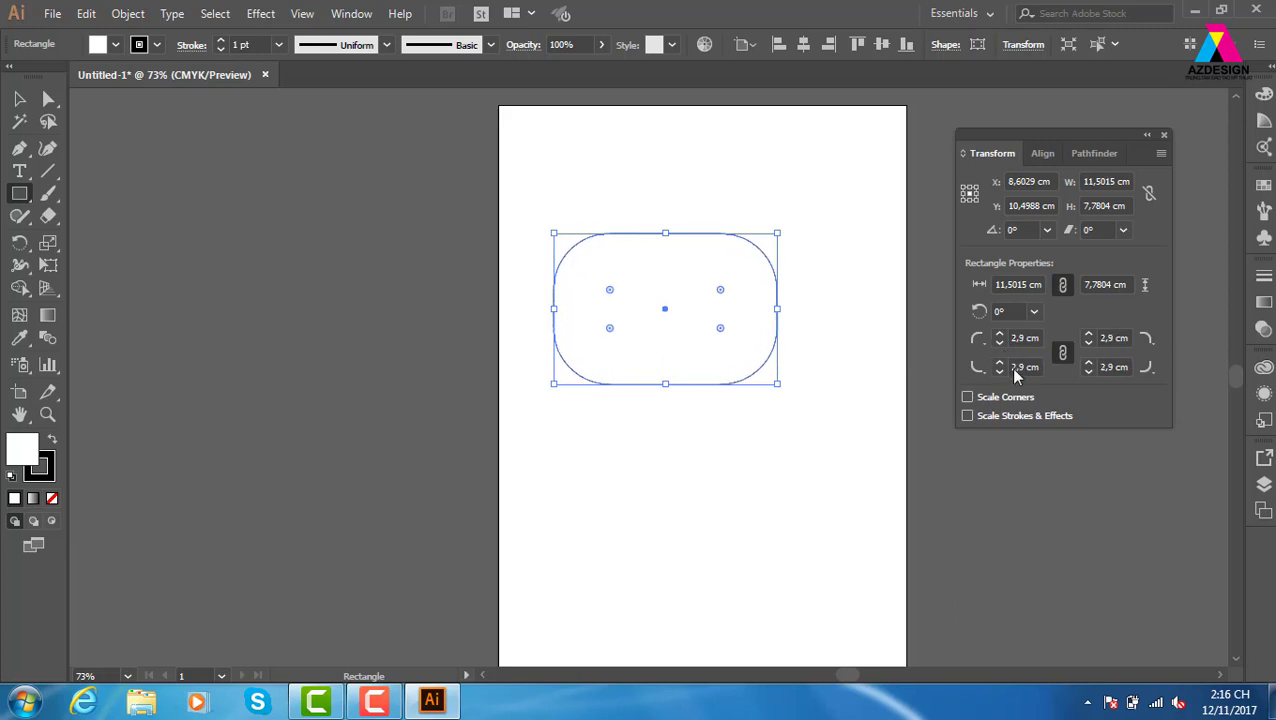
click(1000, 344)
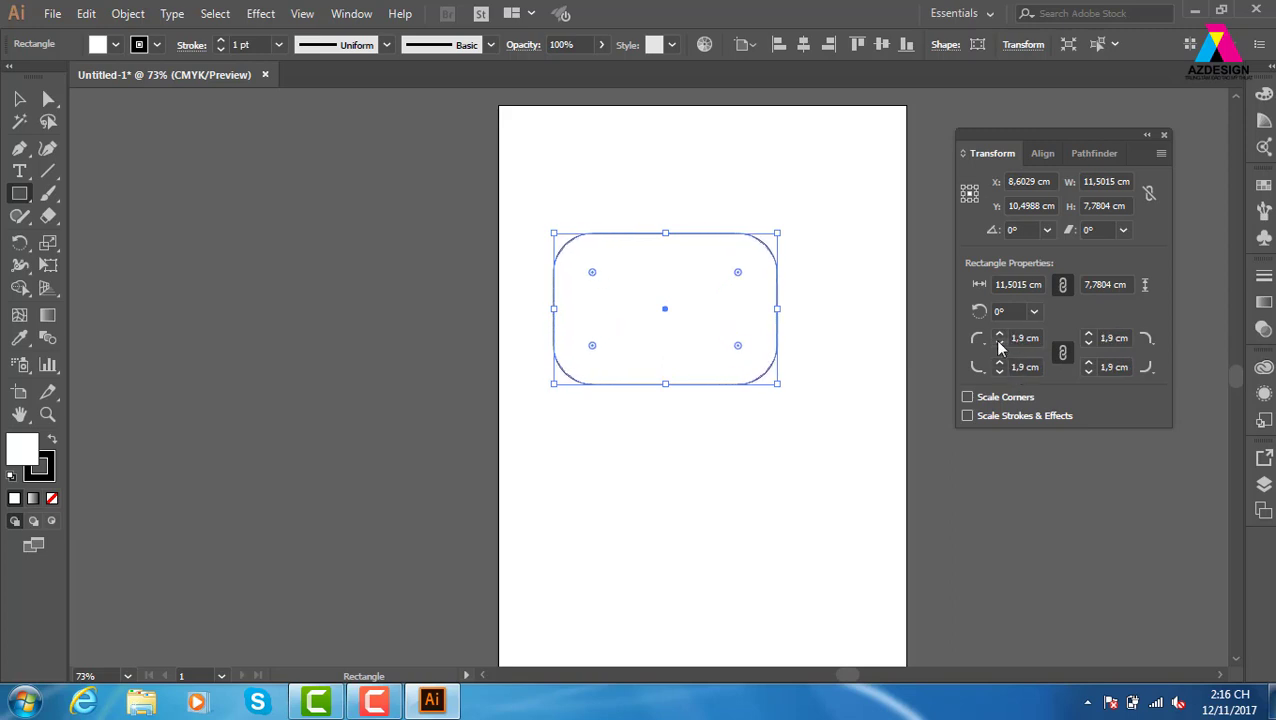
click(1000, 344)
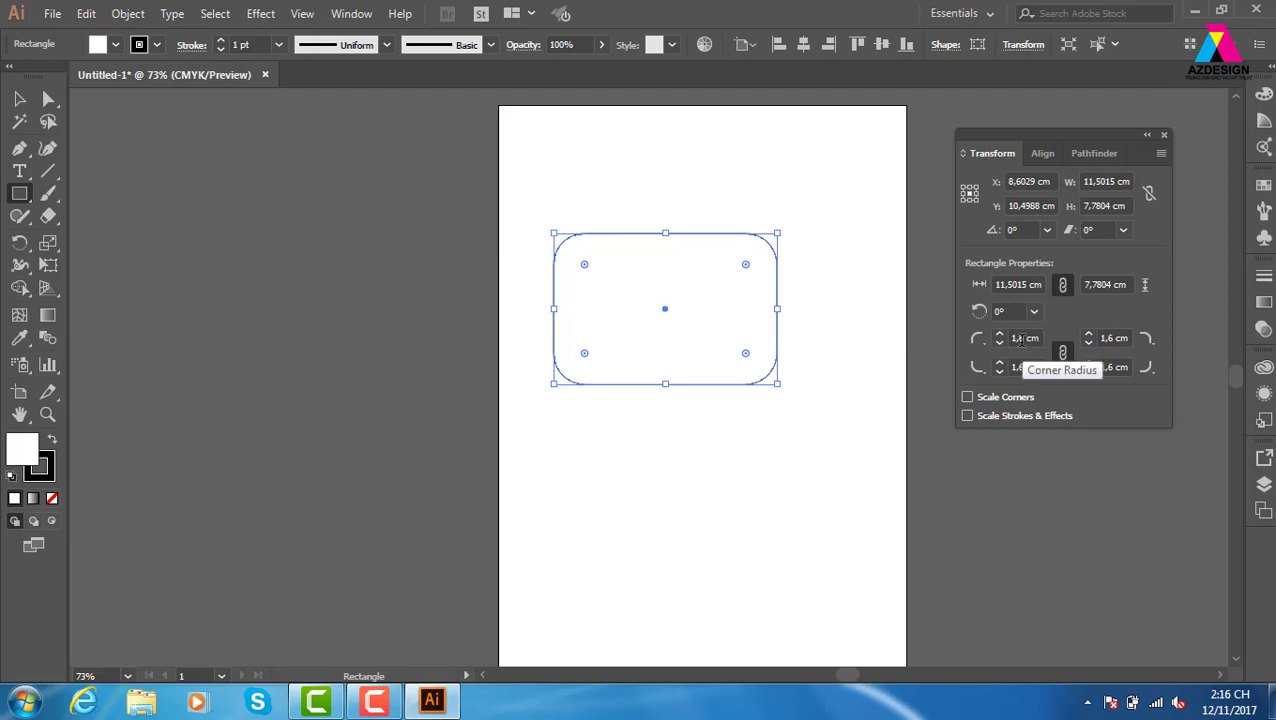
key(Delete)
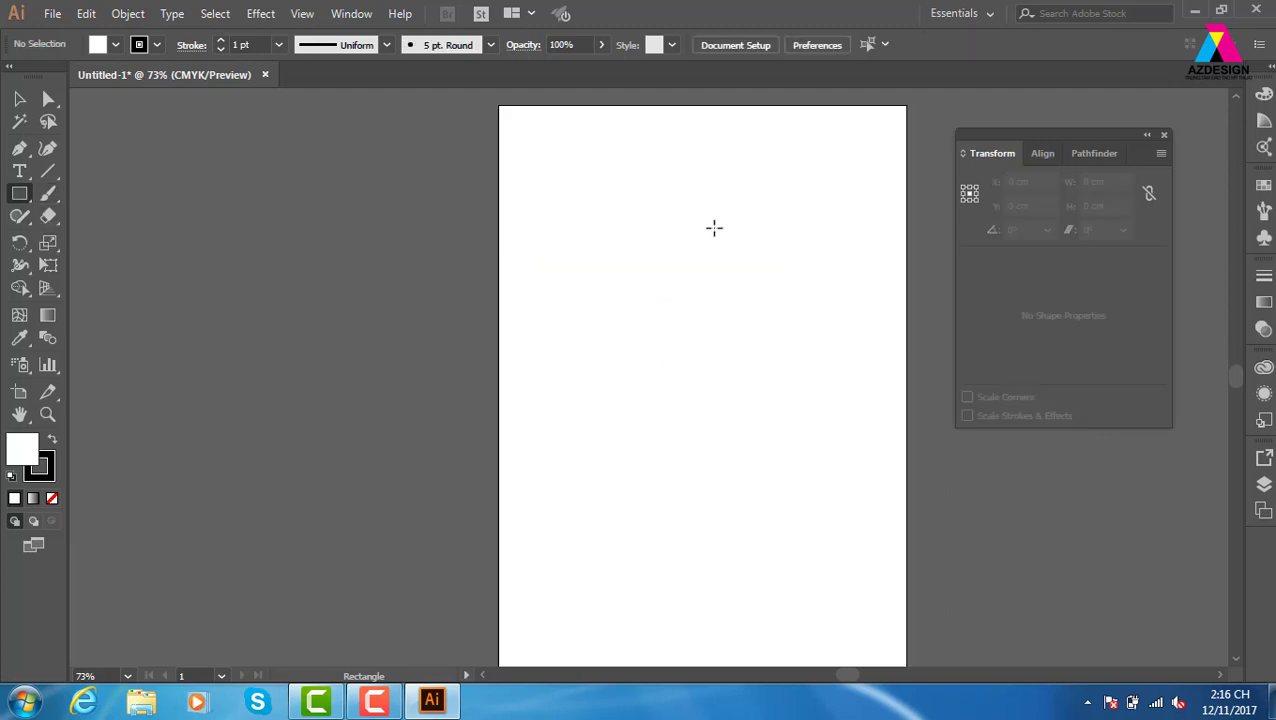
- Draw a fresh rectangle and select only its top-left and bottom-right anchor points
drag(600, 214, 810, 372)
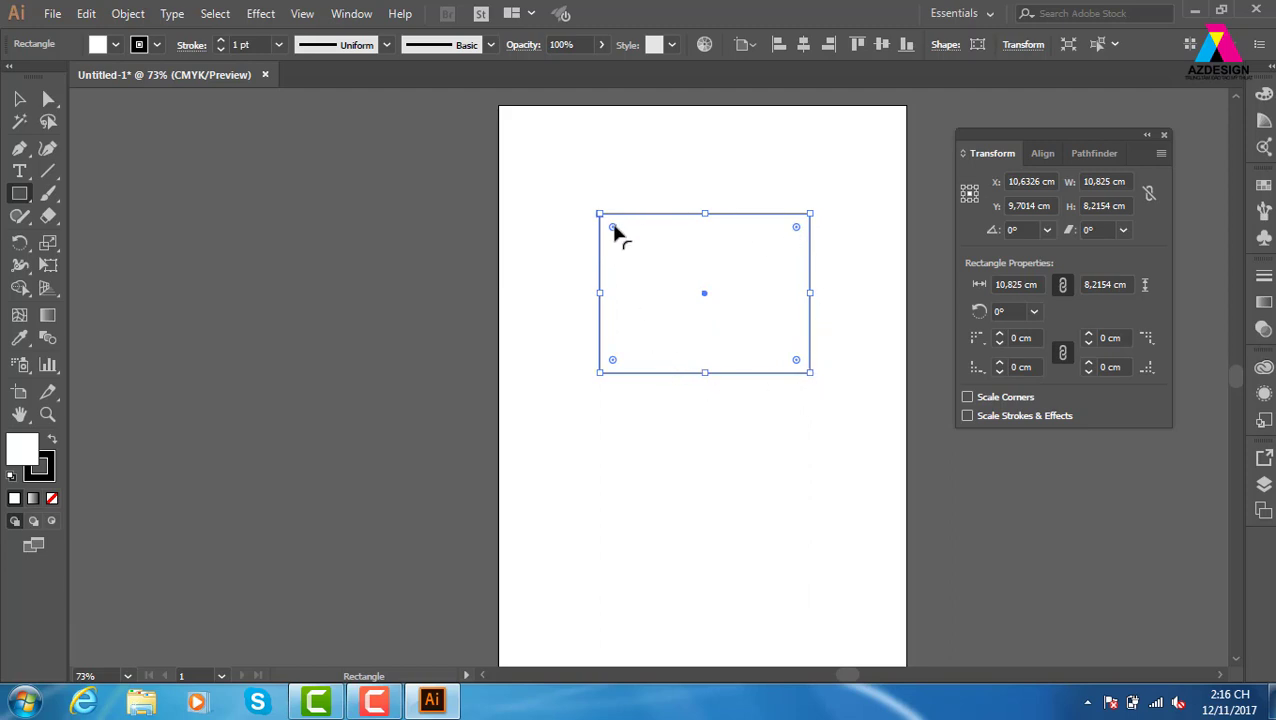
drag(614, 228, 622, 233)
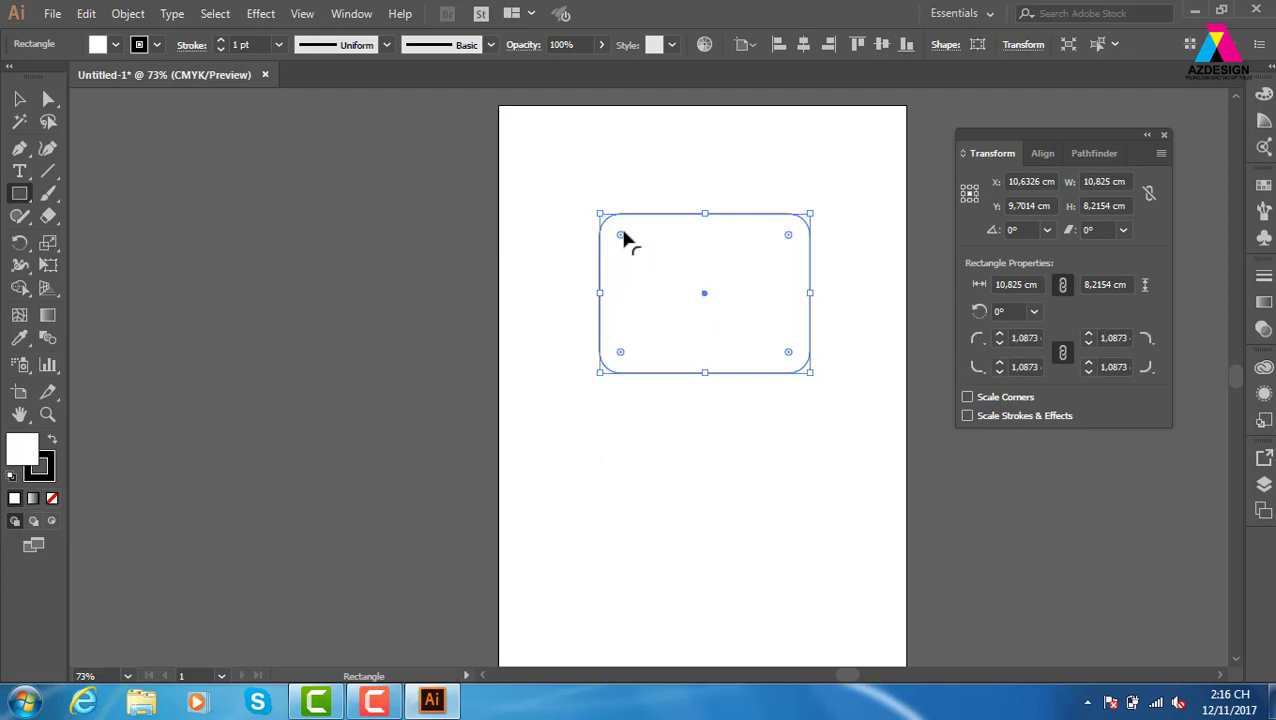
key(ctrl+z)
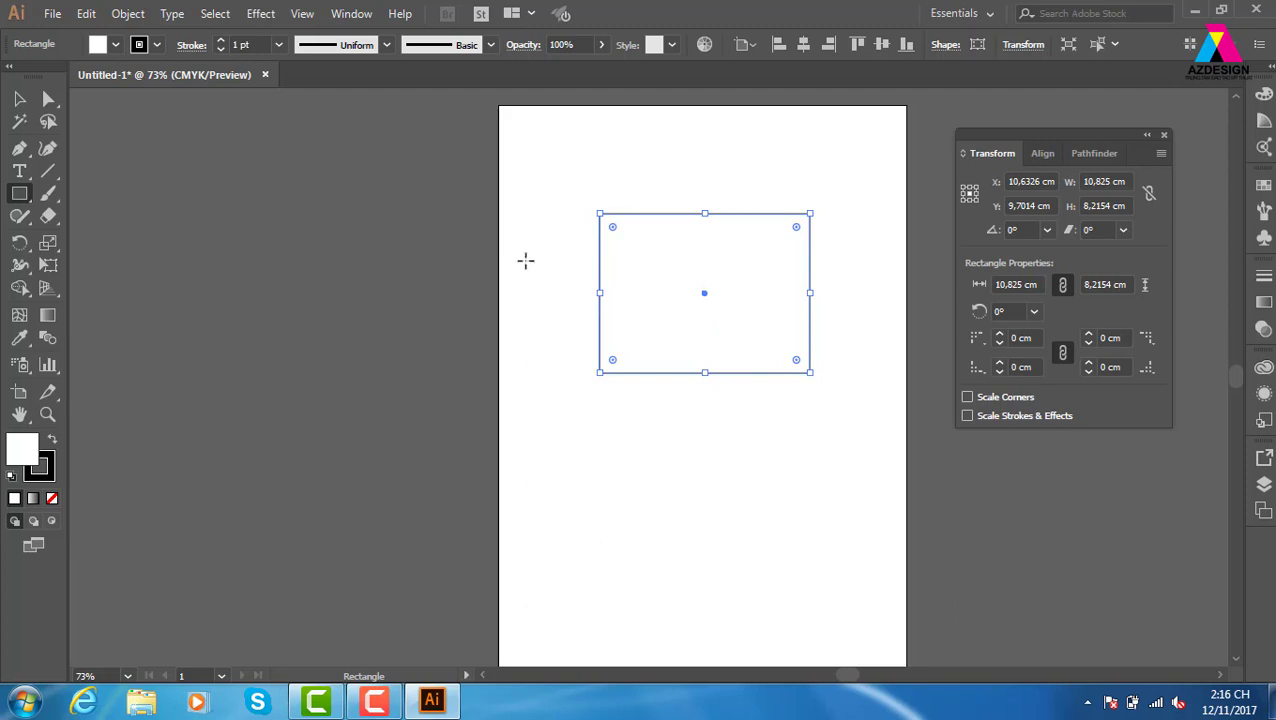
key(a)
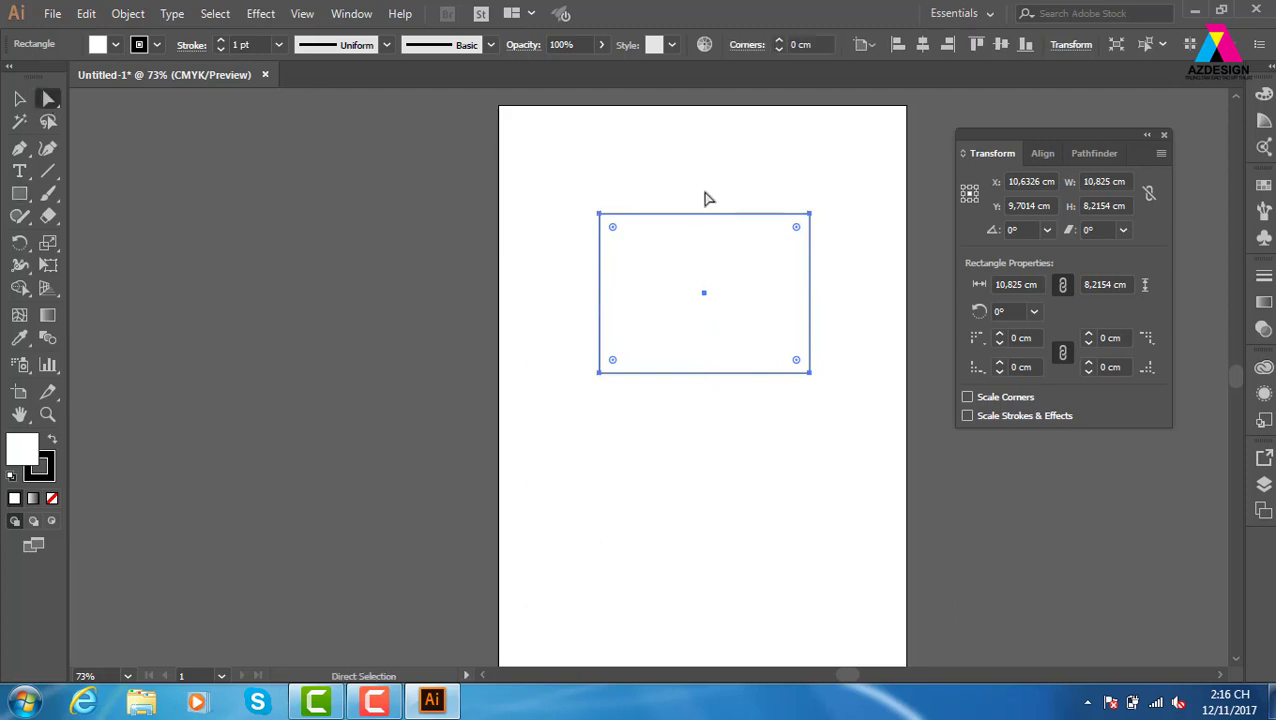
drag(568, 185, 640, 266)
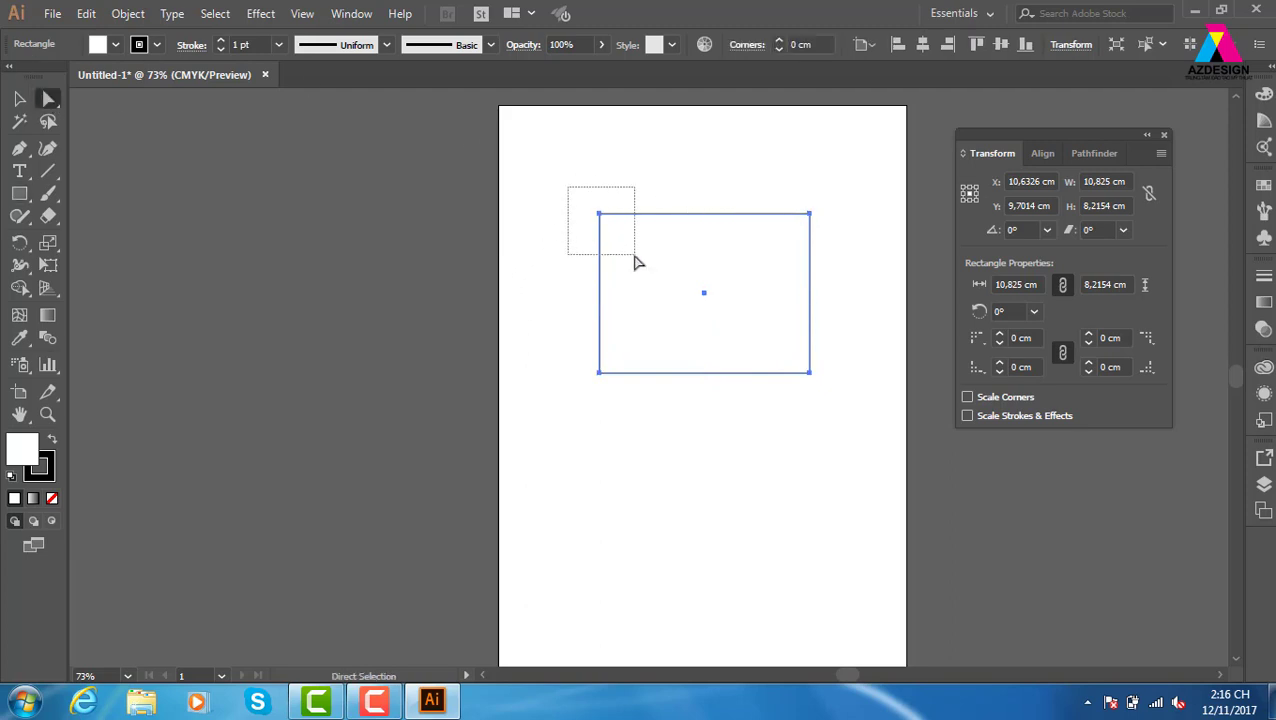
mouse_move(834, 342)
mouse_down()
mouse_move(783, 393)
mouse_move(769, 339)
mouse_up()
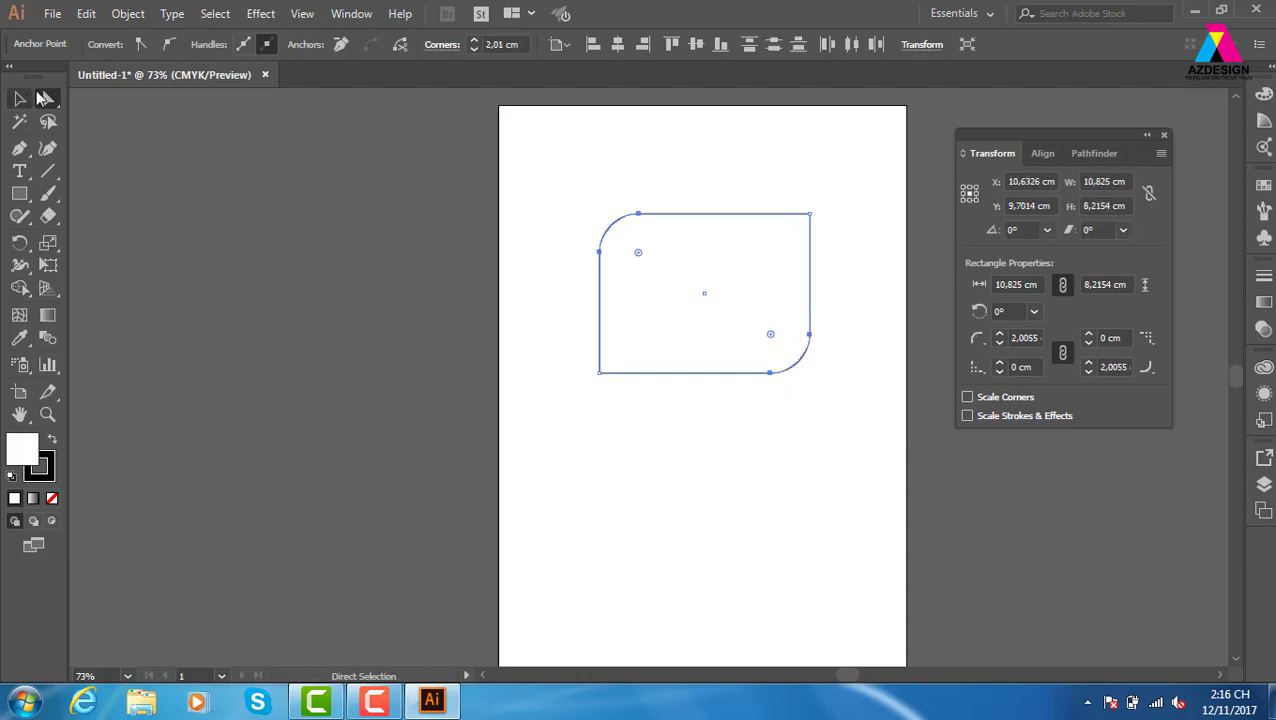
click(20, 99)
- Fill the two-corner rounded shape with a blue swatch
click(1263, 185)
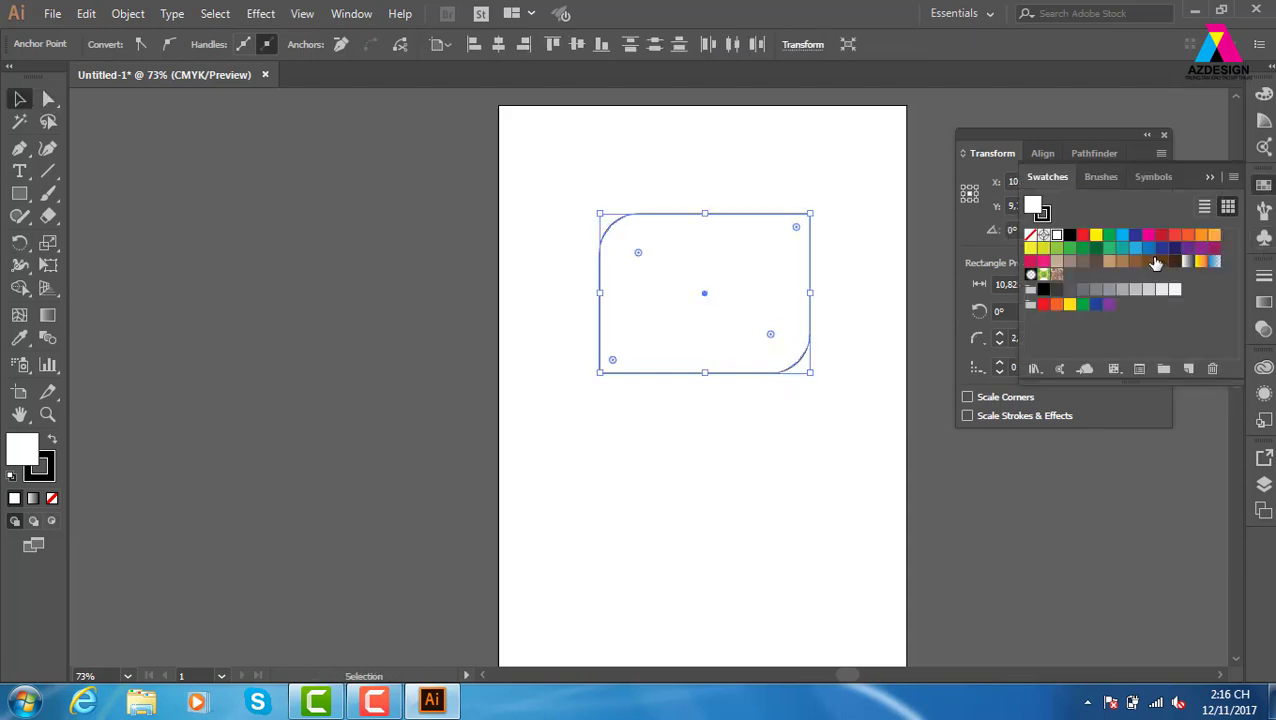
click(1148, 248)
click(896, 399)
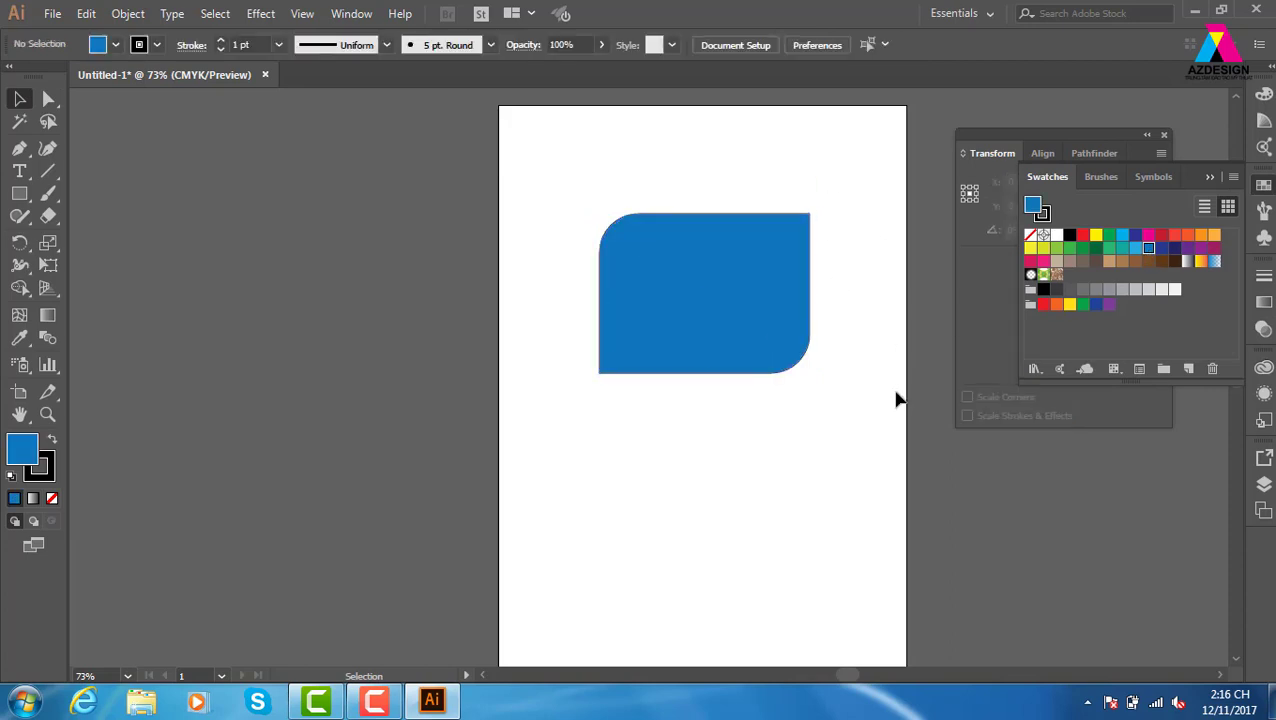
click(1209, 175)
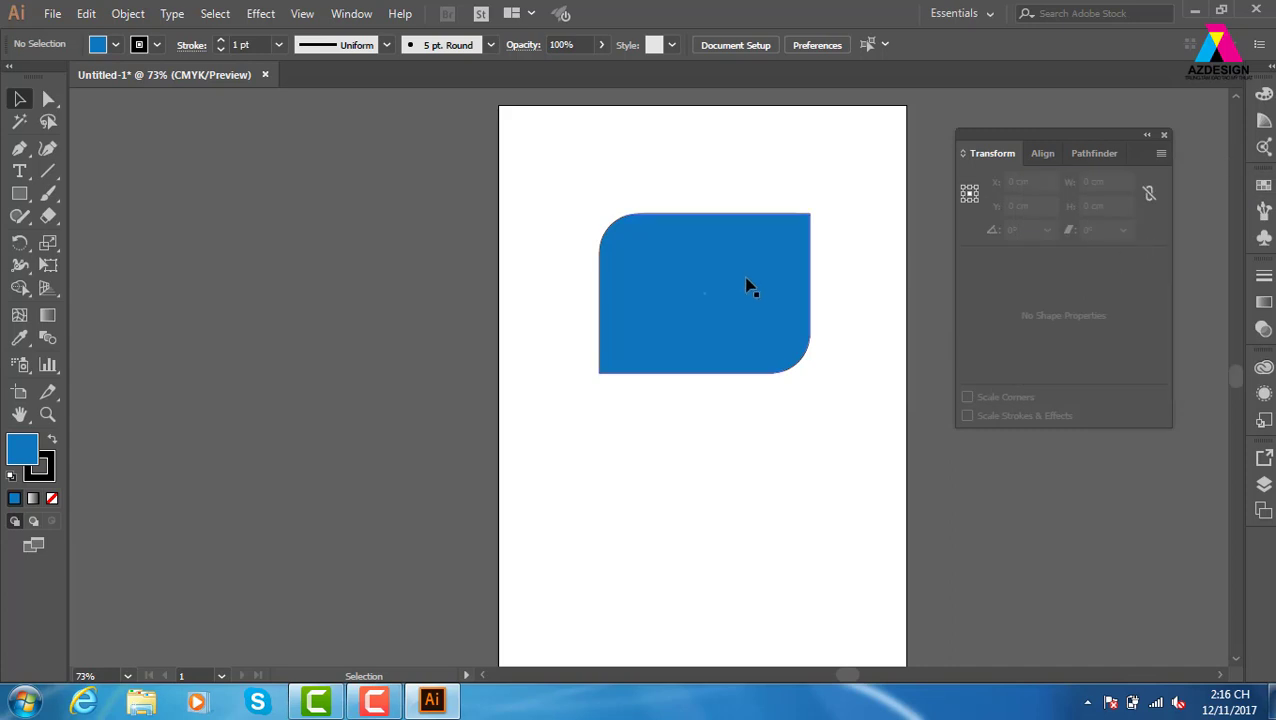
- Nudge the blue shape left, delete it, and close the Transform panel
click(750, 287)
drag(699, 256, 668, 256)
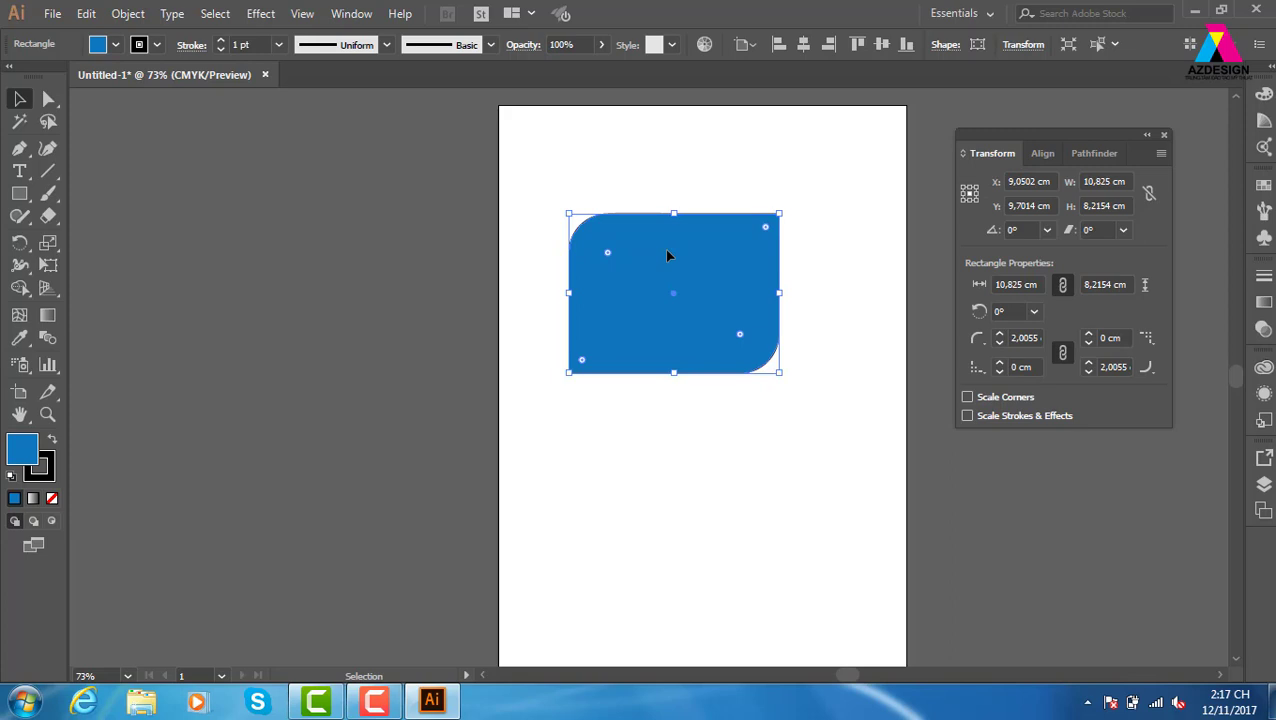
click(785, 290)
click(743, 301)
key(Delete)
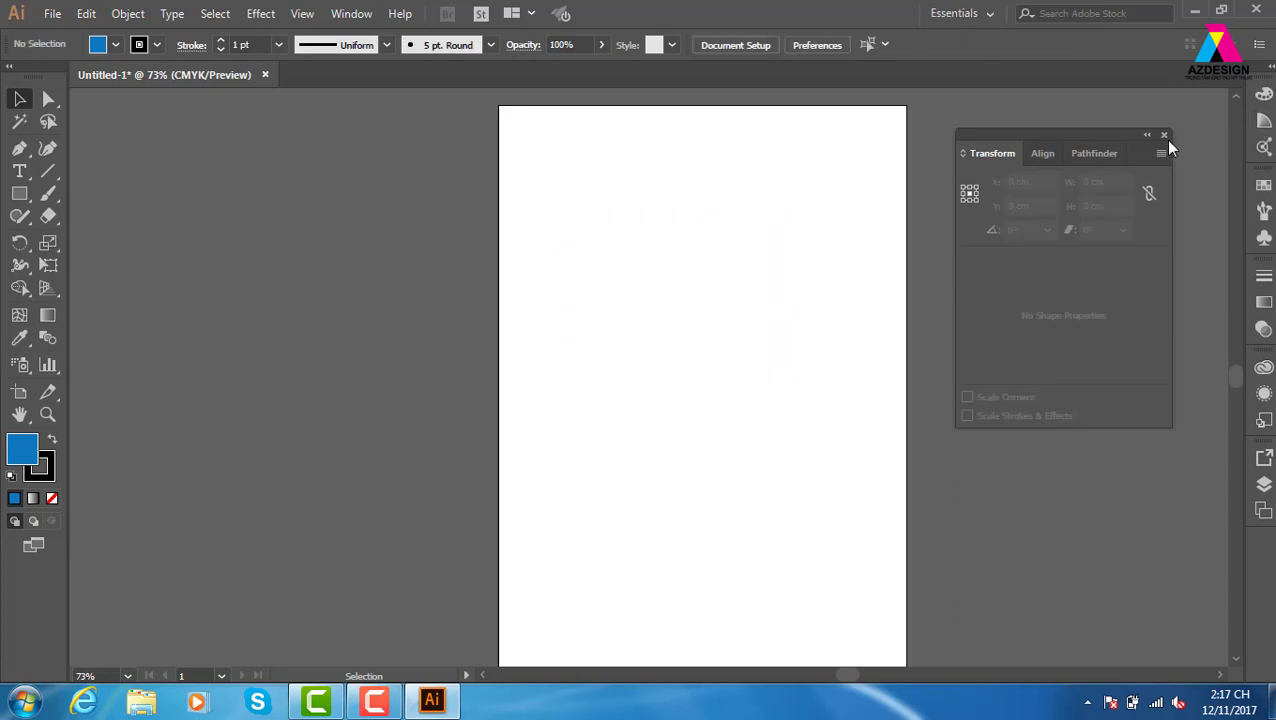
click(1163, 135)
- Draw a wide rectangle across the upper page and give it a white-to-black linear gradient
click(19, 193)
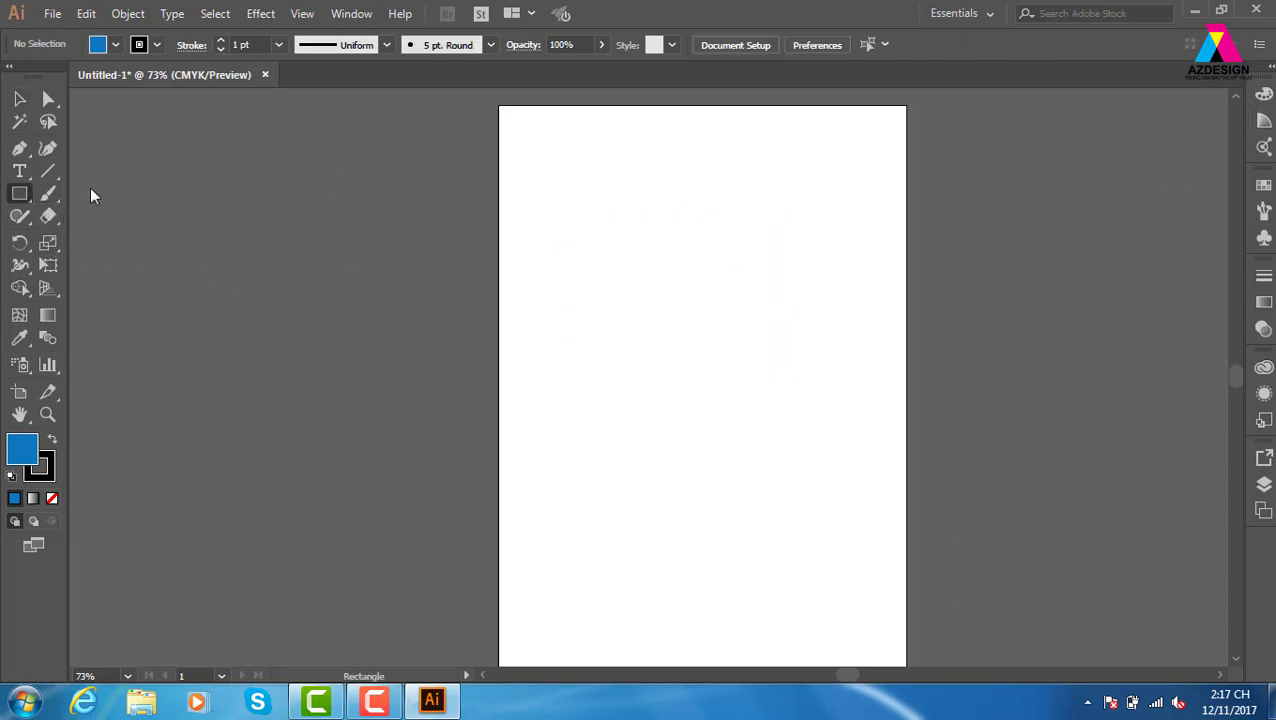
drag(521, 152, 880, 338)
key(v)
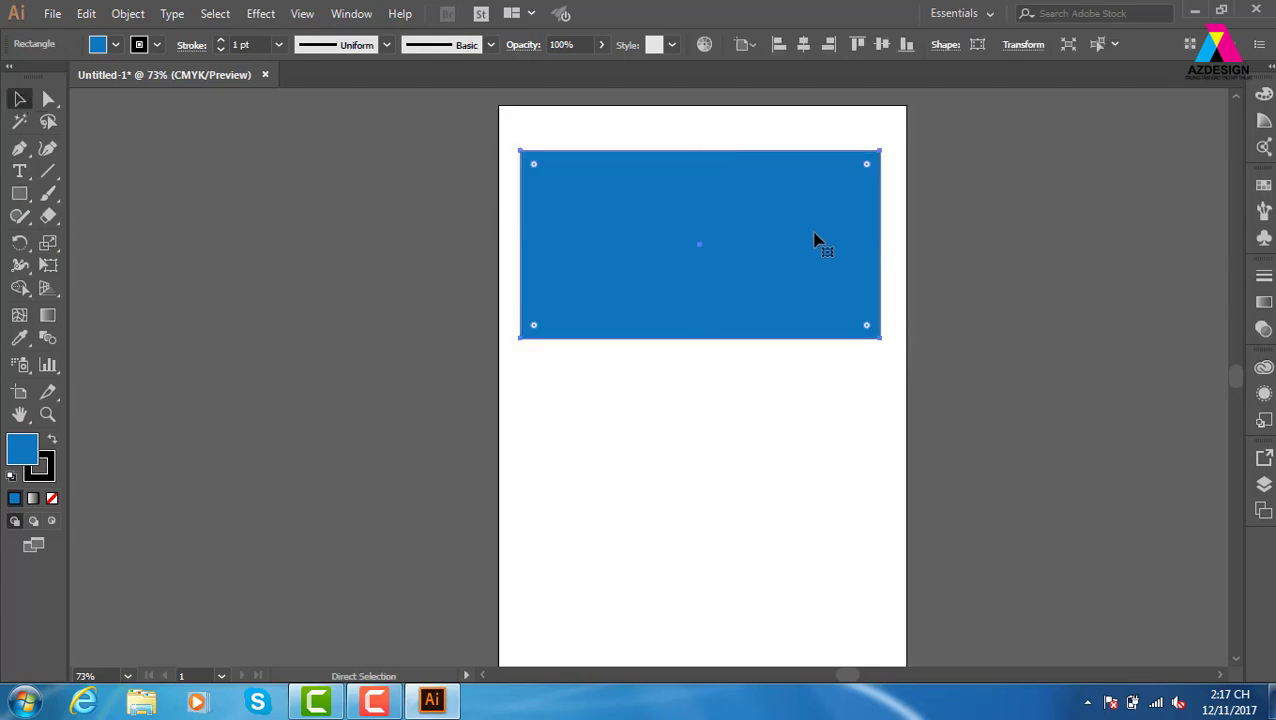
key(ctrl+1)
click(1031, 280)
click(856, 366)
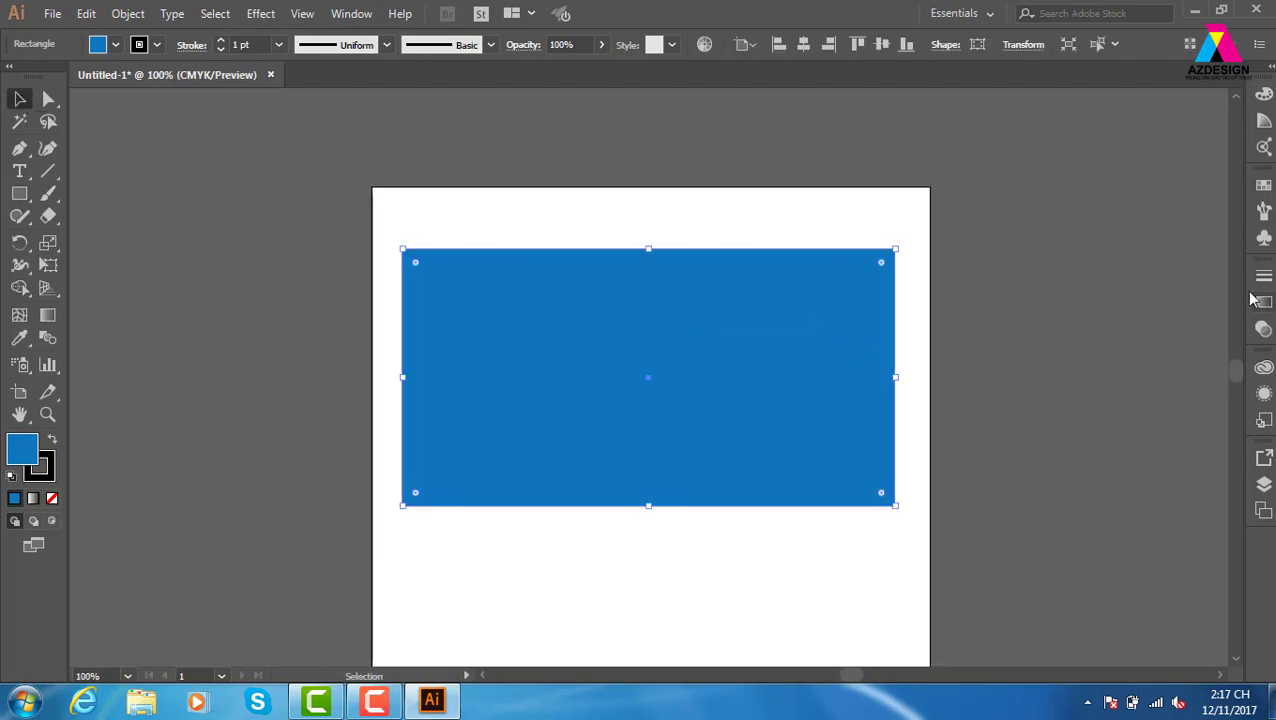
click(1264, 302)
click(1173, 400)
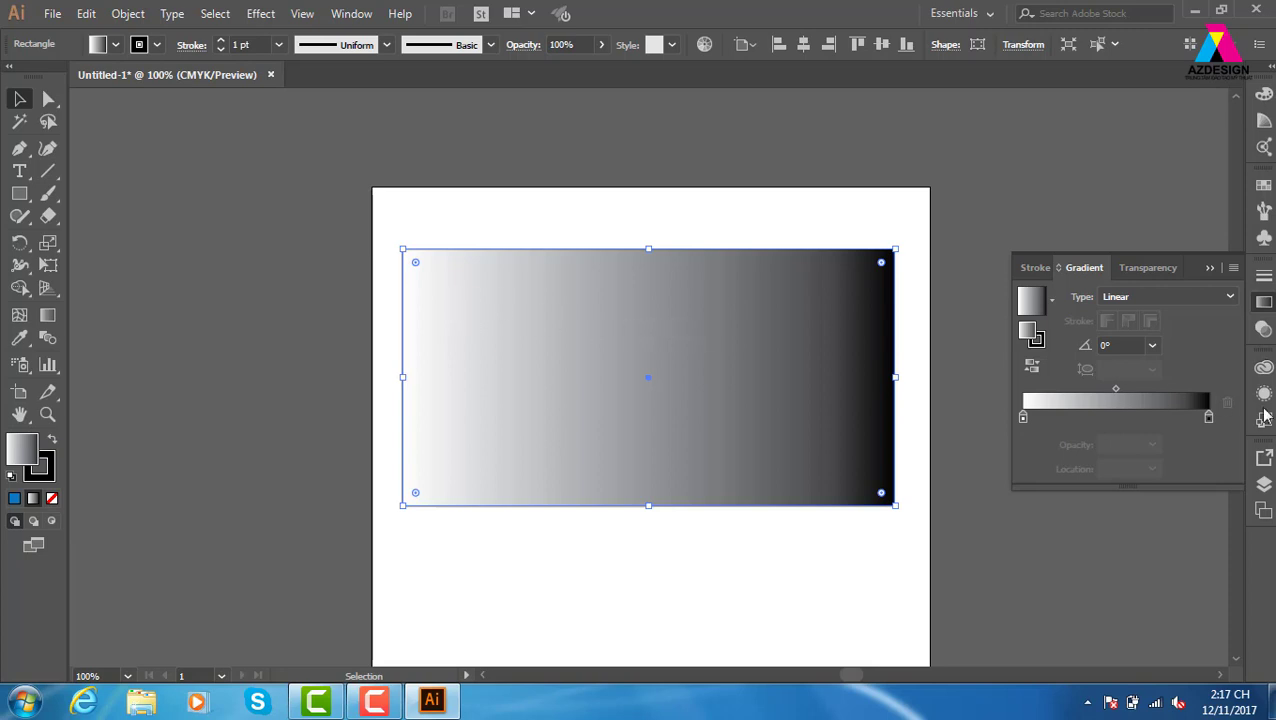
- Recolour the gradient stops: navy on the right end, blue on the left
click(1208, 418)
double_click(1209, 418)
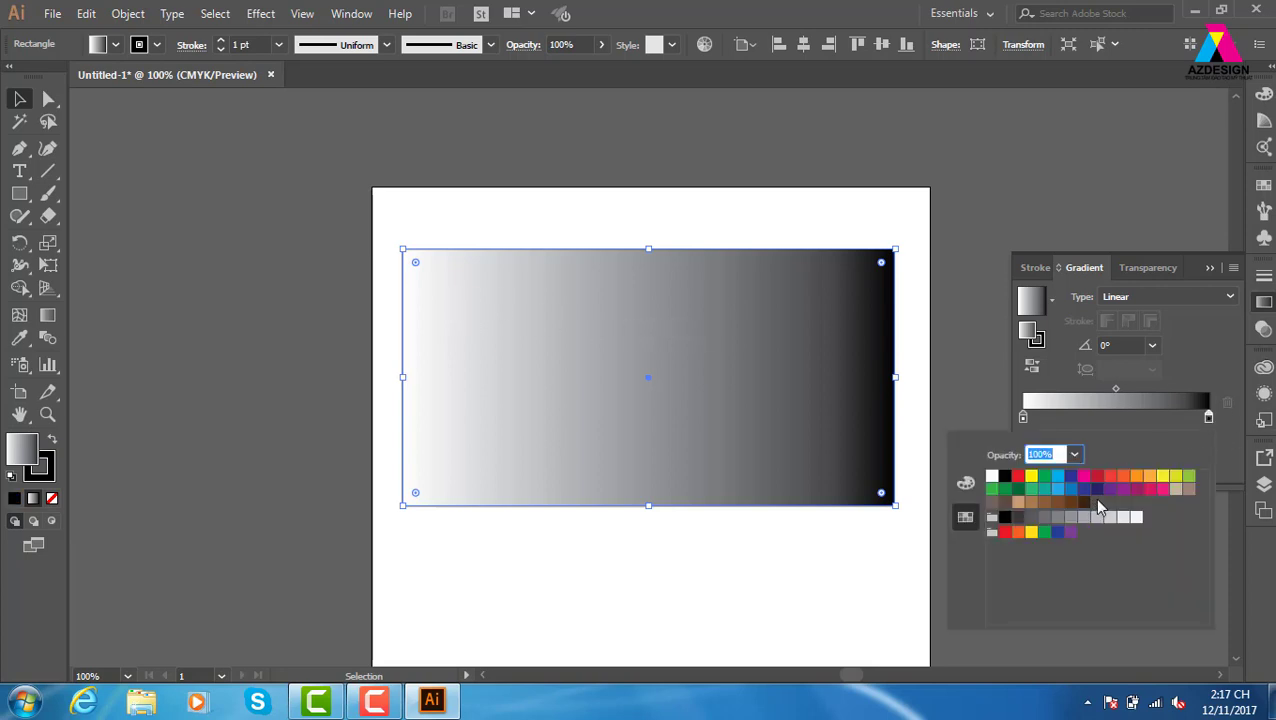
click(1096, 488)
click(1023, 418)
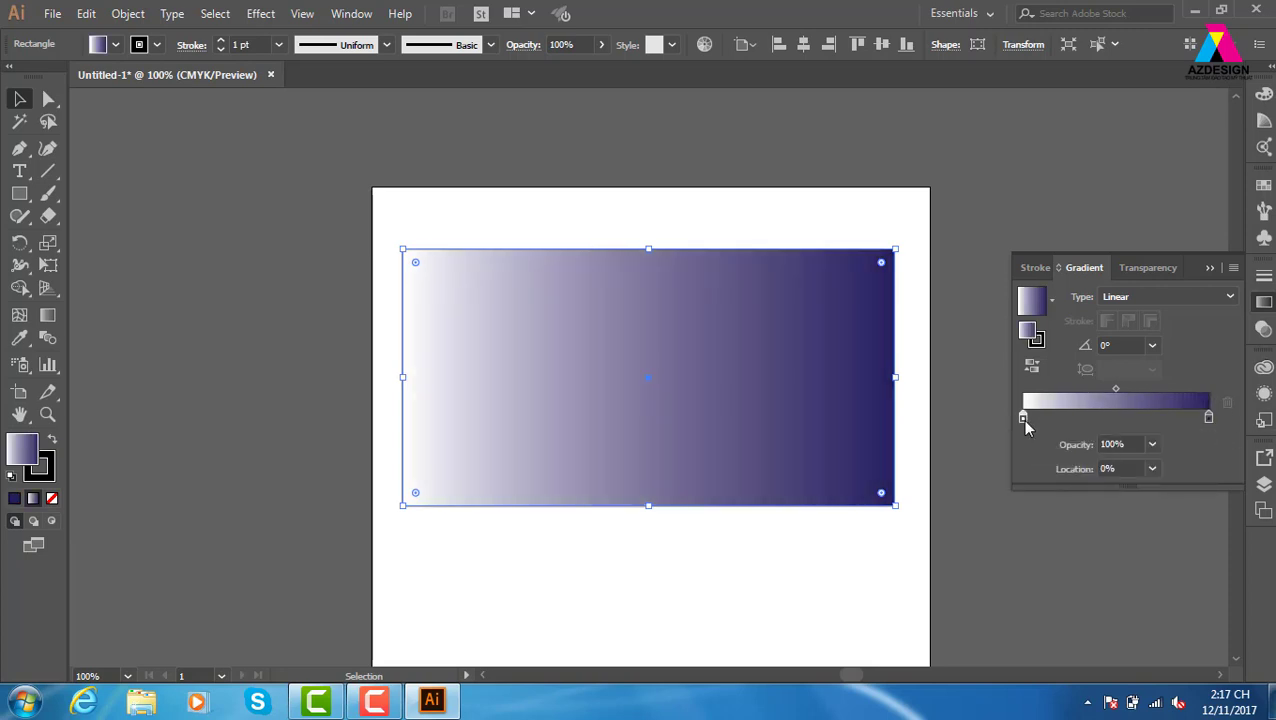
double_click(1023, 418)
click(1058, 485)
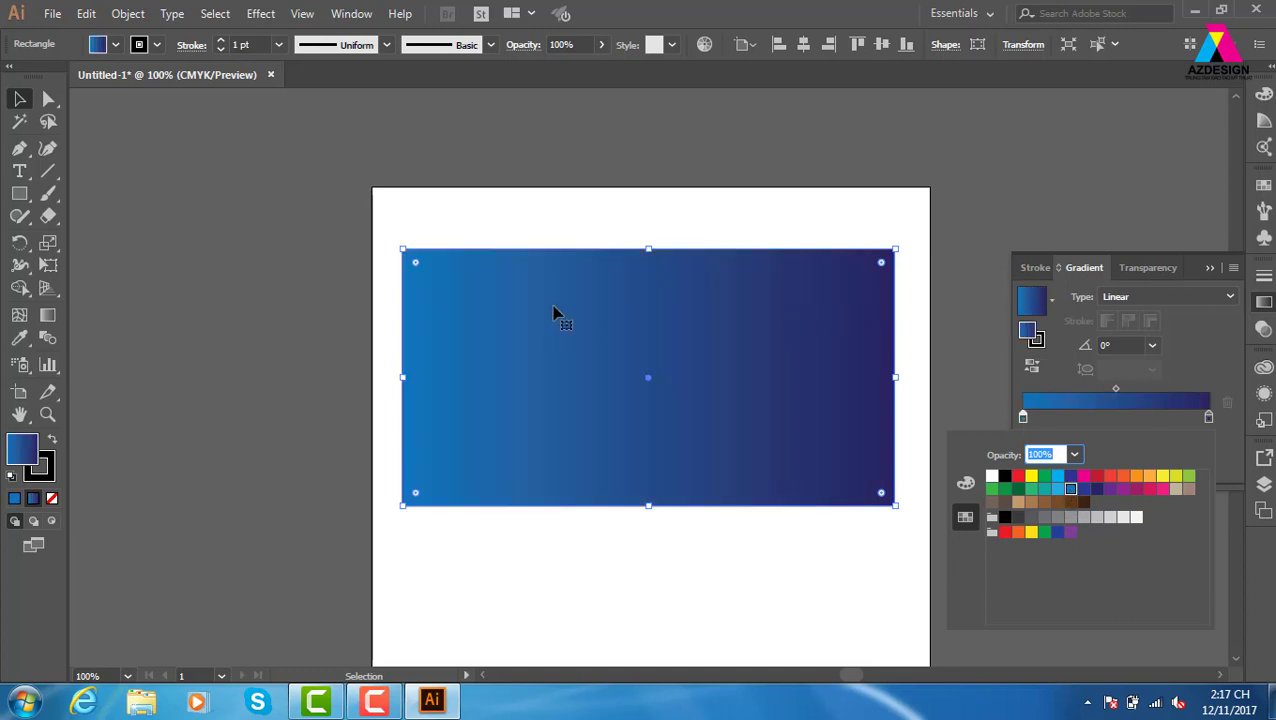
click(1170, 300)
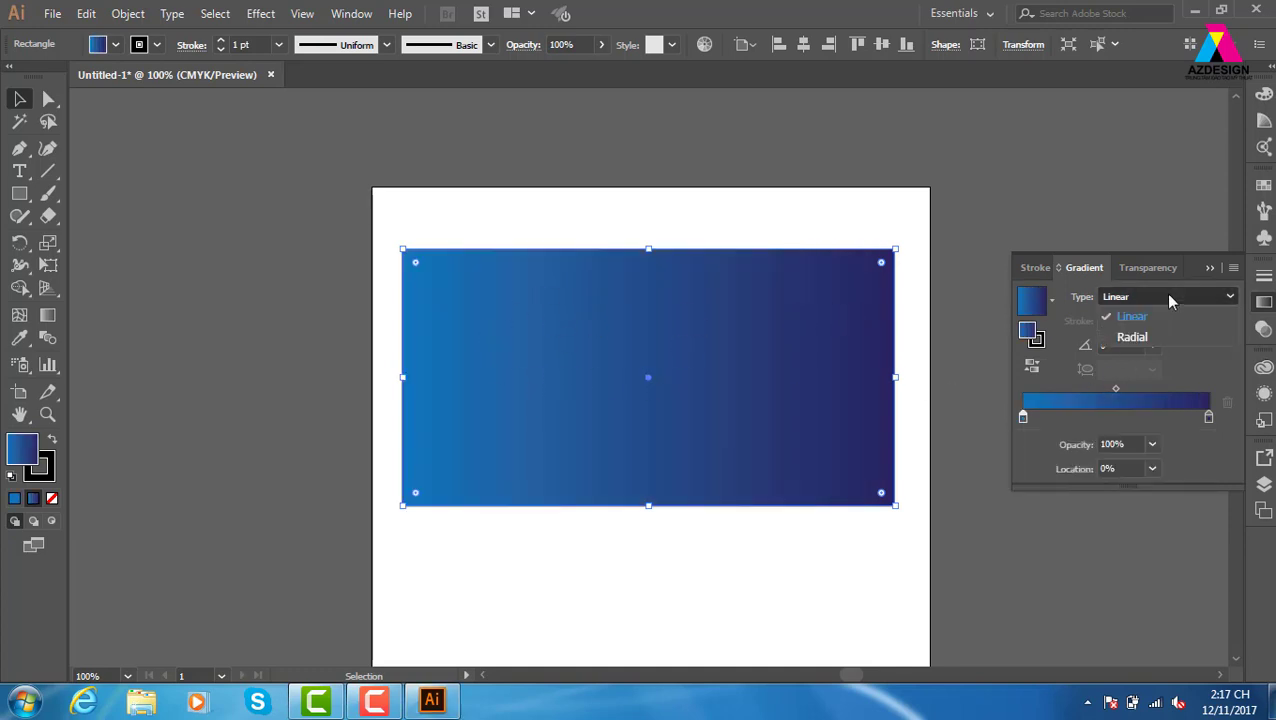
- Make the gradient radial and drag its glow toward the upper left, about -17,9°
click(1140, 342)
click(818, 170)
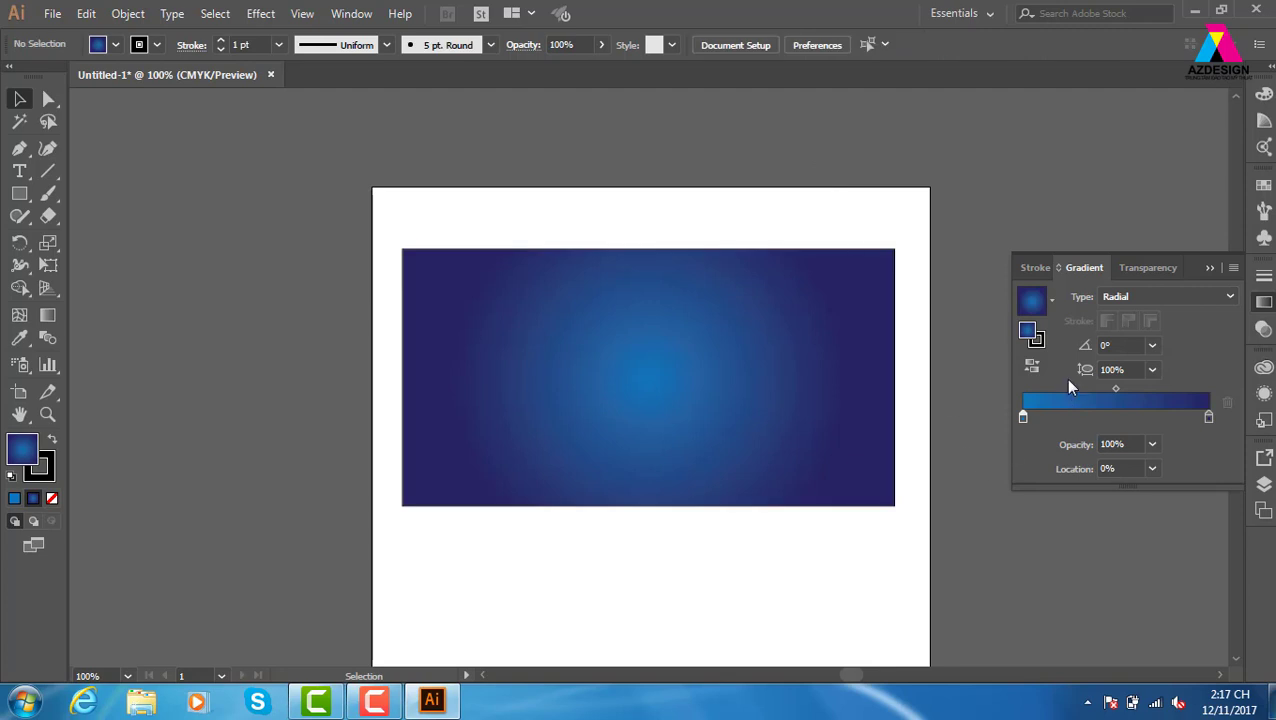
click(688, 378)
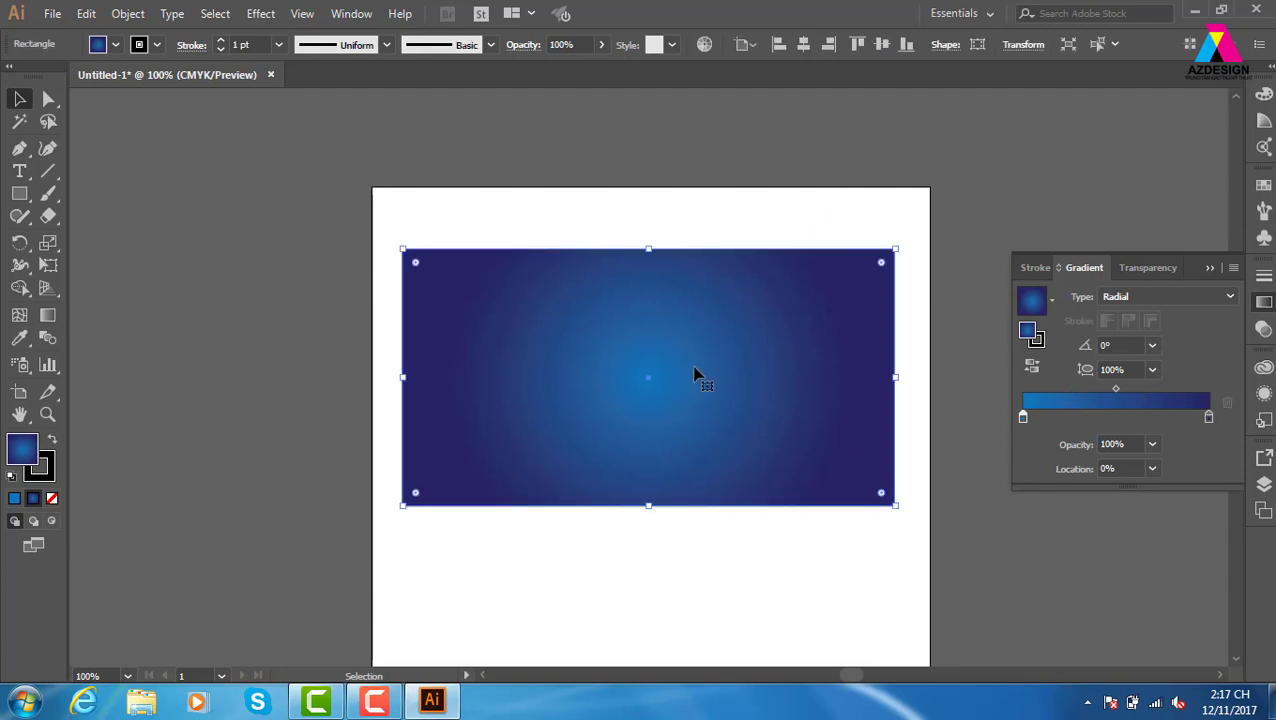
key(g)
drag(494, 322, 920, 460)
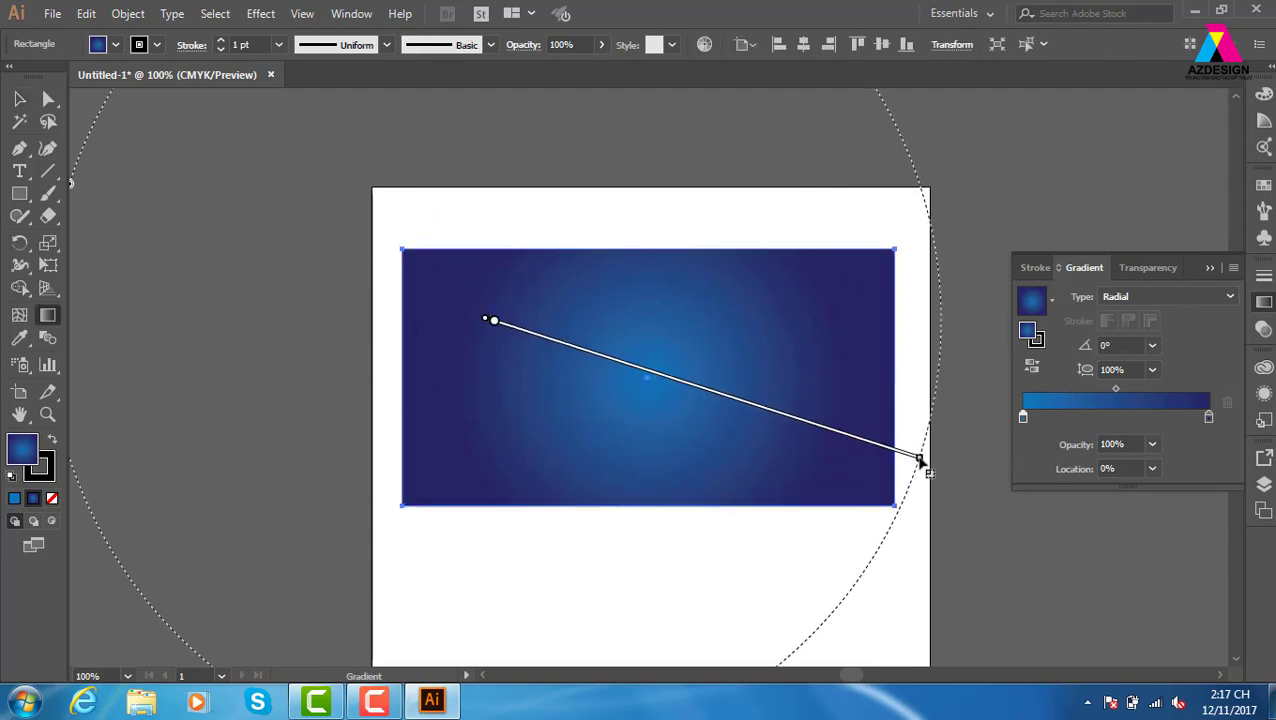
click(19, 98)
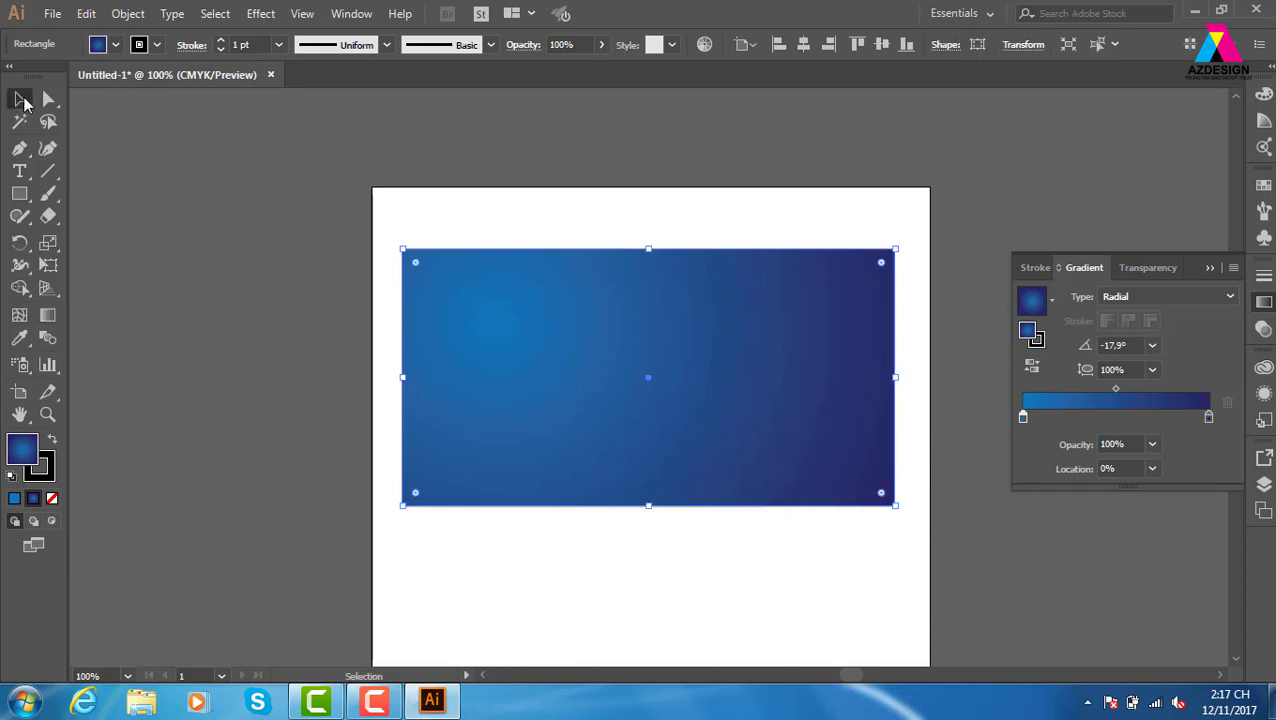
click(657, 165)
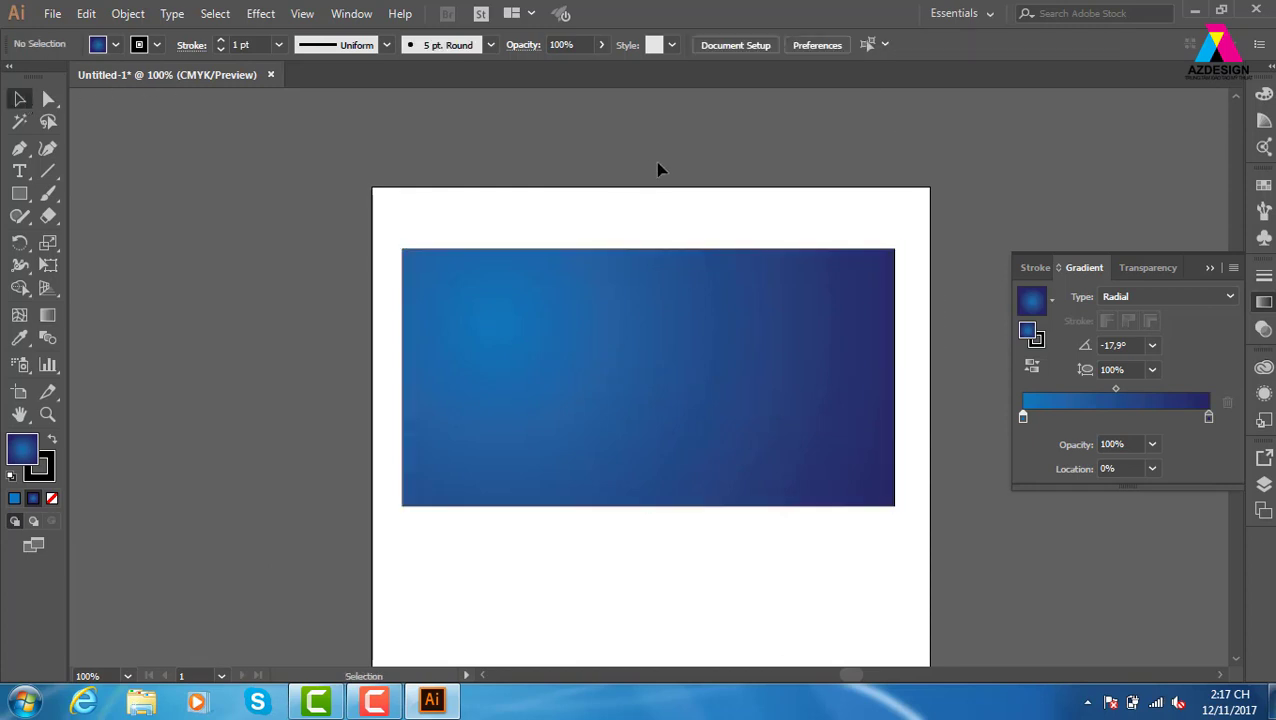
- Place fa-CMedia15-16-Sharp-Dressed-Watch47835 from E:\thuvienanh\dongho via File > Place
click(52, 13)
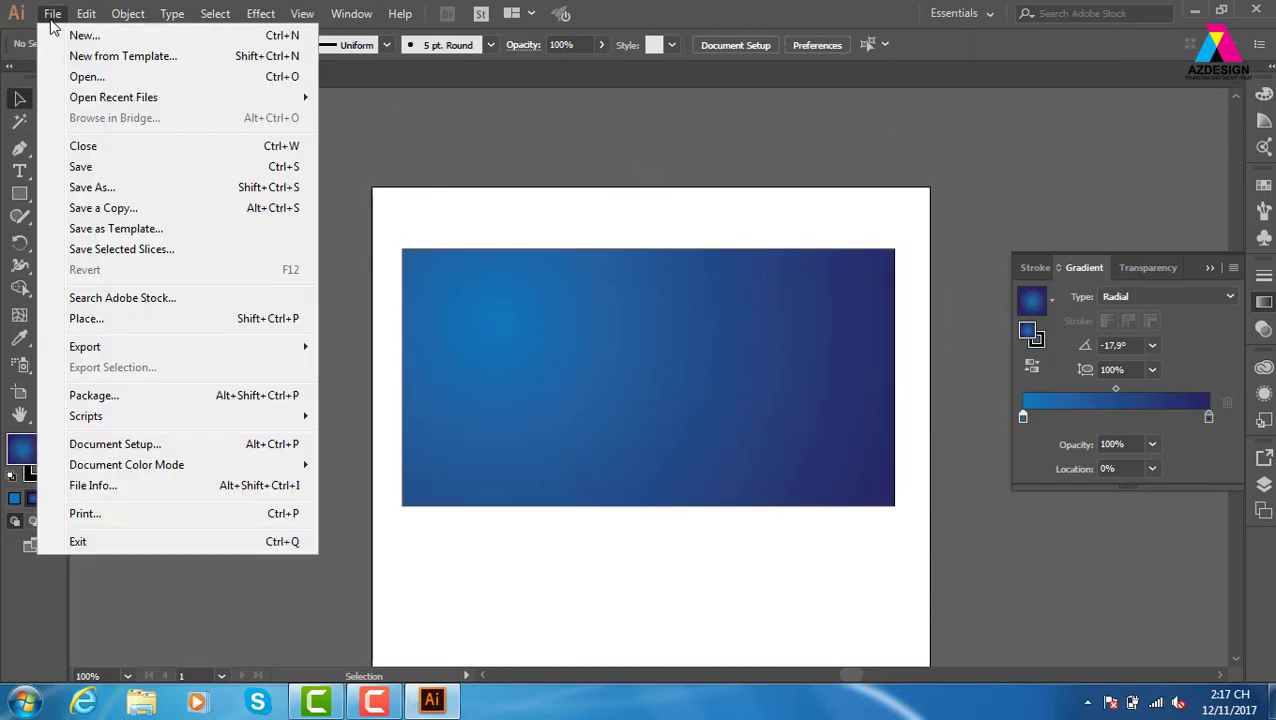
click(228, 318)
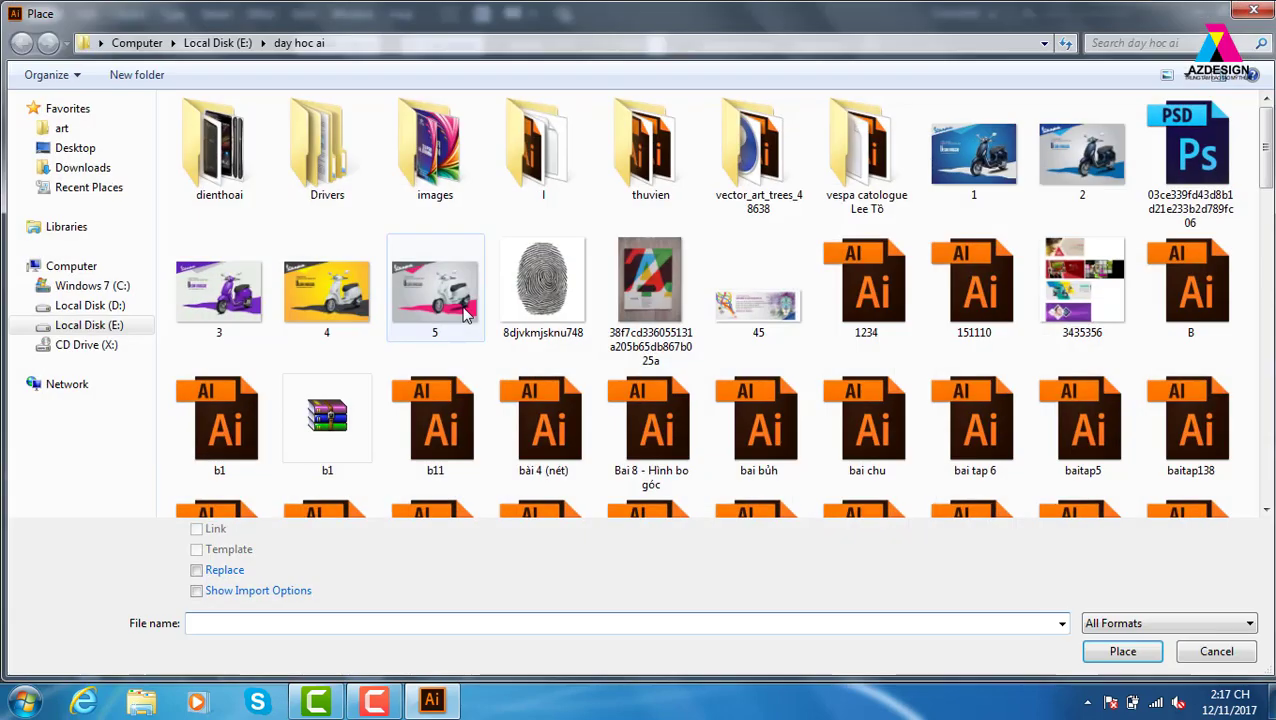
click(89, 325)
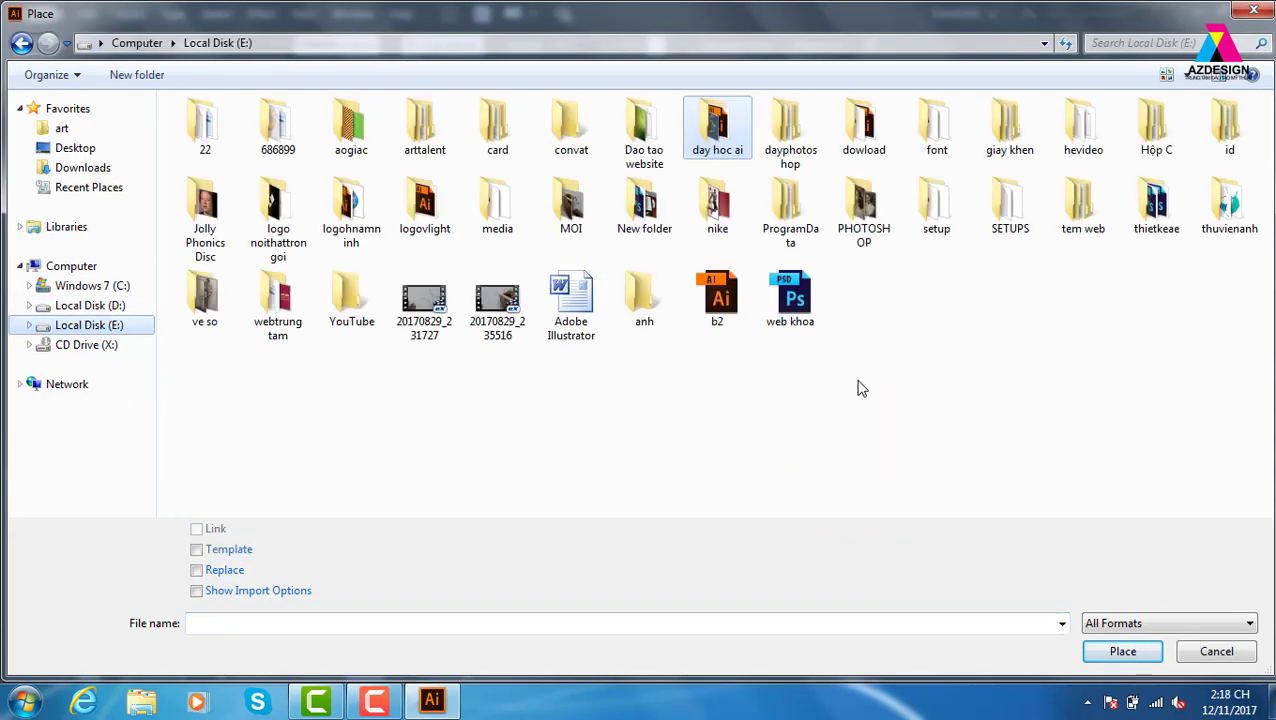
double_click(1218, 215)
key(d)
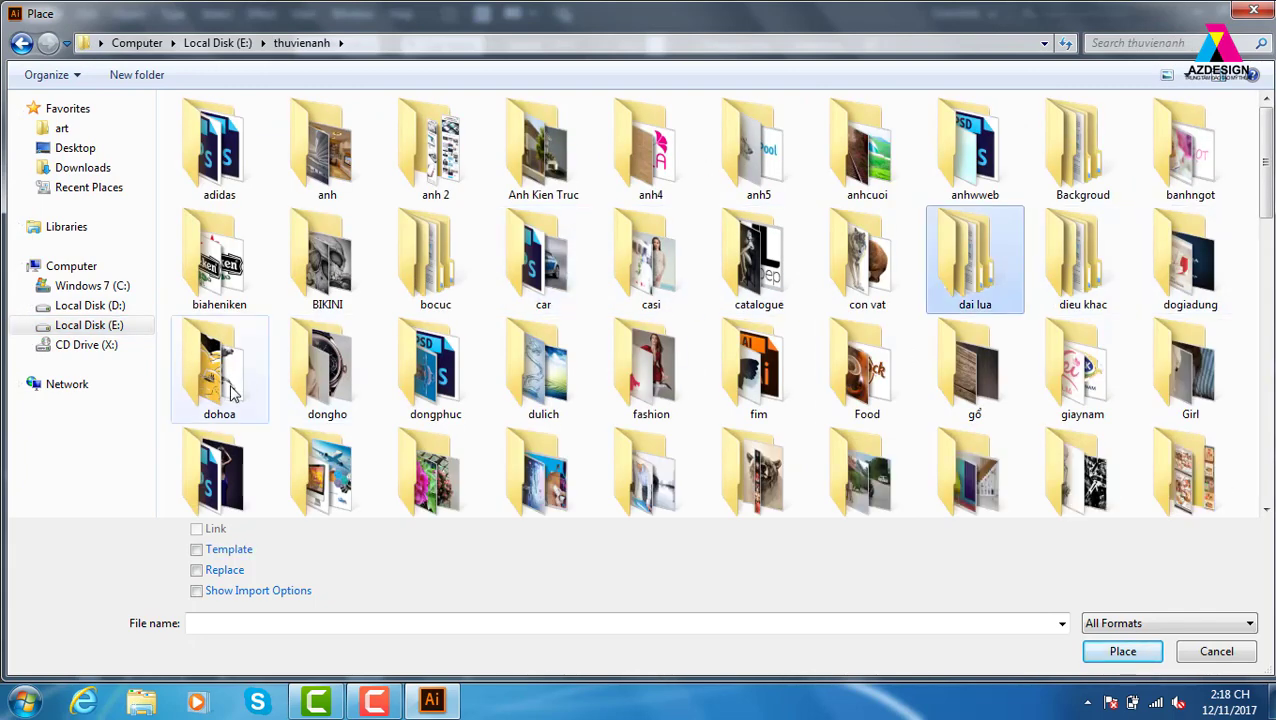
double_click(338, 390)
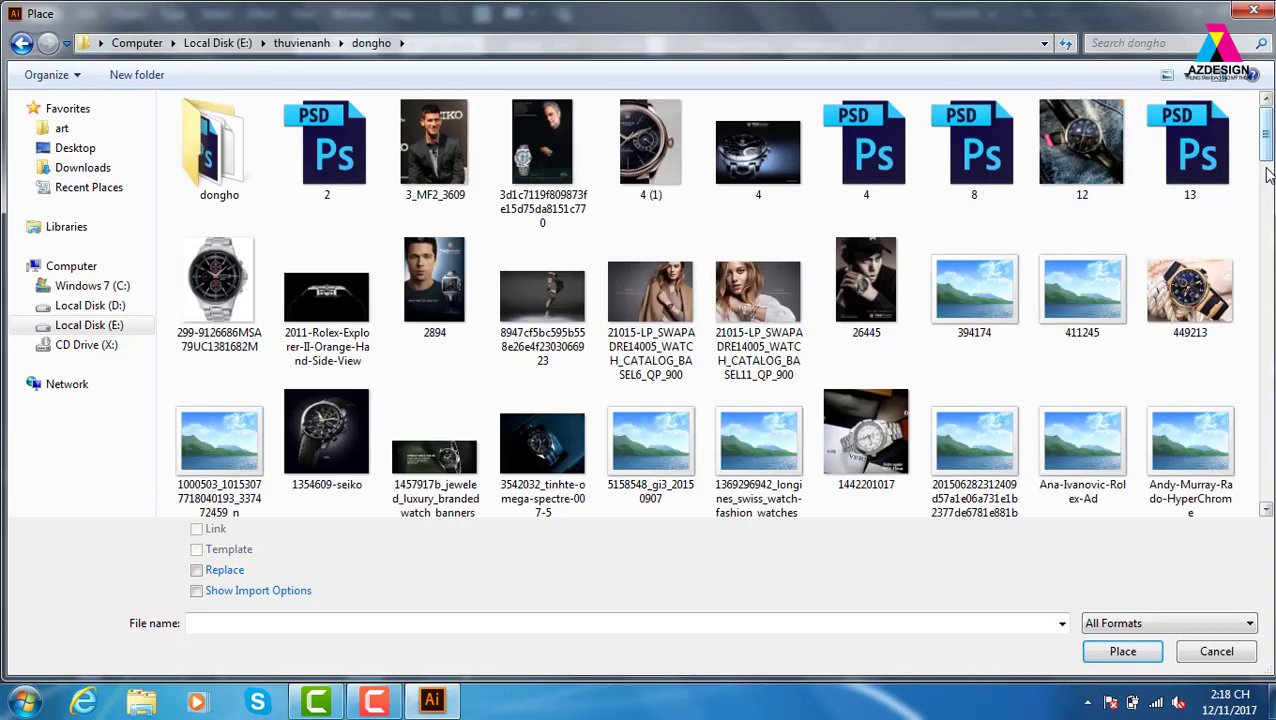
drag(1266, 140, 1266, 245)
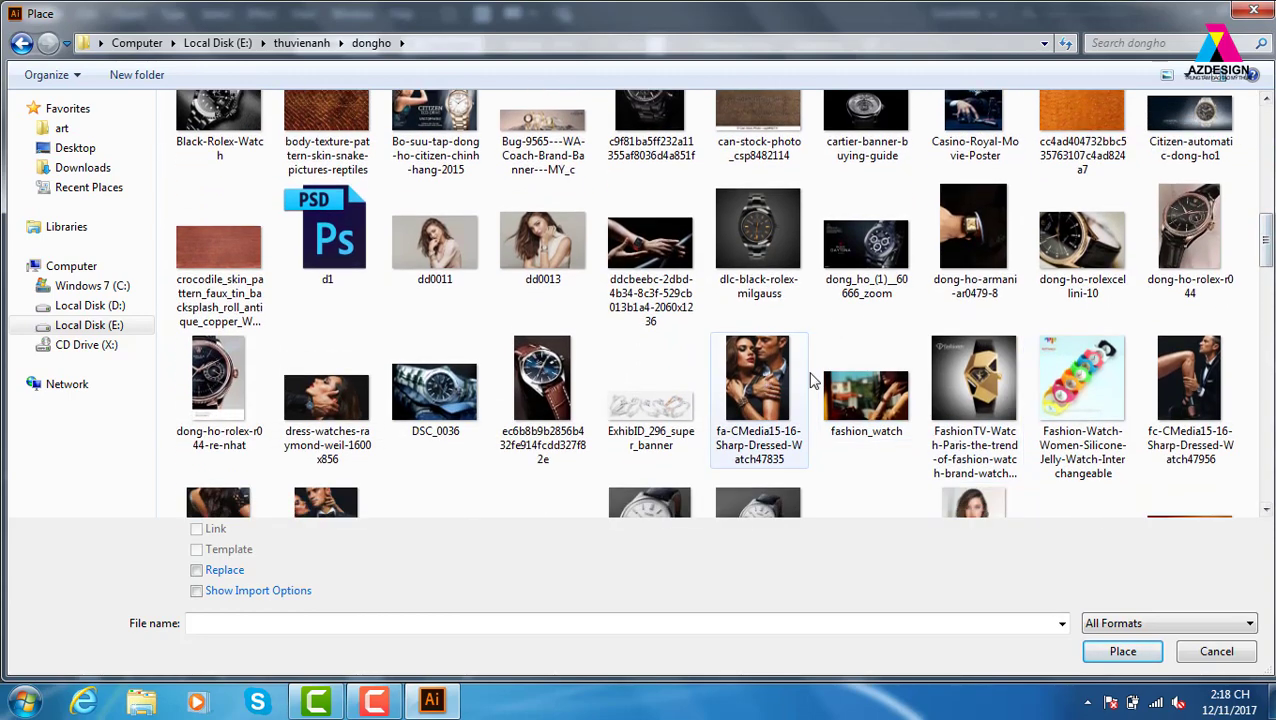
click(783, 395)
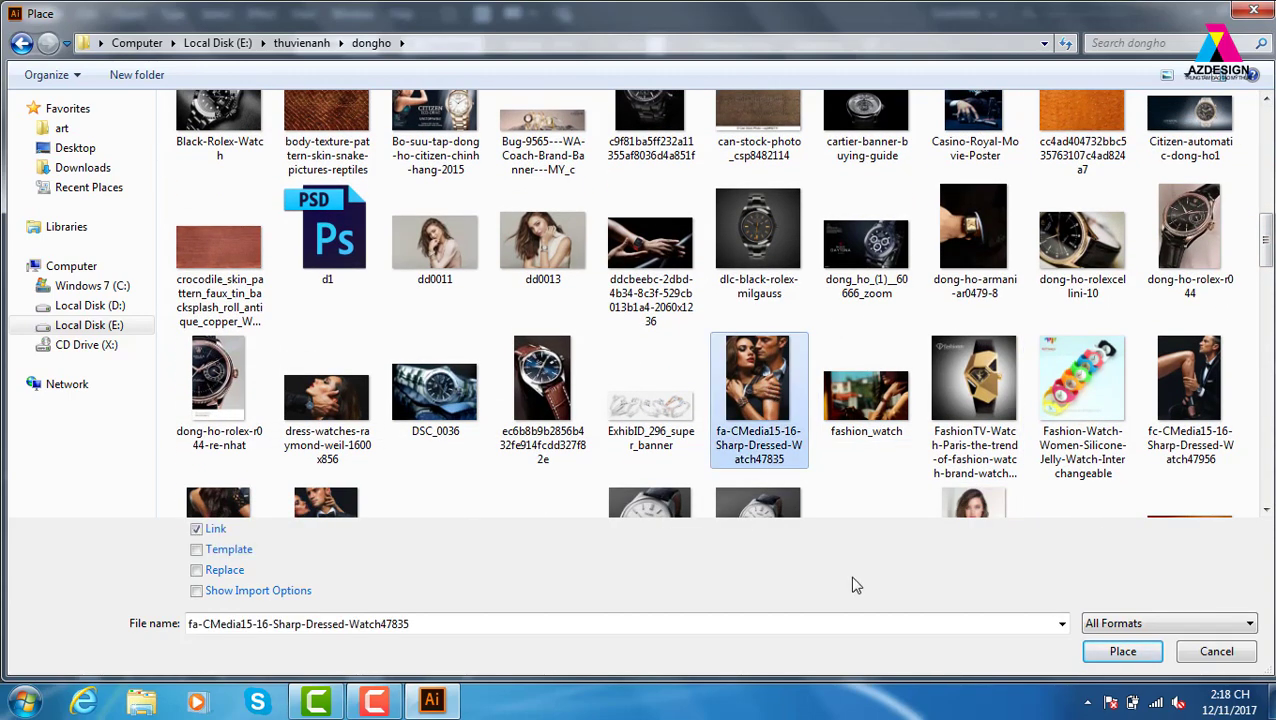
click(1122, 651)
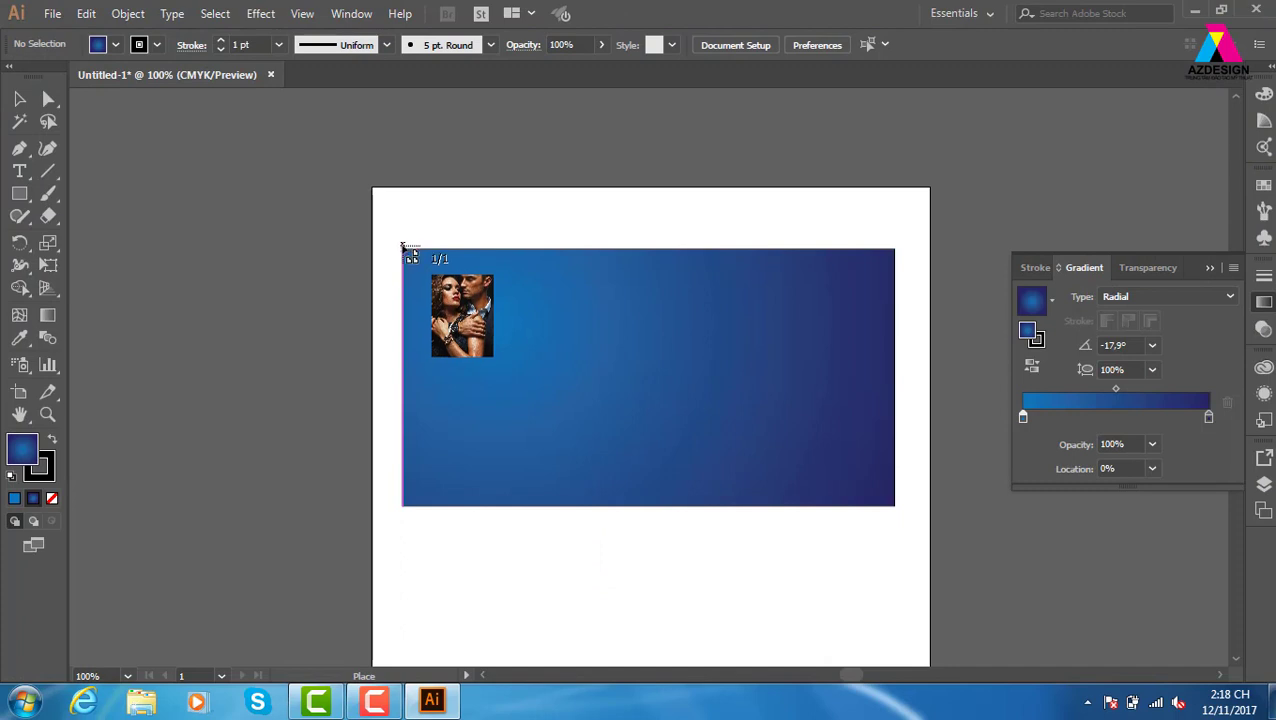
- Drag the watch photo in from the rectangle's top-left corner at full height
drag(404, 251, 692, 508)
key(z)
drag(330, 170, 951, 577)
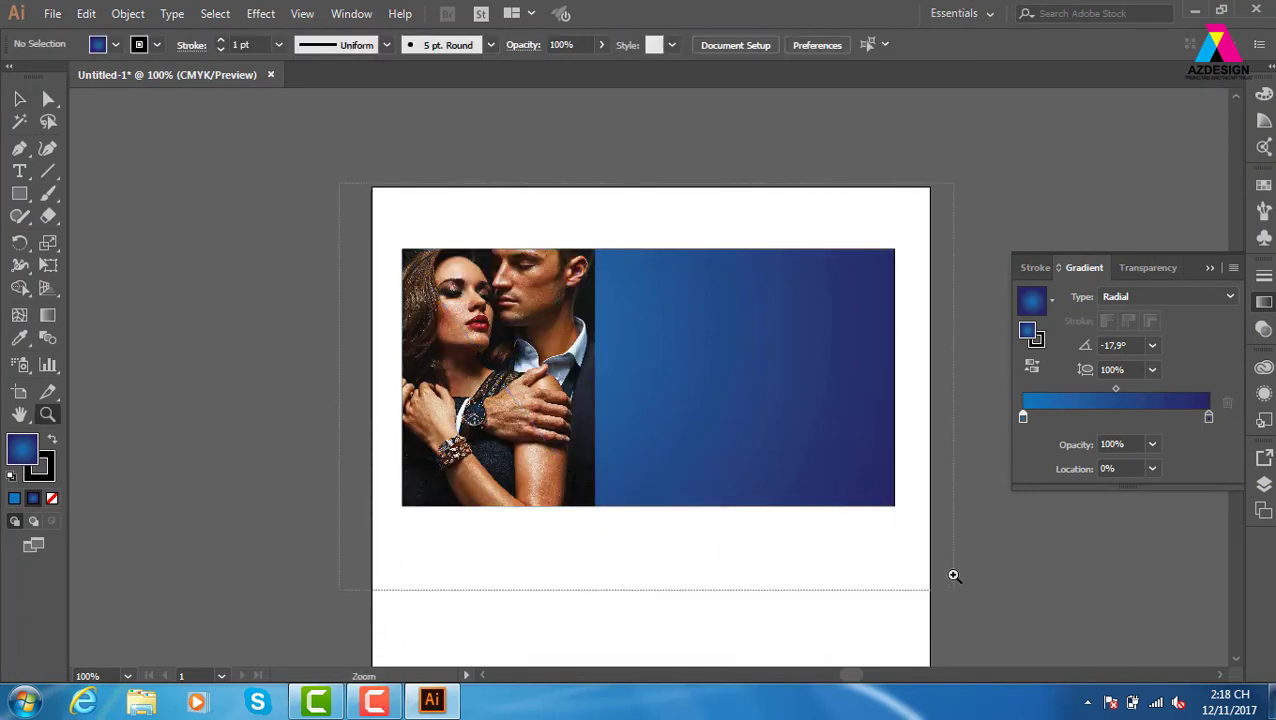
drag(630, 403, 596, 406)
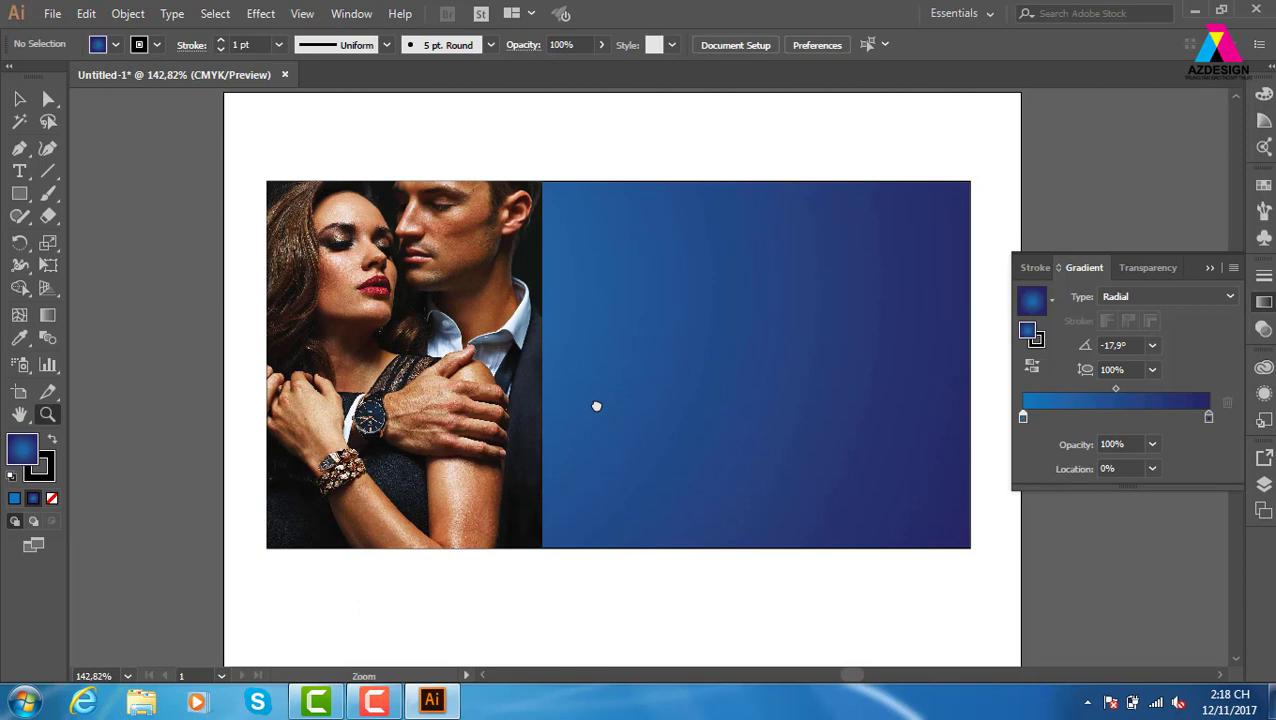
- Select the placed photo and zoom in on its lower part
click(19, 98)
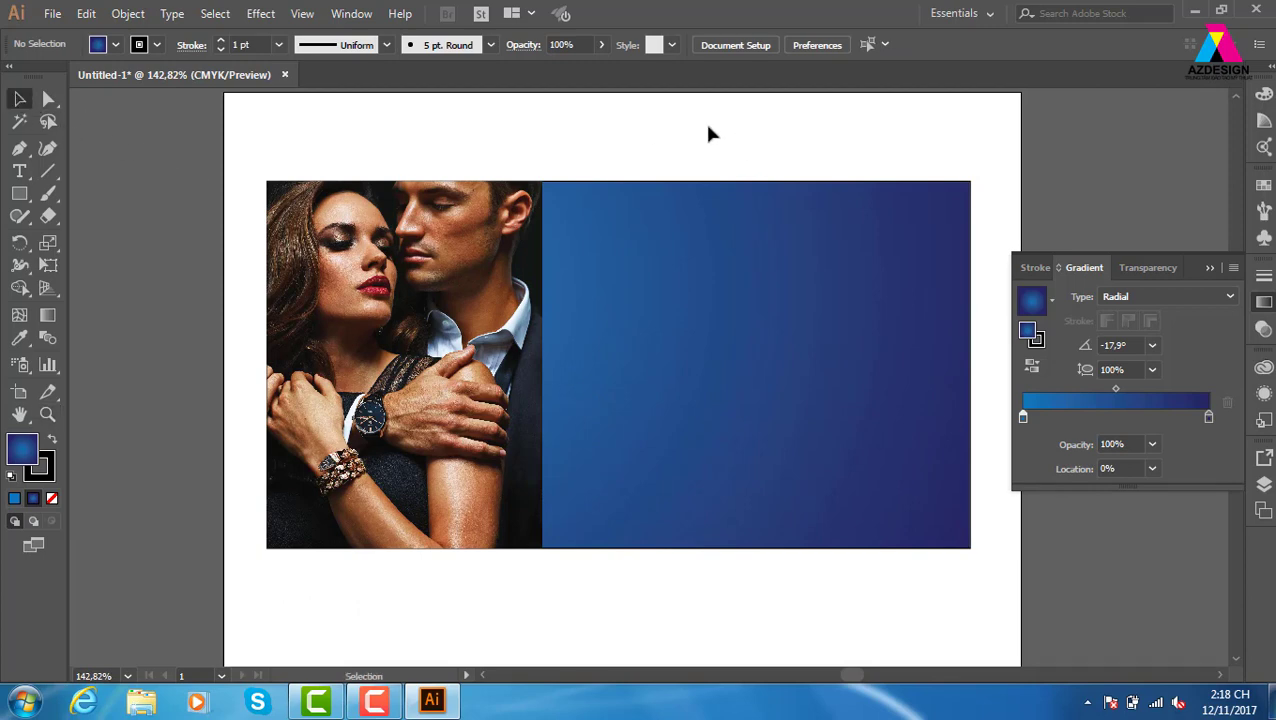
click(535, 337)
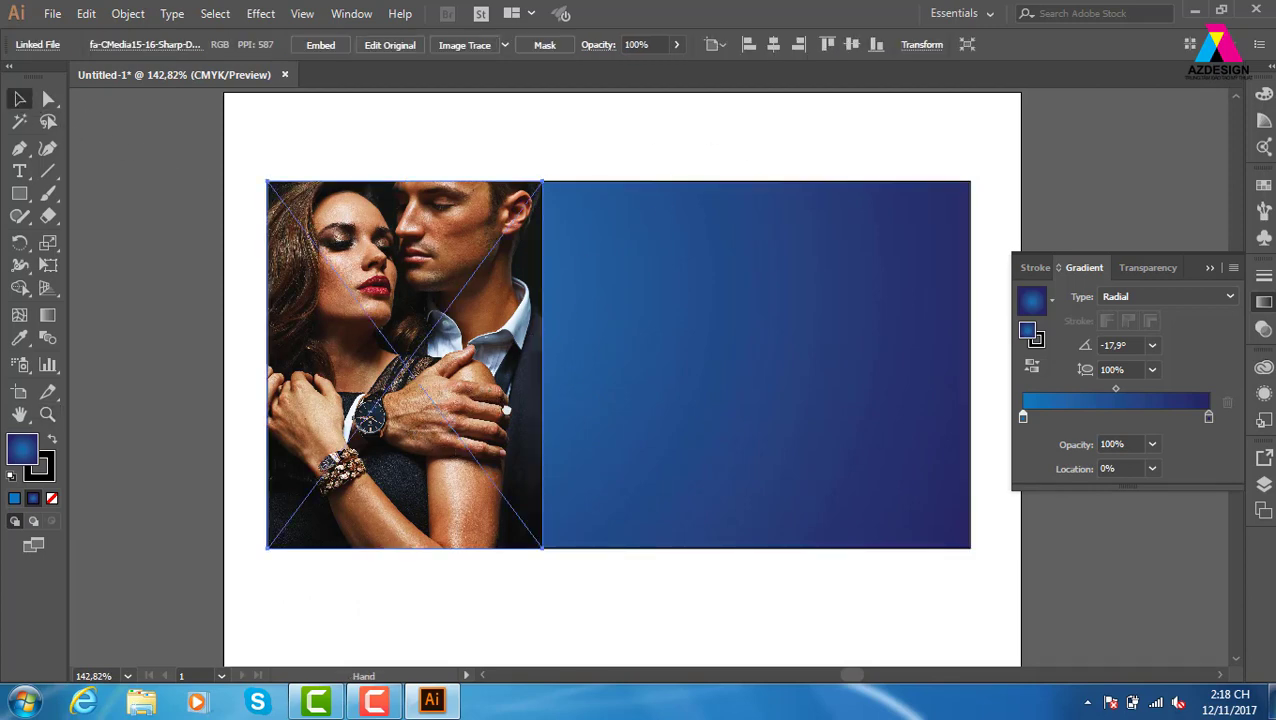
key(z)
drag(365, 317, 810, 545)
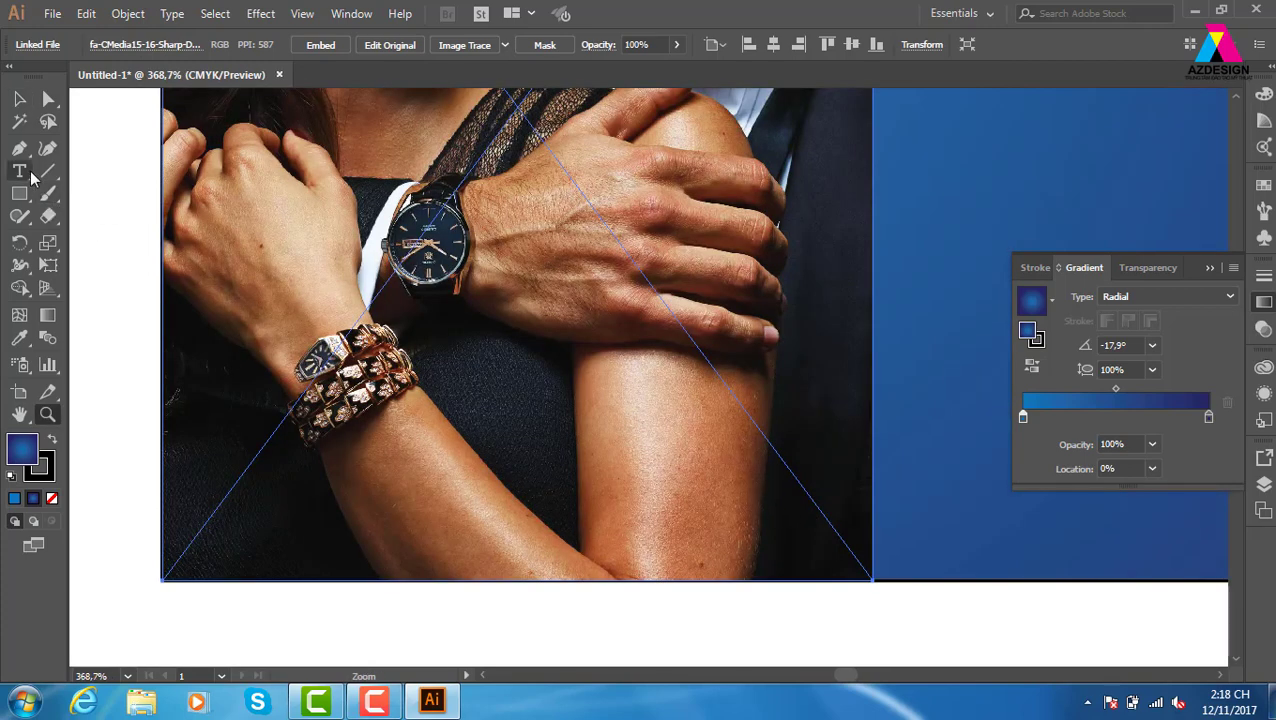
click(19, 194)
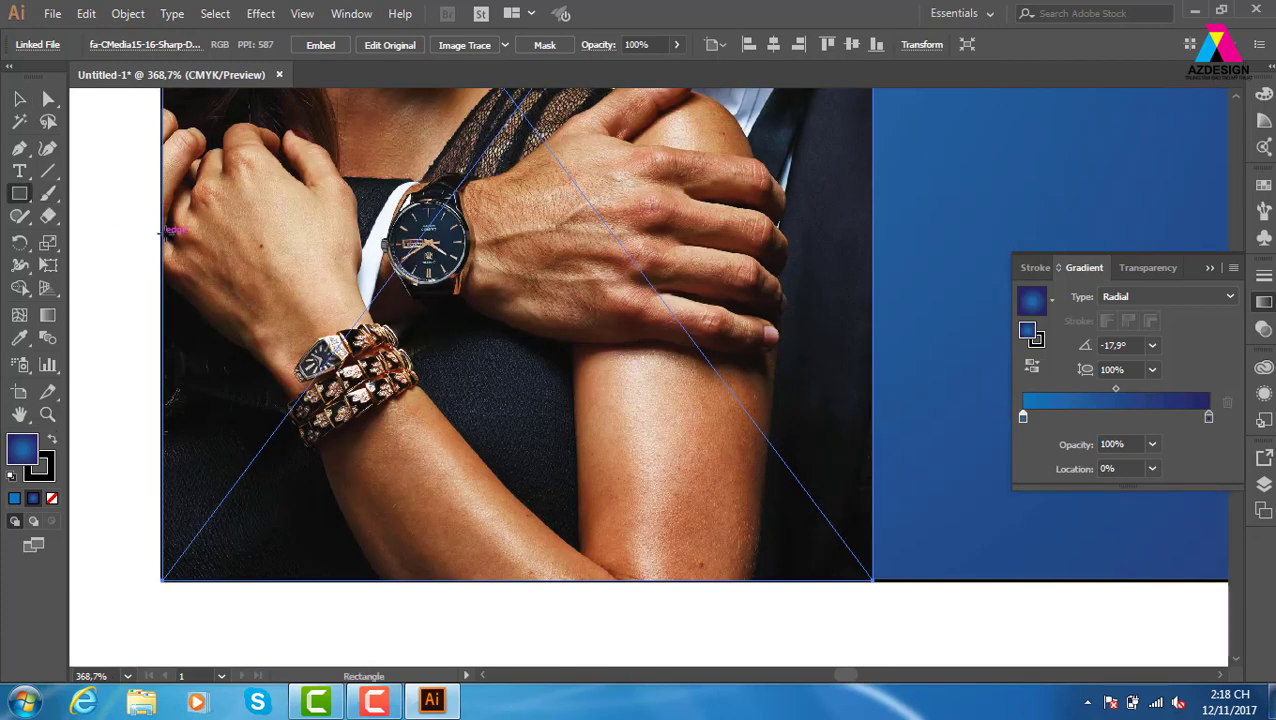
- Draw a square over the photo's lower-left quarter and eyedropper it white
drag(160, 230, 518, 515)
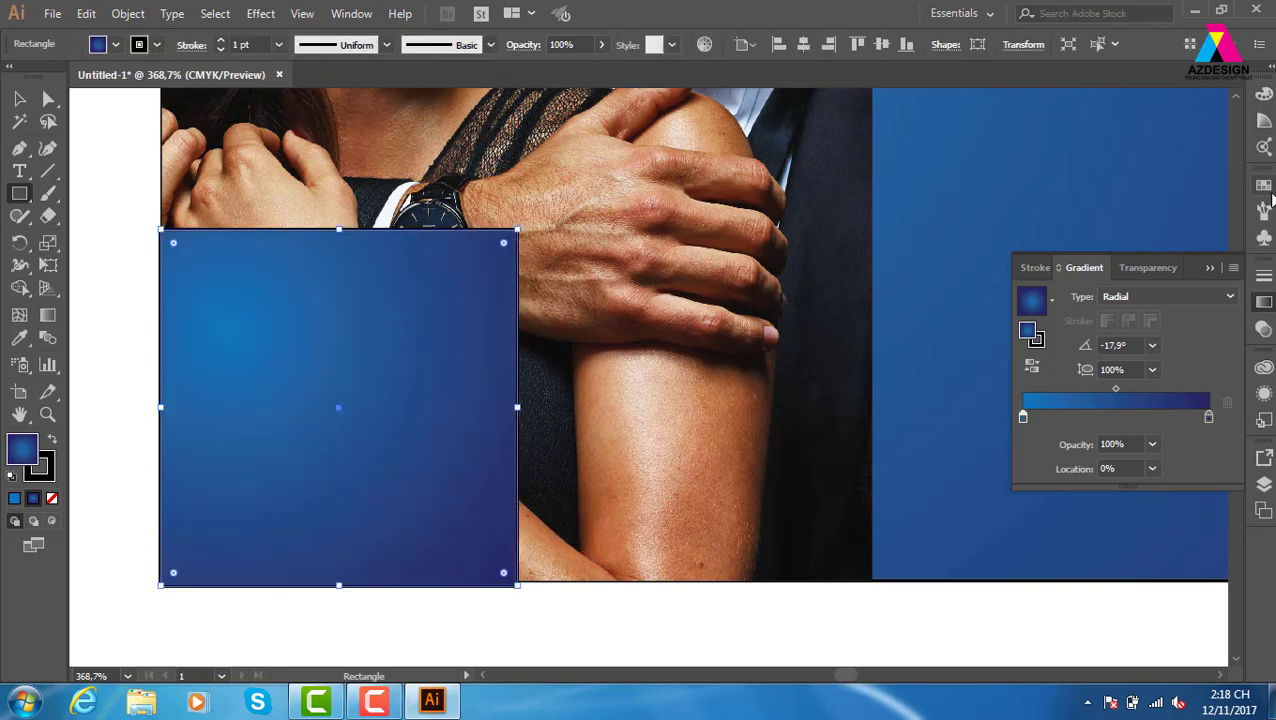
key(i)
click(823, 597)
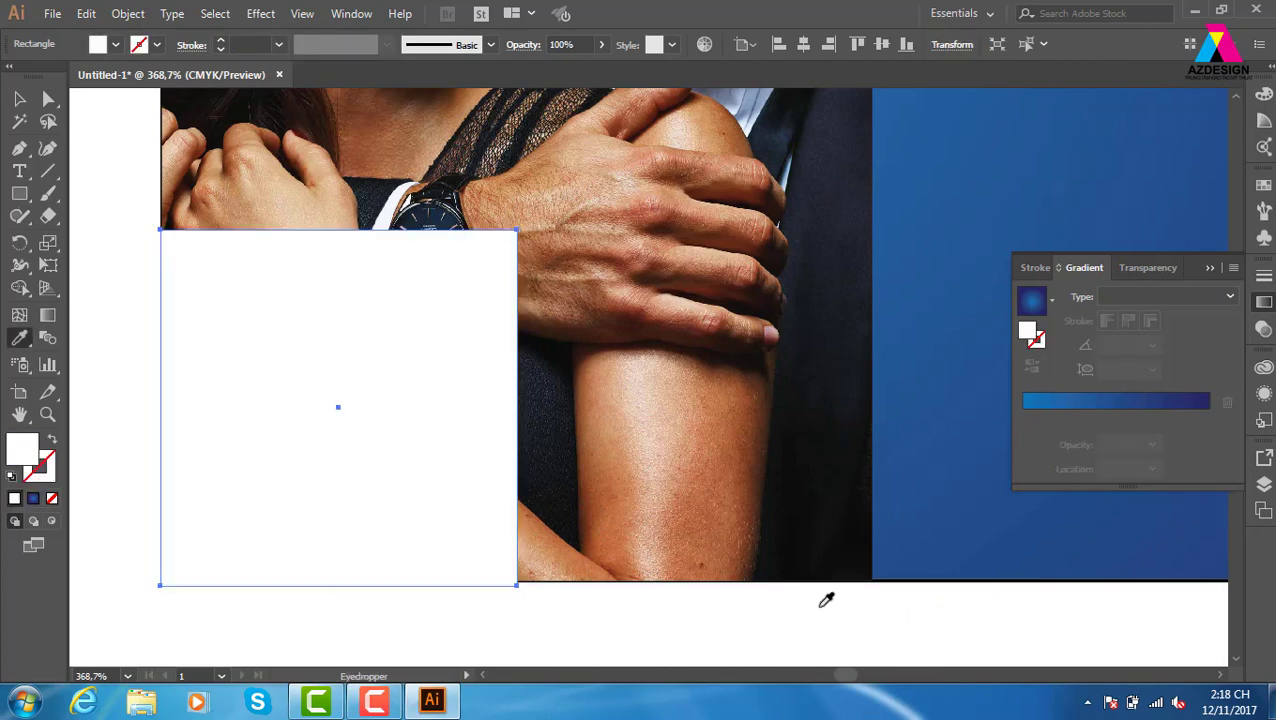
click(19, 99)
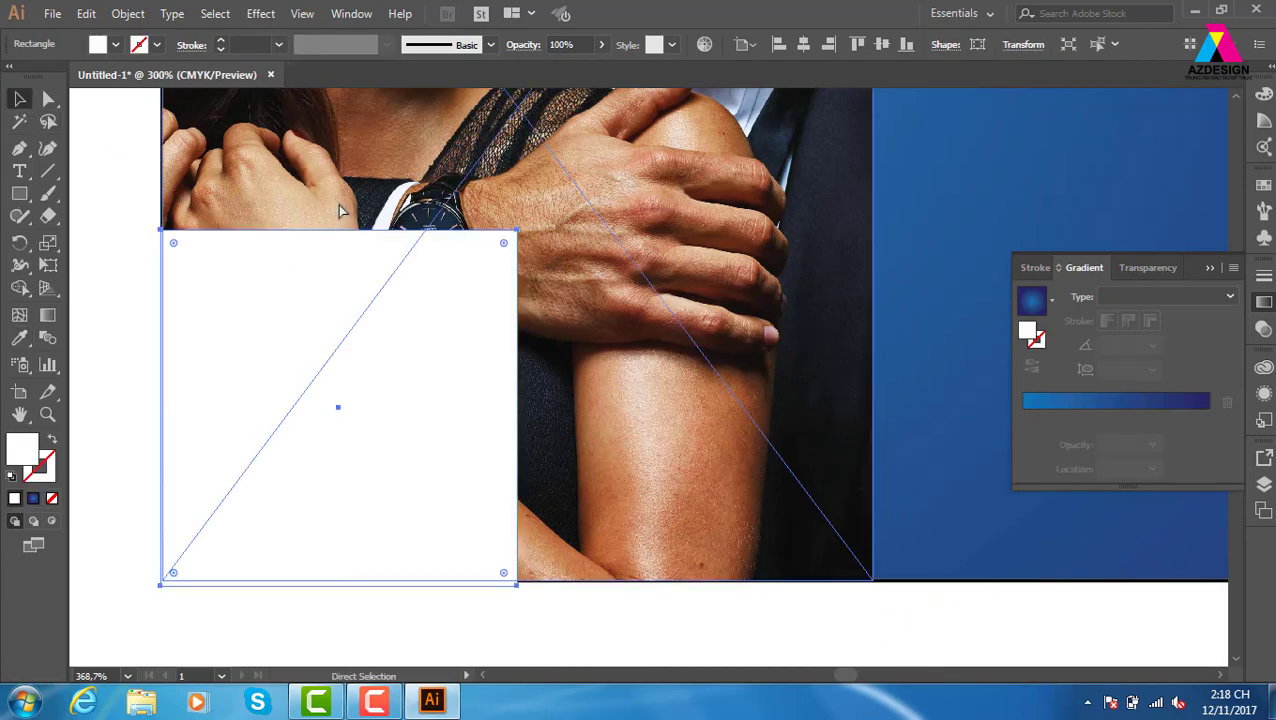
- Zoom out, reselect the white square and bring up the Object menu's path commands
key(ctrl+minus)
key(ctrl+minus)
key(ctrl+minus)
click(838, 482)
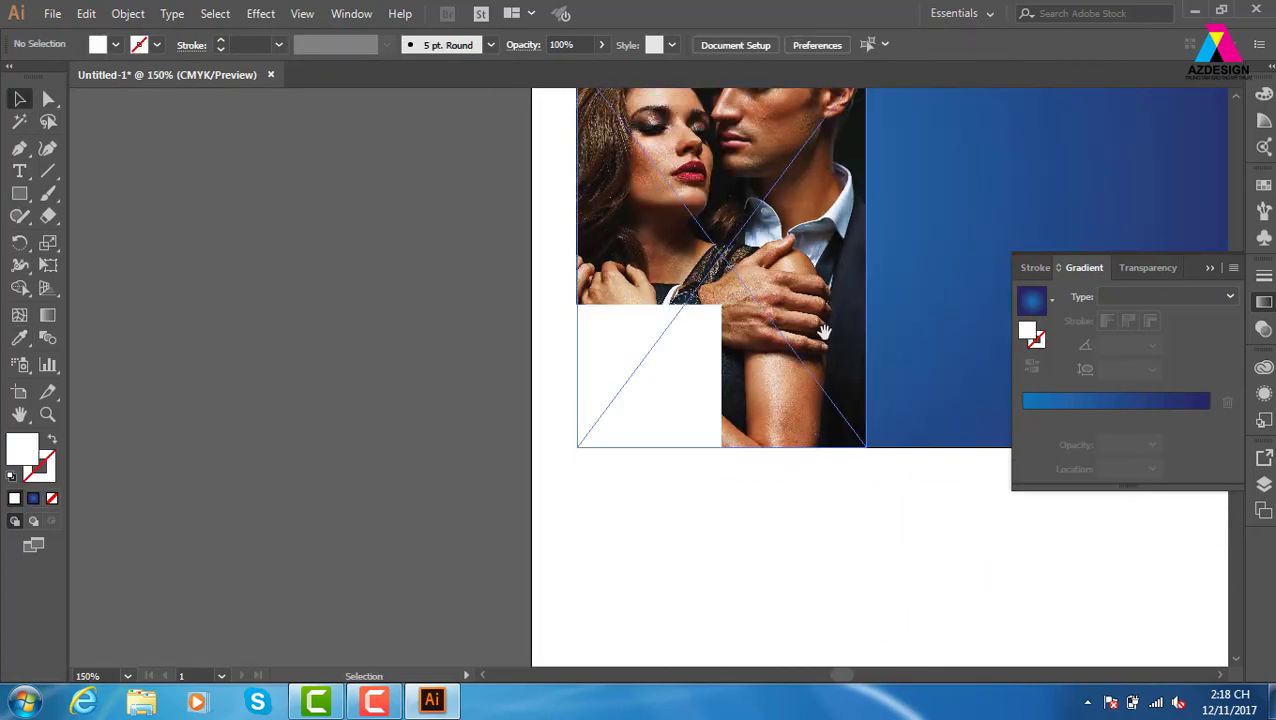
drag(828, 330, 770, 350)
click(130, 14)
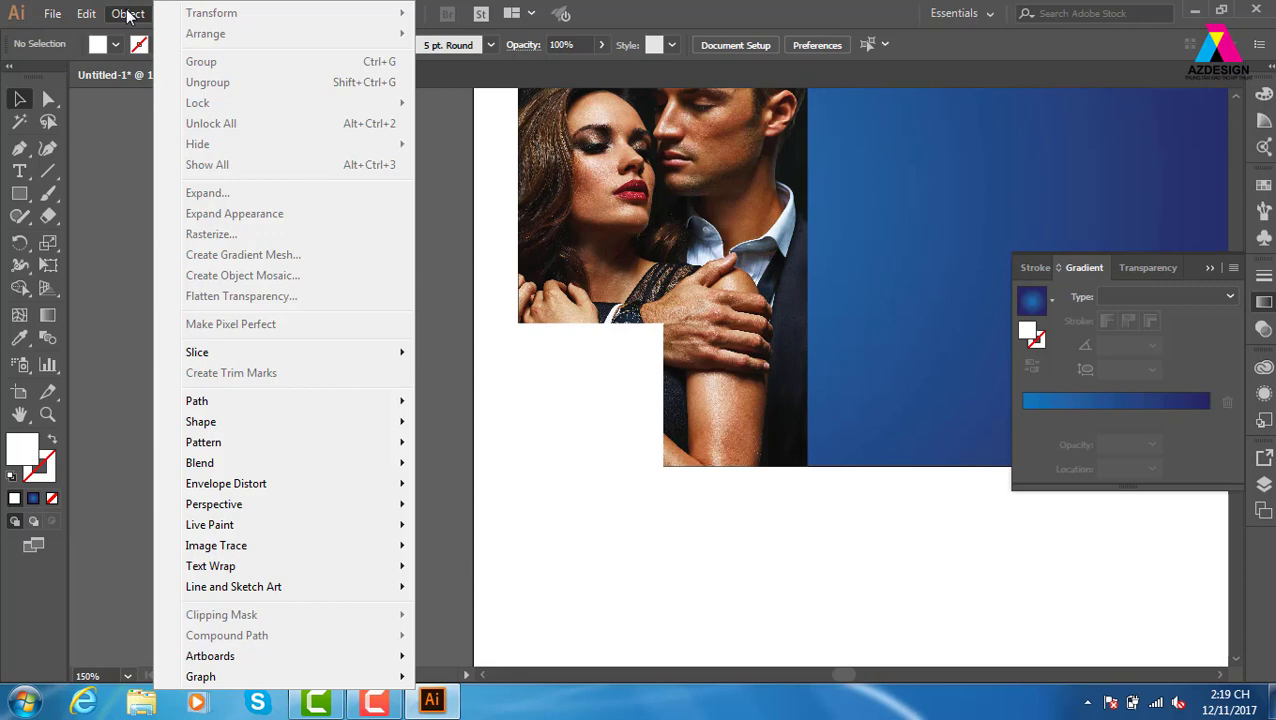
click(775, 538)
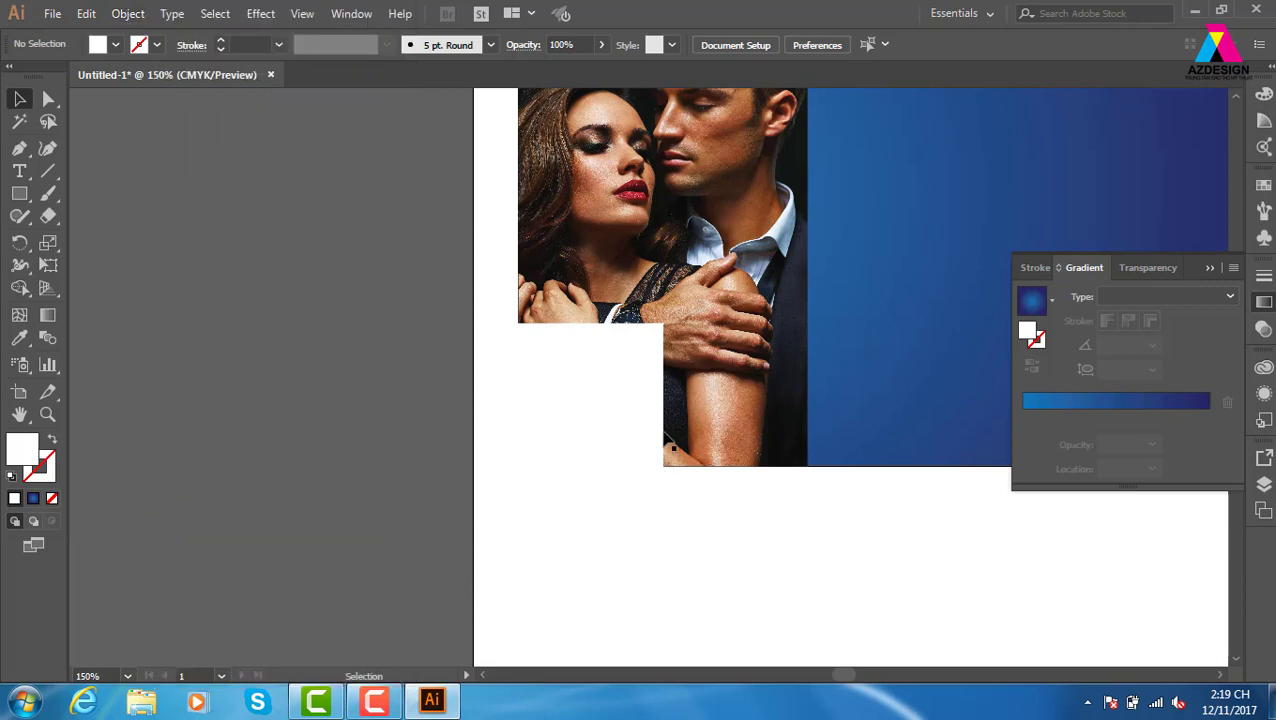
click(605, 402)
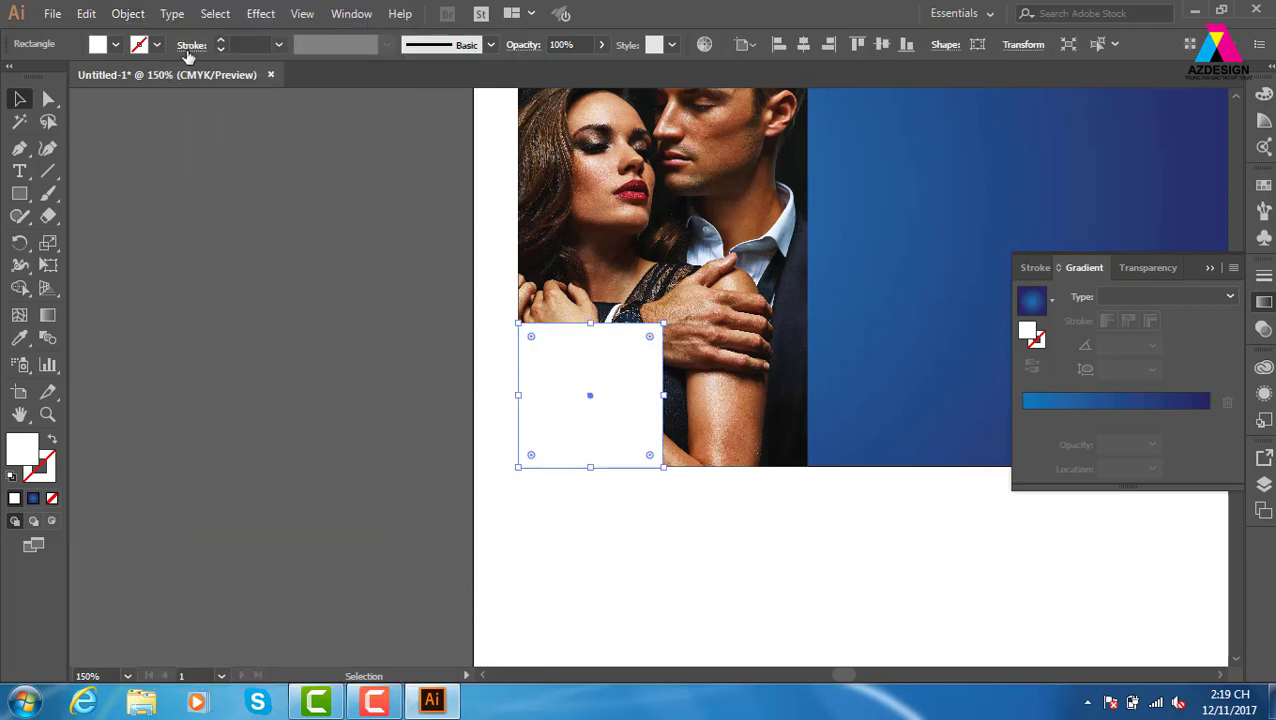
click(127, 14)
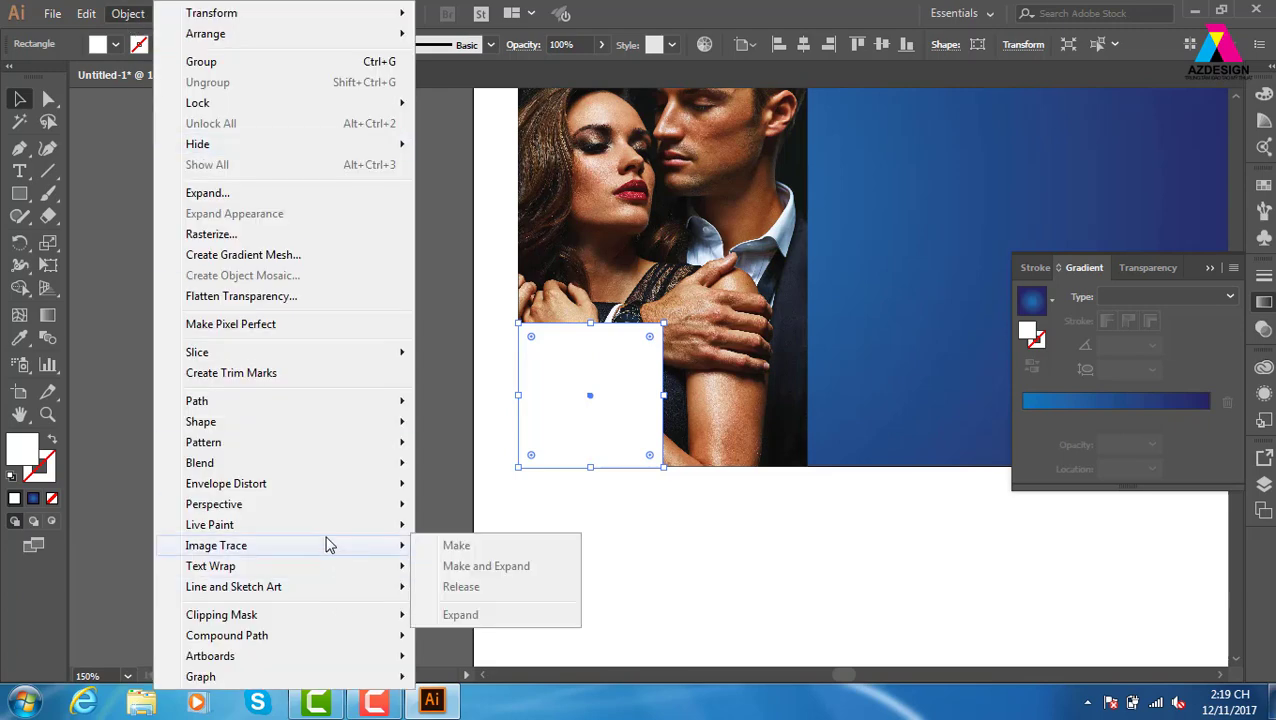
mouse_move(197, 401)
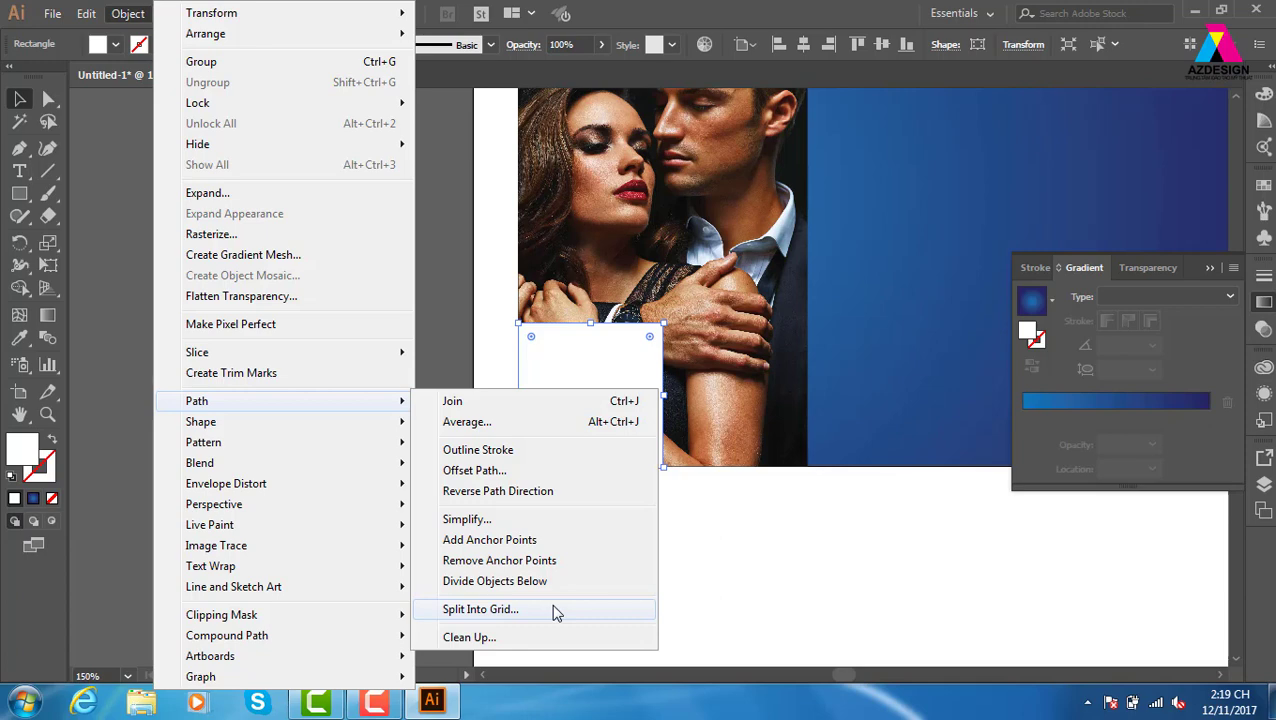
- Split the white square into 5 columns and 5 rows with 0 gutter, with preview on
click(556, 610)
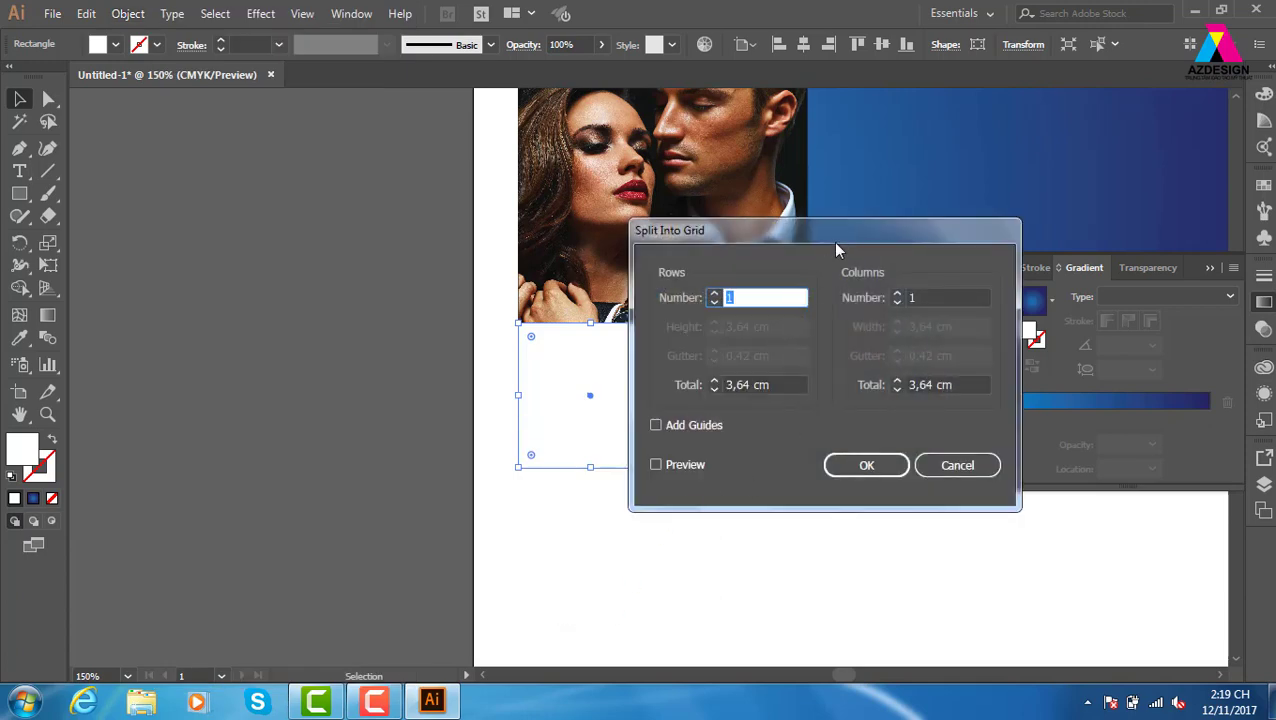
drag(836, 236, 1053, 181)
click(870, 409)
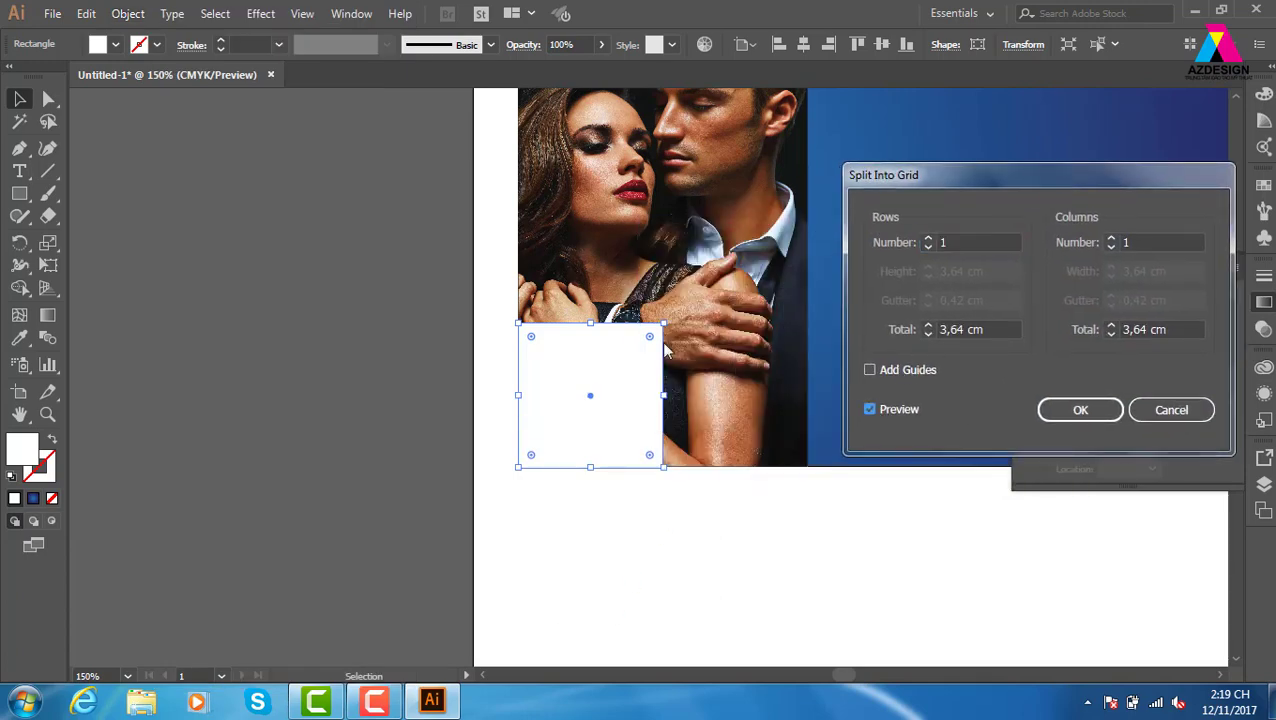
click(1111, 238)
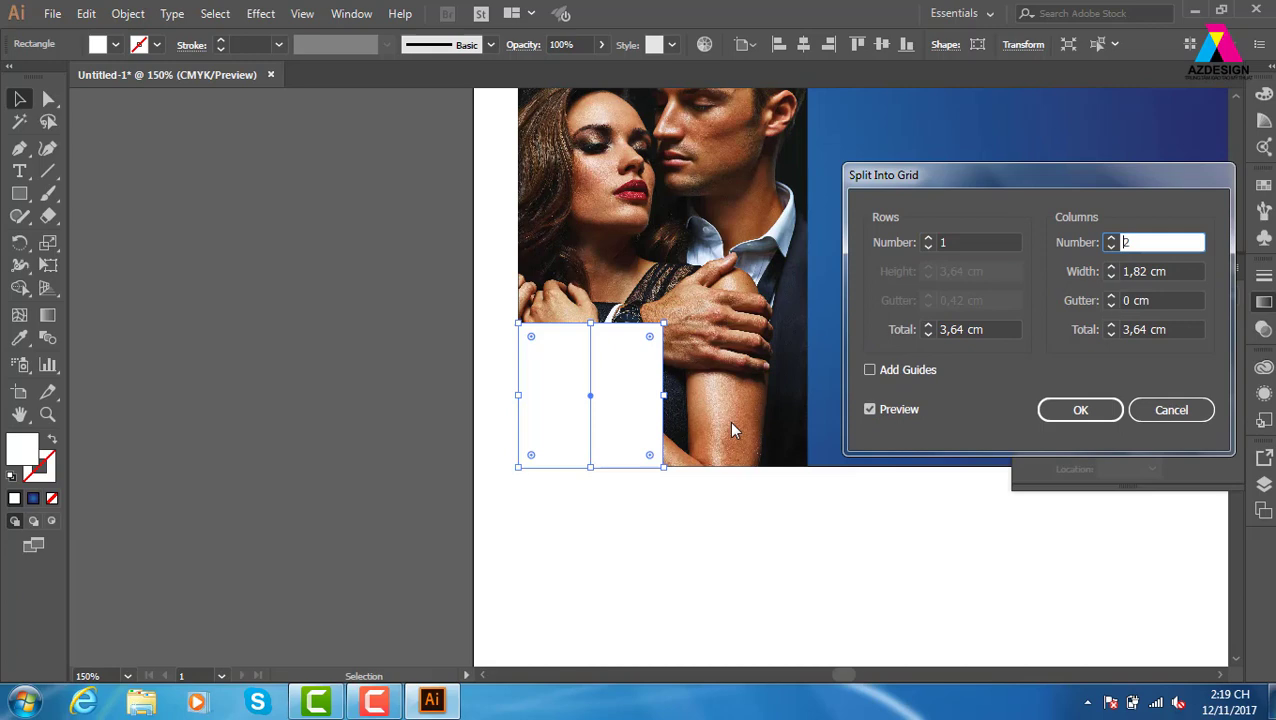
click(1111, 238)
click(1111, 238)
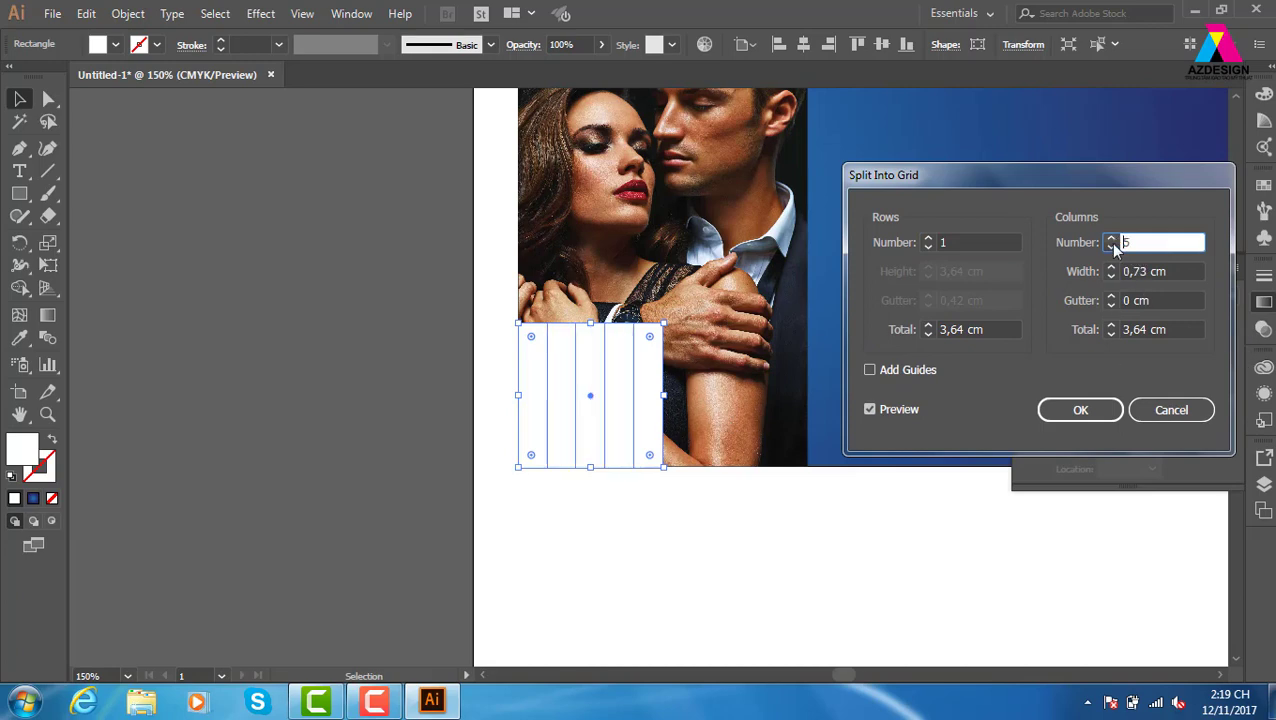
click(928, 238)
click(928, 238)
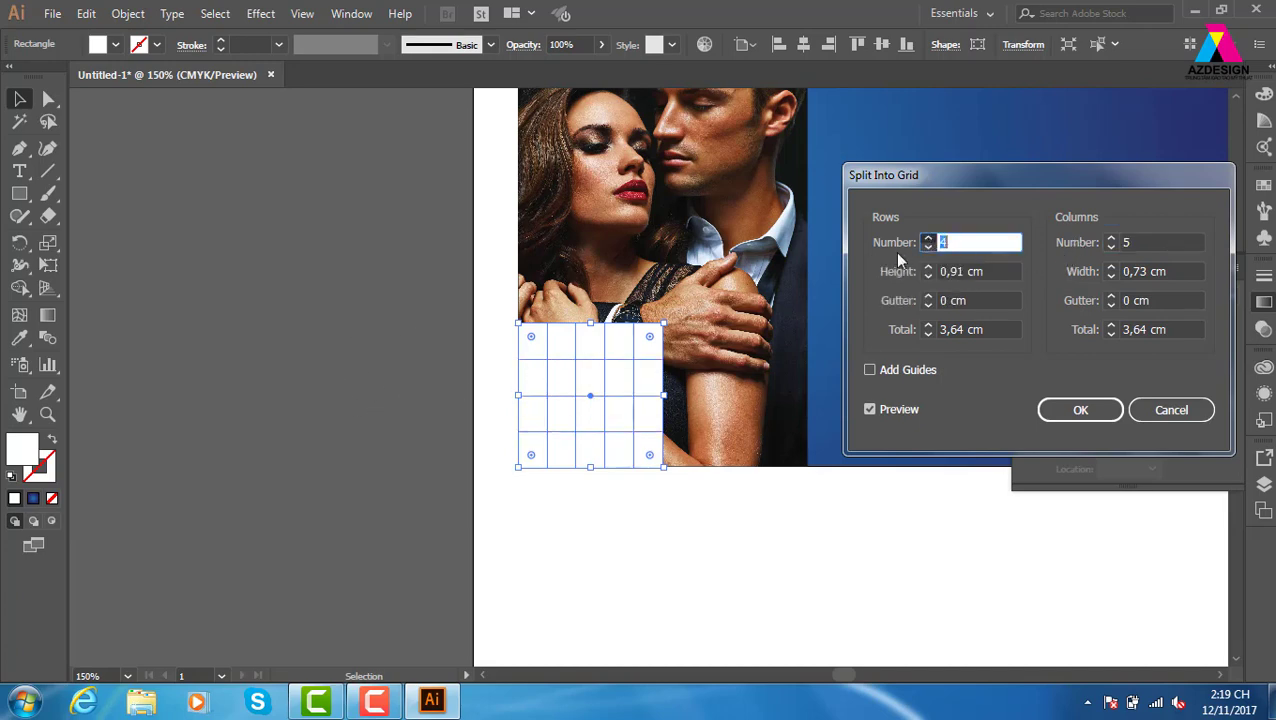
text(5)
click(1108, 412)
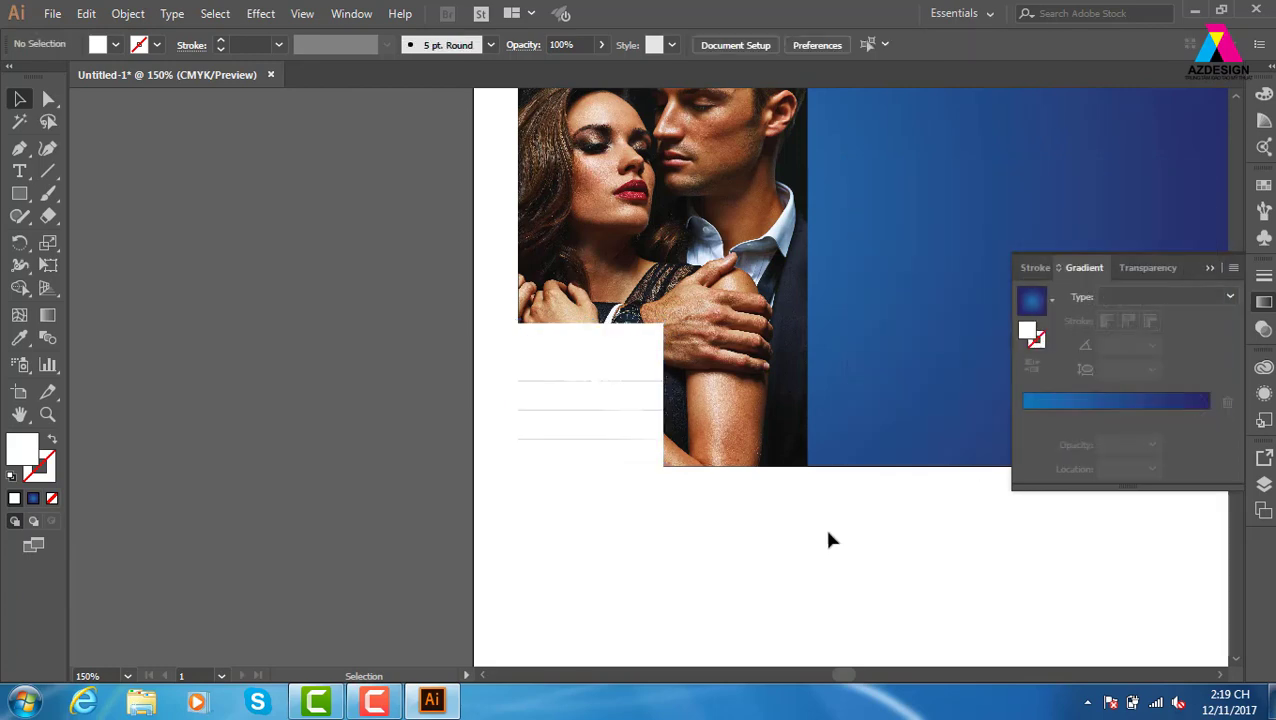
- Set the bottom-left grid square to 80% opacity
key(ctrl+plus)
key(ctrl+plus)
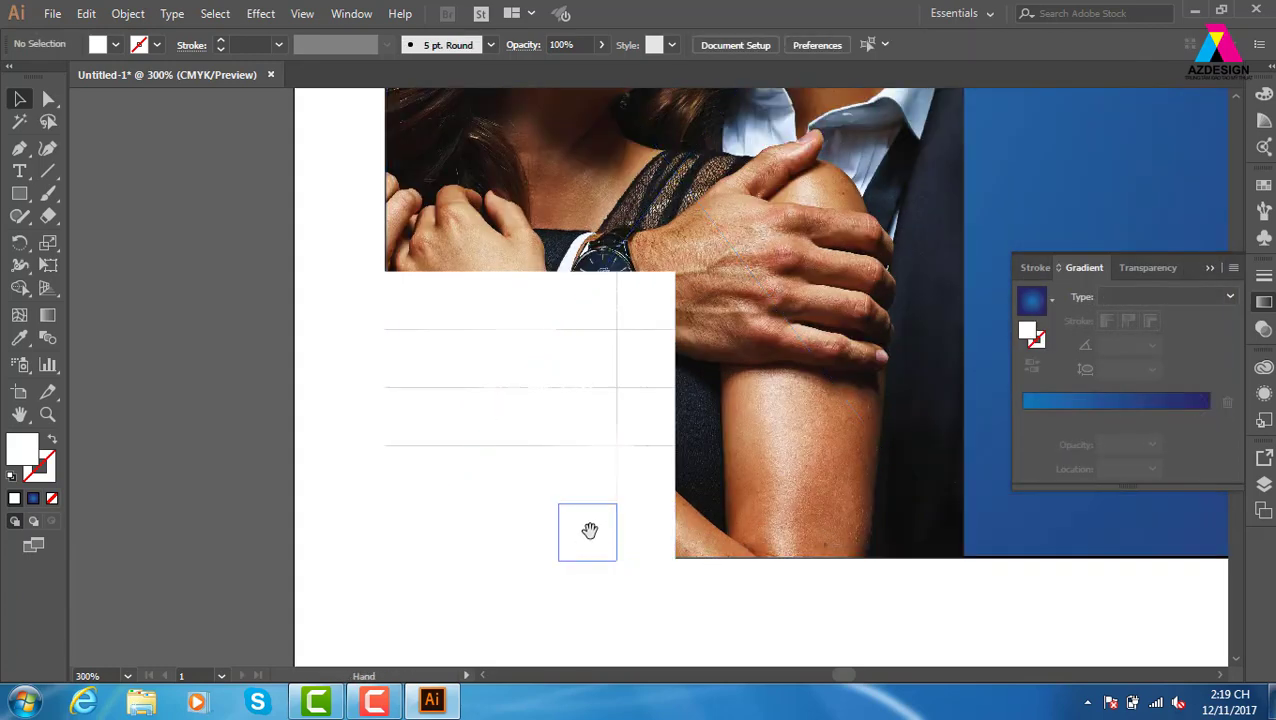
click(470, 441)
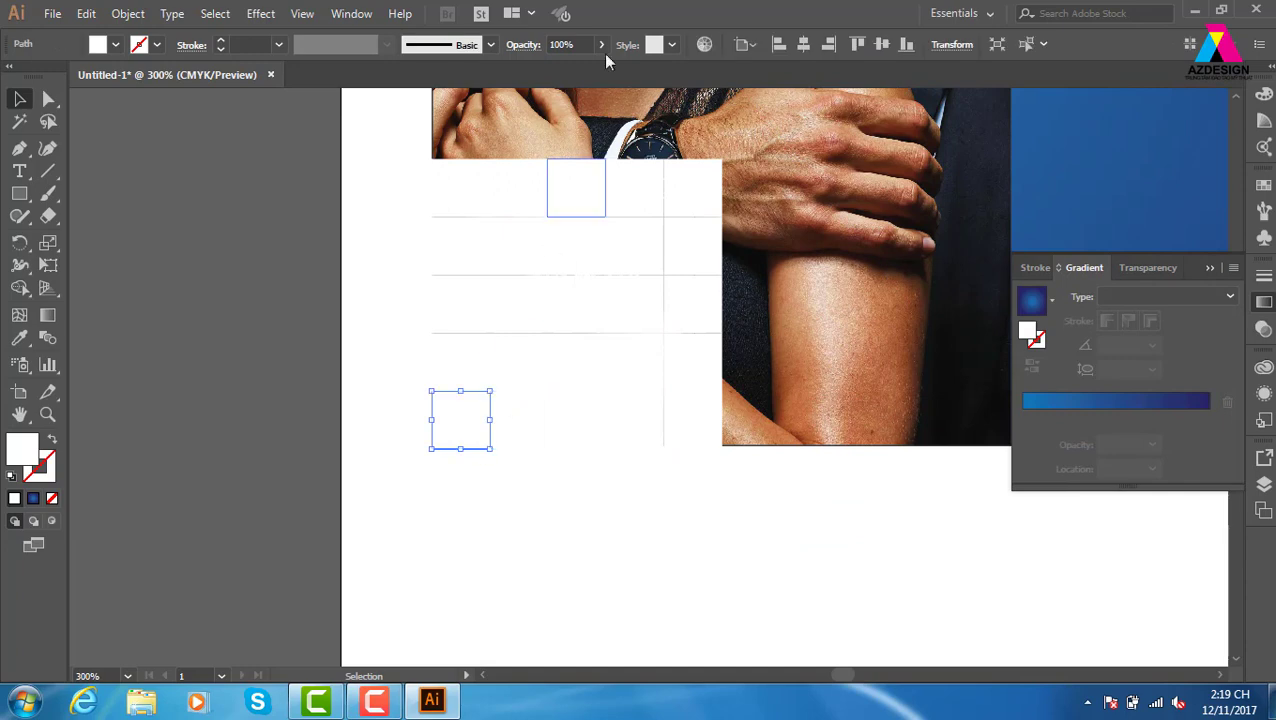
click(585, 44)
text(8)
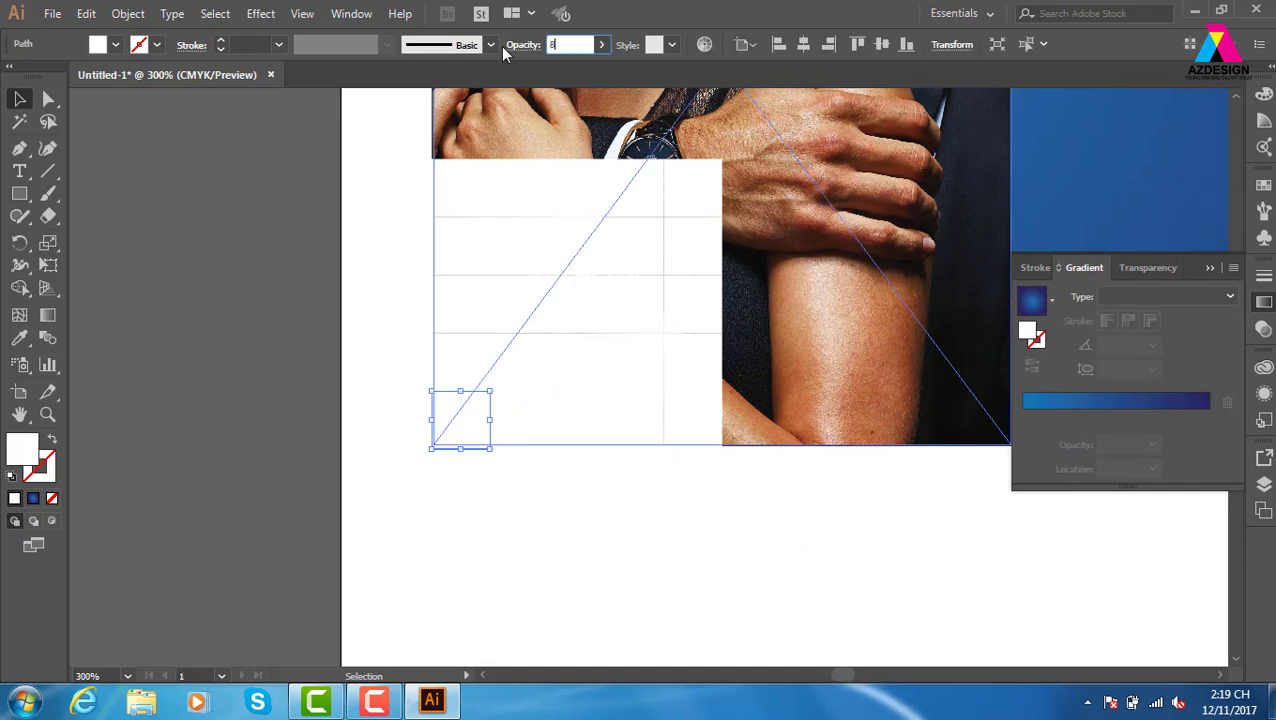
text(0)
key(Return)
click(273, 299)
- Set the next diagonal of squares to 60% opacity
drag(483, 372, 518, 416)
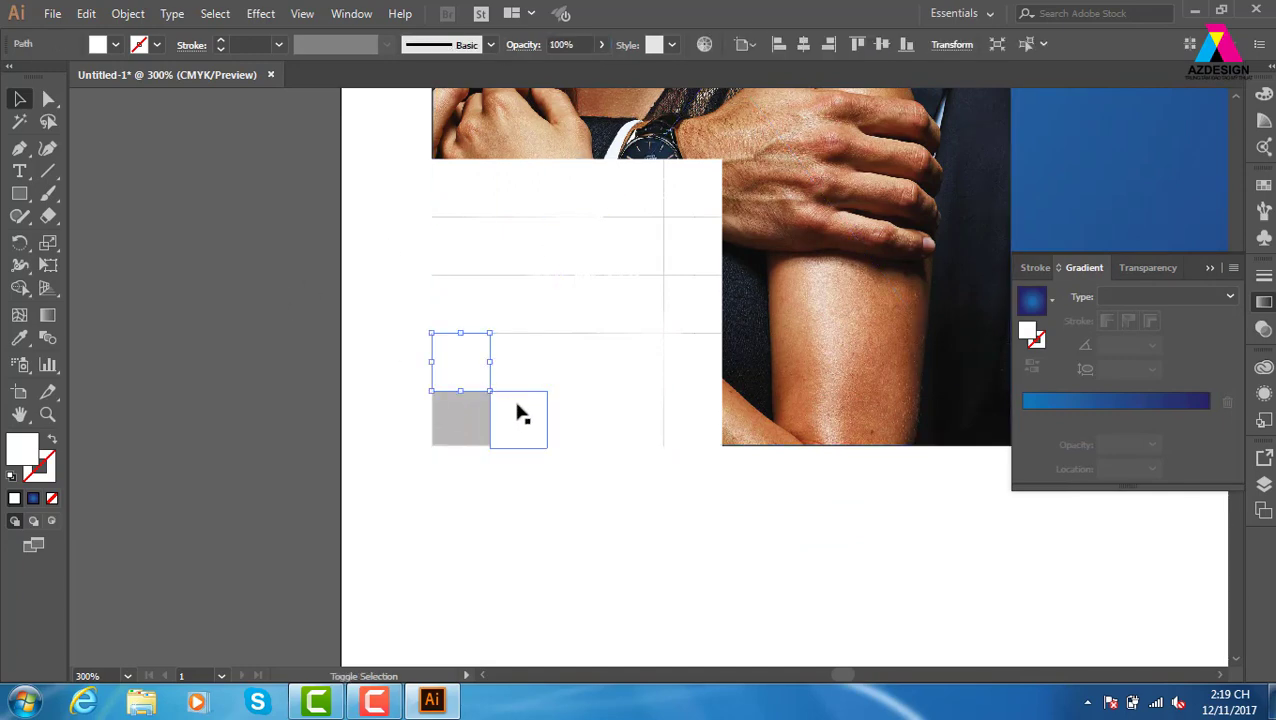
click(579, 44)
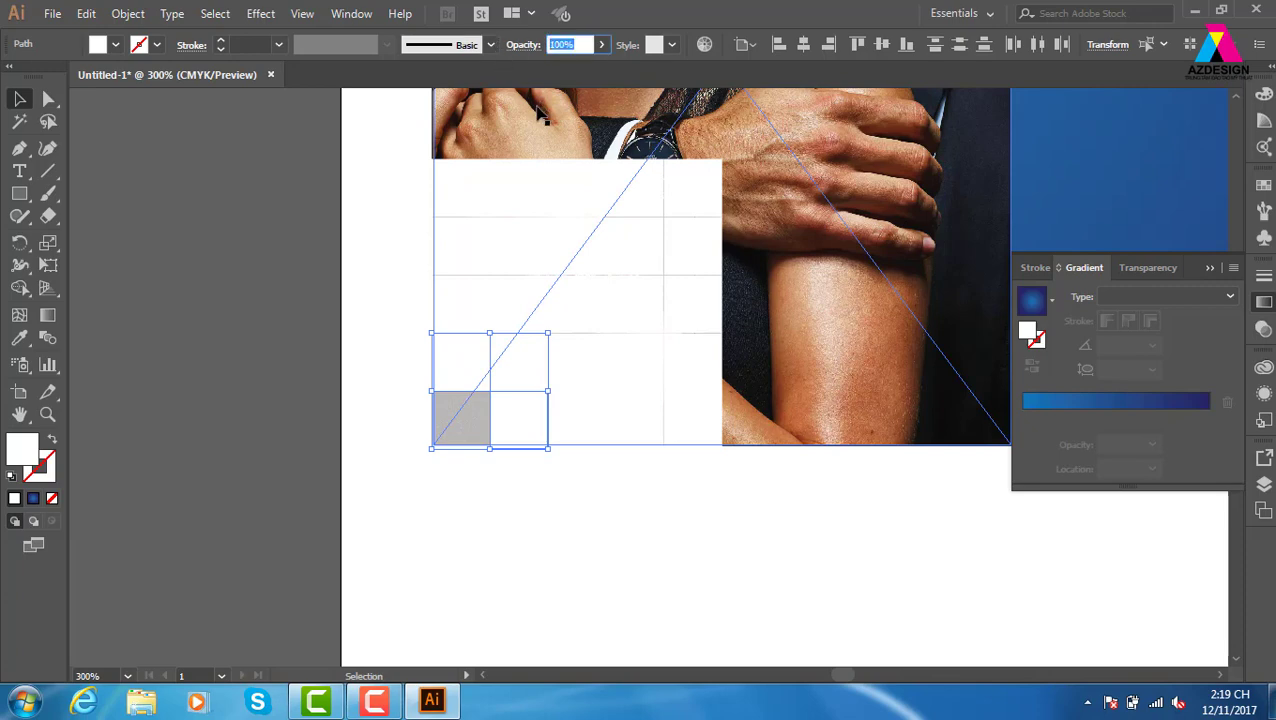
text(60)
key(Return)
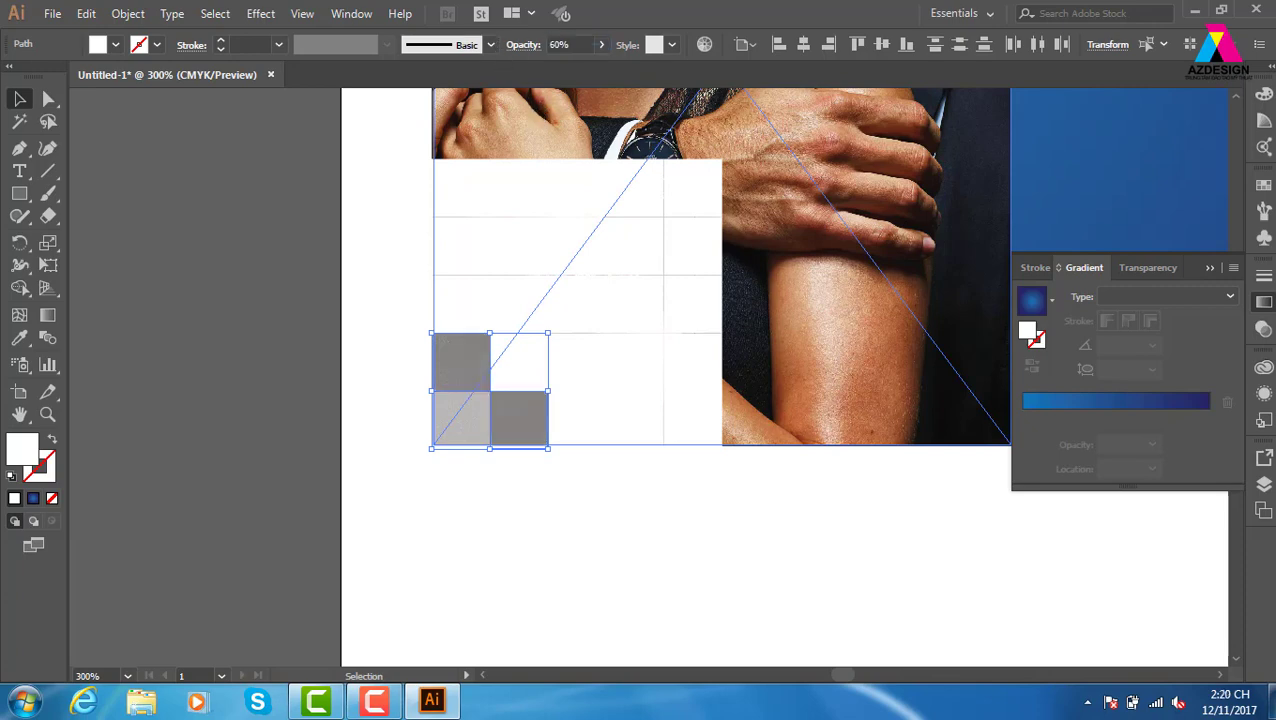
click(285, 303)
- Set the following diagonal of squares to 40% opacity
click(455, 310)
shift+click(592, 433)
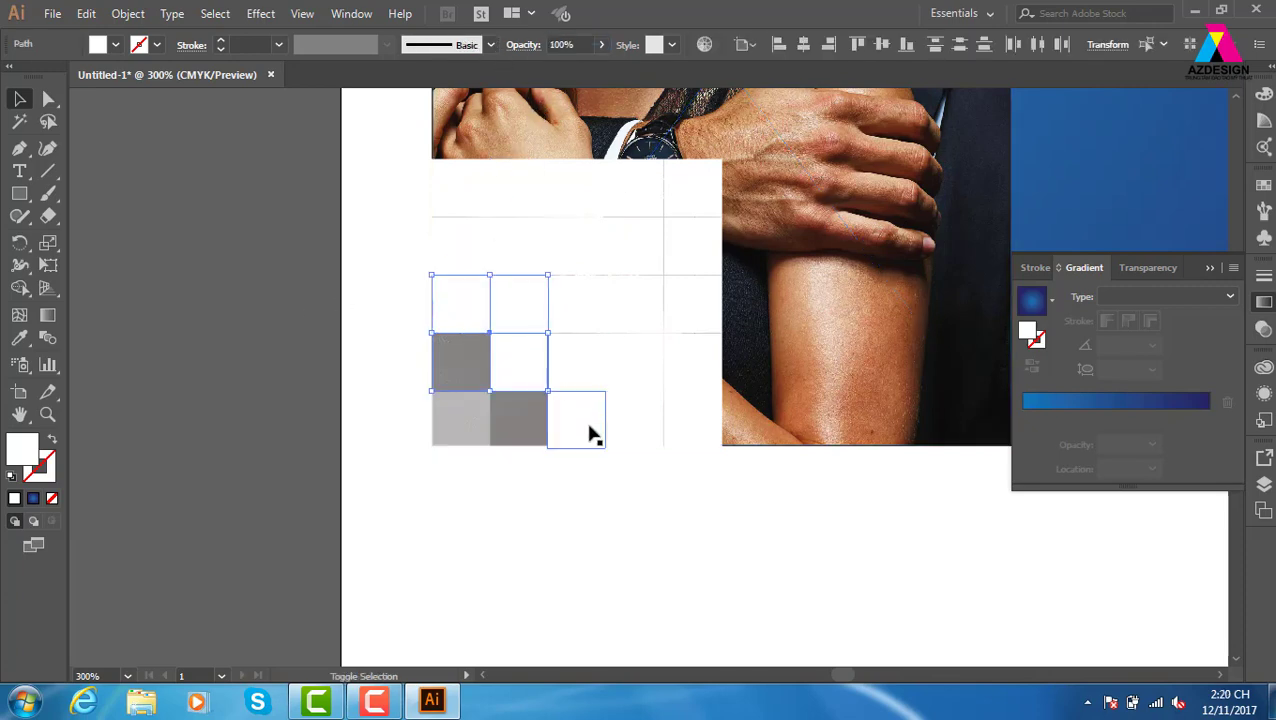
click(565, 44)
text(40)
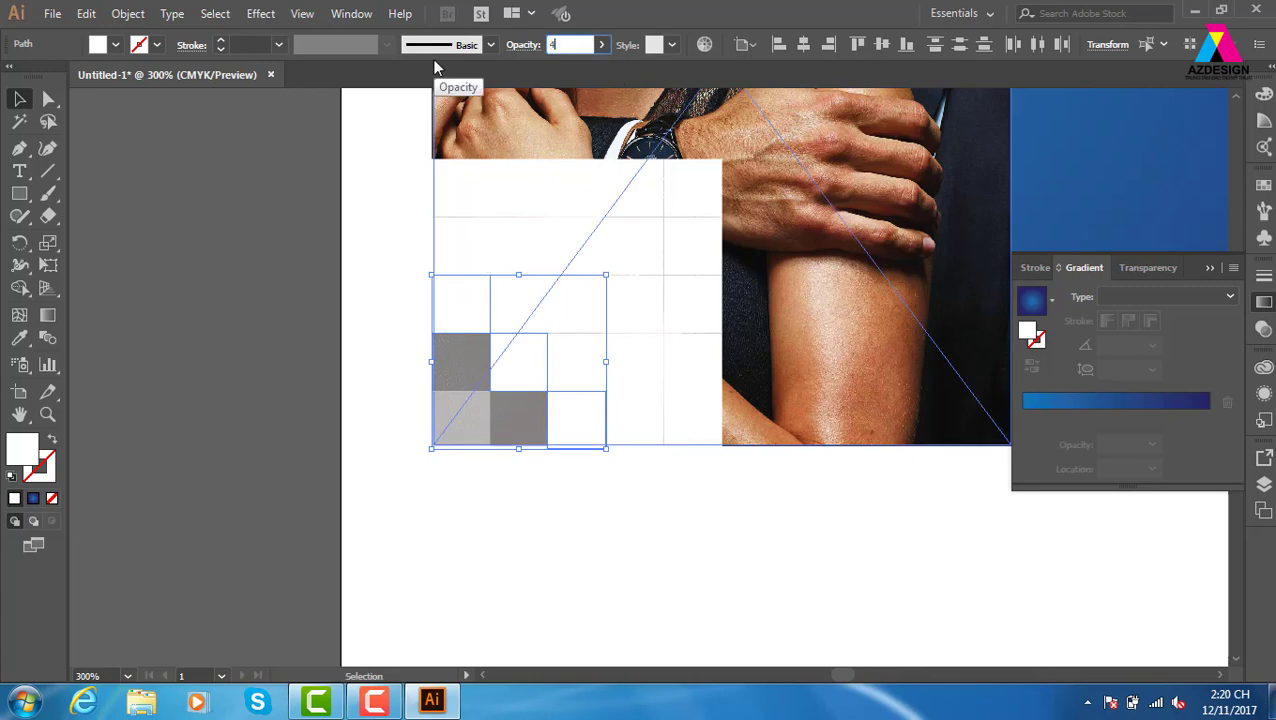
key(Return)
click(253, 400)
- Give the next four diagonal squares 20% opacity
click(452, 268)
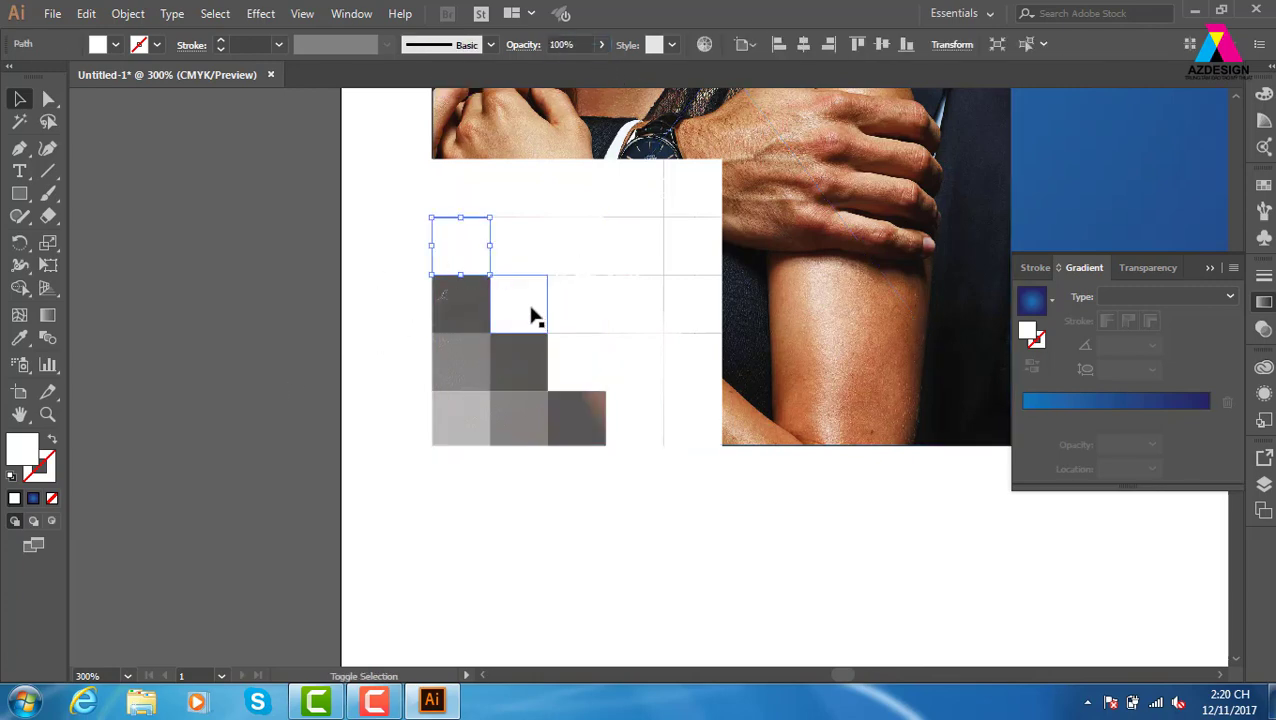
shift+click(535, 316)
shift+click(584, 359)
shift+click(649, 433)
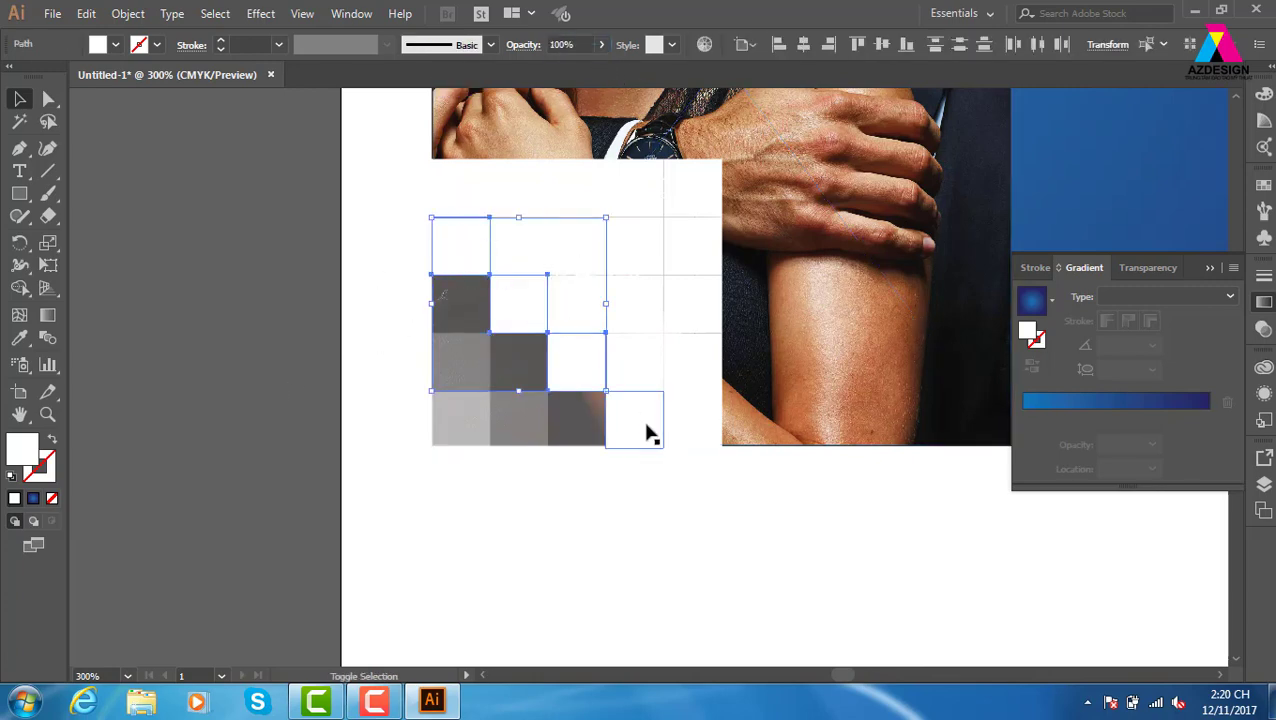
click(565, 44)
text(20)
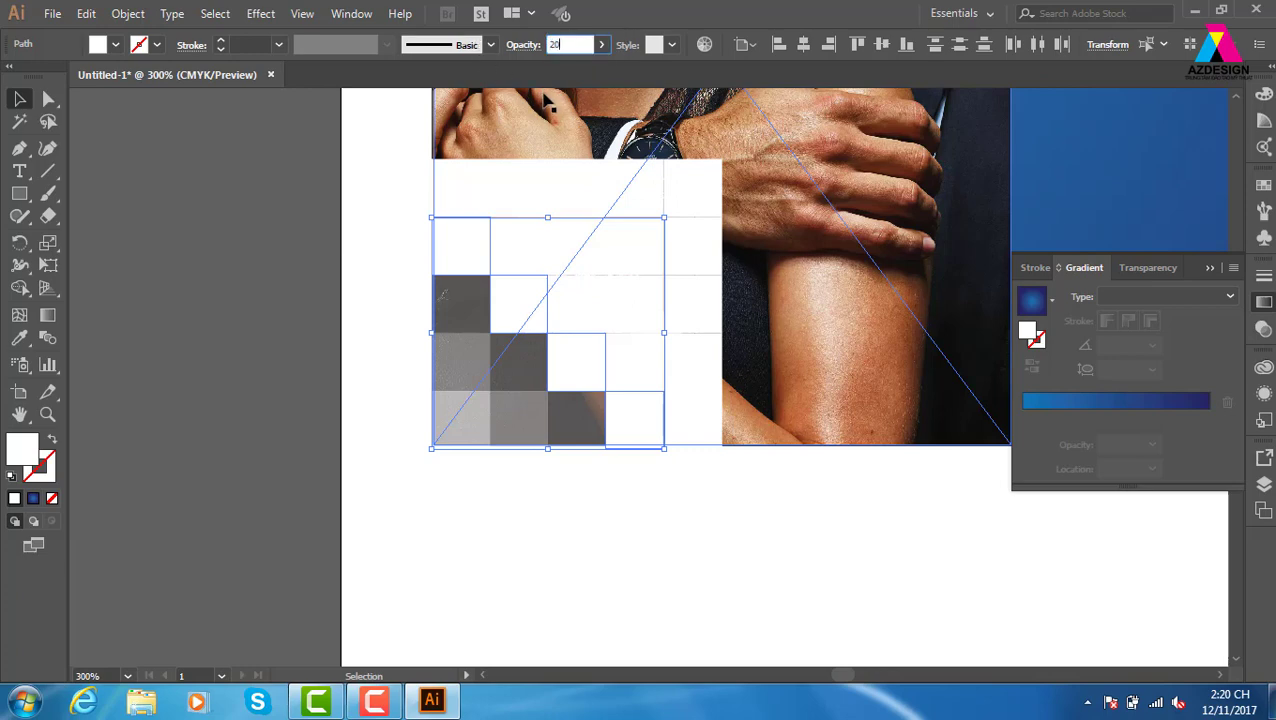
key(Return)
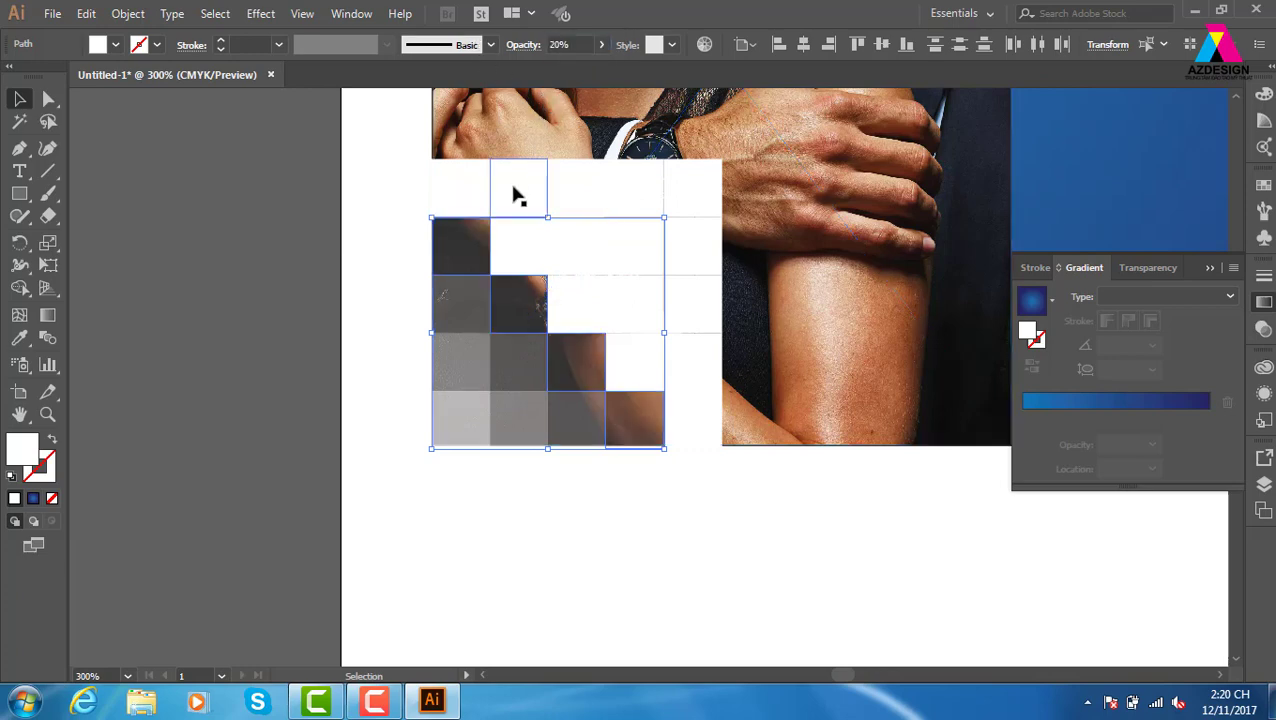
- Give the next diagonal row of white squares 10% opacity
click(296, 270)
click(460, 187)
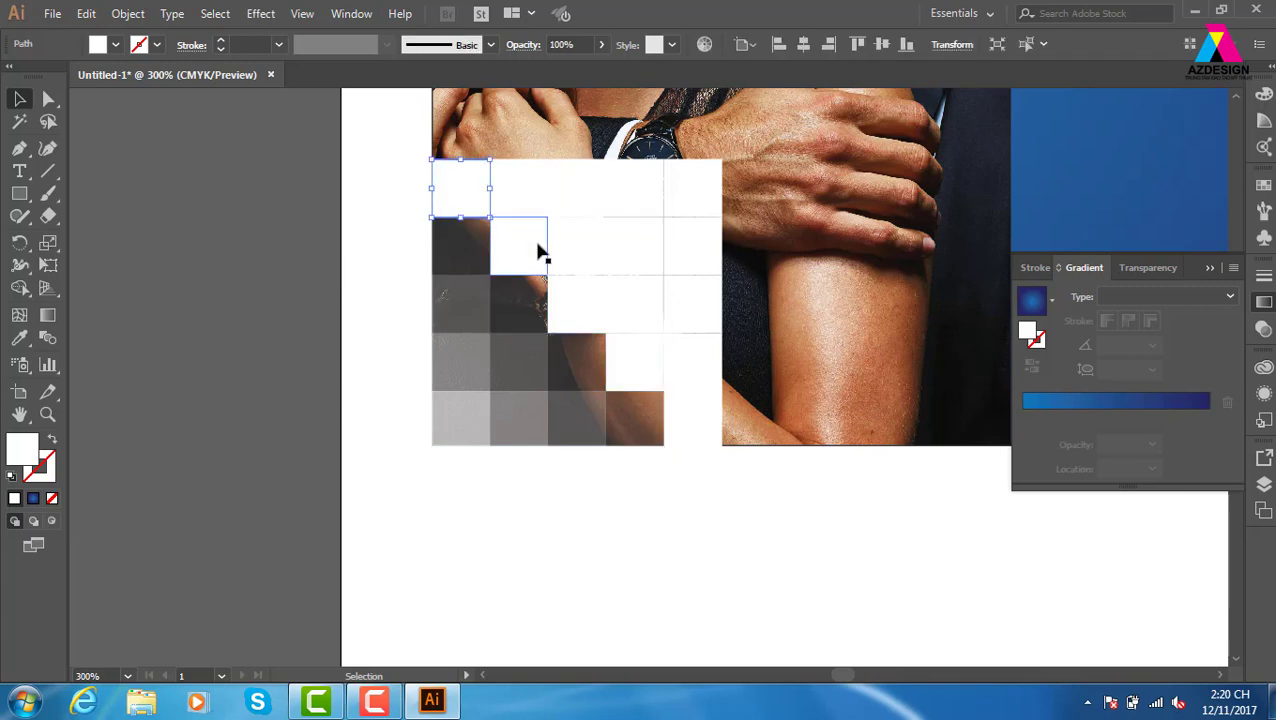
shift+click(518, 245)
shift+click(518, 187)
shift+click(567, 288)
shift+click(632, 347)
shift+click(681, 419)
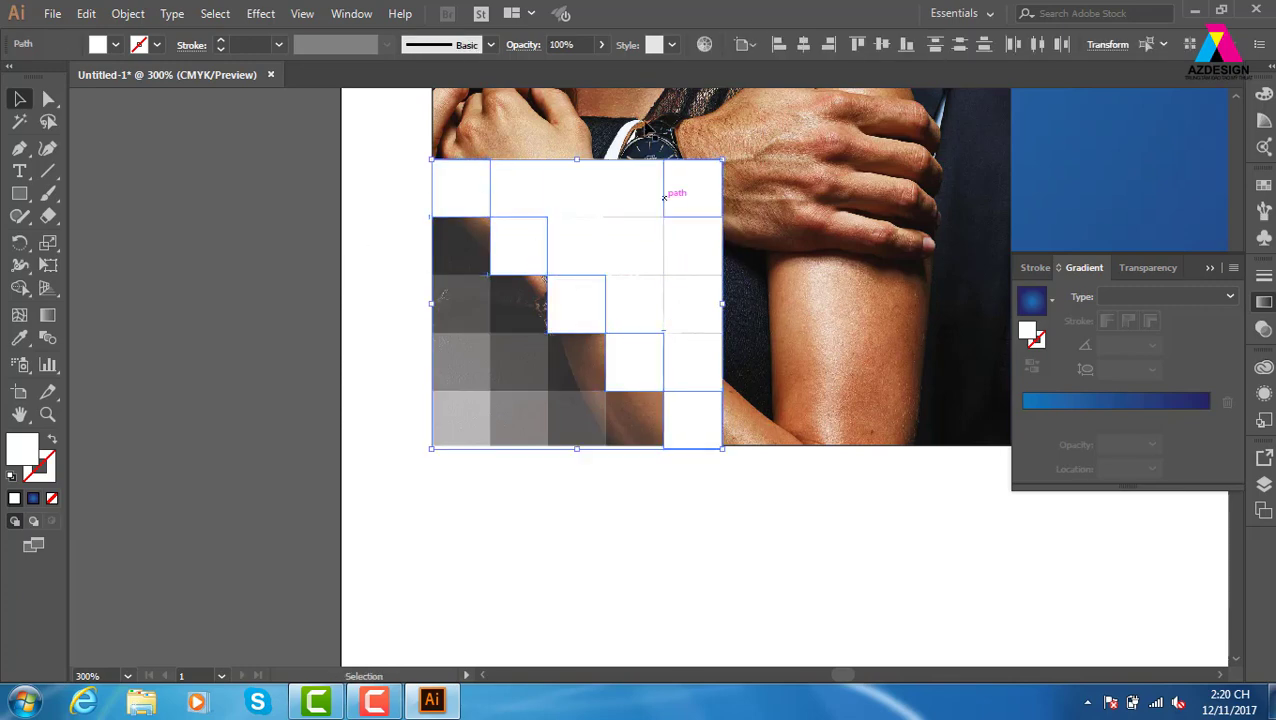
shift+click(675, 194)
click(585, 44)
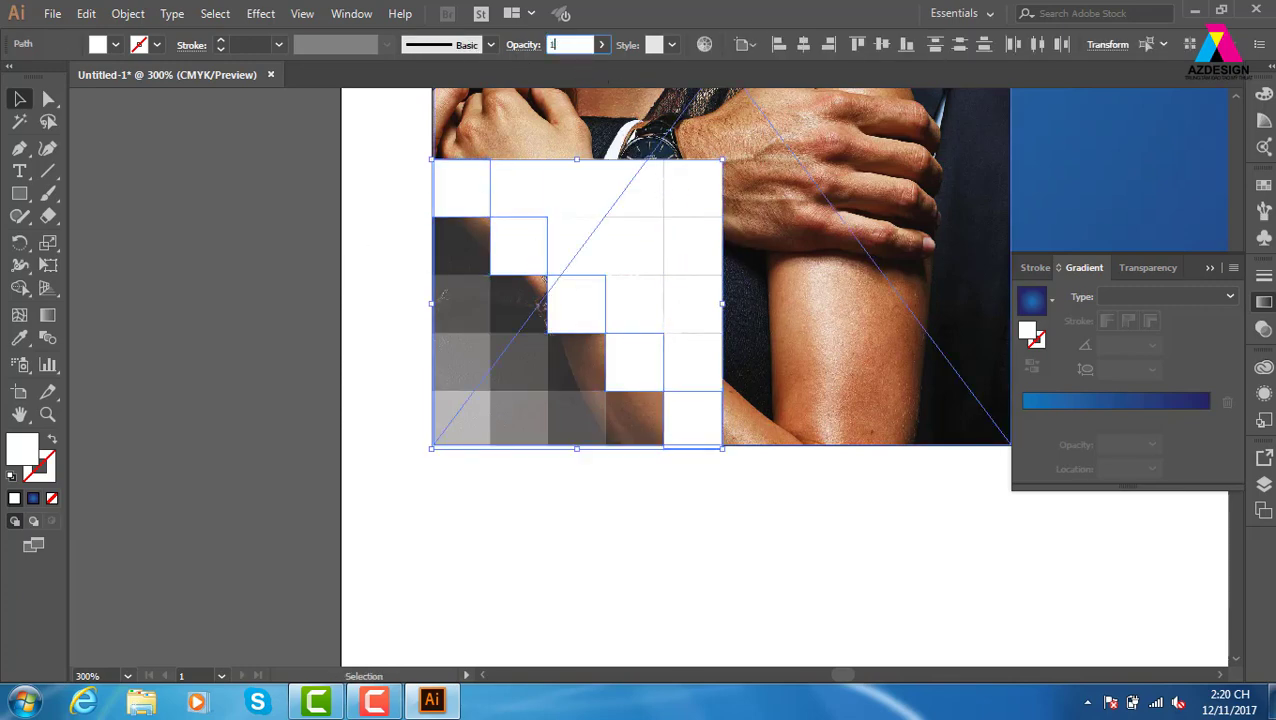
text(10)
key(Return)
- Select the leftover opaque white squares and delete them
click(533, 586)
key(ctrl+z)
click(518, 187)
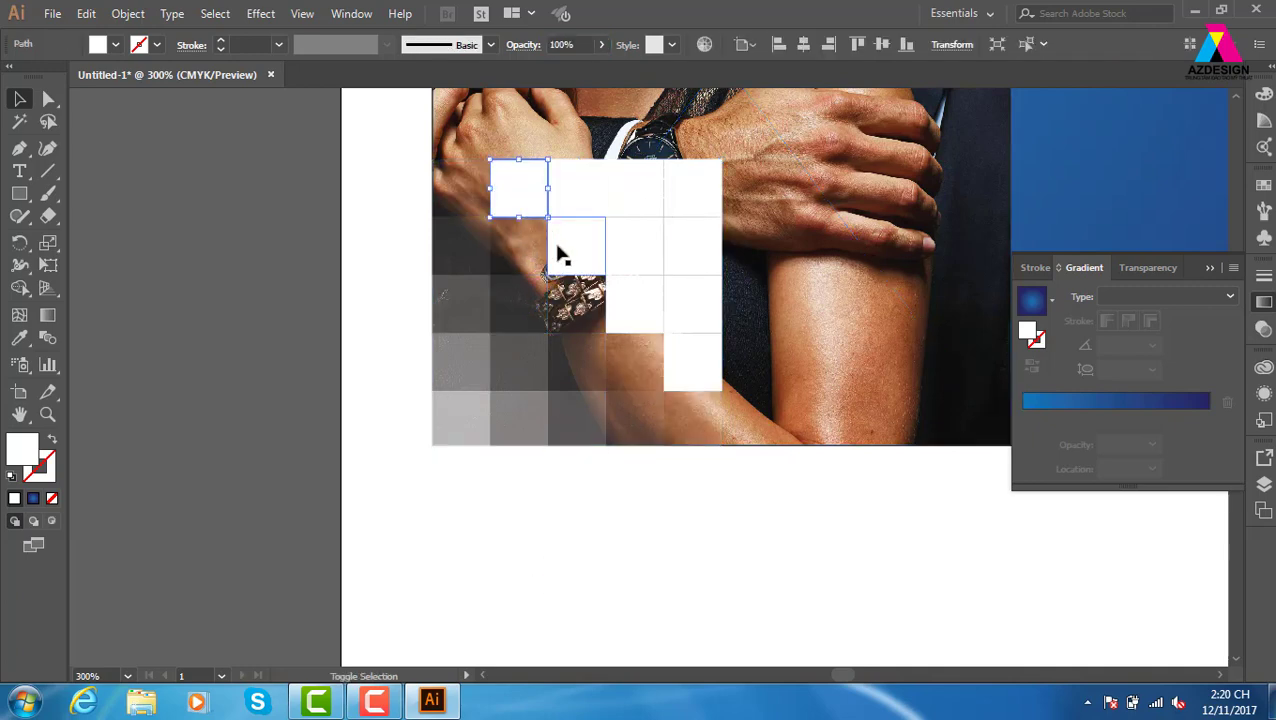
shift+click(576, 187)
shift+click(576, 245)
shift+click(640, 300)
shift+click(700, 360)
shift+click(706, 316)
shift+click(703, 256)
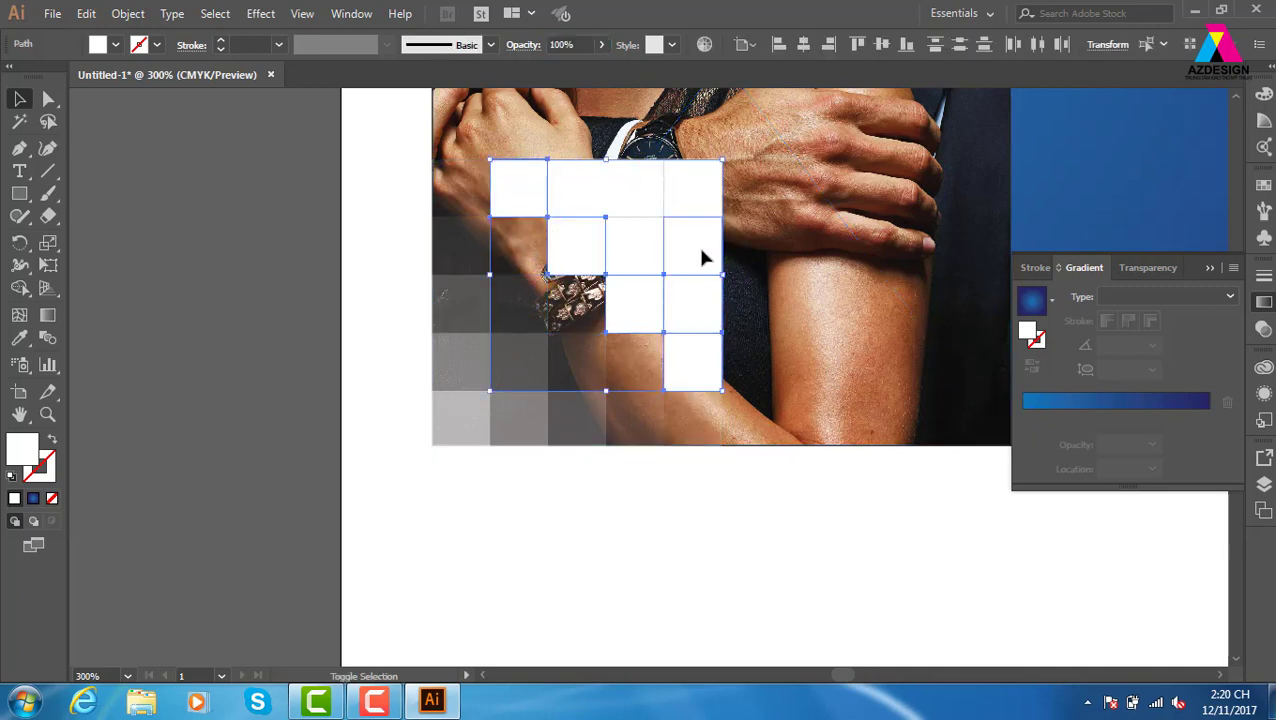
shift+click(700, 190)
shift+click(652, 190)
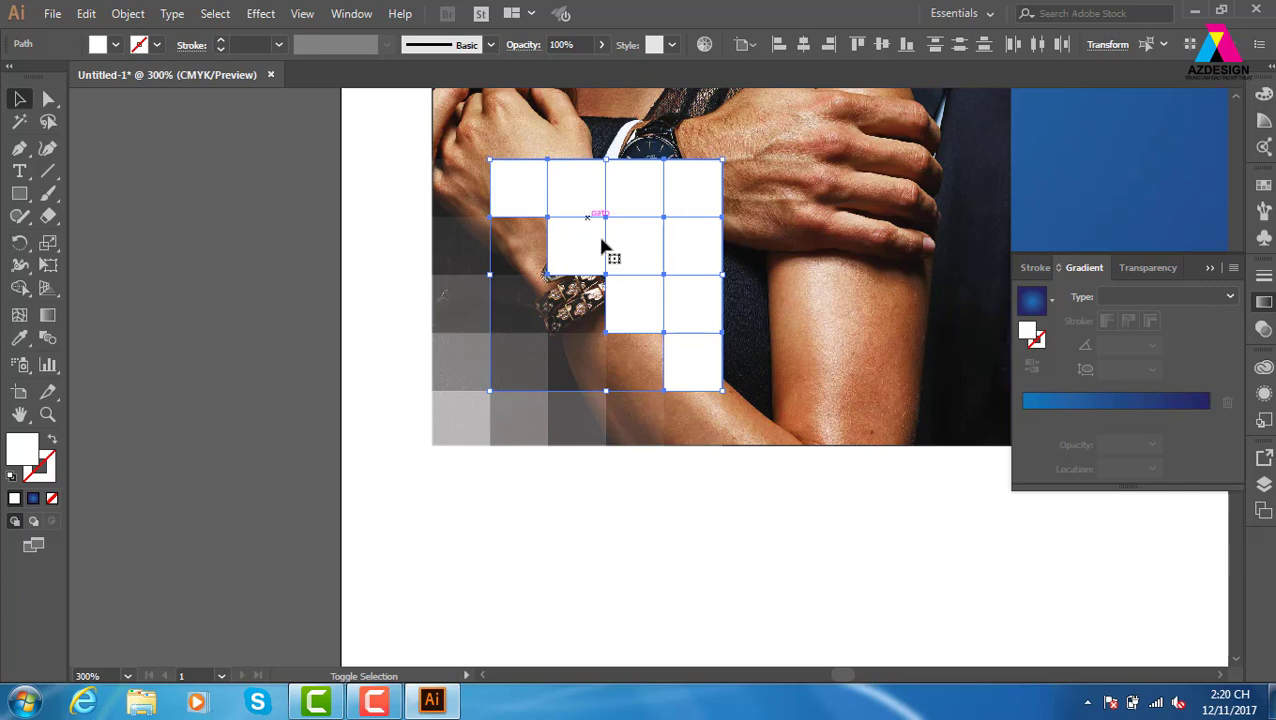
shift+click(632, 265)
key(Delete)
- Delete the last remaining white square and scroll to inspect the faded corner
click(620, 240)
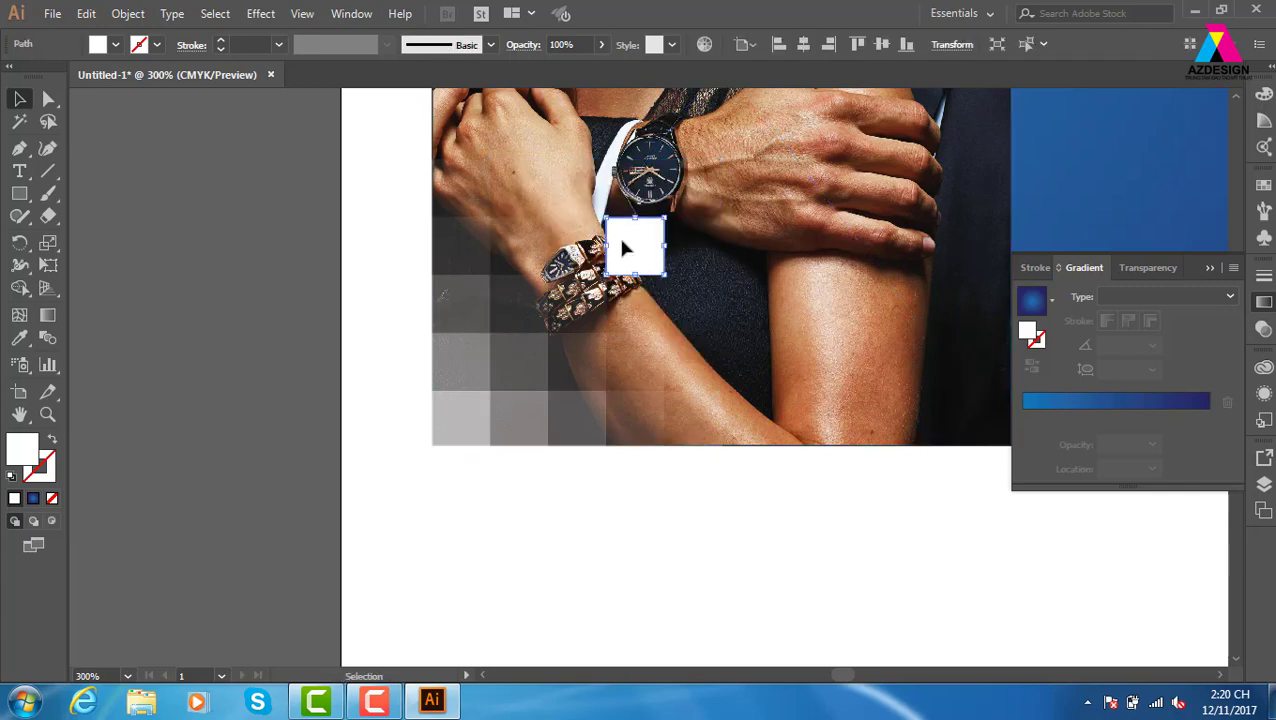
key(Delete)
drag(667, 494, 496, 506)
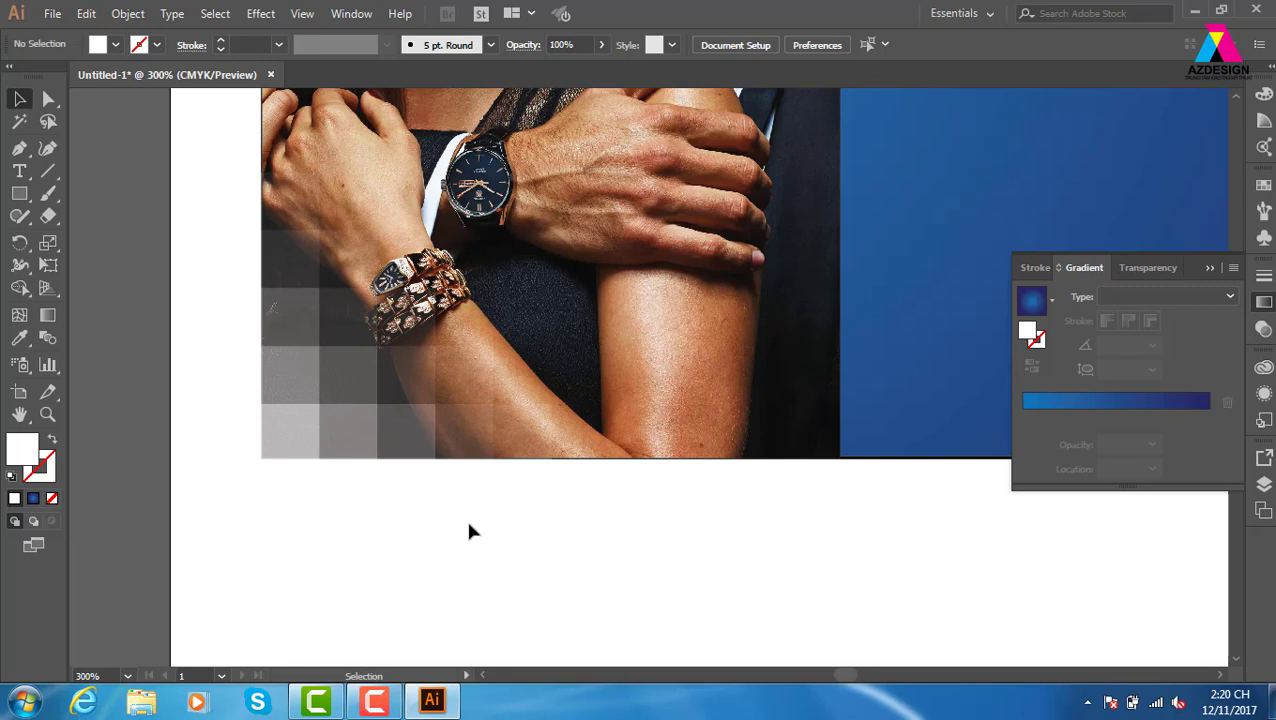
scroll(524, 533, down, 2)
scroll(706, 589, down, 1)
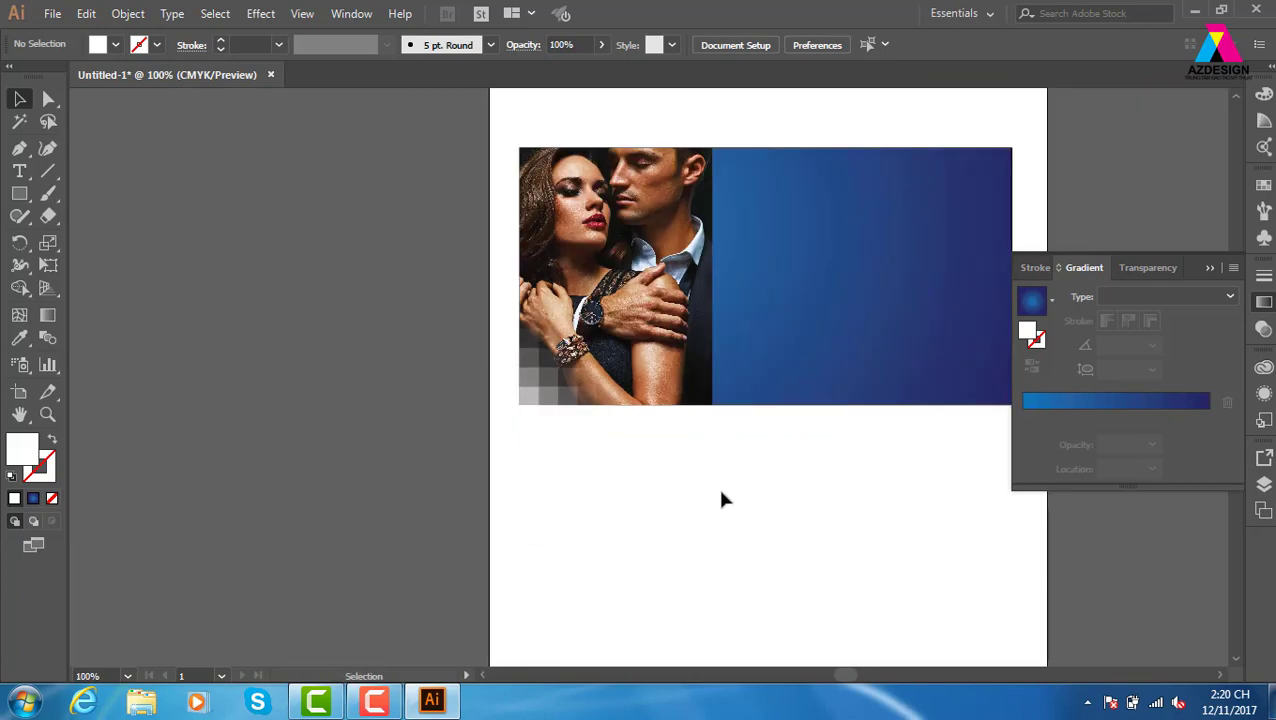
- Pan down to the empty area below the photo card and choose the Rectangle tool
drag(624, 364, 581, 368)
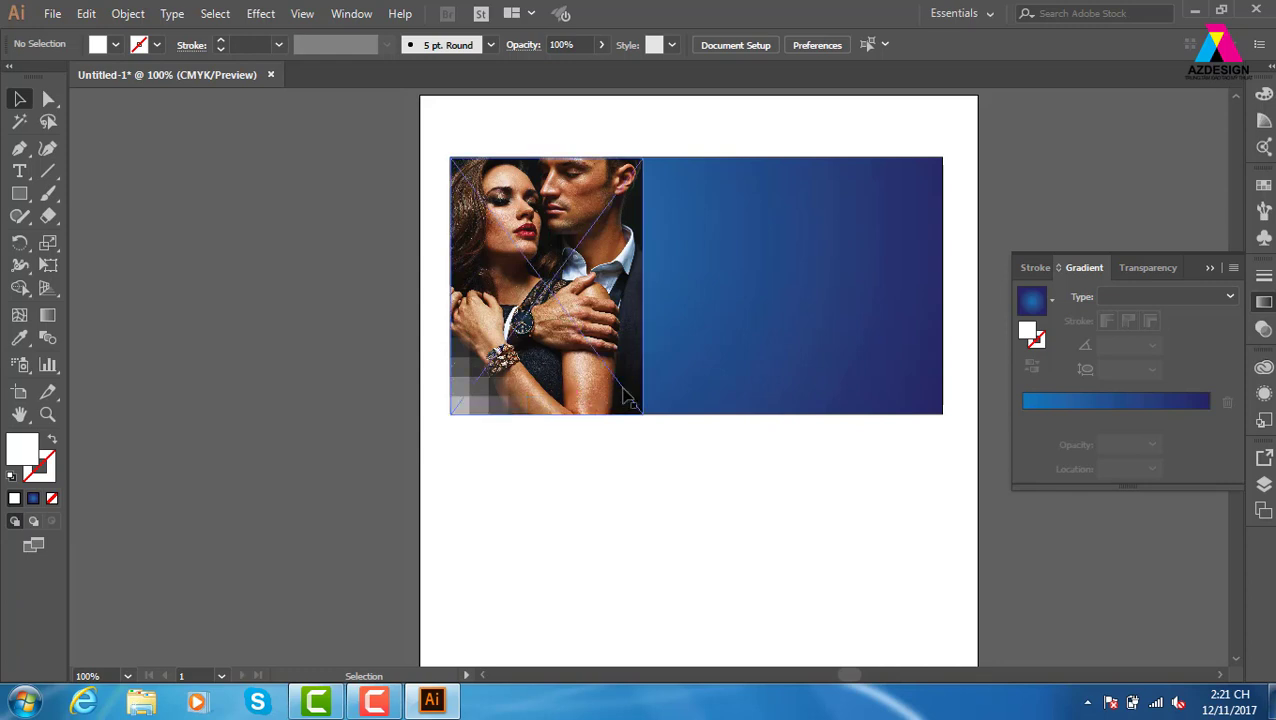
drag(866, 450, 818, 342)
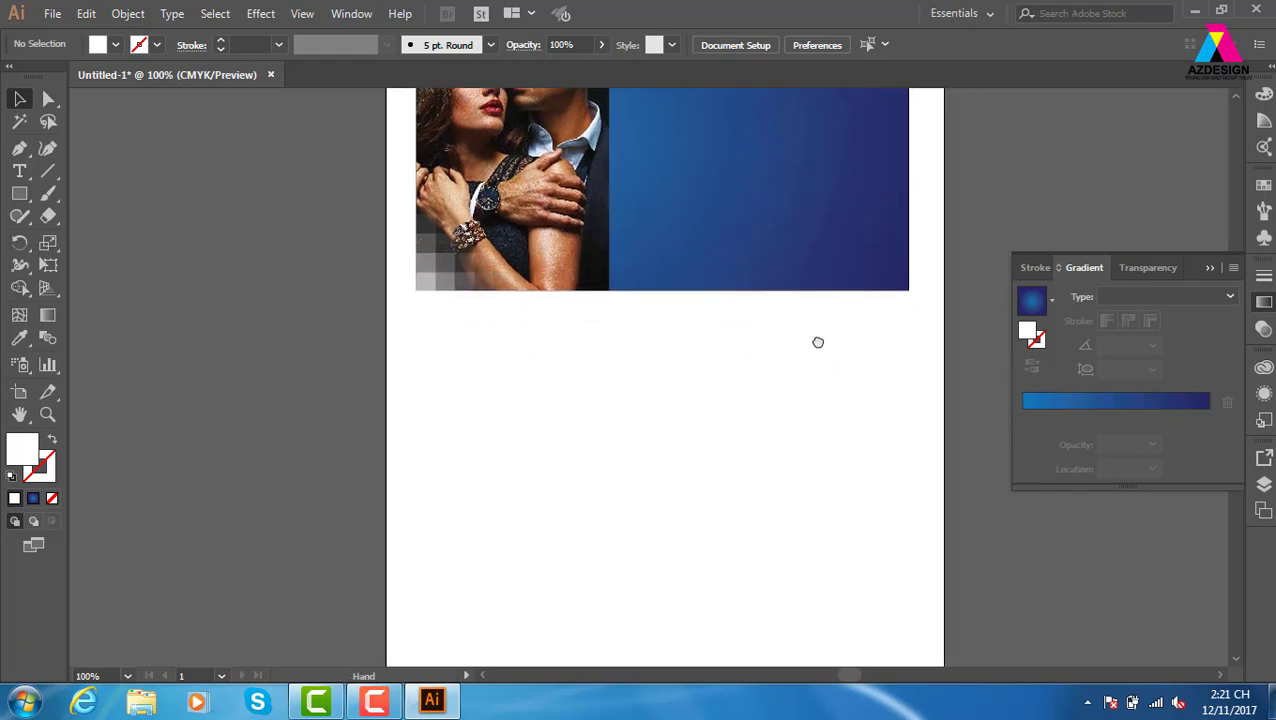
click(19, 194)
- Draw a large rectangle below the card and give it the dark blue swatch fill
drag(418, 308, 911, 602)
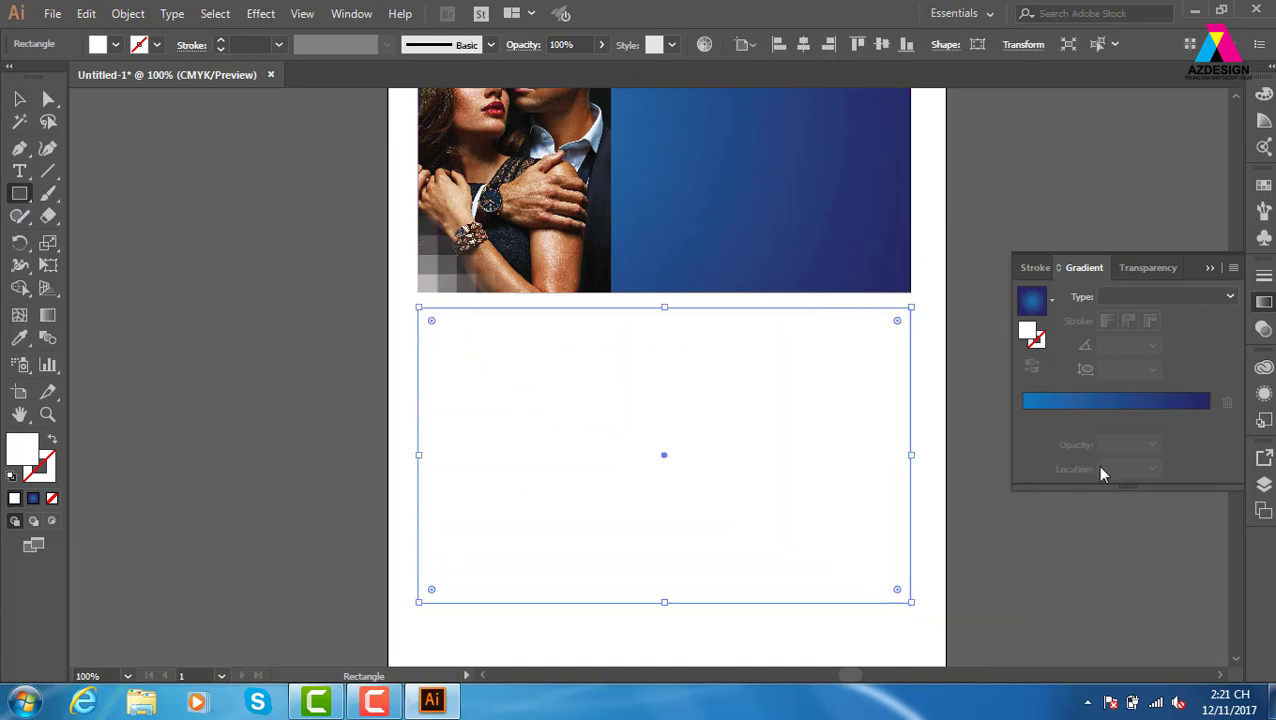
click(1263, 185)
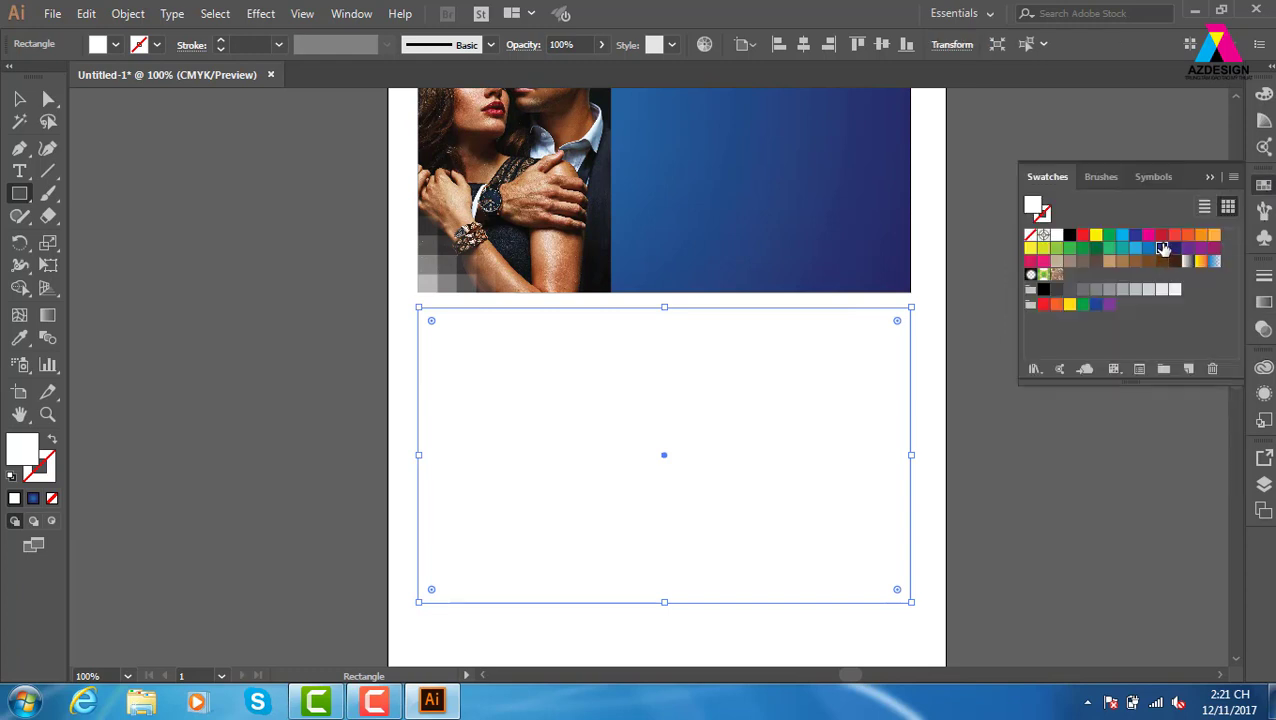
click(1161, 247)
click(19, 98)
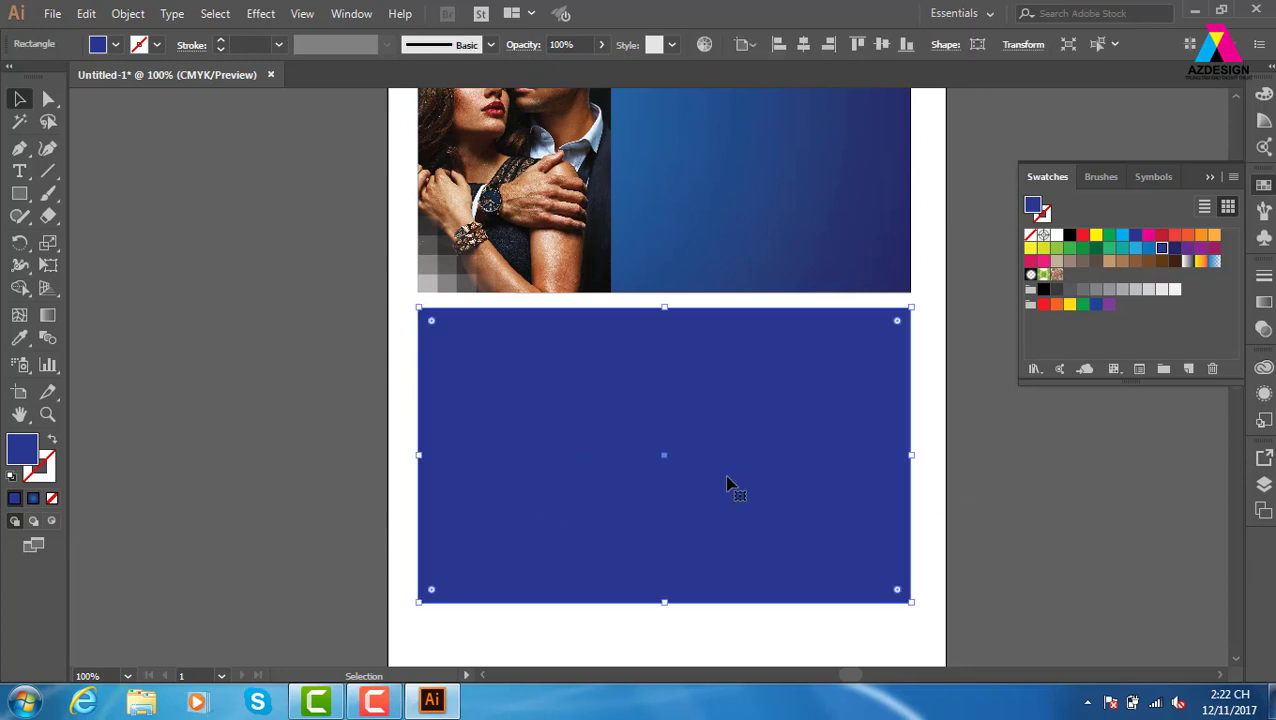
- Split the navy rectangle into 3 columns with Split Into Grid, 0 cm gutter
click(128, 13)
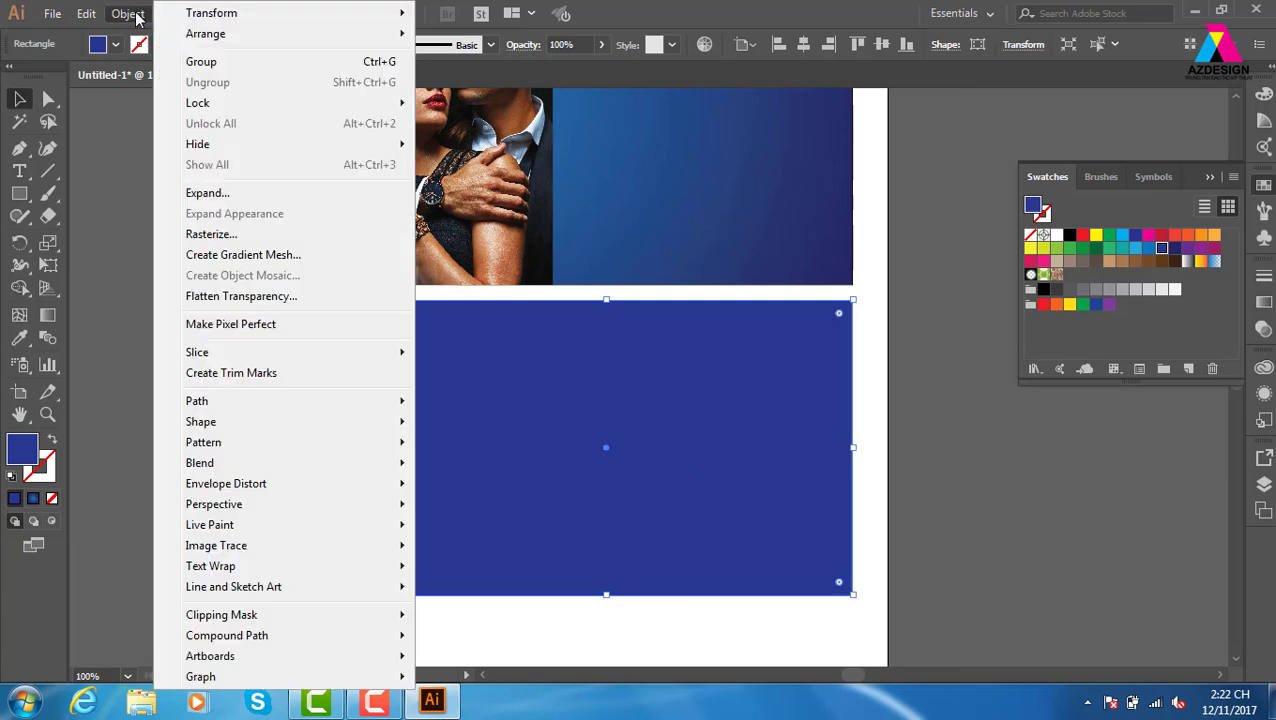
mouse_move(197, 401)
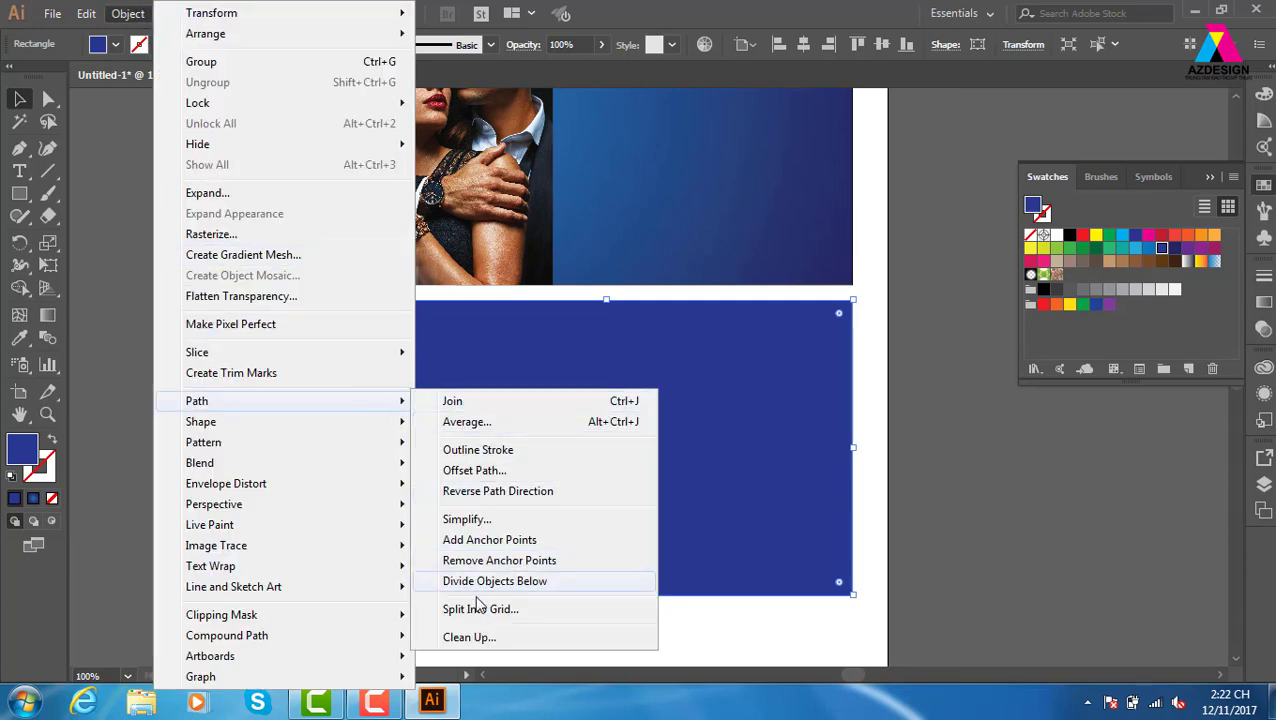
click(531, 609)
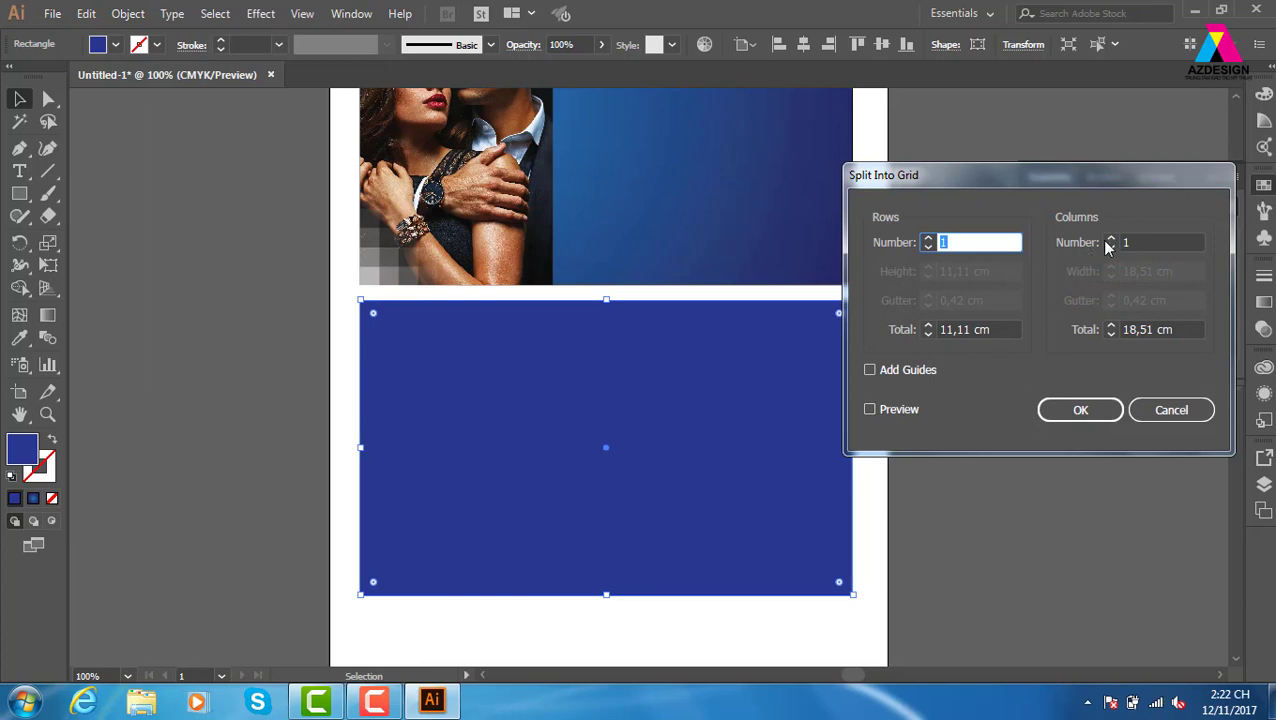
click(870, 410)
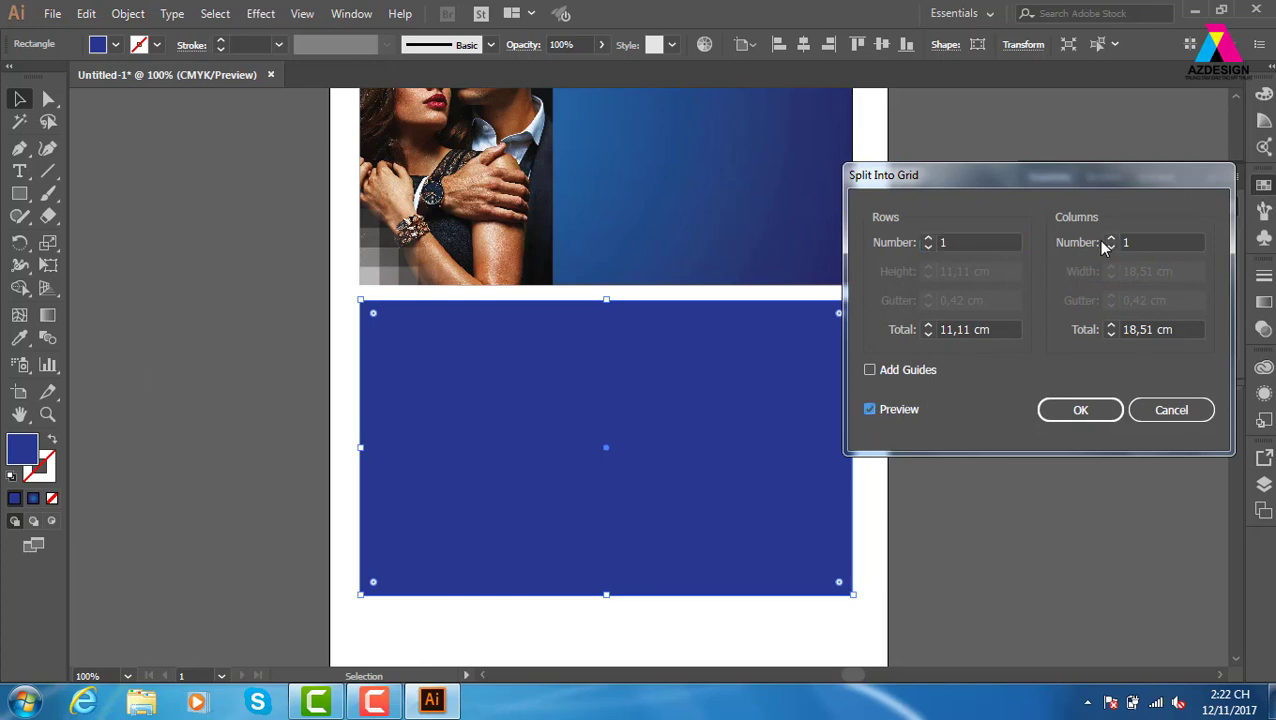
click(1111, 239)
text(3)
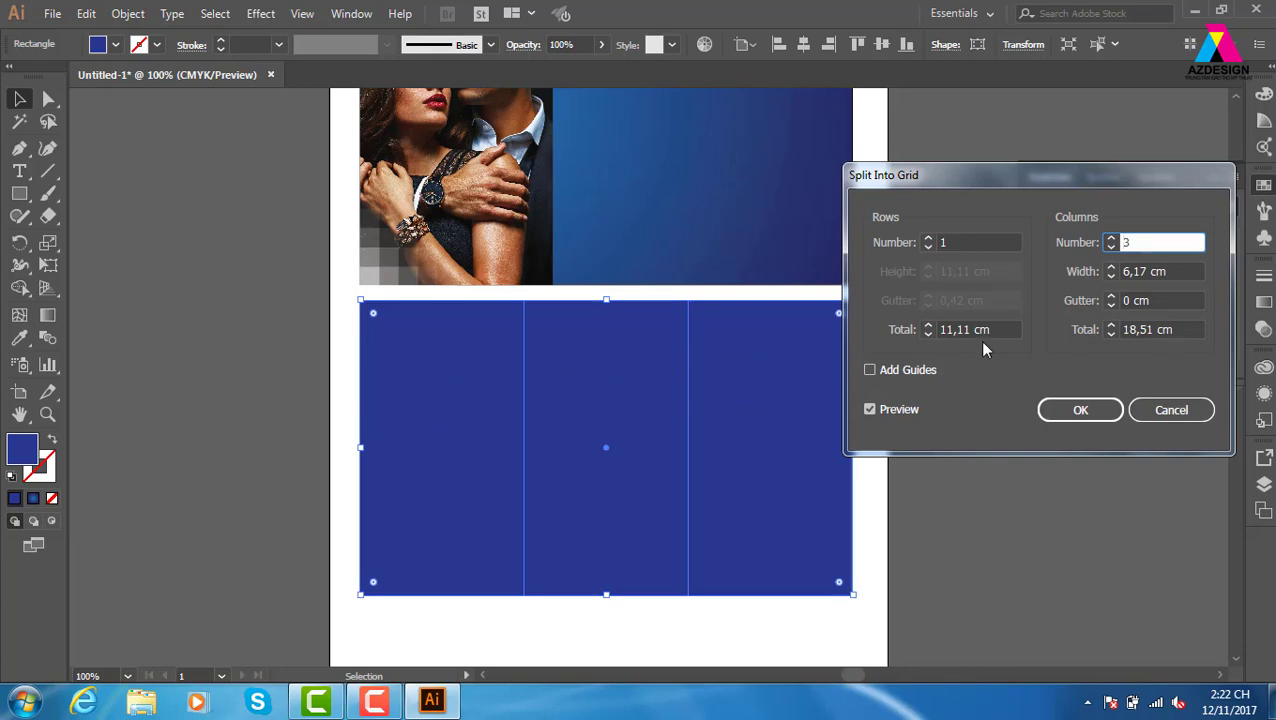
click(1078, 410)
- Test-move the split columns apart, then undo the moves
drag(917, 556, 960, 492)
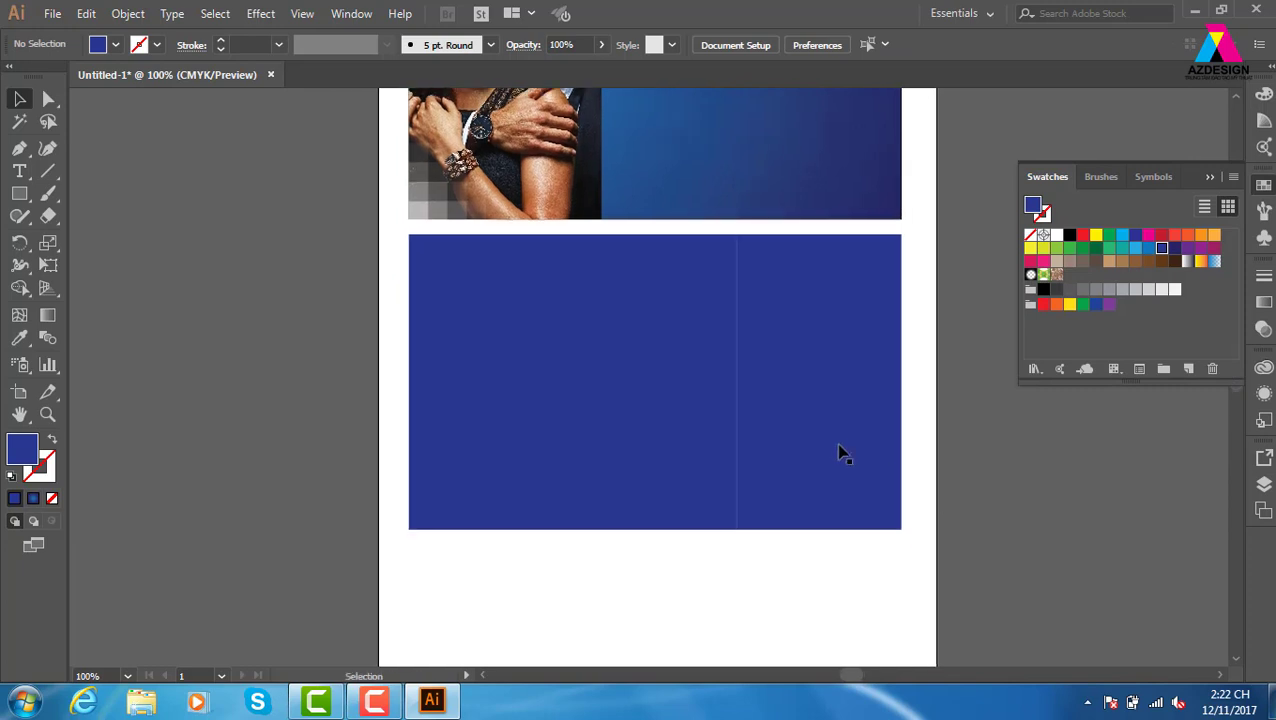
drag(840, 447, 914, 456)
key(ctrl+z)
drag(673, 449, 695, 497)
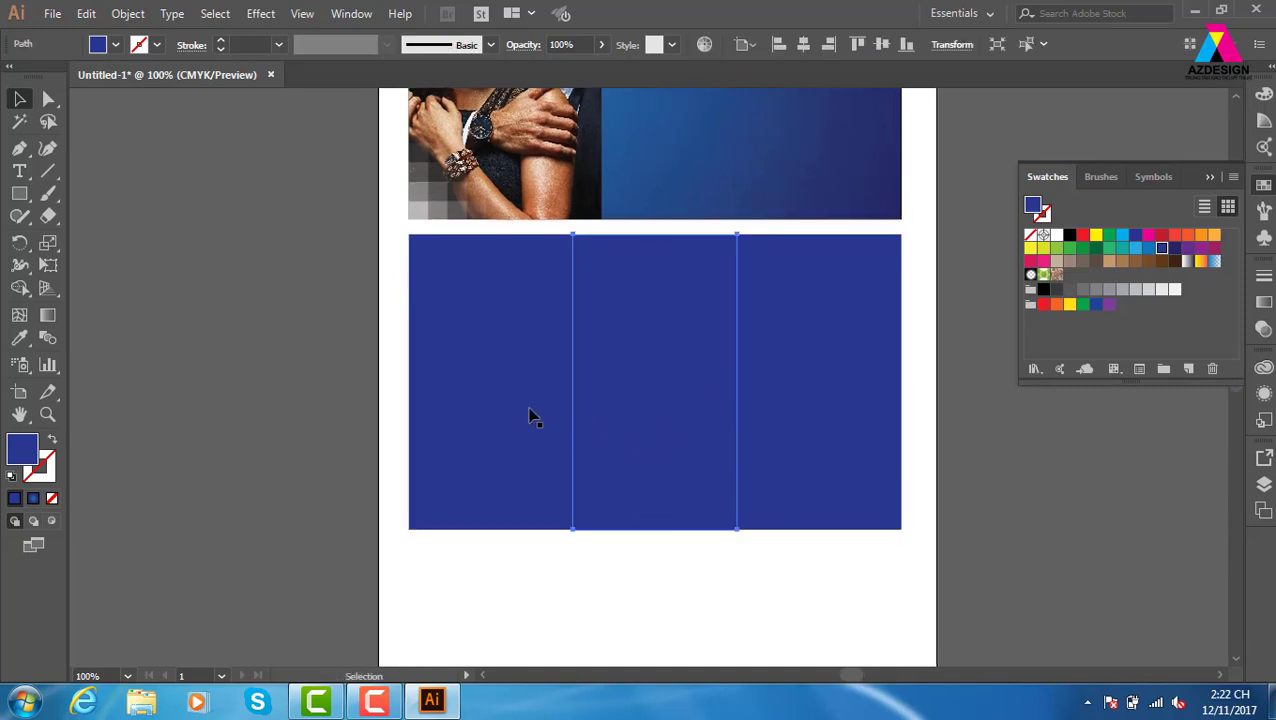
drag(530, 418, 510, 477)
key(ctrl+z)
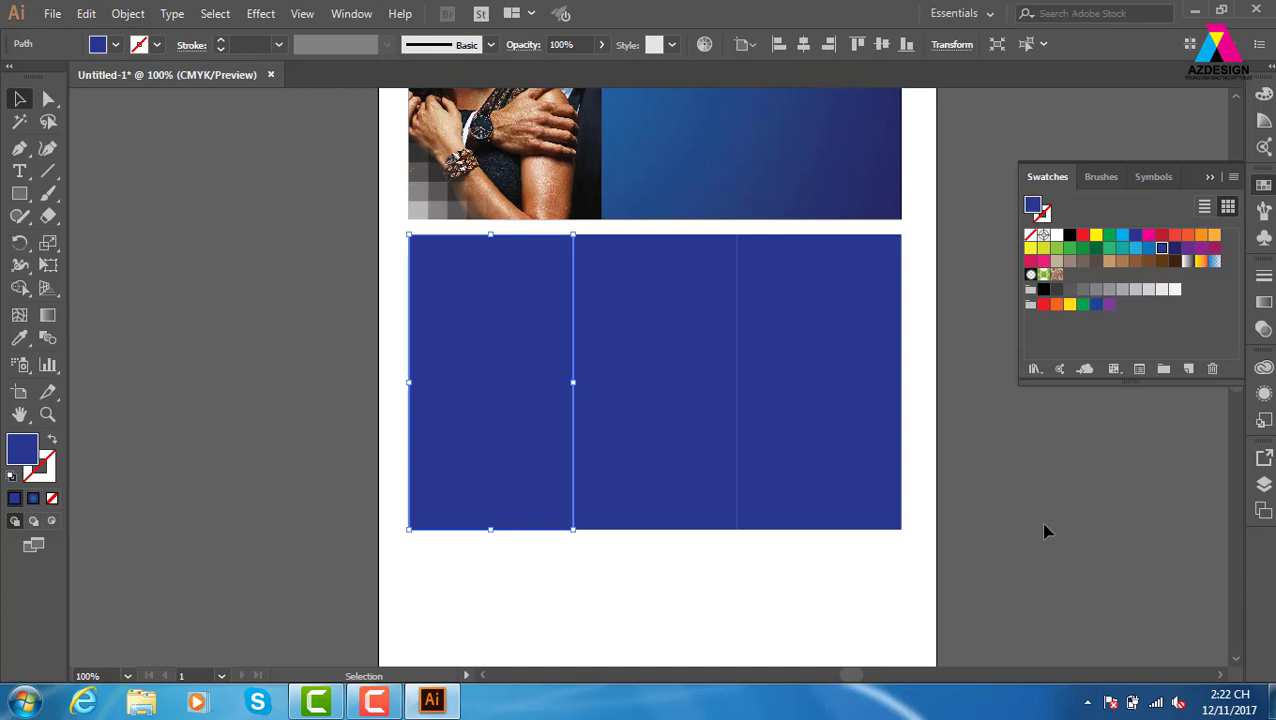
click(762, 604)
- Select all three columns and Alt-drag a copy directly below them
drag(420, 598, 876, 385)
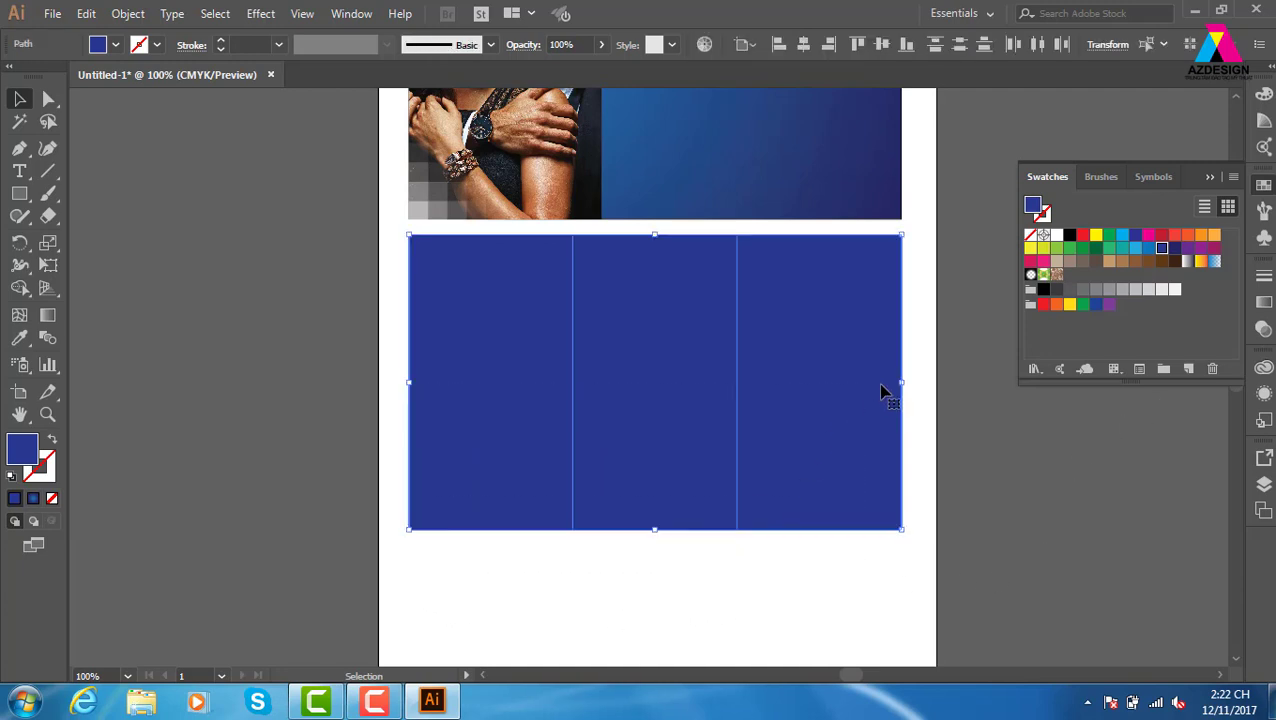
key(ctrl+minus)
key(ctrl+minus)
drag(712, 375, 712, 528)
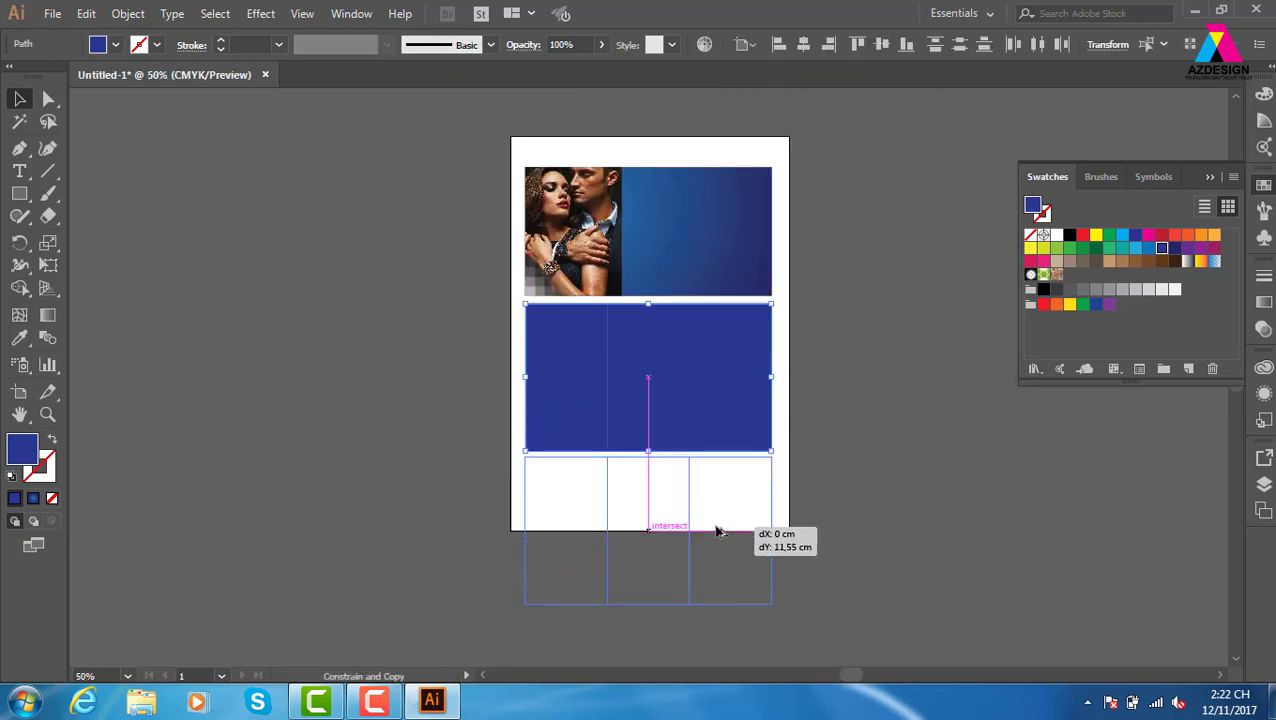
click(884, 488)
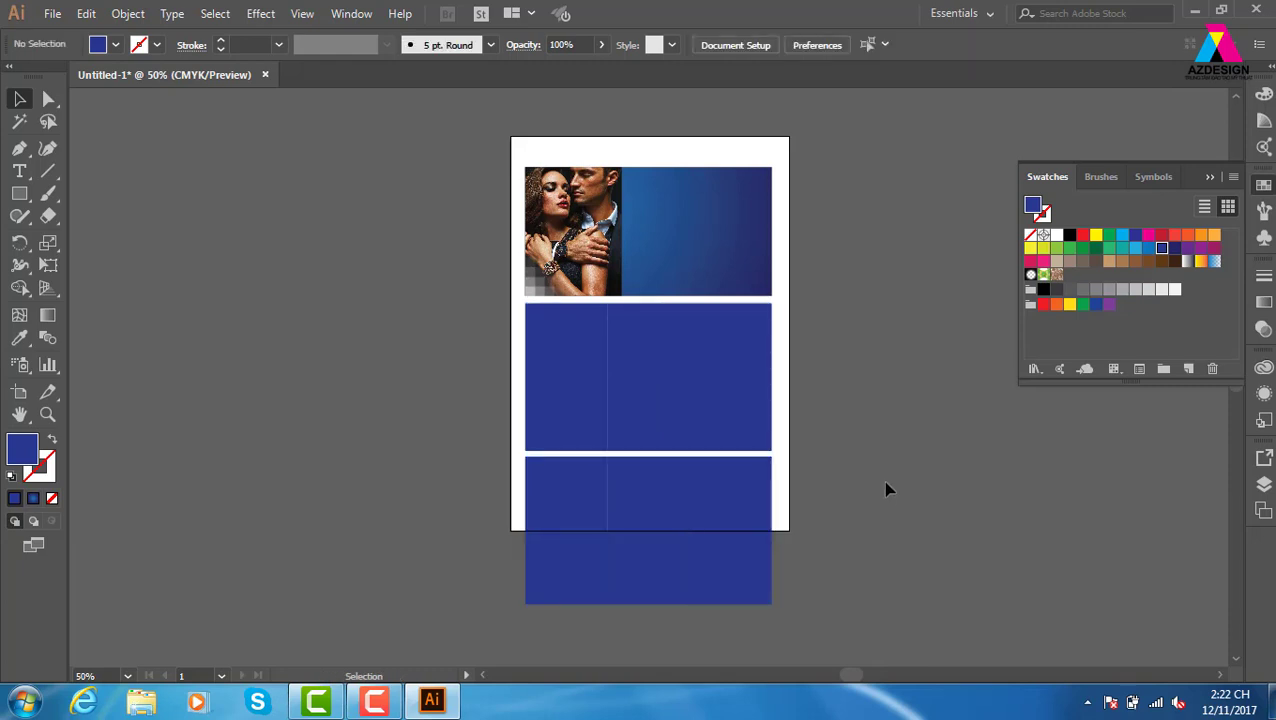
key(z)
drag(732, 275, 1012, 688)
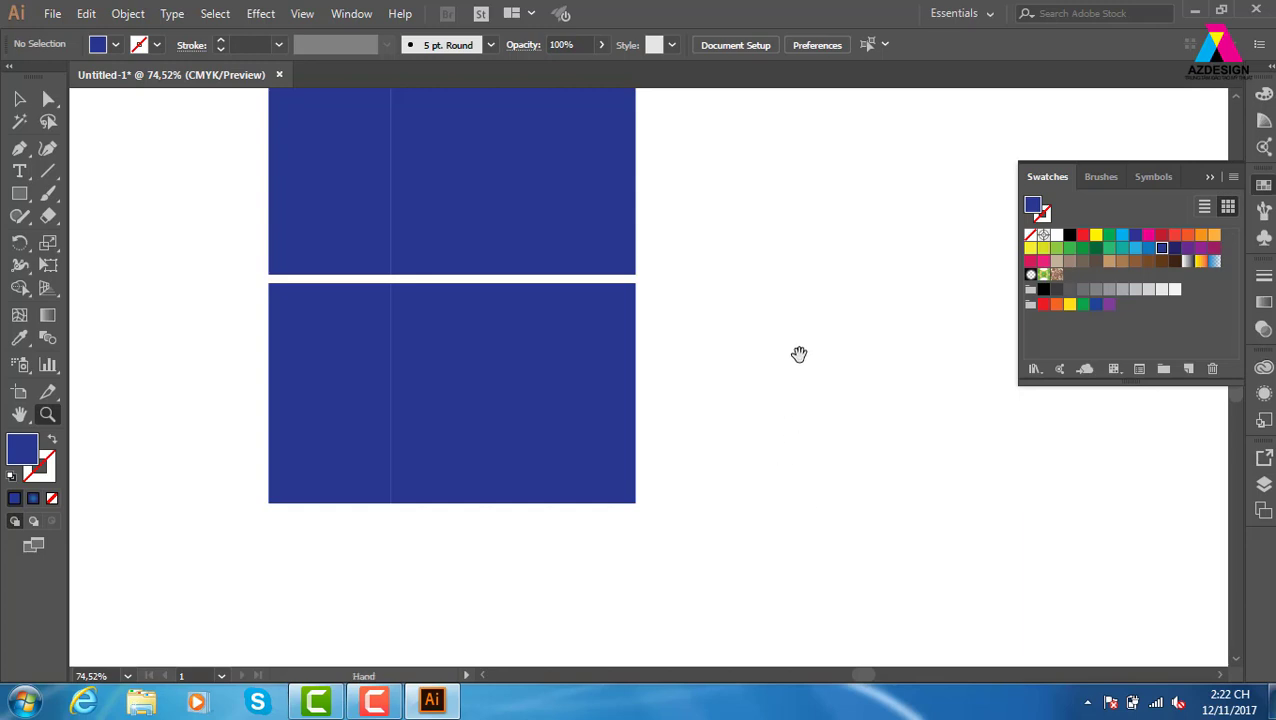
drag(714, 214, 757, 277)
click(19, 99)
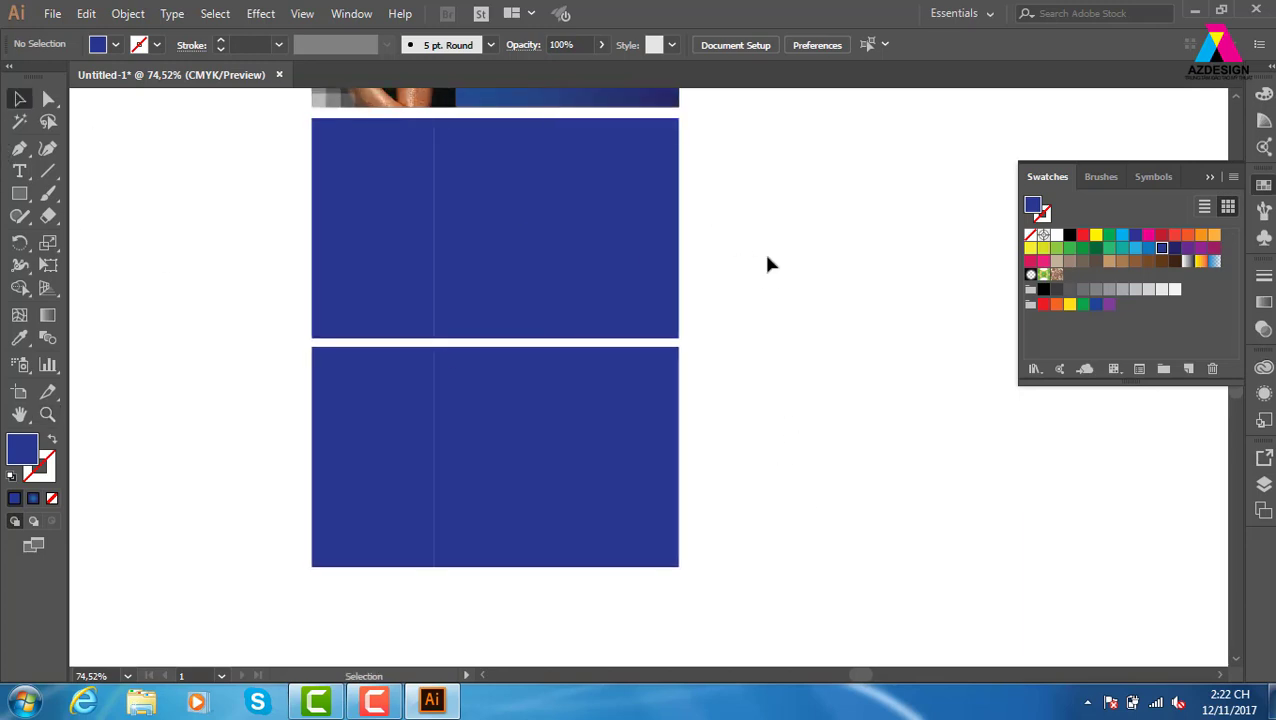
click(497, 255)
click(621, 262)
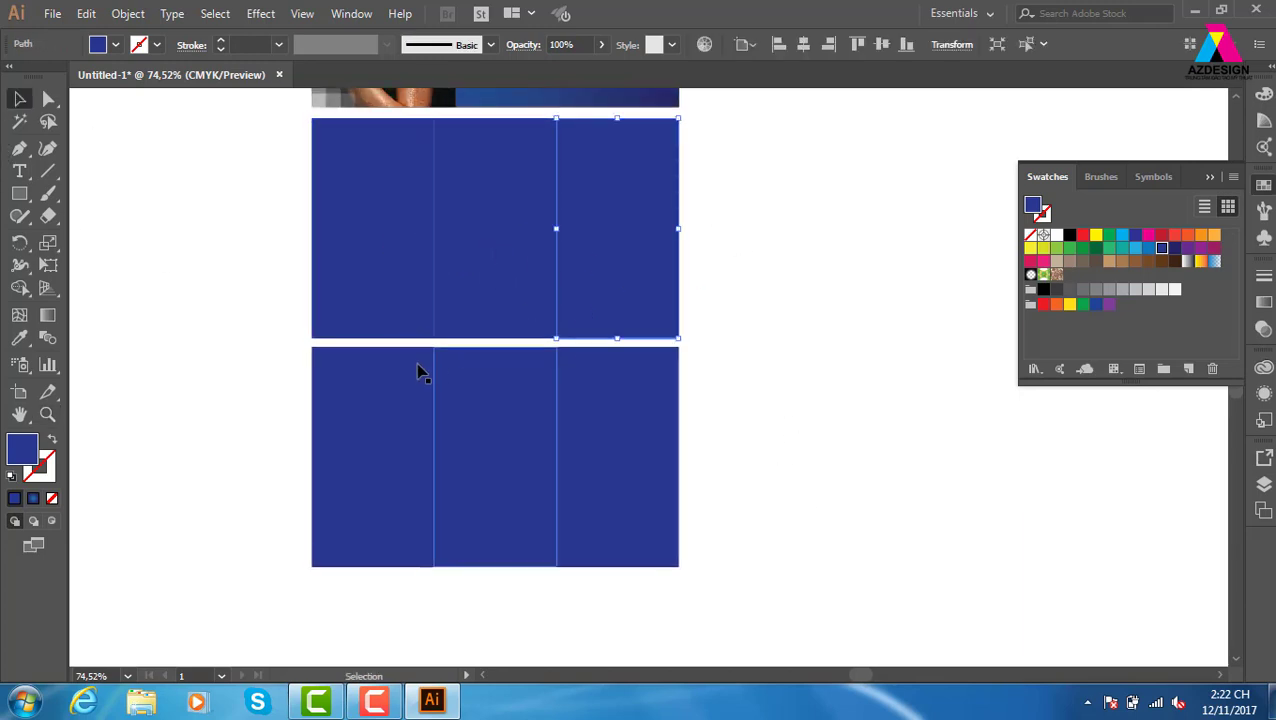
click(422, 370)
click(499, 390)
click(604, 418)
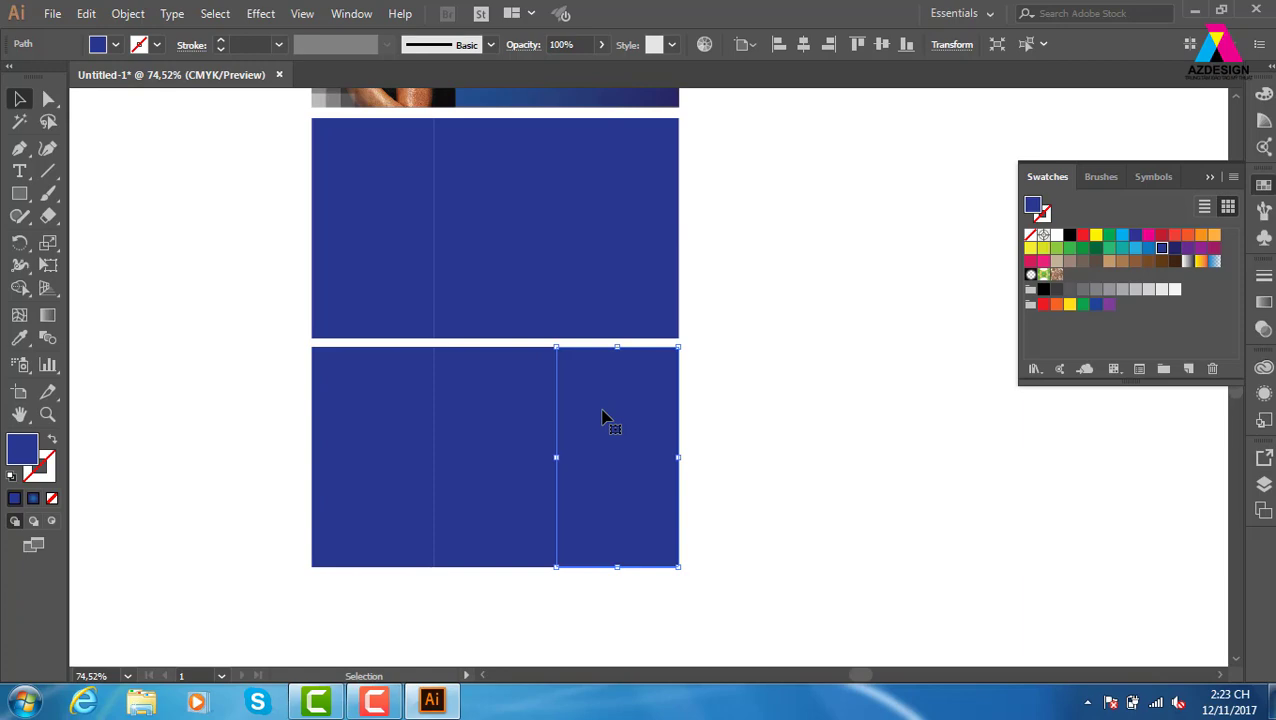
key(super+e)
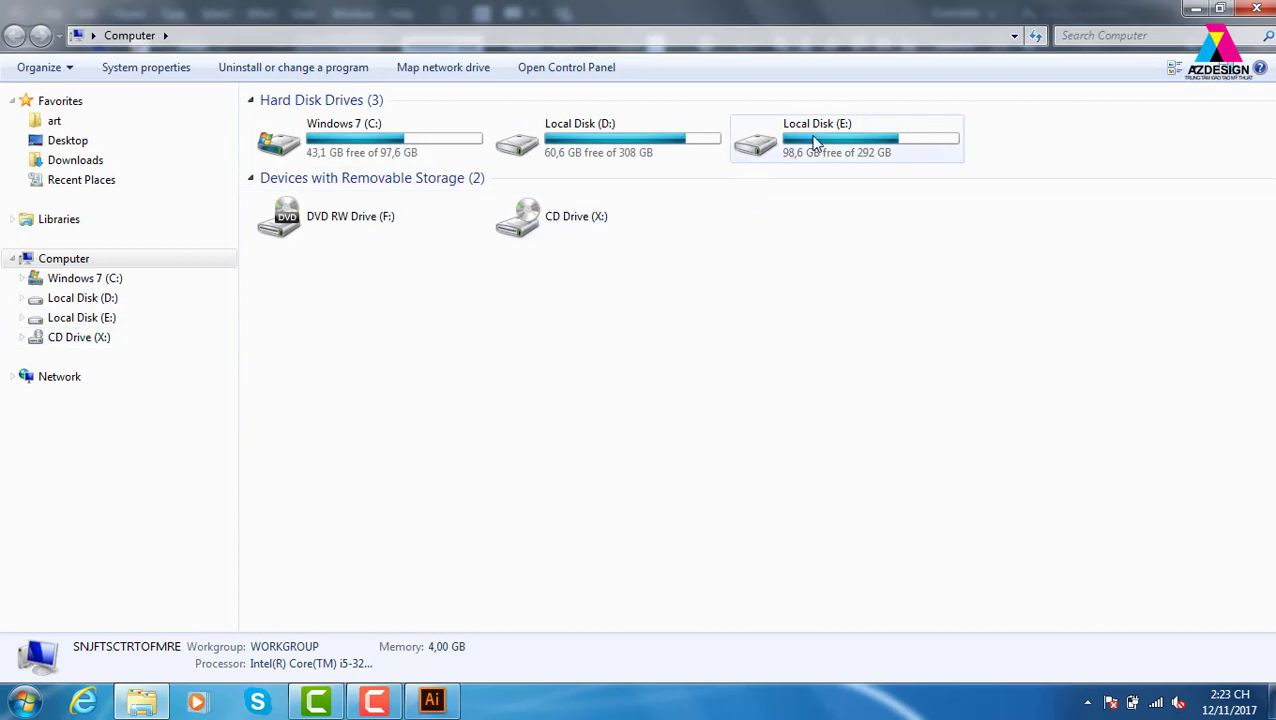
double_click(856, 138)
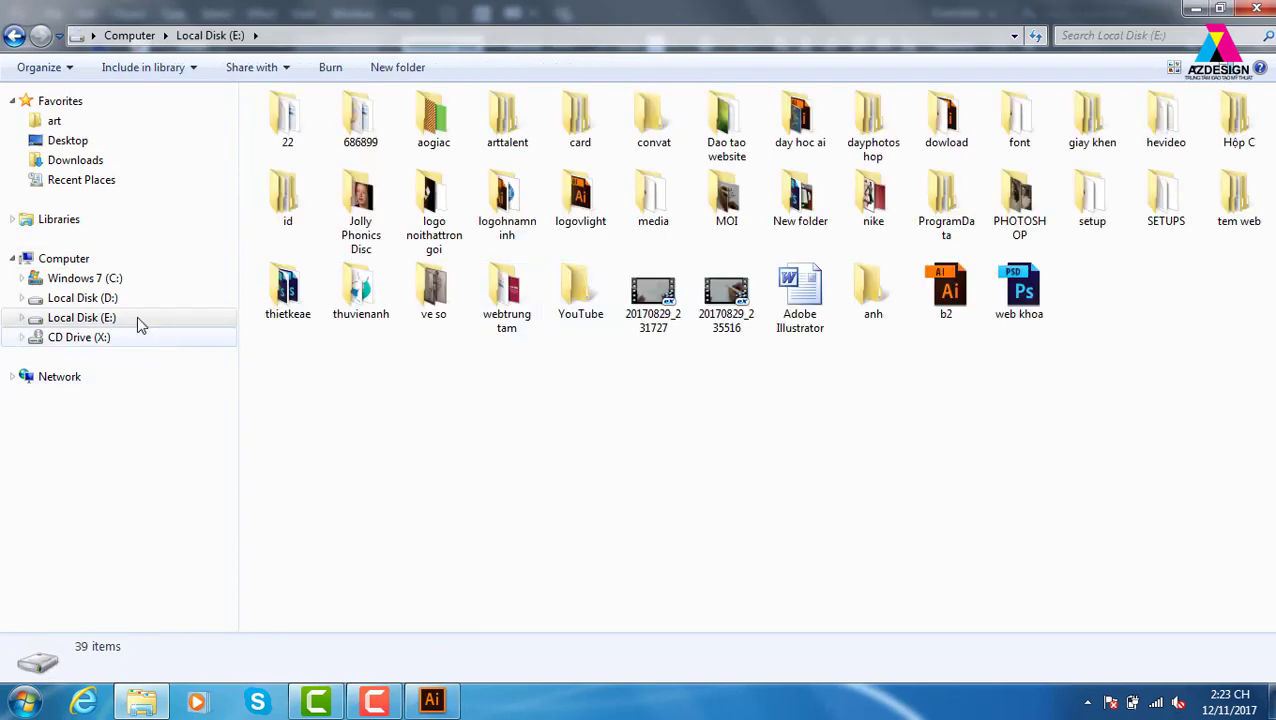
click(130, 298)
click(571, 300)
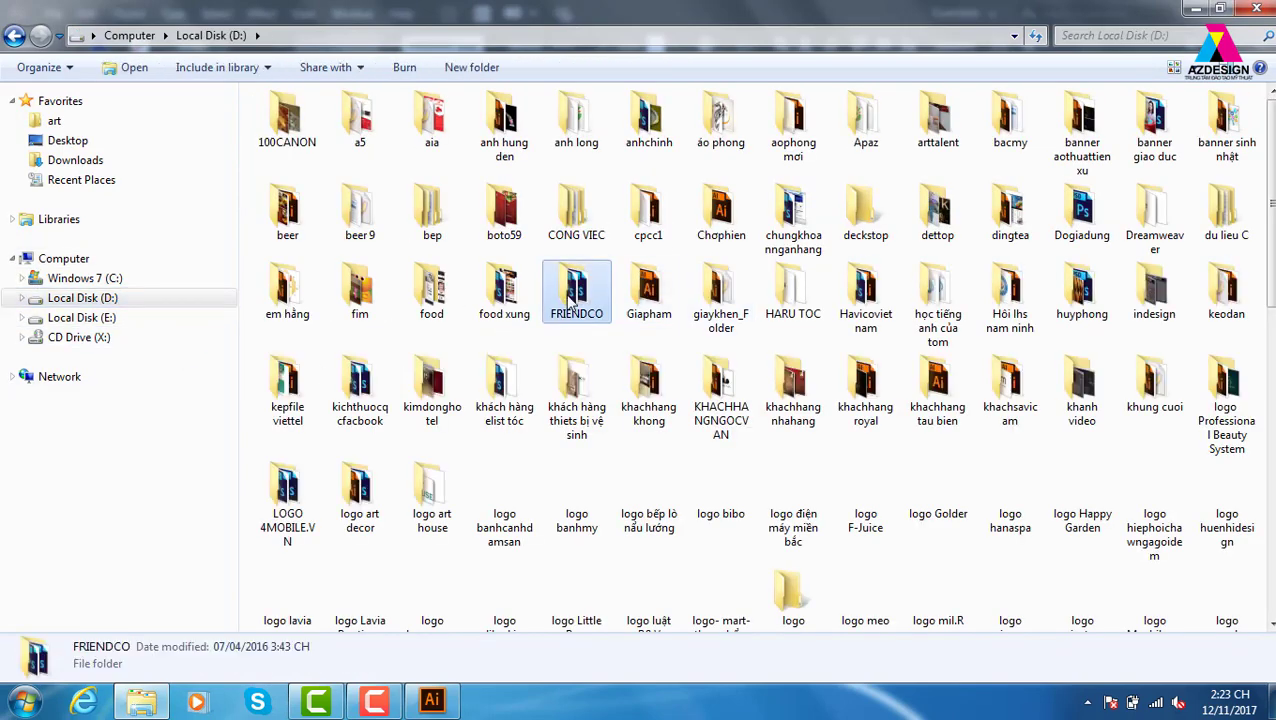
scroll(571, 300, down, 10)
key(s)
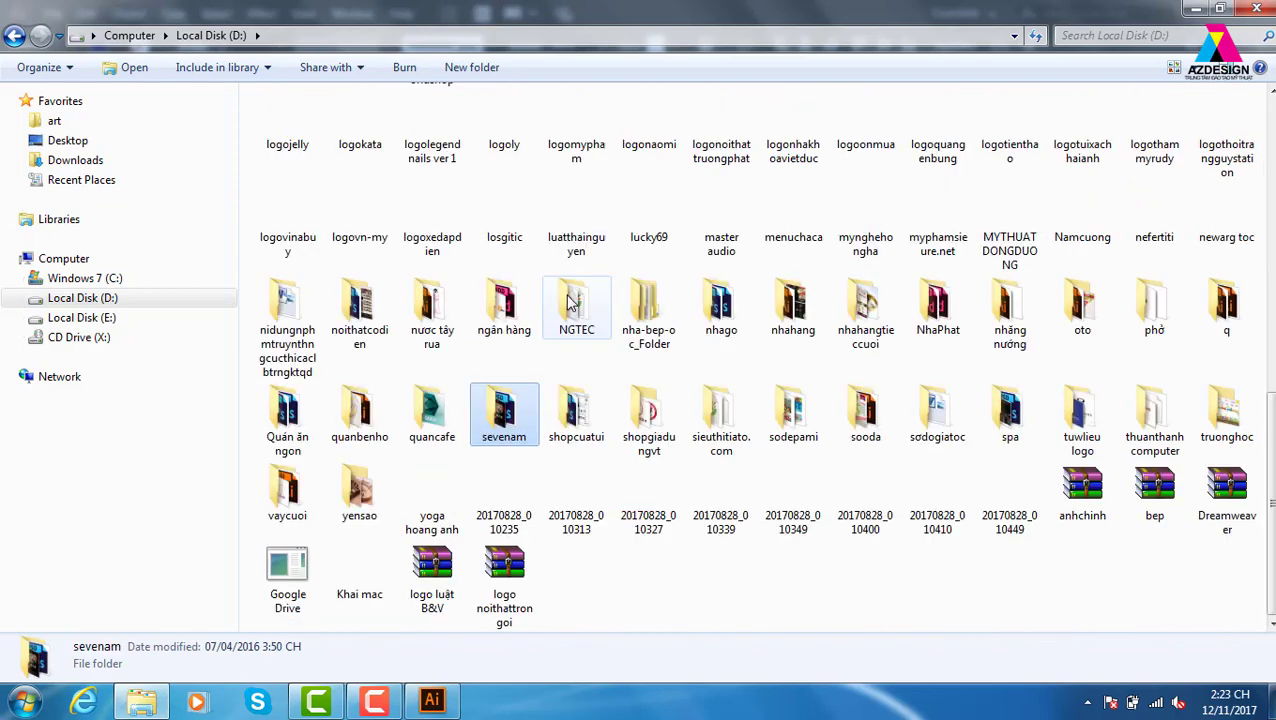
key(s)
key(s)
key(s)
key(s)
key(s)
key(Return)
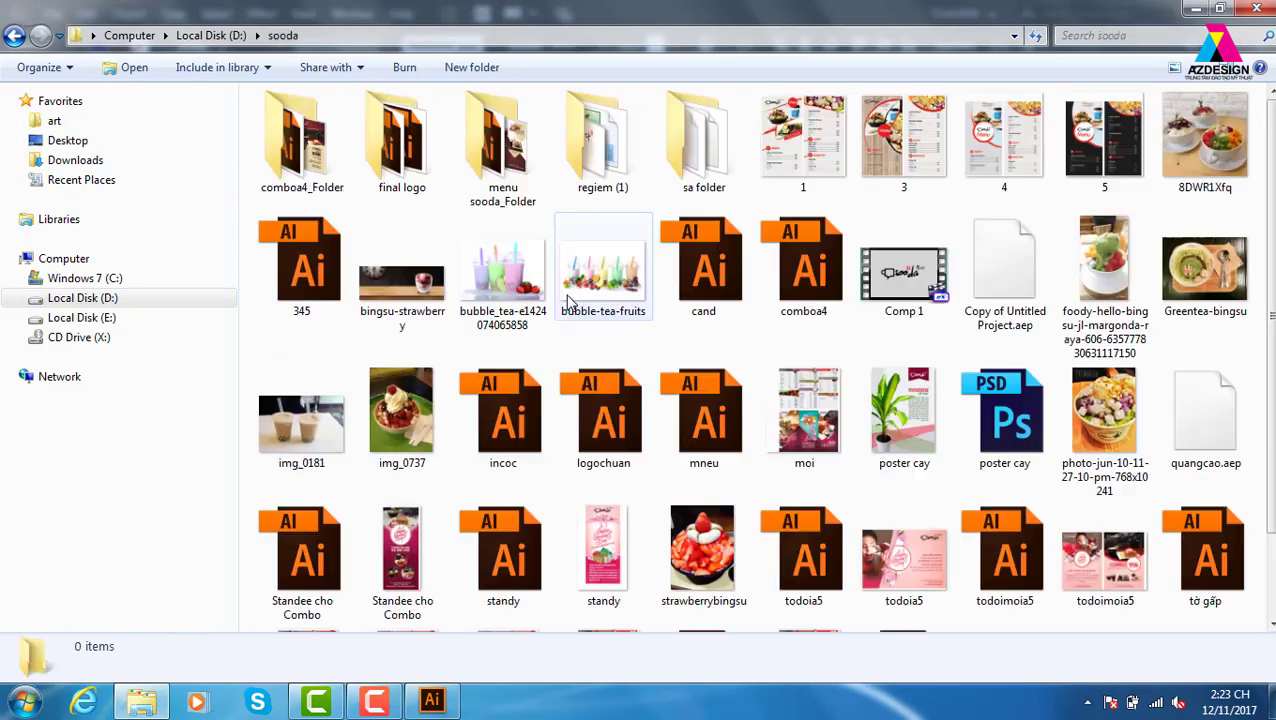
scroll(570, 305, down, 2)
double_click(800, 305)
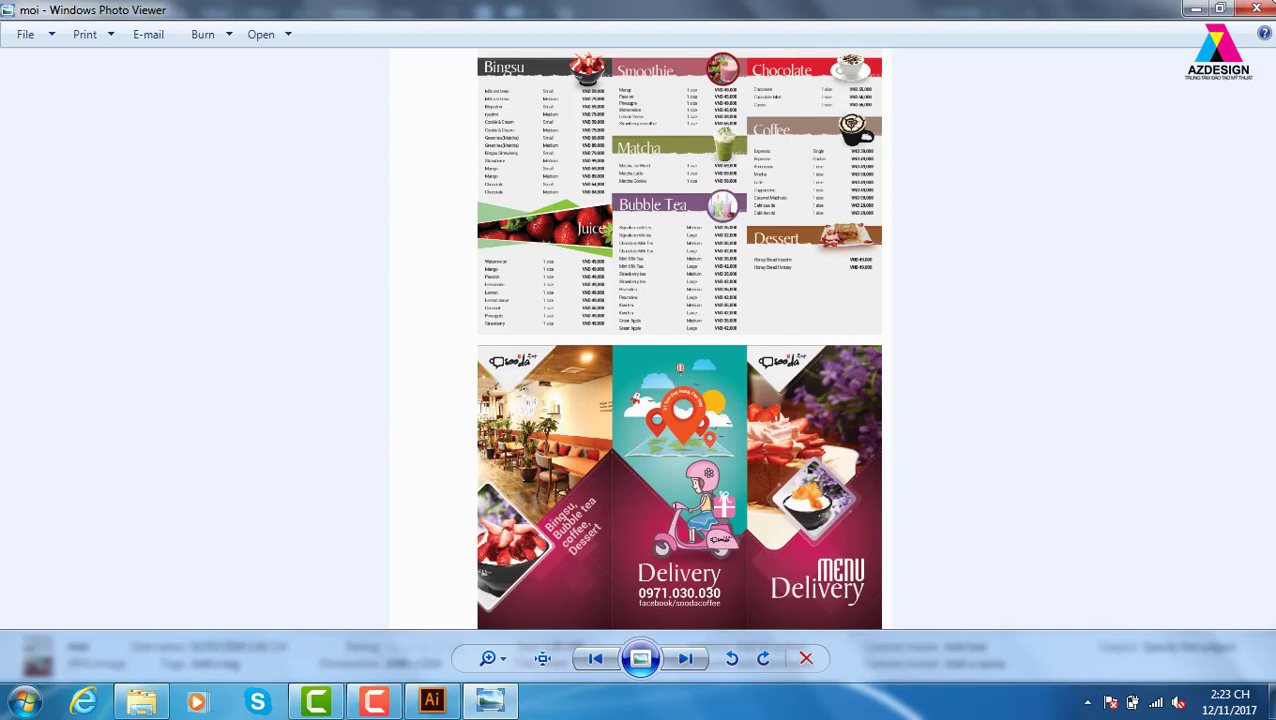
click(1258, 10)
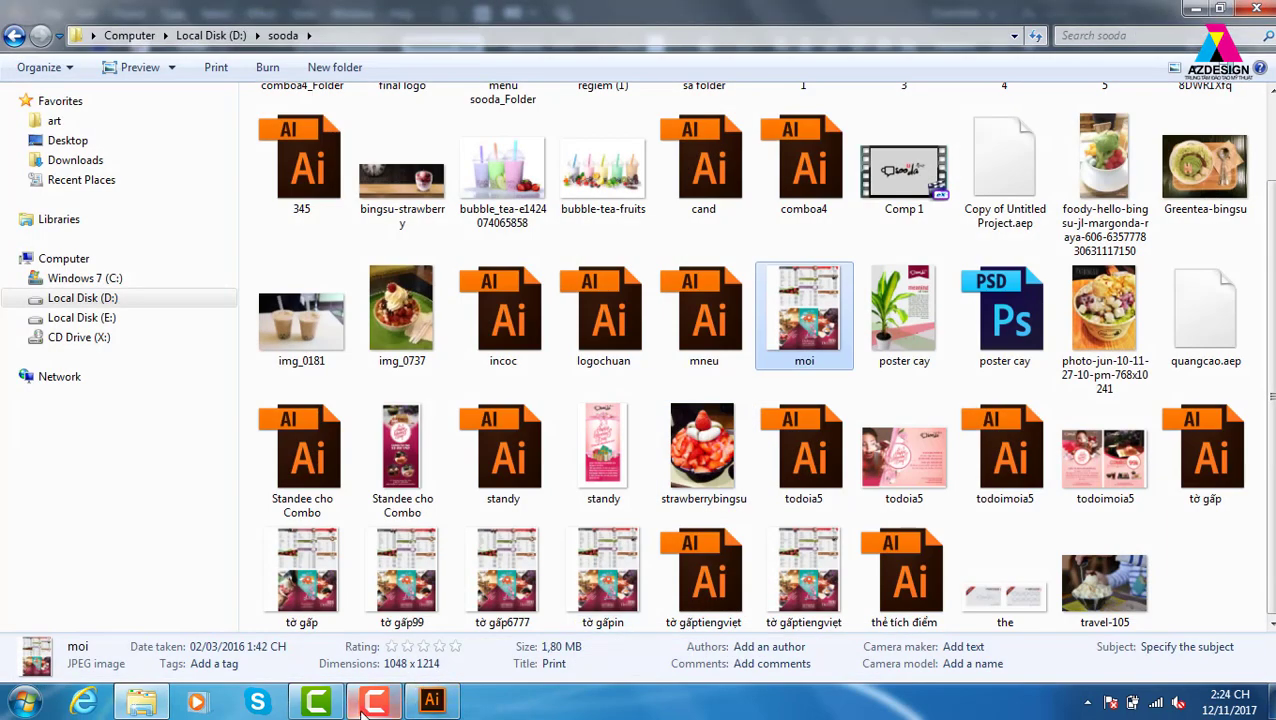
click(432, 701)
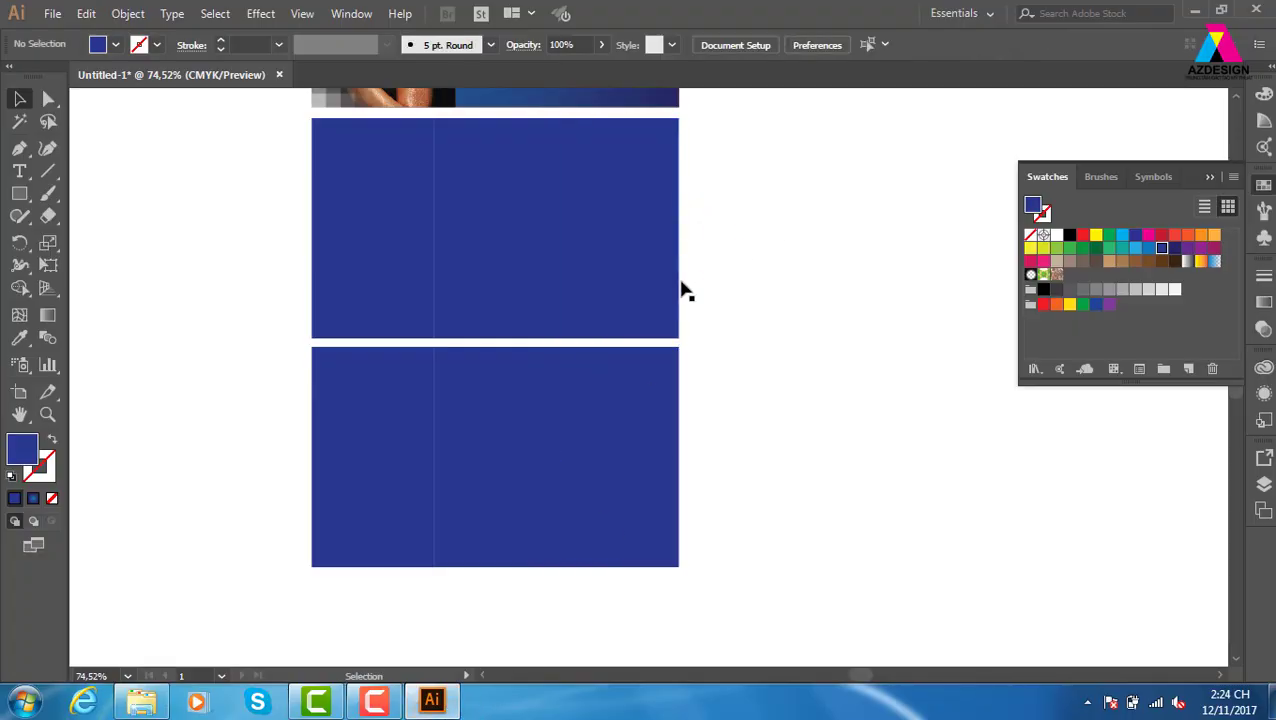
- Alt+Shift-drag a copy of the blue gradient rectangle to the right of the photo card
key(space)
drag(602, 519, 598, 529)
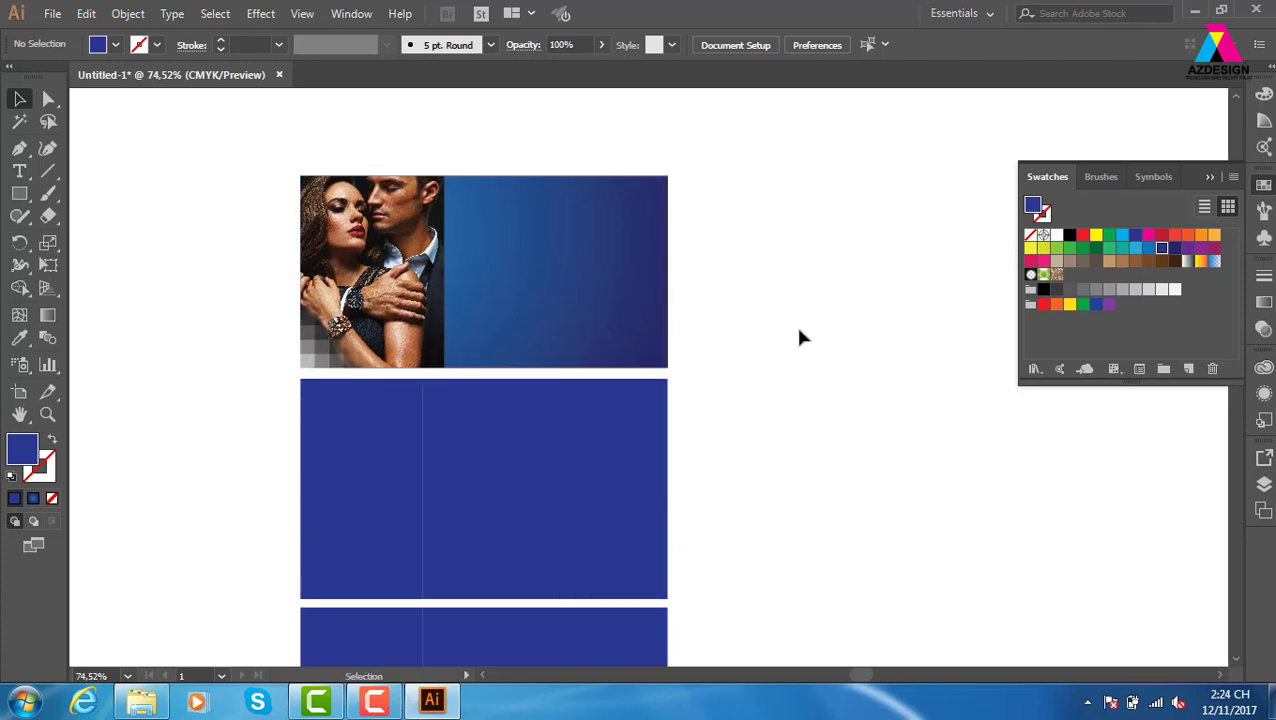
drag(790, 355, 590, 350)
click(309, 305)
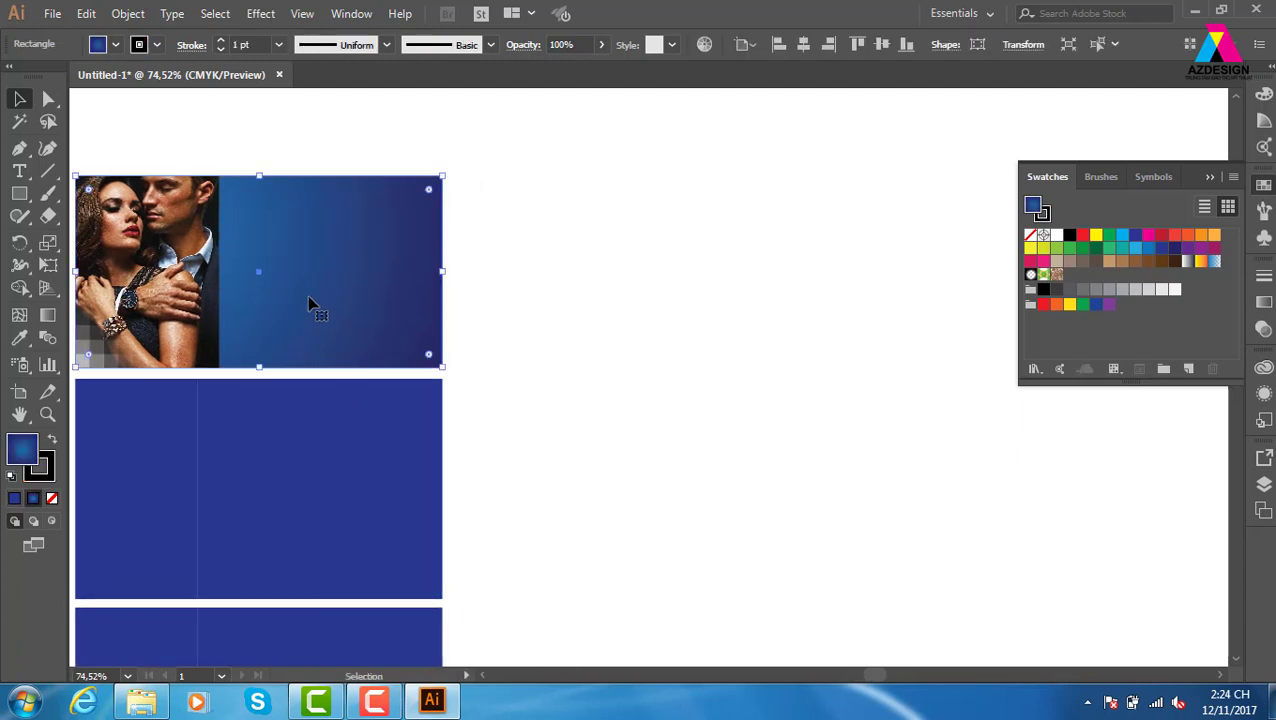
drag(309, 305, 826, 369)
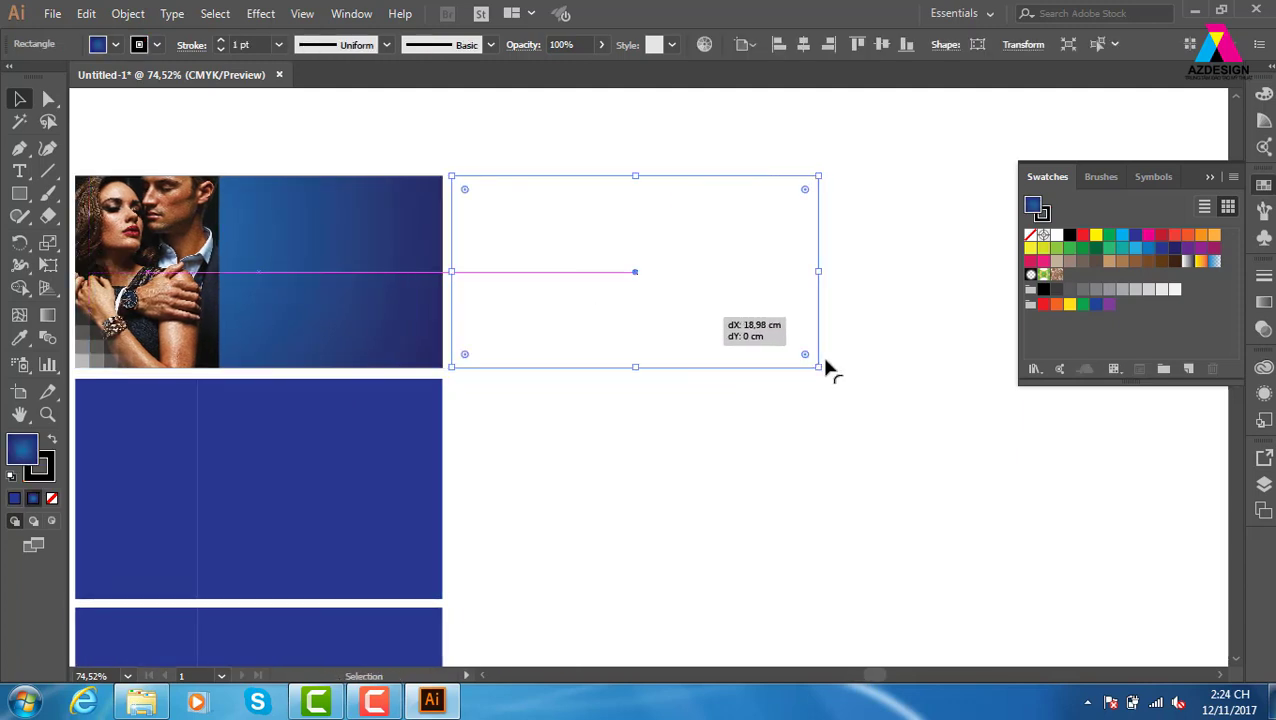
click(888, 380)
key(ctrl+plus)
key(ctrl+plus)
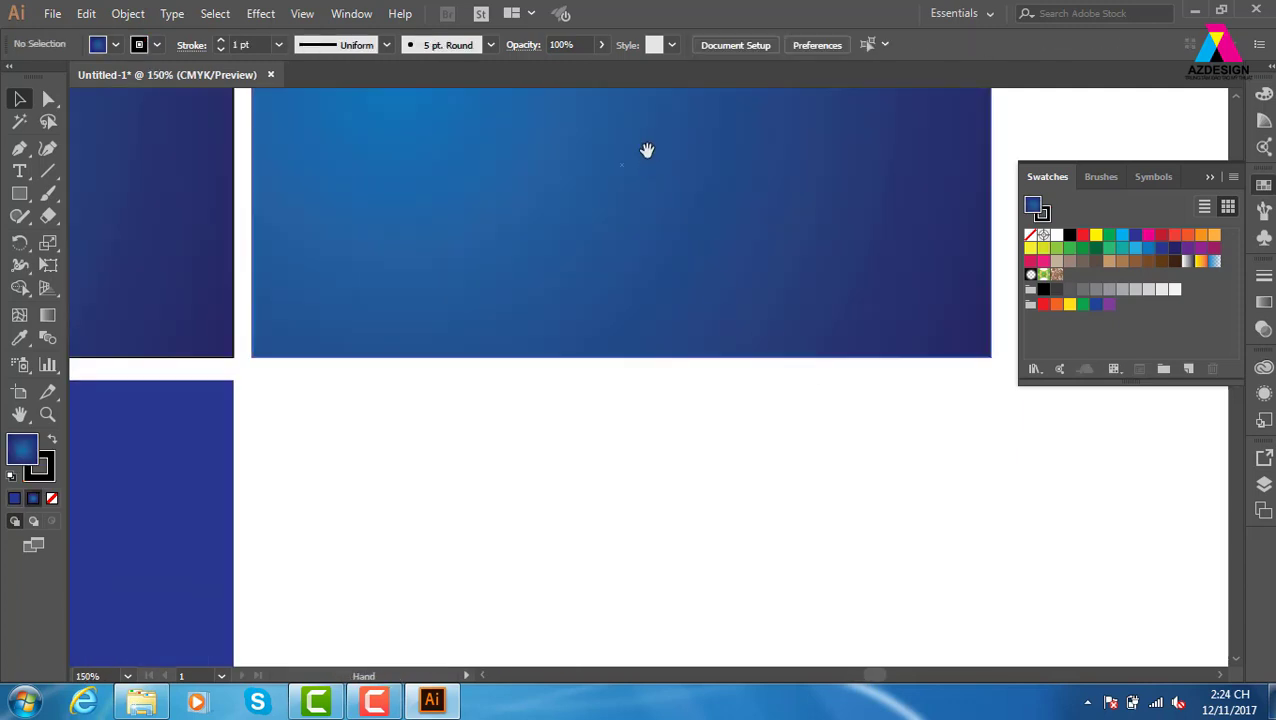
drag(647, 150, 672, 305)
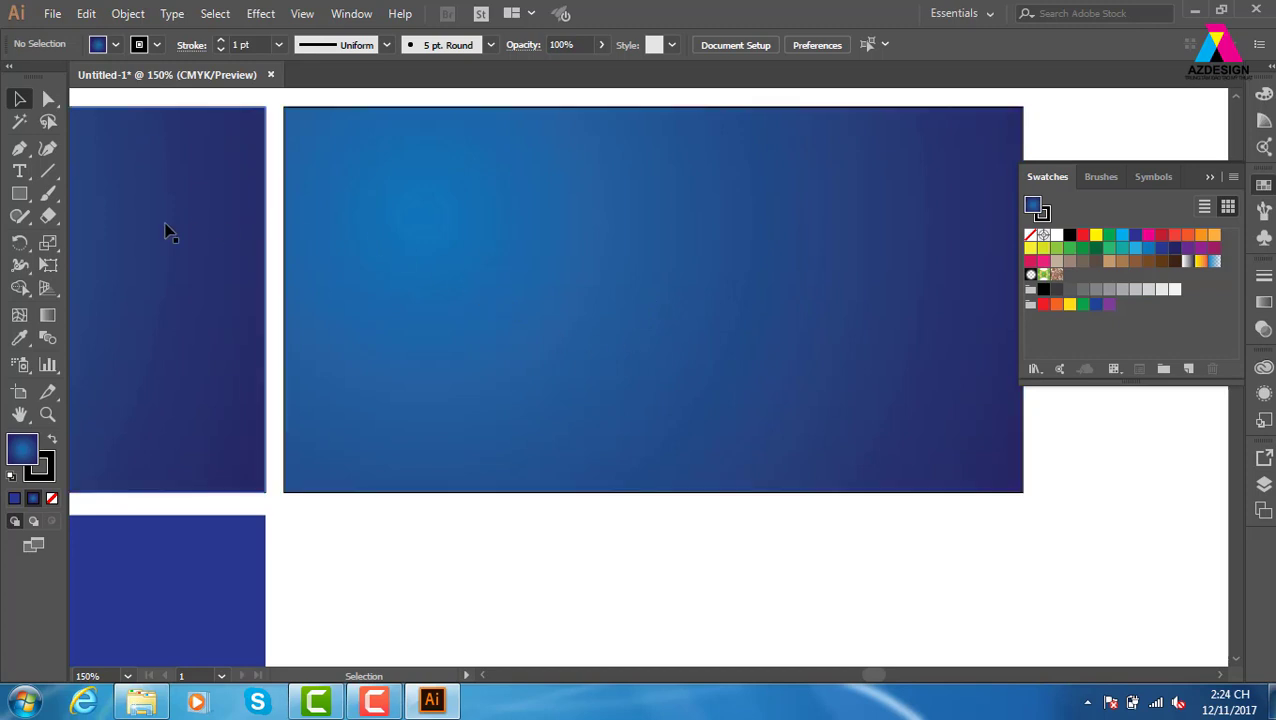
- Draw a roughly 9.3 cm square over the blue card's left side and fill it white
click(19, 194)
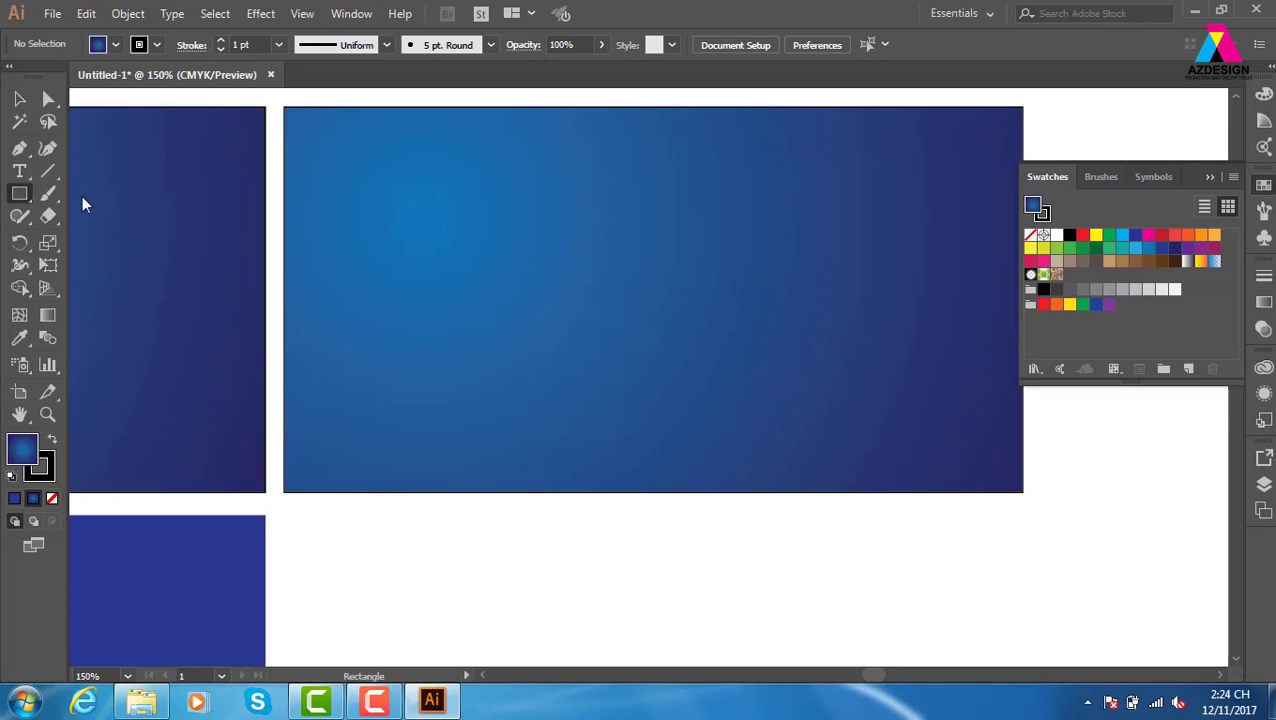
drag(293, 112, 782, 480)
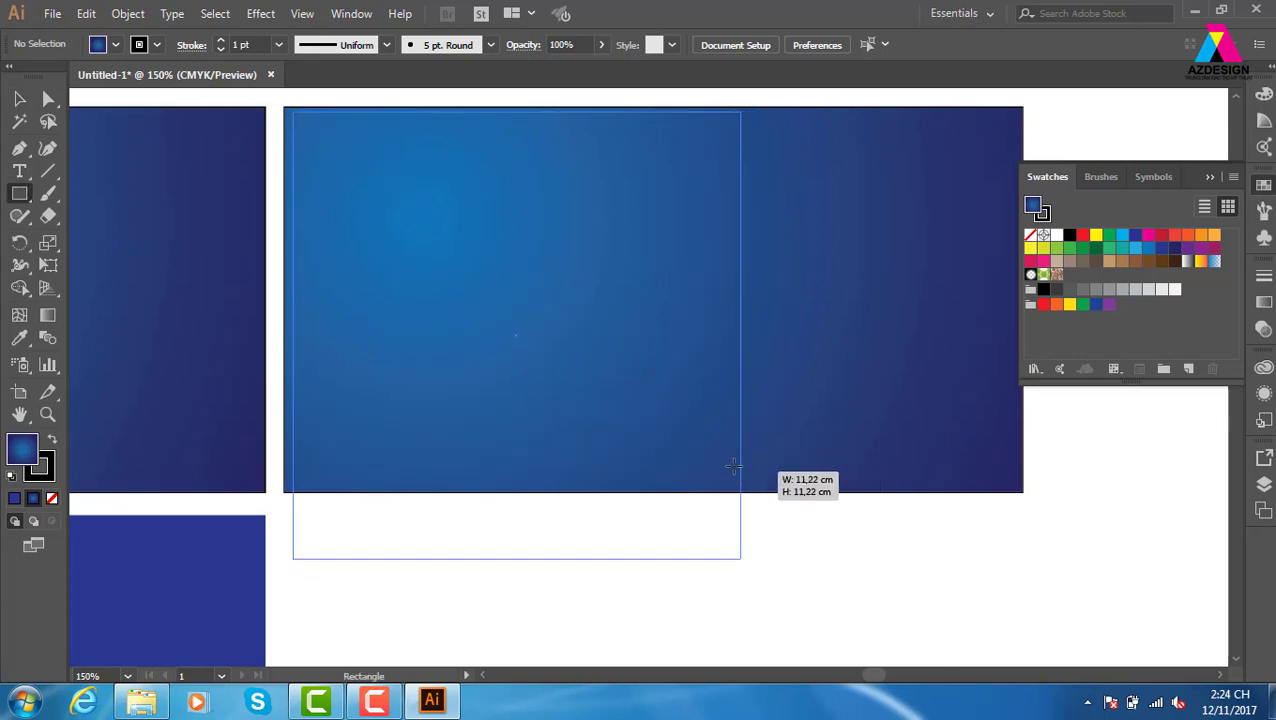
drag(781, 480, 658, 401)
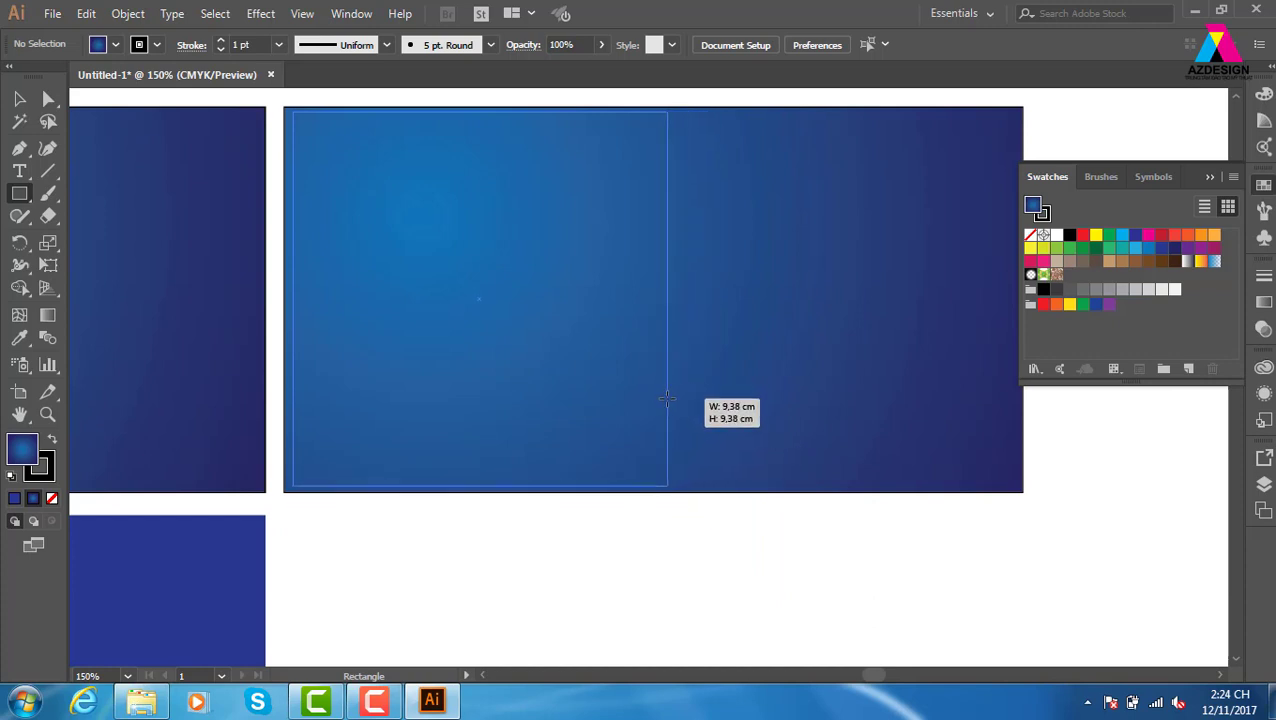
drag(662, 261, 662, 261)
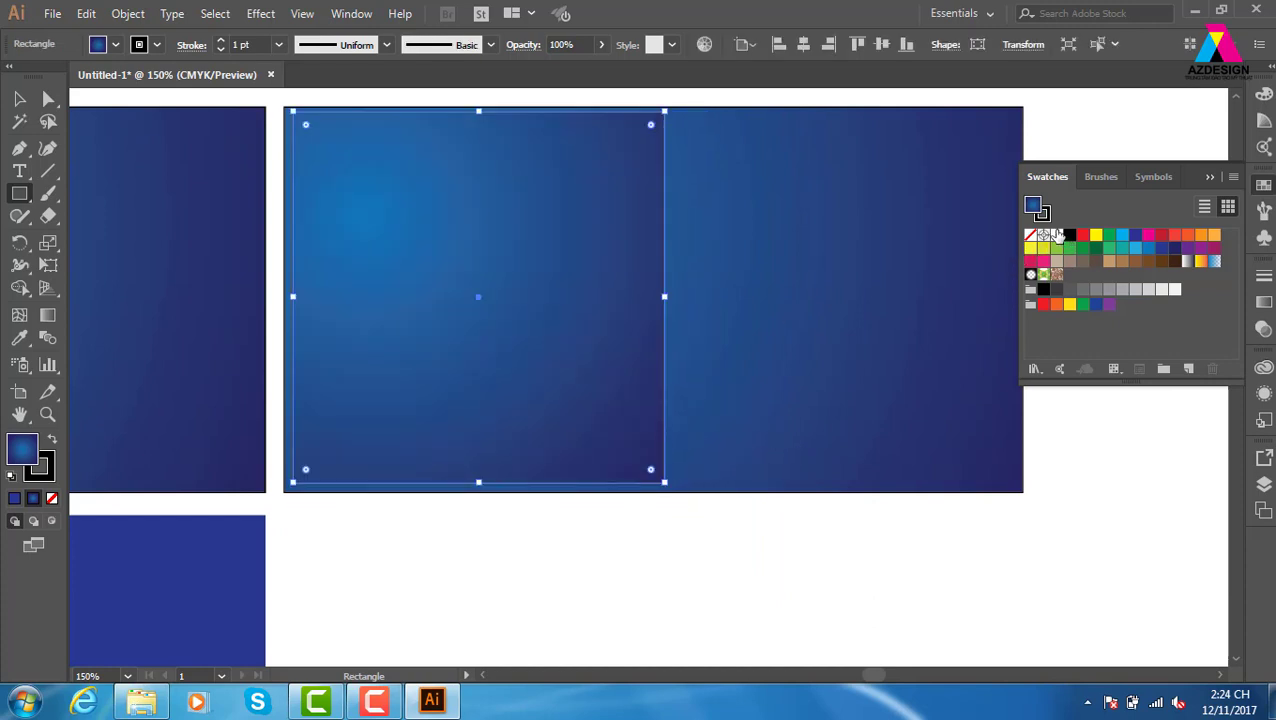
click(19, 99)
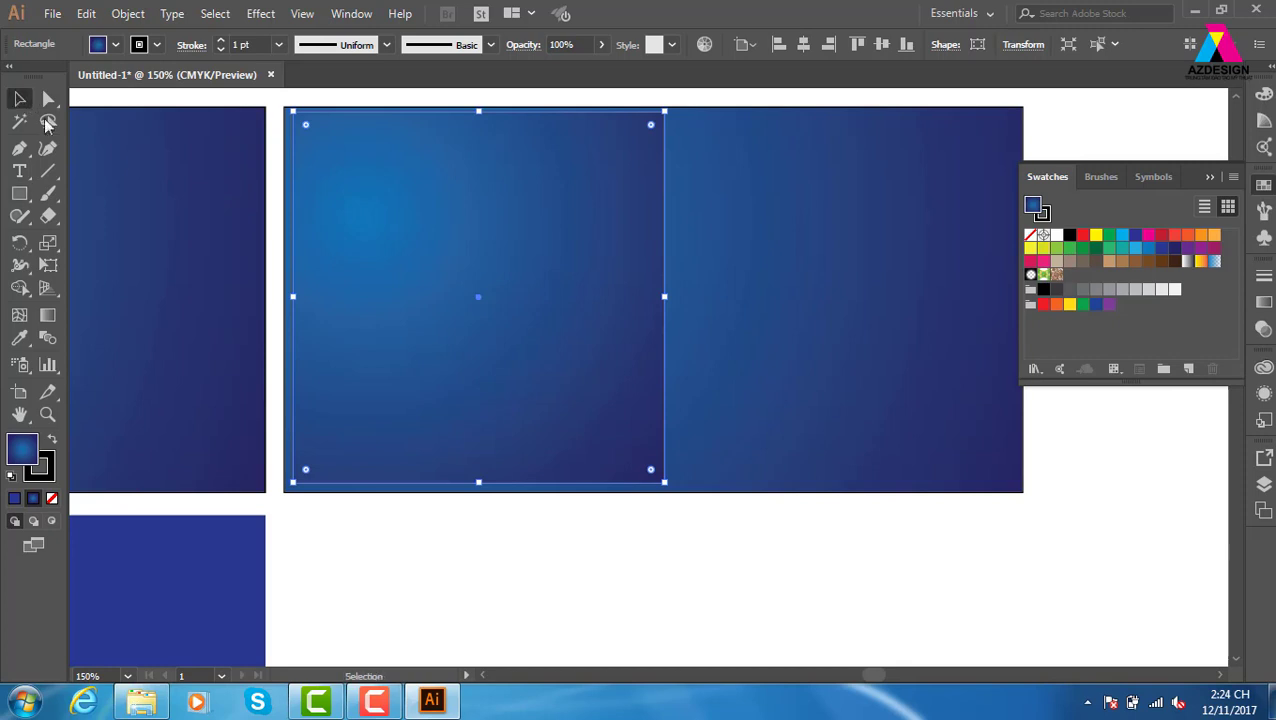
click(1057, 236)
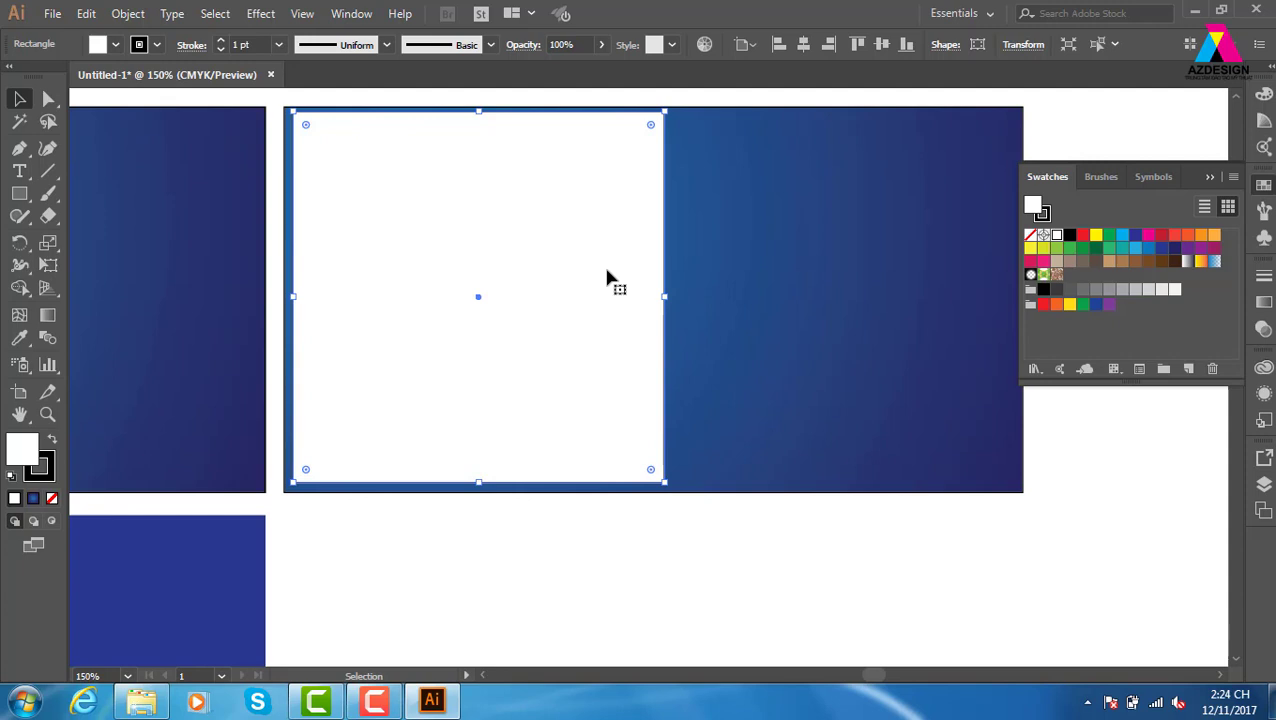
click(128, 13)
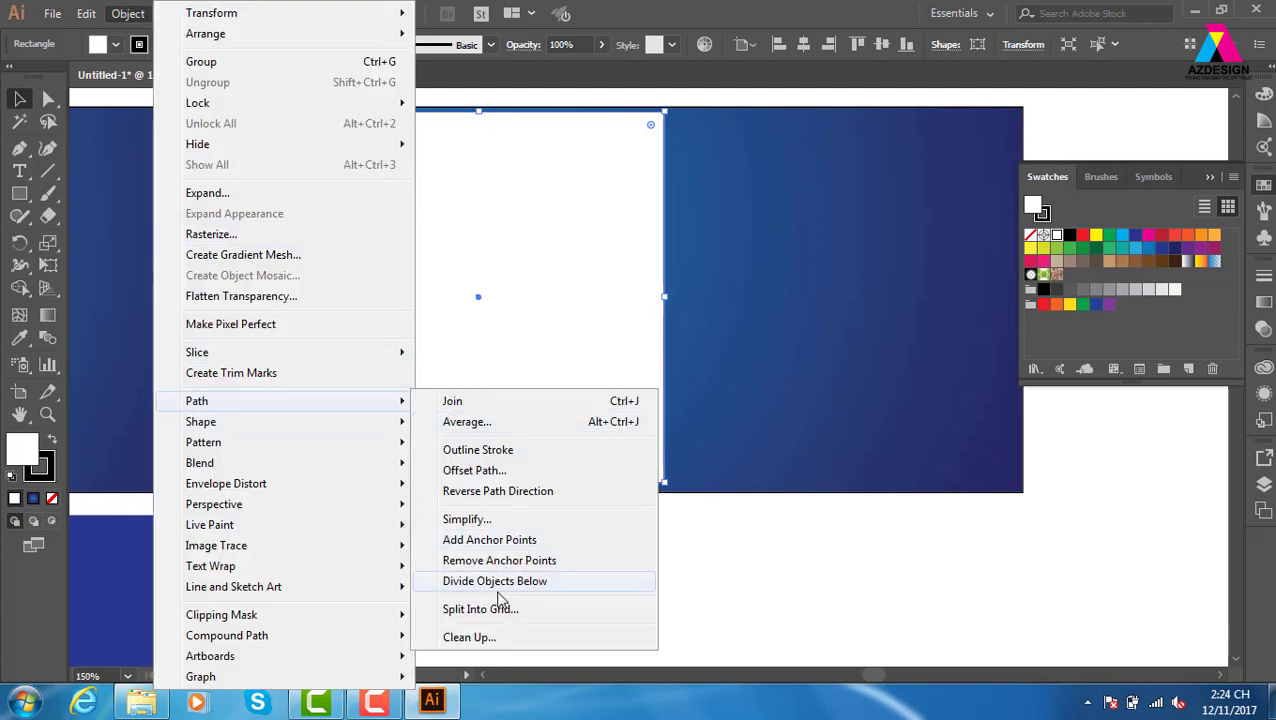
mouse_move(197, 401)
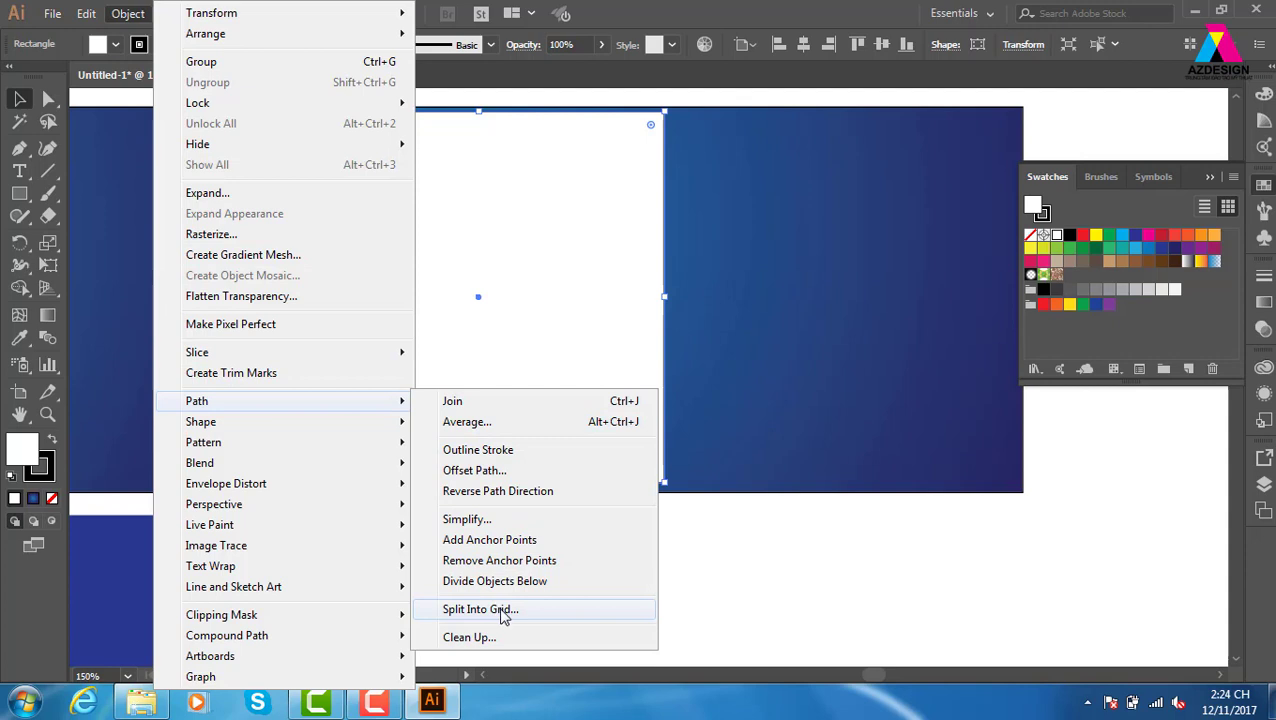
- Use Split Into Grid with 5 rows, 5 columns and 0,1 cm gutters on the white square
click(503, 613)
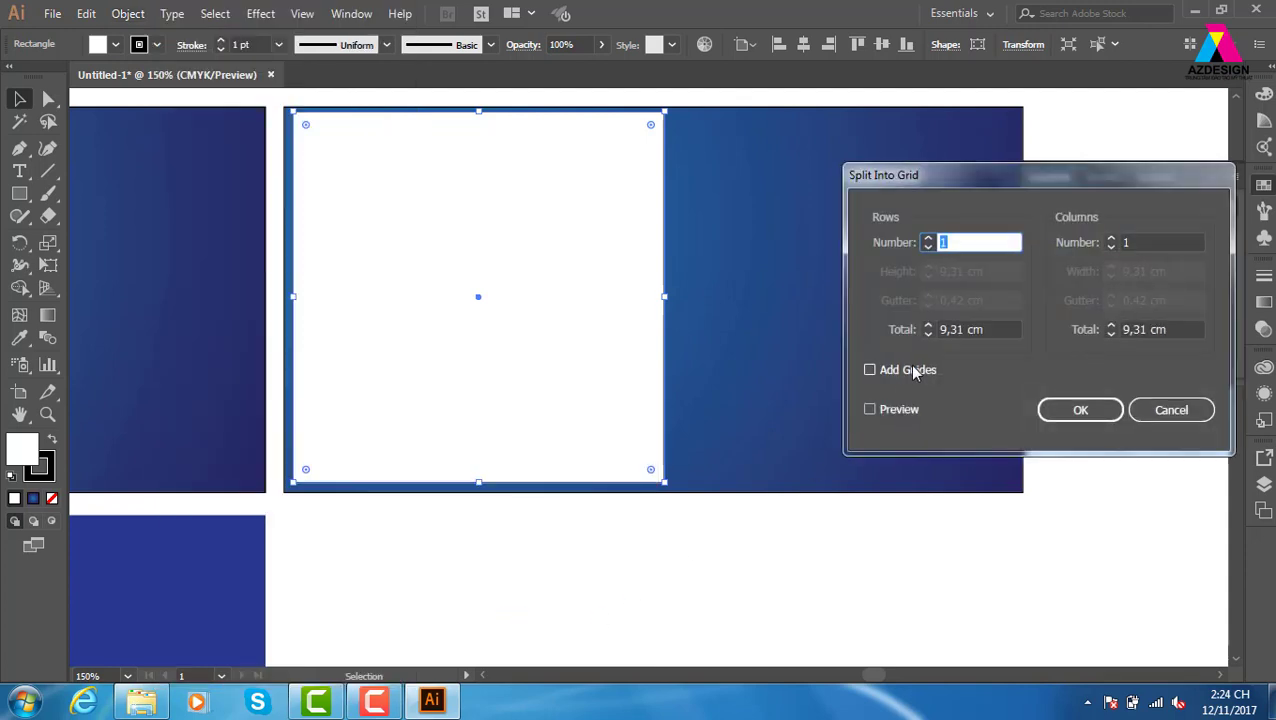
click(874, 411)
click(1111, 238)
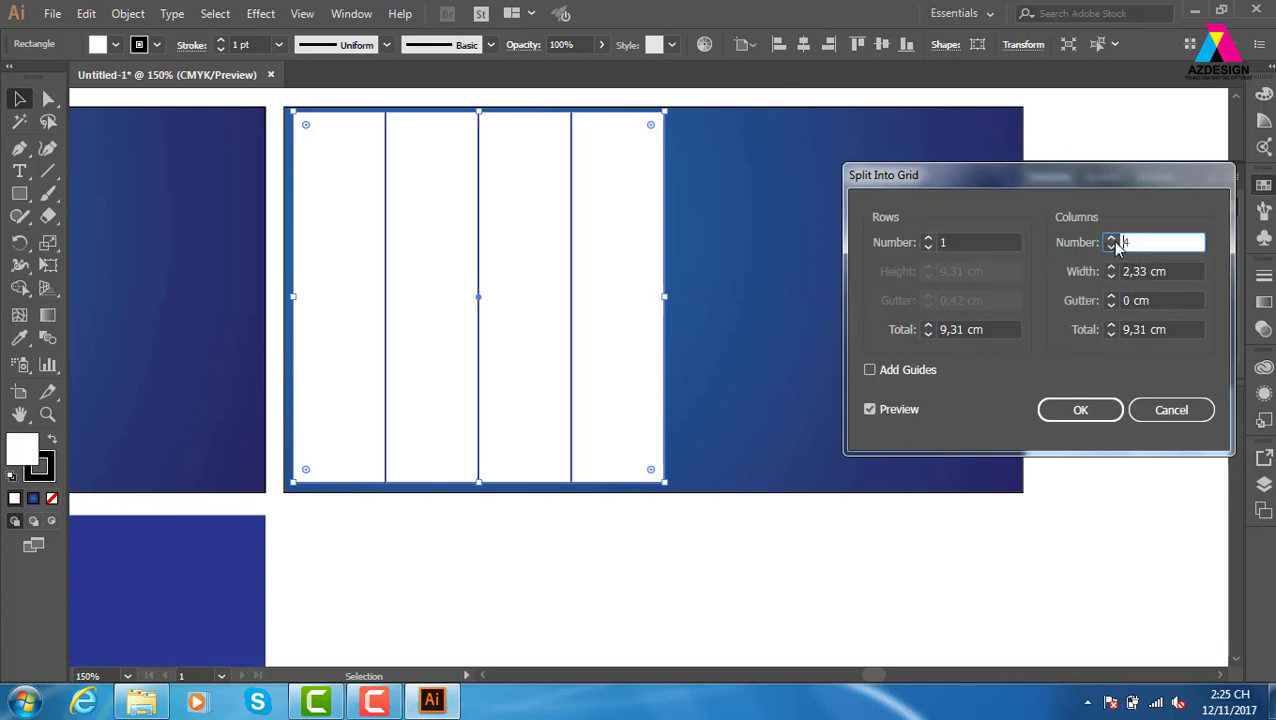
click(1111, 238)
click(928, 238)
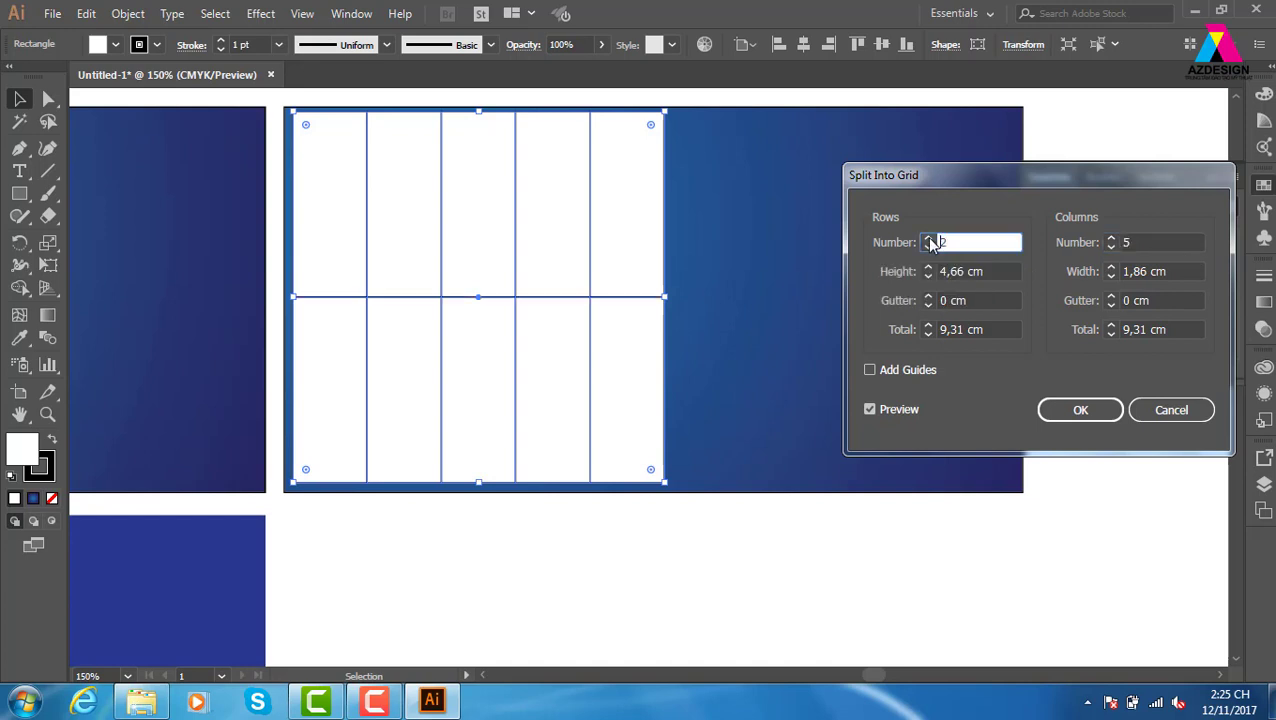
click(928, 238)
text(5)
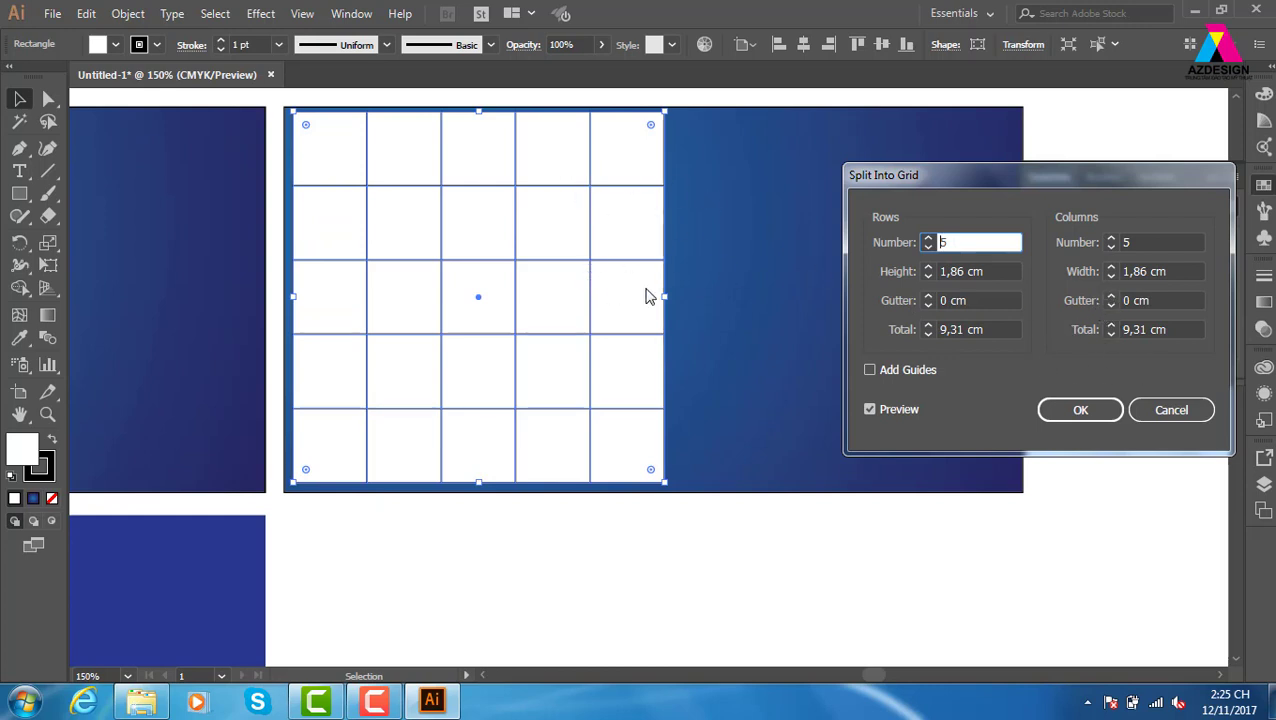
click(1111, 297)
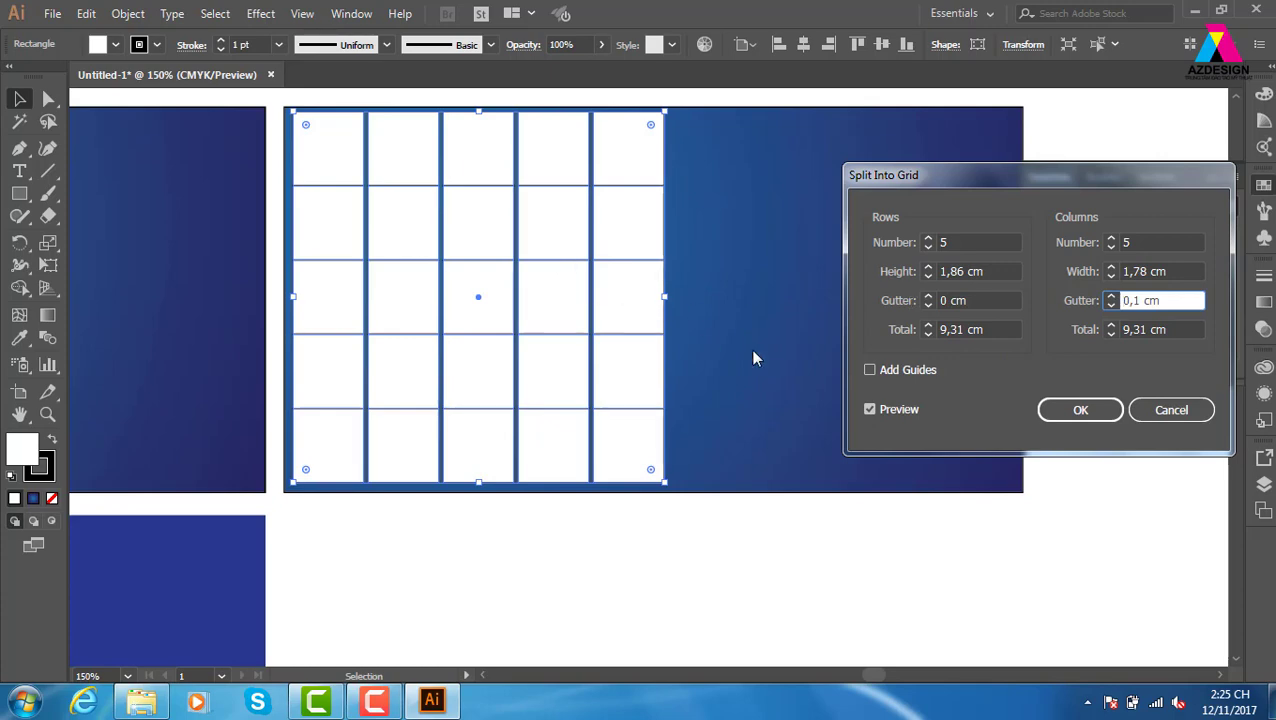
click(928, 297)
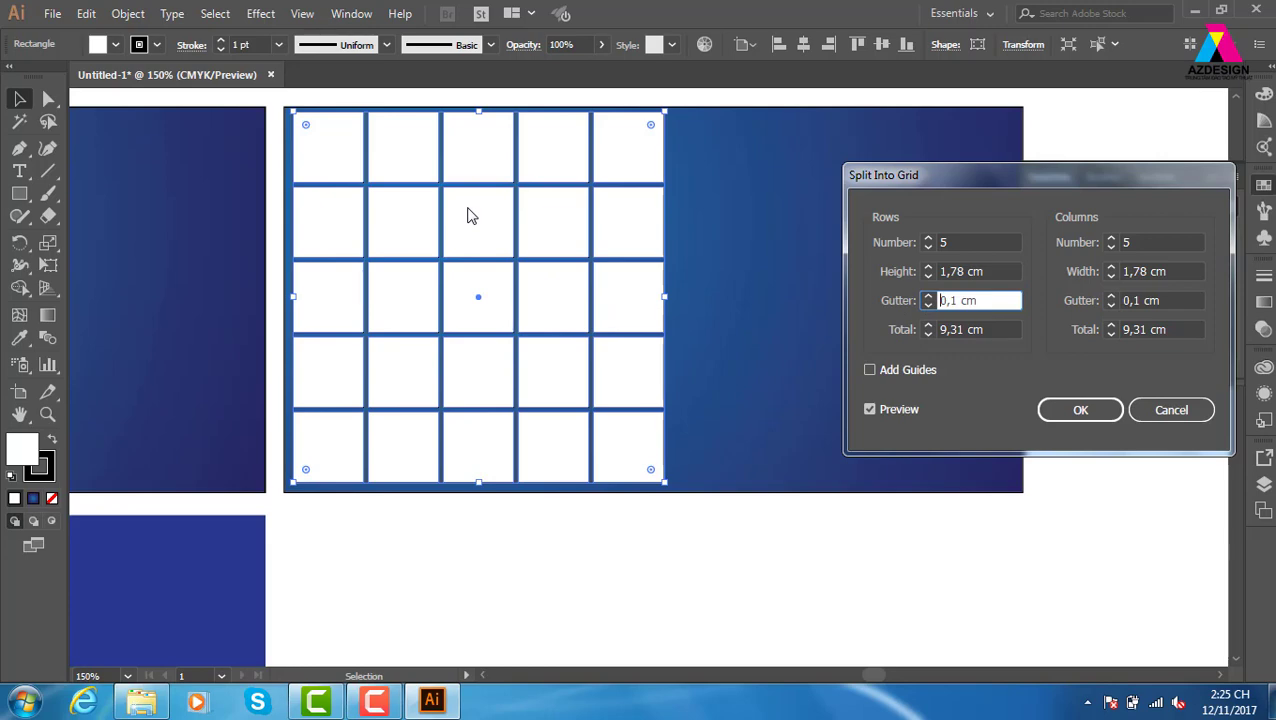
click(1072, 410)
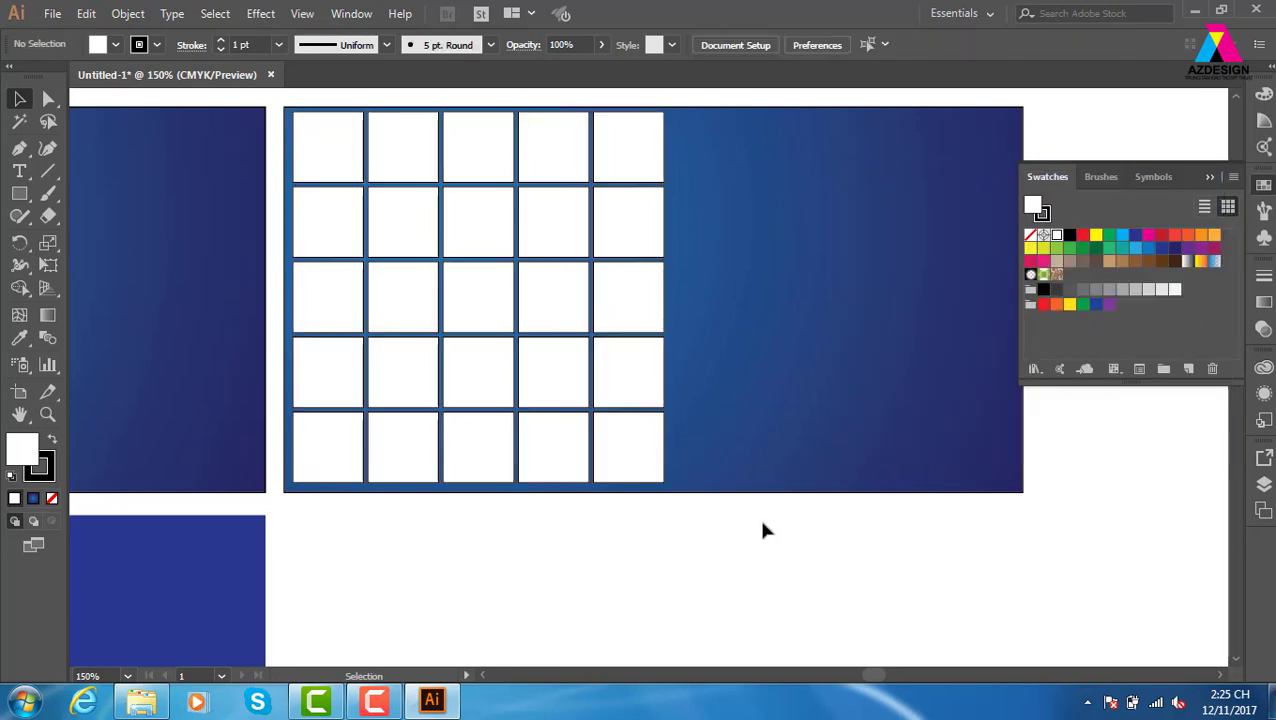
- Delete four tiles: bottom-right, row 1 column 4, row 5 column 3, row 3 column 5
click(652, 485)
key(Delete)
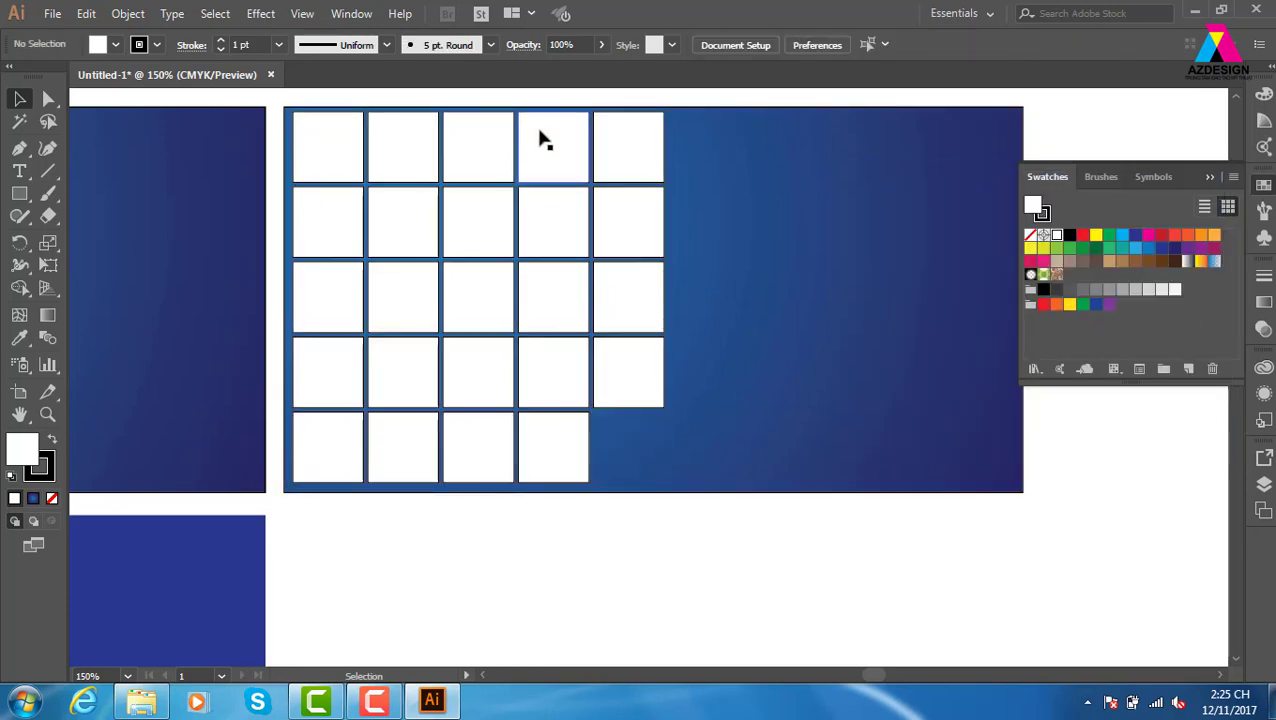
click(541, 140)
key(Delete)
click(471, 446)
key(Delete)
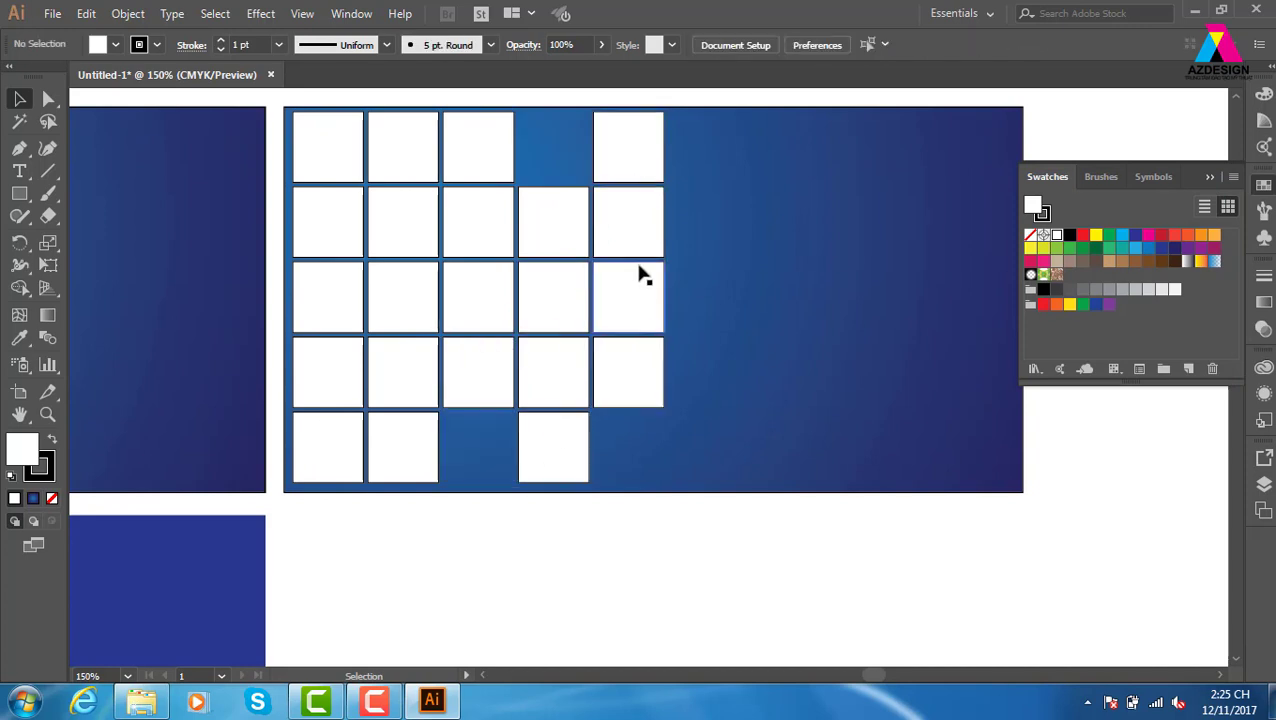
click(641, 275)
key(Delete)
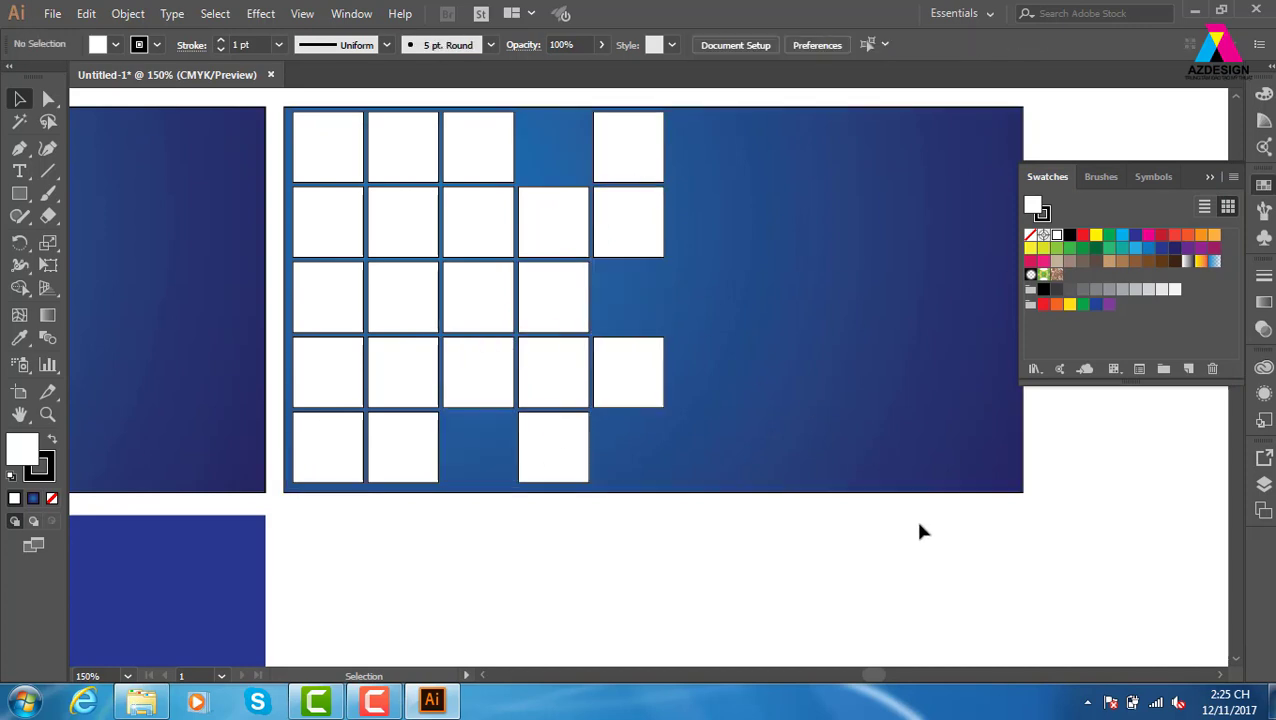
- Select only the remaining white grid tiles, without the card background
drag(286, 528, 748, 137)
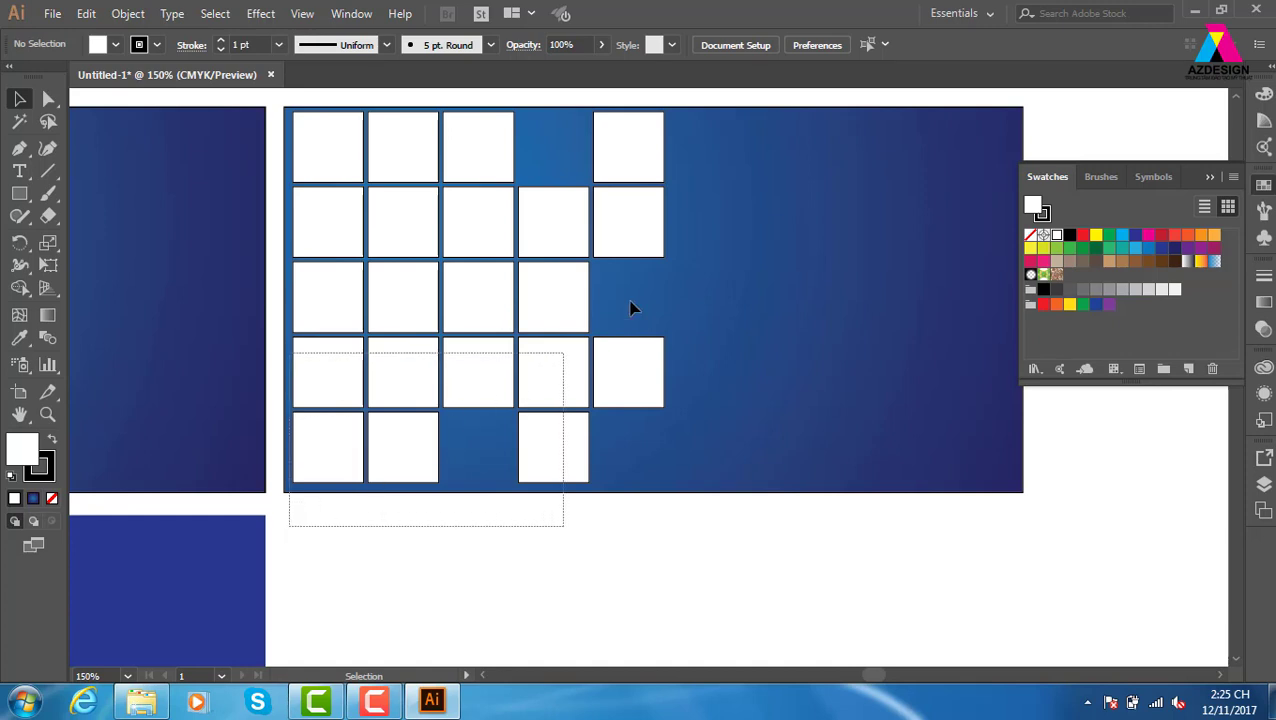
click(637, 218)
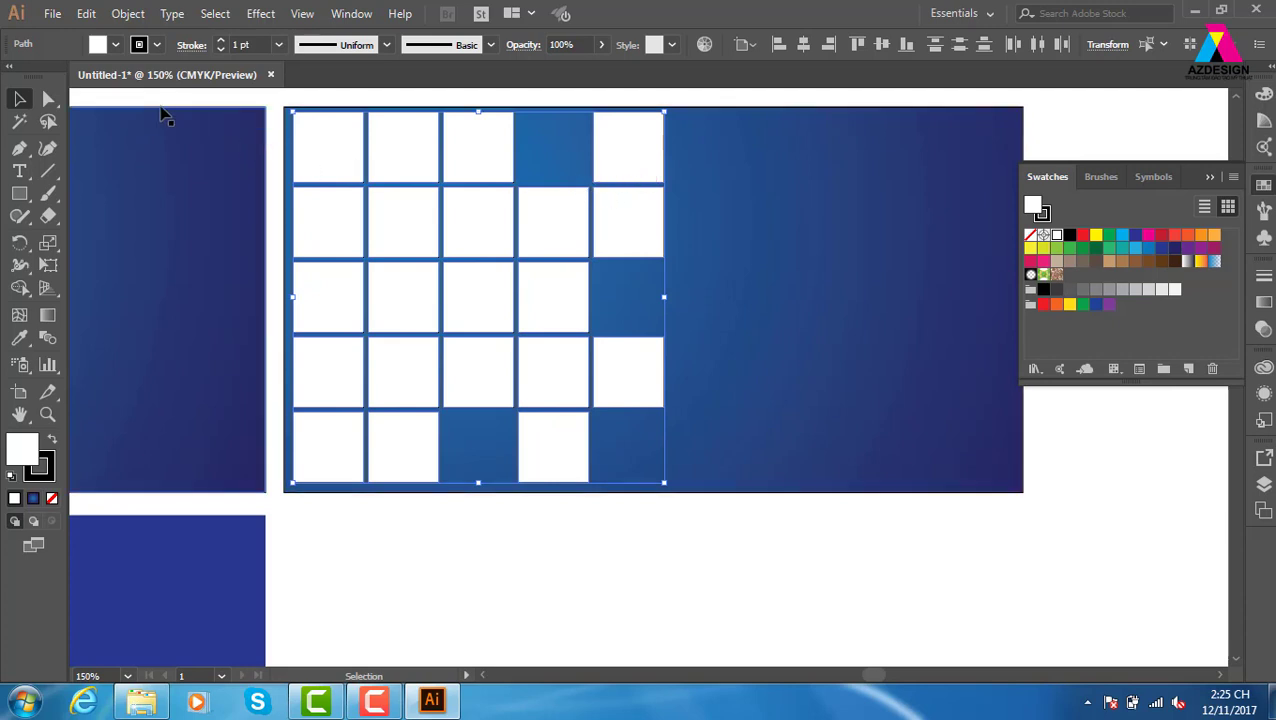
click(137, 17)
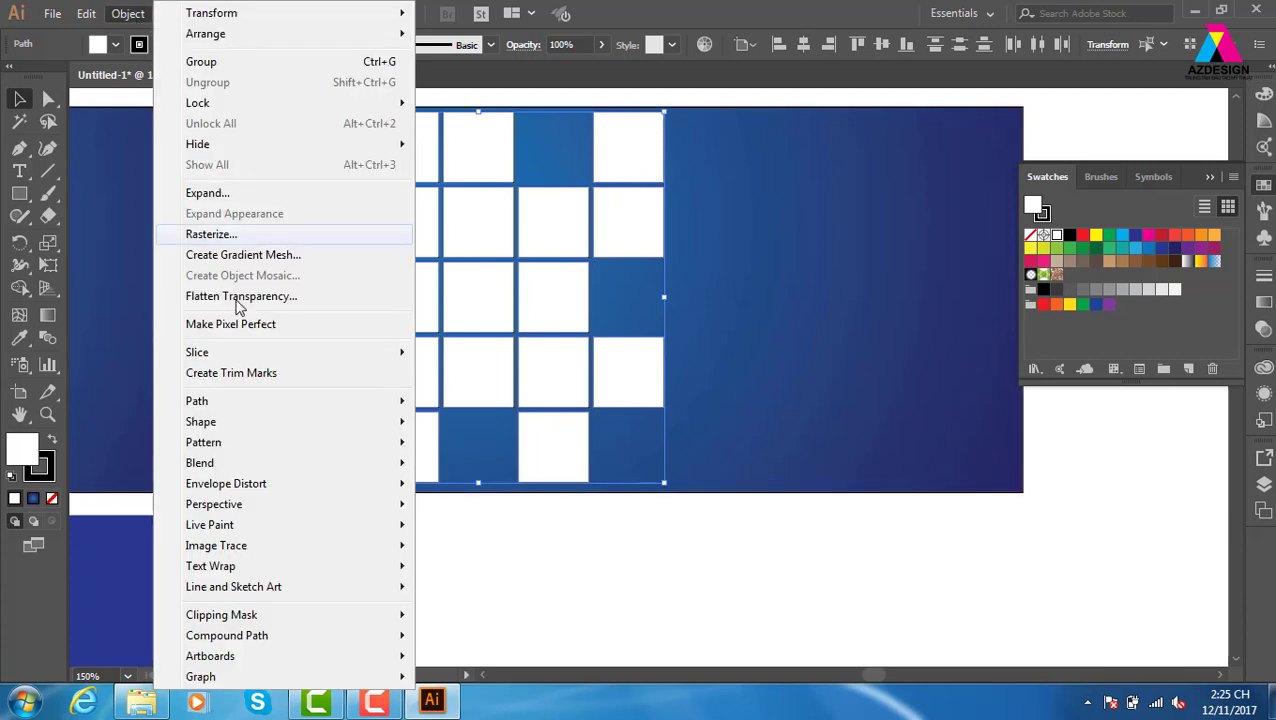
mouse_move(227, 635)
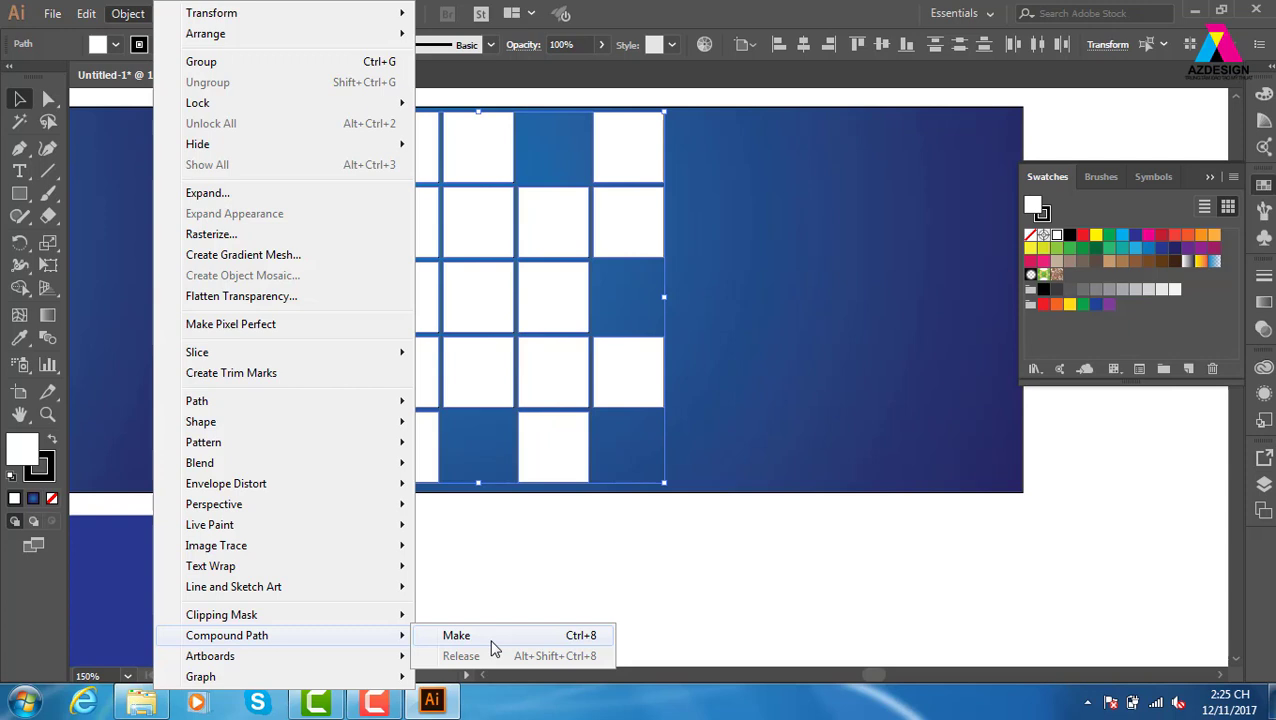
- Select the grid tiles minus the blue background and show the Pathfinder panel
click(715, 618)
drag(340, 528, 750, 112)
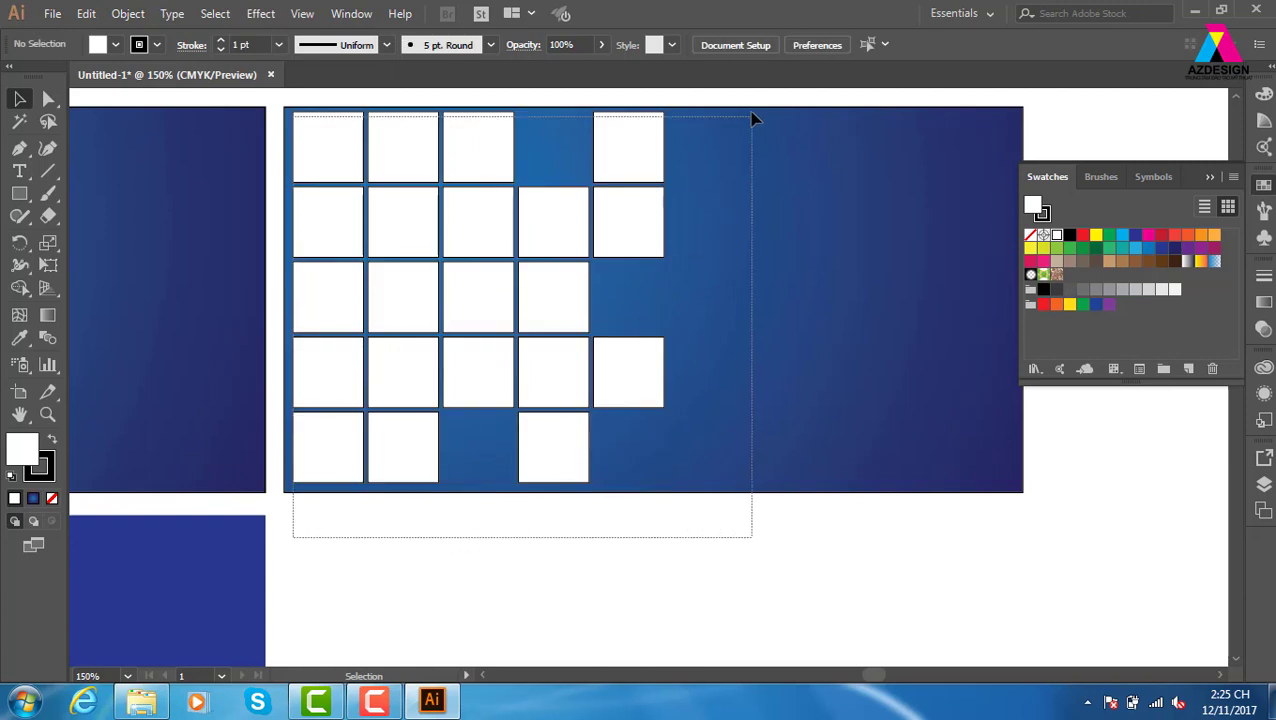
shift+click(815, 270)
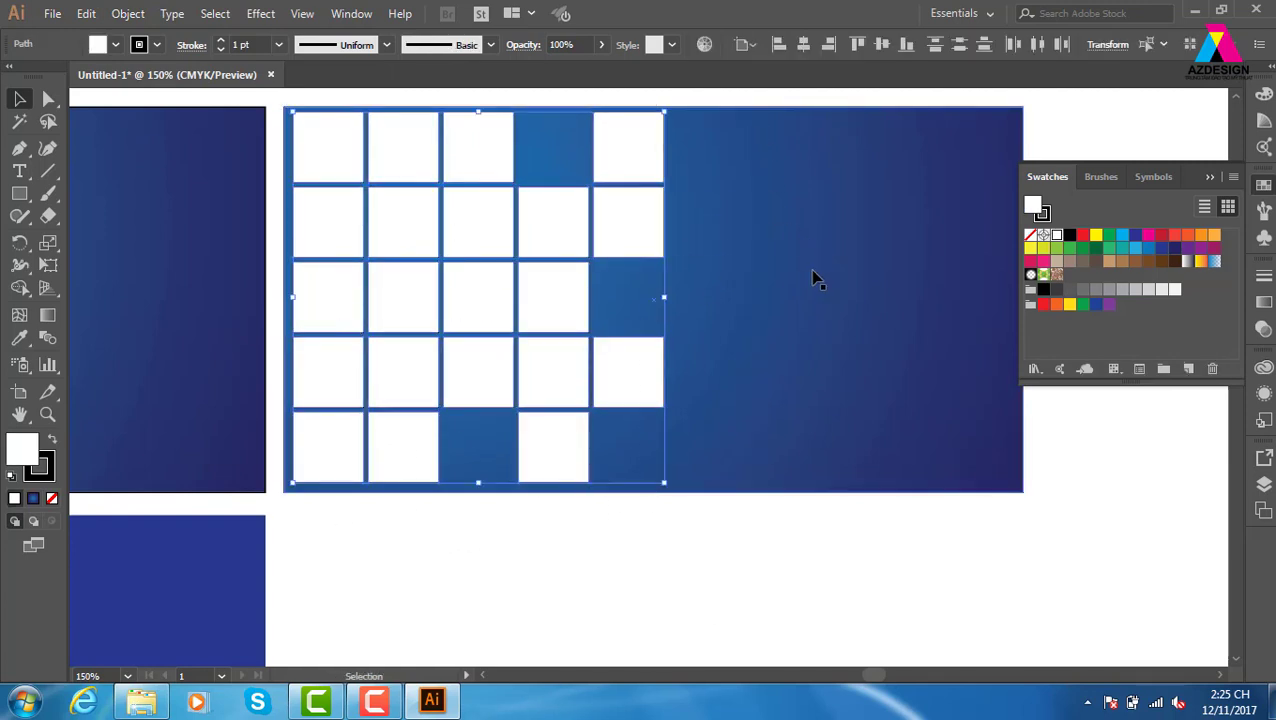
key(shift+F7)
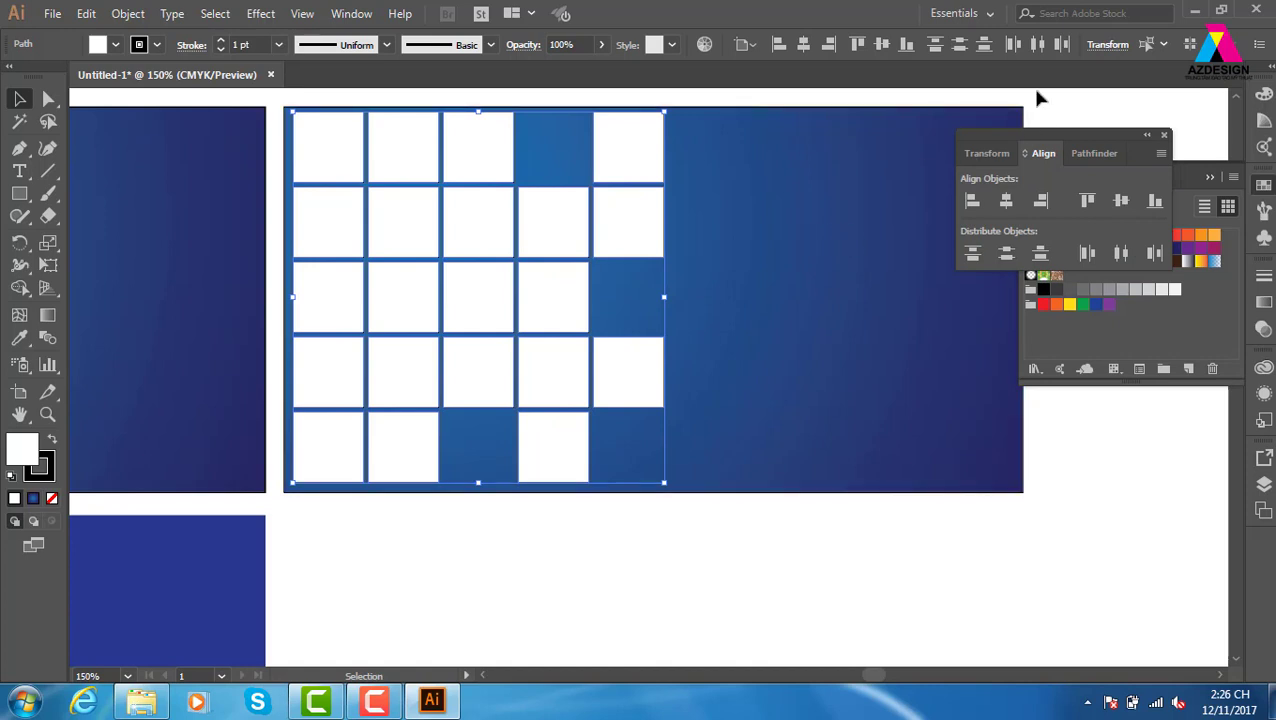
click(1089, 153)
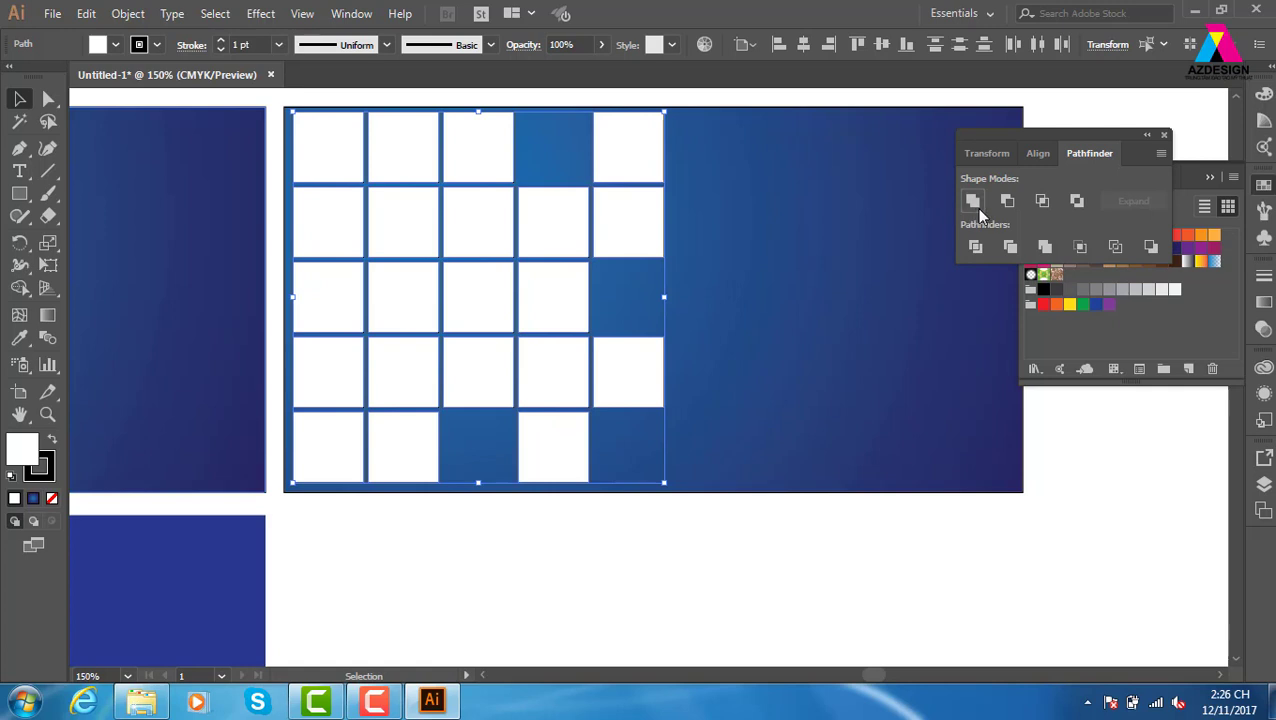
- Unite the selected grid tiles into a single shape with Pathfinder
click(979, 210)
right_click(633, 138)
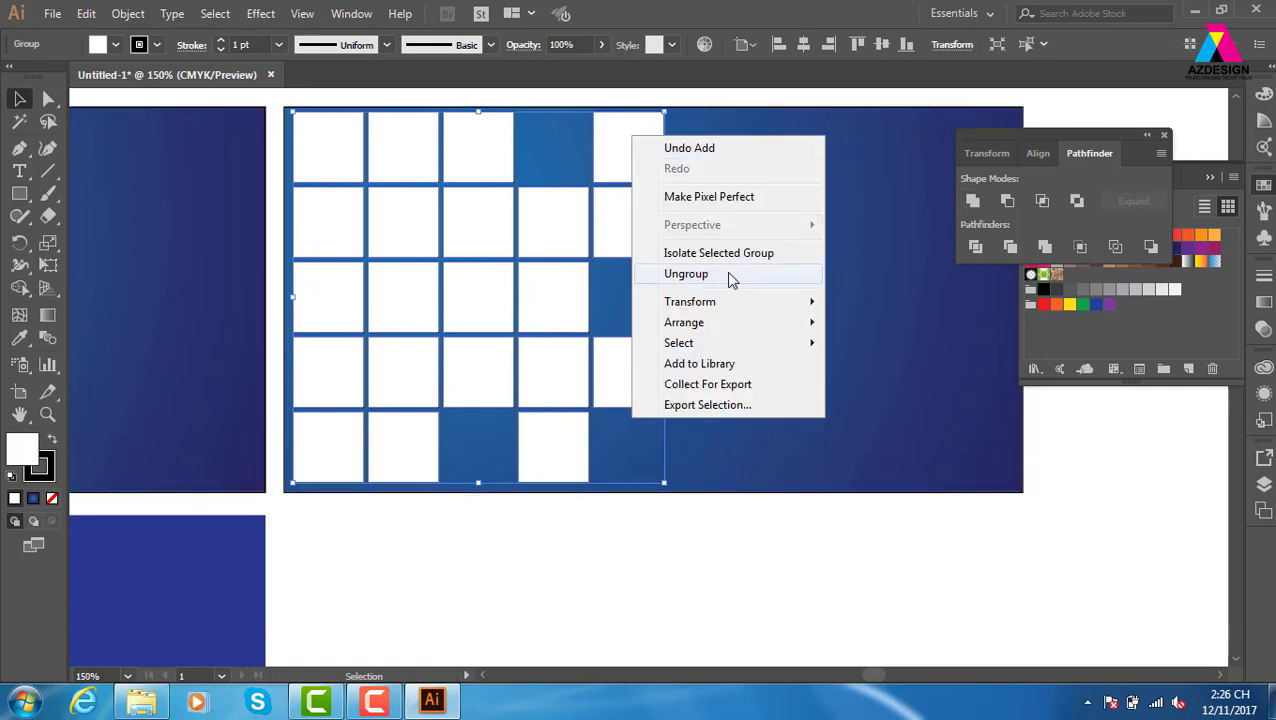
click(970, 200)
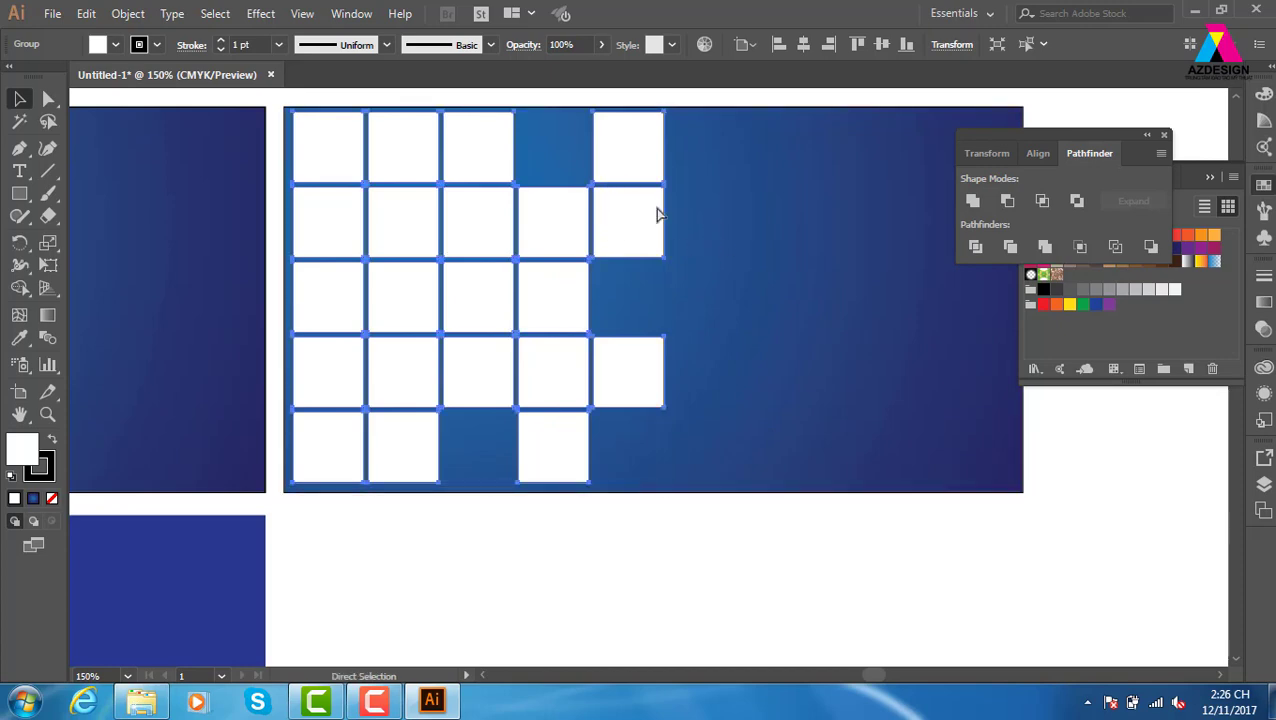
- Copy the tiled card straight down below the original, then zoom back to 150%
key(ctrl+minus)
key(ctrl+minus)
click(702, 219)
mouse_move(644, 233)
mouse_down()
mouse_move(482, 191)
mouse_move(699, 429)
mouse_up()
mouse_move(601, 319)
mouse_down()
mouse_move(688, 413)
mouse_move(837, 421)
mouse_up()
click(845, 412)
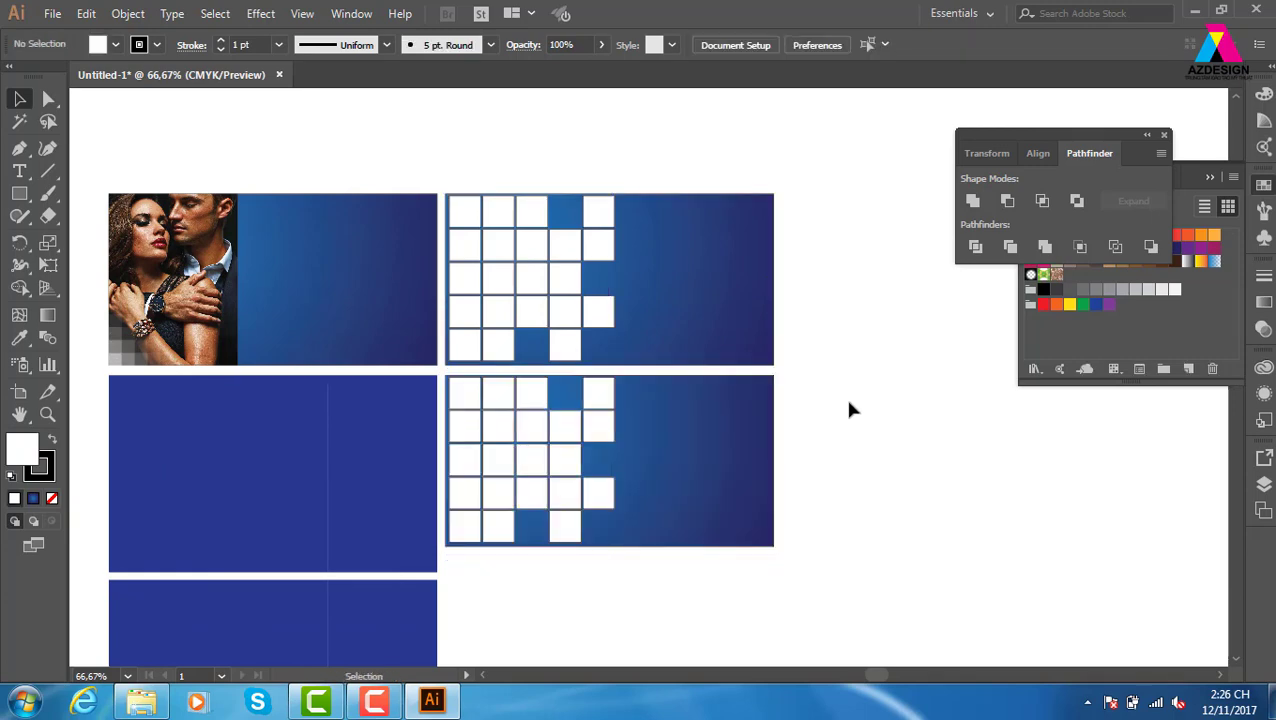
key(ctrl+plus)
key(ctrl+plus)
scroll(640, 371, up, 3)
scroll(640, 371, left, 3)
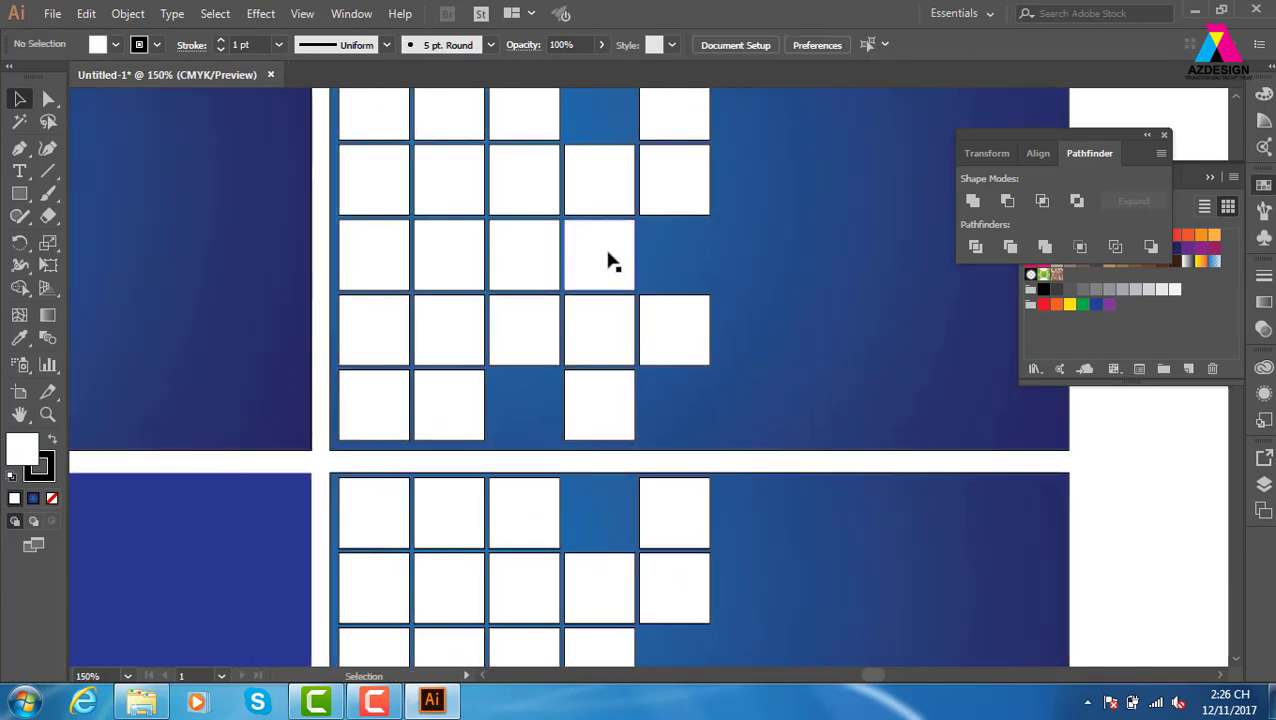
- Make the top card's tile grid a single compound path (Ctrl+8)
click(607, 262)
click(128, 13)
mouse_move(227, 635)
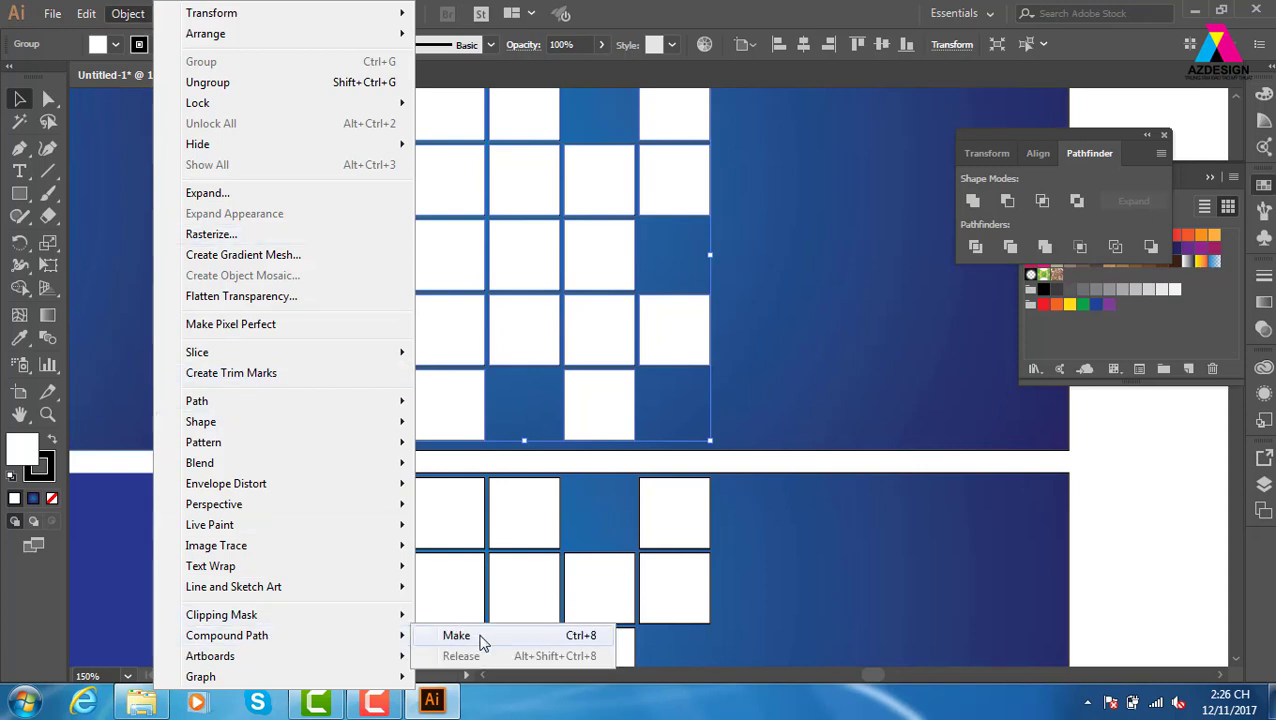
click(478, 638)
drag(570, 185, 574, 267)
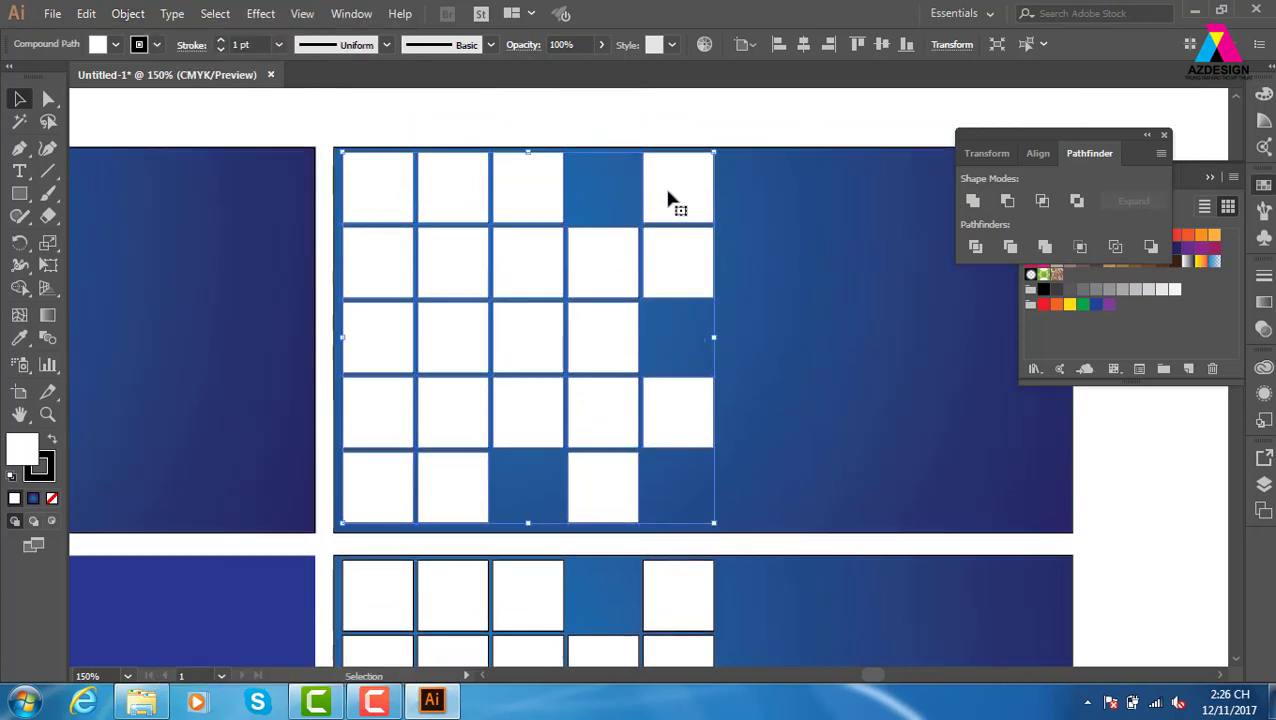
click(52, 14)
mouse_move(85, 346)
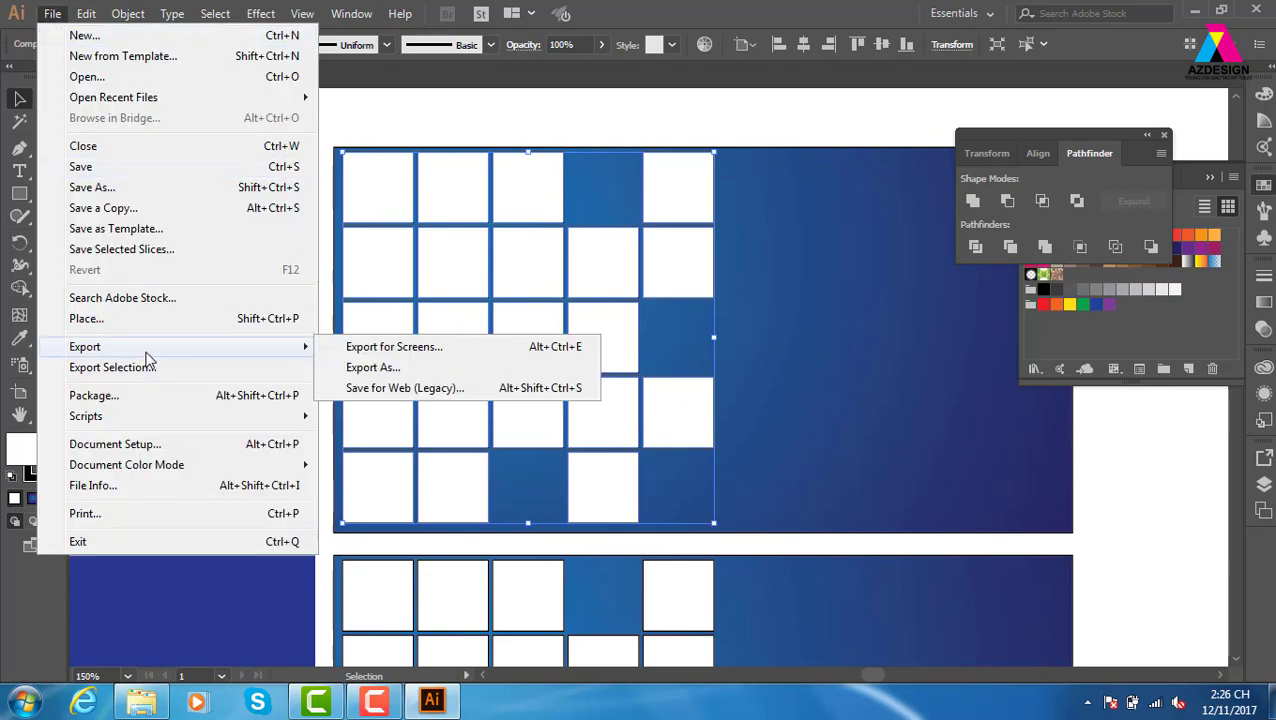
- Place the cake photo 90 from the thuvienanh > banhngot folder
click(155, 320)
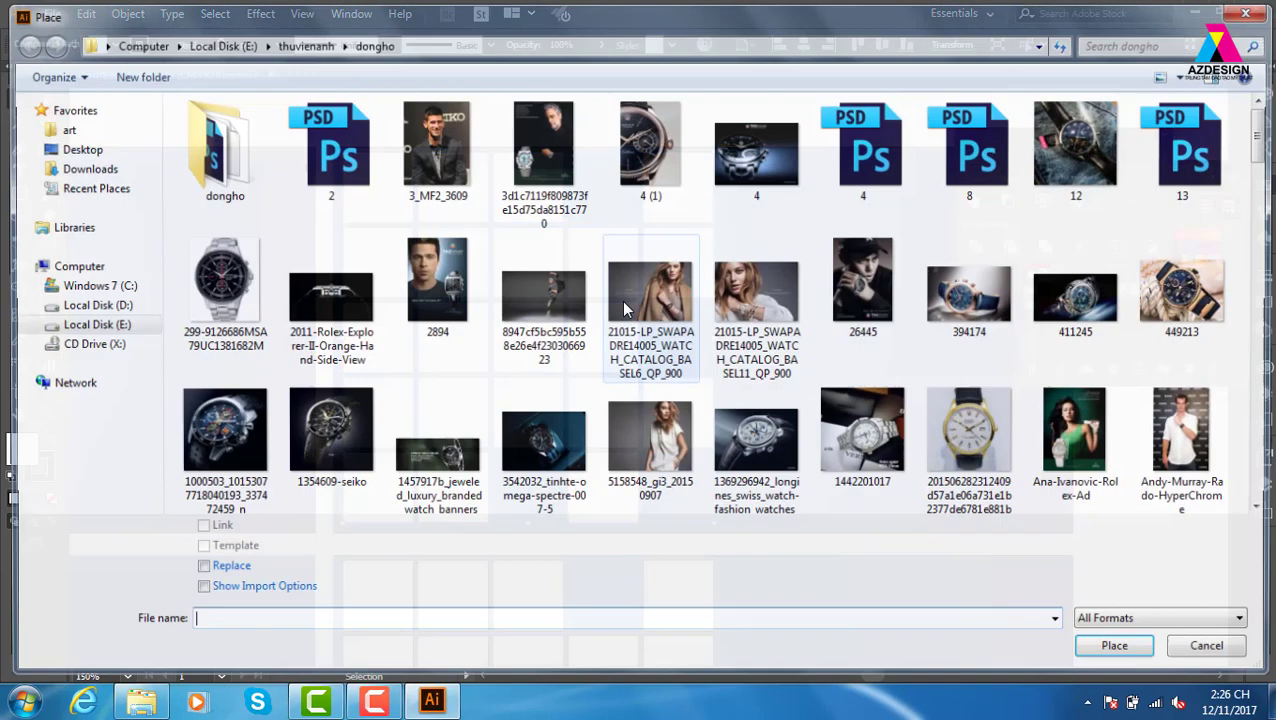
scroll(1267, 168, down, 1)
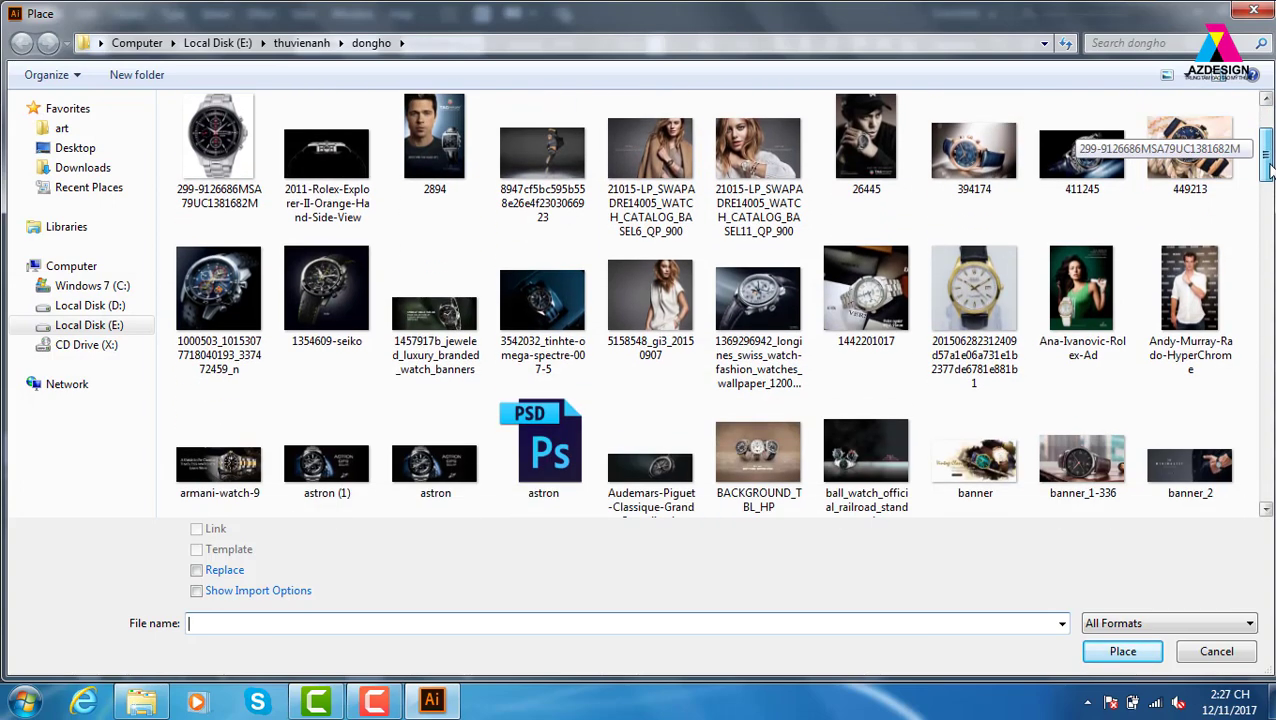
scroll(1267, 168, down, 2)
scroll(1260, 170, up, 2)
scroll(1250, 171, up, 1)
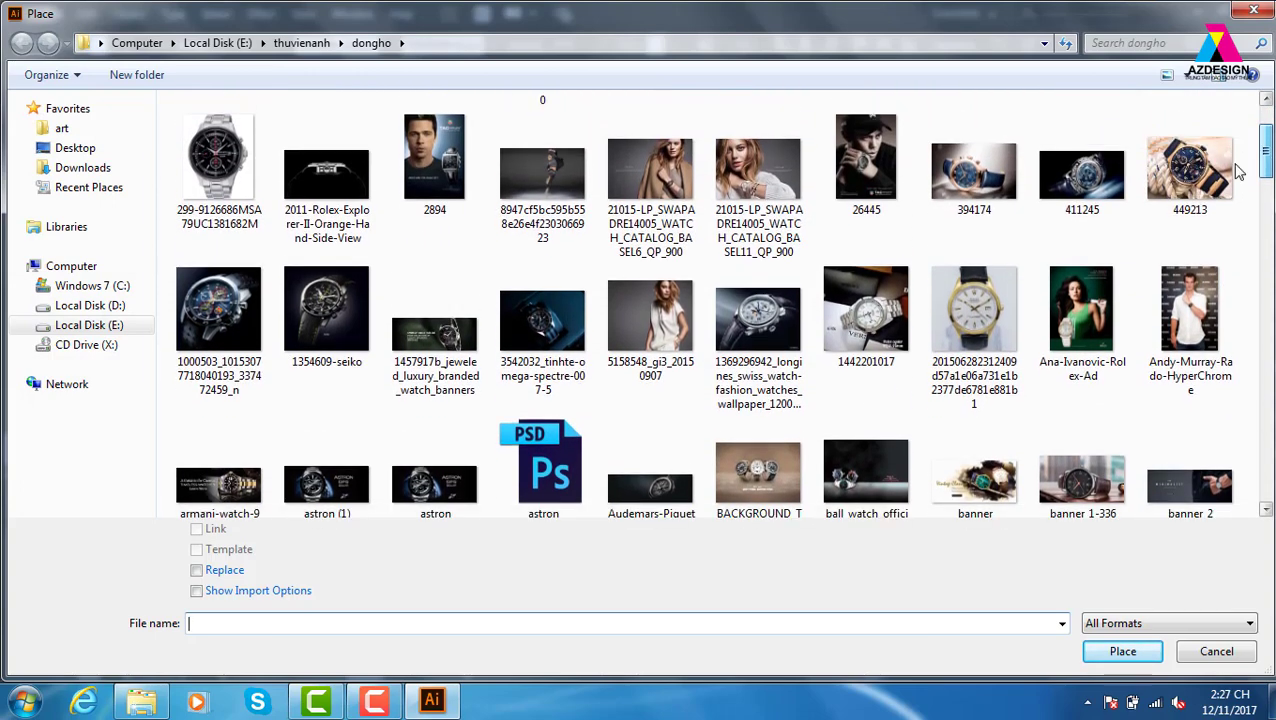
click(305, 43)
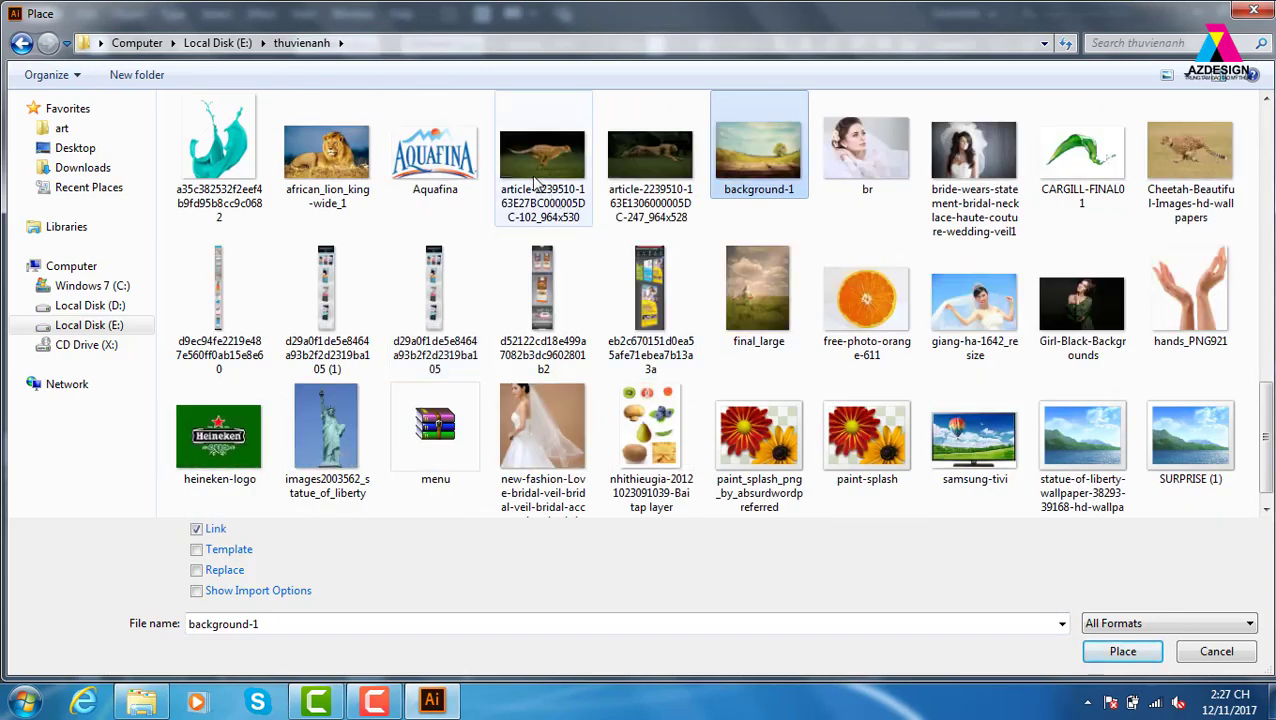
key(b)
key(b)
key(b)
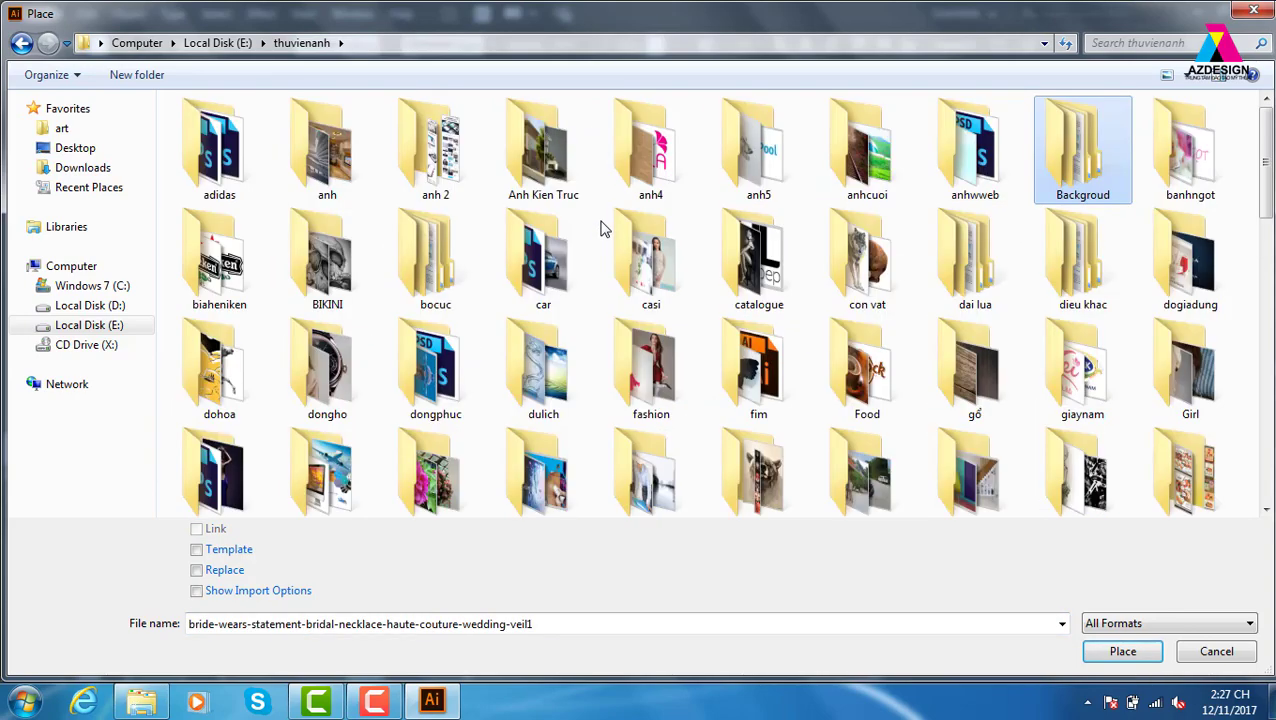
double_click(1188, 155)
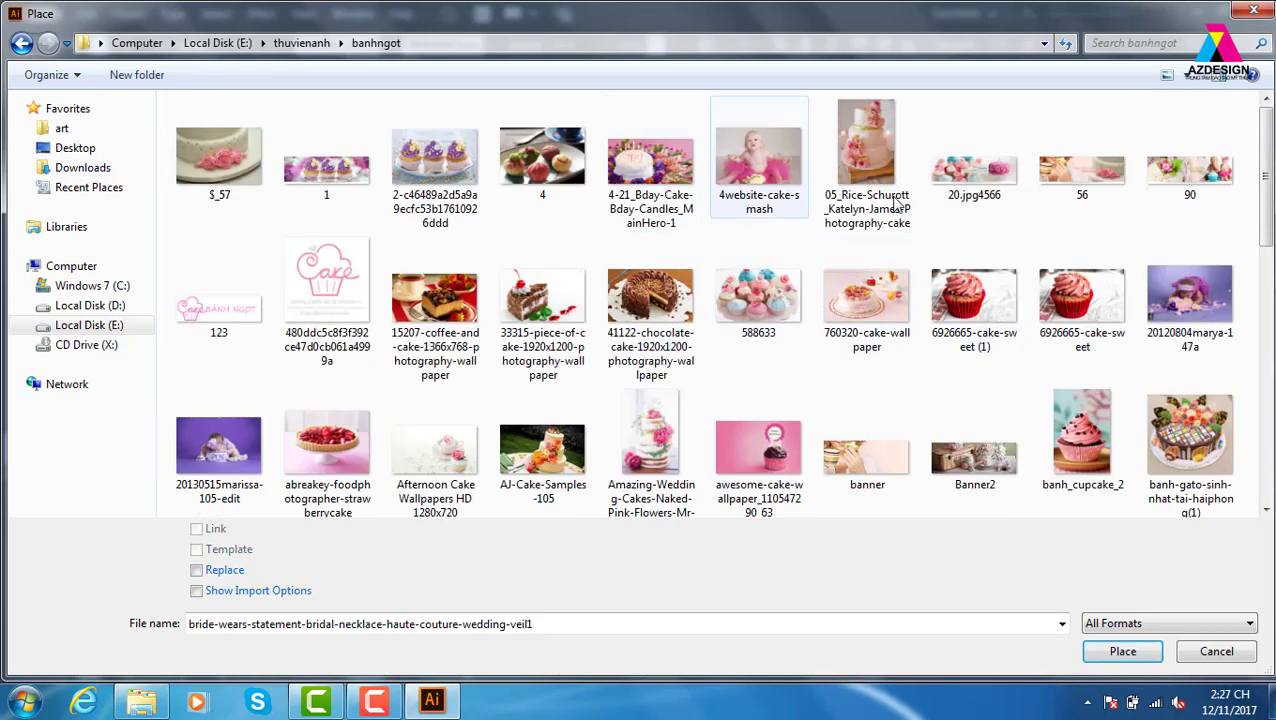
click(1173, 198)
click(1122, 651)
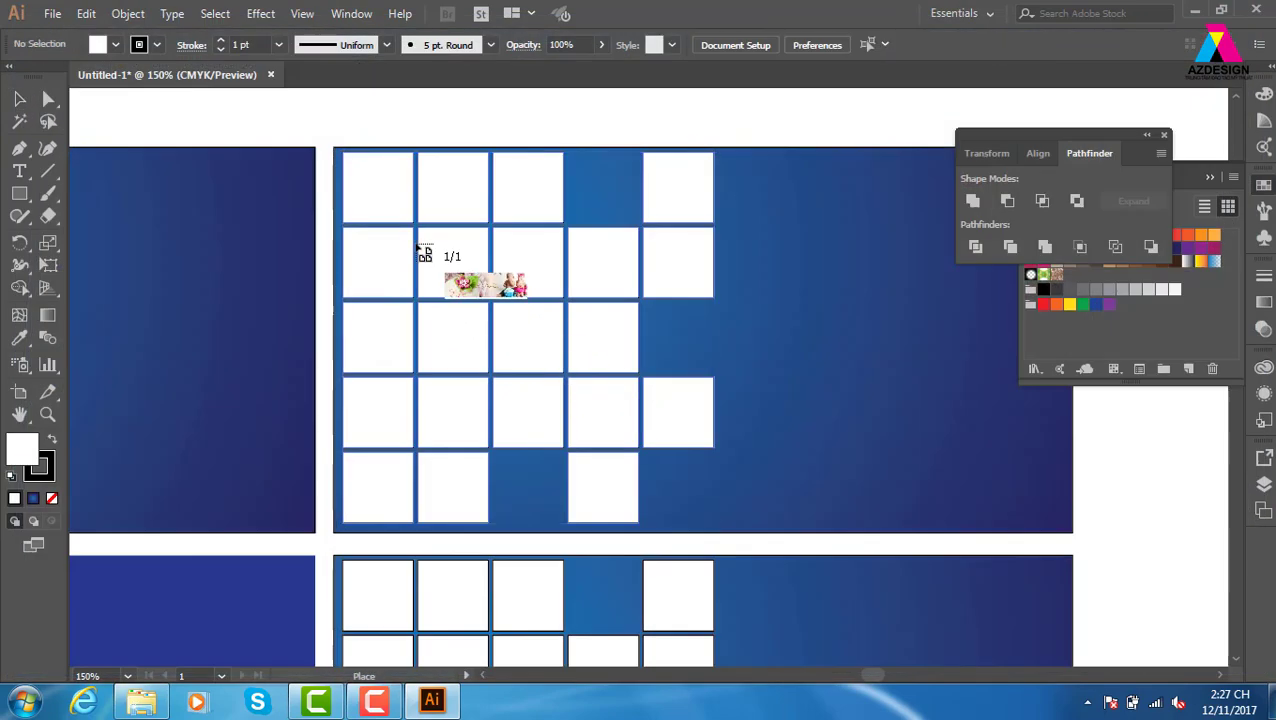
- Place the photo over the upper card, send it back, and clip it into the grid
mouse_move(336, 139)
mouse_down()
mouse_move(1210, 543)
mouse_move(1195, 541)
mouse_up()
drag(507, 400, 637, 443)
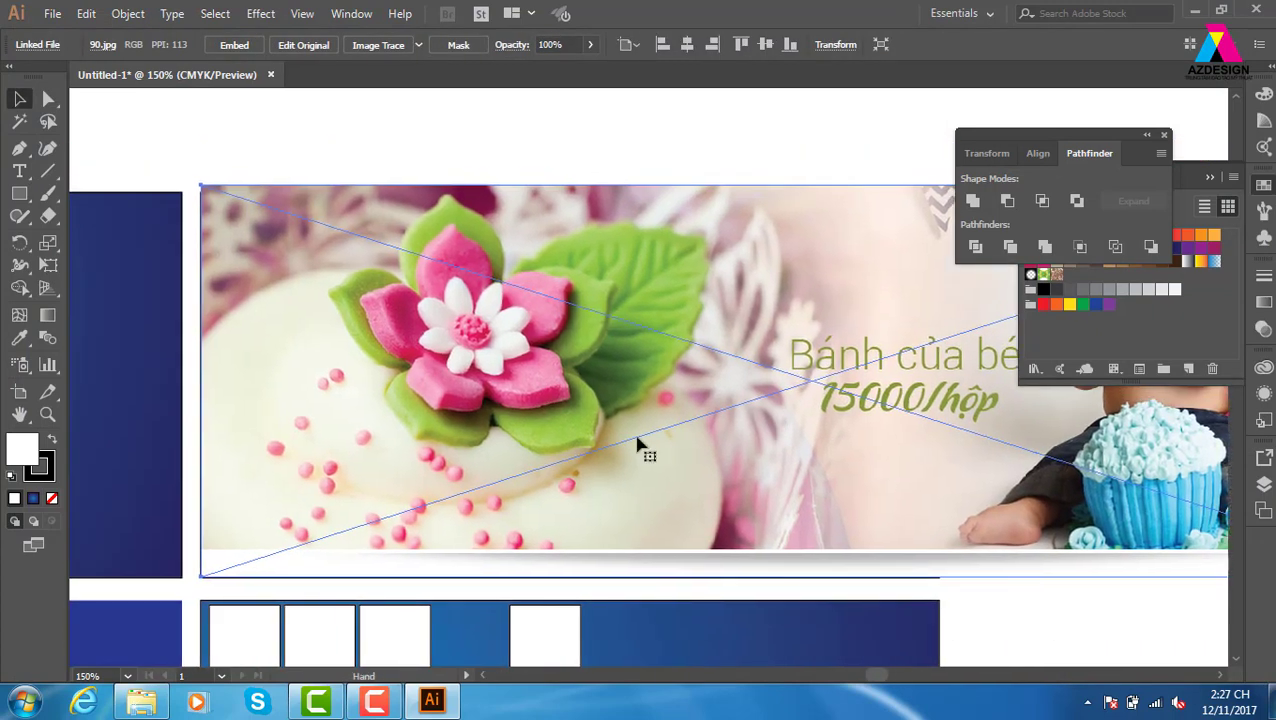
key(ctrl+shift+bracketleft)
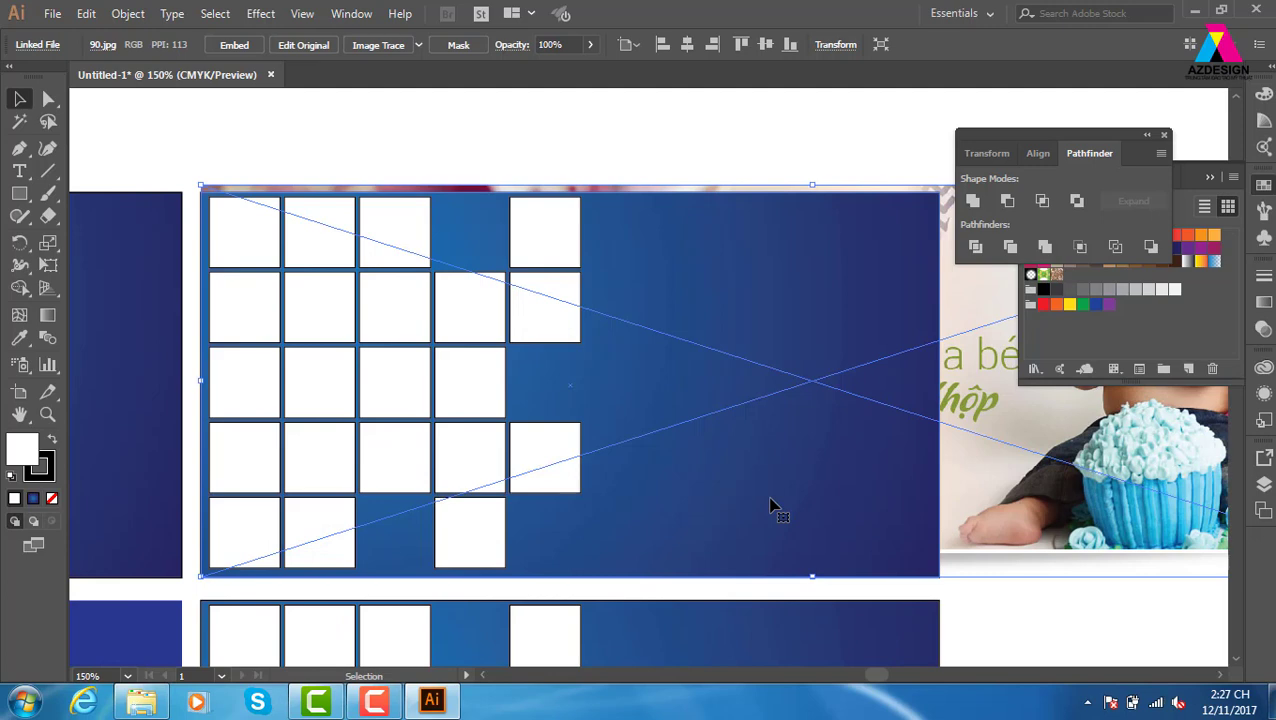
click(552, 152)
click(567, 190)
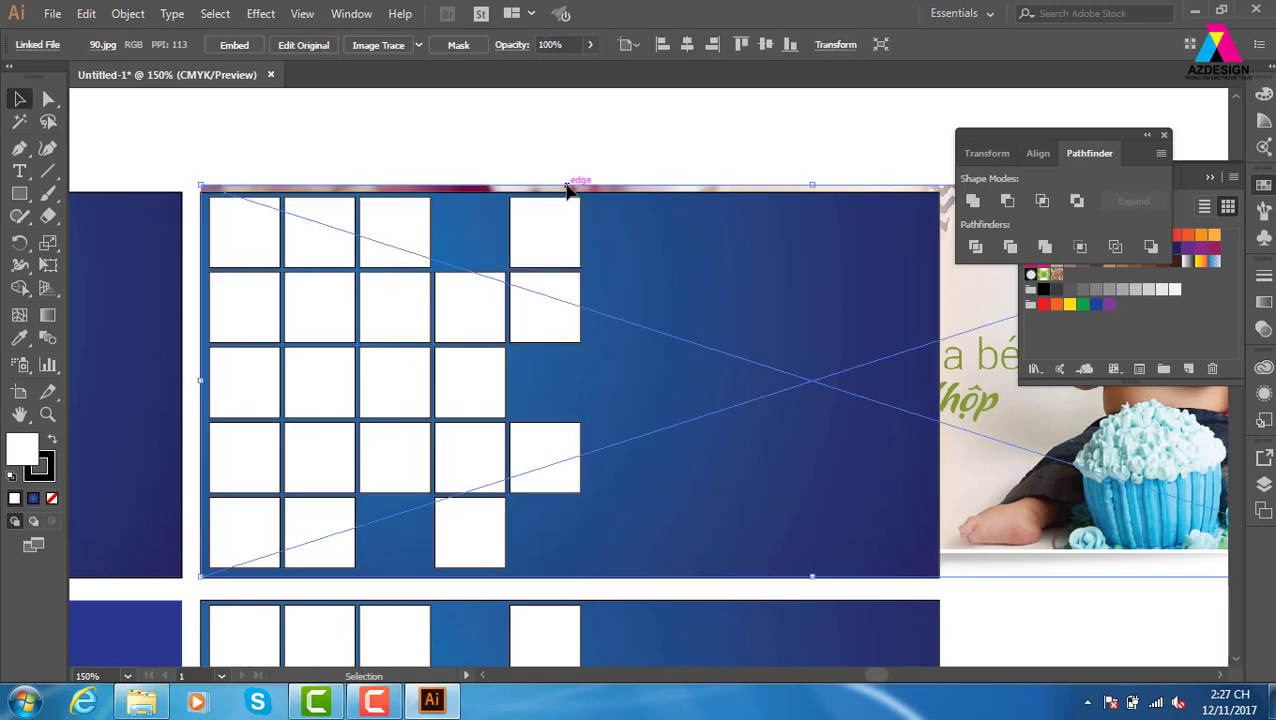
shift+click(556, 240)
drag(556, 240, 620, 132)
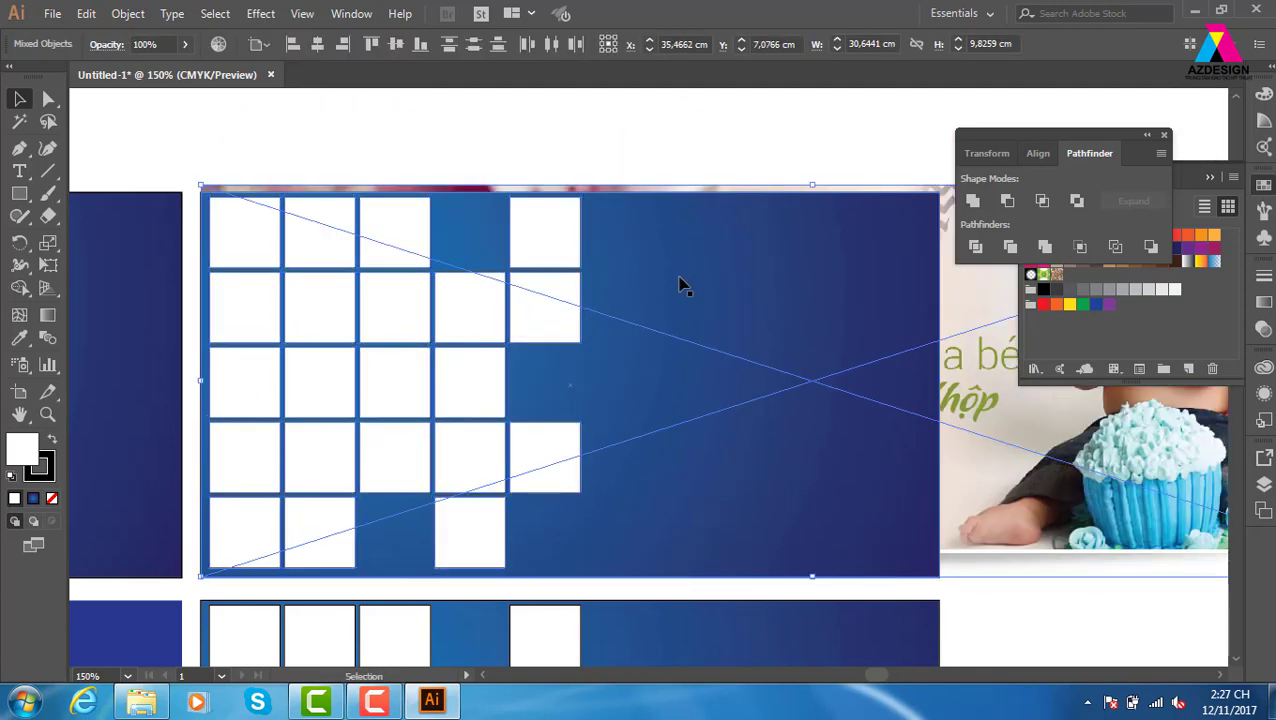
key(ctrl+7)
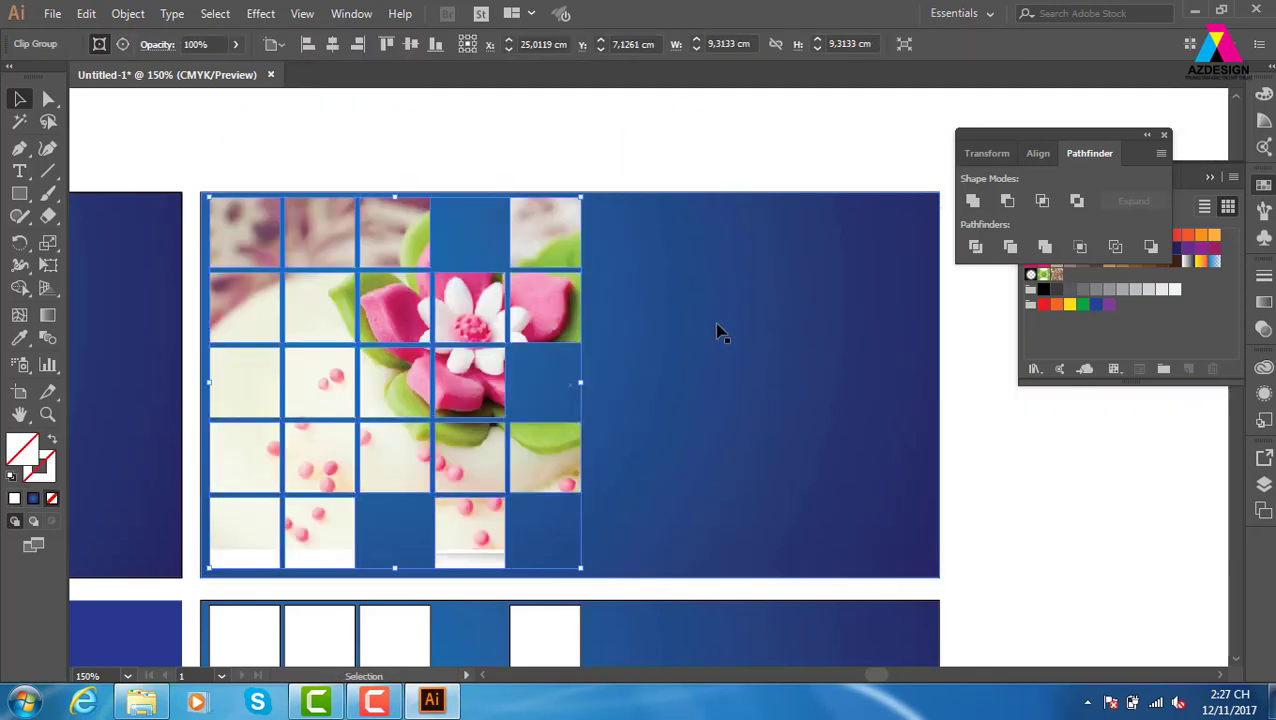
- Recolour the upper card's background dusty pink by eyedropping a colour from the photo
click(773, 313)
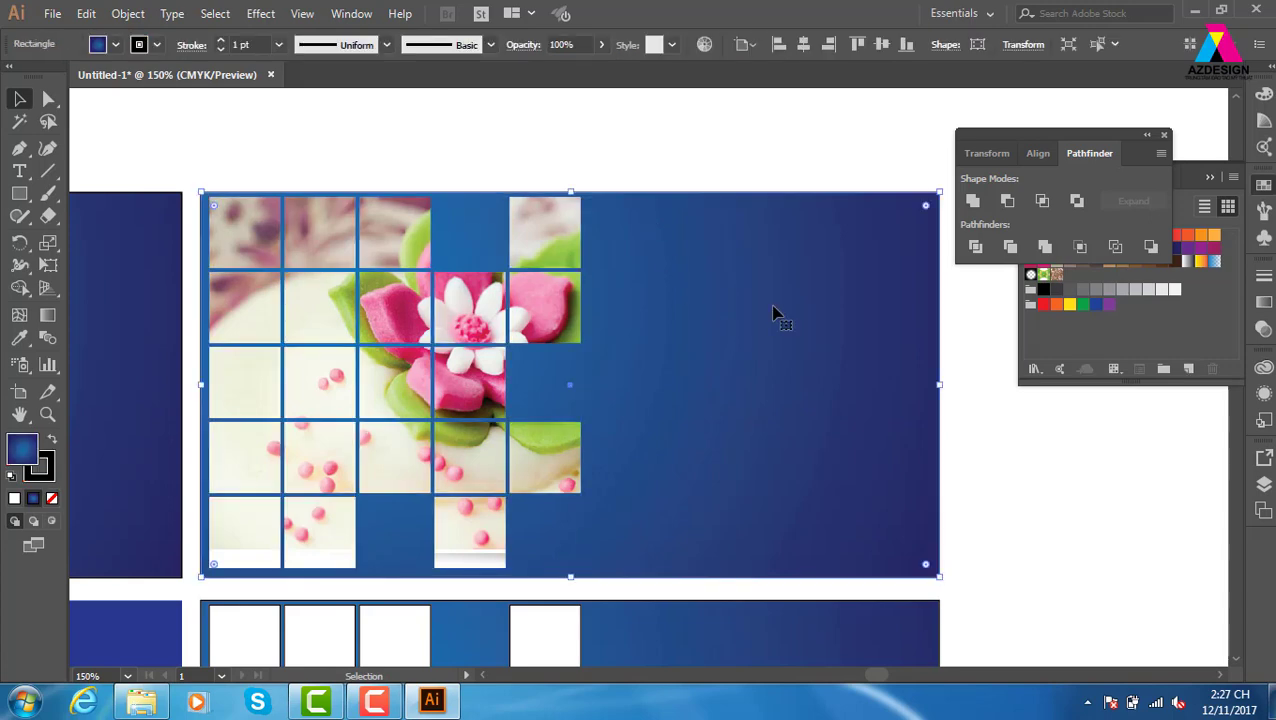
key(i)
click(557, 228)
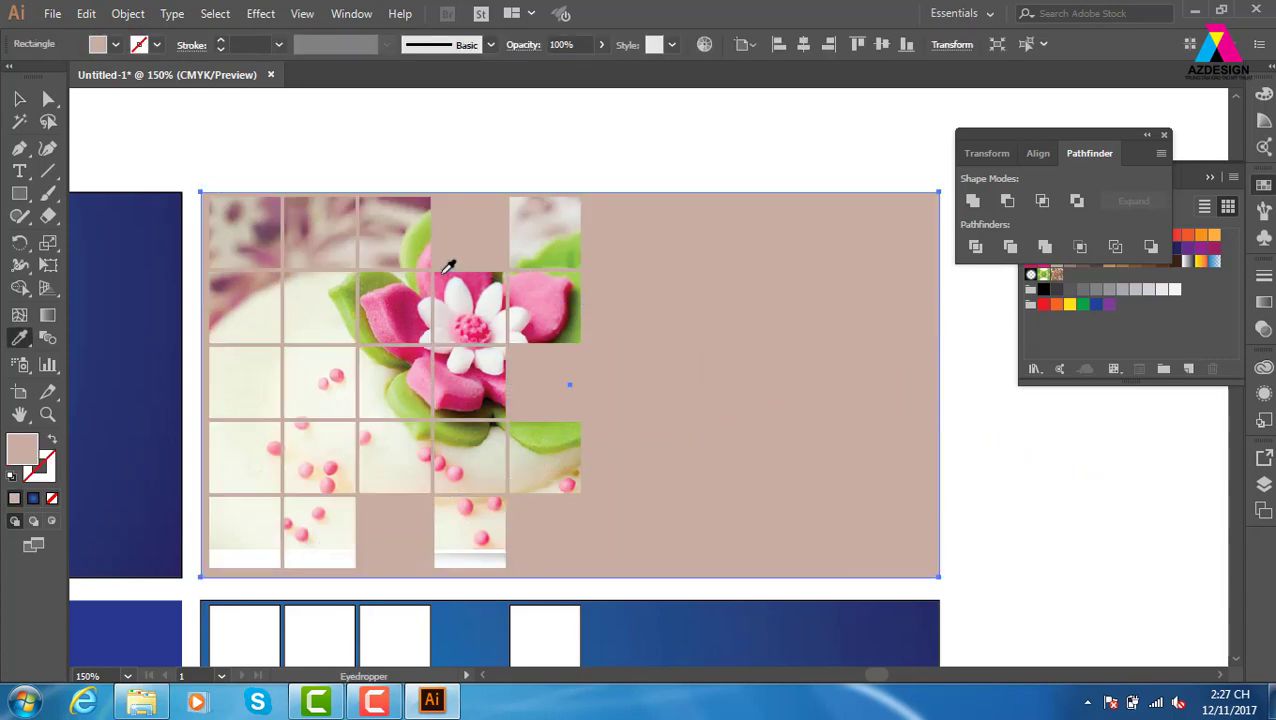
click(19, 98)
click(697, 163)
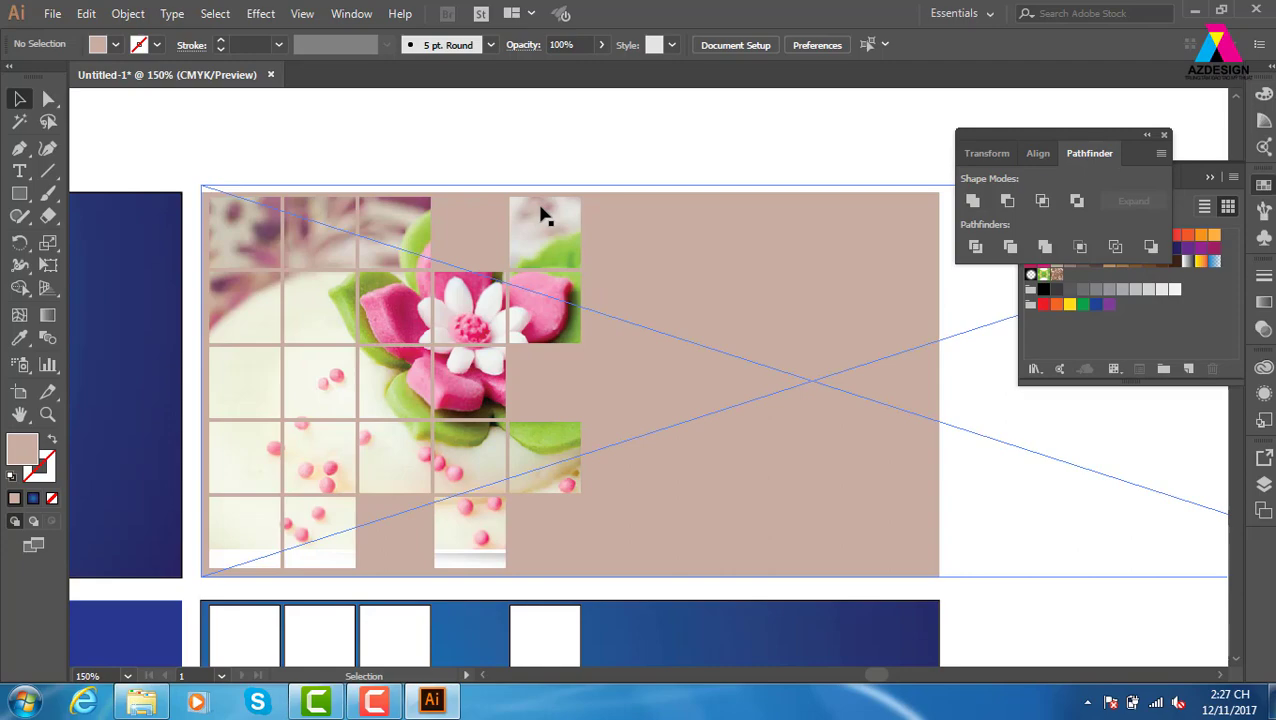
- Place photo 90 again at full size over the lower card's white square grid
click(51, 14)
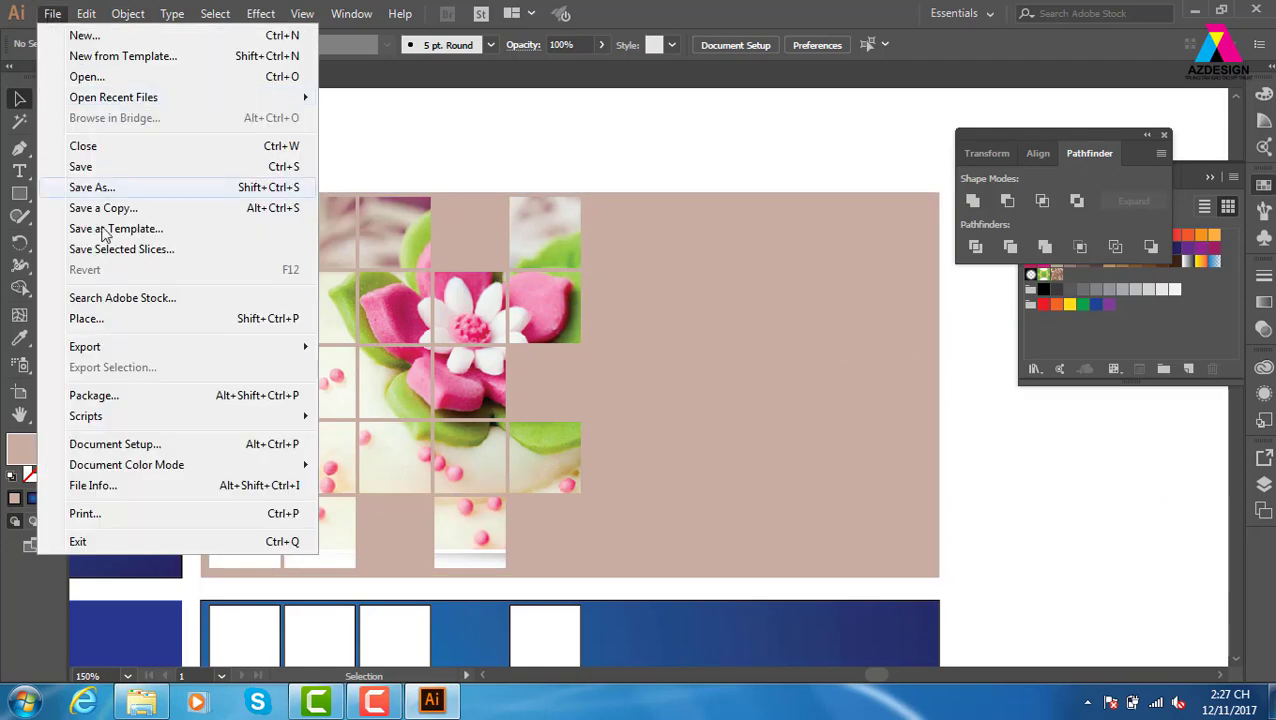
click(141, 319)
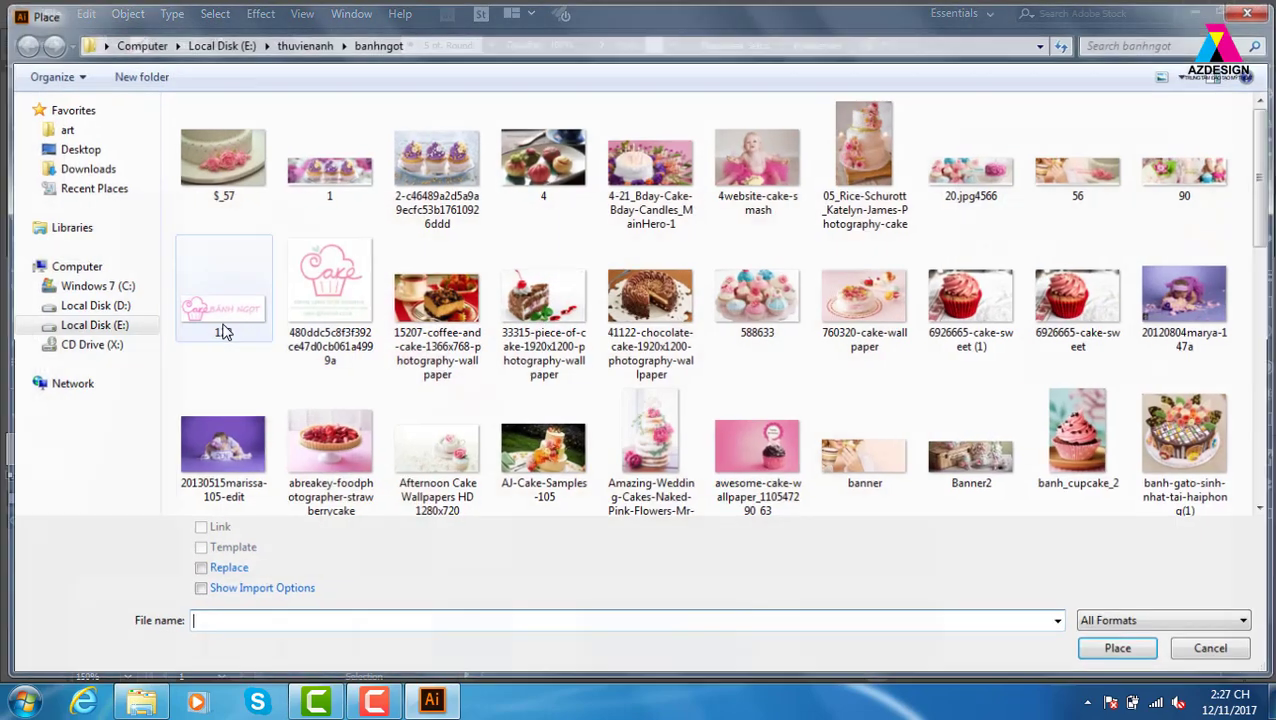
click(1189, 165)
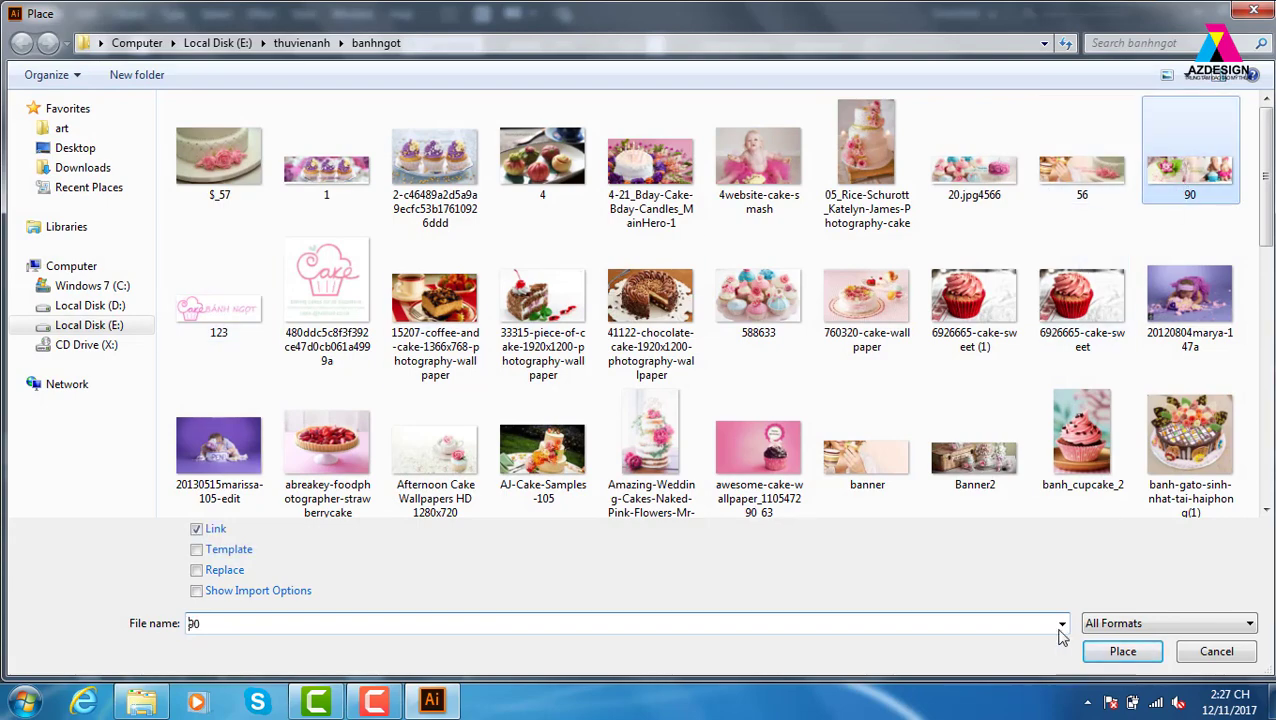
click(1122, 651)
click(205, 194)
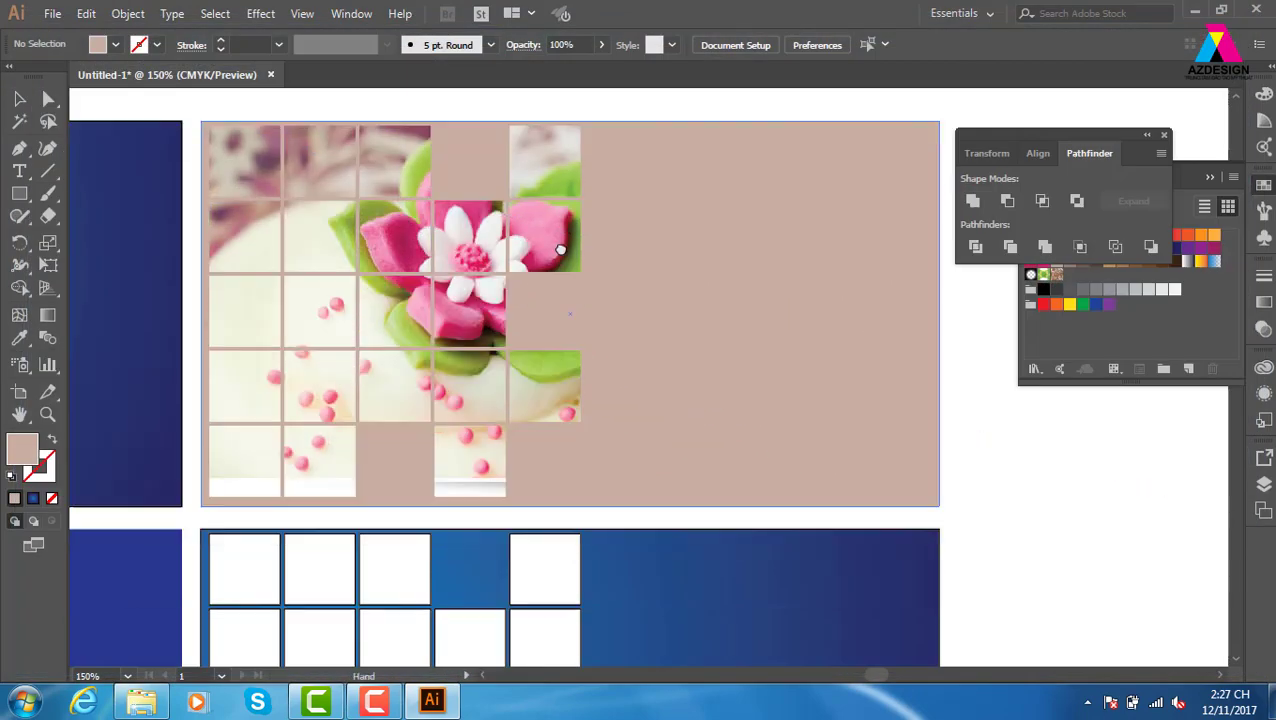
drag(561, 249, 550, 82)
drag(550, 238, 555, 395)
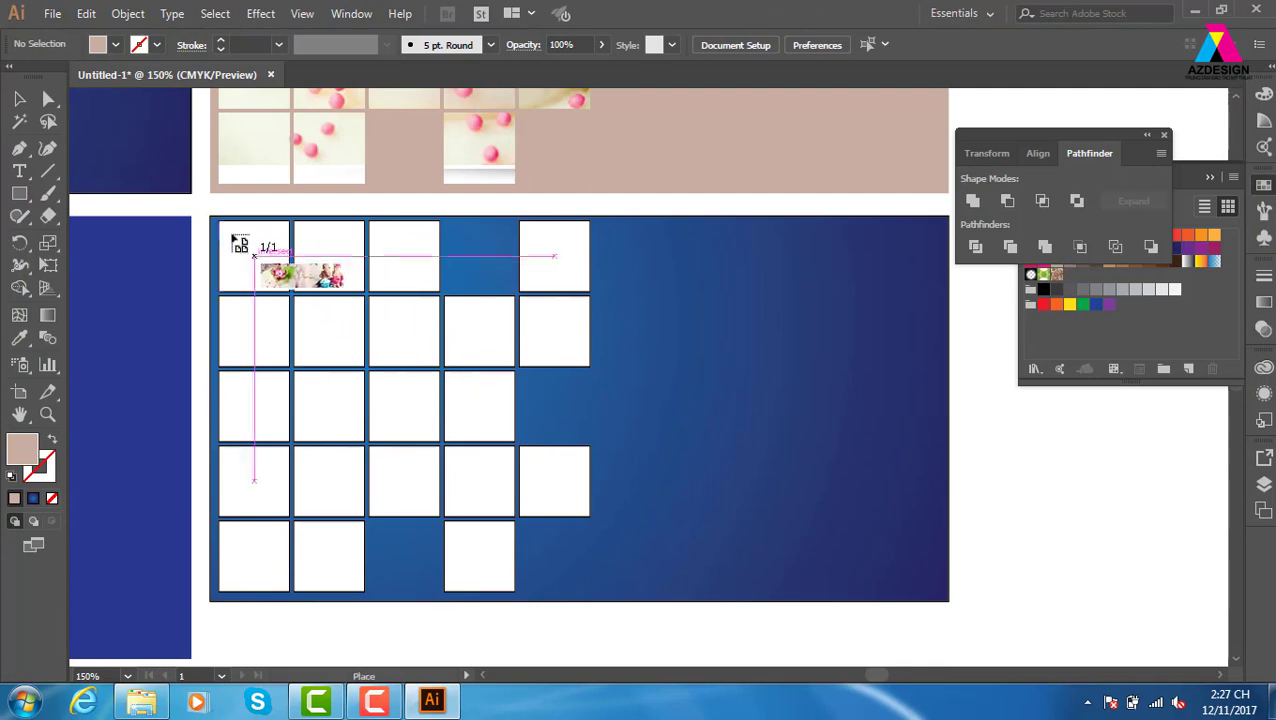
scroll(1171, 542, down, 3)
scroll(1171, 542, right, 3)
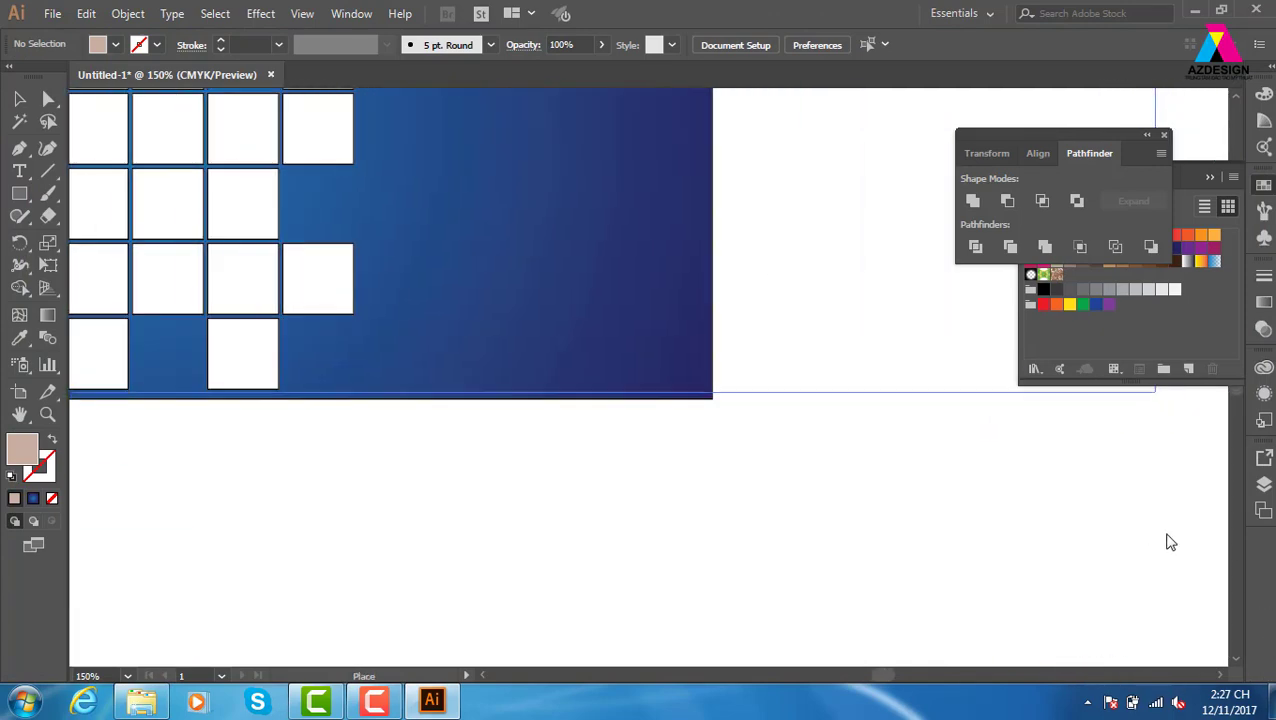
click(1171, 542)
scroll(1163, 180, up, 3)
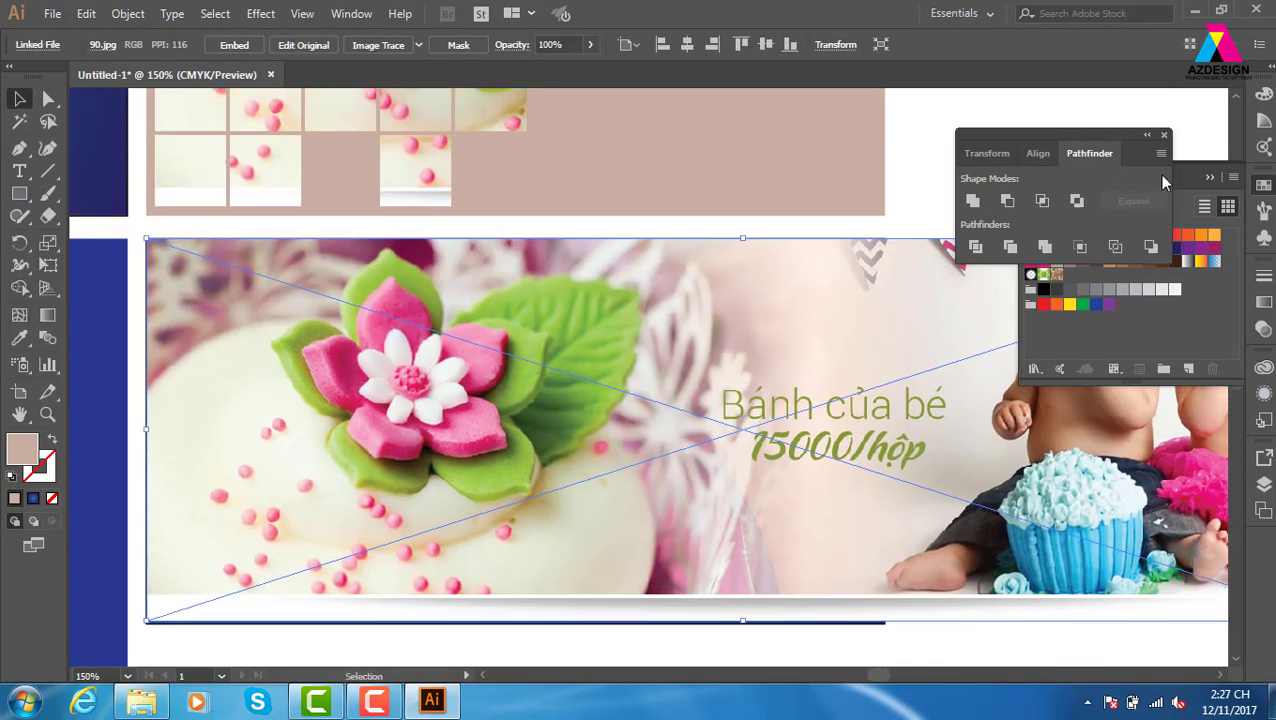
click(1164, 134)
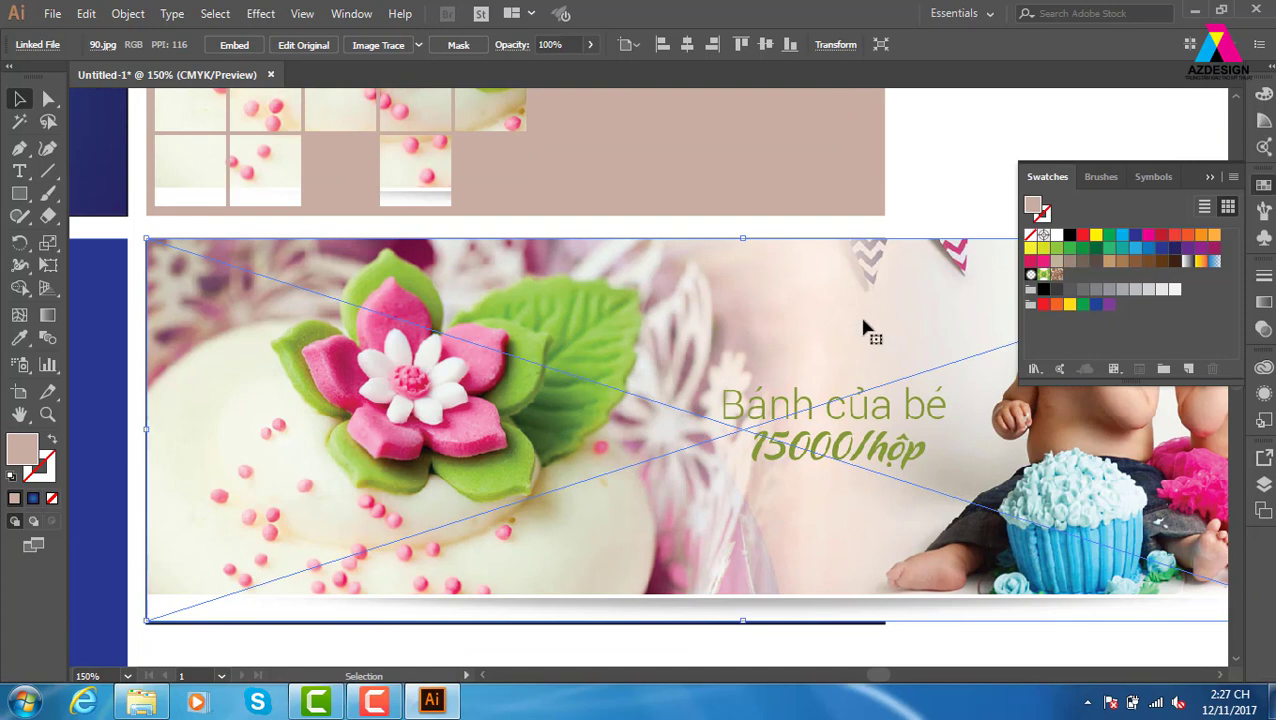
- Send the cake photo behind the lower grid and set the squares' stroke to None
click(1220, 177)
click(1068, 188)
mouse_move(857, 640)
mouse_down()
mouse_move(910, 577)
mouse_move(931, 621)
mouse_up()
key(ctrl+shift+[)
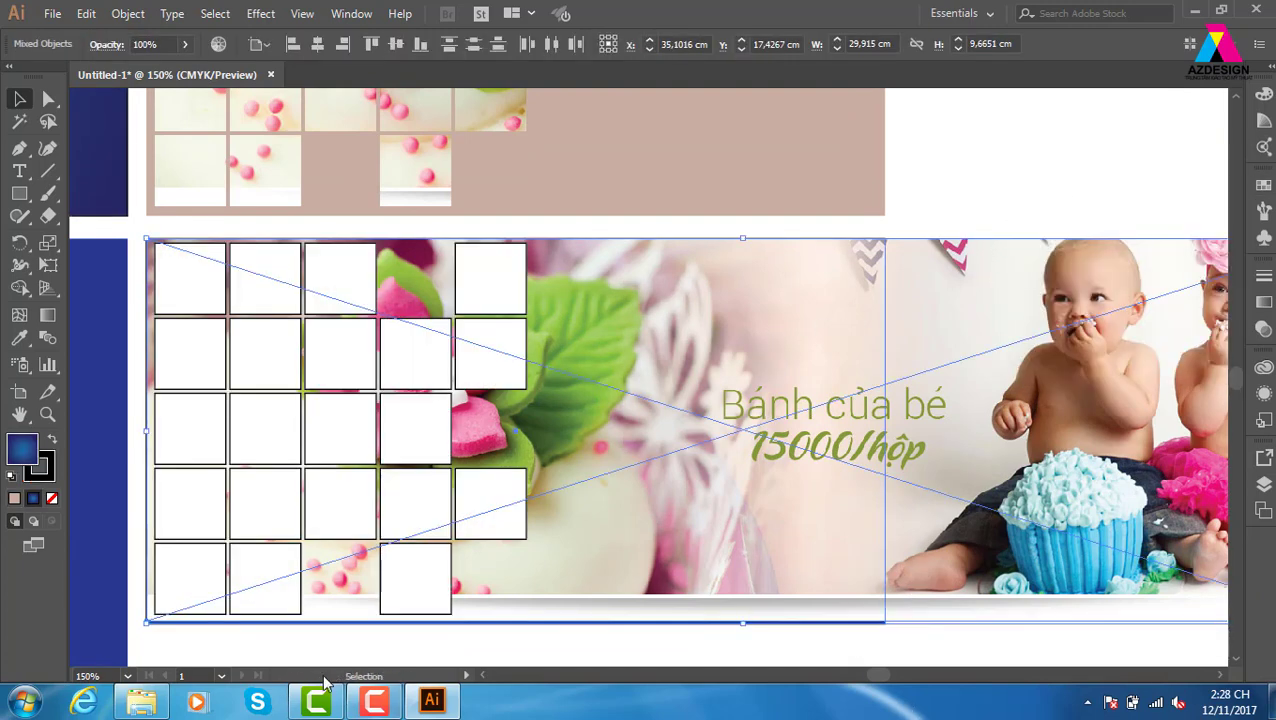
click(406, 616)
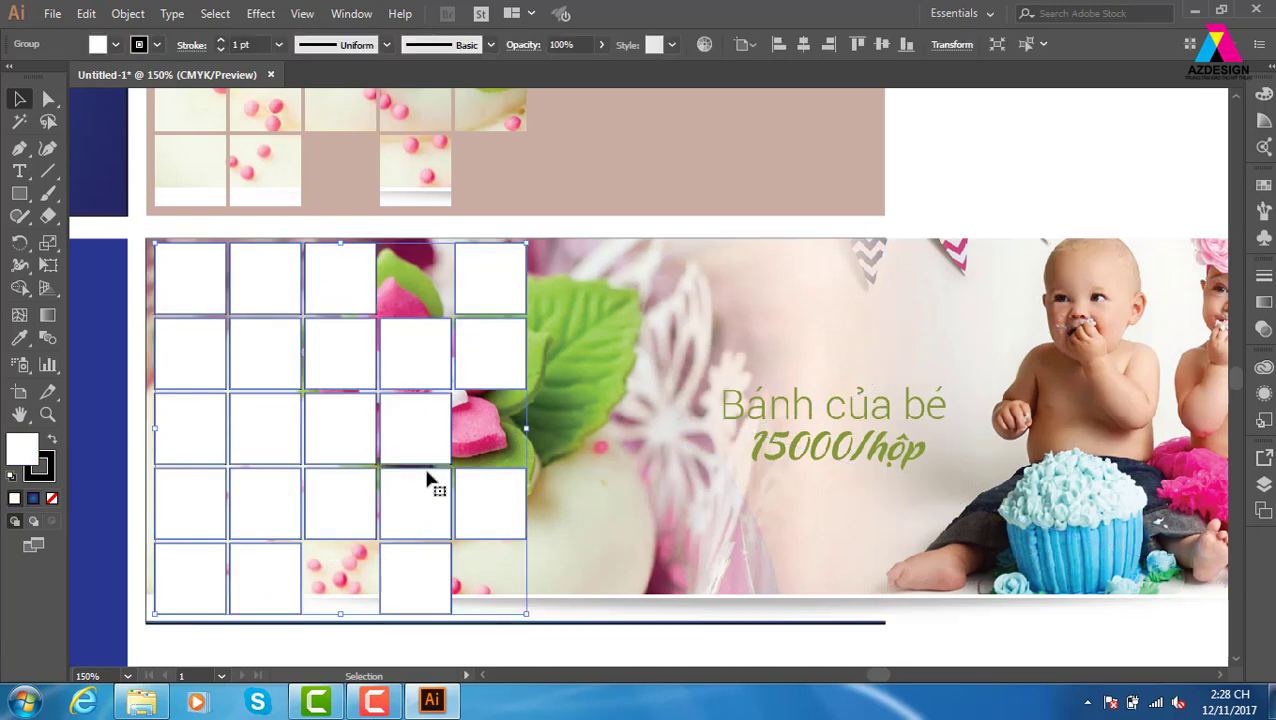
right_click(423, 426)
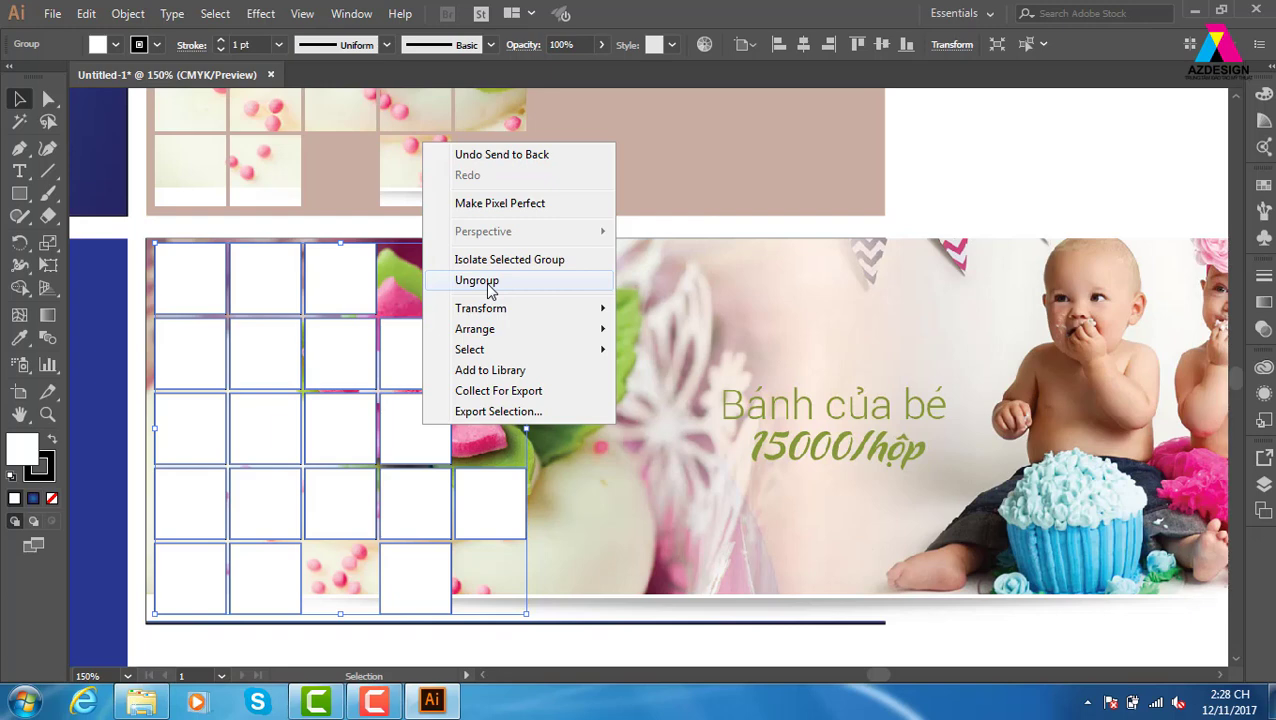
click(44, 478)
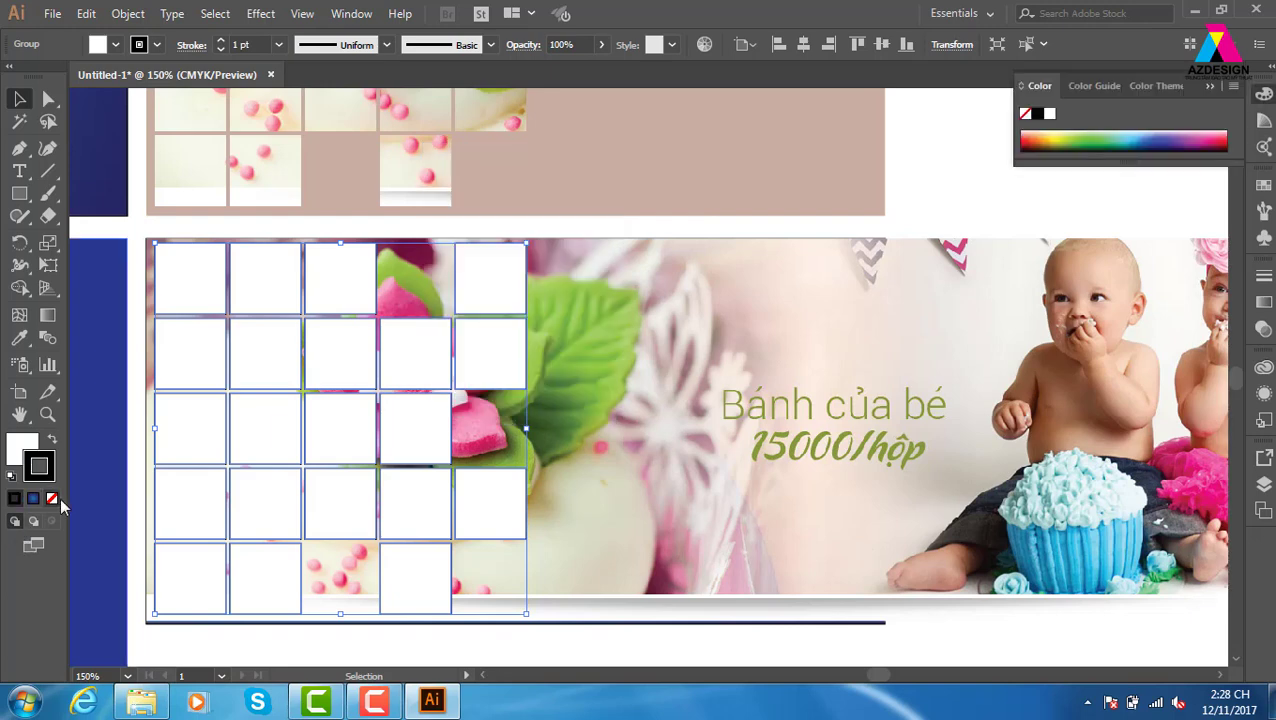
click(53, 498)
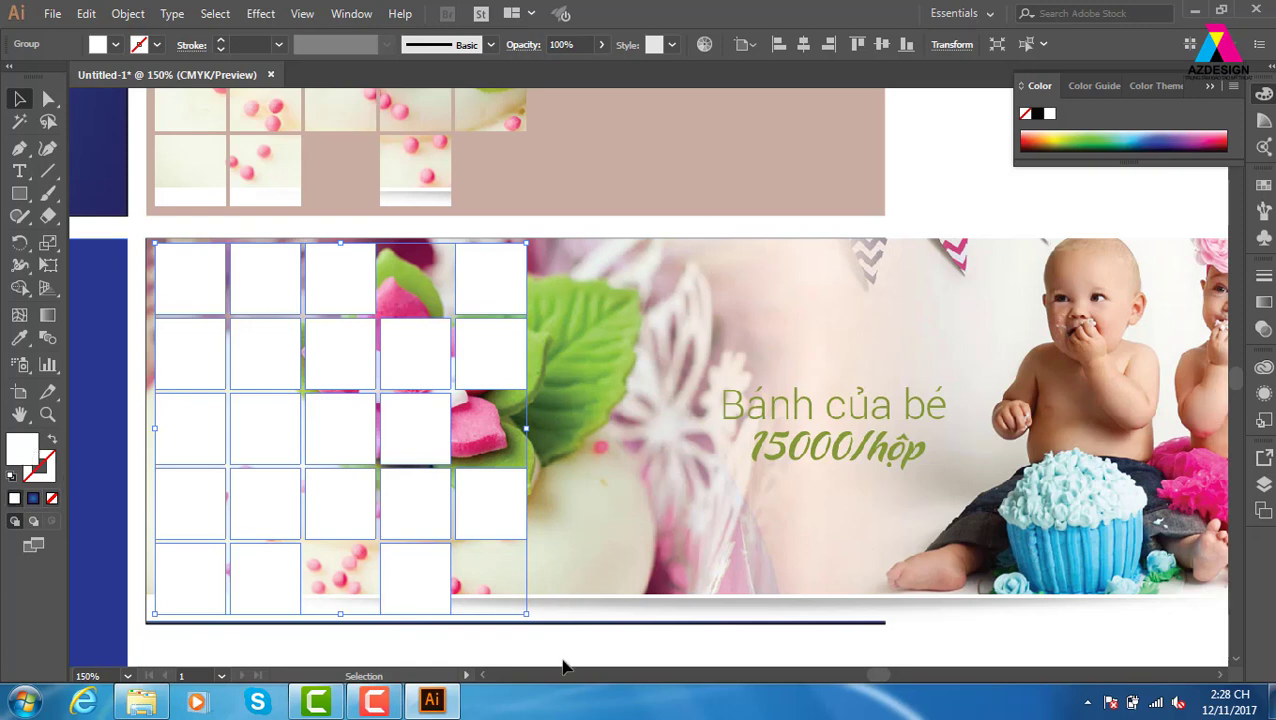
- Select the lower grid with the photo and apply Ctrl+7 to clip them
click(404, 660)
click(385, 598)
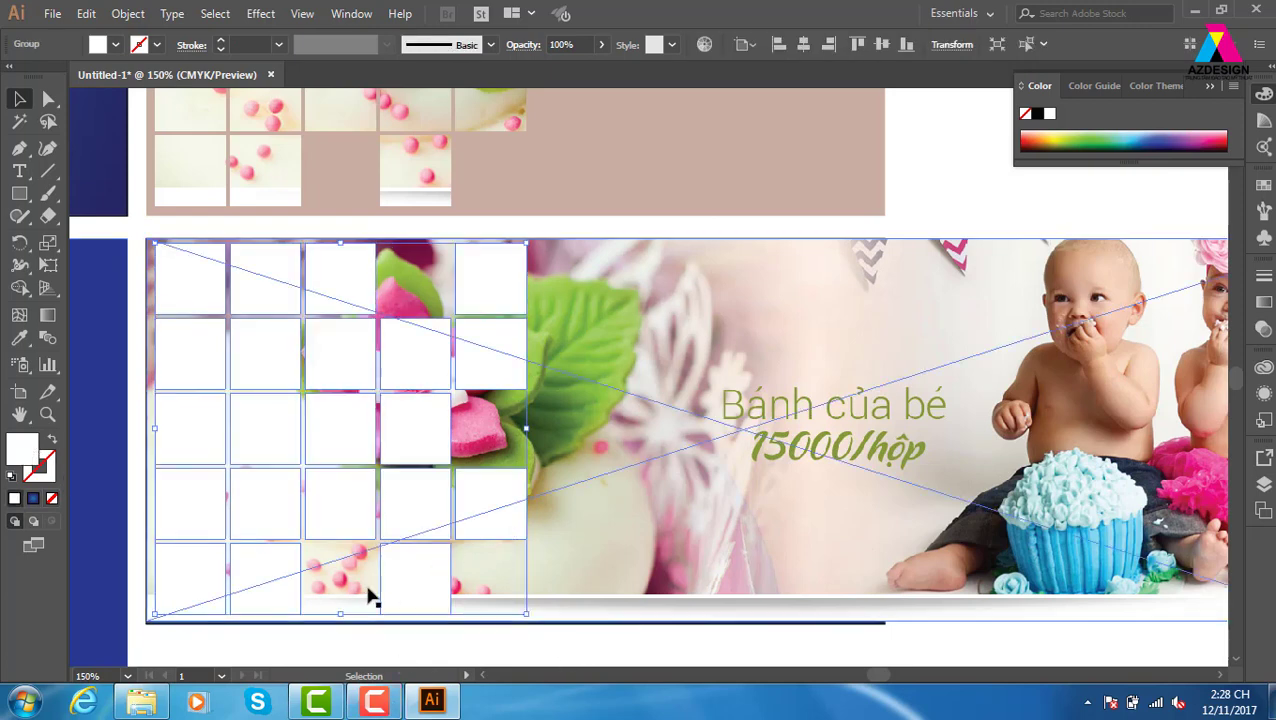
key(a)
key(ctrl+7)
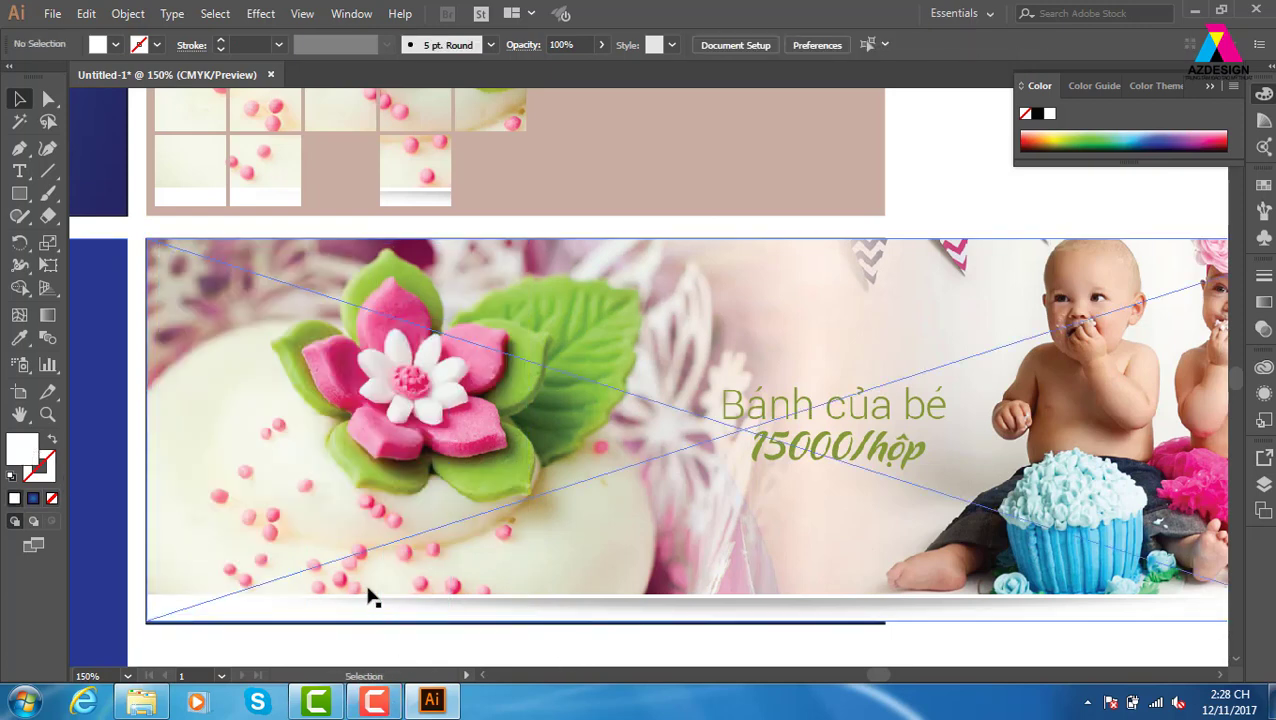
click(578, 435)
- Create an opacity mask on the cake photo and paste the tile grid into it in place
click(1263, 329)
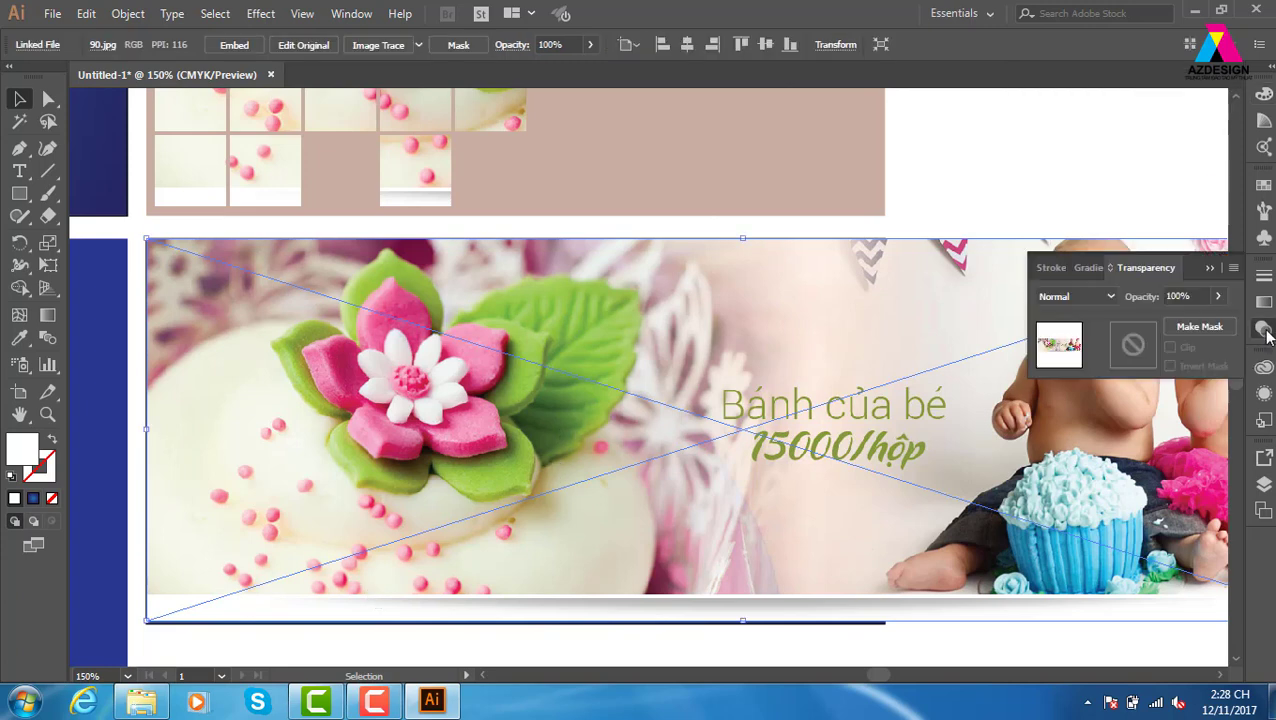
double_click(1133, 344)
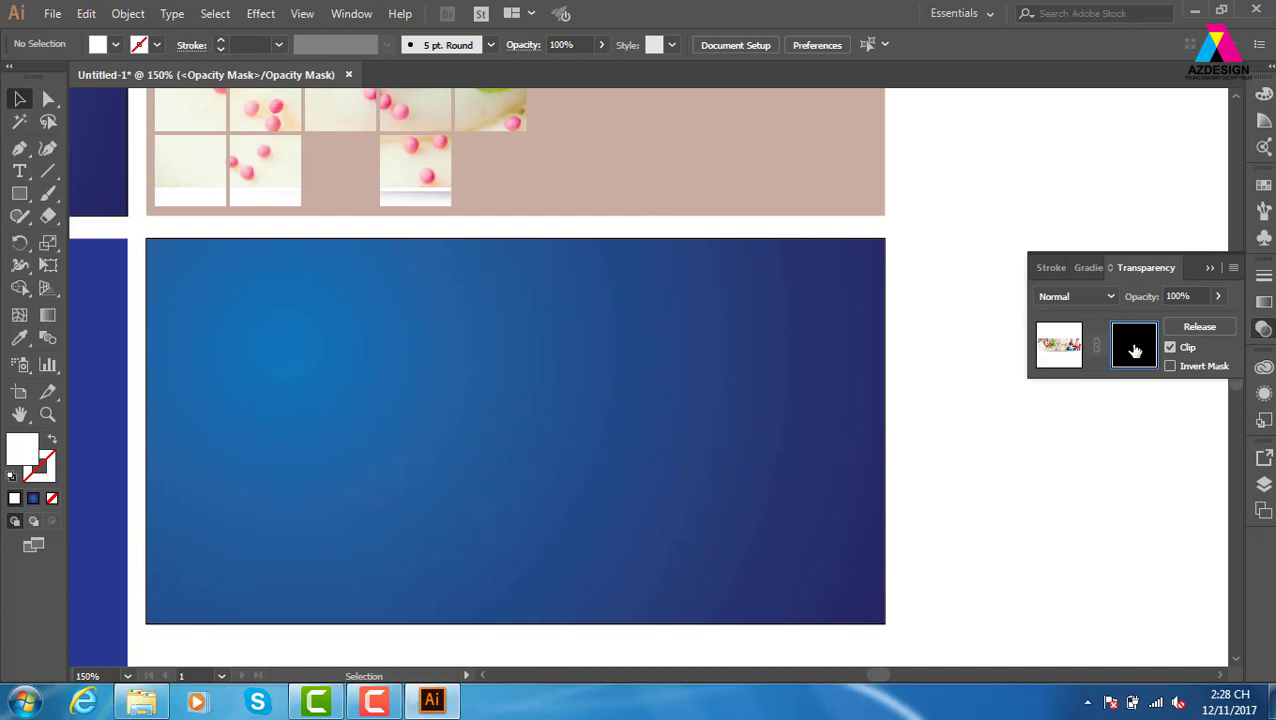
key(ctrl+f)
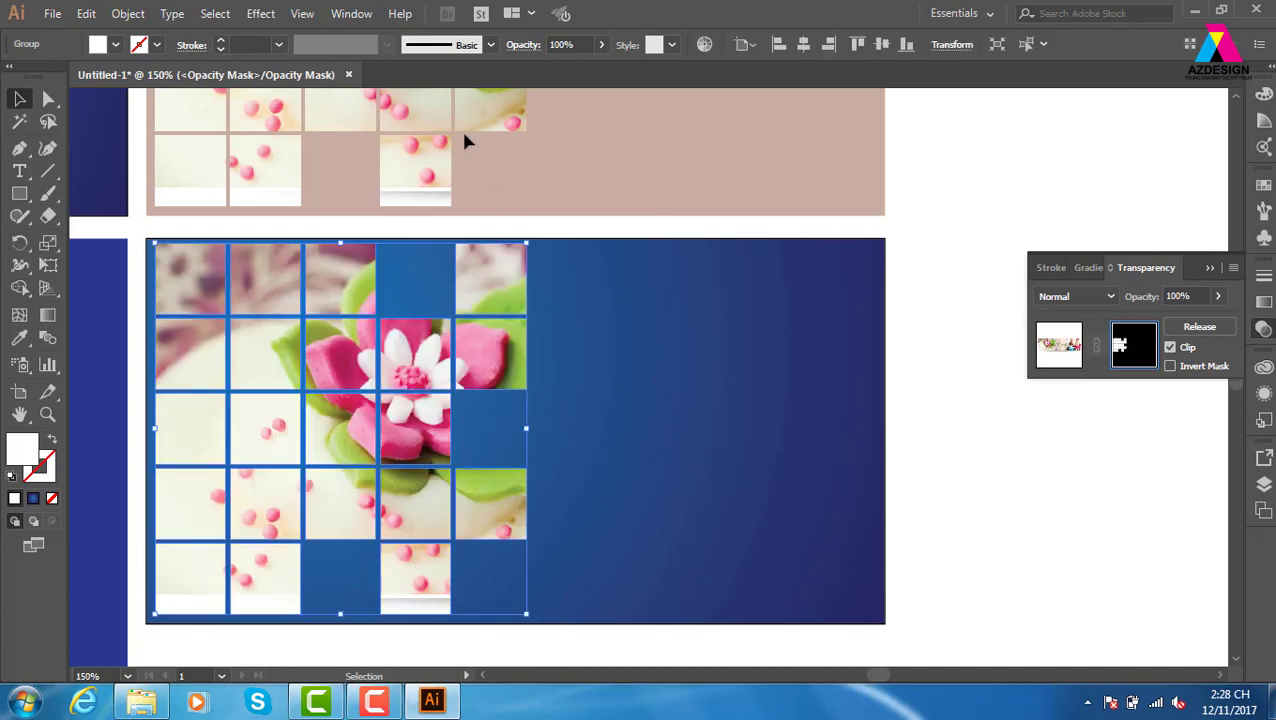
scroll(488, 195, up, 3)
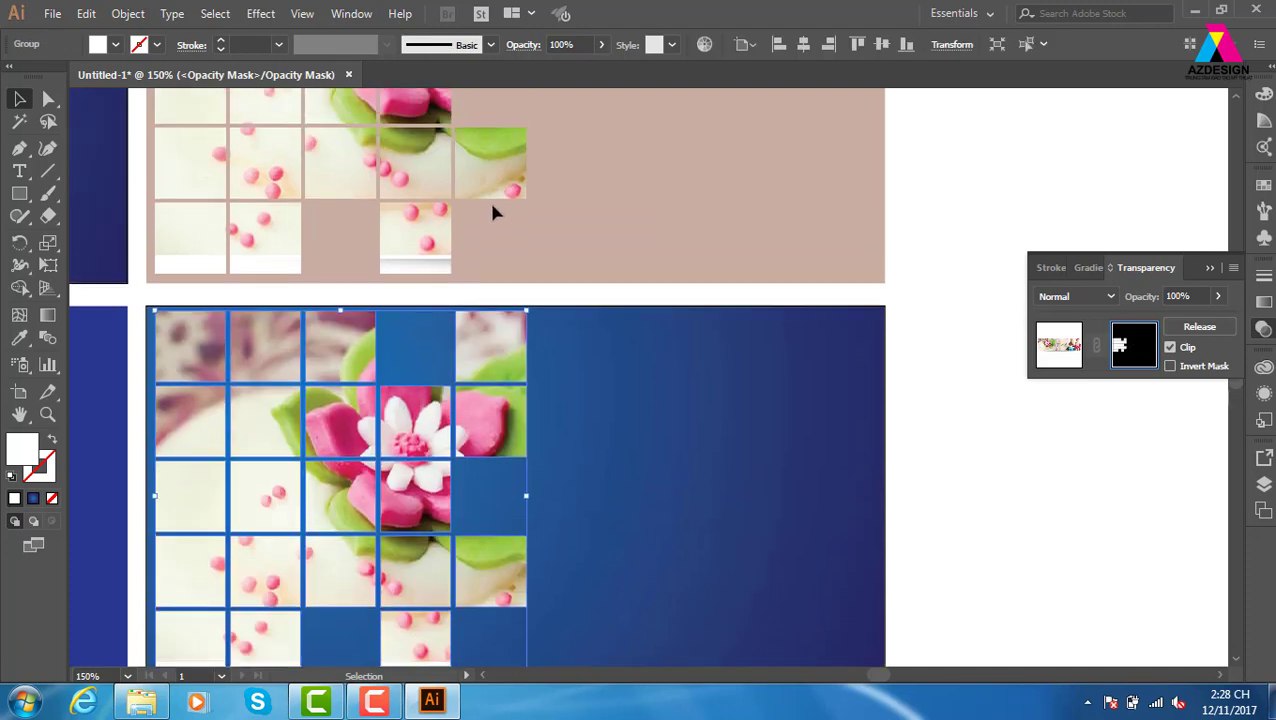
scroll(488, 195, down, 3)
- Ungroup the tile grid into separate tiles
click(890, 442)
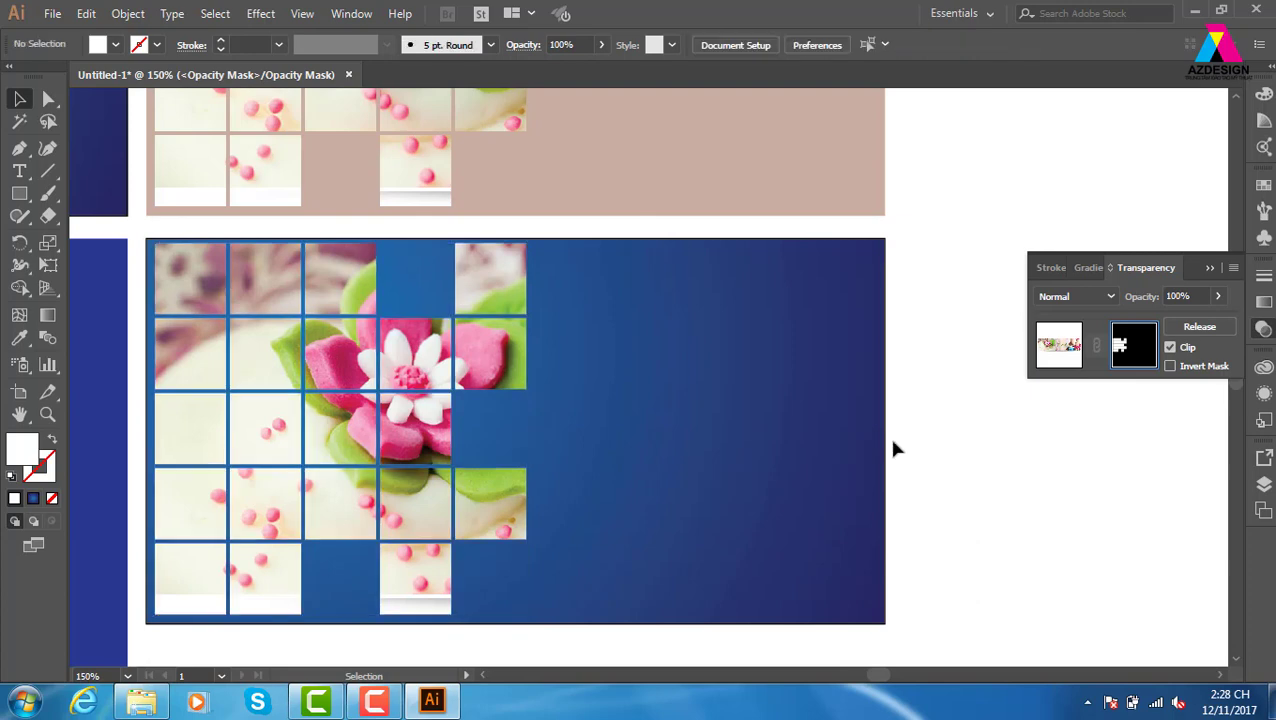
click(504, 266)
right_click(507, 267)
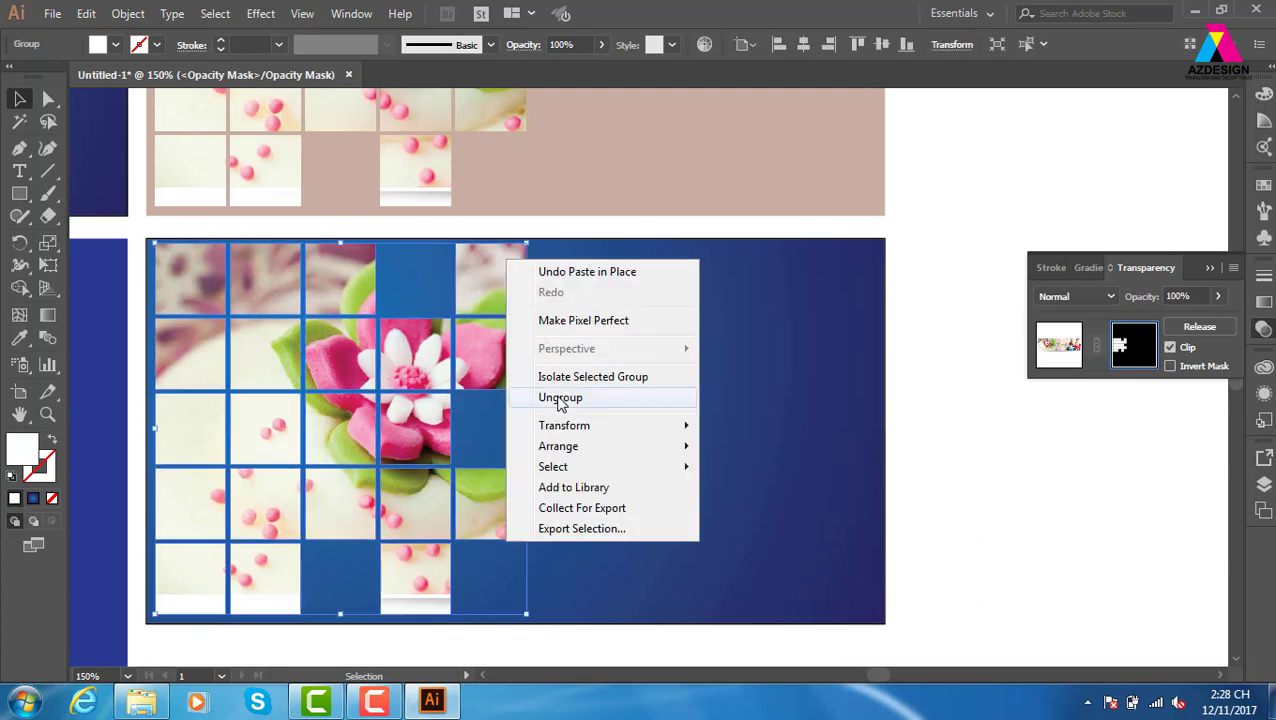
click(560, 397)
- Fade the top-right tile to 50% and the fourth-row green tile to 40% opacity
click(1014, 458)
click(501, 277)
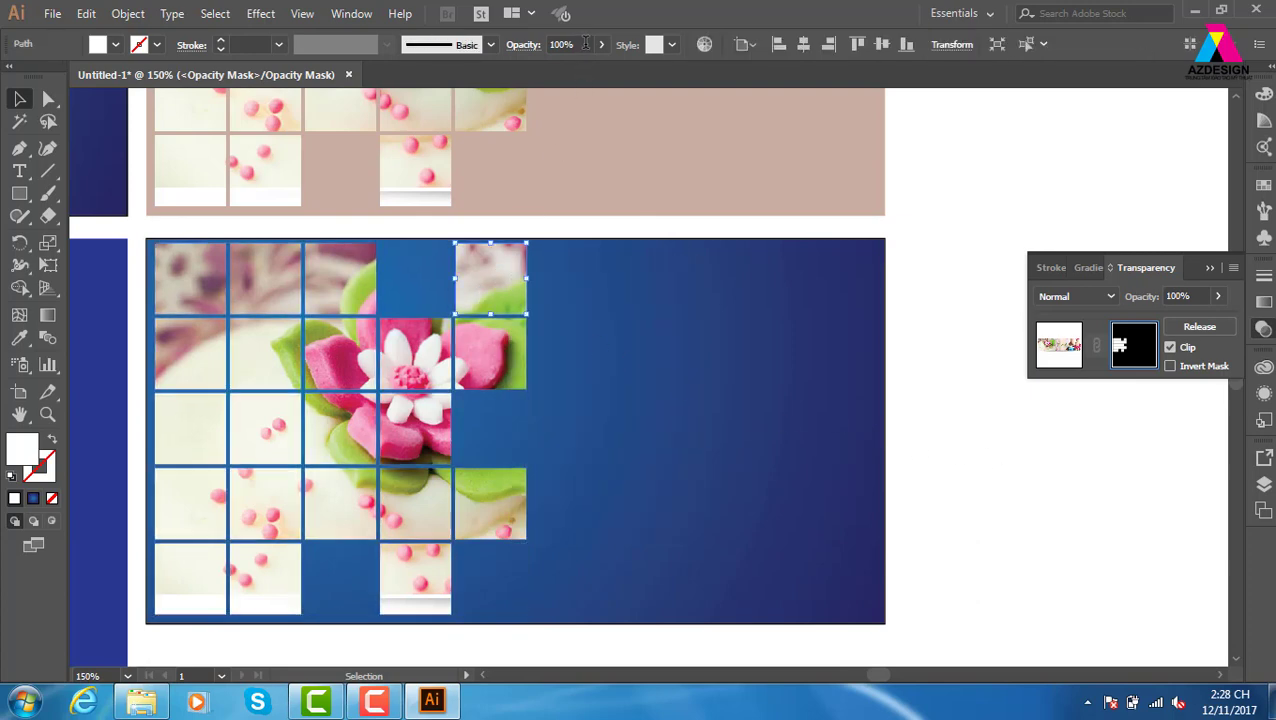
click(560, 44)
text(50)
key(Return)
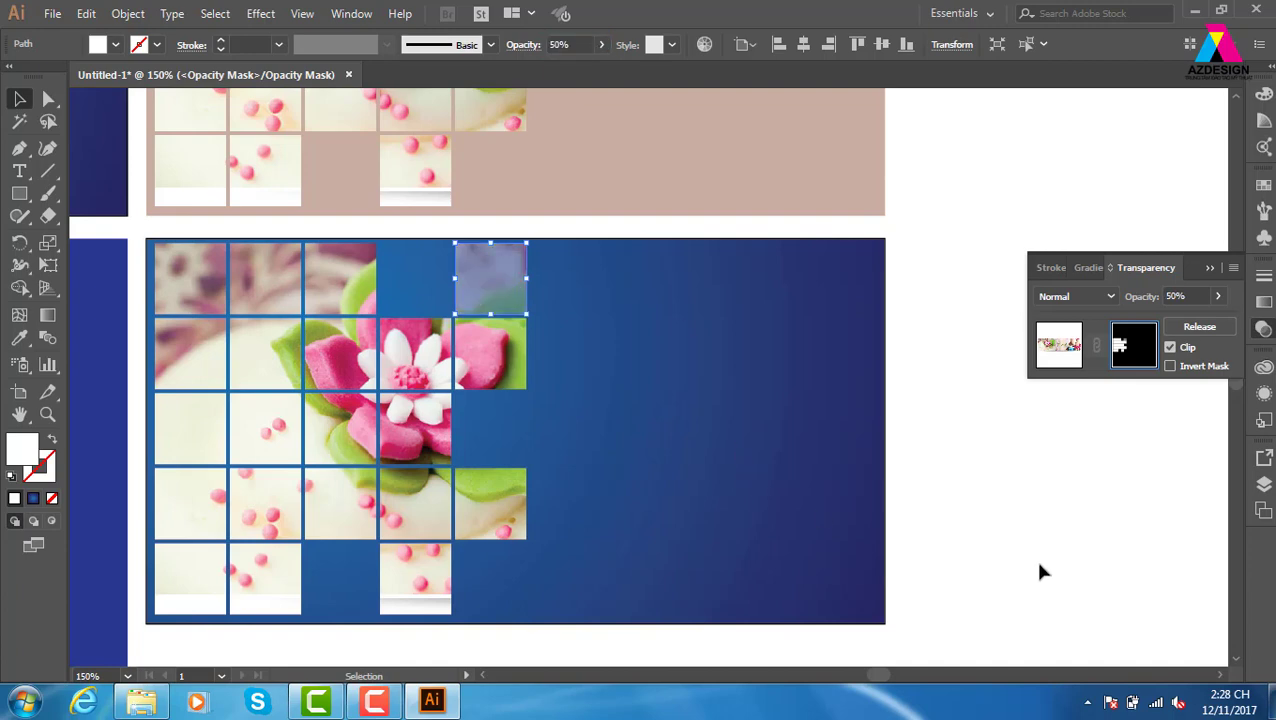
scroll(735, 450, up, 3)
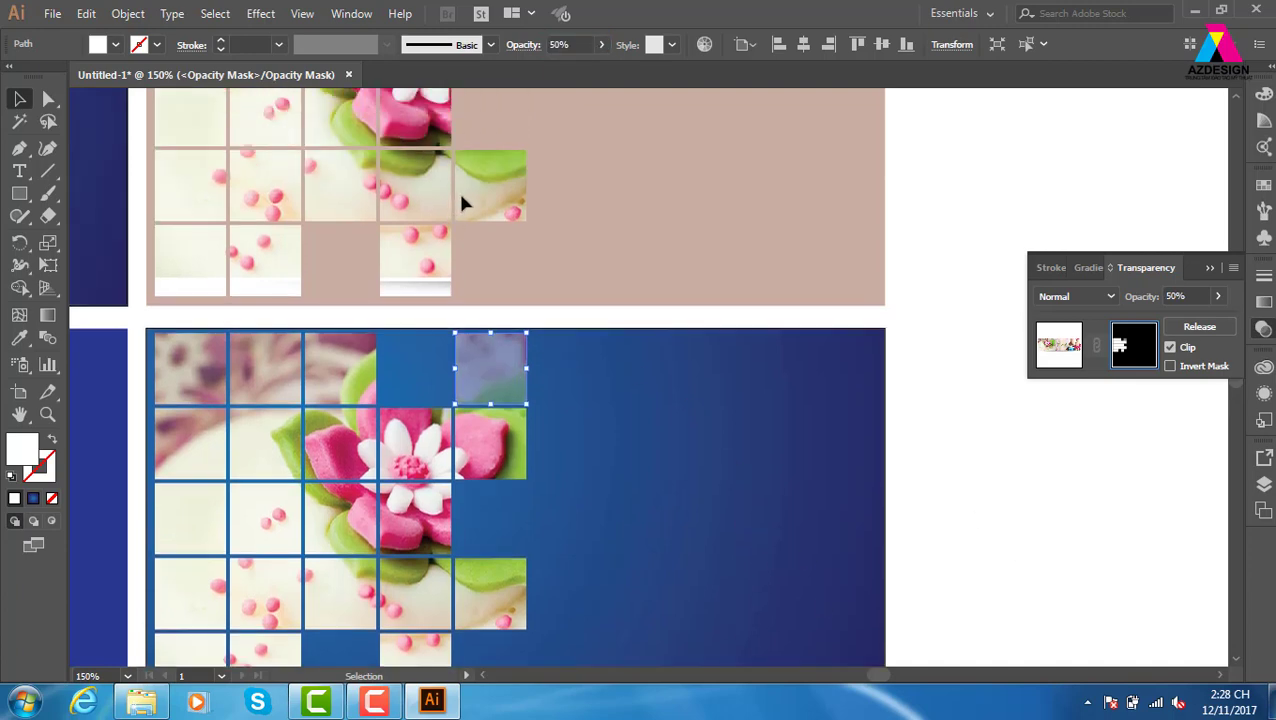
scroll(507, 308, down, 2)
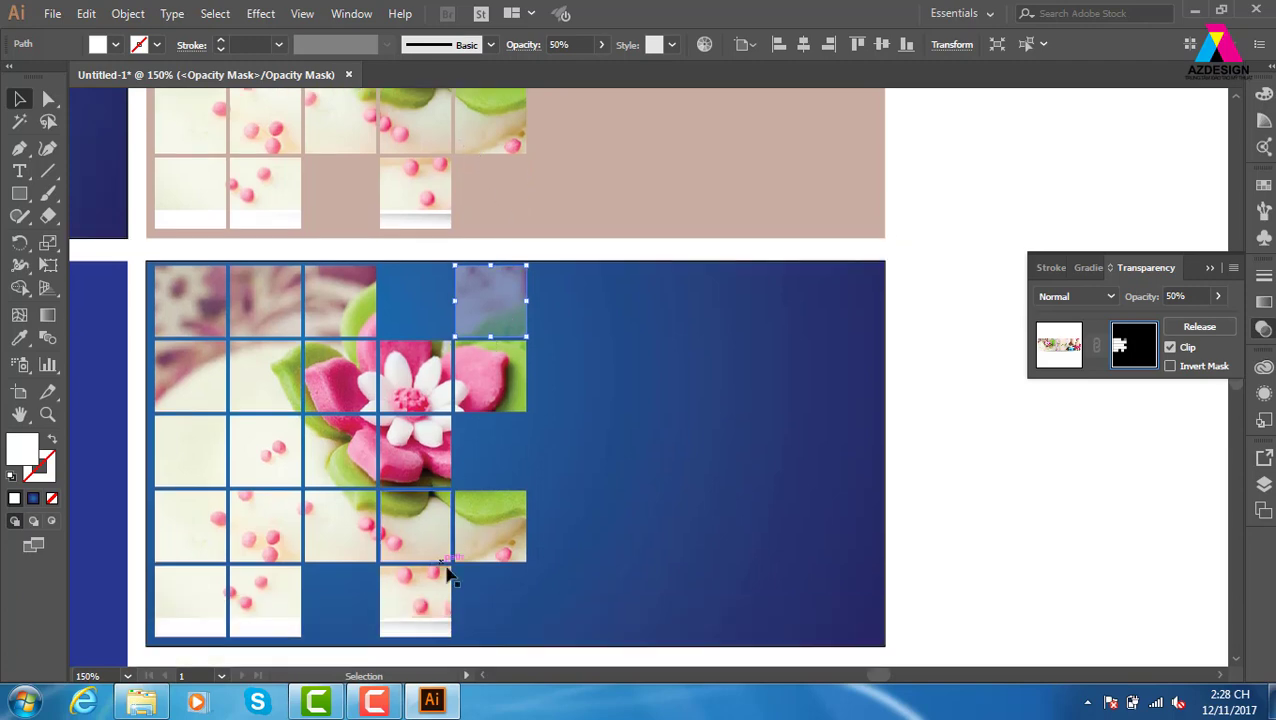
click(492, 530)
click(572, 44)
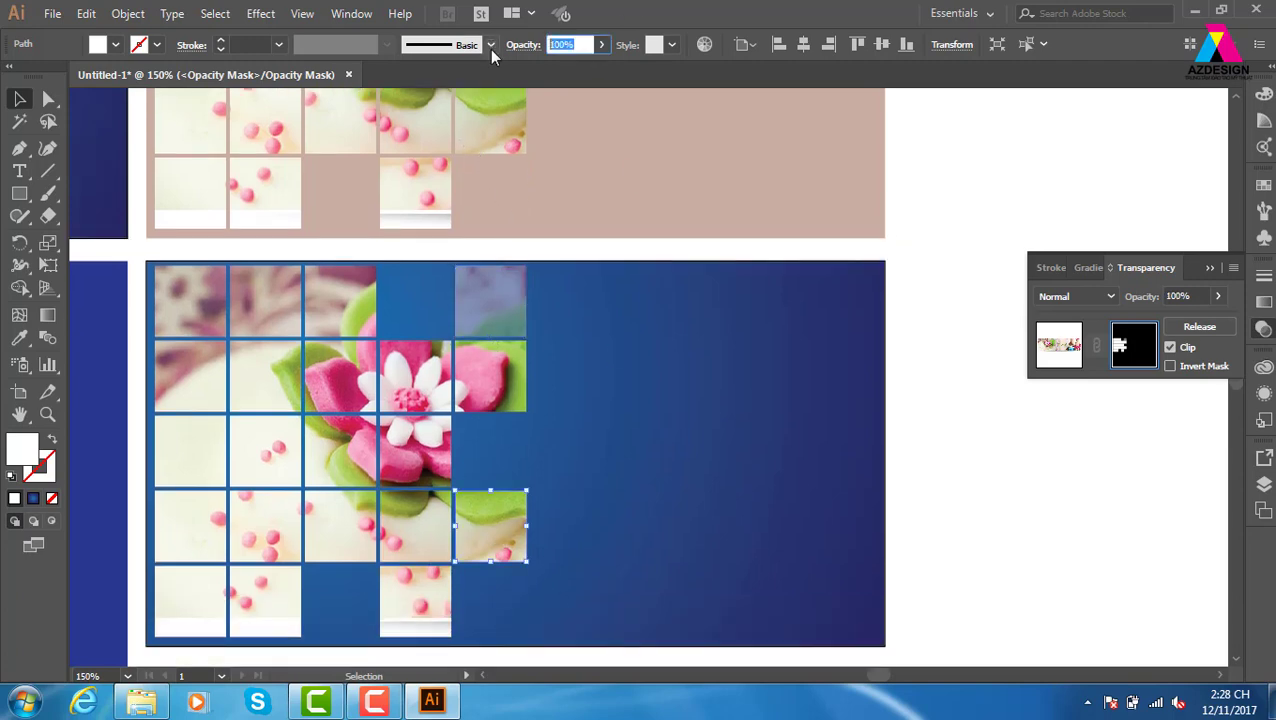
text(40)
key(Return)
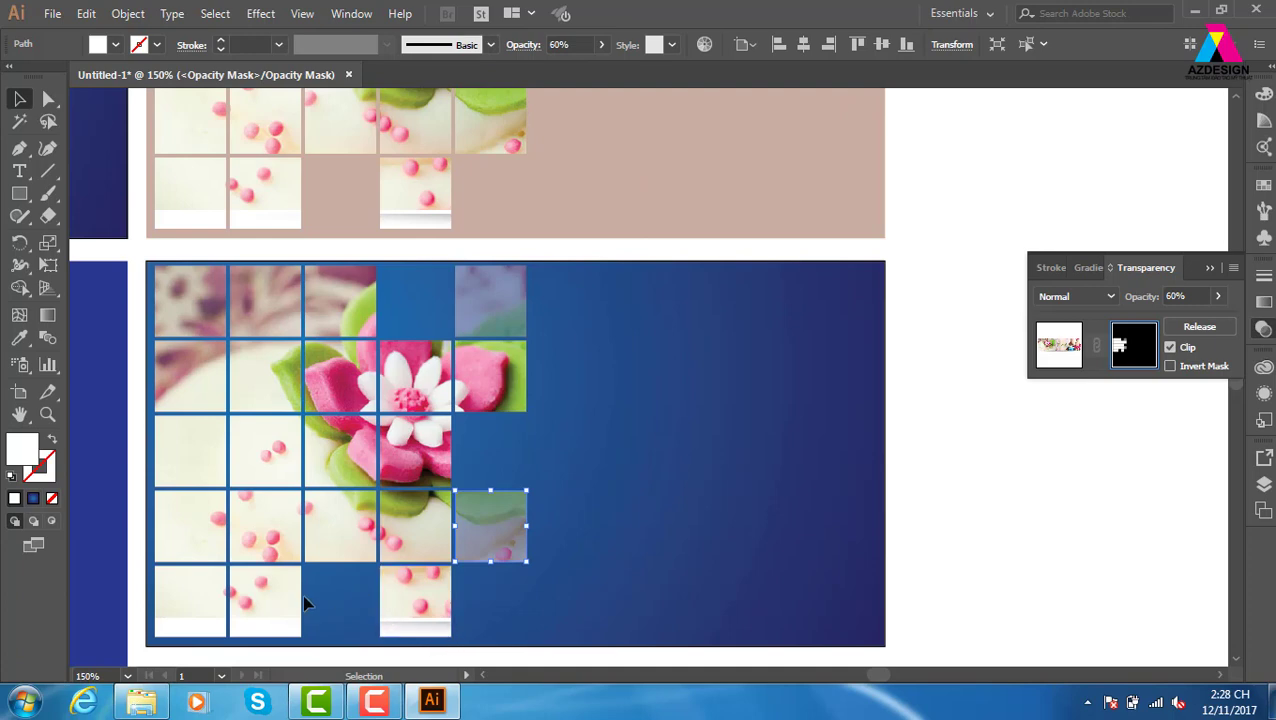
- Fade the second bottom-row tile to 30% and the first fourth-row tile to 40%
click(265, 600)
click(572, 44)
text(30)
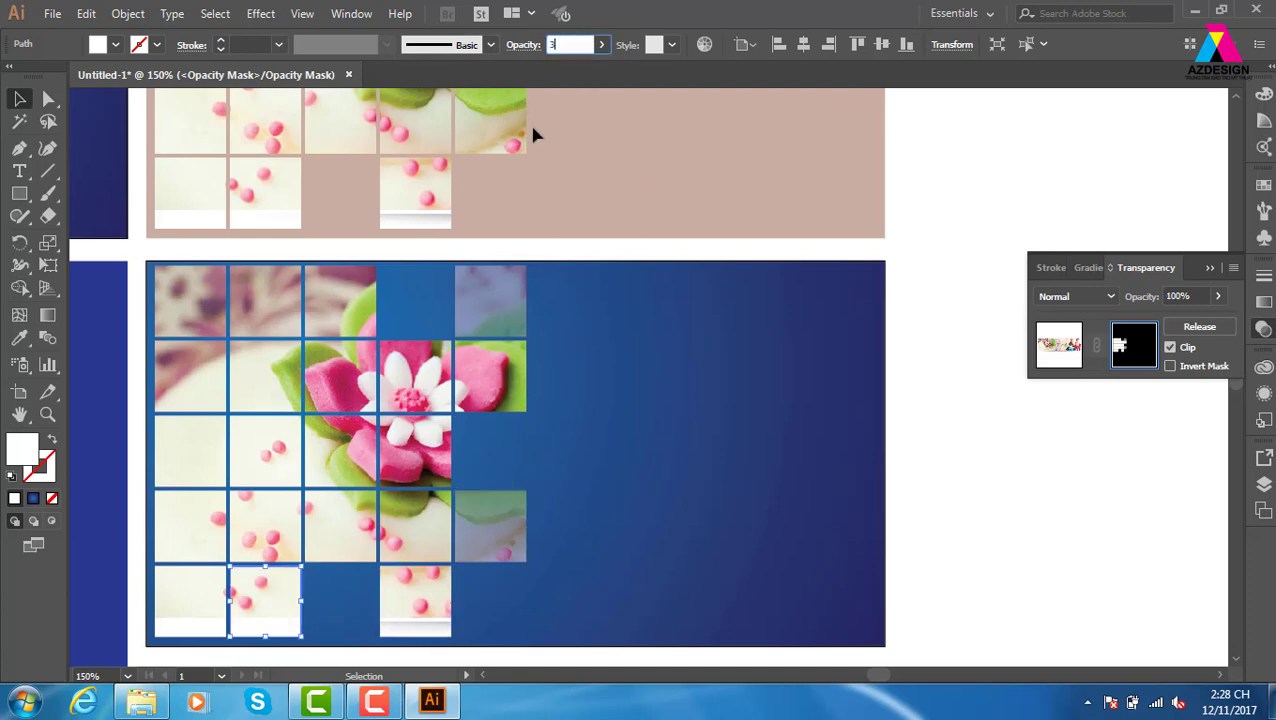
key(Return)
click(194, 515)
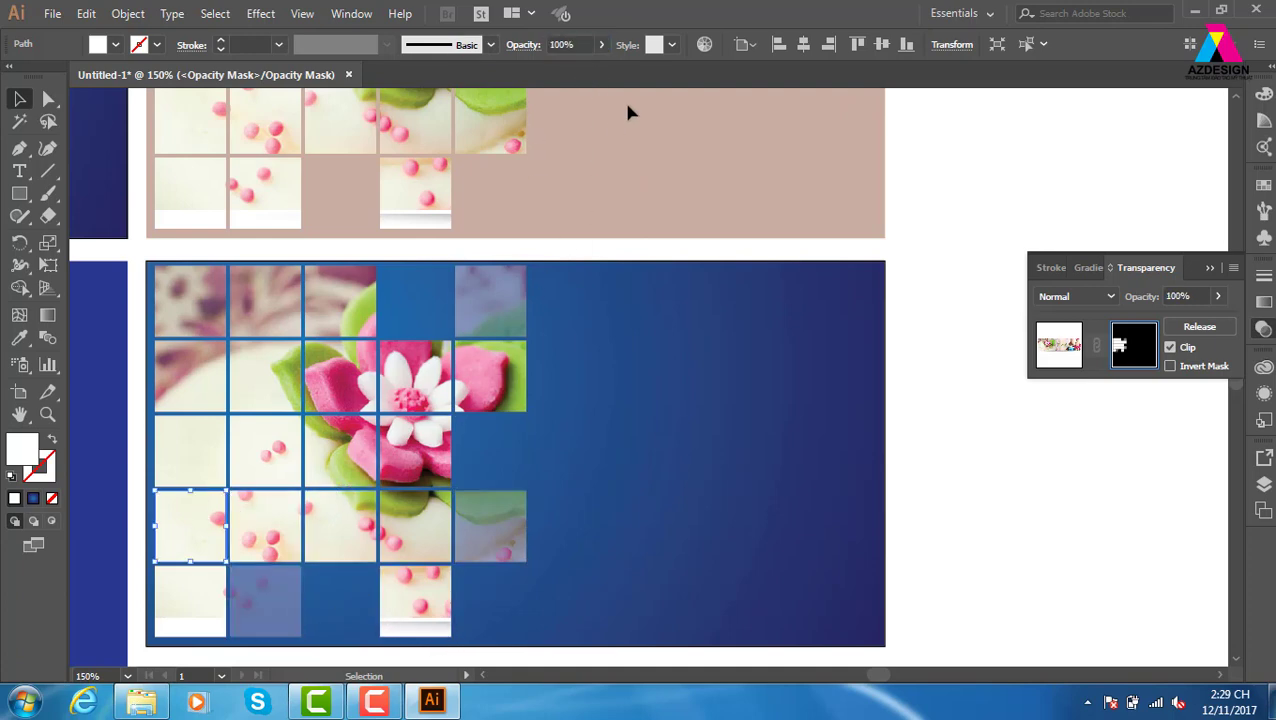
click(580, 44)
text(40)
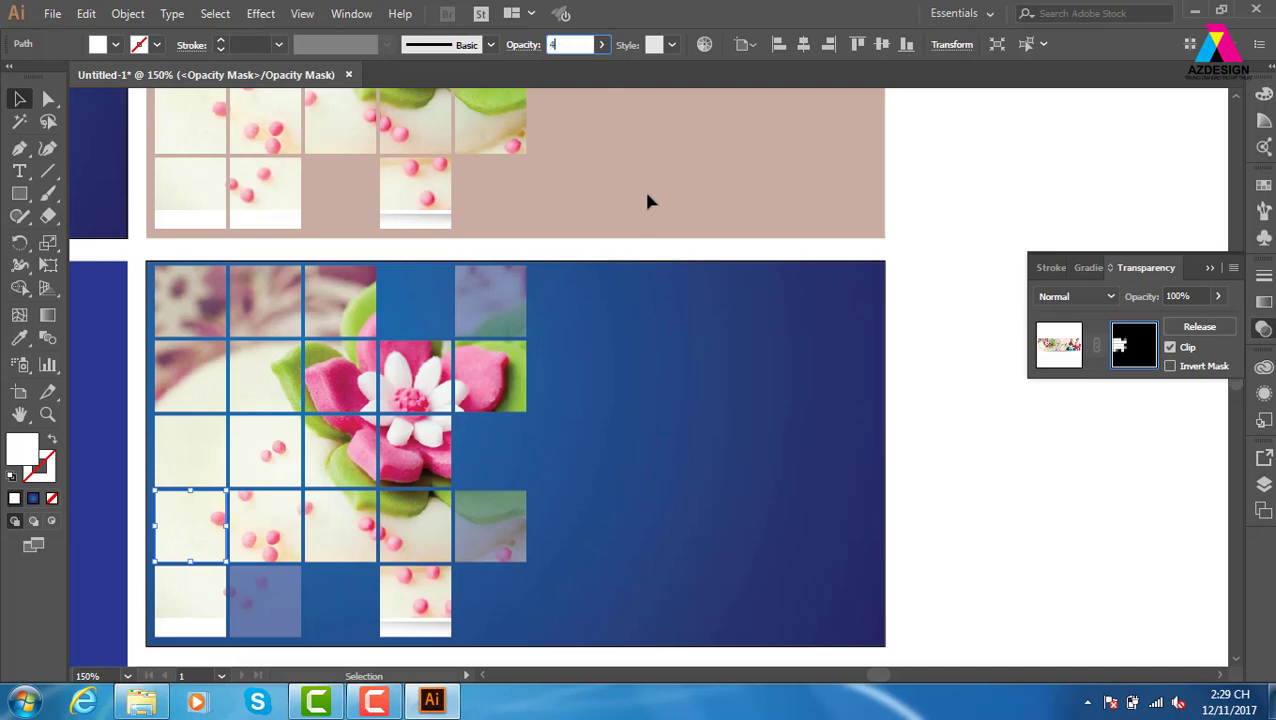
key(Return)
click(961, 500)
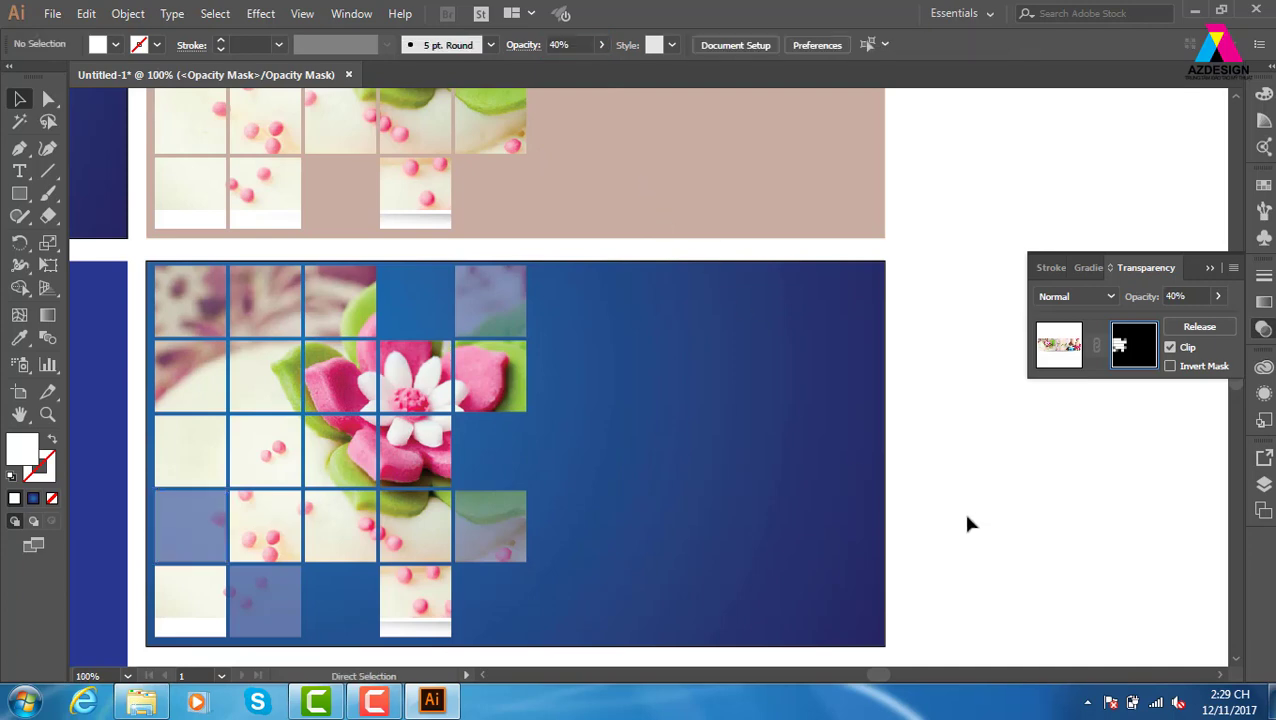
key(ctrl+minus)
key(ctrl+minus)
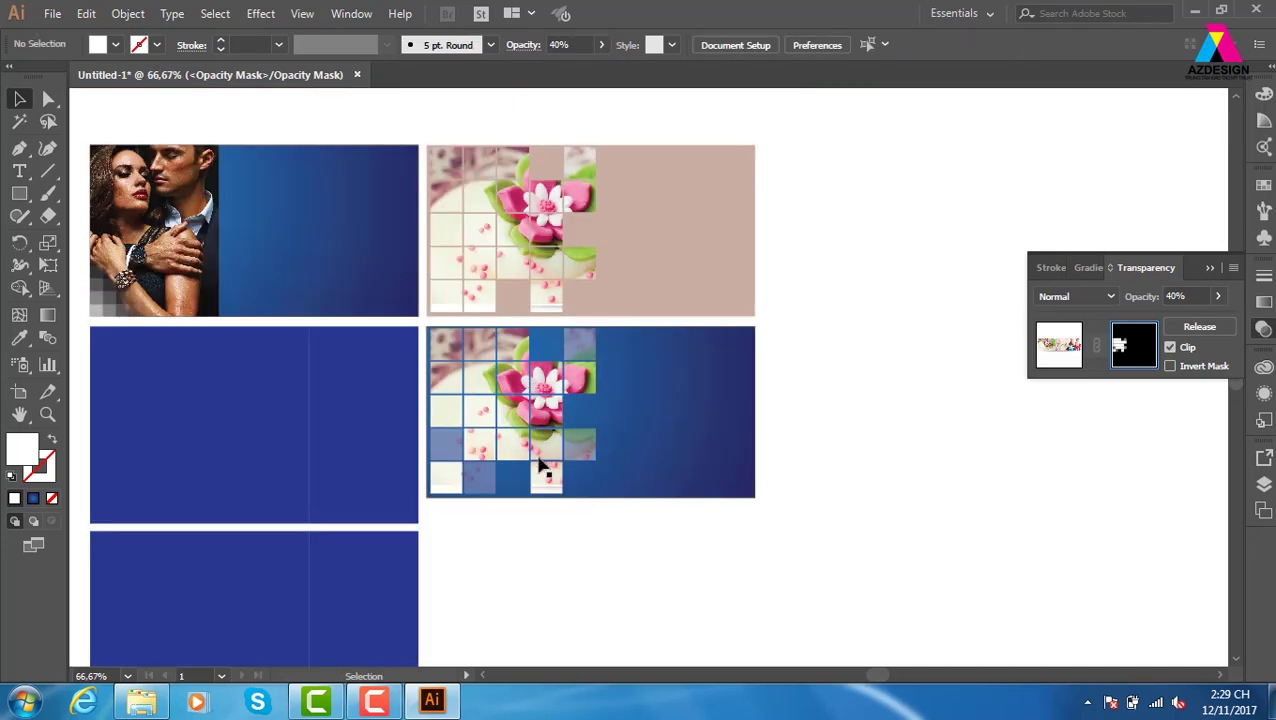
key(ctrl+plus)
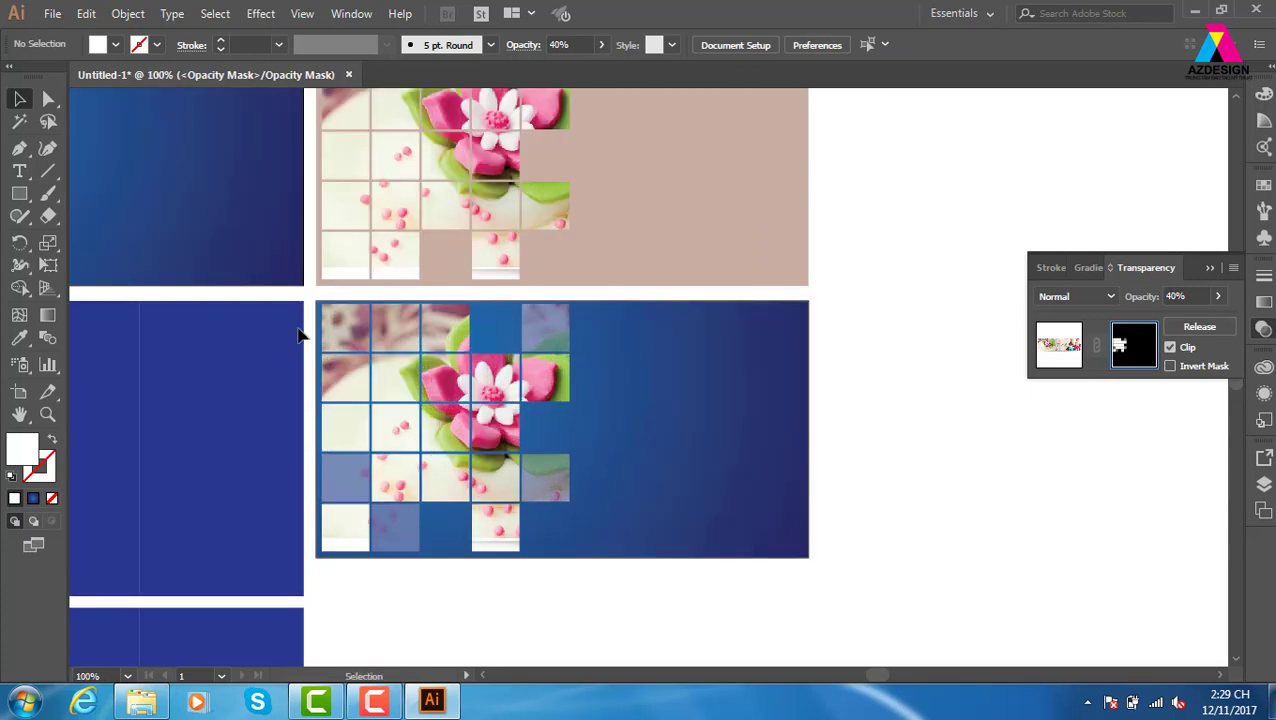
- Rotate the whole tile grid about 45° and shift it up-left on the blue card
drag(310, 305, 606, 615)
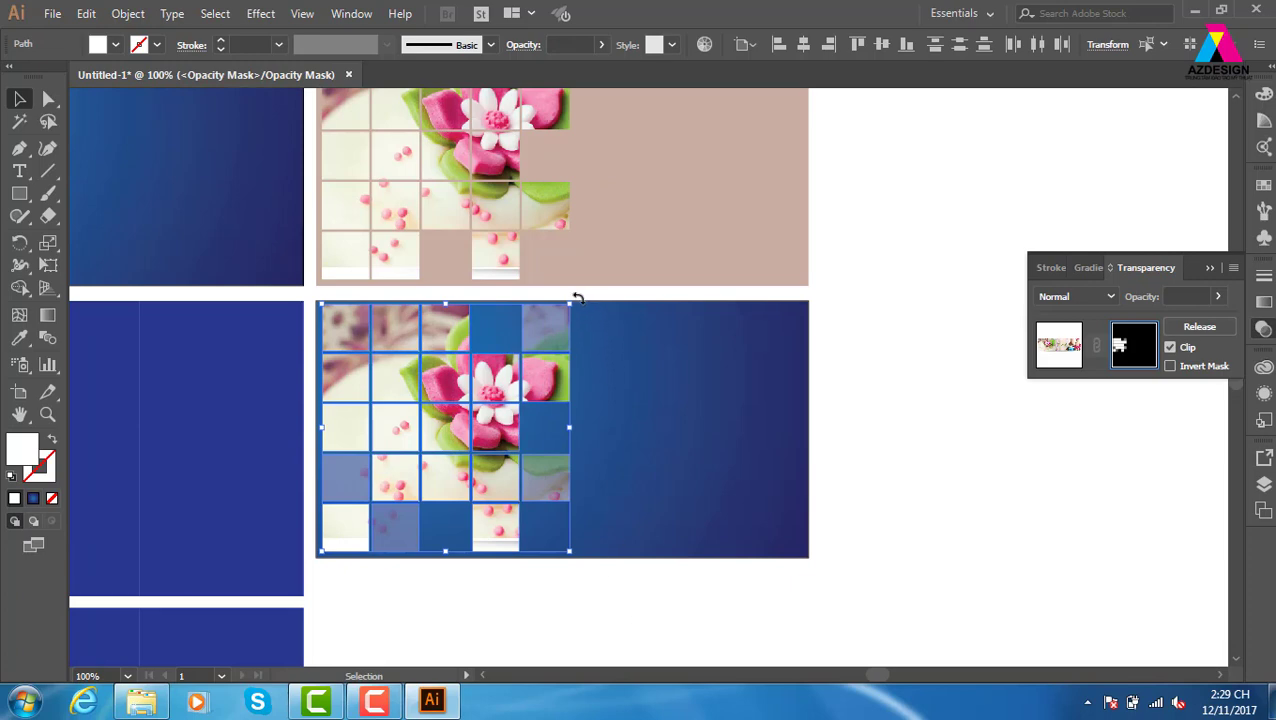
drag(575, 297, 629, 481)
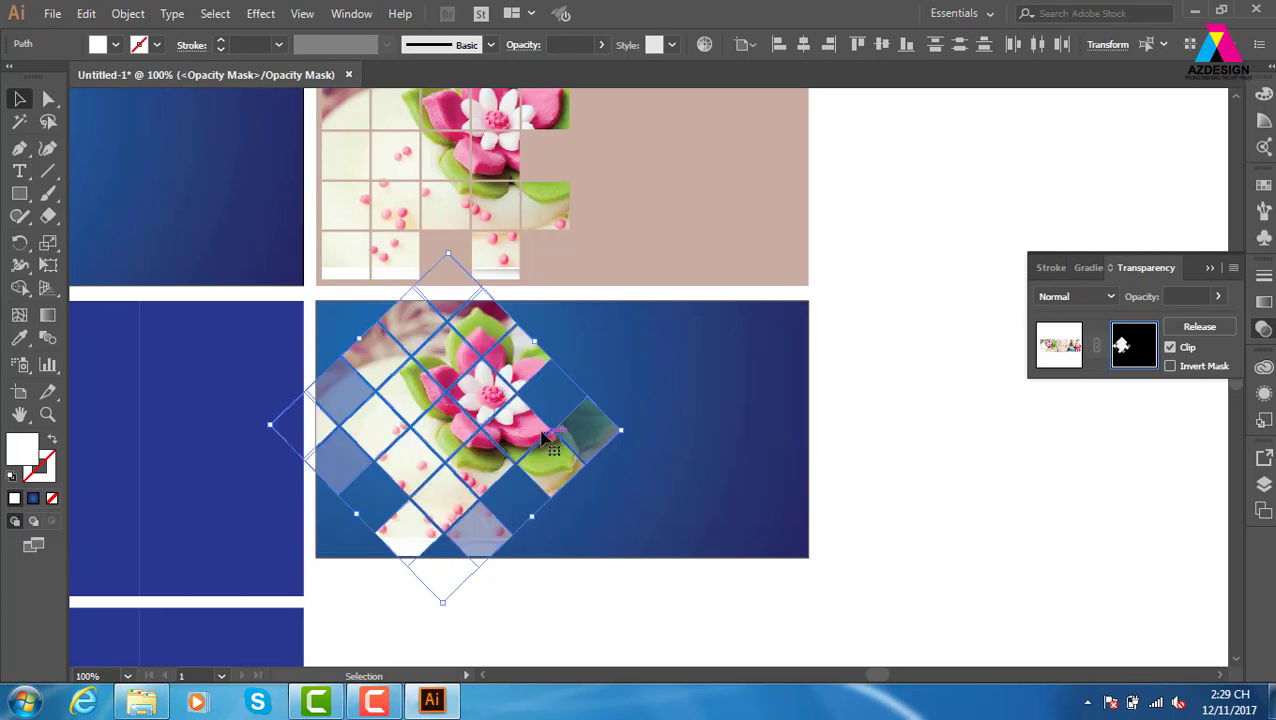
drag(518, 440, 469, 398)
click(958, 556)
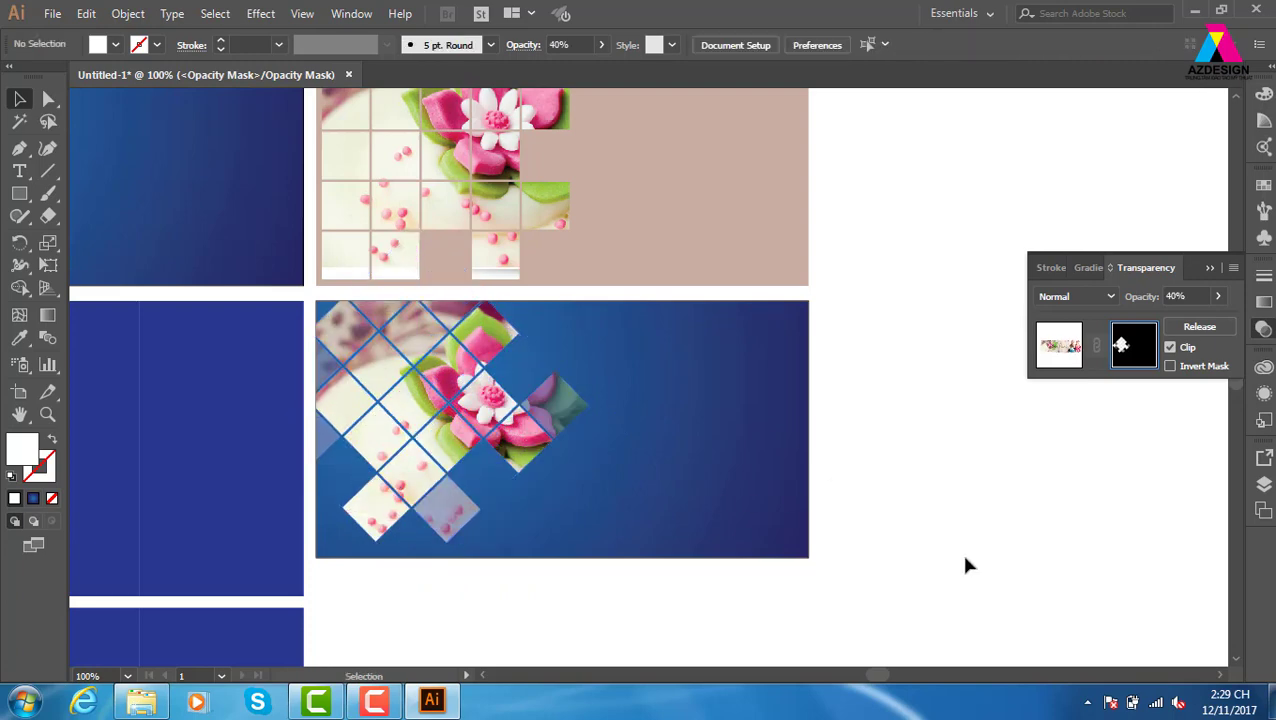
scroll(658, 487, up, 3)
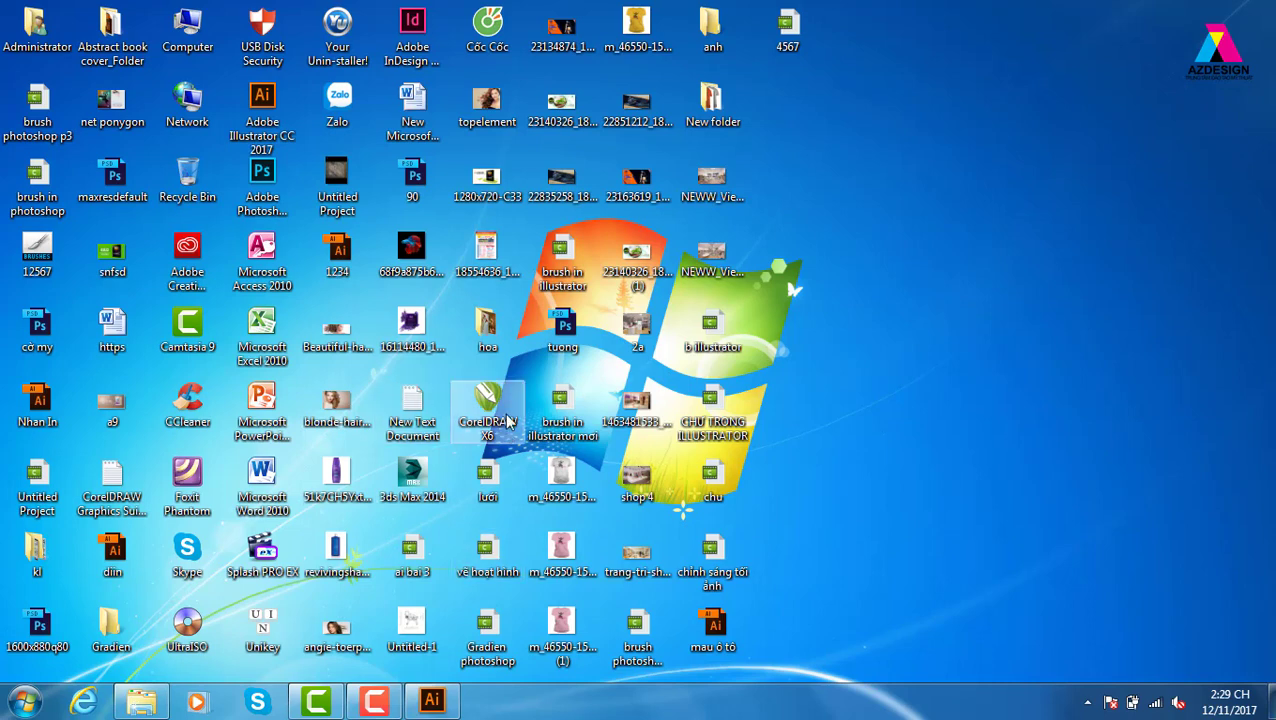
- Launch Cốc Cốc, dismiss the restore prompt, and go to Google
click(489, 28)
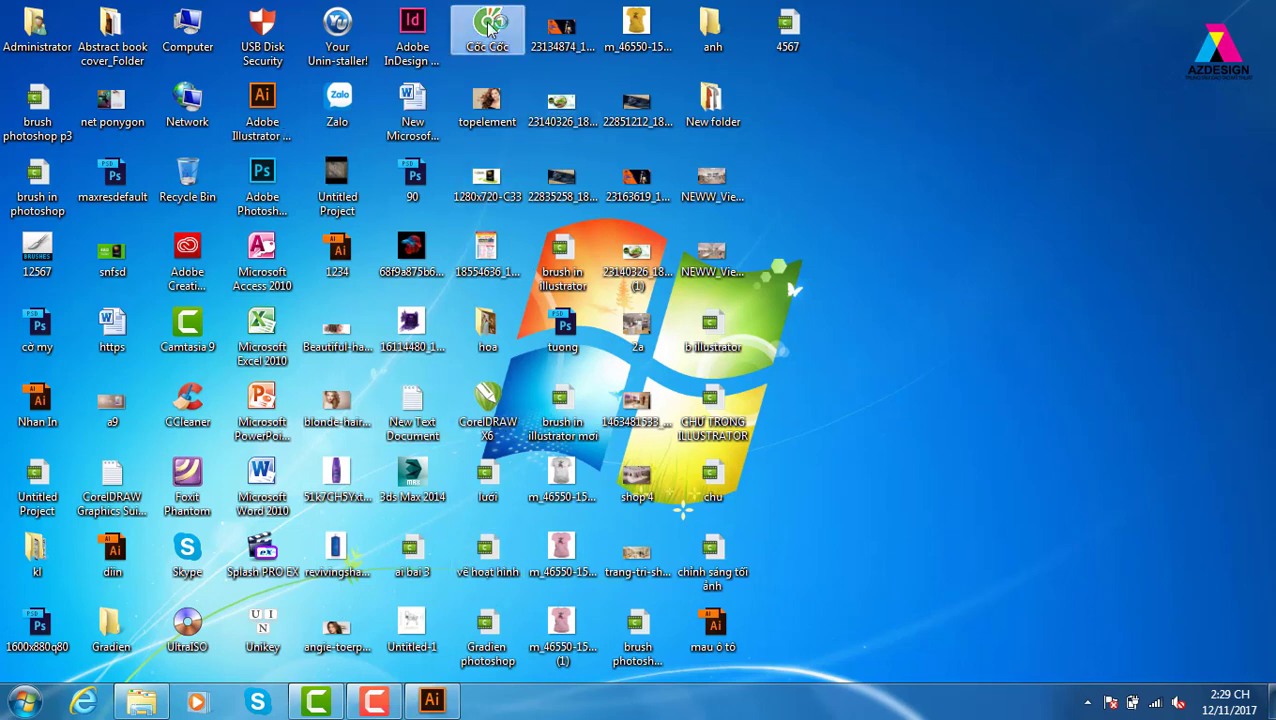
double_click(489, 28)
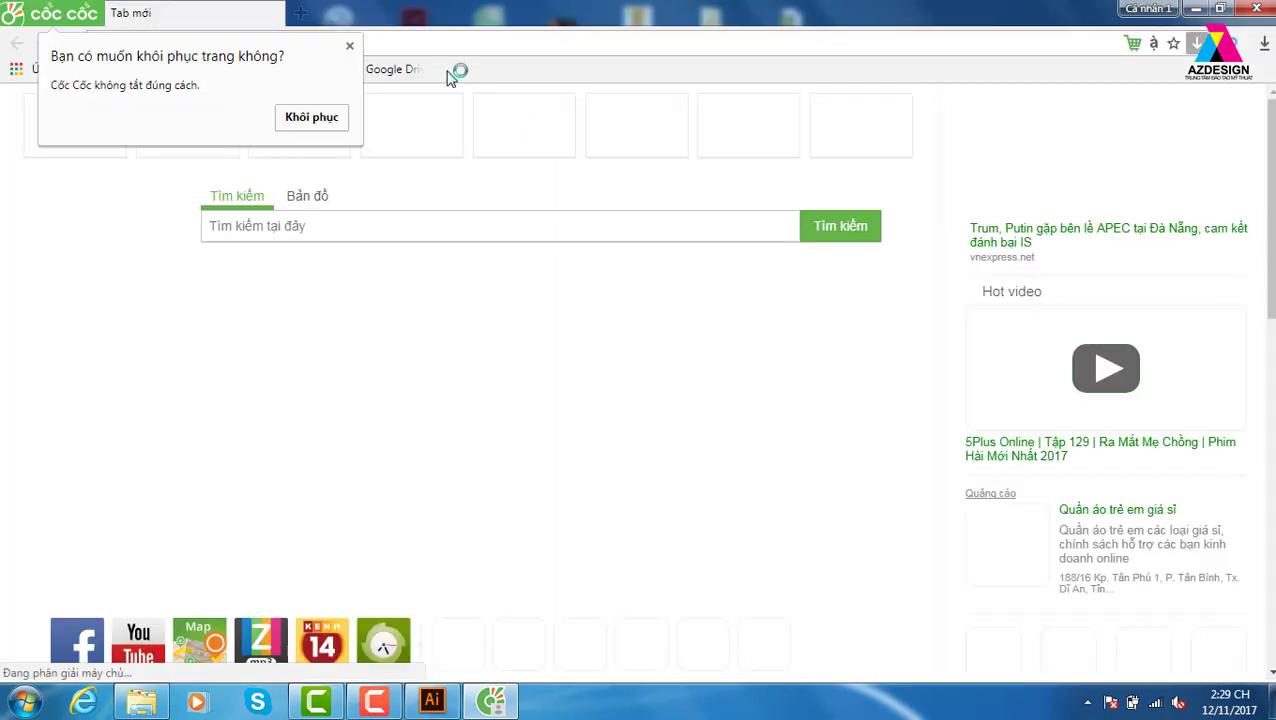
click(349, 48)
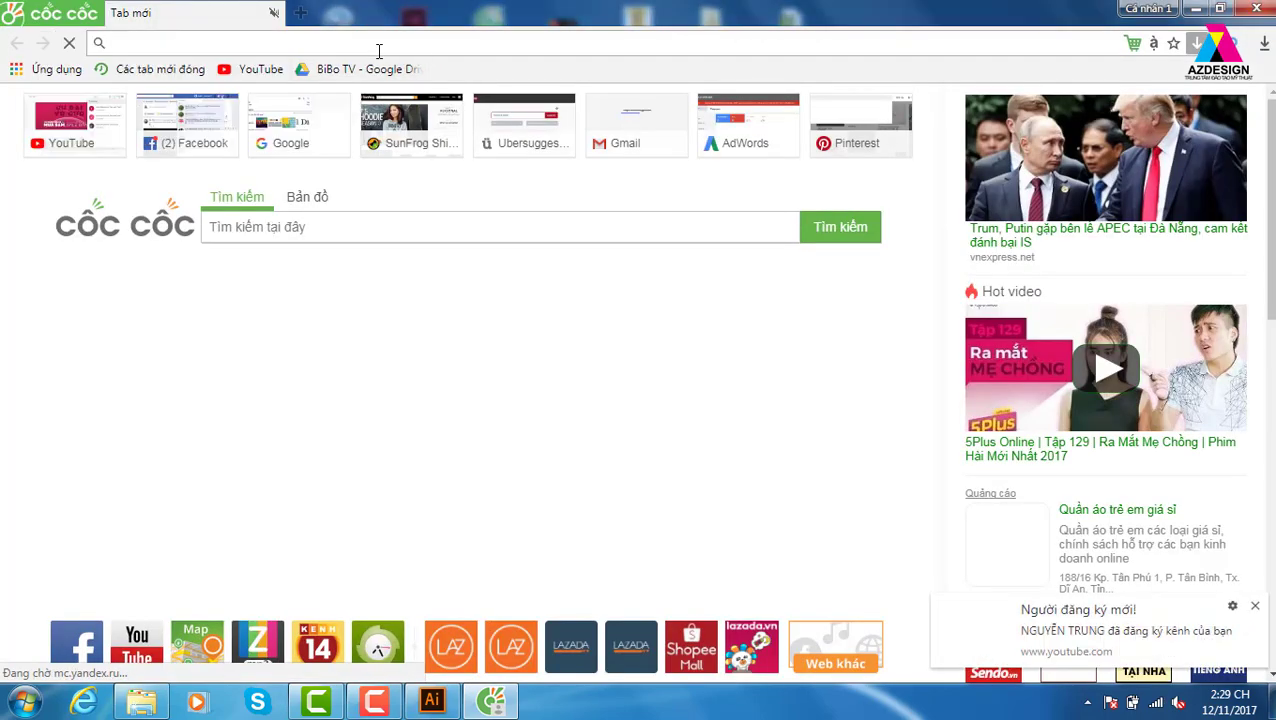
text(google.com)
key(Return)
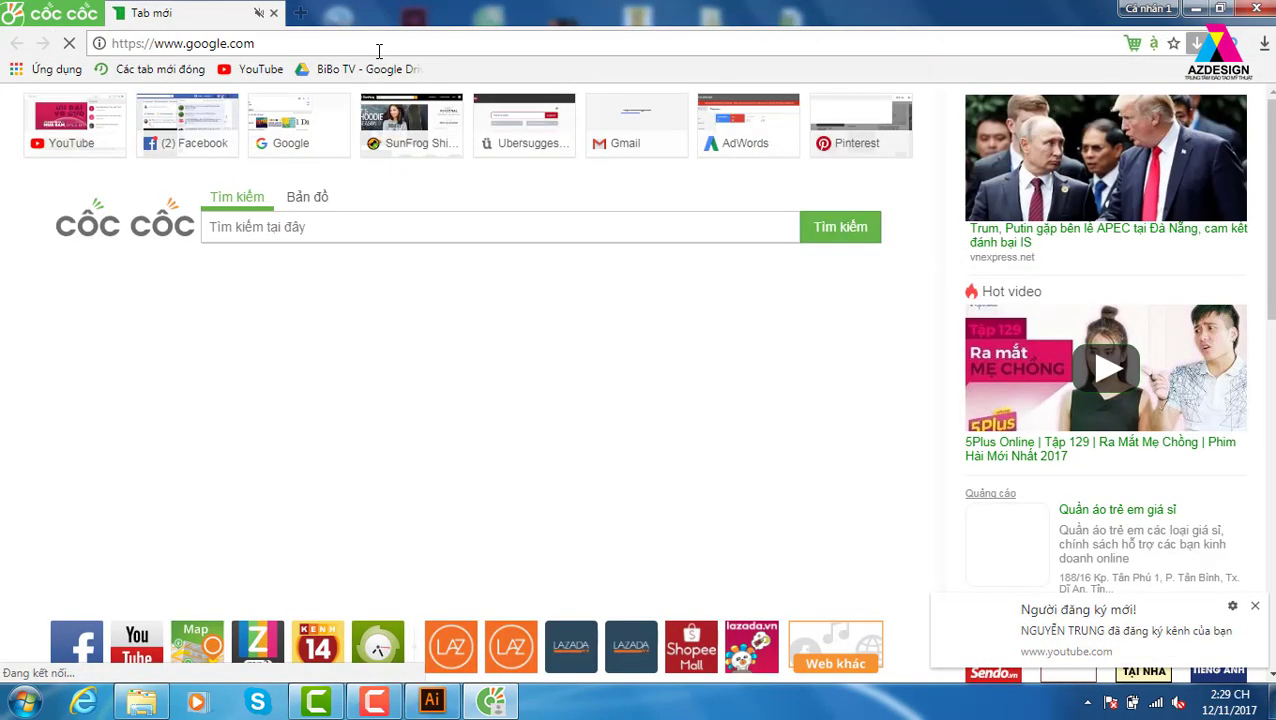
- Search Google for '960 grid'
click(1255, 606)
click(588, 412)
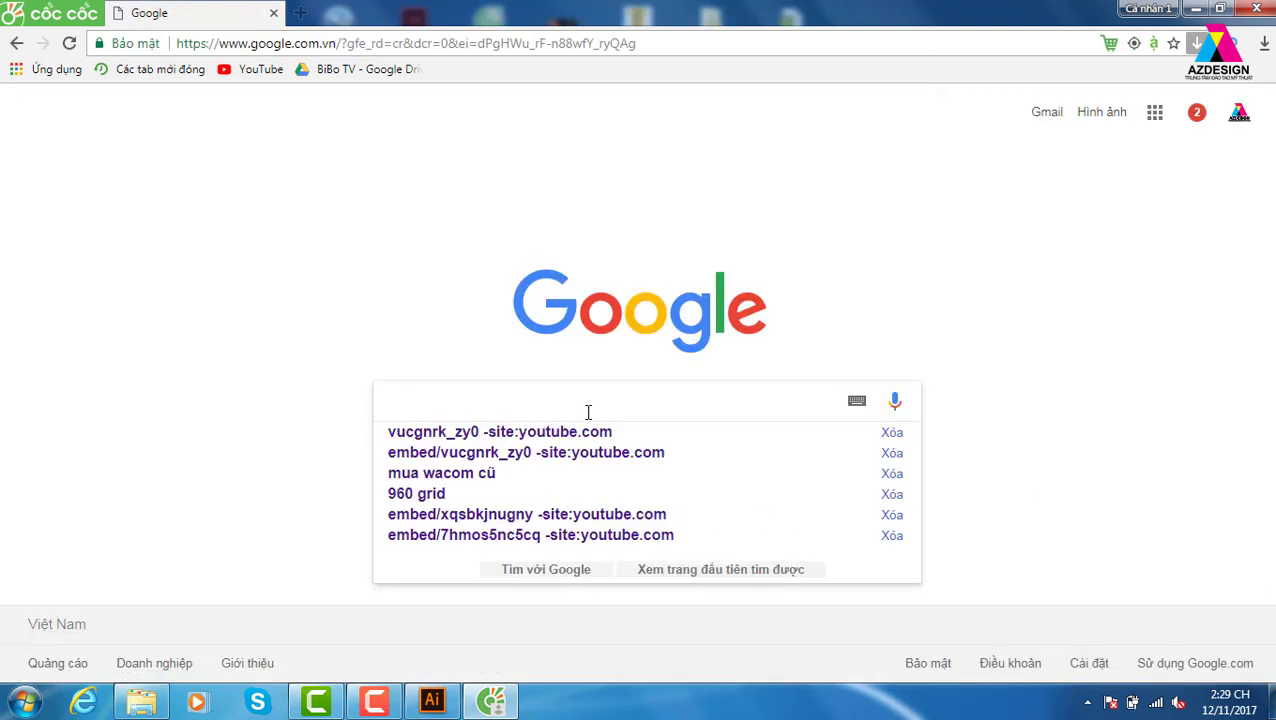
text(960)
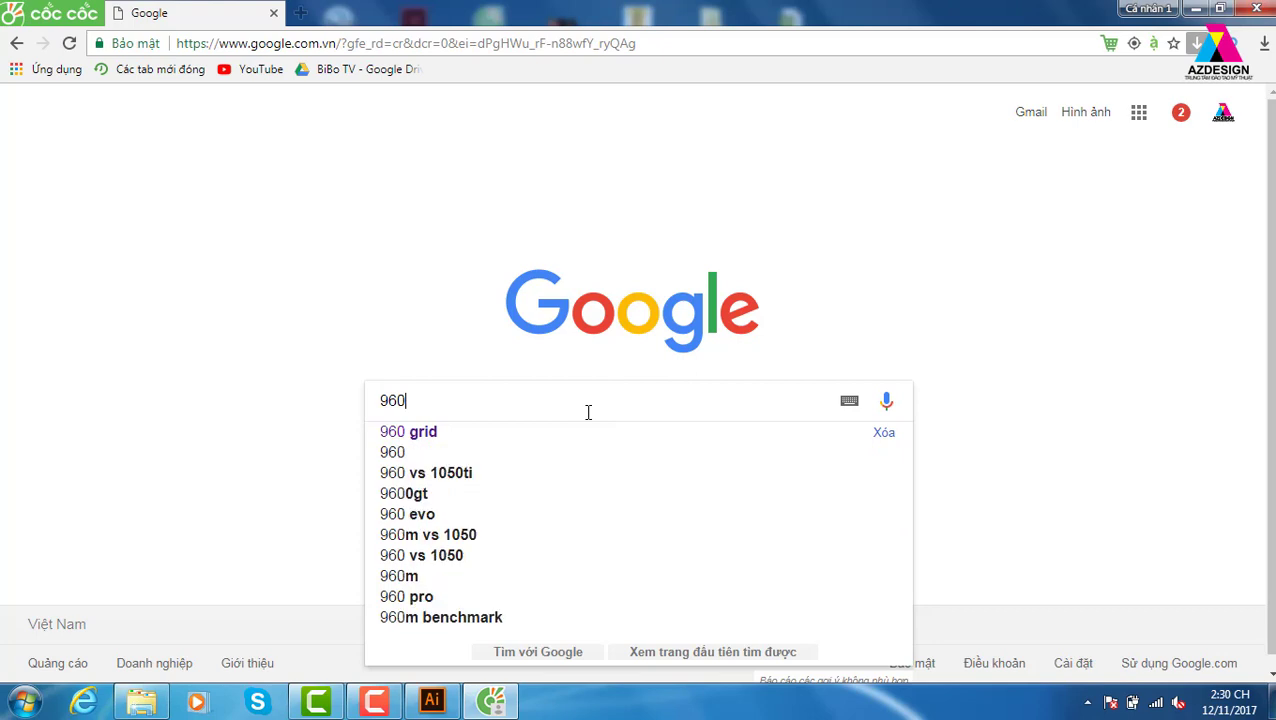
key(Down)
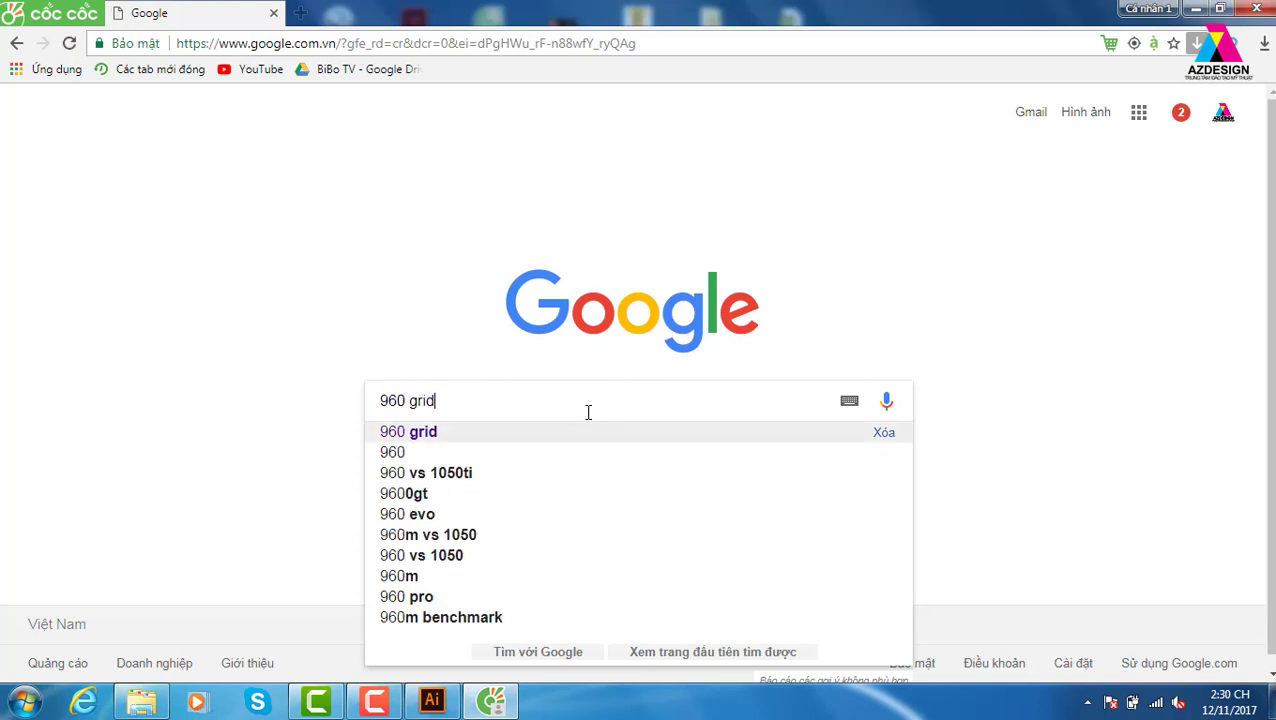
key(Return)
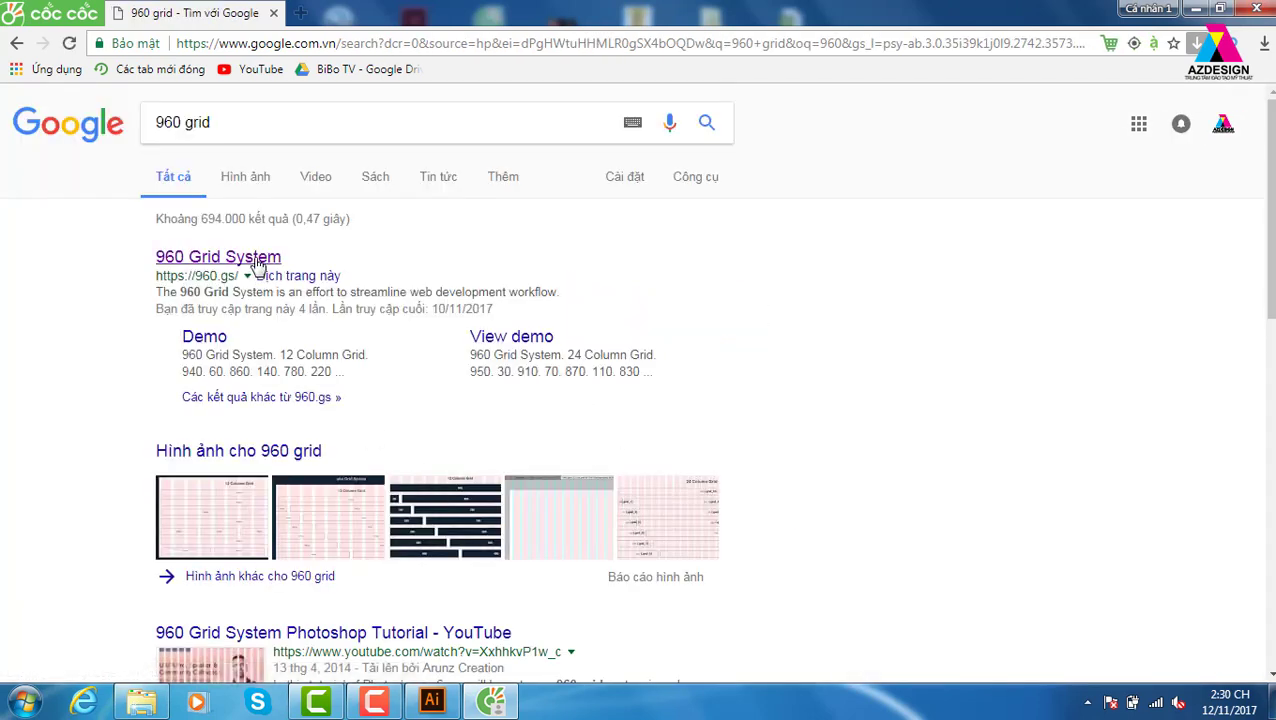
- Open the 960 Grid System site and show the Drupal example's 12-column grid overlay
click(256, 262)
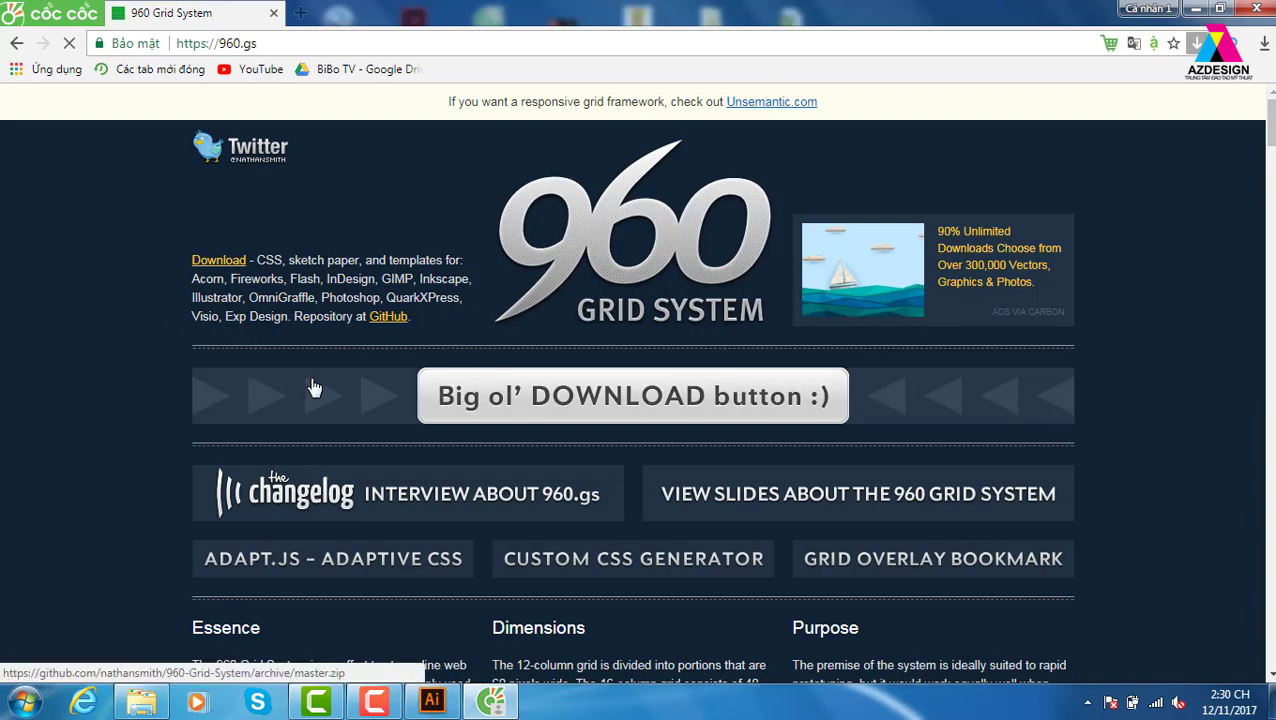
scroll(806, 370, down, 2)
scroll(908, 450, down, 3)
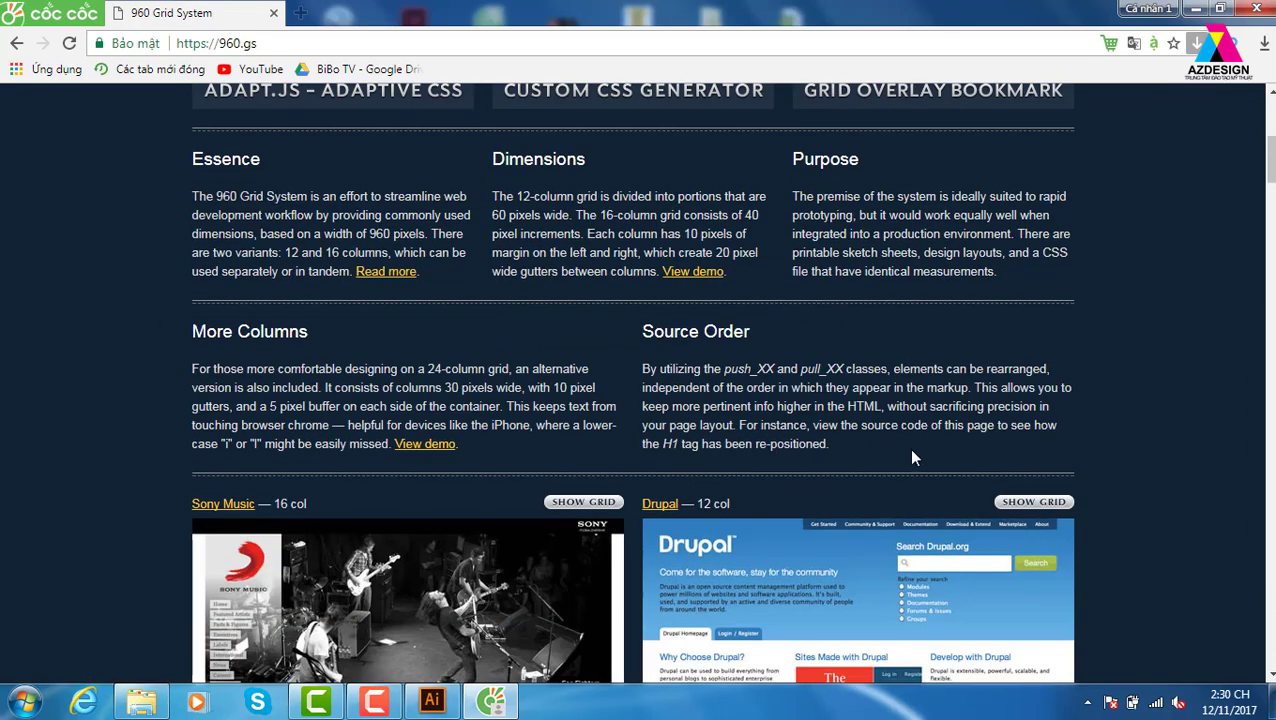
scroll(910, 452, down, 3)
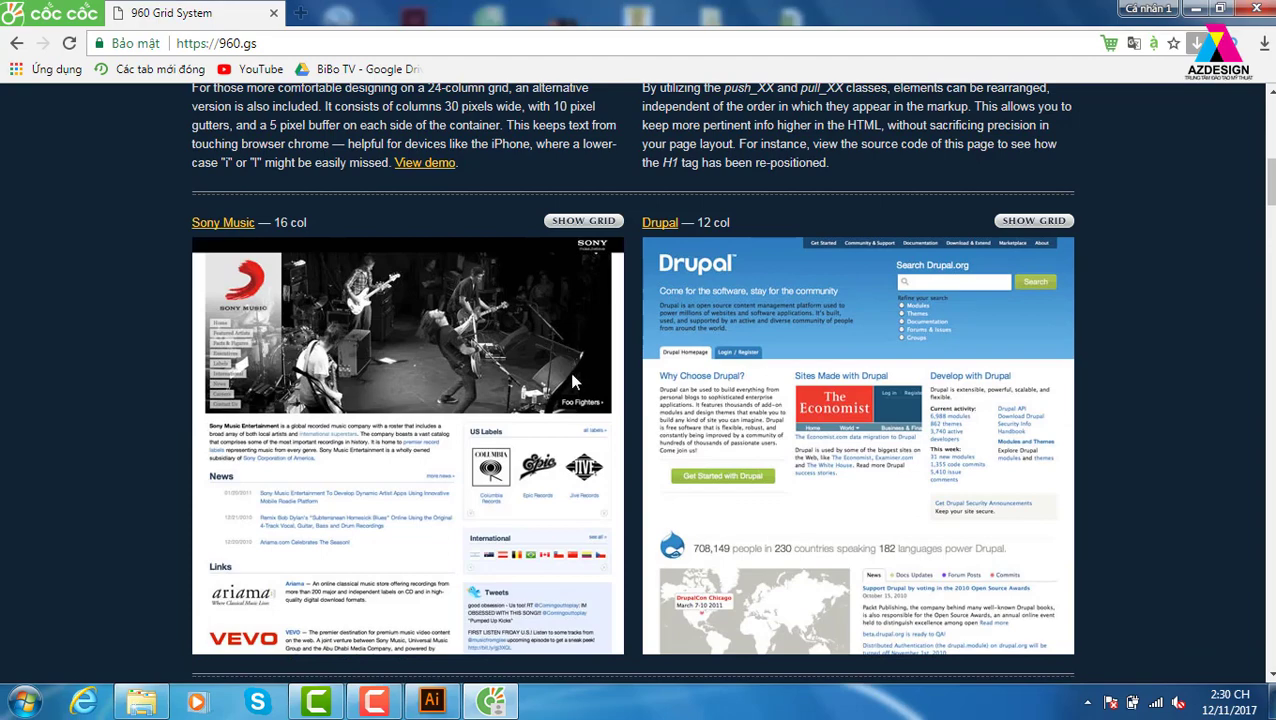
scroll(585, 390, down, 3)
scroll(585, 390, up, 3)
click(1012, 222)
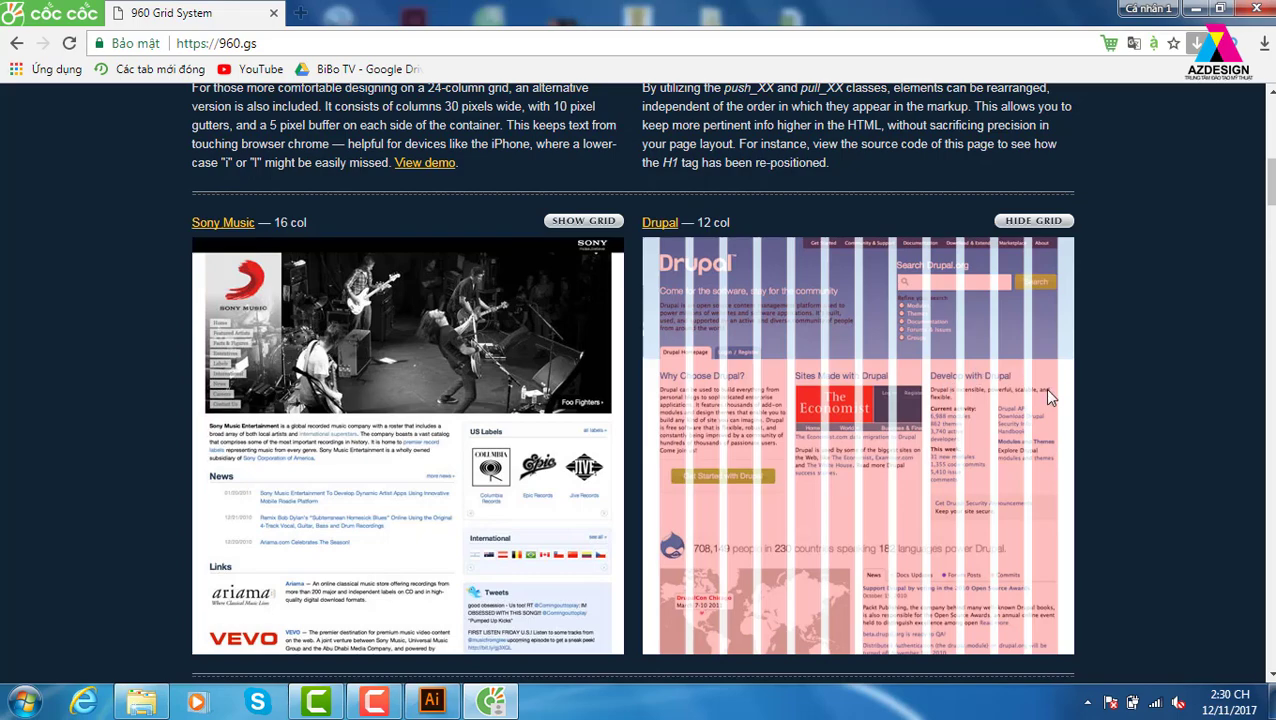
- Return to the card document, zoom out, and delete a rectangle accidentally drawn inside the mask
click(432, 700)
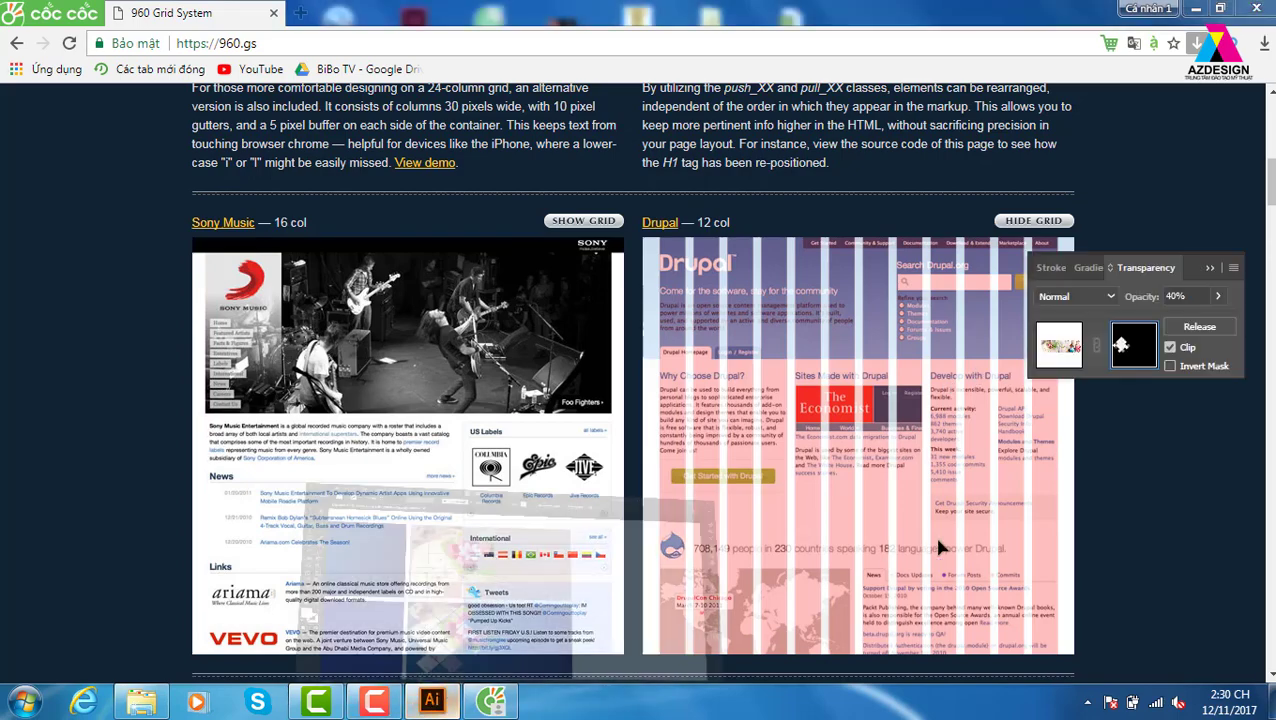
key(ctrl+minus)
key(ctrl+minus)
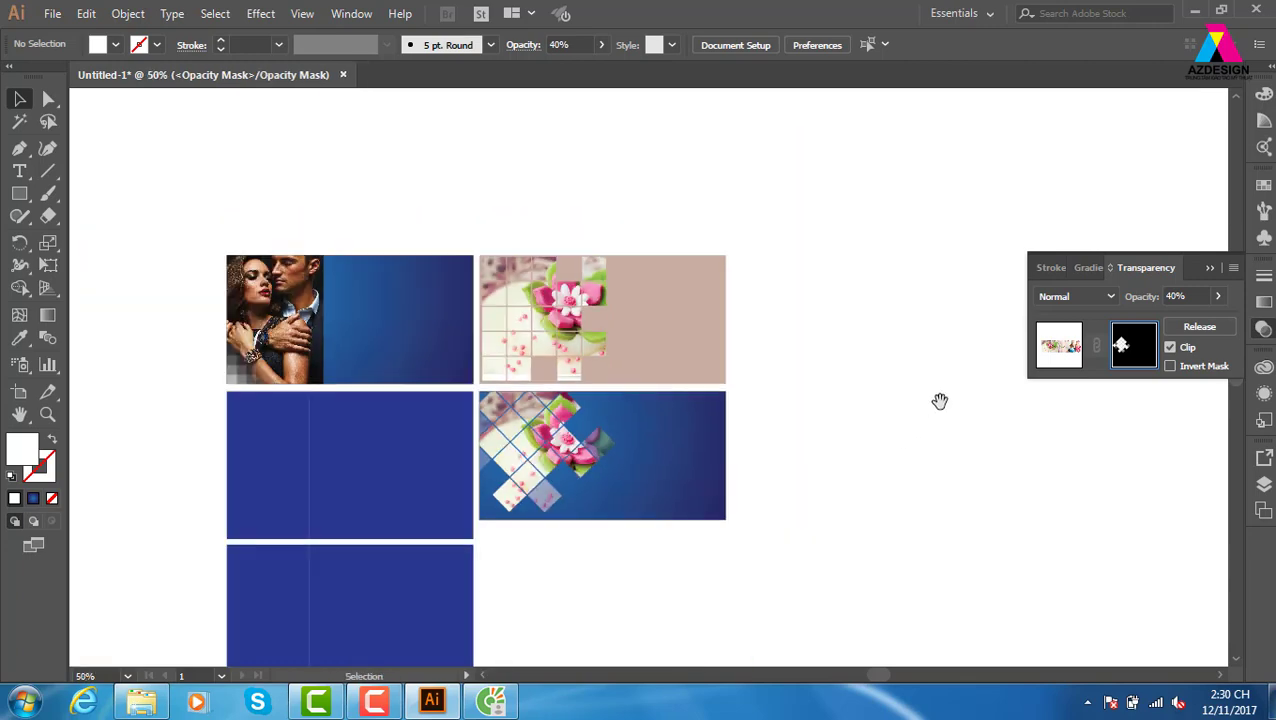
drag(940, 398, 709, 322)
key(m)
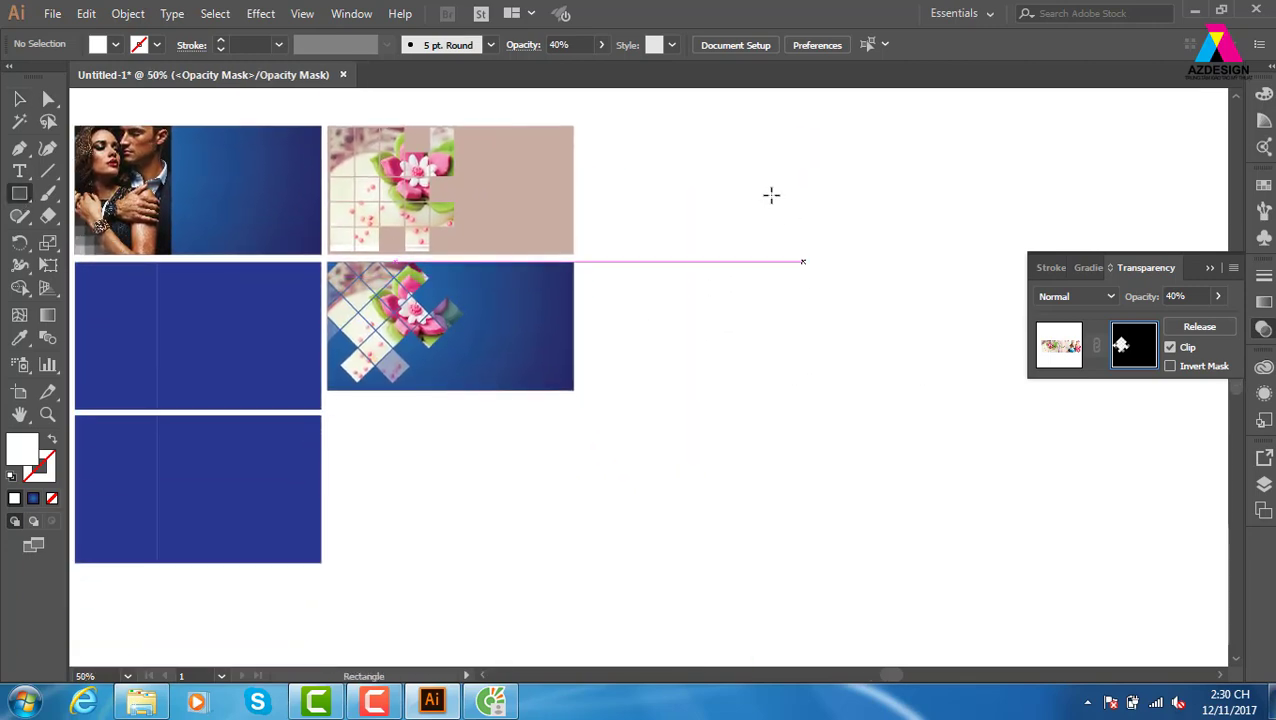
mouse_move(610, 127)
mouse_down()
mouse_move(884, 347)
mouse_move(972, 385)
mouse_up()
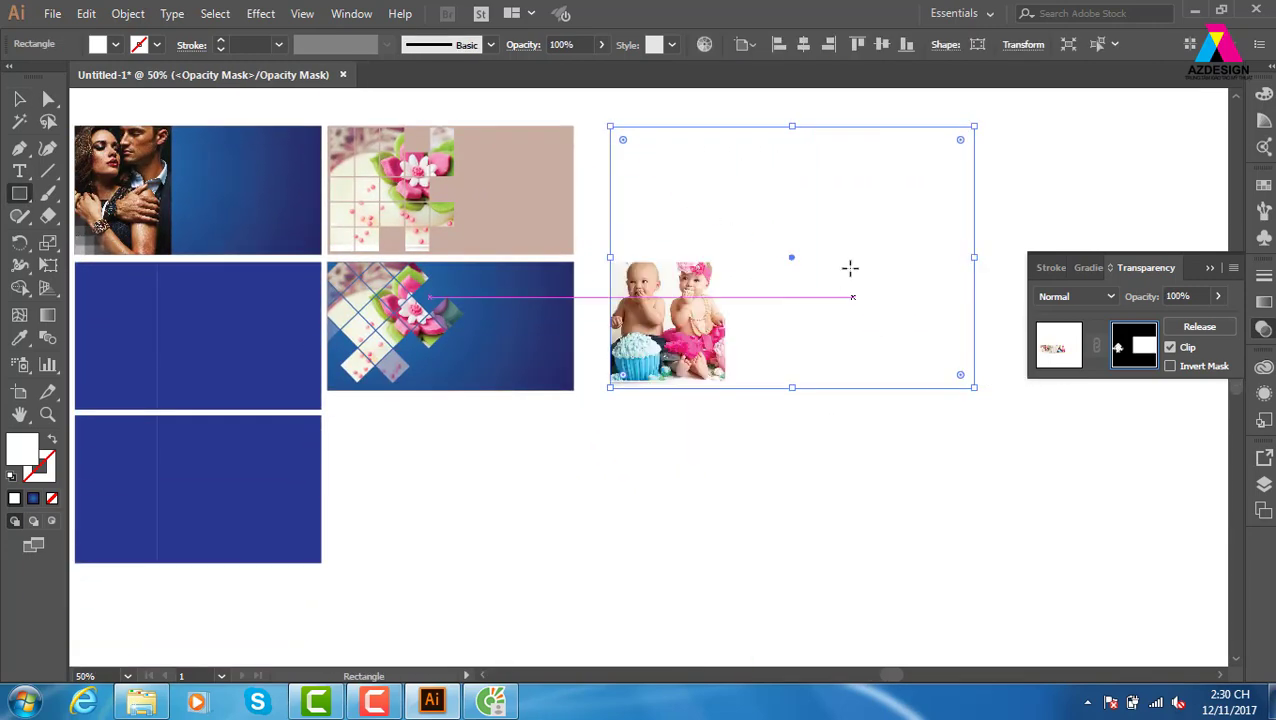
drag(846, 247, 829, 270)
key(Delete)
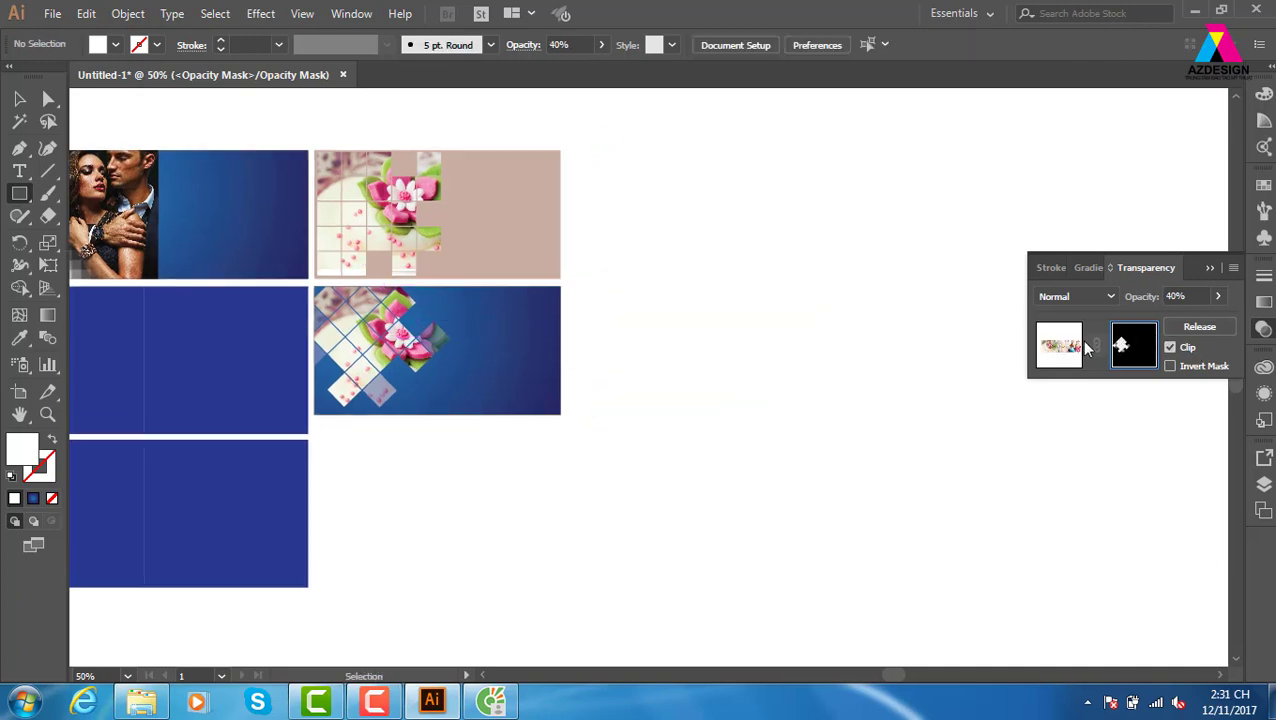
- Exit mask editing and draw a pink-filled rectangle to the right of the cards
click(1062, 346)
drag(583, 143, 964, 421)
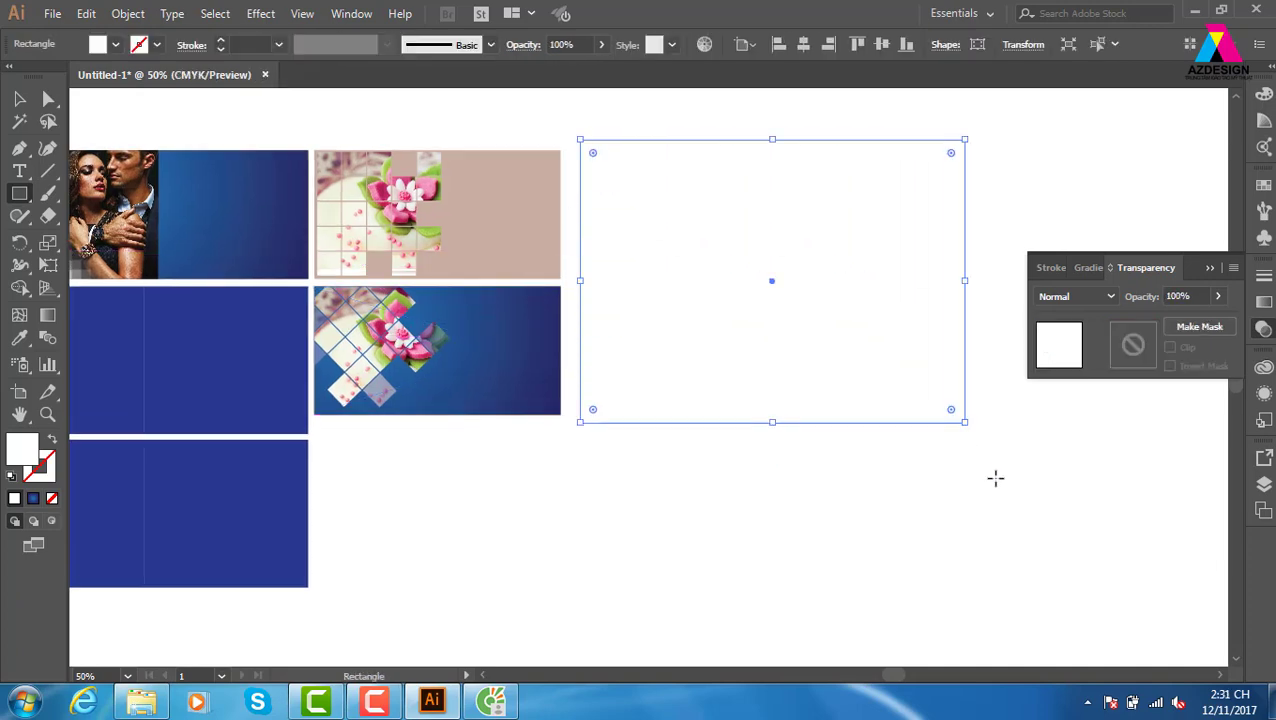
click(1264, 185)
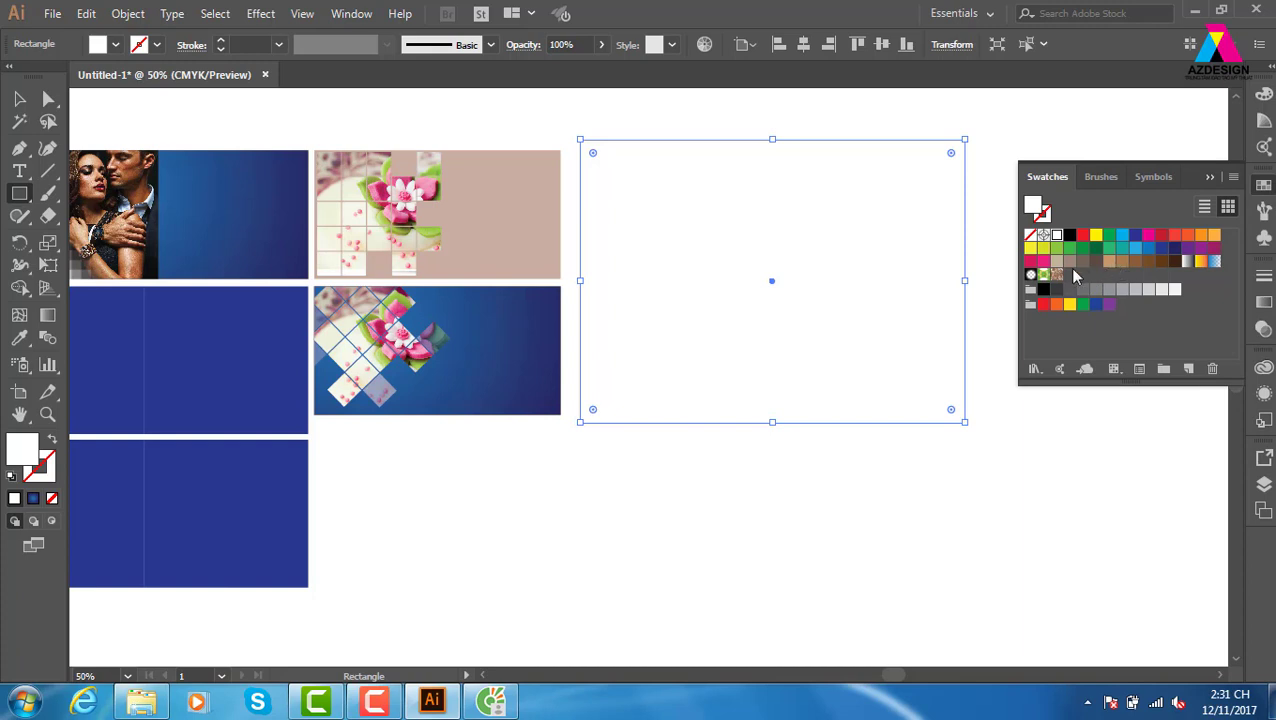
click(1043, 261)
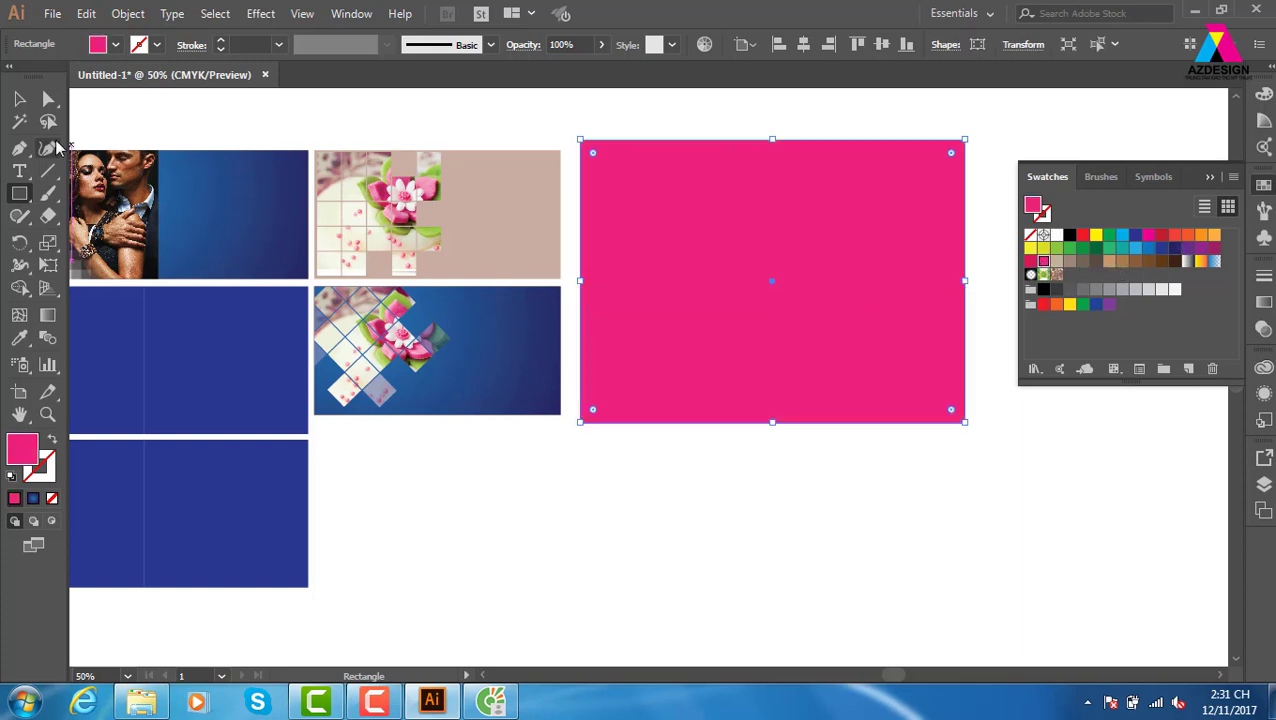
click(19, 98)
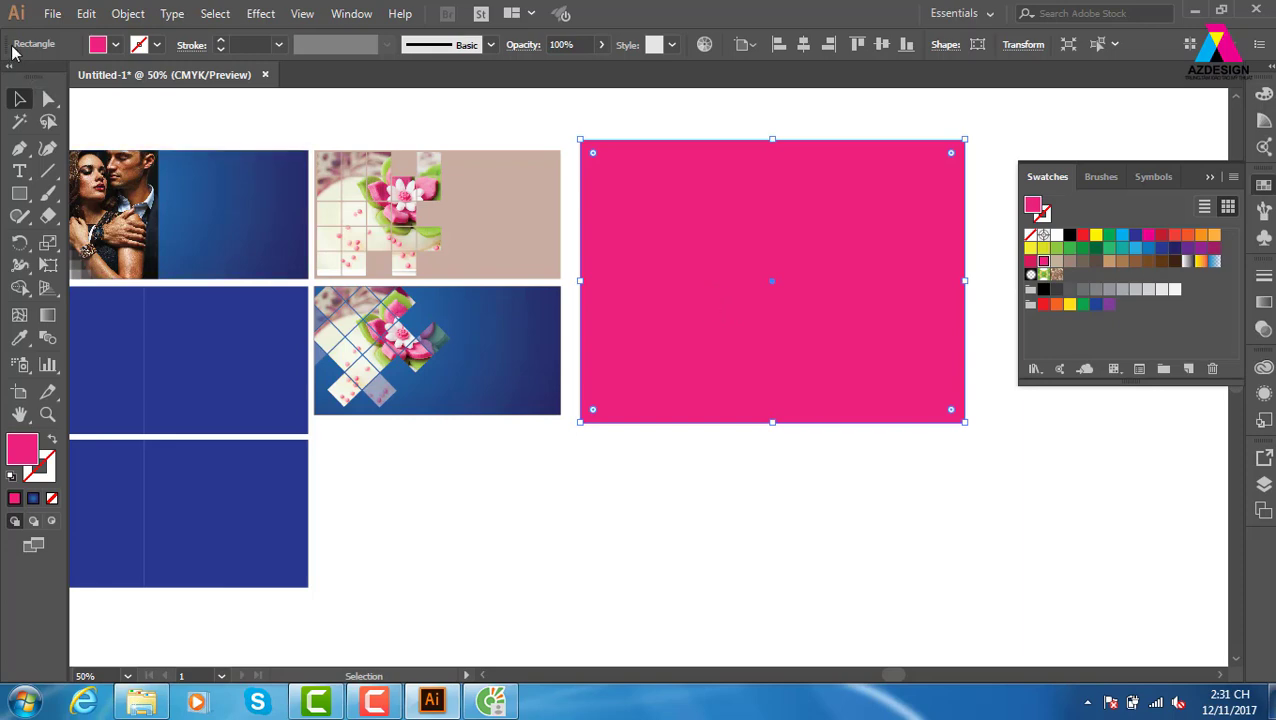
click(127, 13)
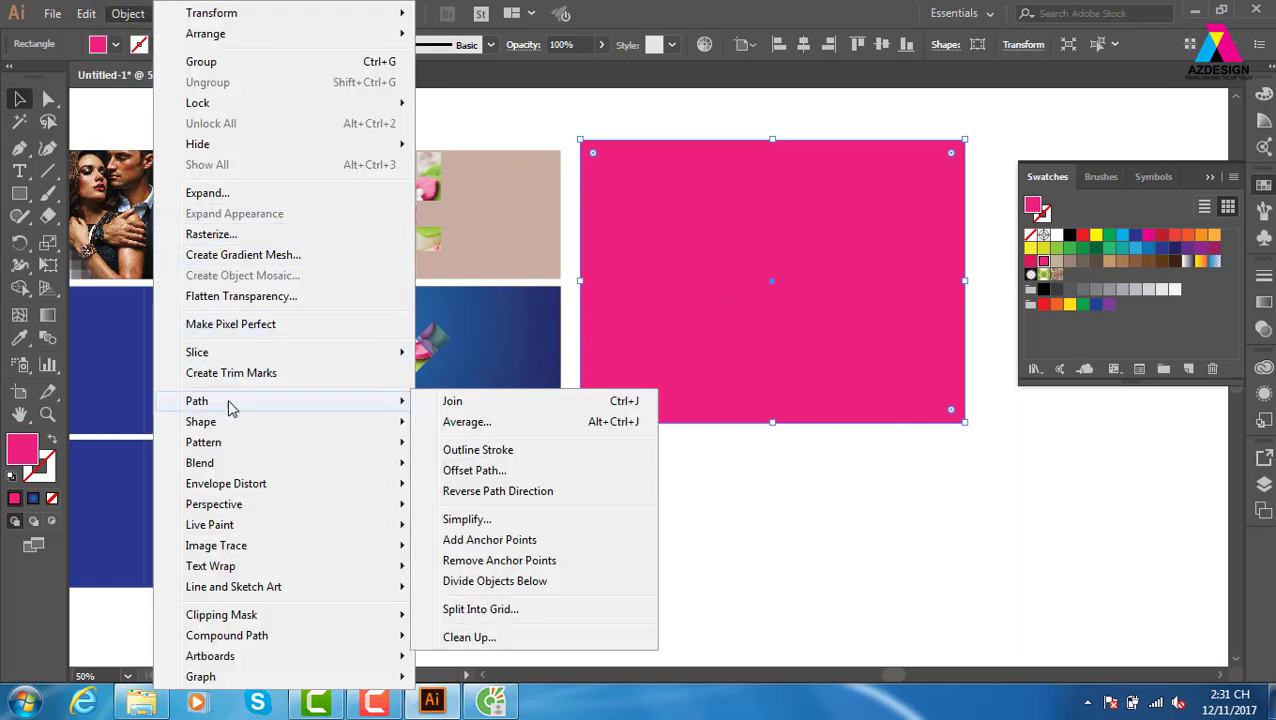
mouse_move(197, 401)
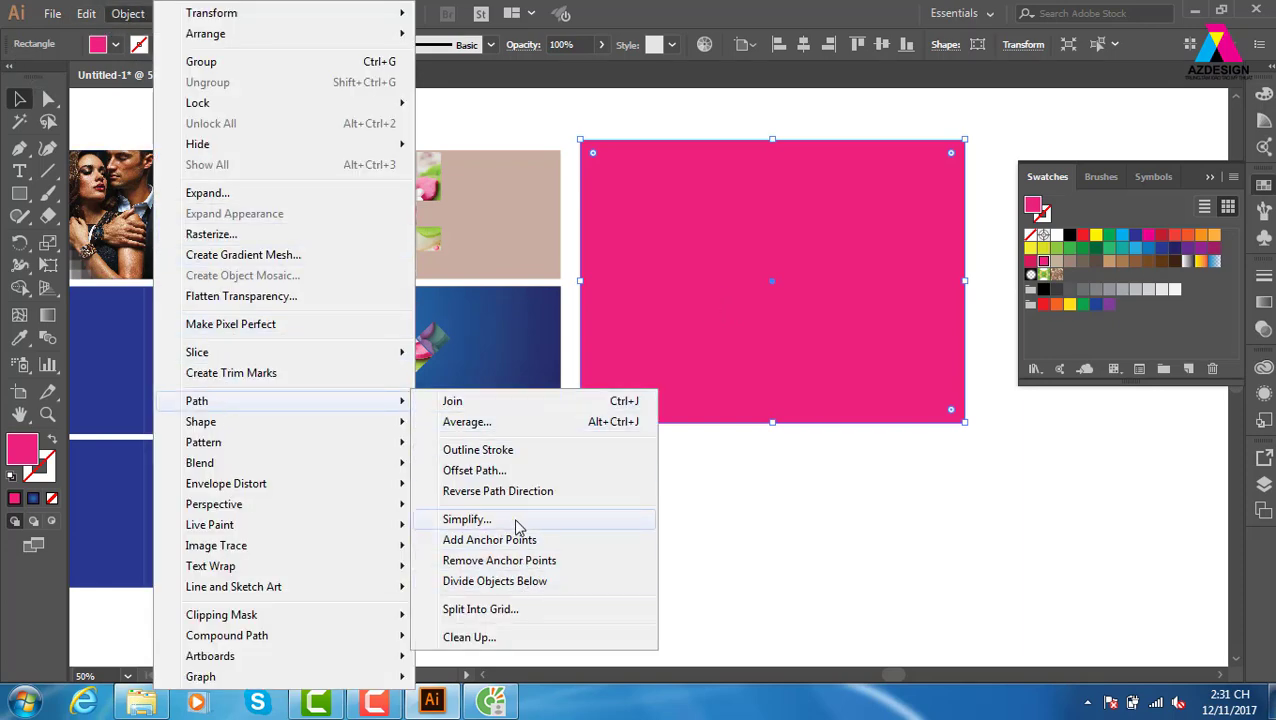
- Preview Split Into Grid on the rectangle with 12 columns, then return to the 960 Grid page
click(490, 609)
click(896, 411)
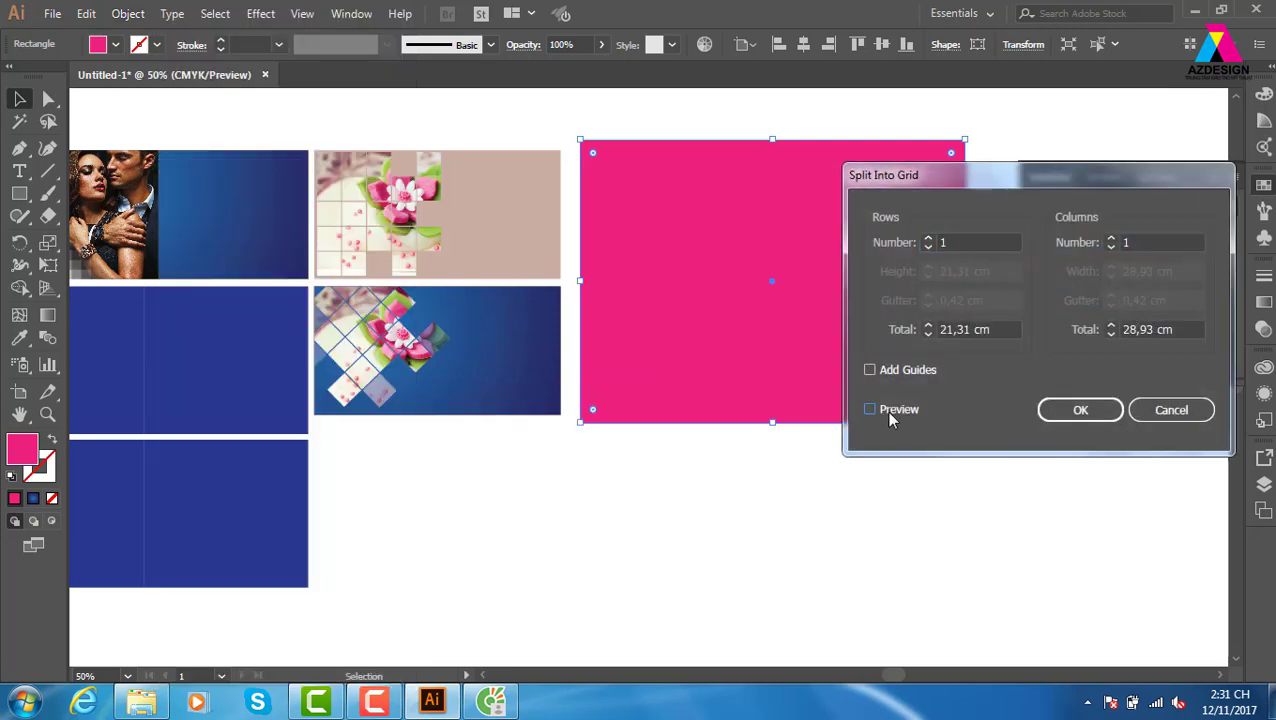
click(1111, 238)
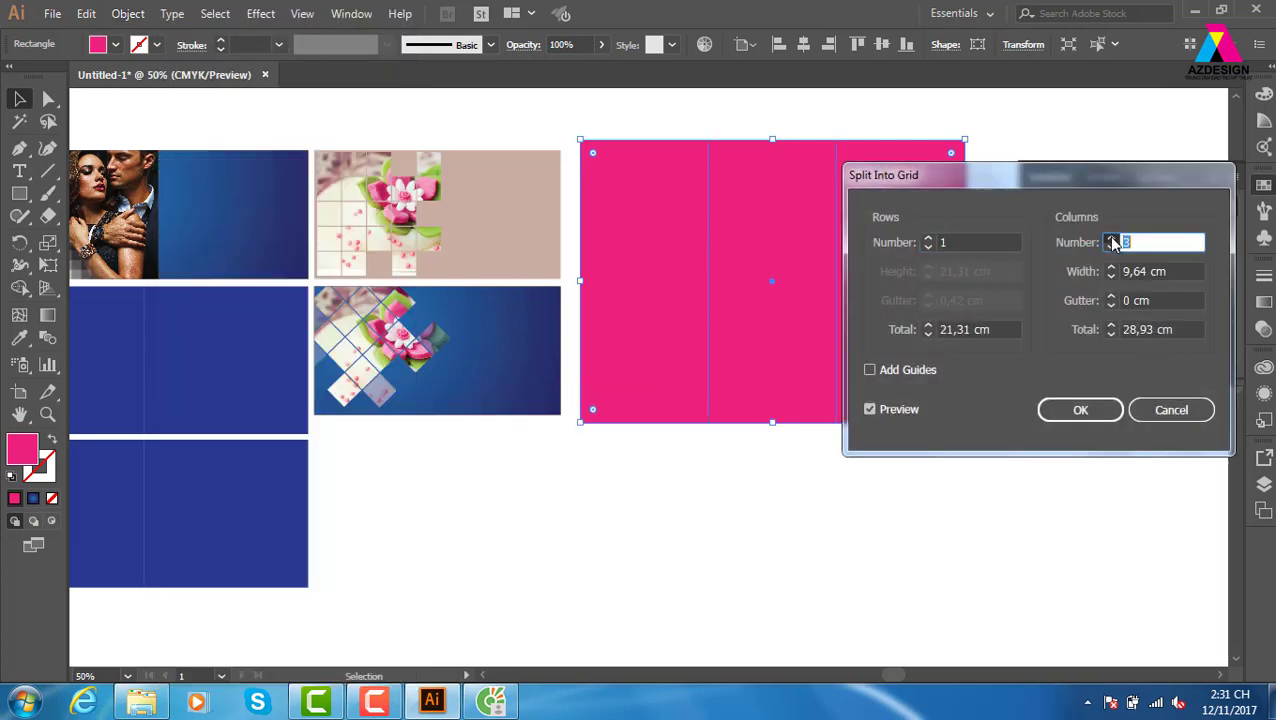
click(1111, 238)
click(1111, 238)
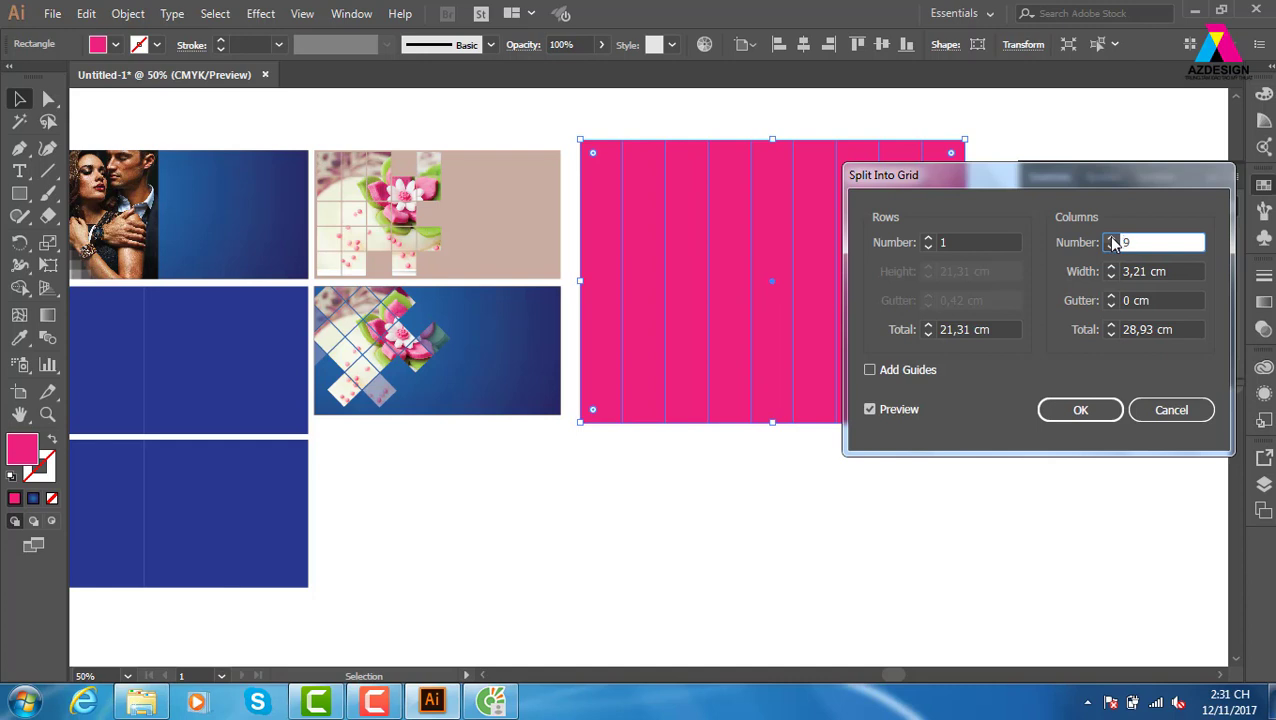
click(1111, 238)
click(1111, 238)
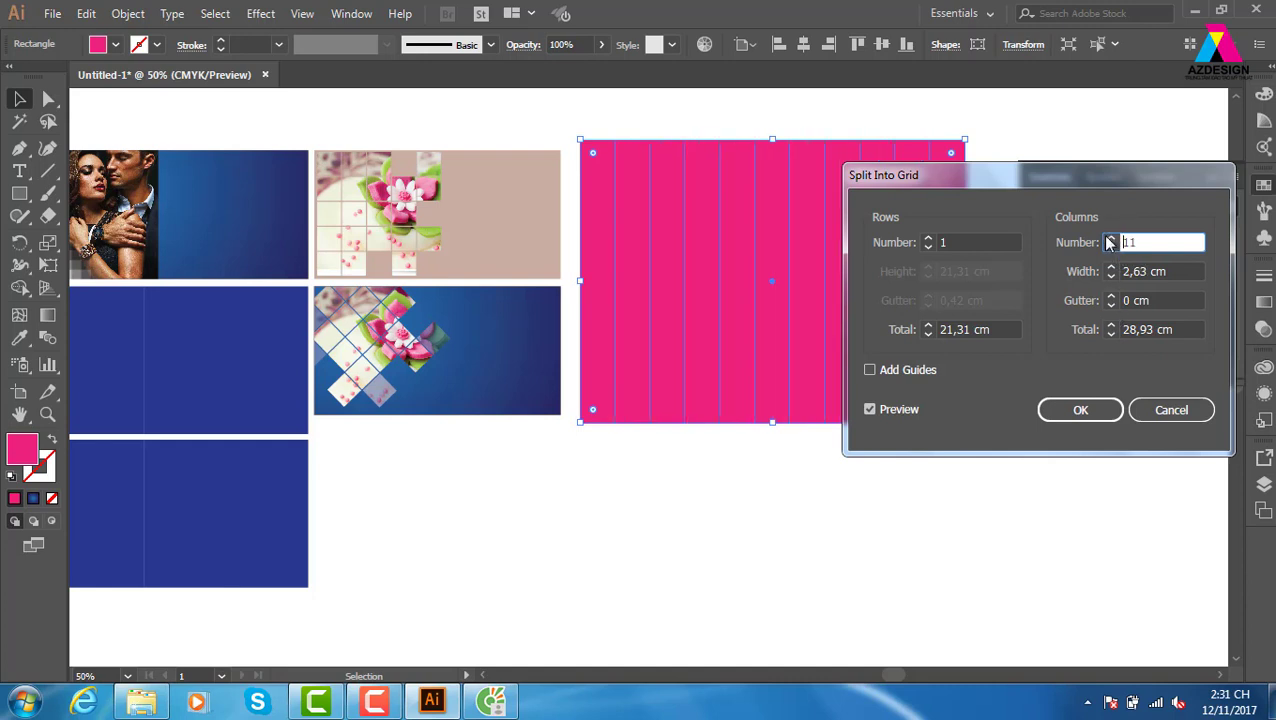
click(1111, 238)
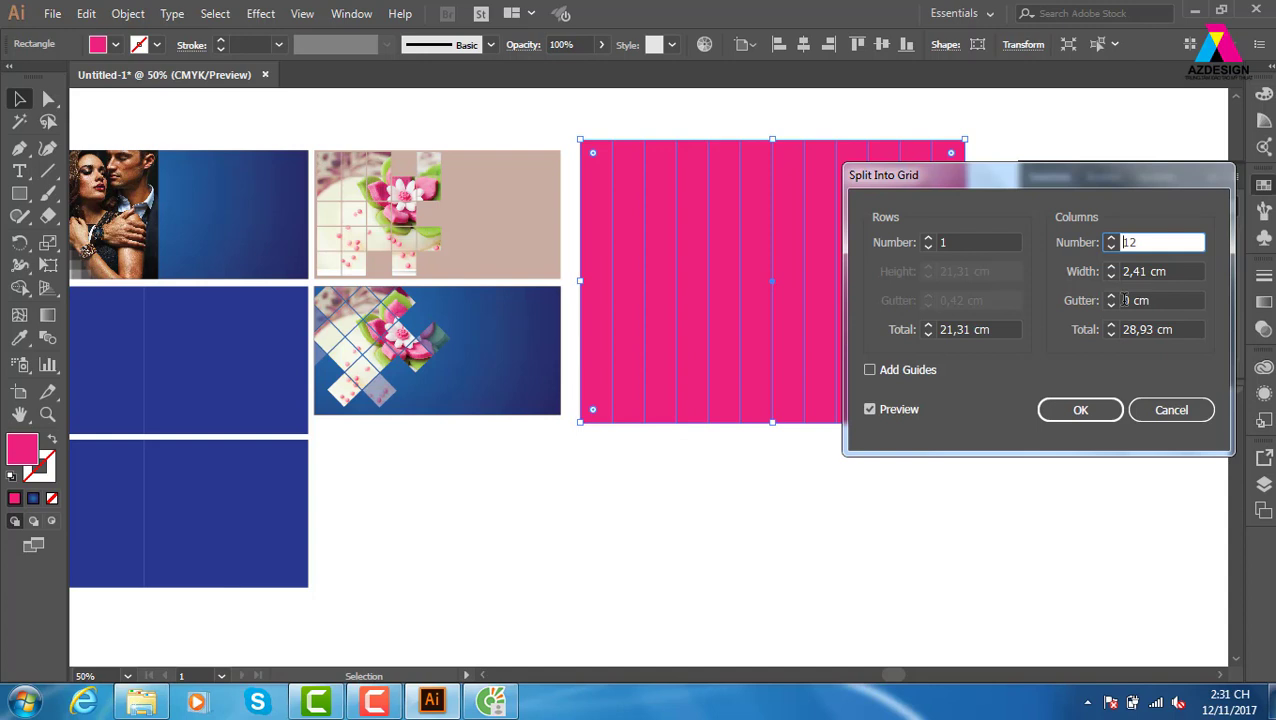
click(490, 701)
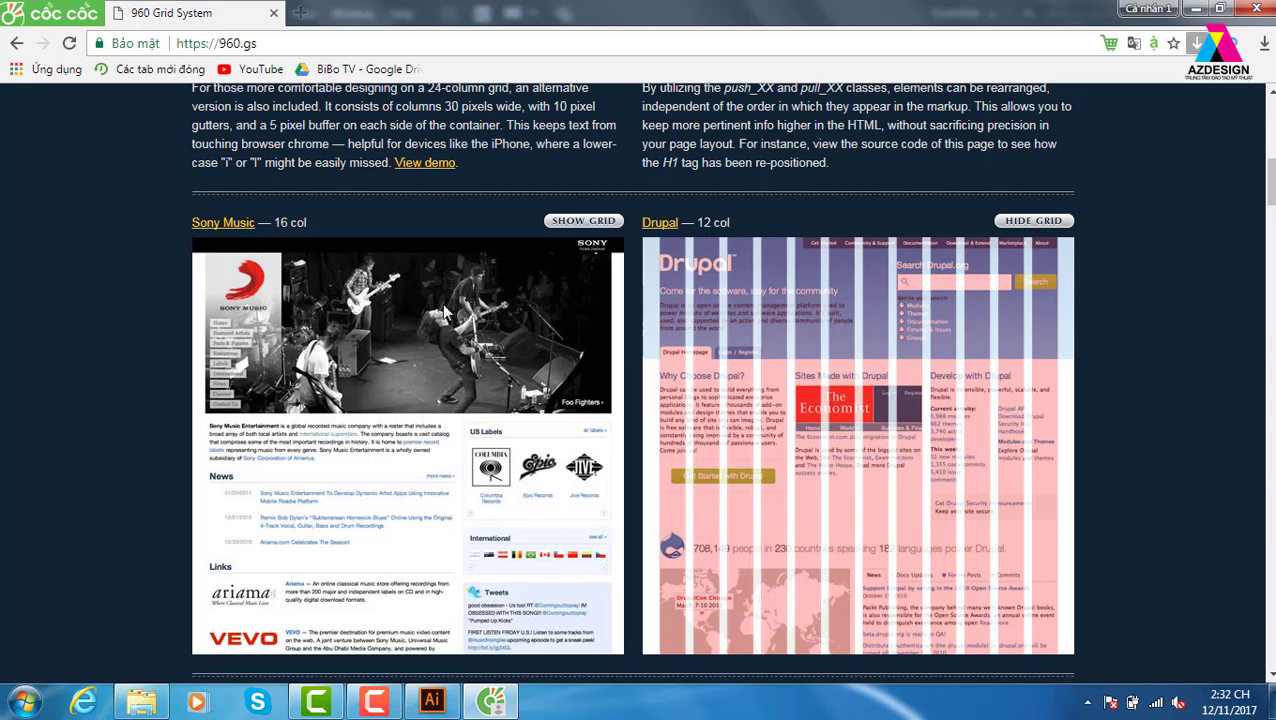
- Show the Sony Music 16-column grid overlay and scroll down to further examples
click(590, 221)
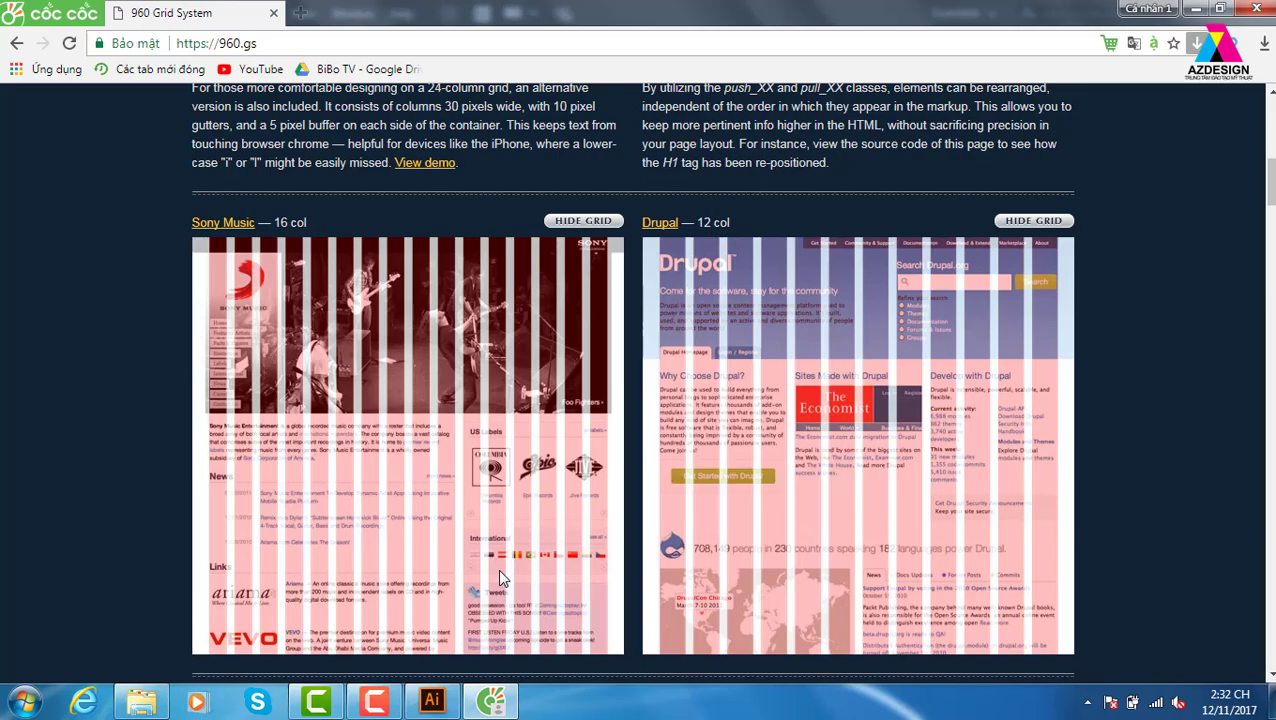
scroll(1120, 375, down, 6)
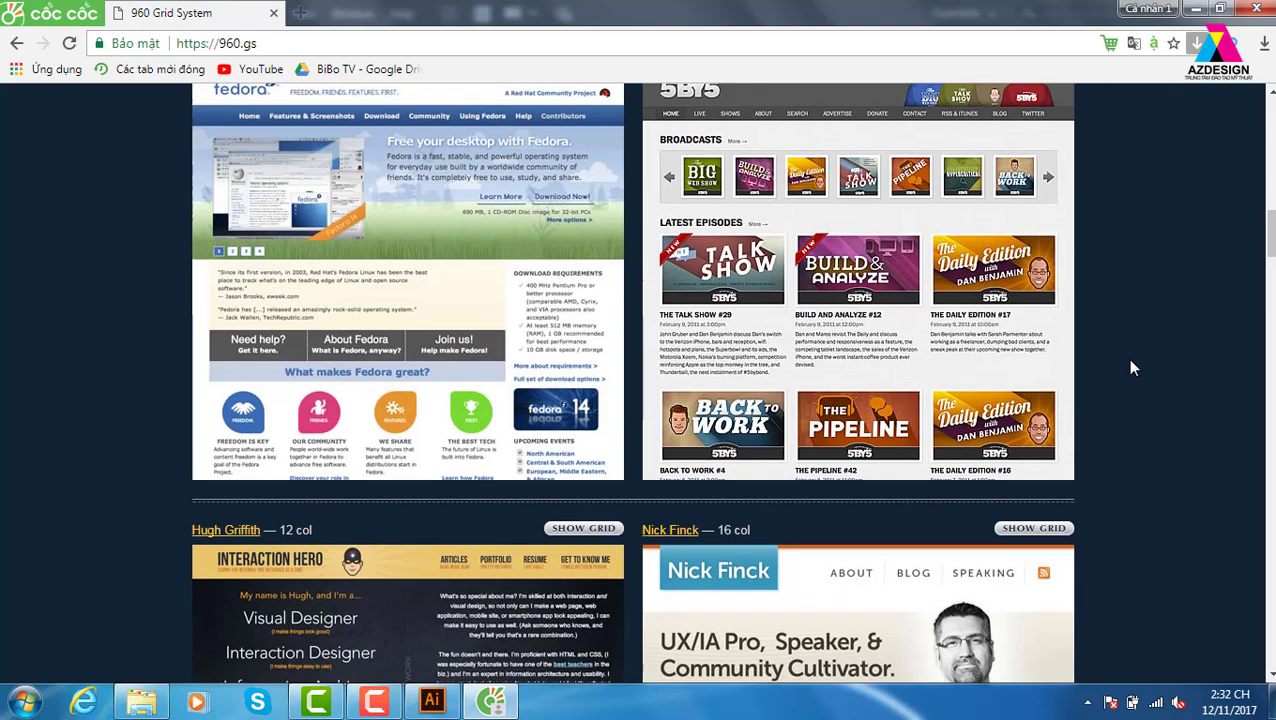
scroll(1131, 368, down, 5)
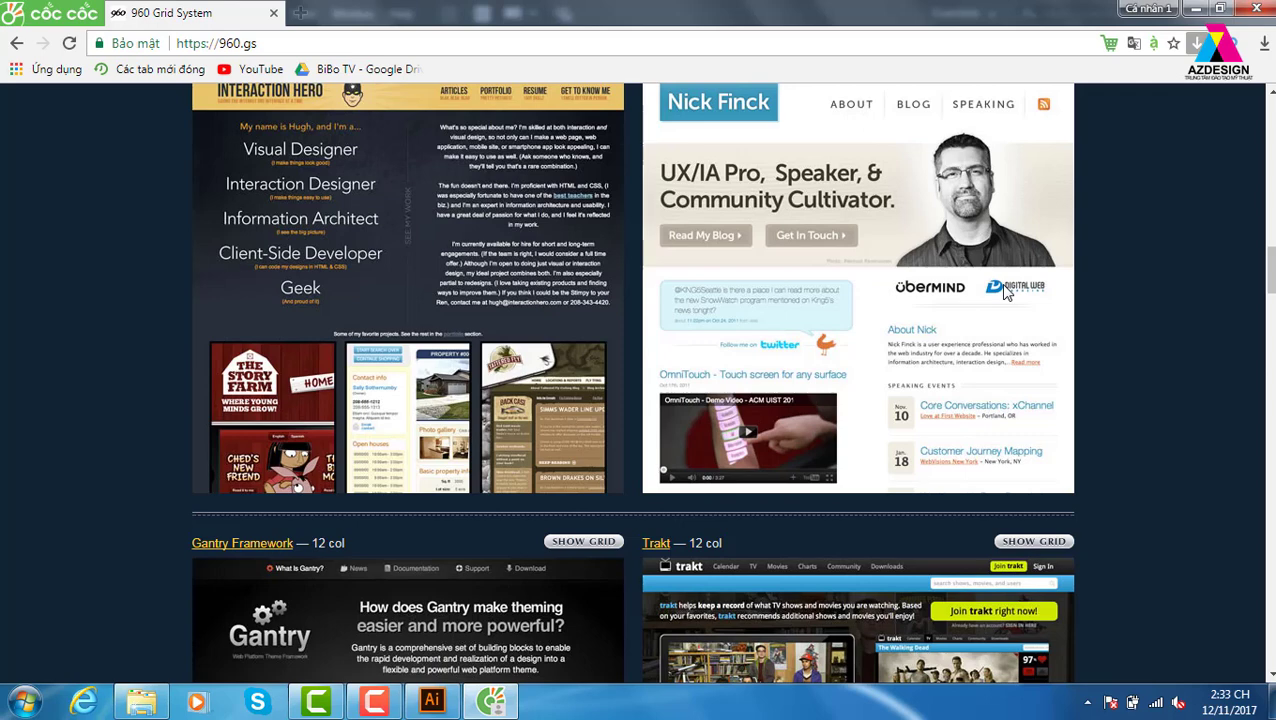
- Return from the Cốc Cốc browser's 960.gs grid examples to the Illustrator document
click(432, 700)
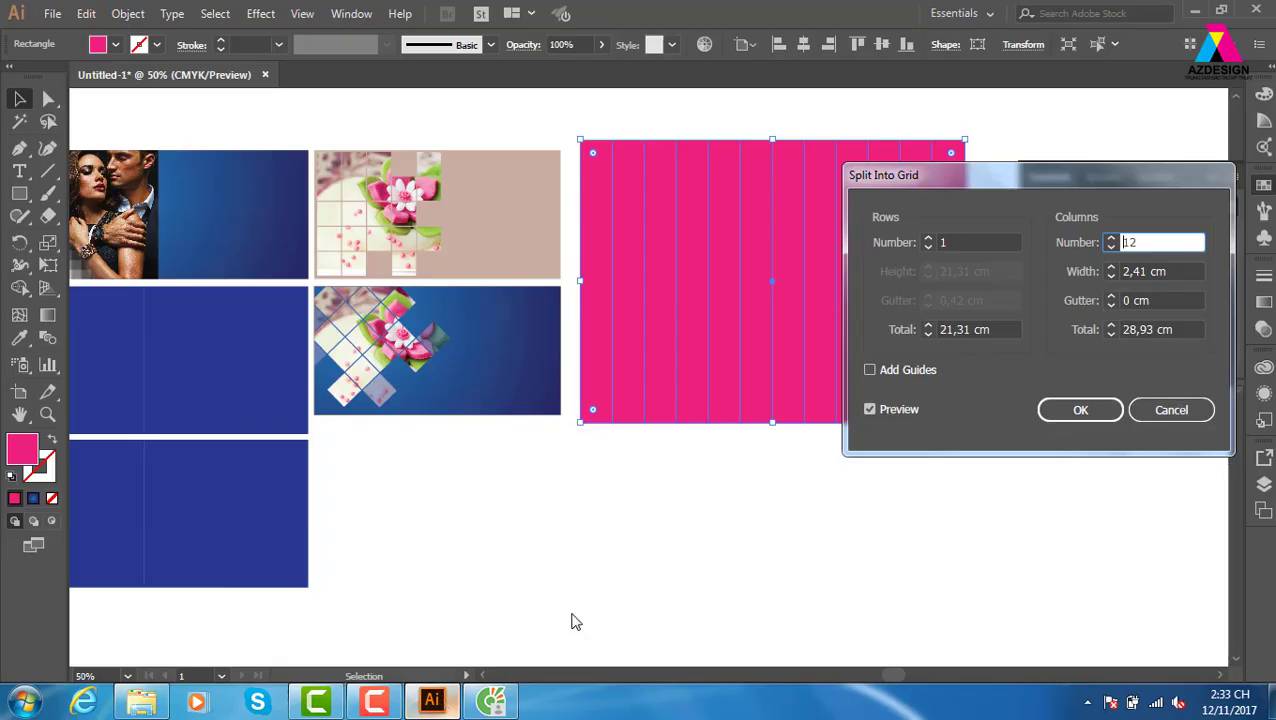
- Split the pink rectangle into 12 columns with a 0,2 cm column gutter
click(1111, 296)
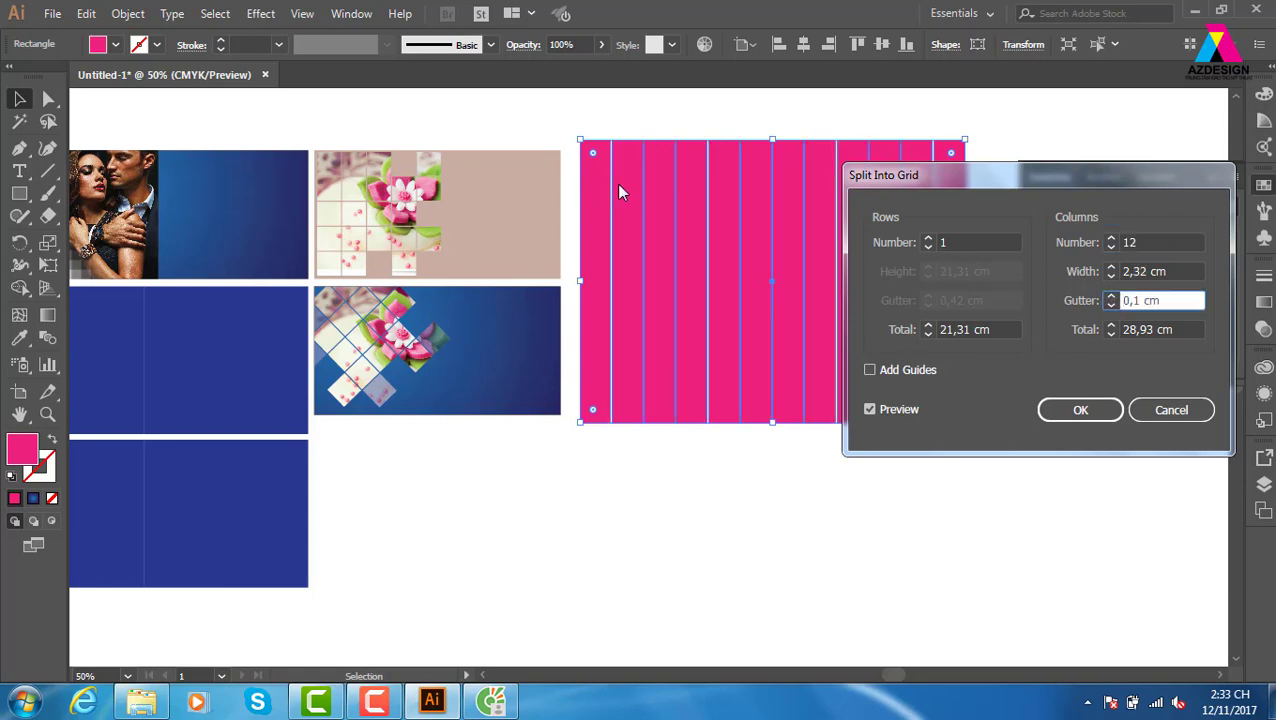
click(1110, 296)
click(1082, 413)
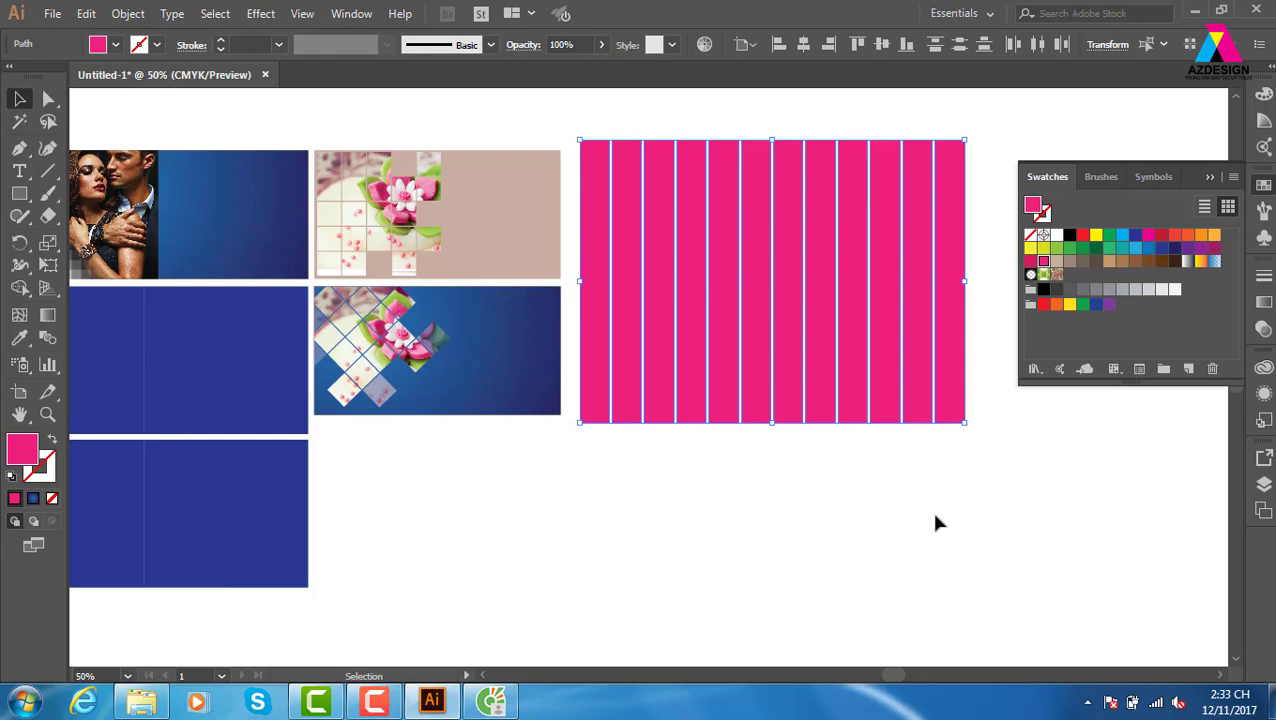
- Zoom in and draw a new pink square on the empty canvas below the strips
key(ctrl+plus)
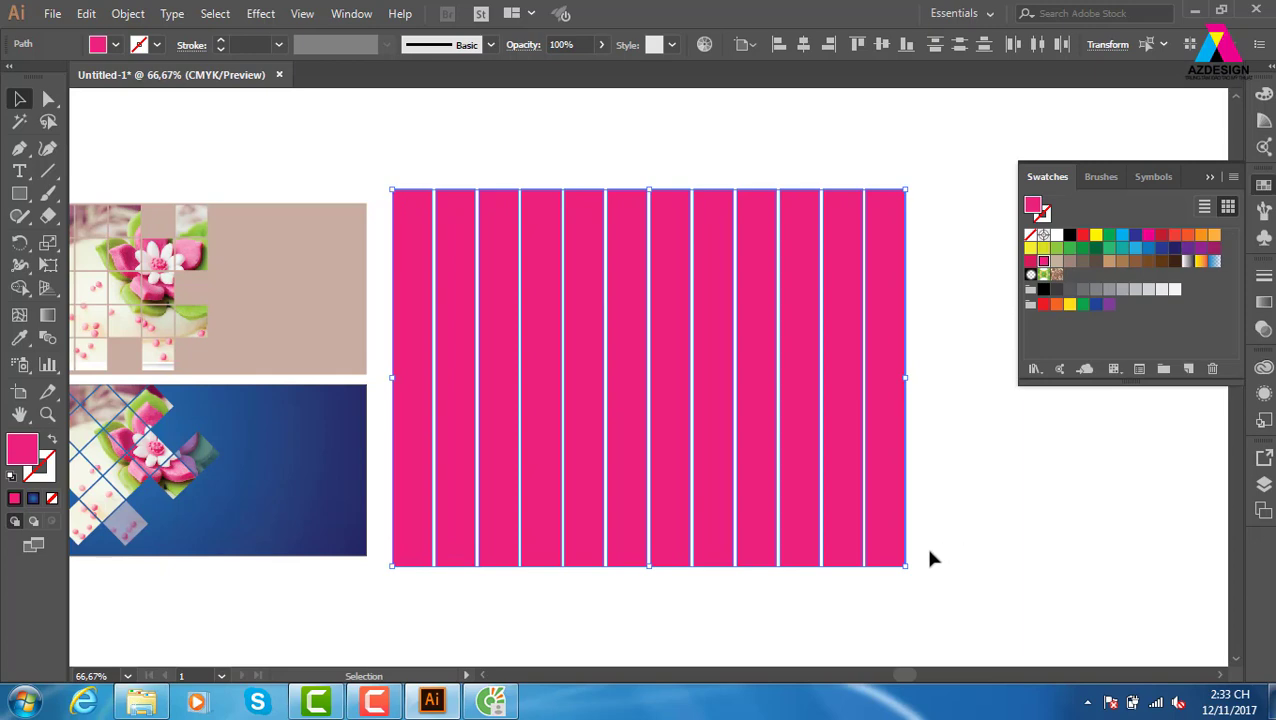
drag(547, 450, 767, 299)
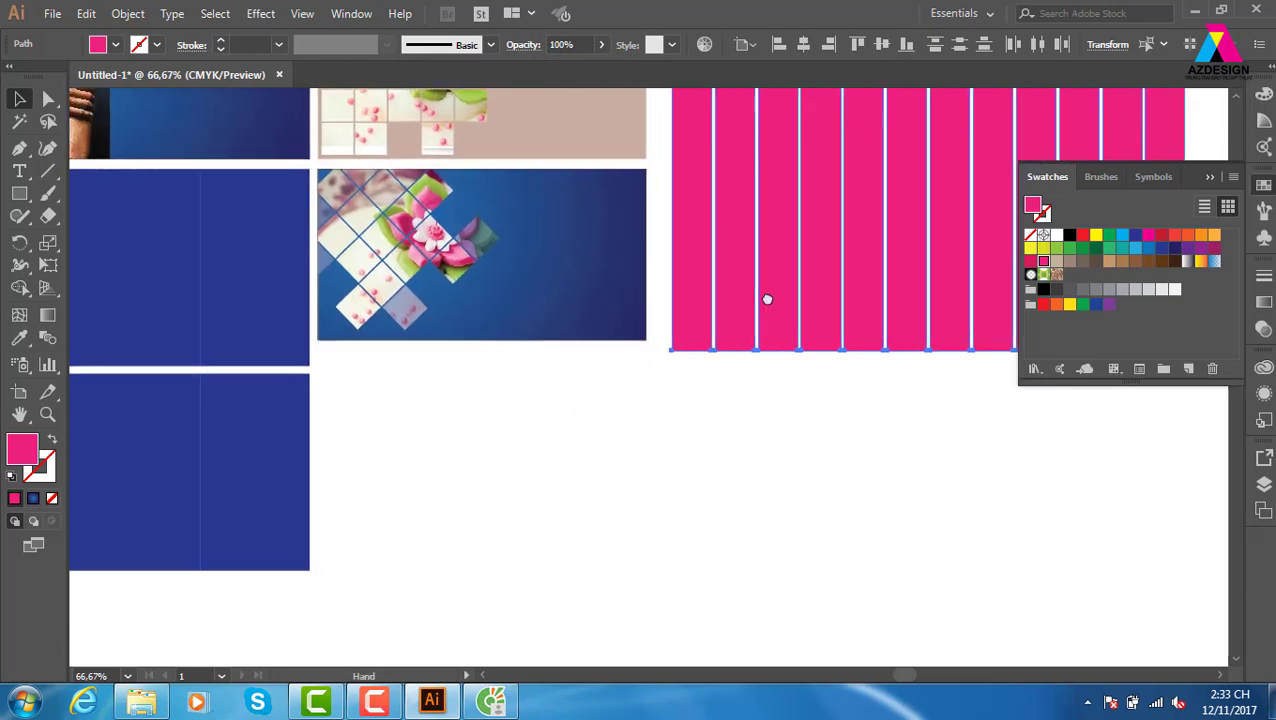
key(m)
mouse_move(392, 394)
mouse_down()
mouse_move(616, 574)
mouse_move(672, 595)
mouse_up()
drag(572, 518, 689, 435)
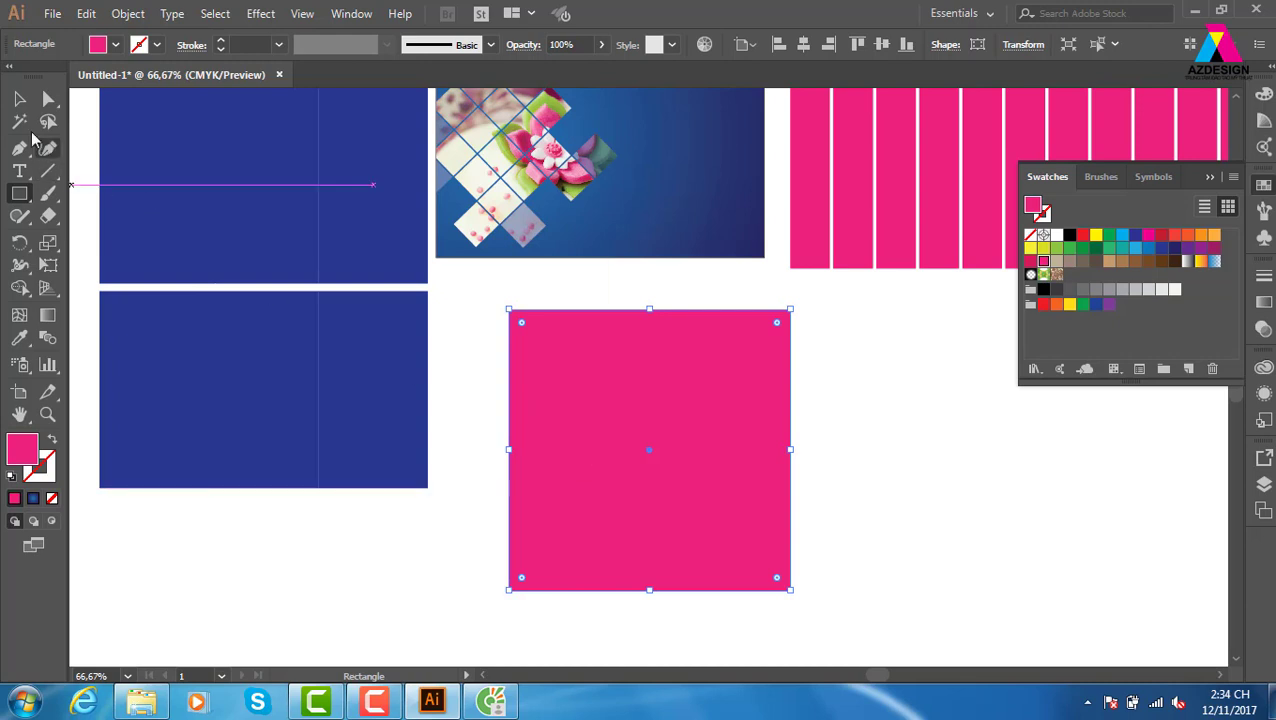
- Split the pink square into a 5×5 grid and swap fill to stroke for outlined cells
click(19, 98)
click(719, 424)
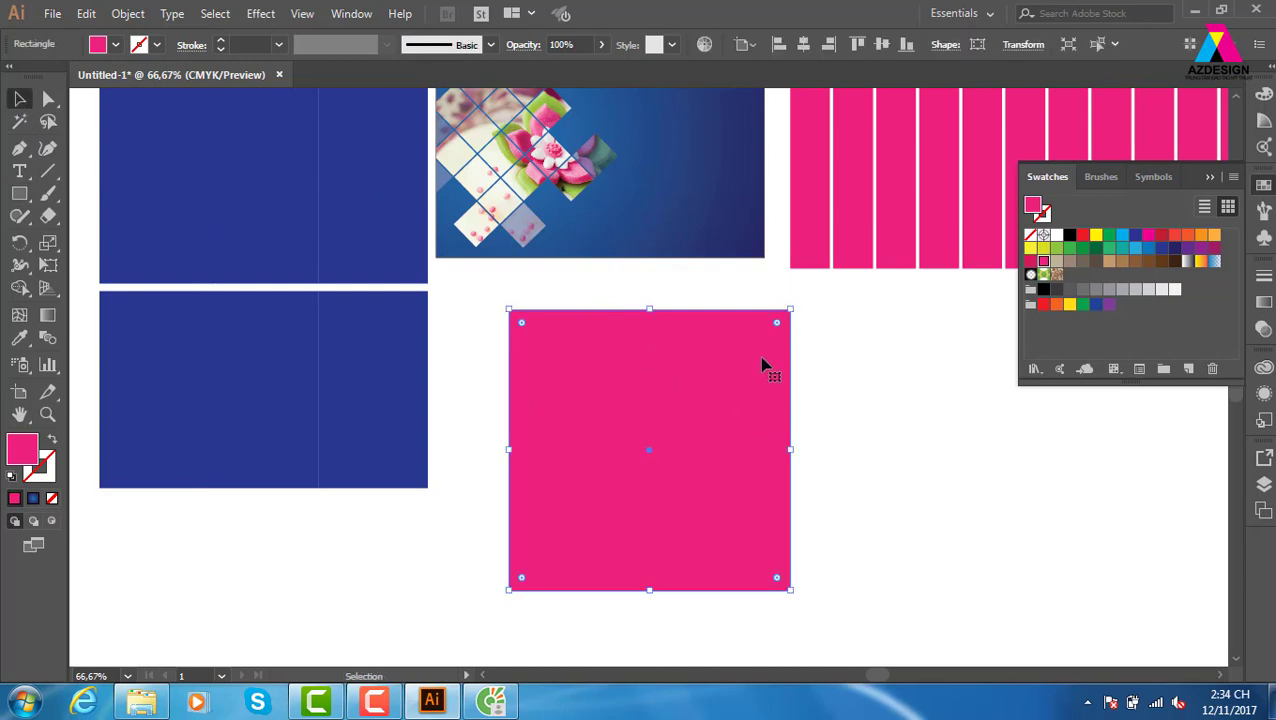
click(128, 14)
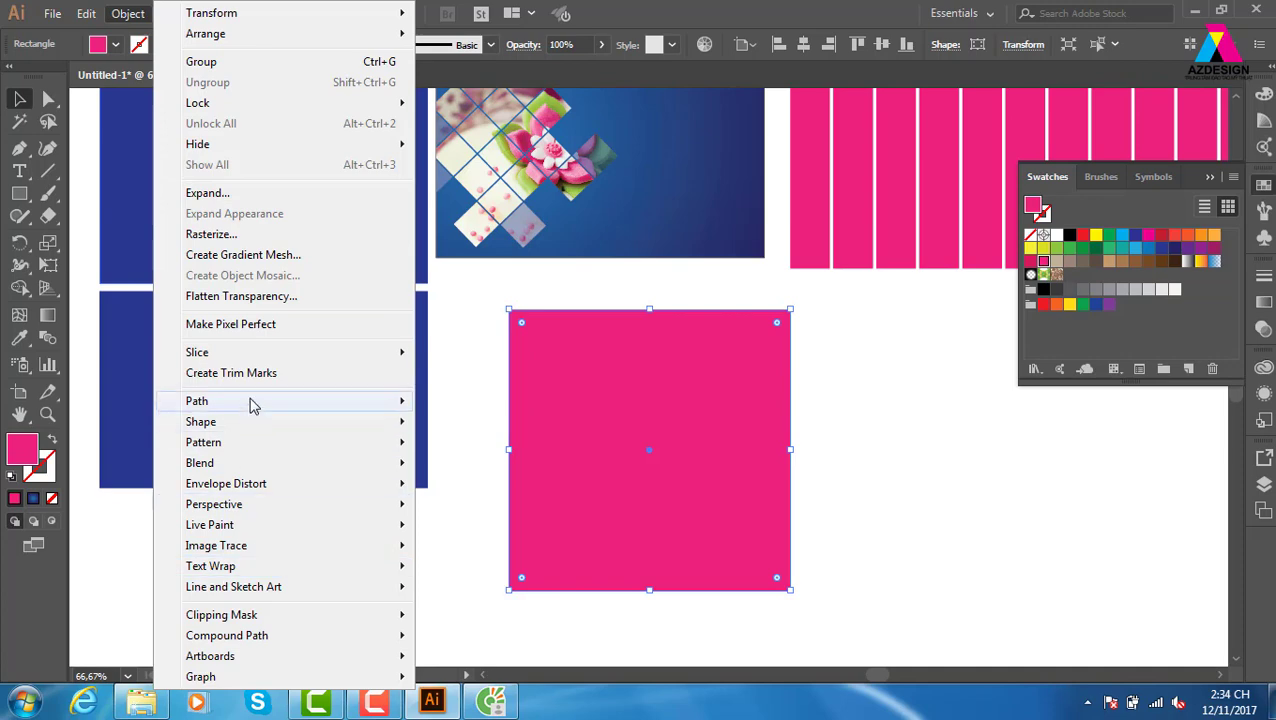
mouse_move(197, 401)
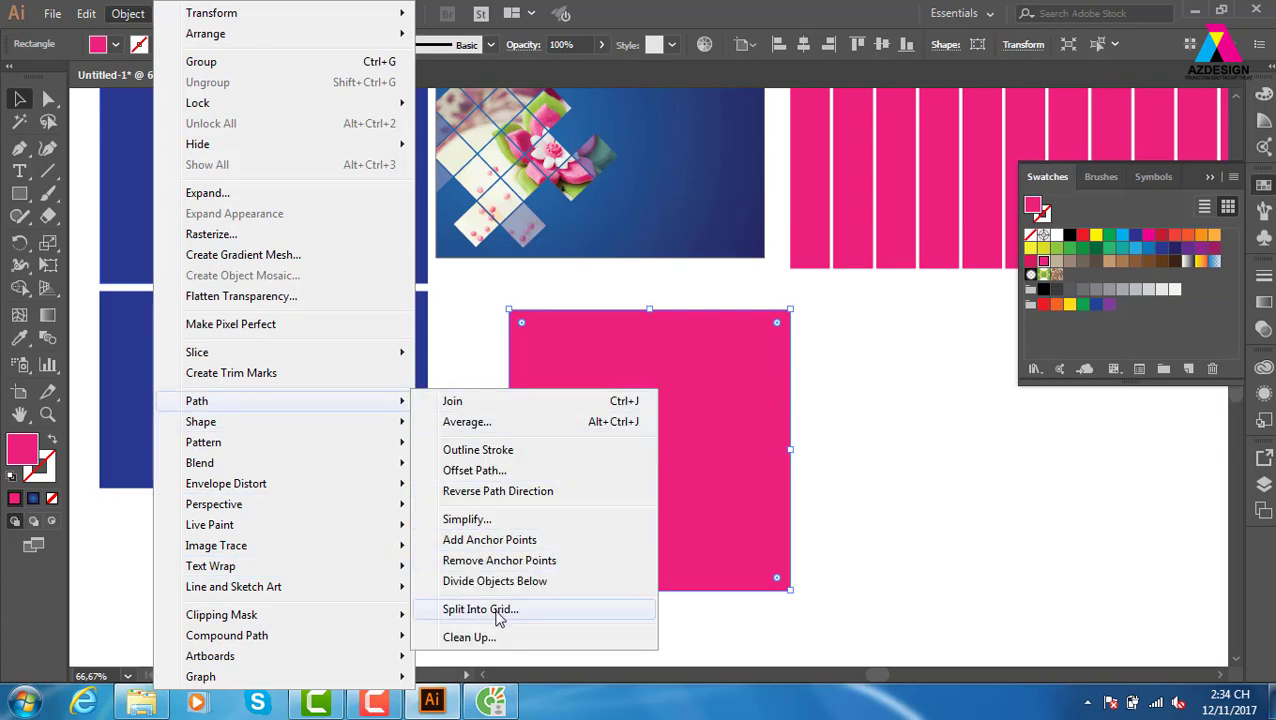
click(482, 609)
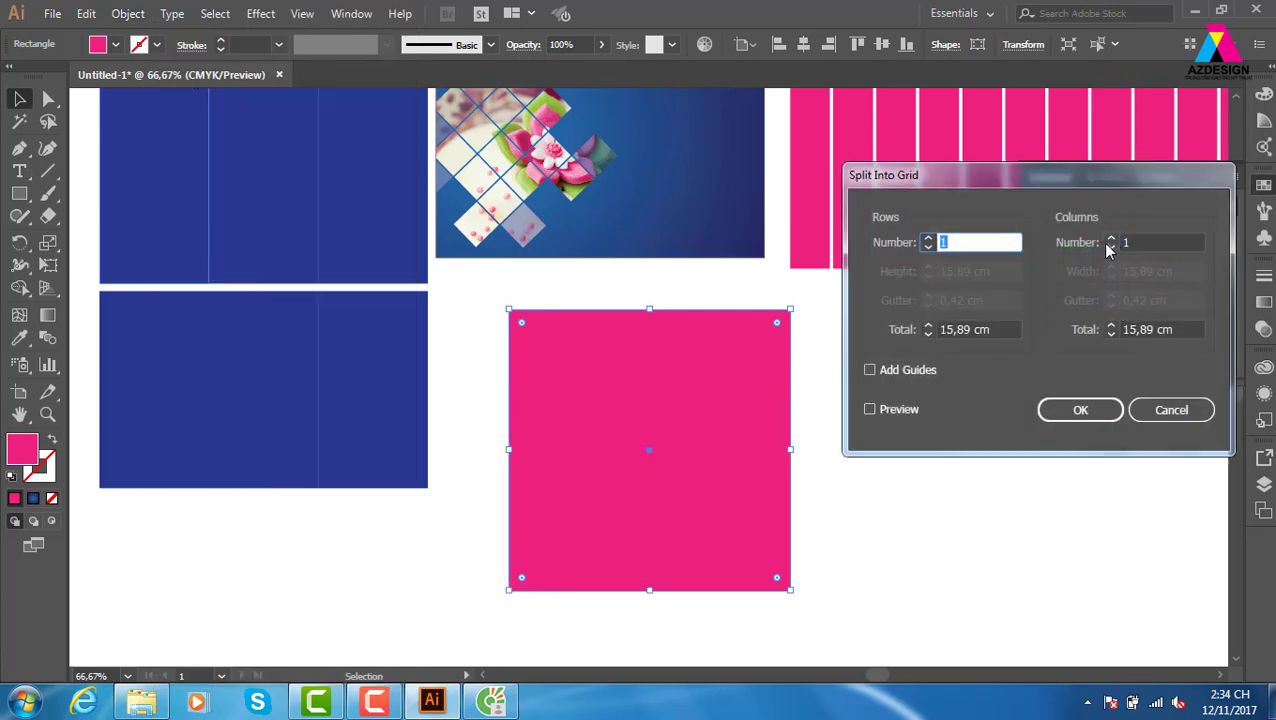
click(1111, 240)
click(1111, 240)
click(870, 409)
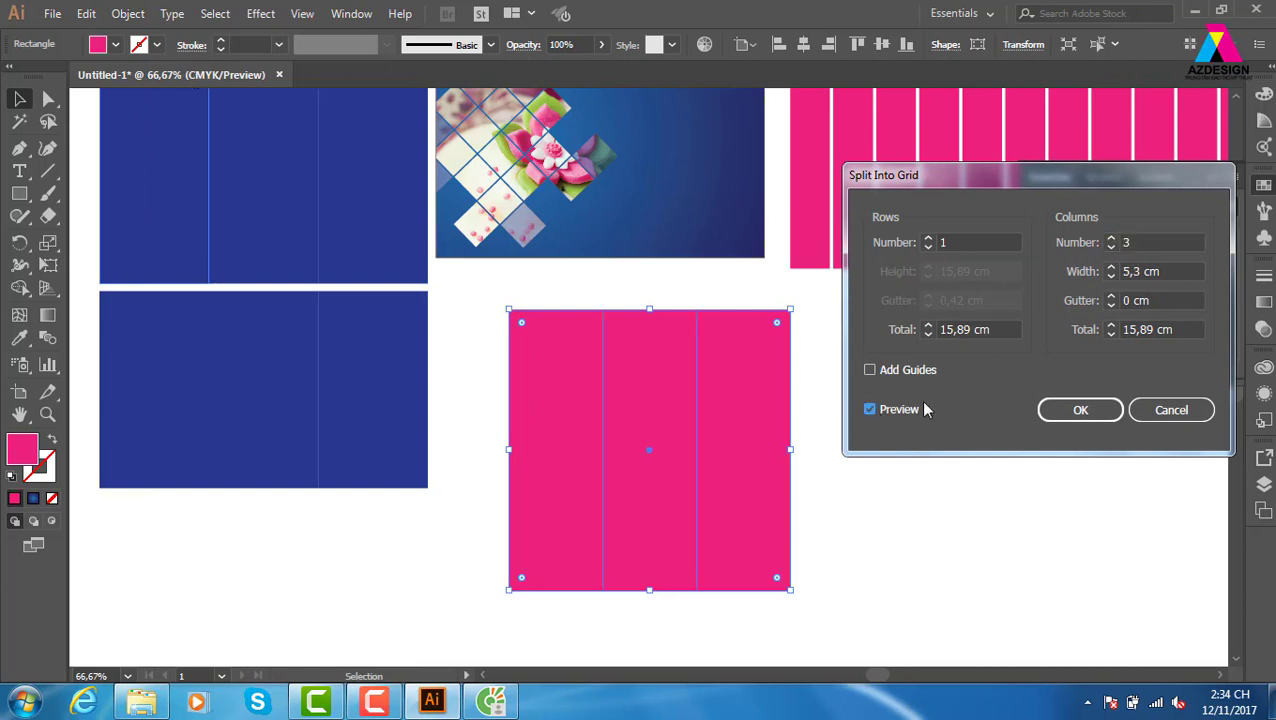
click(1111, 238)
text(5)
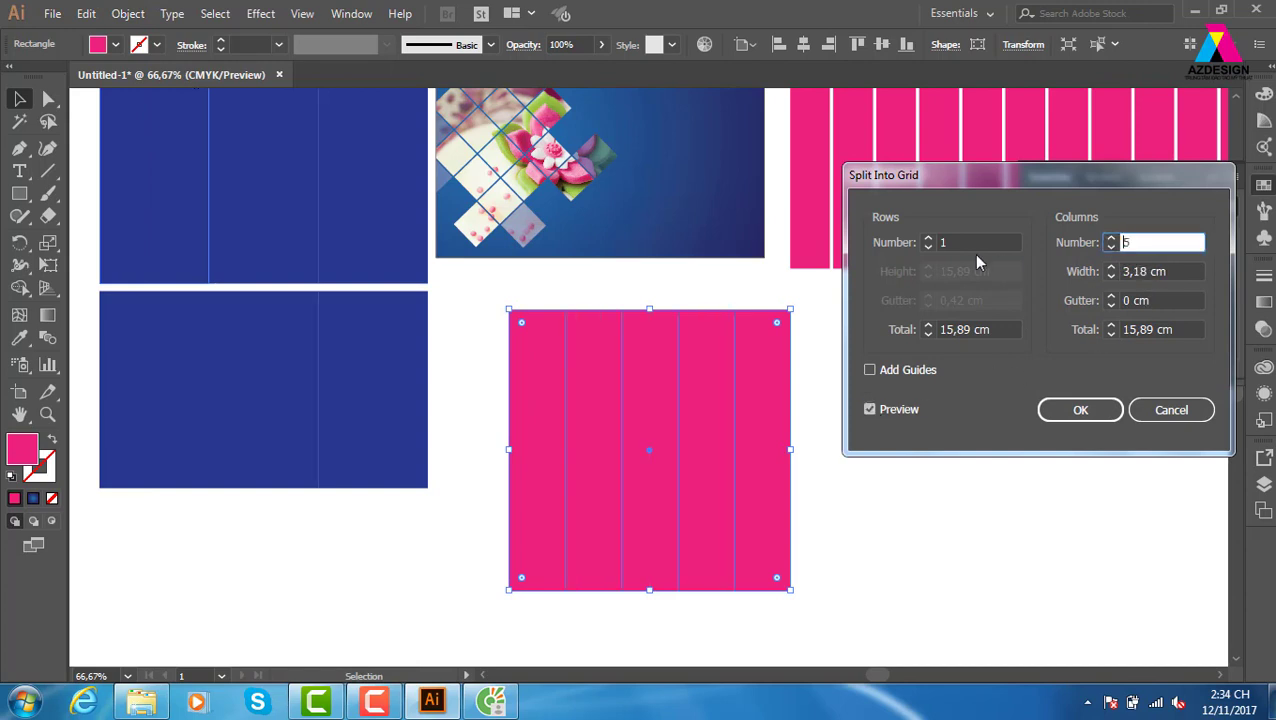
click(929, 239)
click(929, 239)
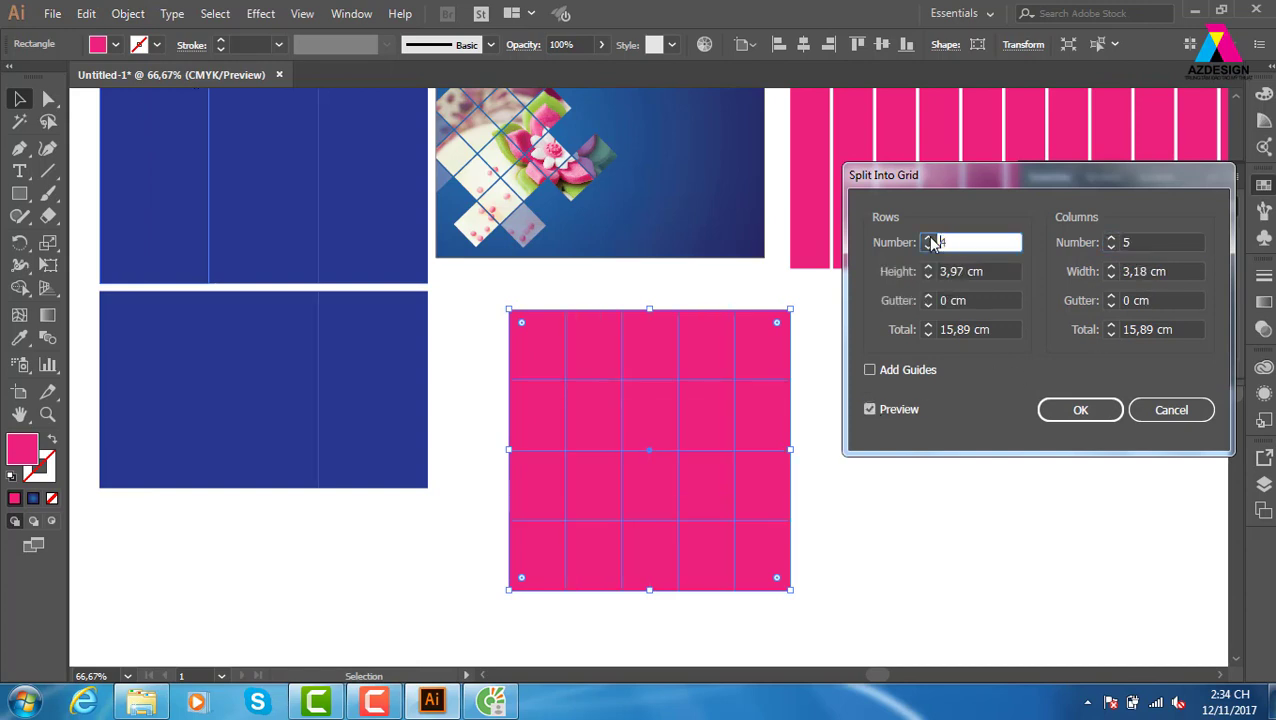
click(1080, 410)
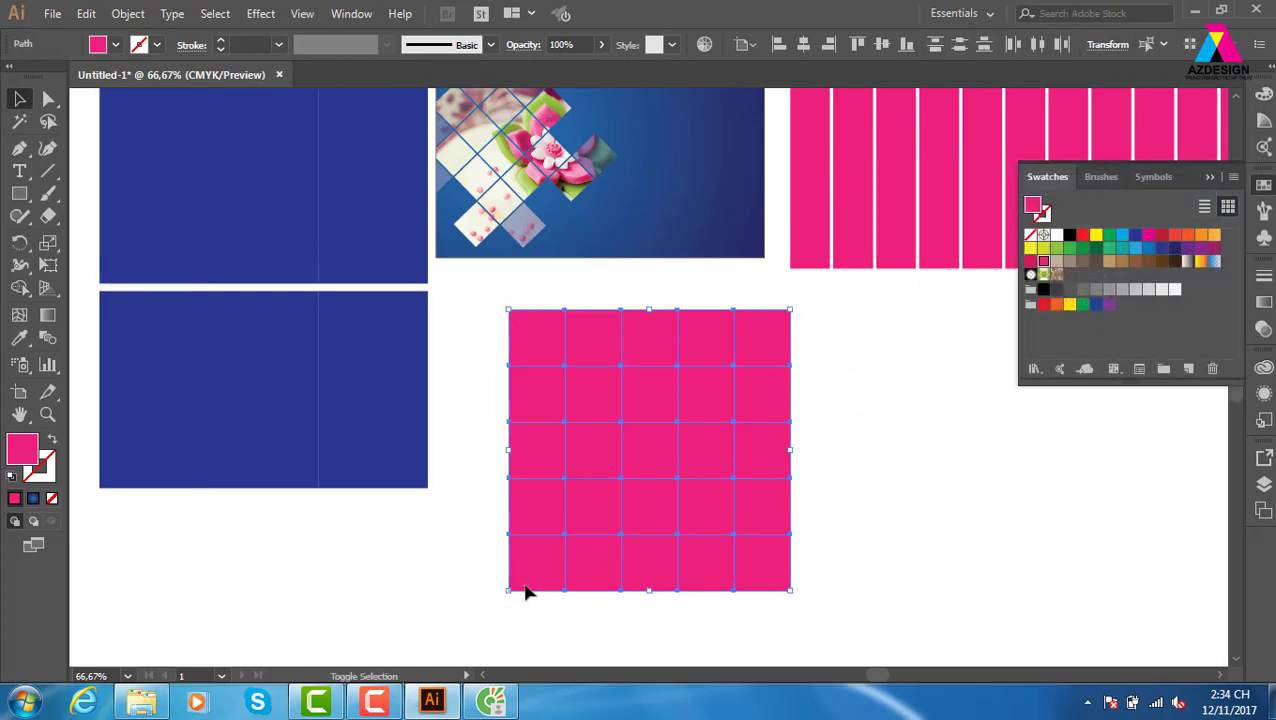
key(shift+x)
click(1013, 588)
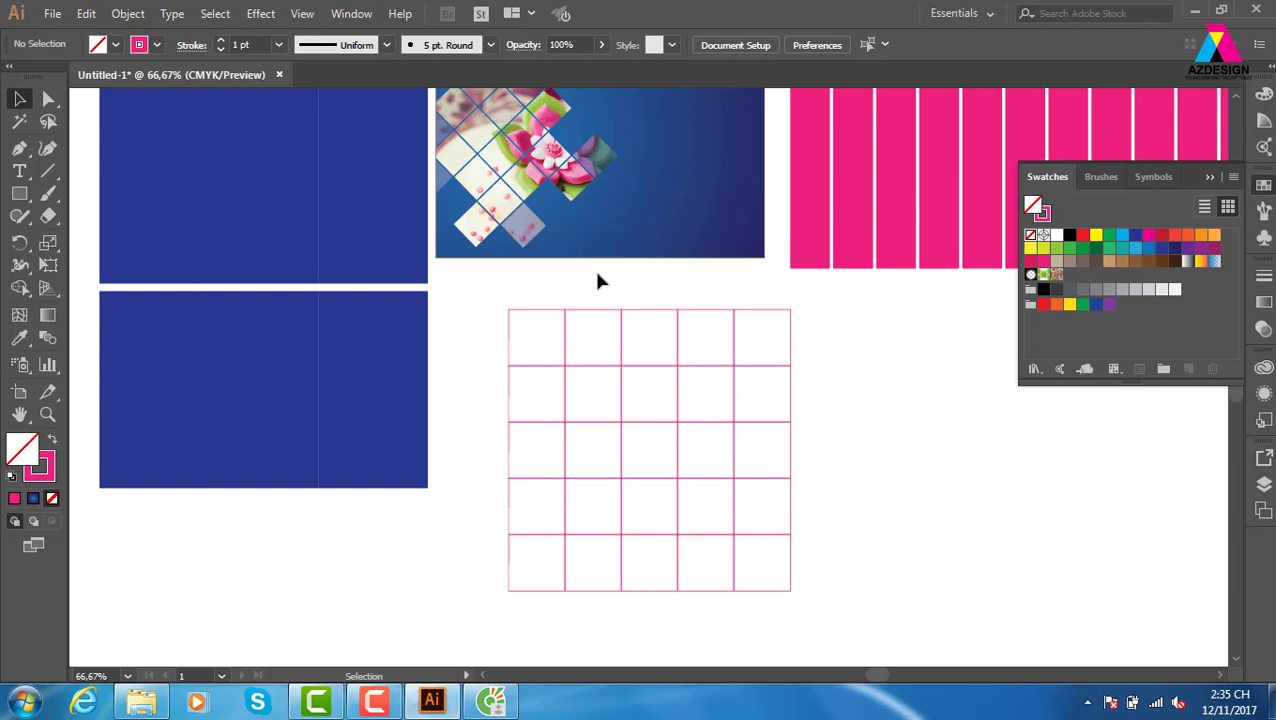
- Duplicate the beige rectangle to the lower right of the artboards
mouse_move(484, 292)
mouse_down()
mouse_move(816, 578)
mouse_move(776, 490)
mouse_move(700, 452)
mouse_up()
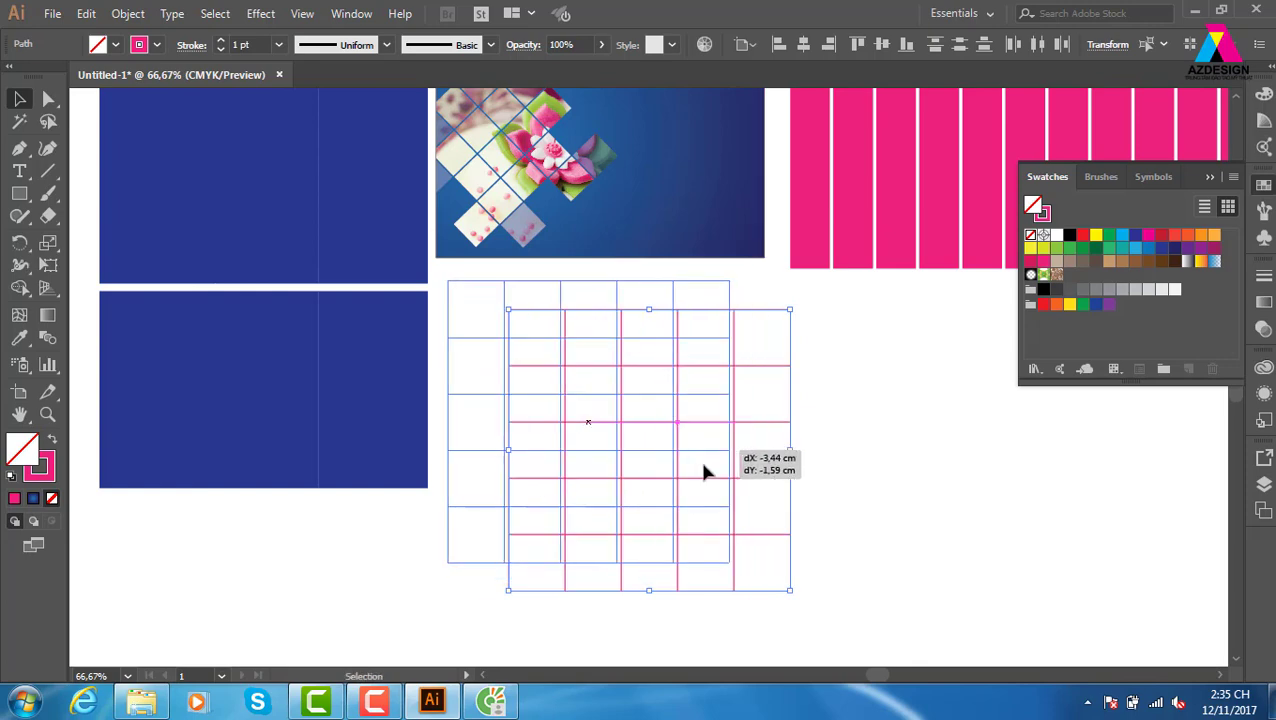
key(ctrl+minus)
key(ctrl+minus)
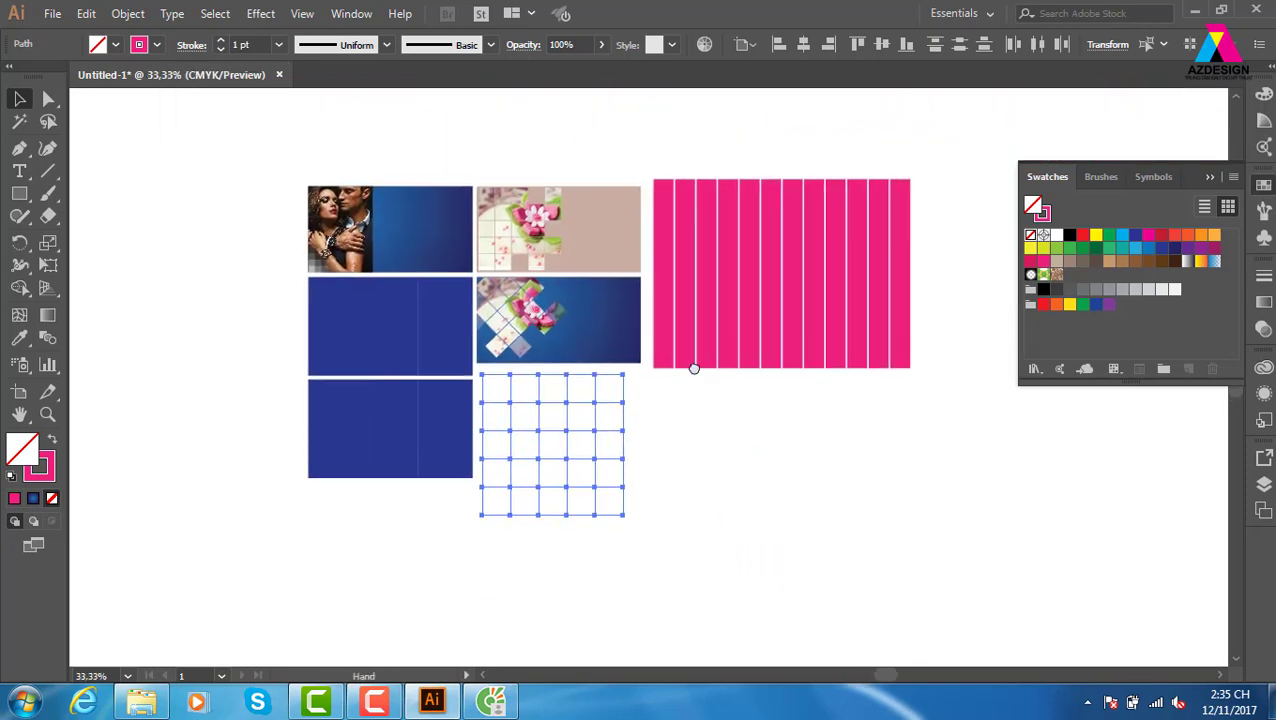
key(v)
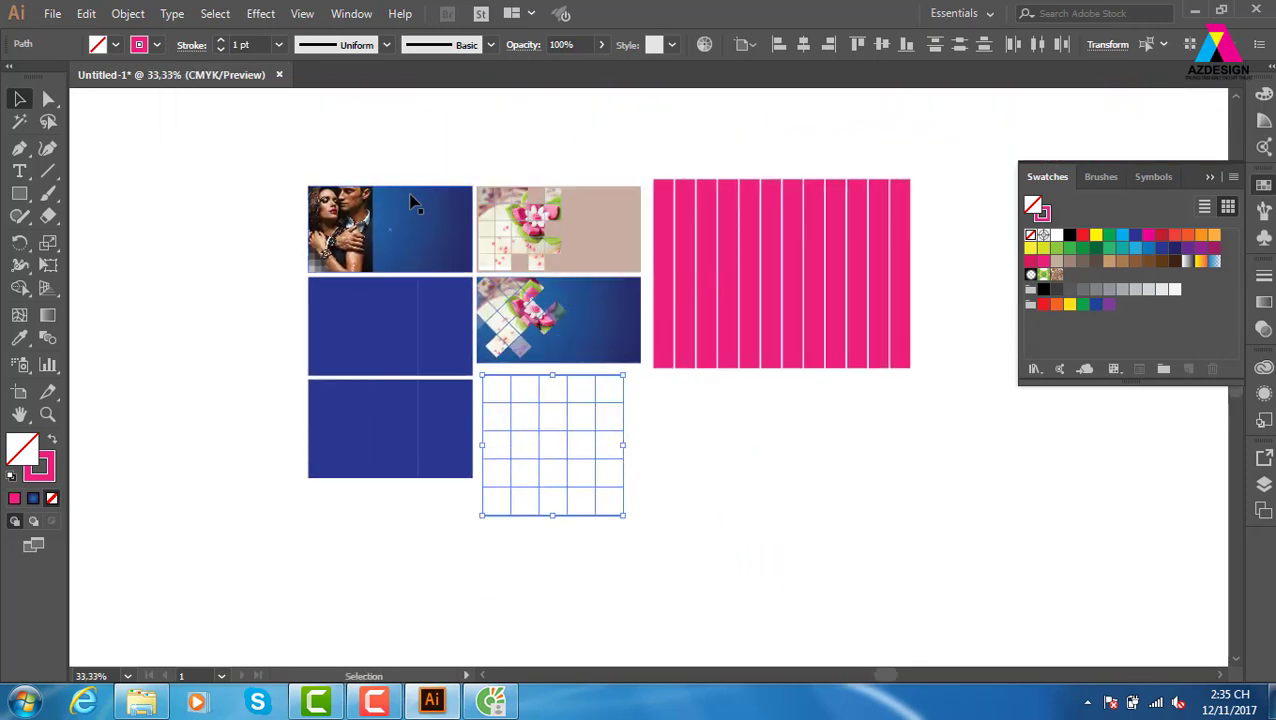
mouse_move(600, 248)
mouse_down()
mouse_move(789, 449)
mouse_move(779, 446)
mouse_up()
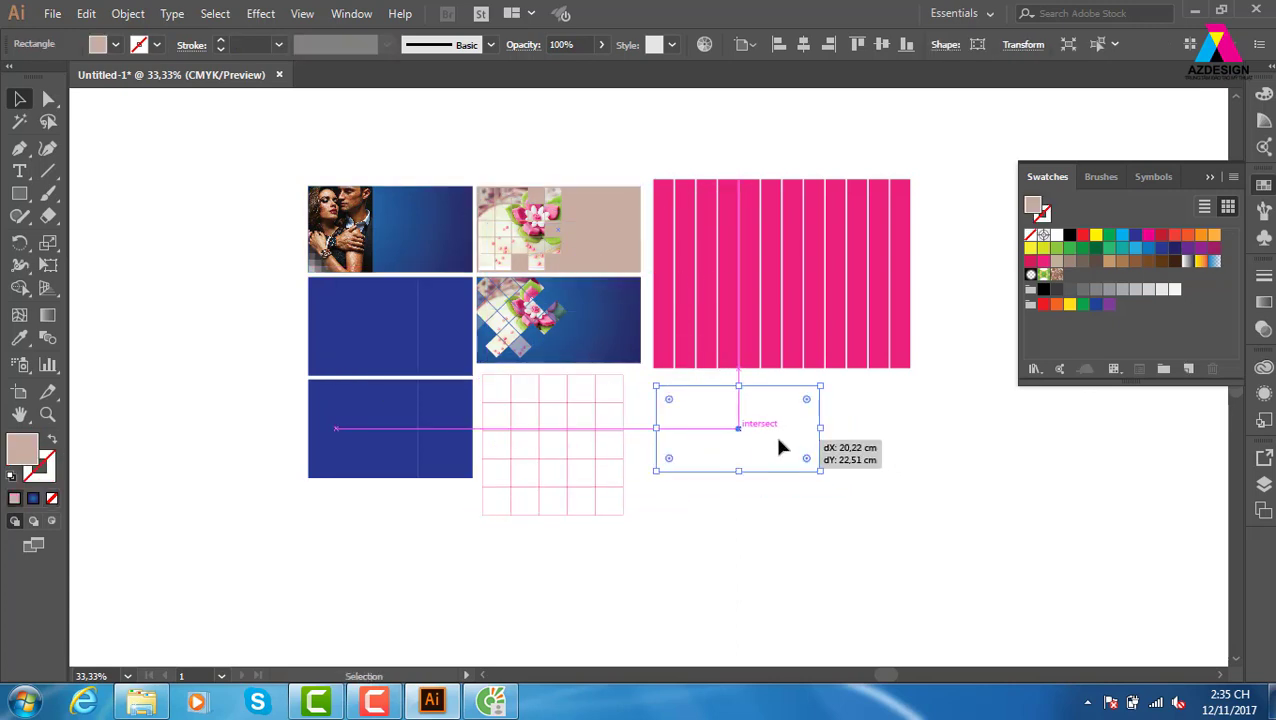
click(909, 449)
- Zoom to the beige rectangle copy and browse the Place dialog to the mypham photo folder
key(z)
drag(603, 340, 1031, 541)
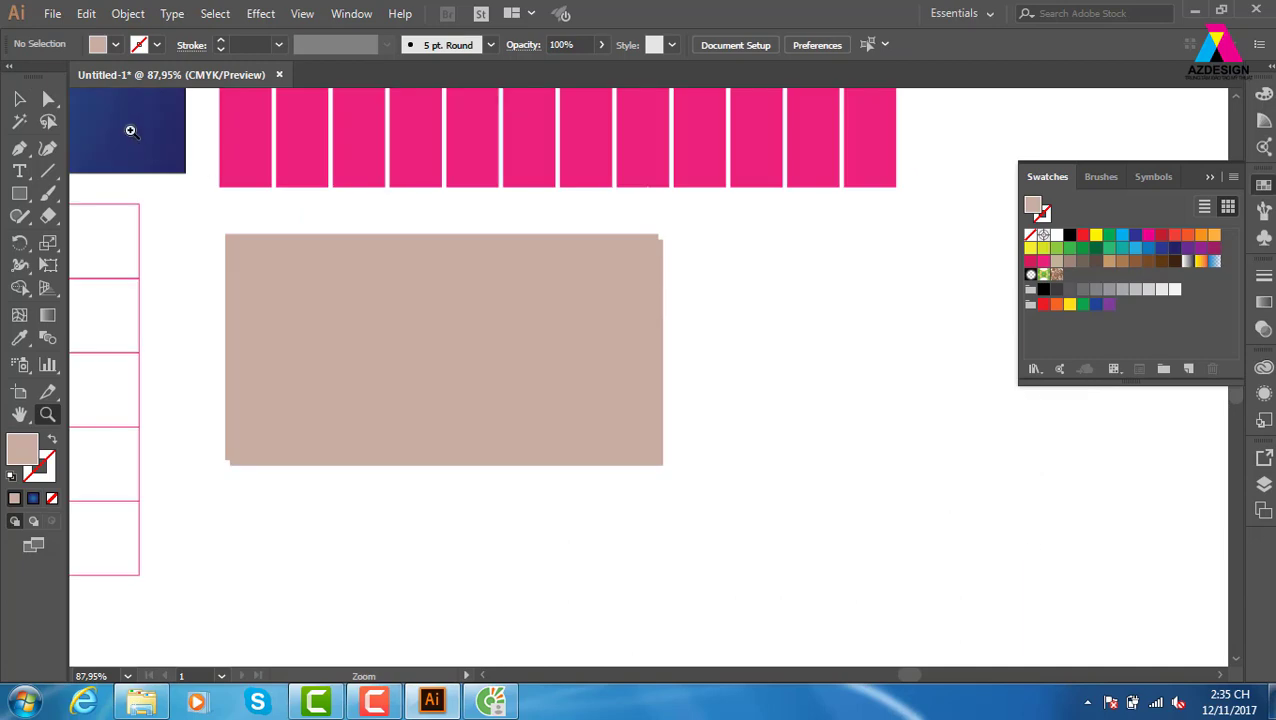
click(52, 14)
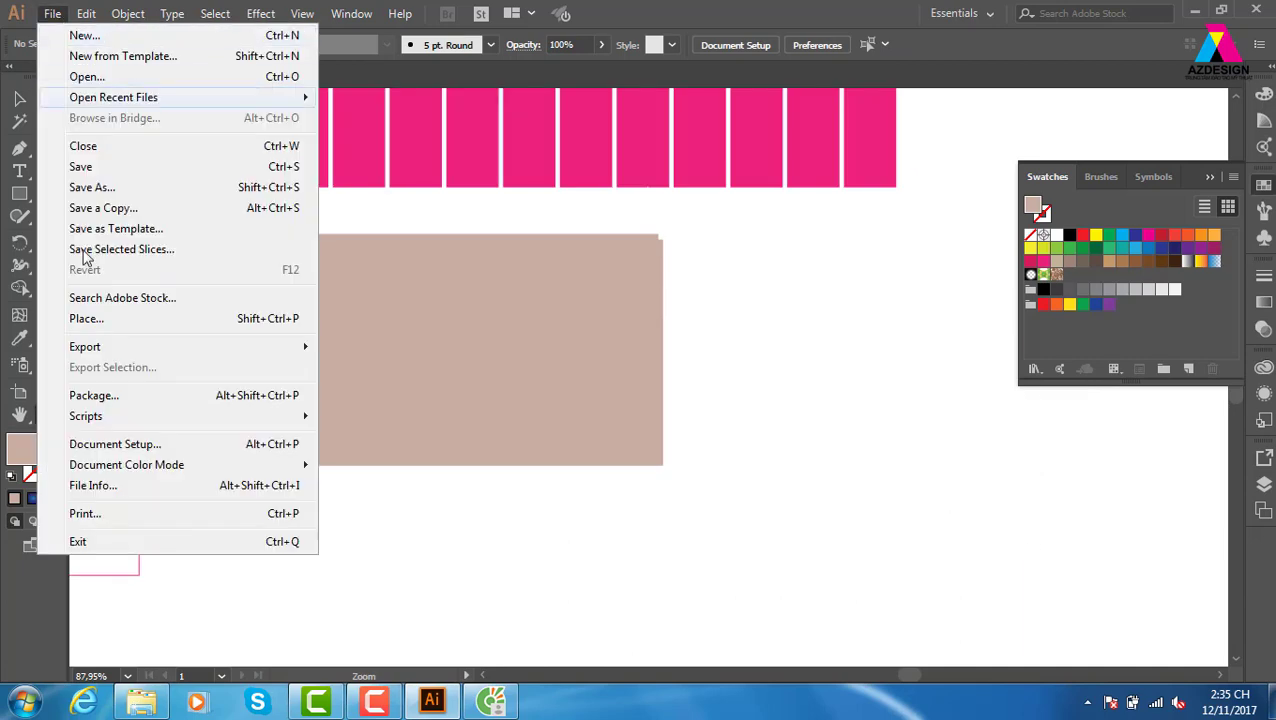
click(86, 318)
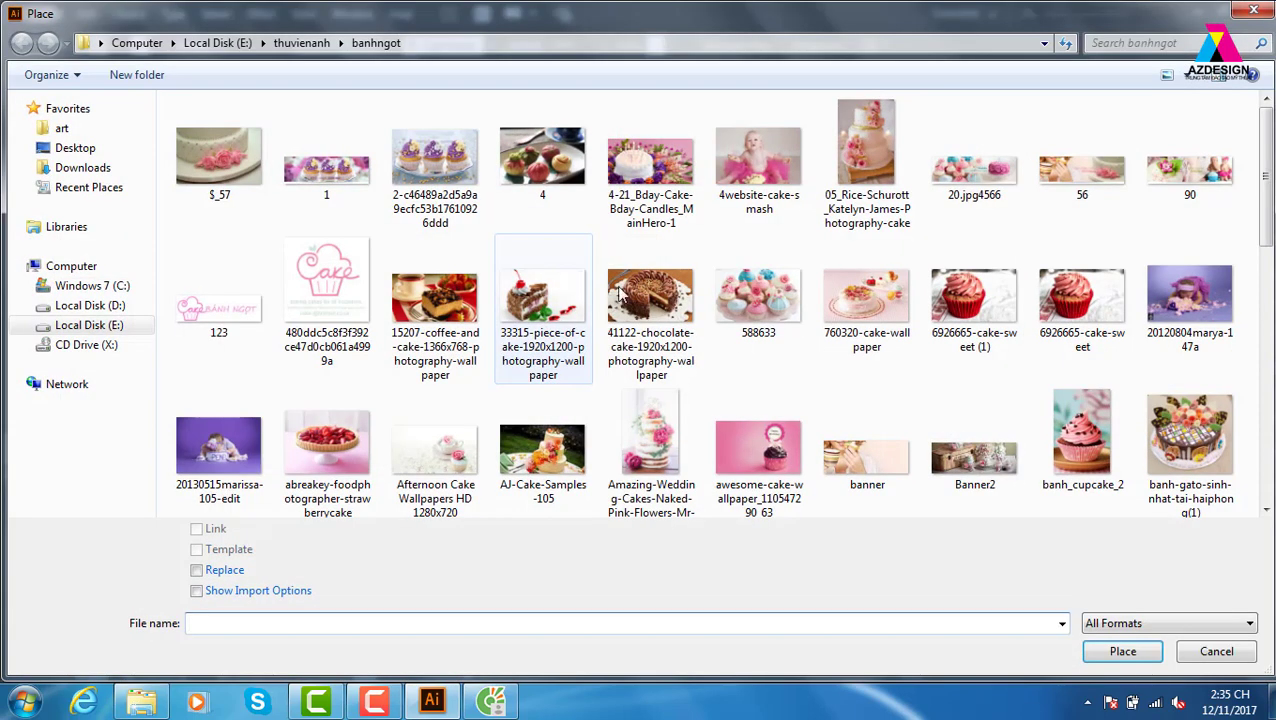
click(310, 43)
key(m)
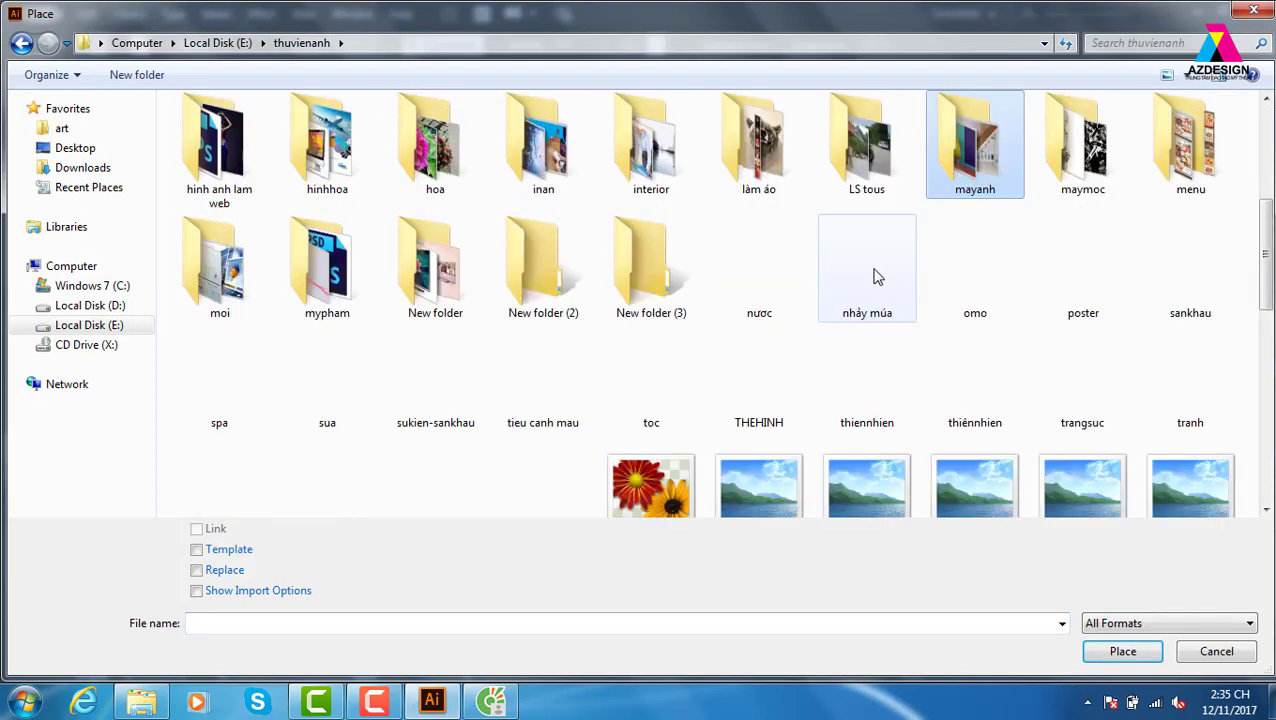
double_click(327, 275)
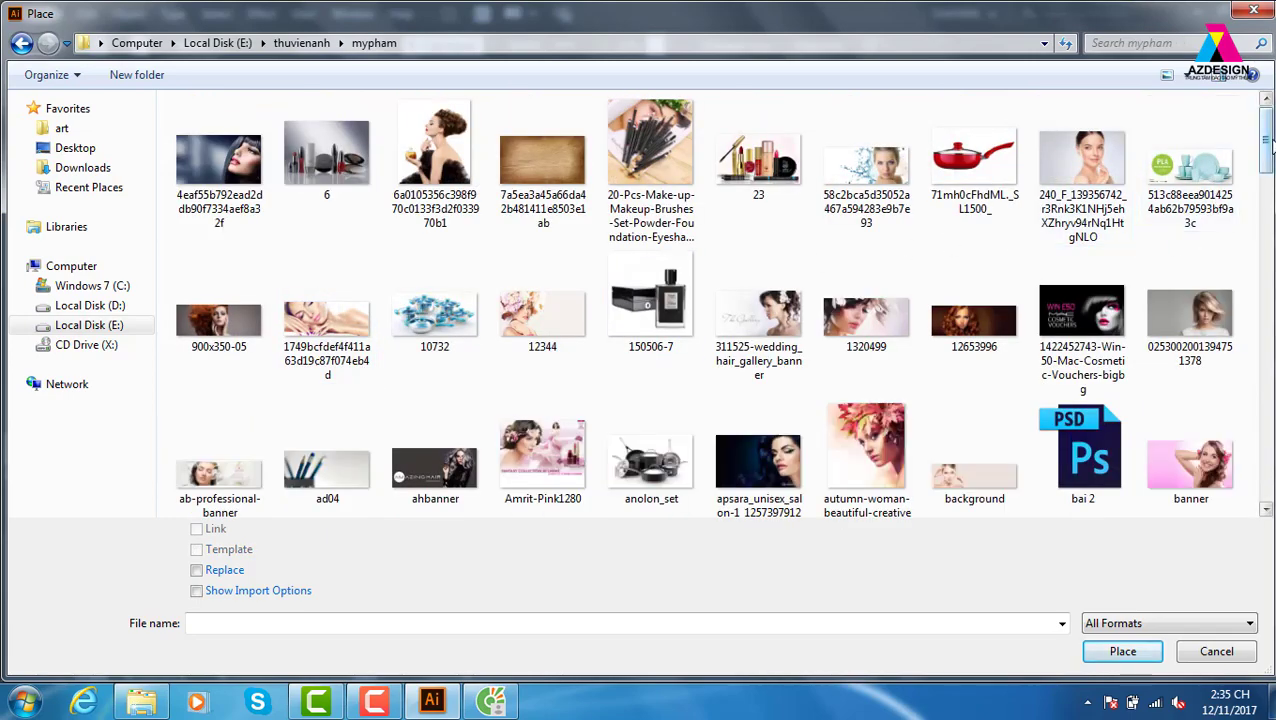
- Place the purple-haired woman's face photo starting at the beige rectangle's top-left corner
scroll(1266, 145, down, 3)
scroll(1266, 145, down, 3)
scroll(1266, 145, down, 1)
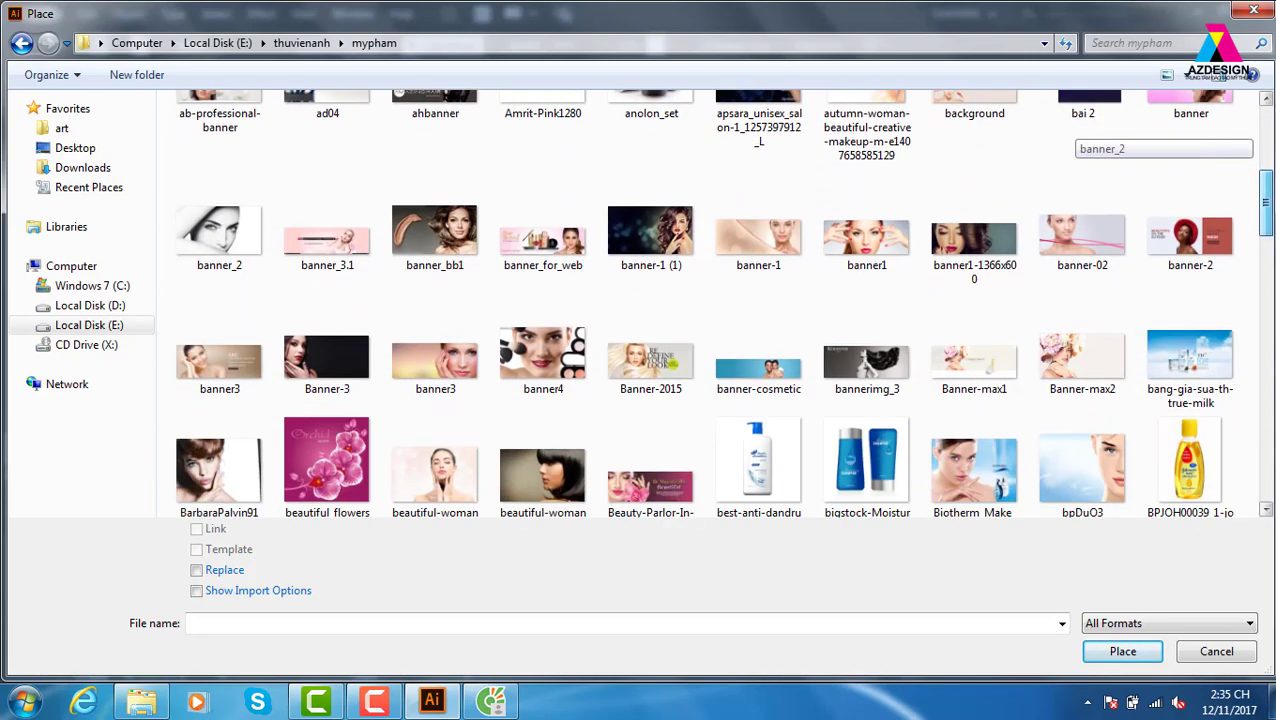
scroll(1266, 145, down, 1)
scroll(1262, 125, down, 1)
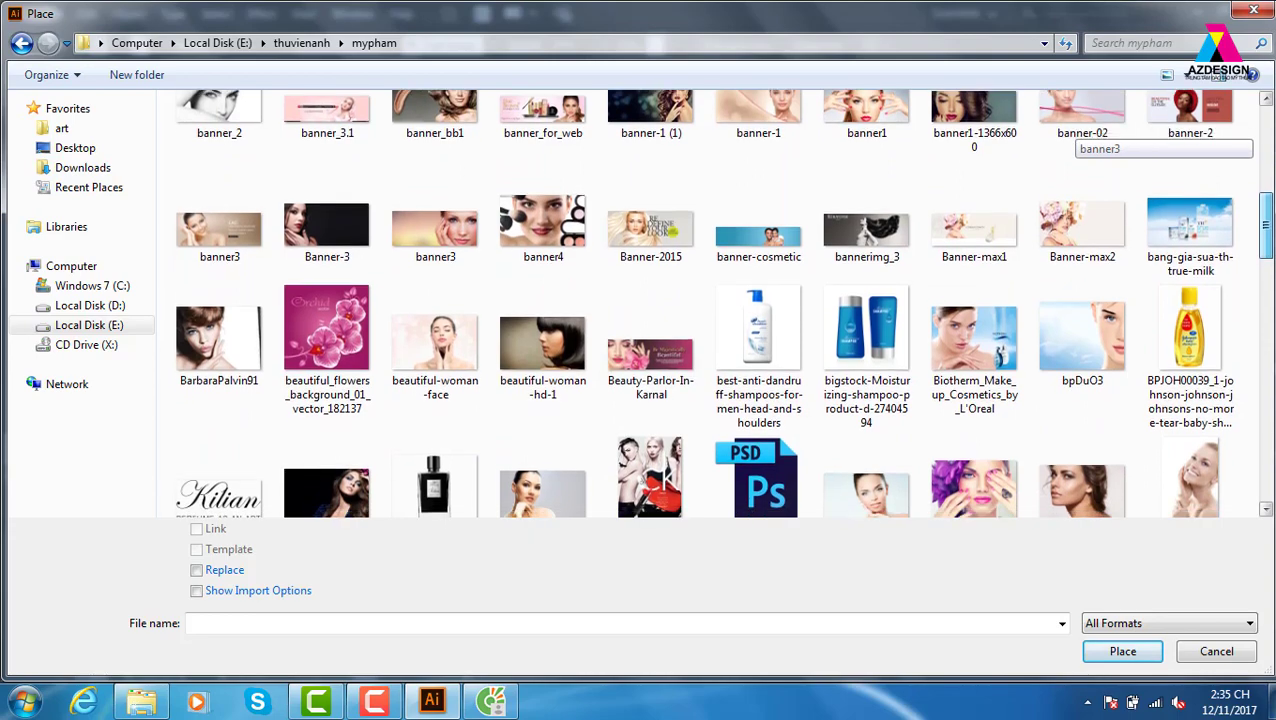
scroll(1262, 125, down, 2)
click(968, 425)
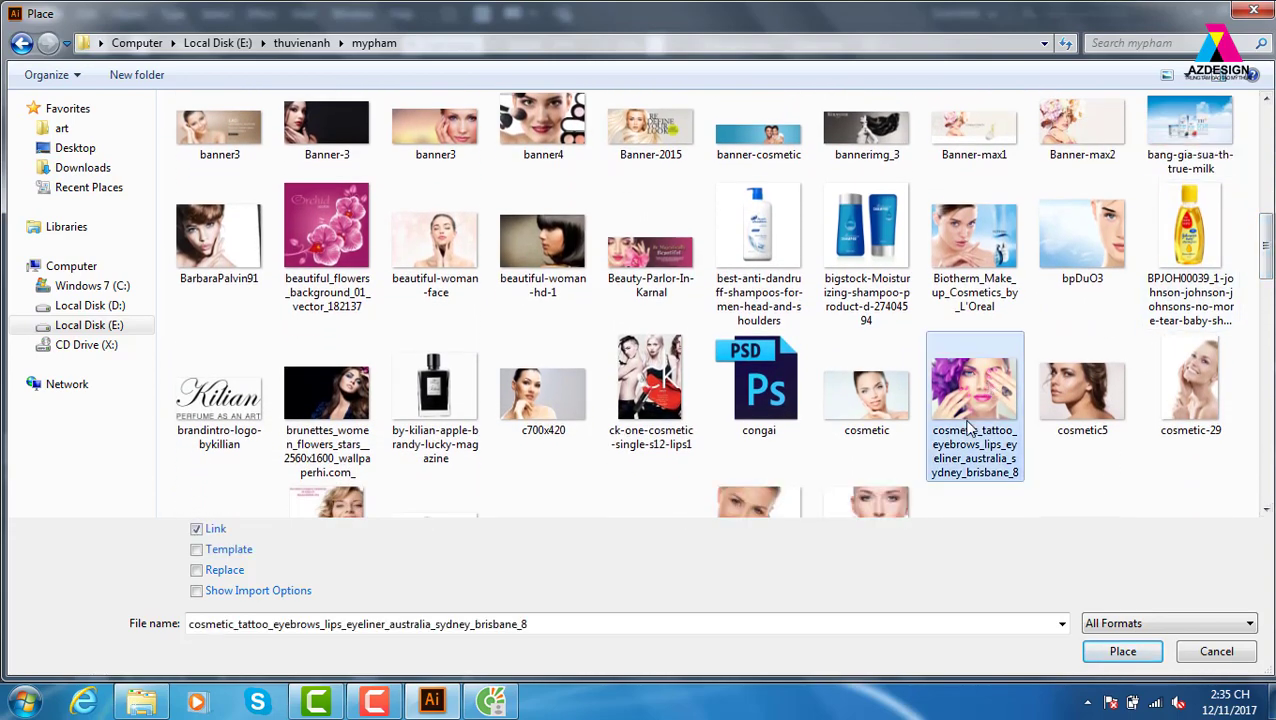
click(1122, 651)
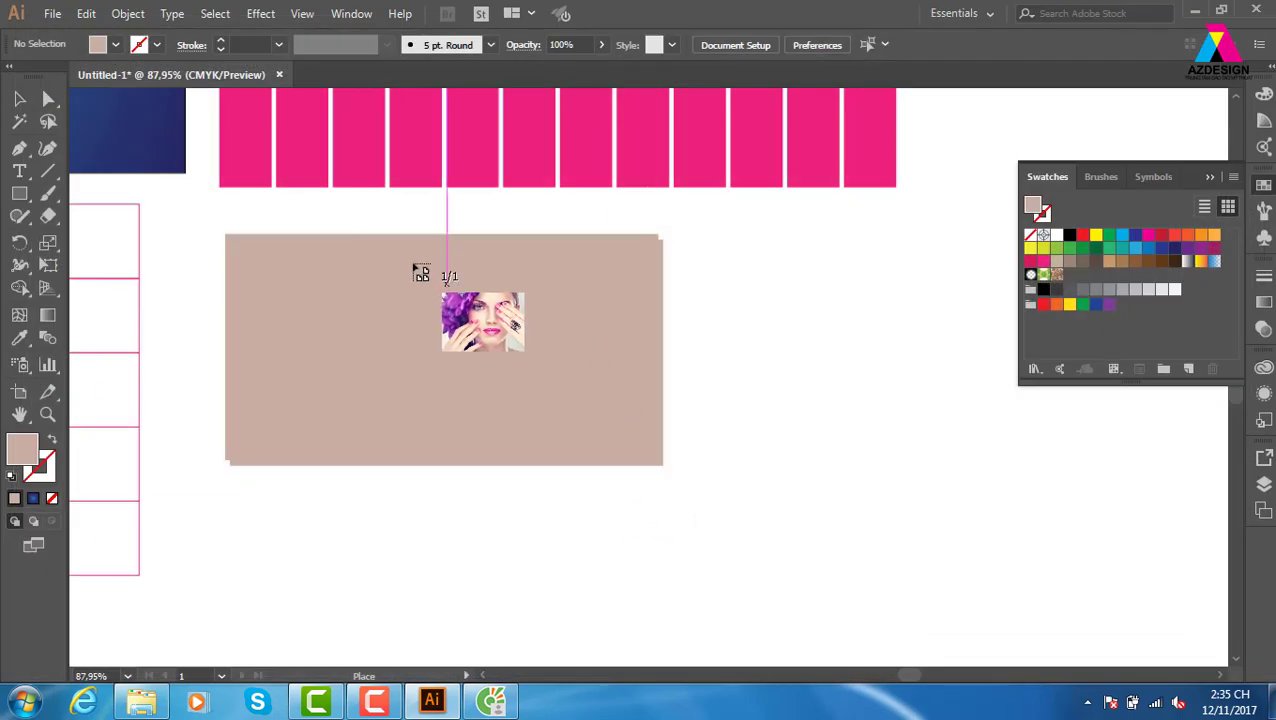
mouse_move(226, 235)
mouse_down()
mouse_move(495, 481)
mouse_move(547, 490)
mouse_up()
- Zoom in on the photo and delete the large beige rectangle
key(z)
click(848, 334)
click(610, 358)
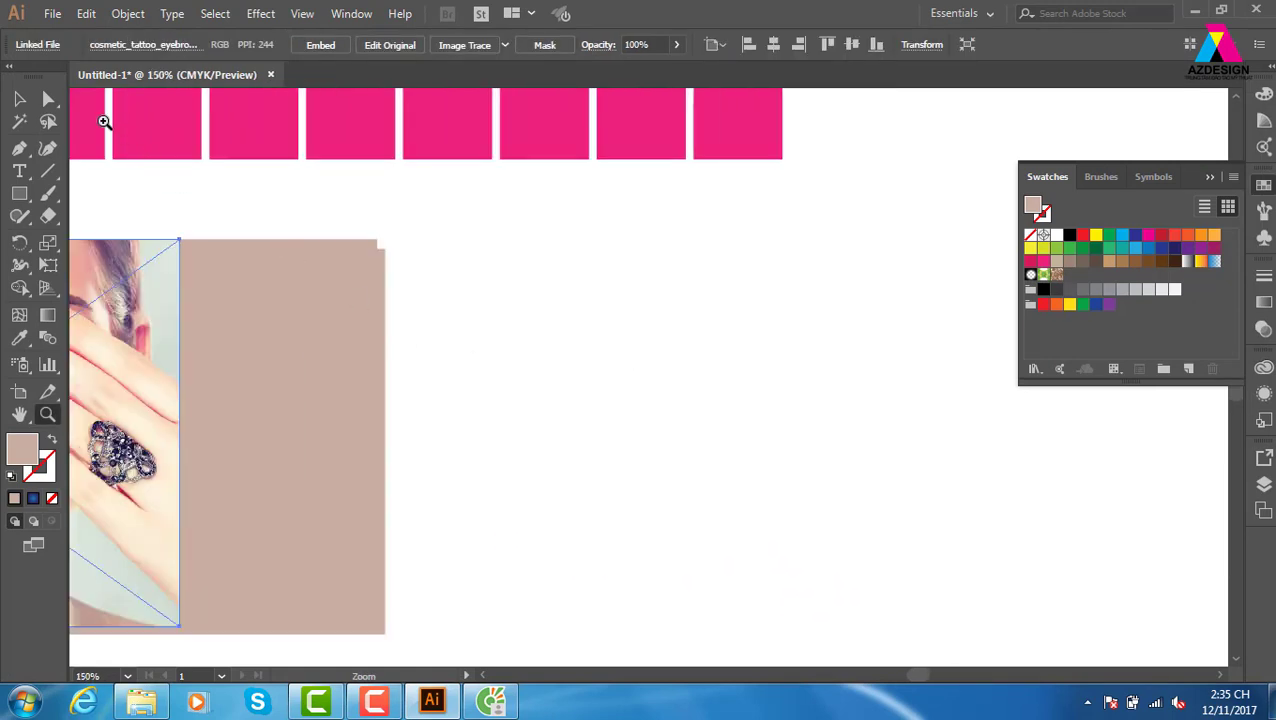
click(22, 100)
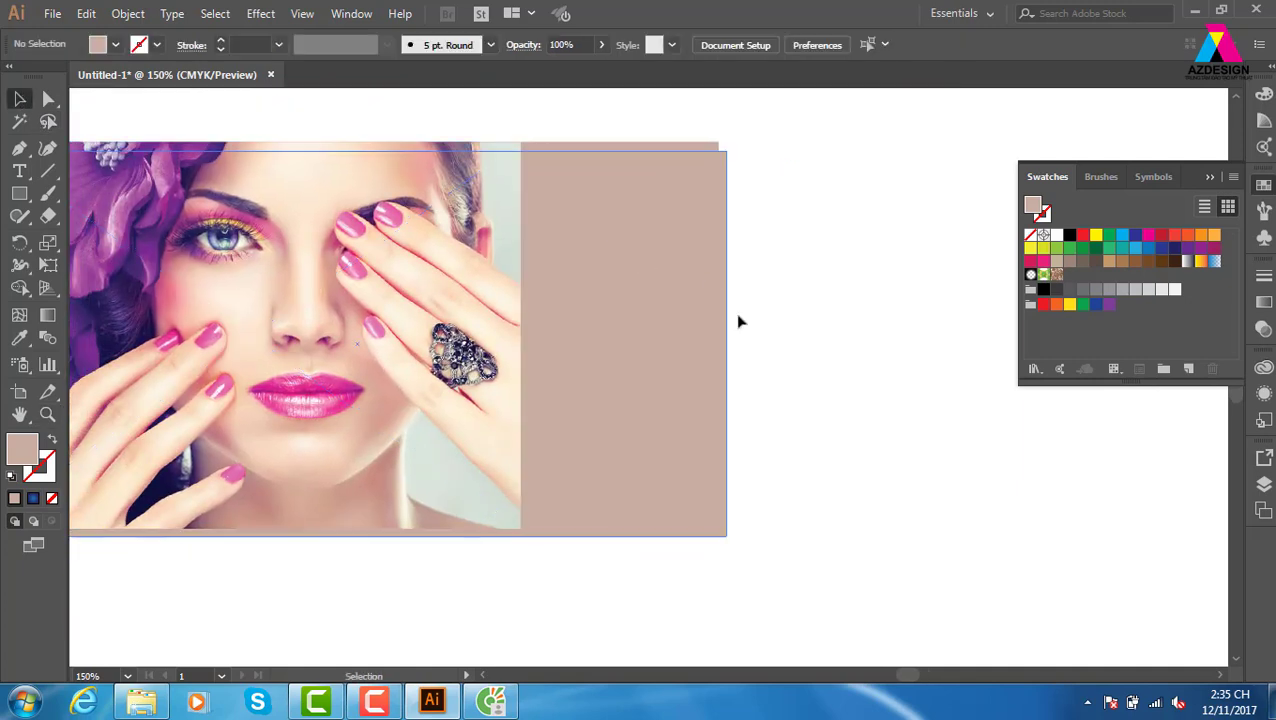
click(825, 380)
key(Delete)
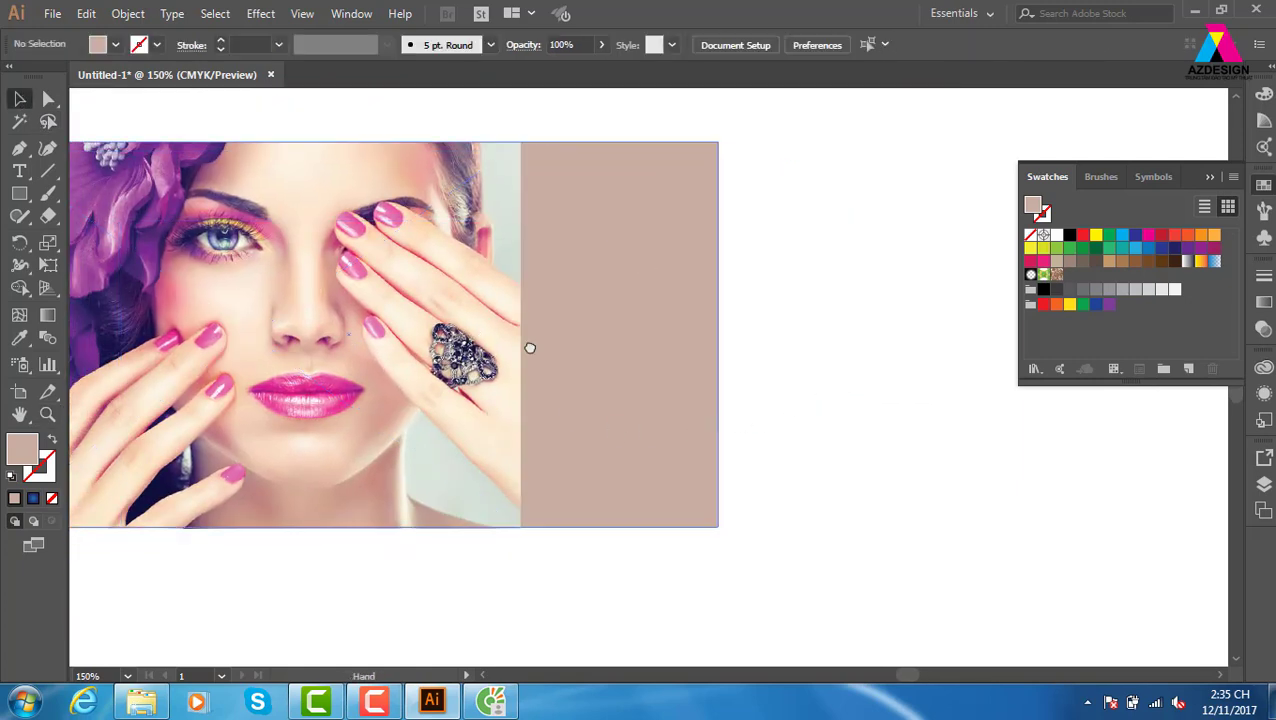
drag(585, 351, 800, 399)
- Draw a beige square over the woman's eyes and nose
click(21, 195)
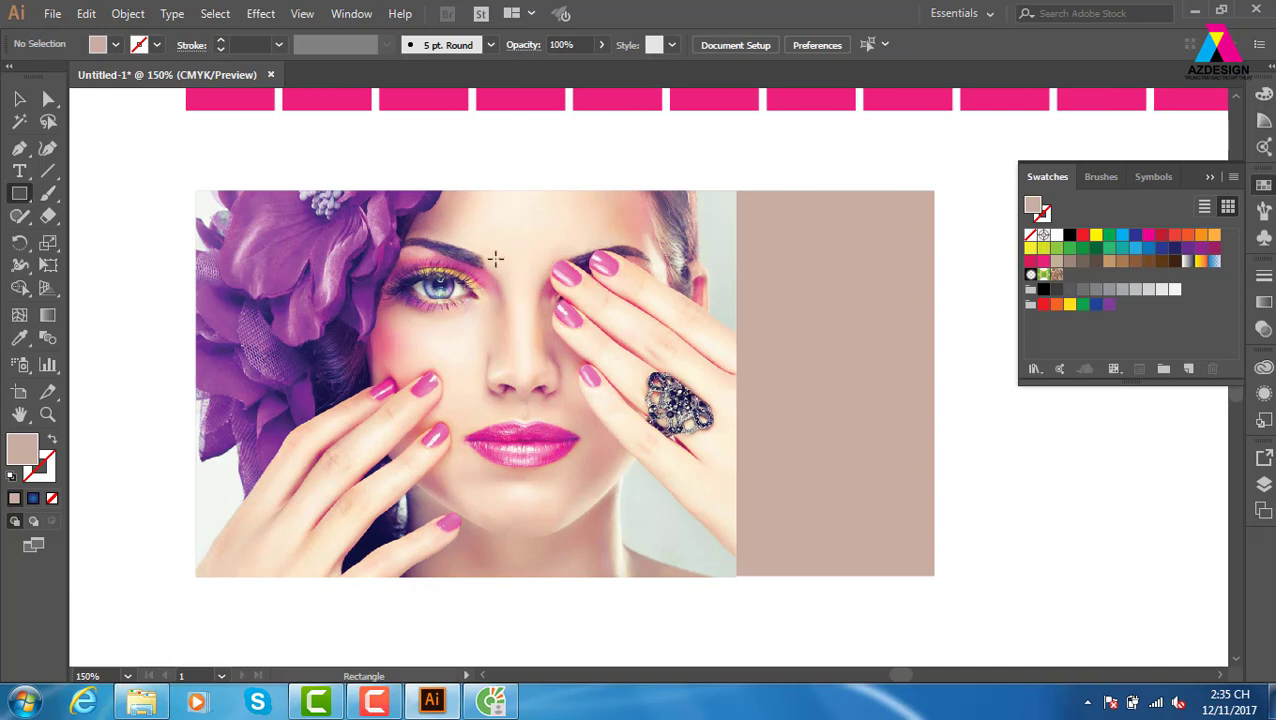
drag(502, 236, 697, 430)
scroll(797, 416, right, 5)
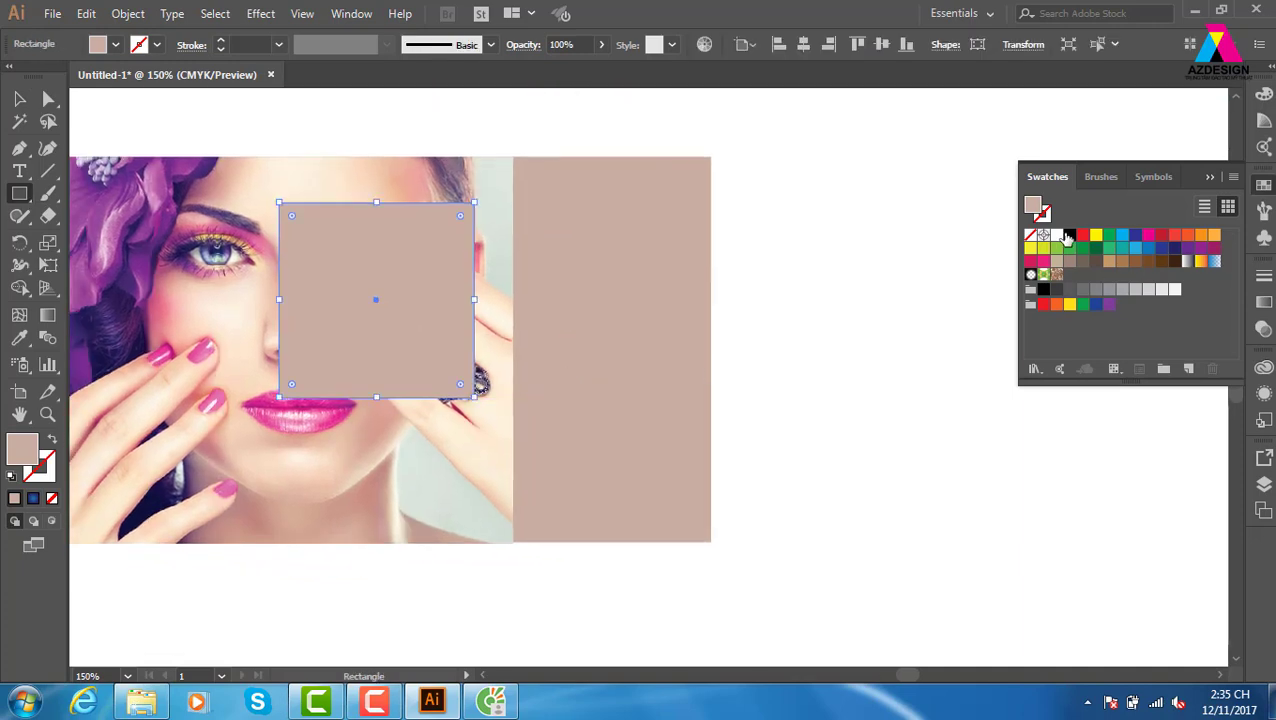
- Fill the new square with white and bring up its Split Into Grid settings
click(1058, 235)
click(19, 98)
click(128, 14)
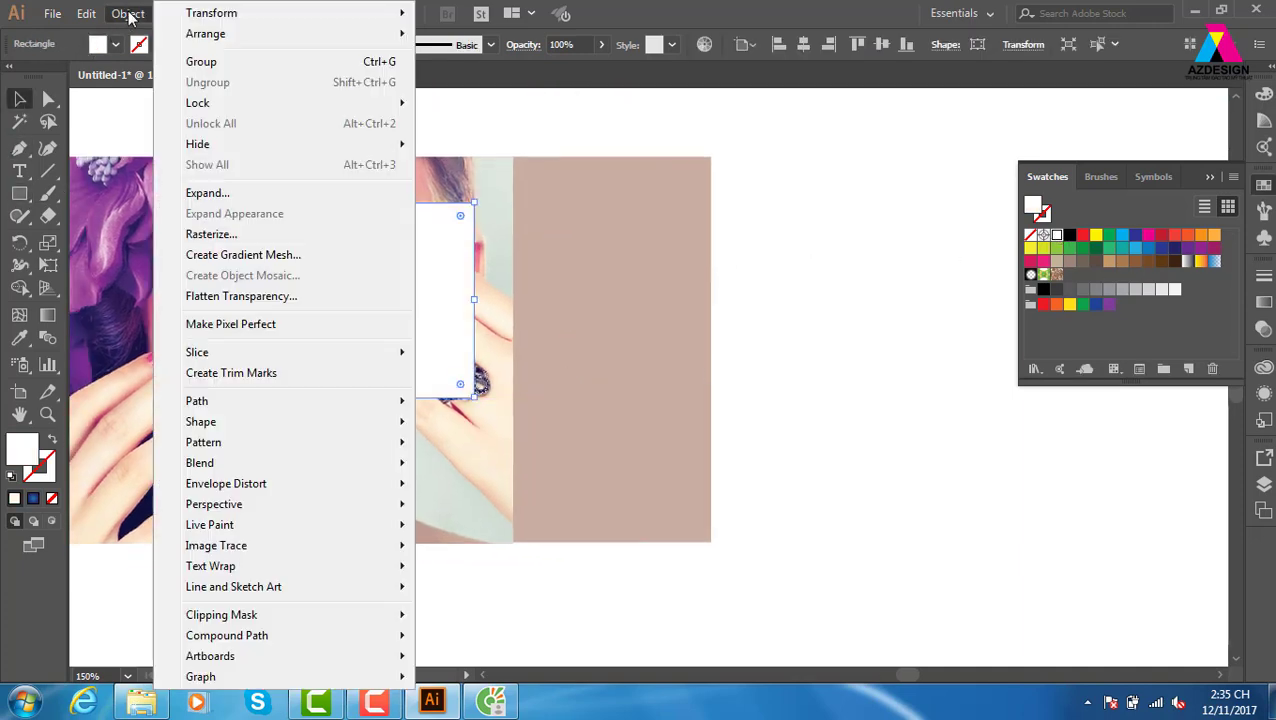
mouse_move(197, 401)
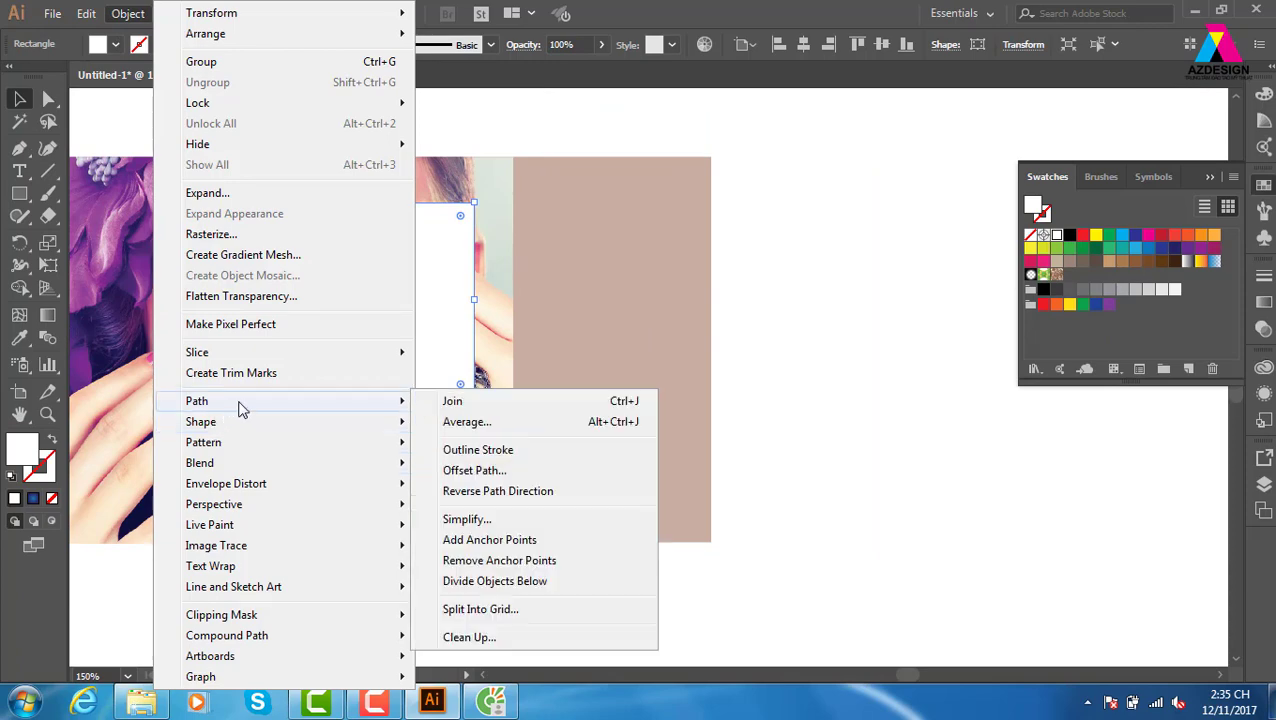
click(478, 609)
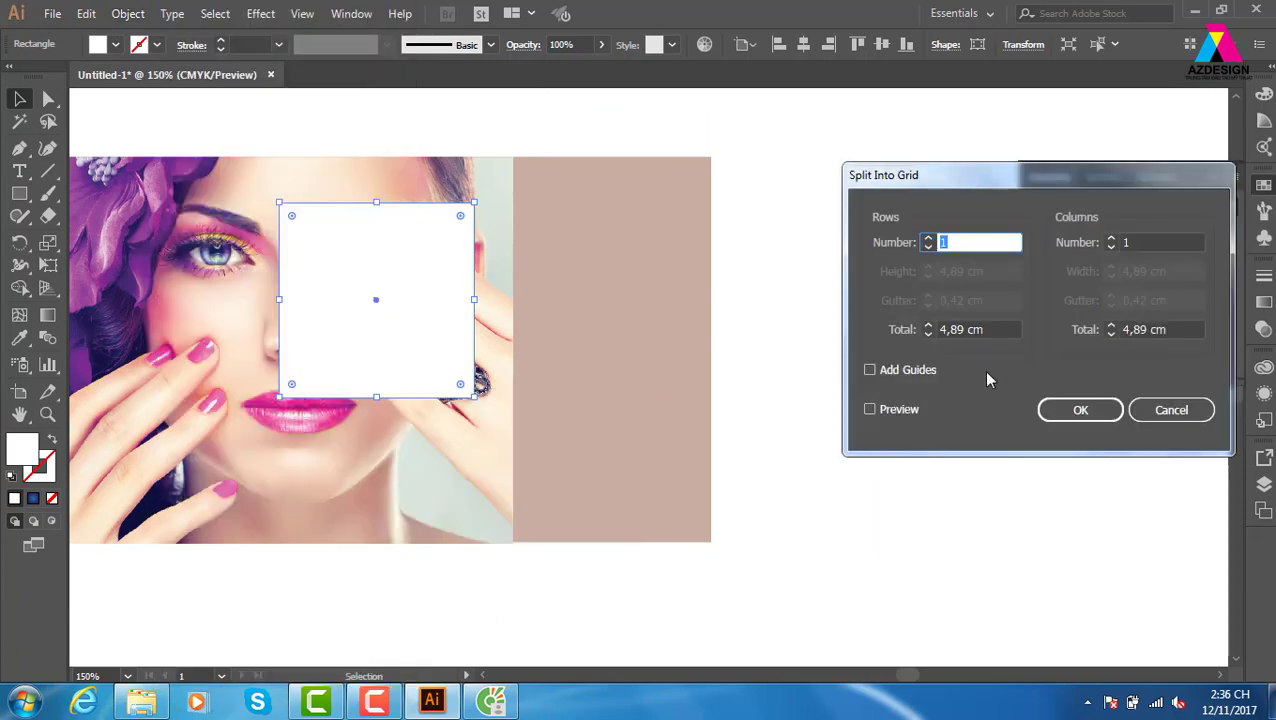
drag(1018, 186, 903, 180)
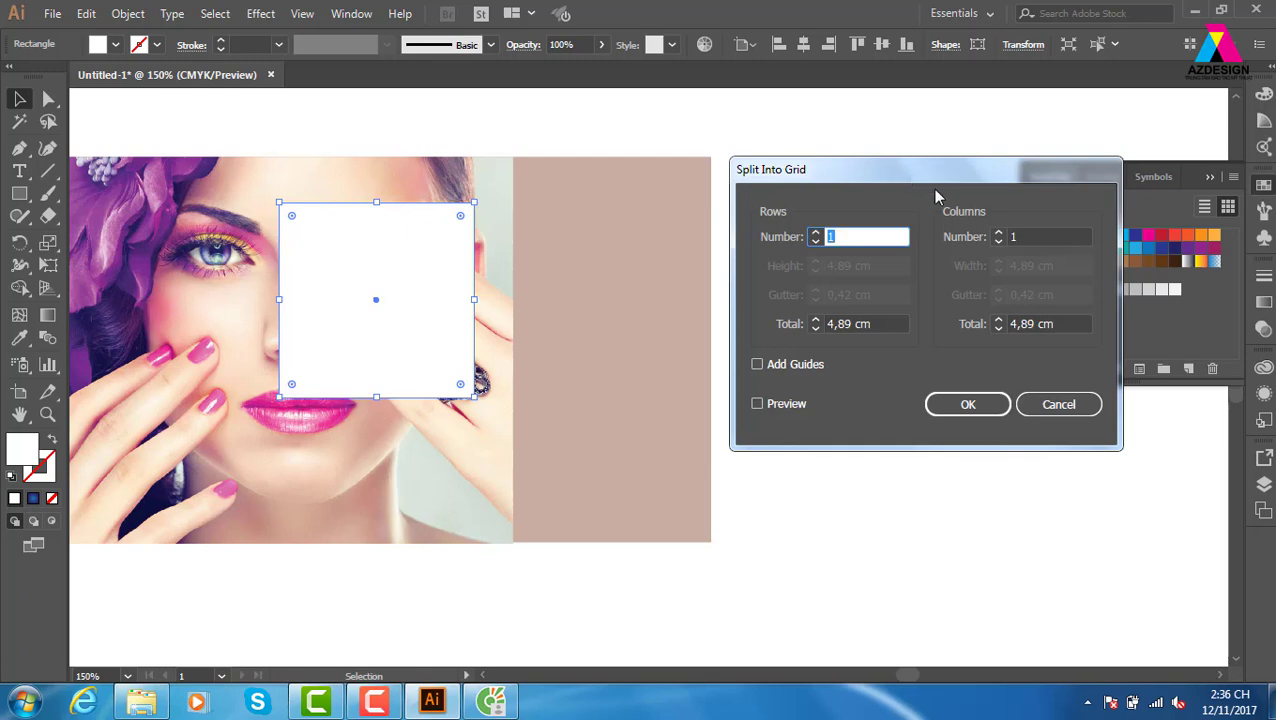
- Apply a 5×5 grid split with preview on and the gutter values cleared
click(757, 405)
click(999, 236)
text(4)
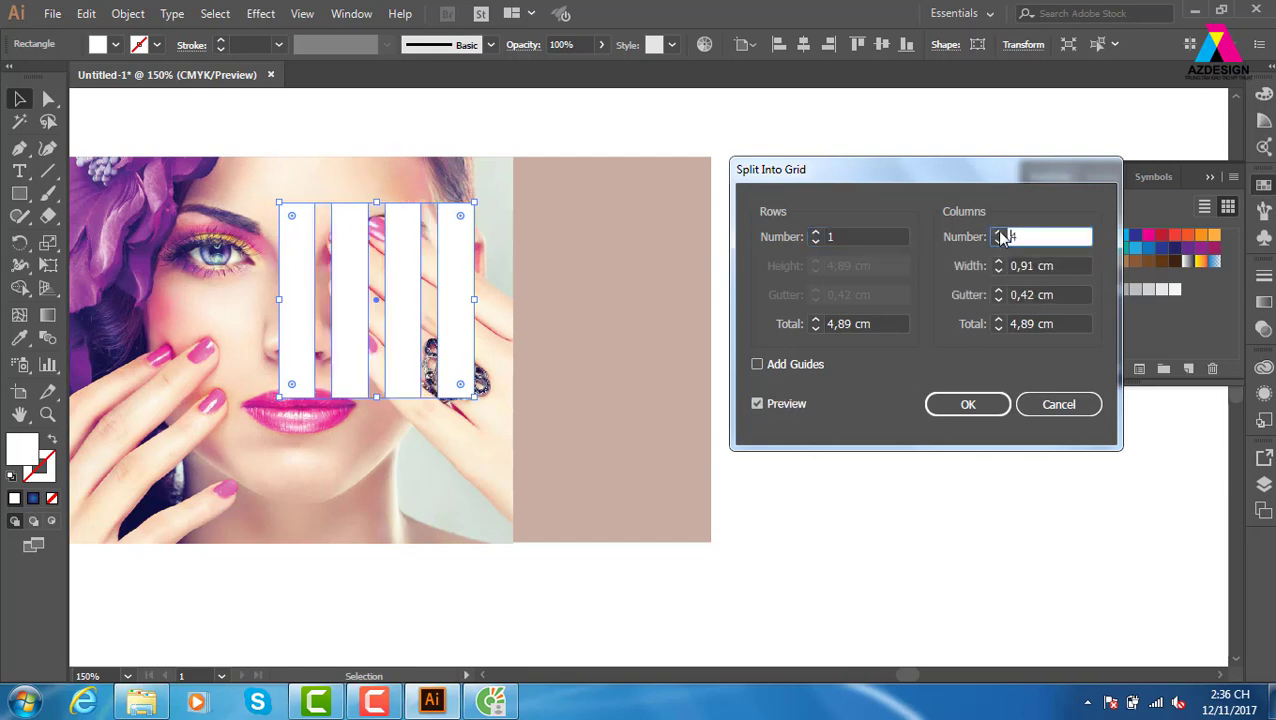
click(999, 233)
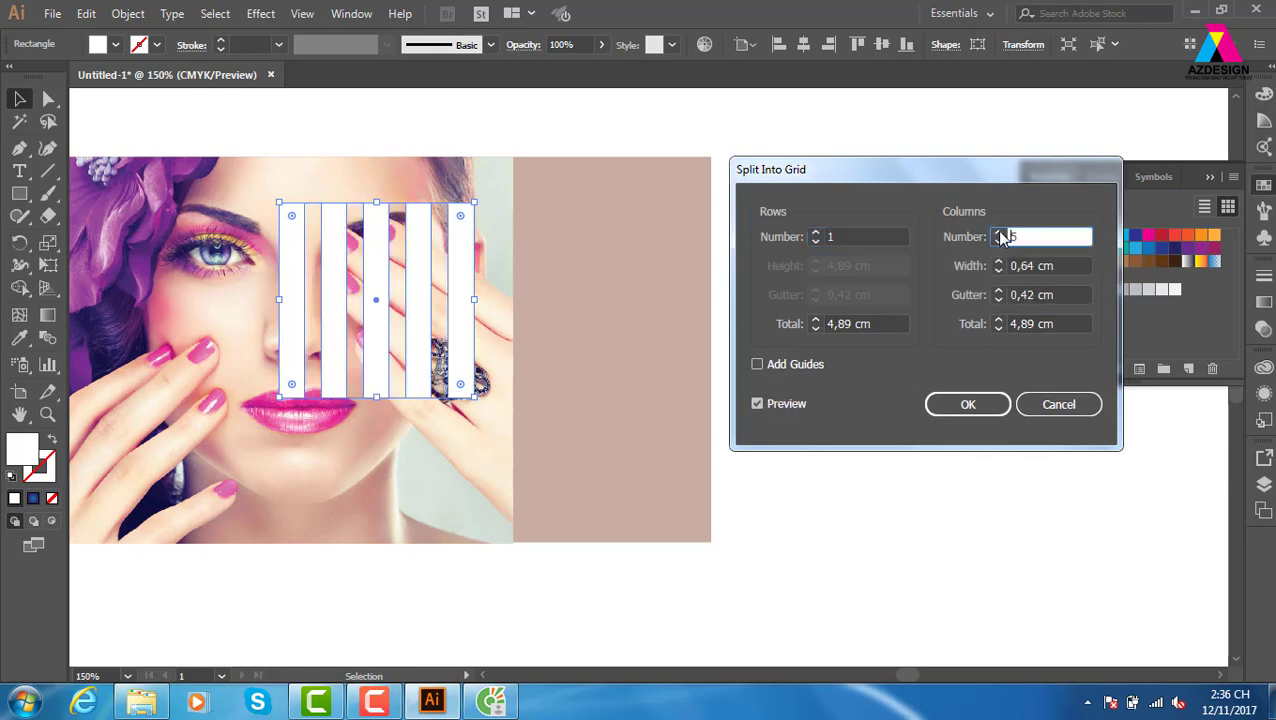
click(816, 232)
click(816, 232)
text(5)
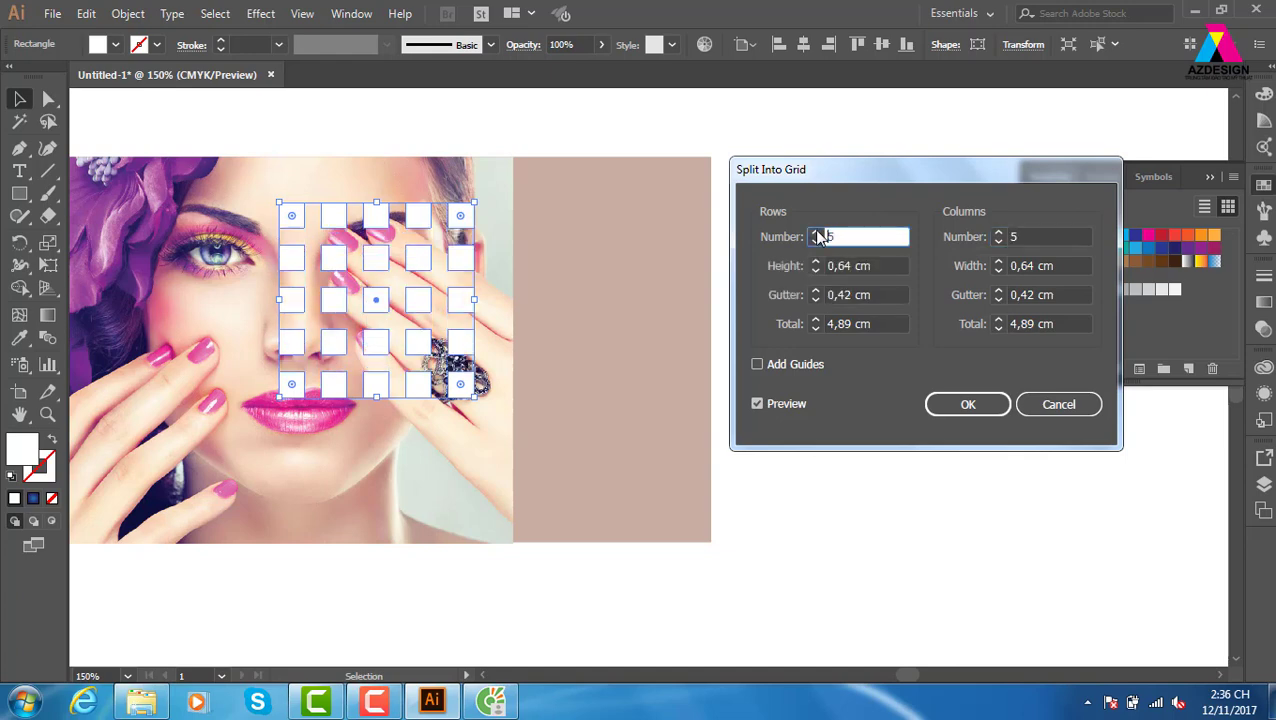
click(1062, 294)
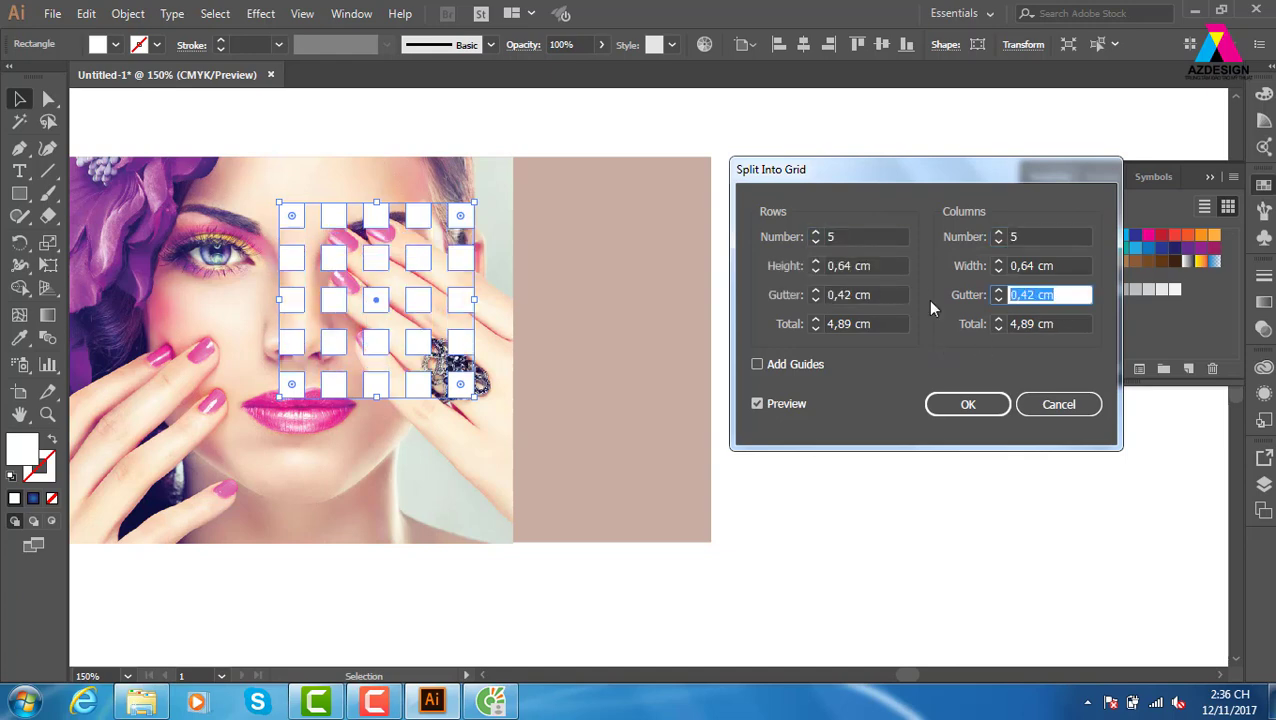
text(=)
click(875, 294)
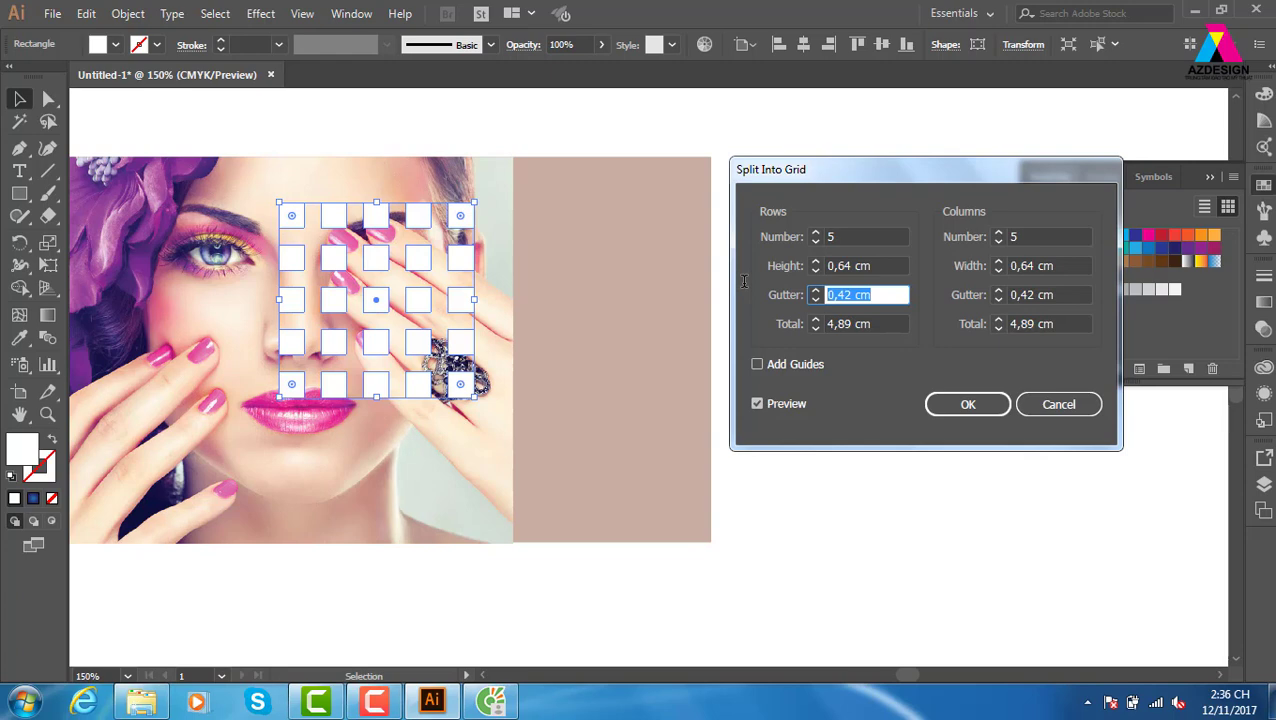
key(BackSpace)
click(1067, 294)
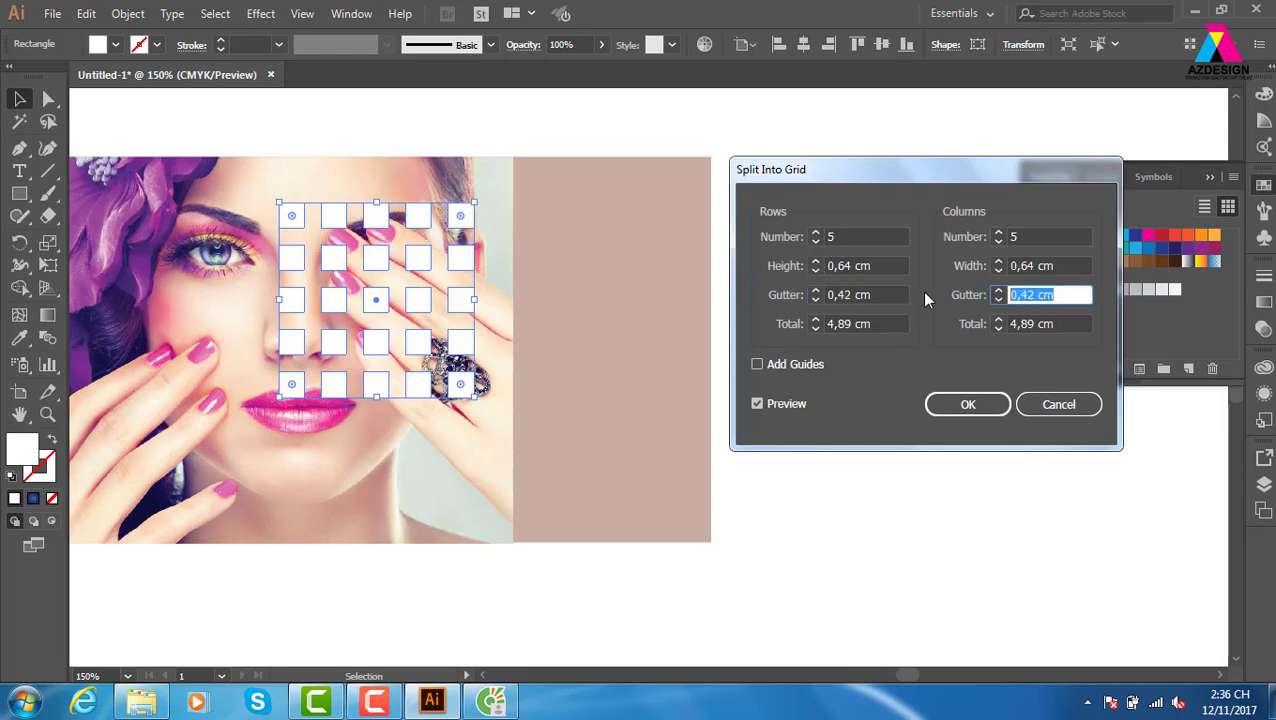
key(BackSpace)
click(968, 404)
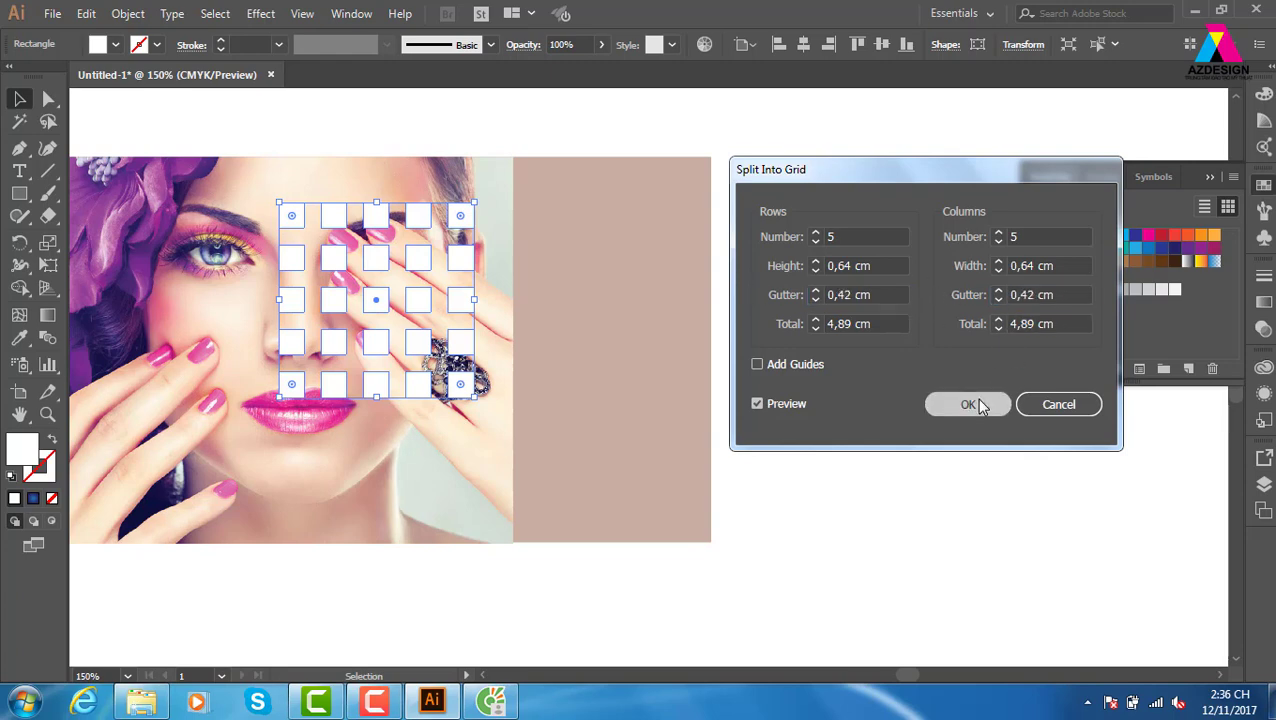
- Undo that split and redo Split Into Grid, setting the column gutter to 0
key(ctrl+z)
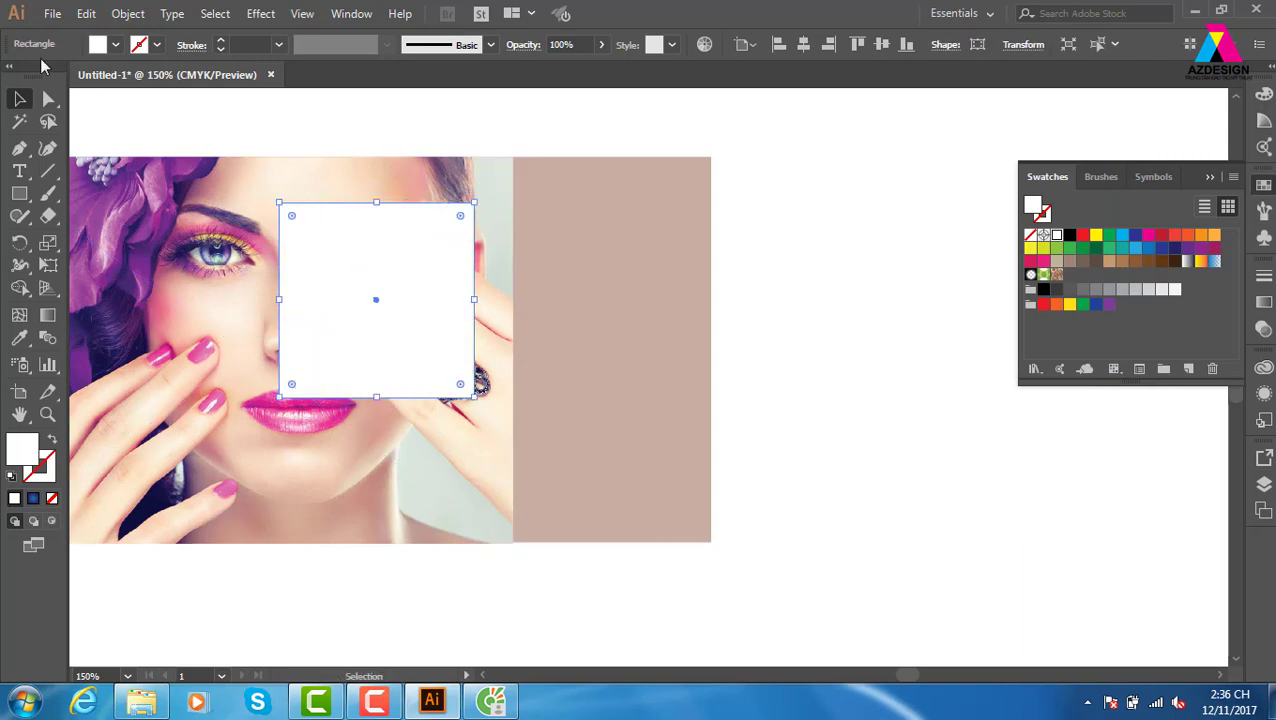
click(130, 14)
mouse_move(197, 401)
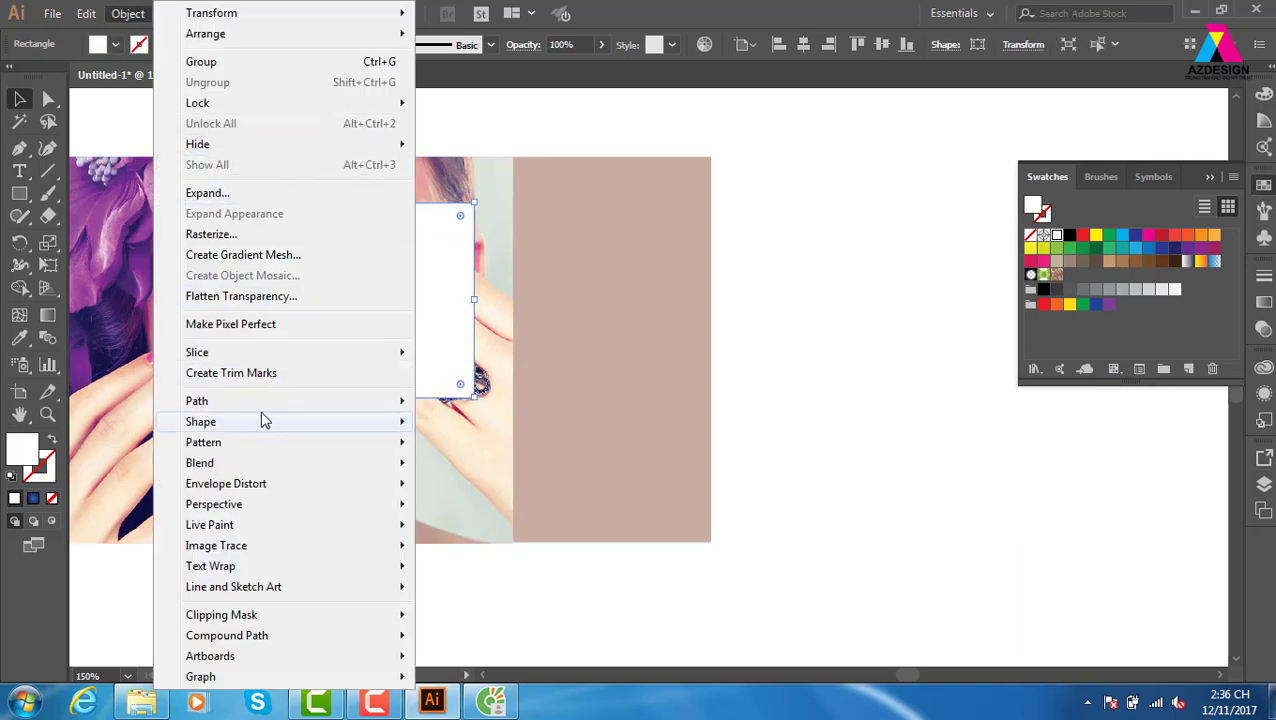
click(490, 609)
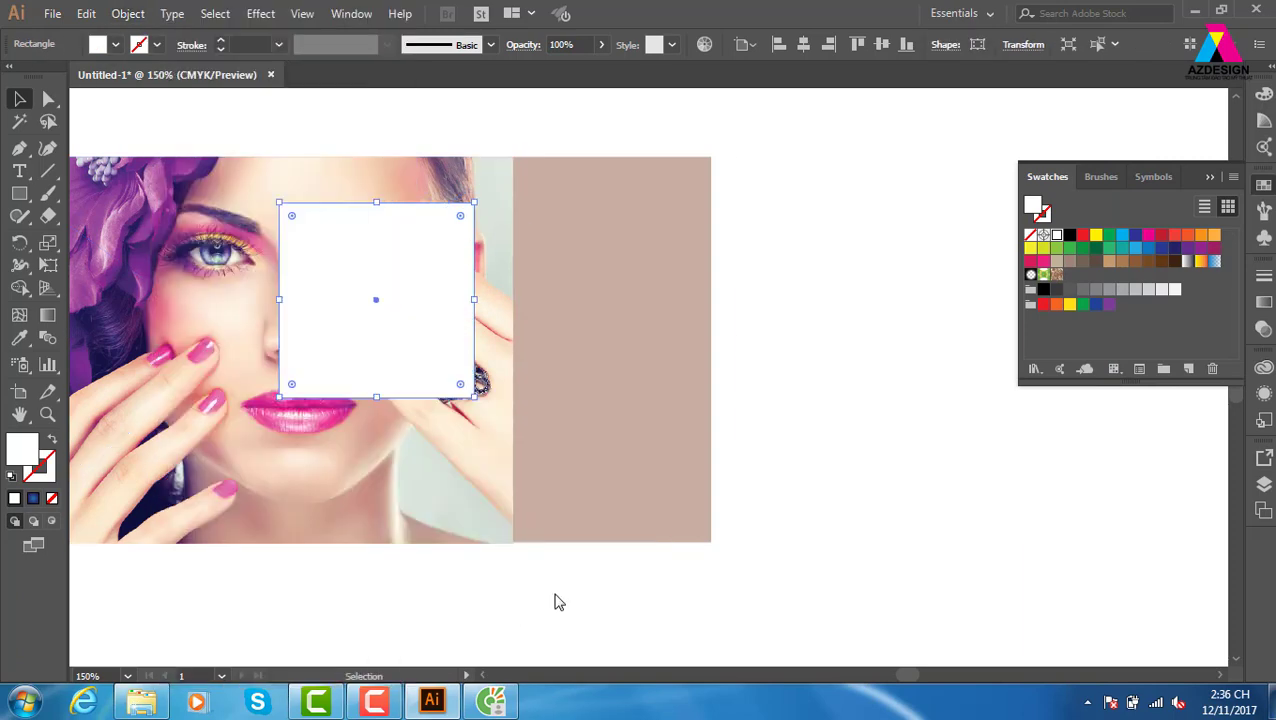
click(997, 233)
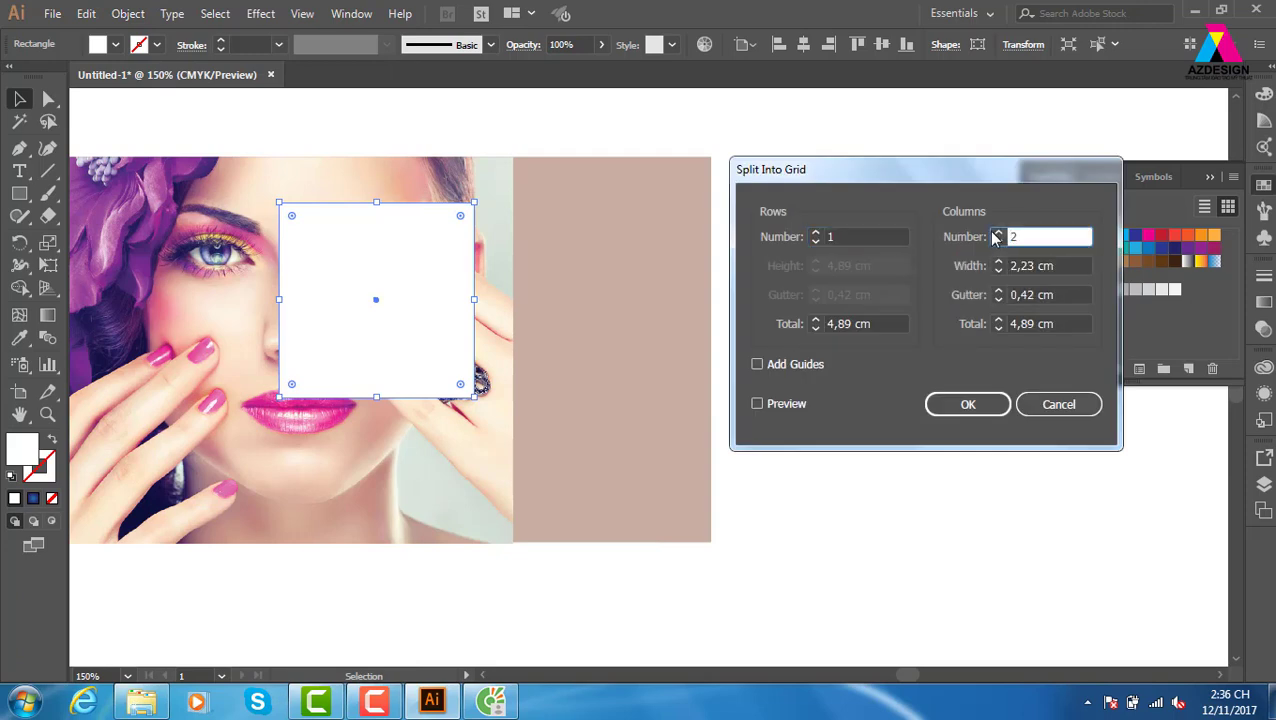
click(1060, 295)
text(0)
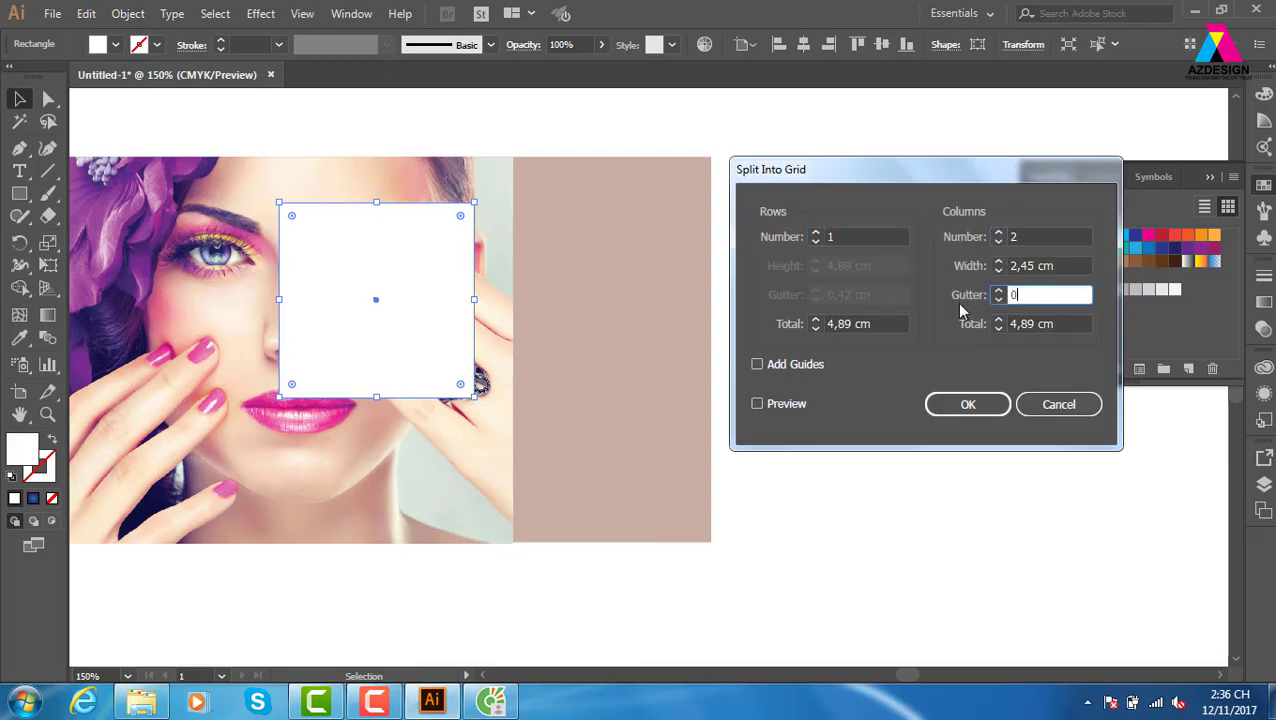
- Set 5 rows, 5 columns and a 0 row gutter, then apply the gapless split
click(816, 232)
click(816, 232)
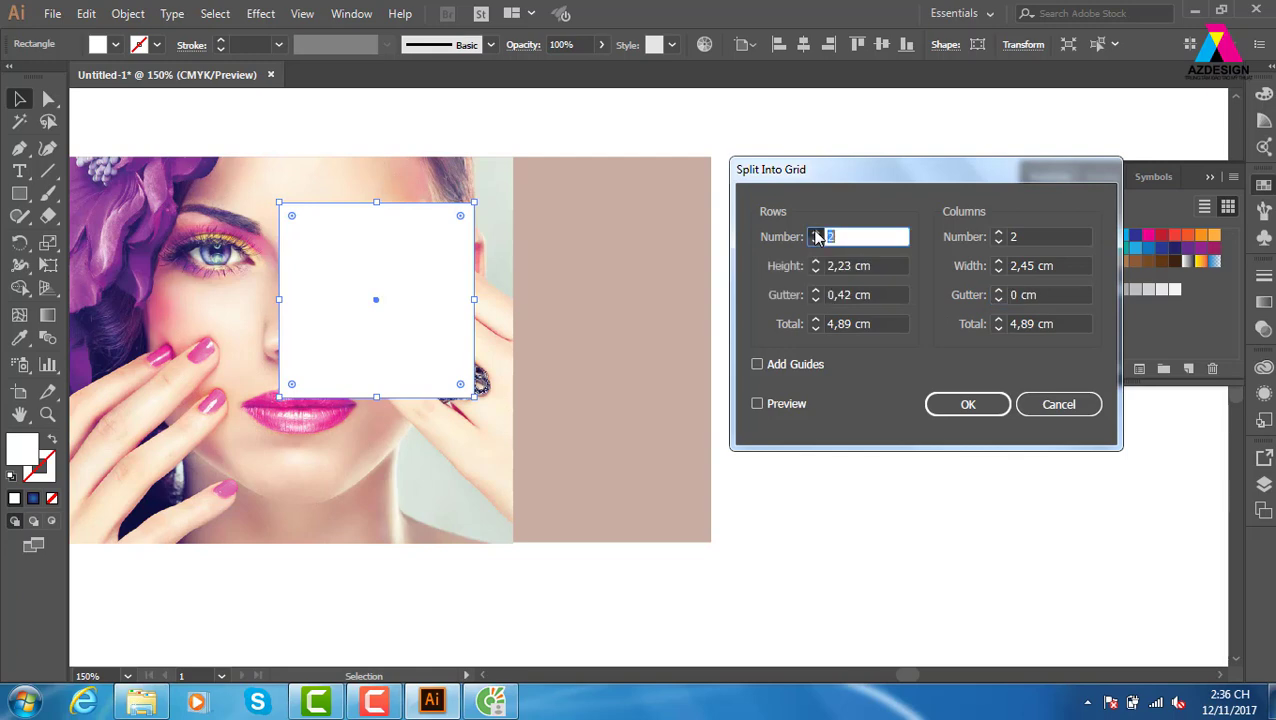
click(757, 403)
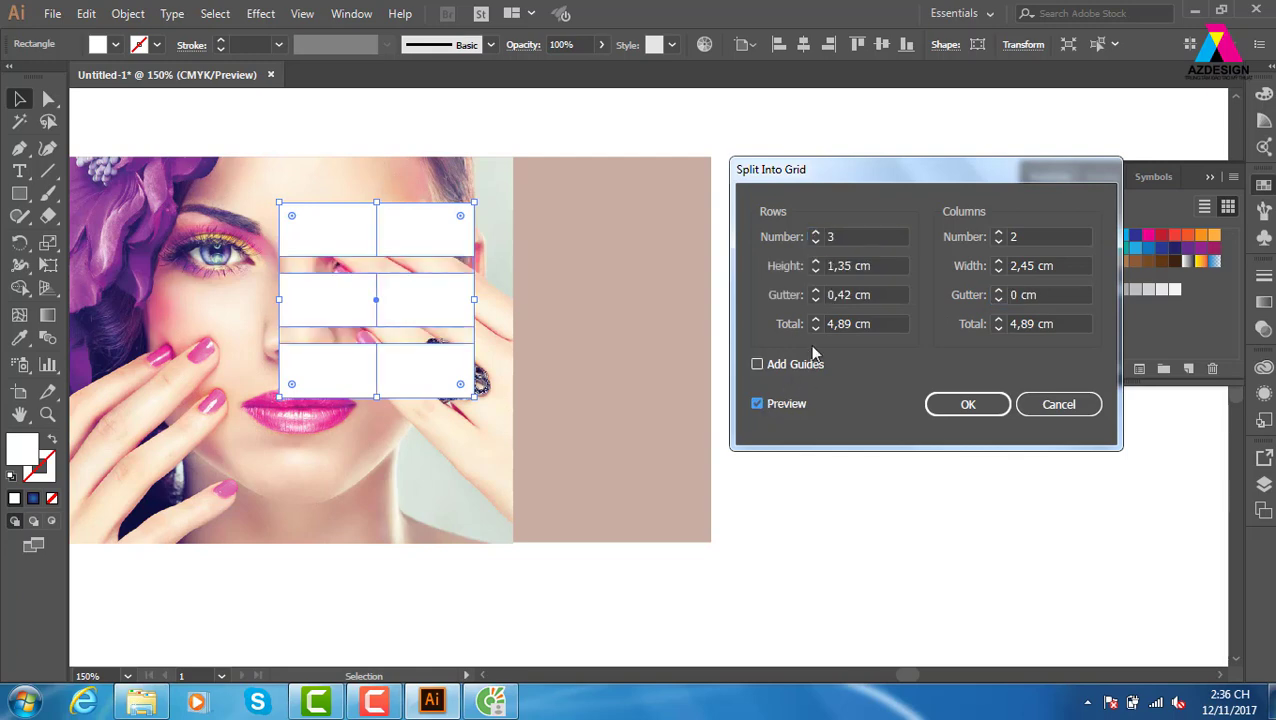
click(816, 232)
click(998, 232)
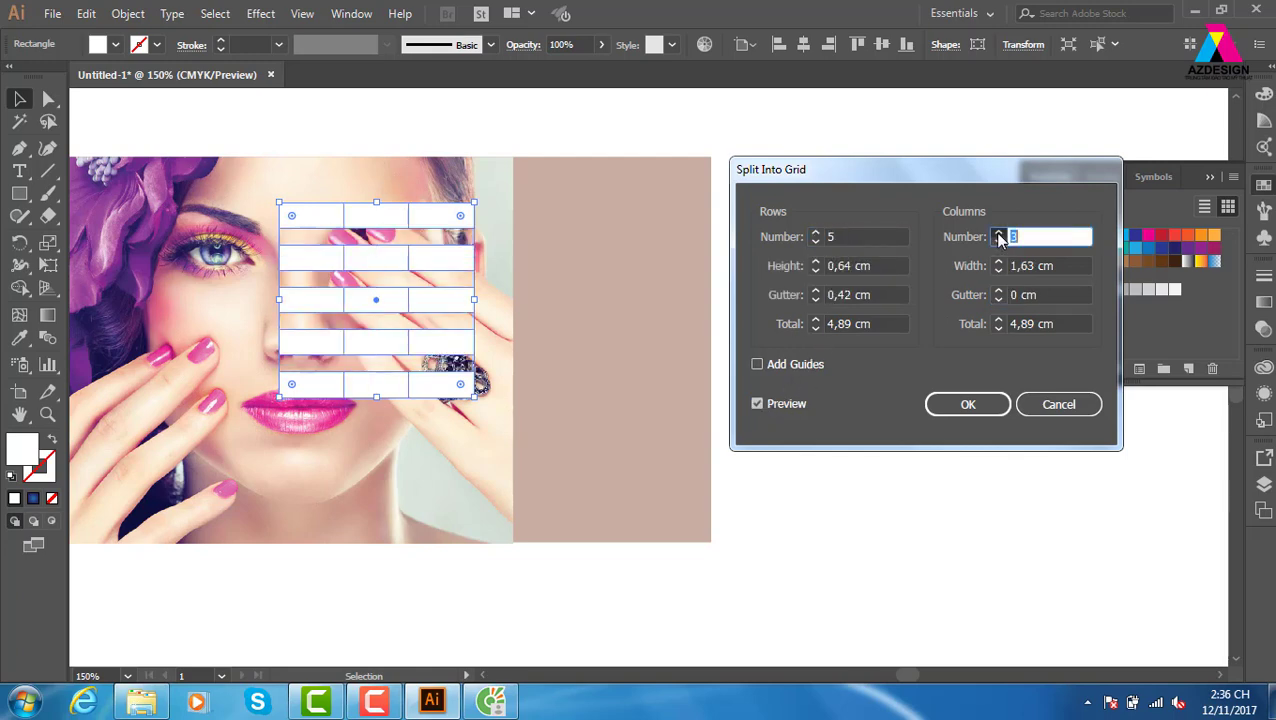
click(998, 232)
drag(864, 295, 747, 291)
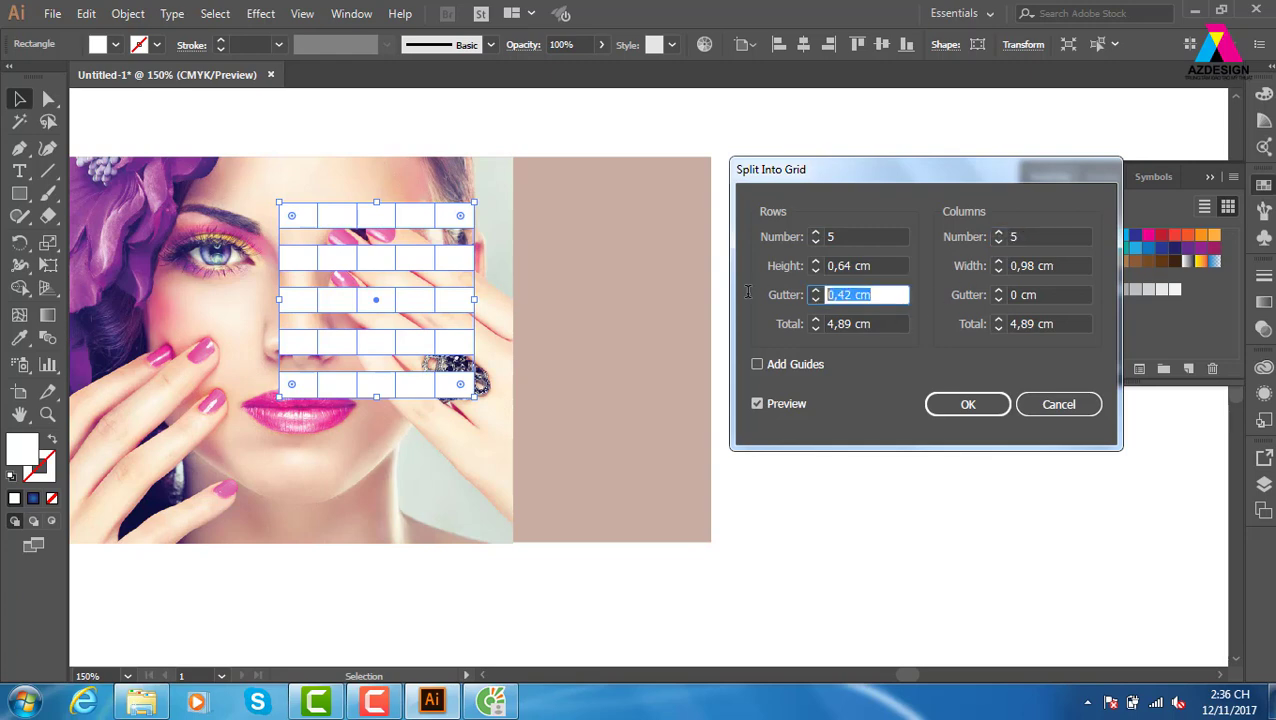
text(0)
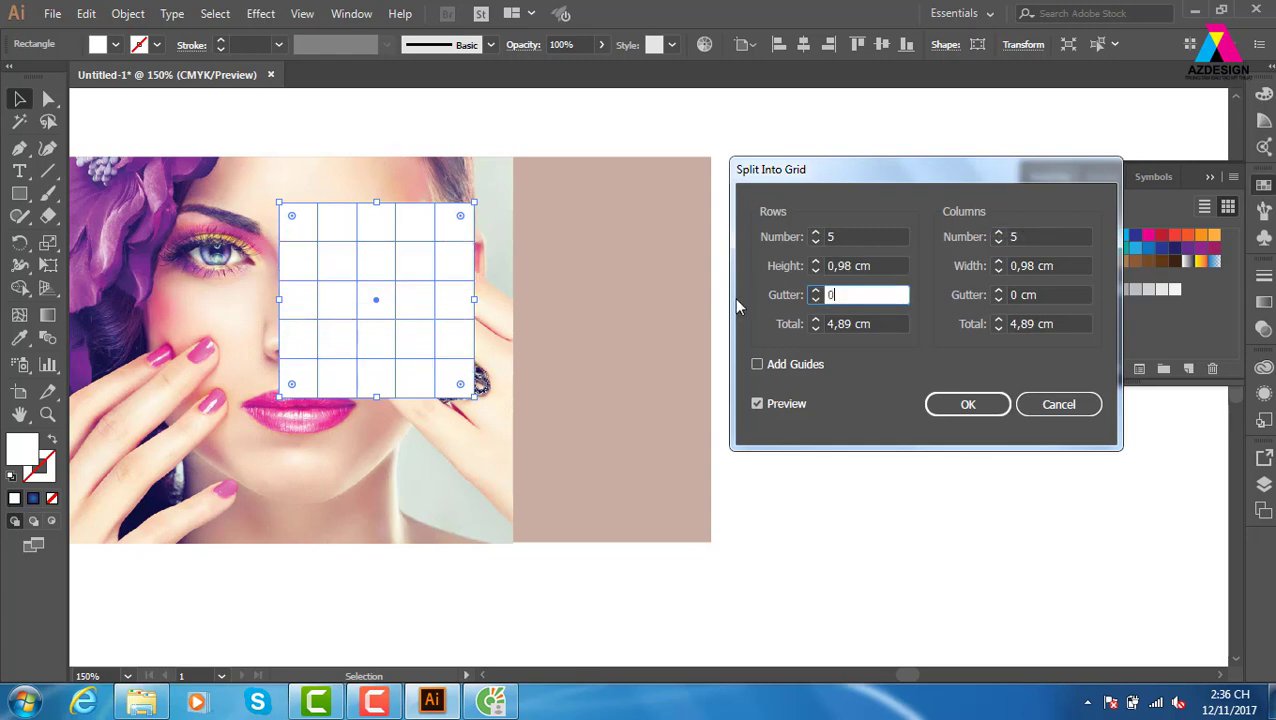
key(Return)
drag(568, 370, 723, 390)
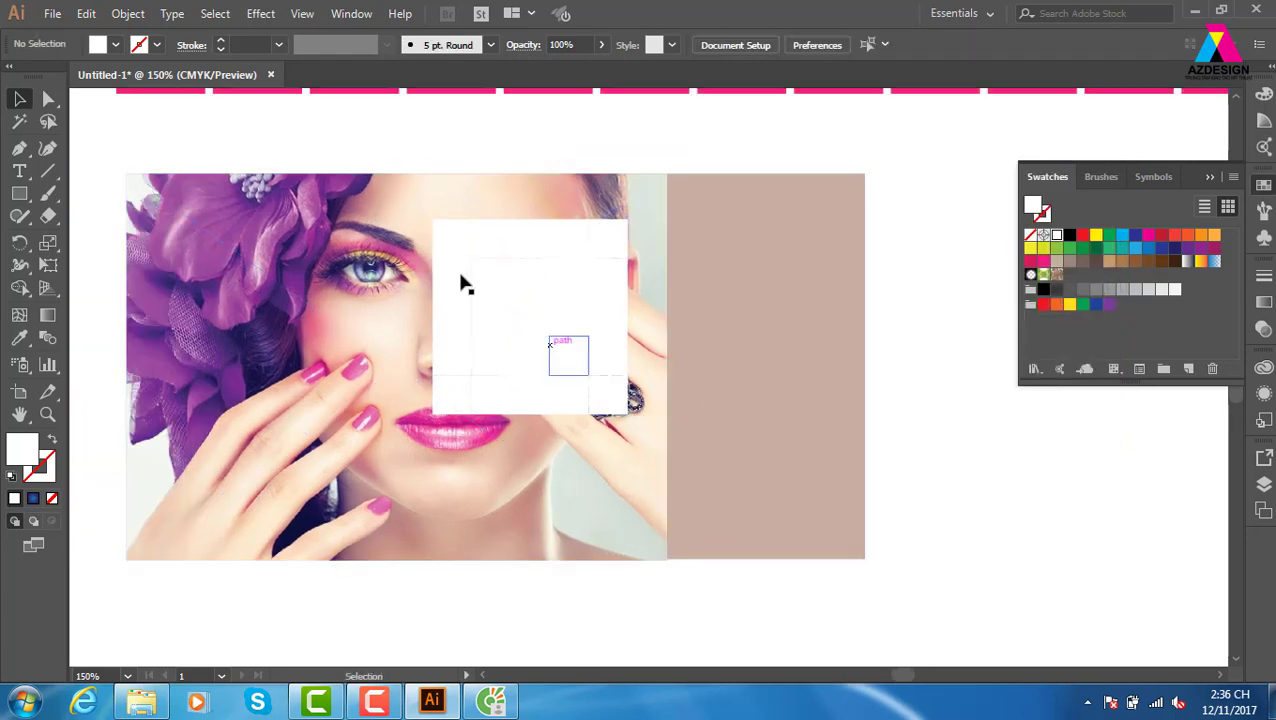
- Set the top-left 2×2 block of grid cells to 80% opacity
click(444, 230)
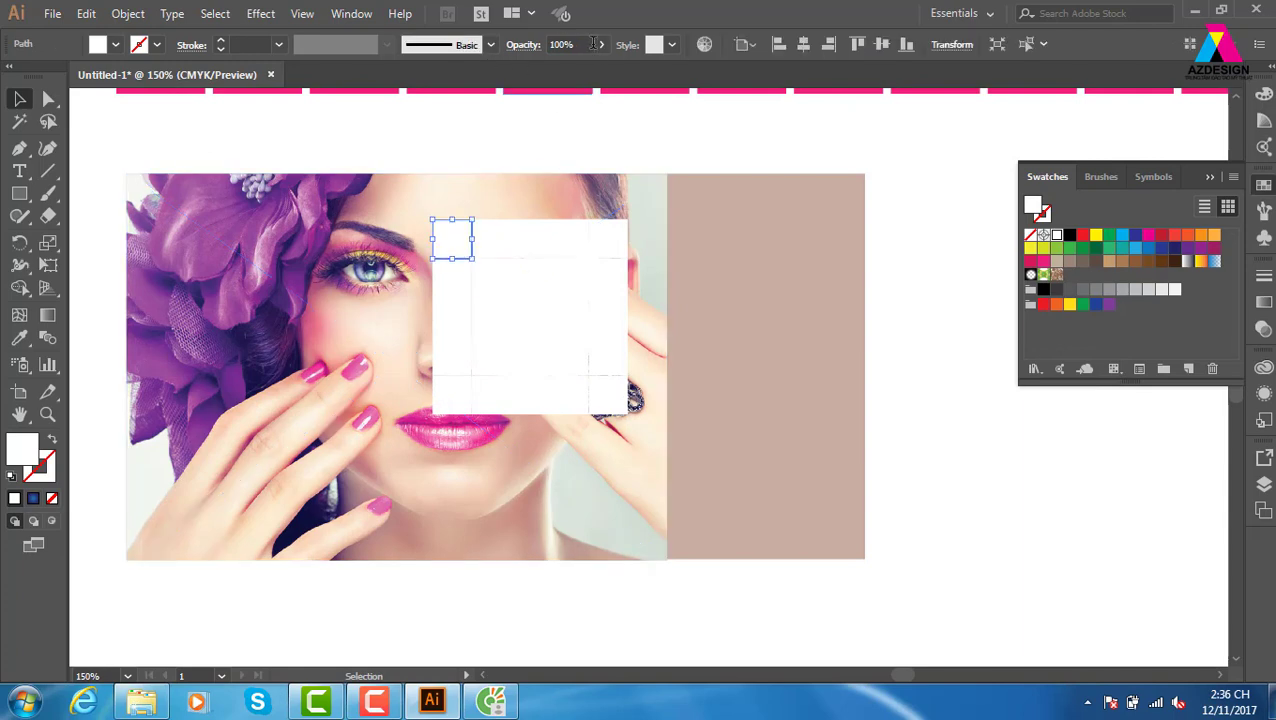
click(525, 112)
click(490, 240)
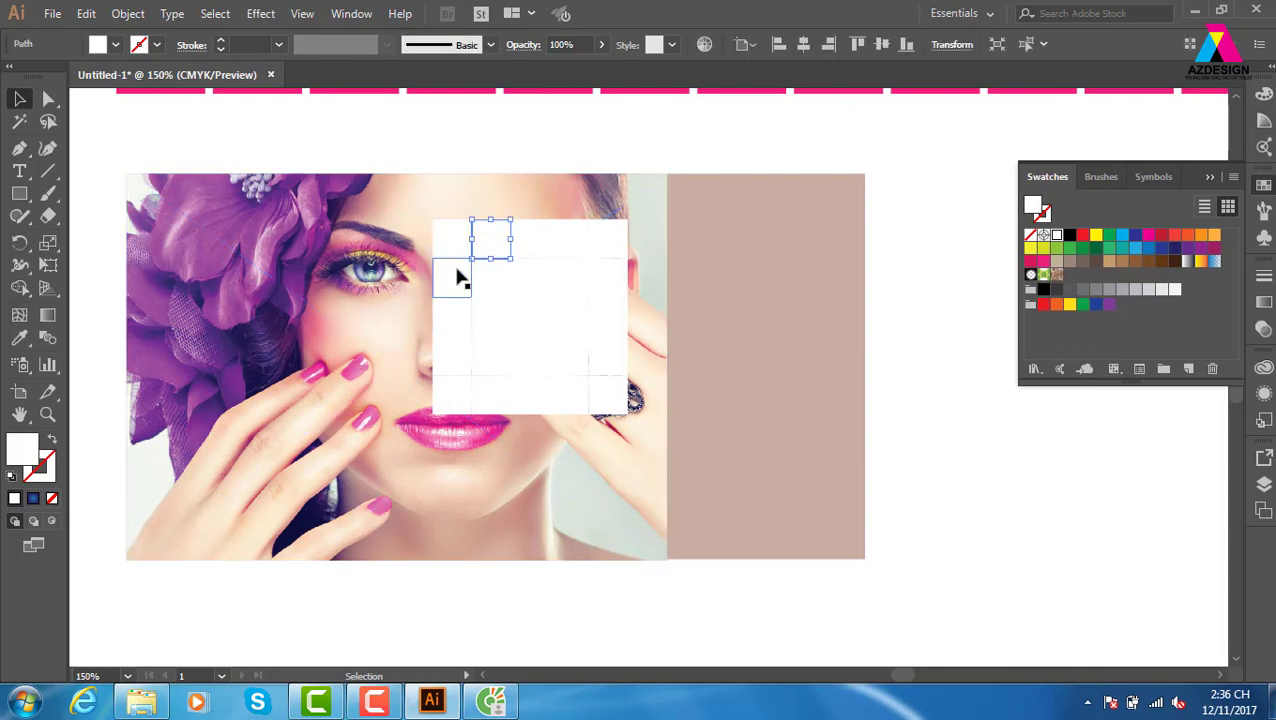
shift+click(456, 272)
click(570, 44)
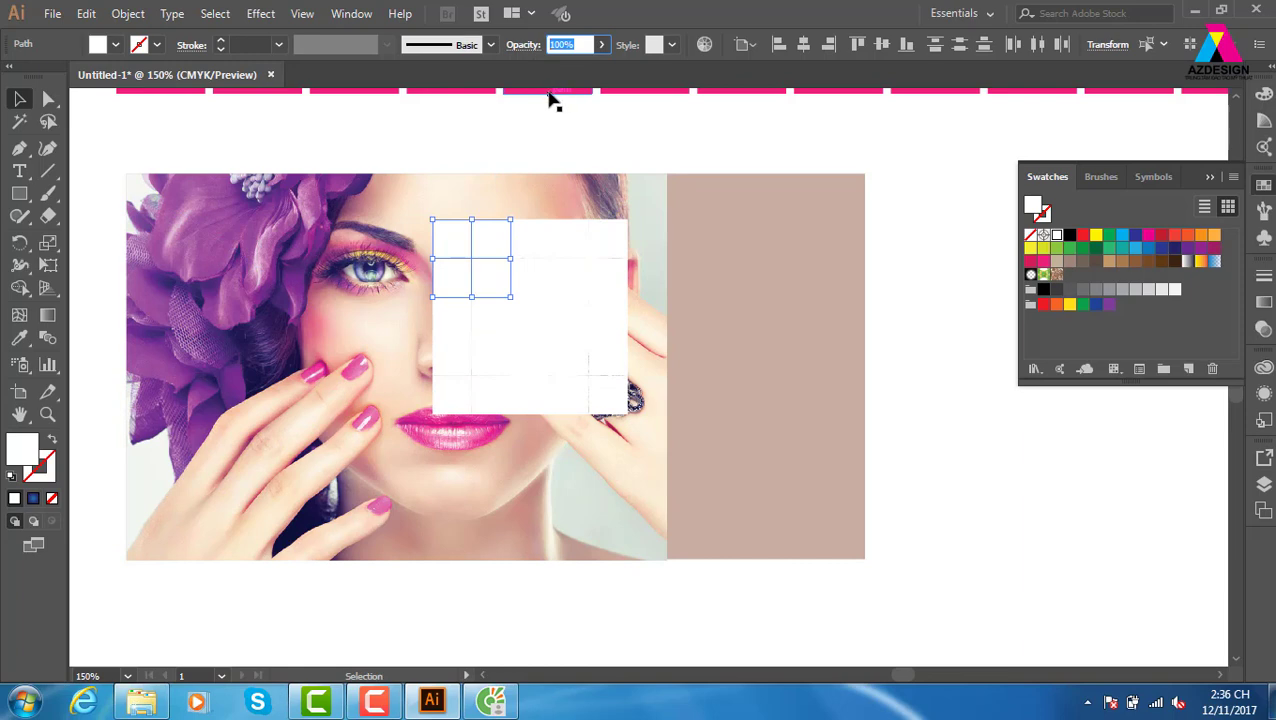
text(80)
key(Return)
- Set the next diagonal band of cells to 60% opacity
click(681, 132)
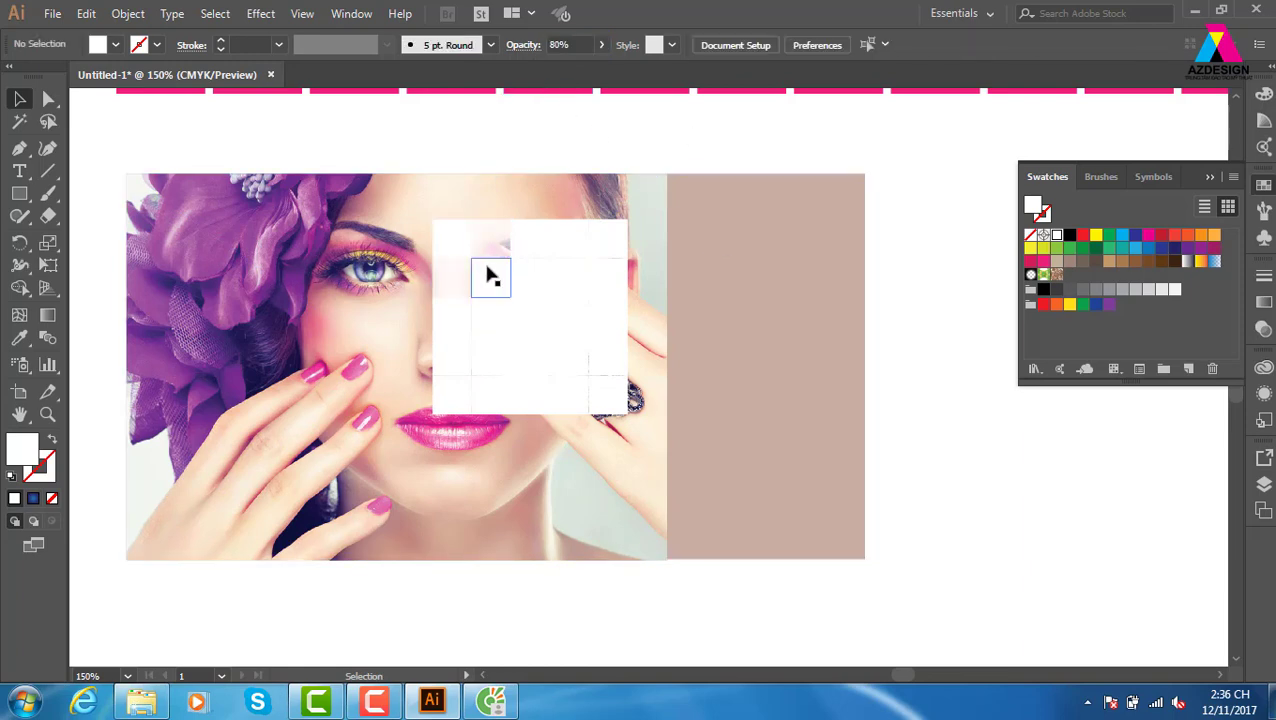
click(530, 240)
shift+click(490, 240)
shift+click(490, 277)
shift+click(530, 277)
shift+click(446, 330)
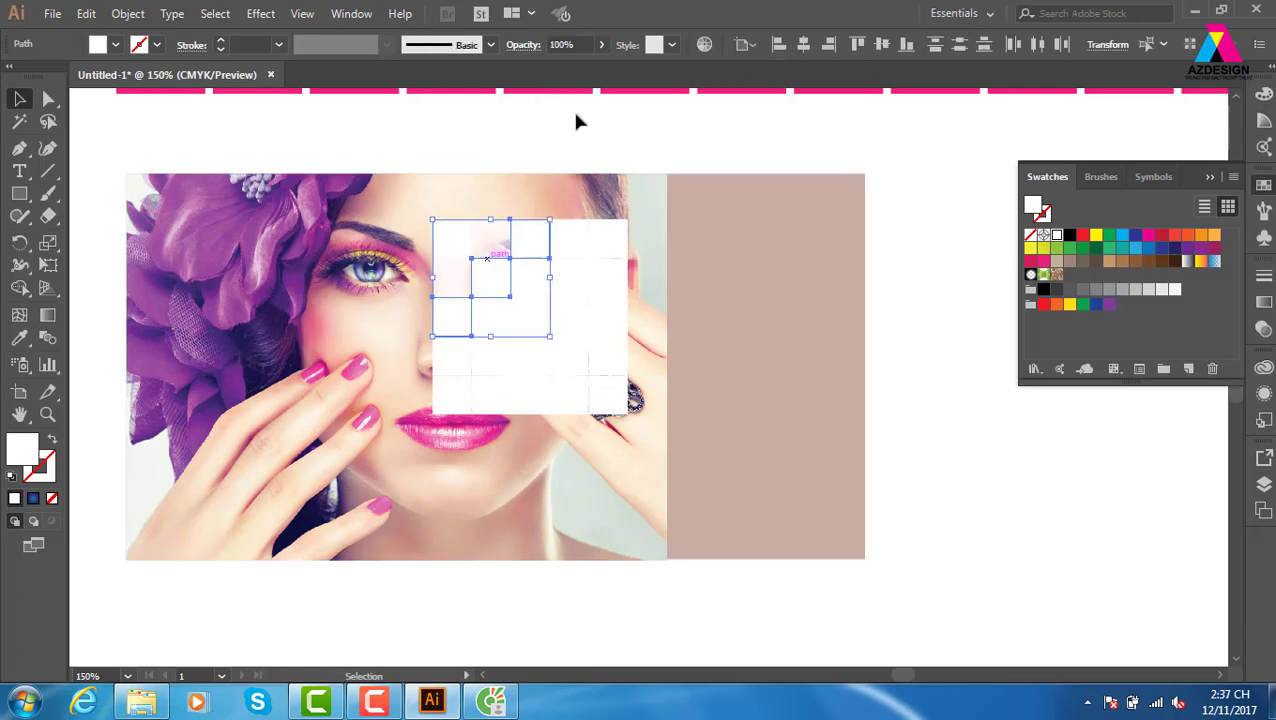
click(565, 44)
text(0)
key(Return)
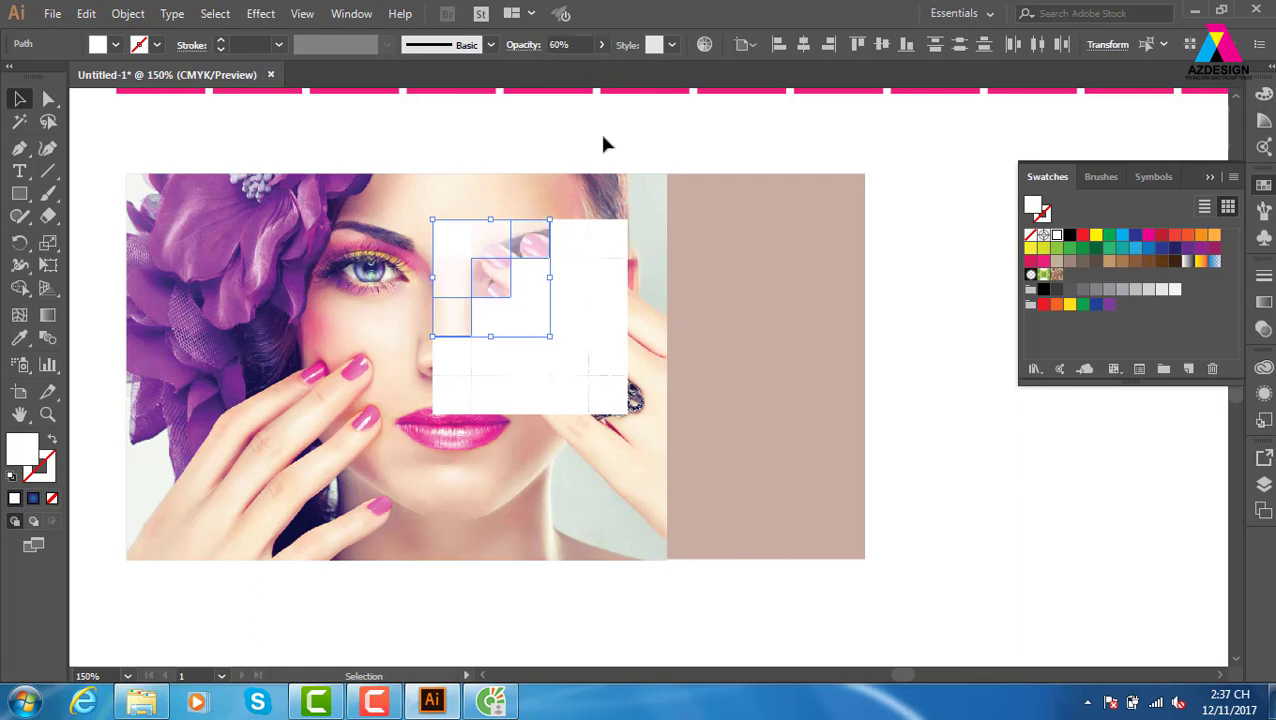
- Set the following diagonal band of cells to 40% opacity
click(639, 132)
click(570, 240)
shift+click(498, 318)
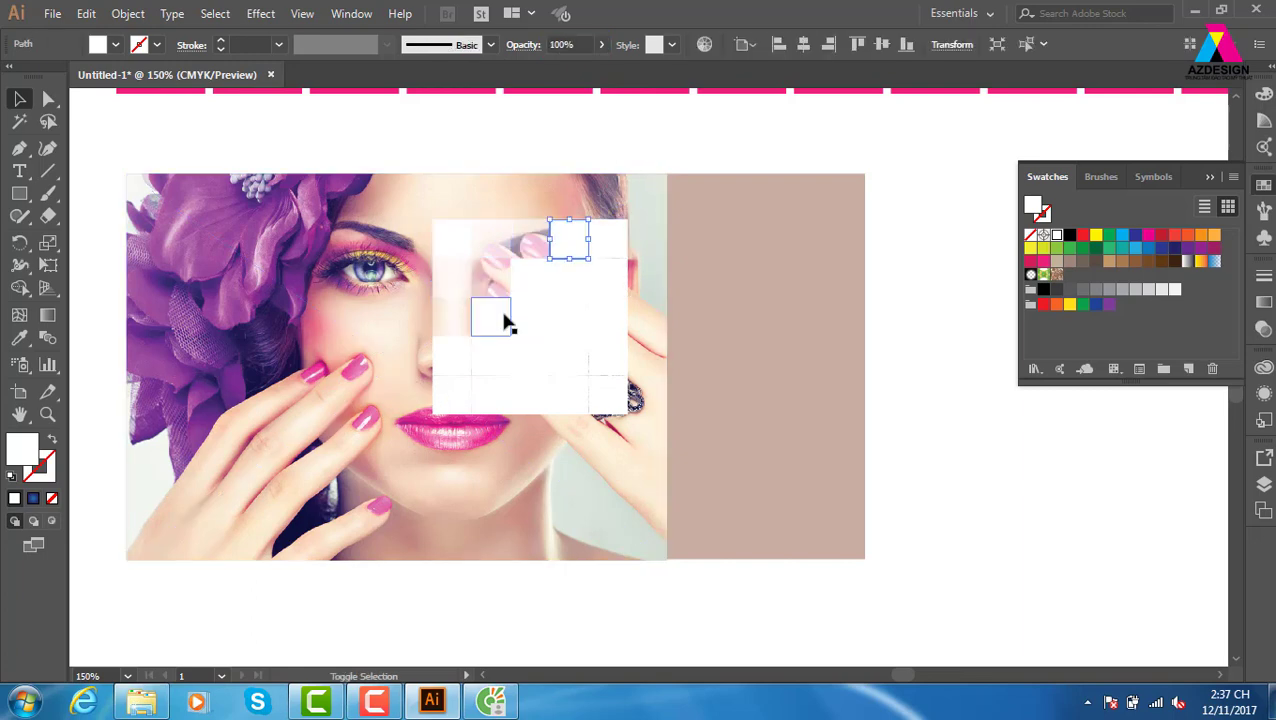
shift+click(535, 282)
shift+click(465, 362)
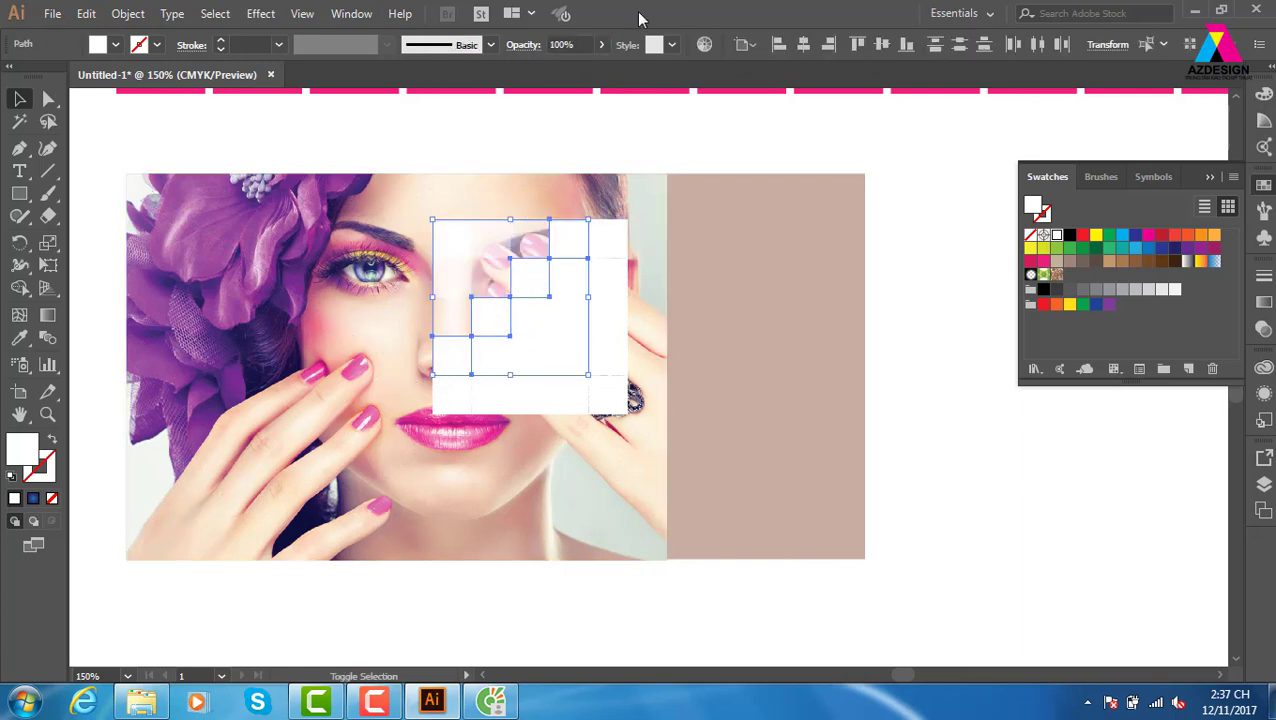
click(580, 45)
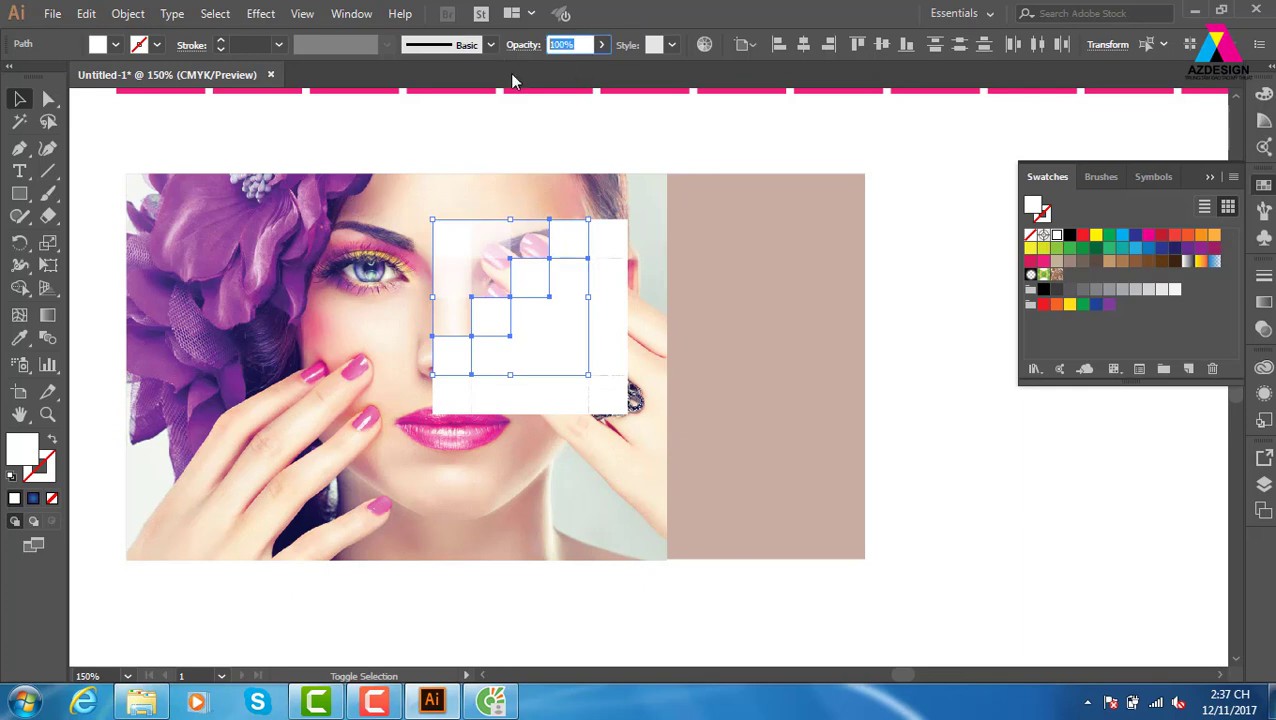
text(40)
key(Return)
- Set the next staircase of cells to 20% opacity
click(613, 166)
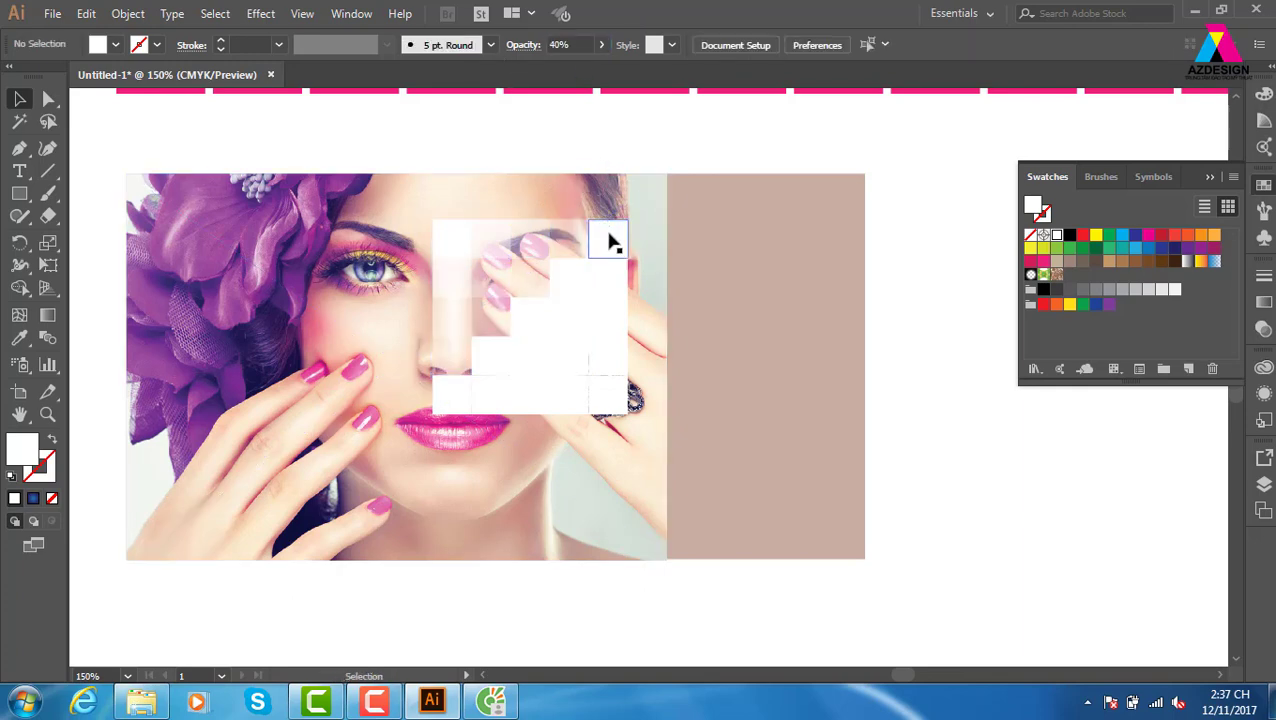
click(612, 242)
shift+click(562, 284)
shift+click(532, 322)
shift+click(488, 356)
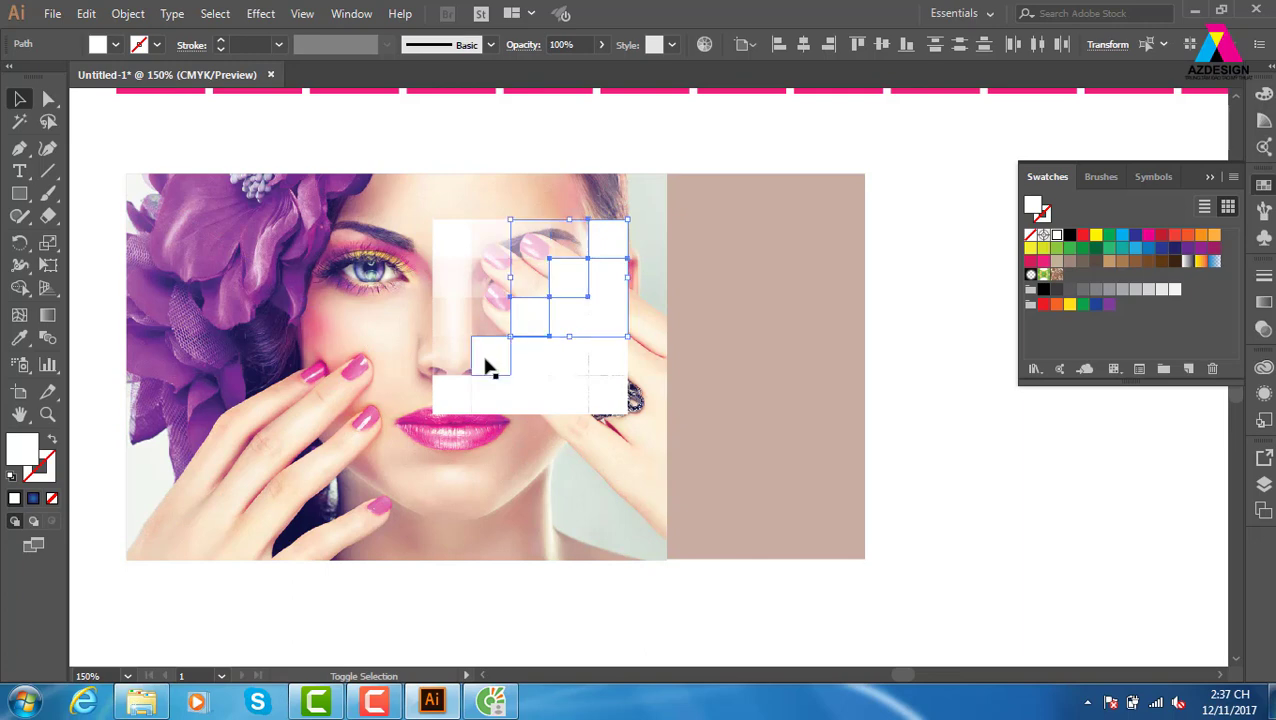
shift+click(457, 390)
click(583, 45)
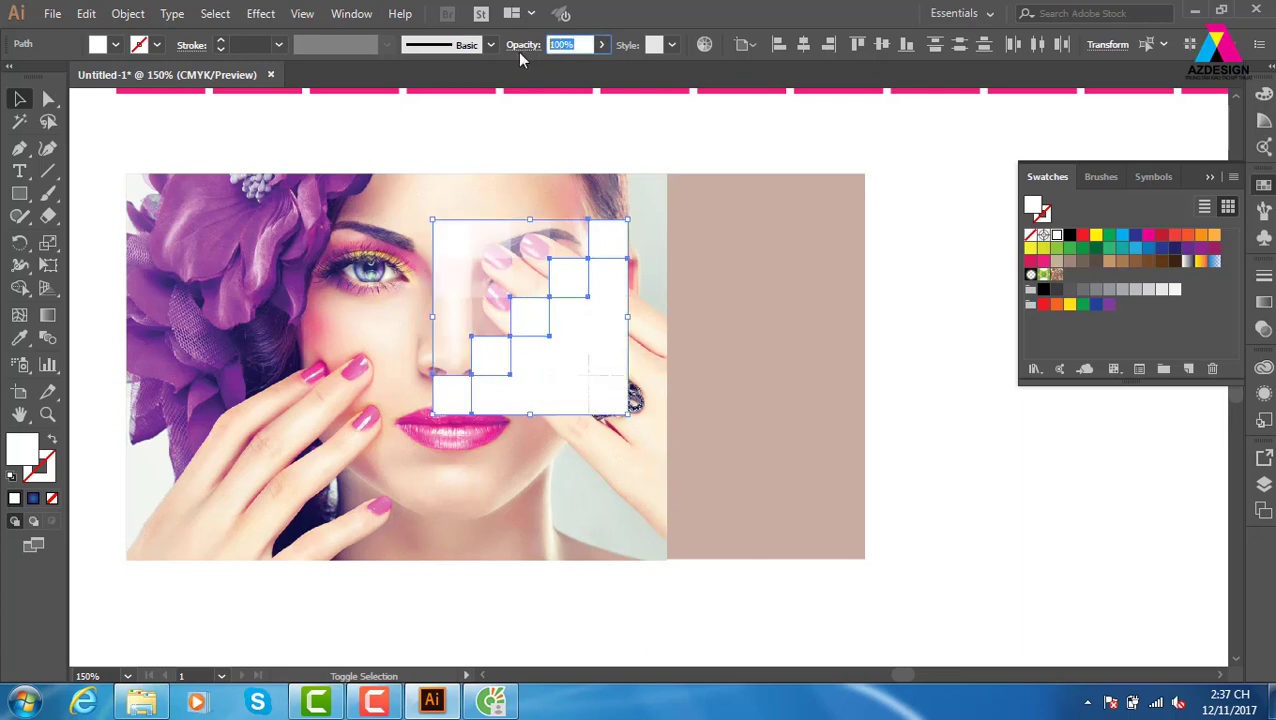
text(20)
key(Return)
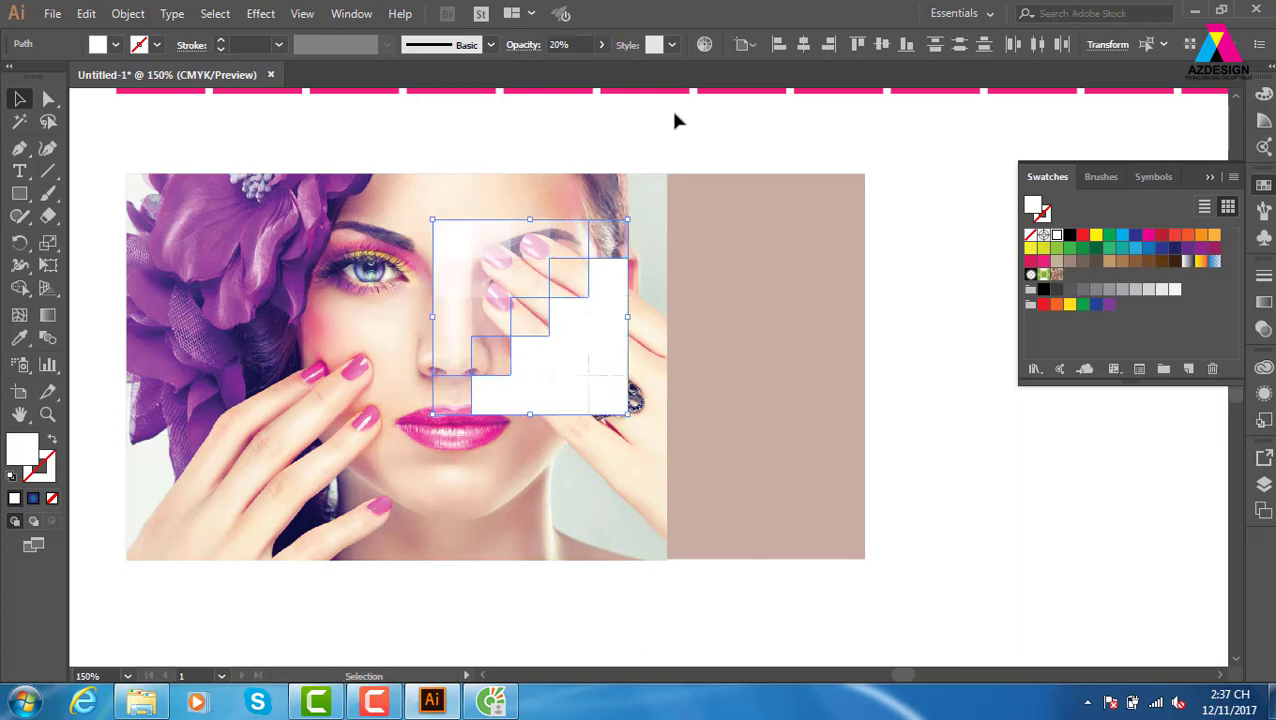
- Give the remaining bottom-right cells no fill so they turn fully transparent
click(670, 107)
click(613, 280)
shift+click(613, 325)
shift+click(581, 327)
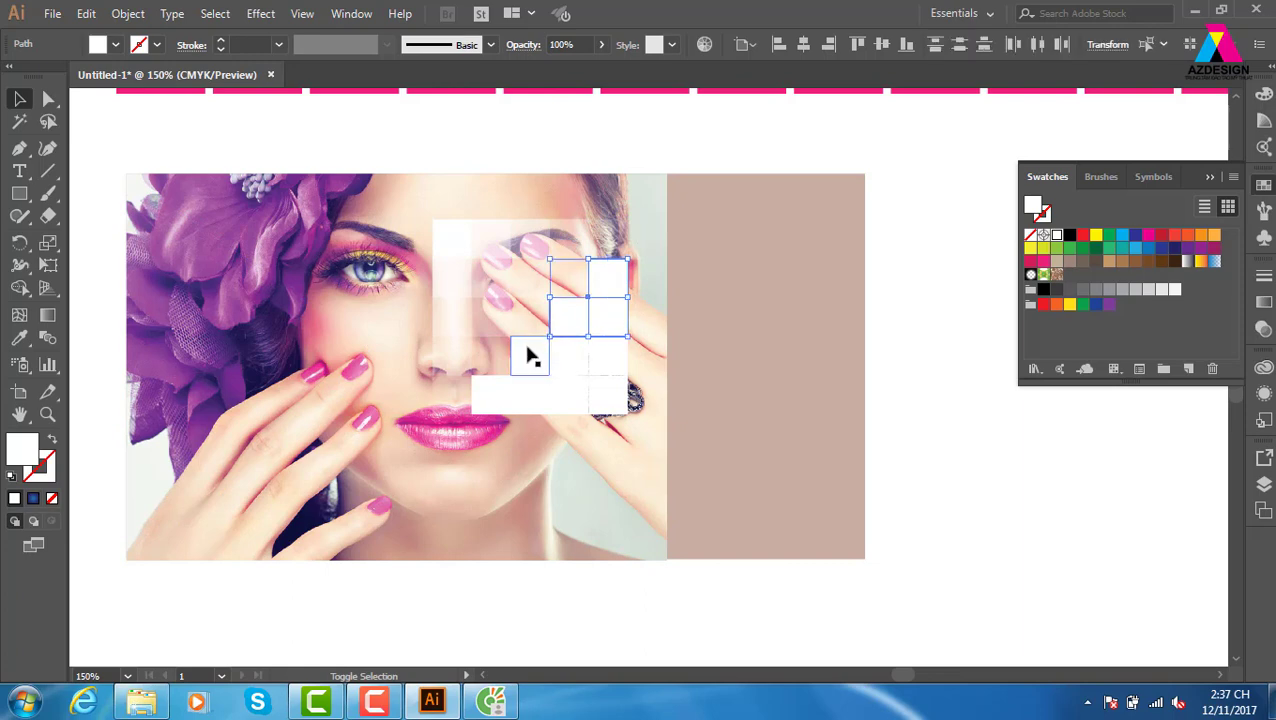
shift+click(530, 353)
shift+click(578, 362)
shift+click(610, 369)
shift+click(600, 400)
shift+click(566, 403)
shift+click(524, 405)
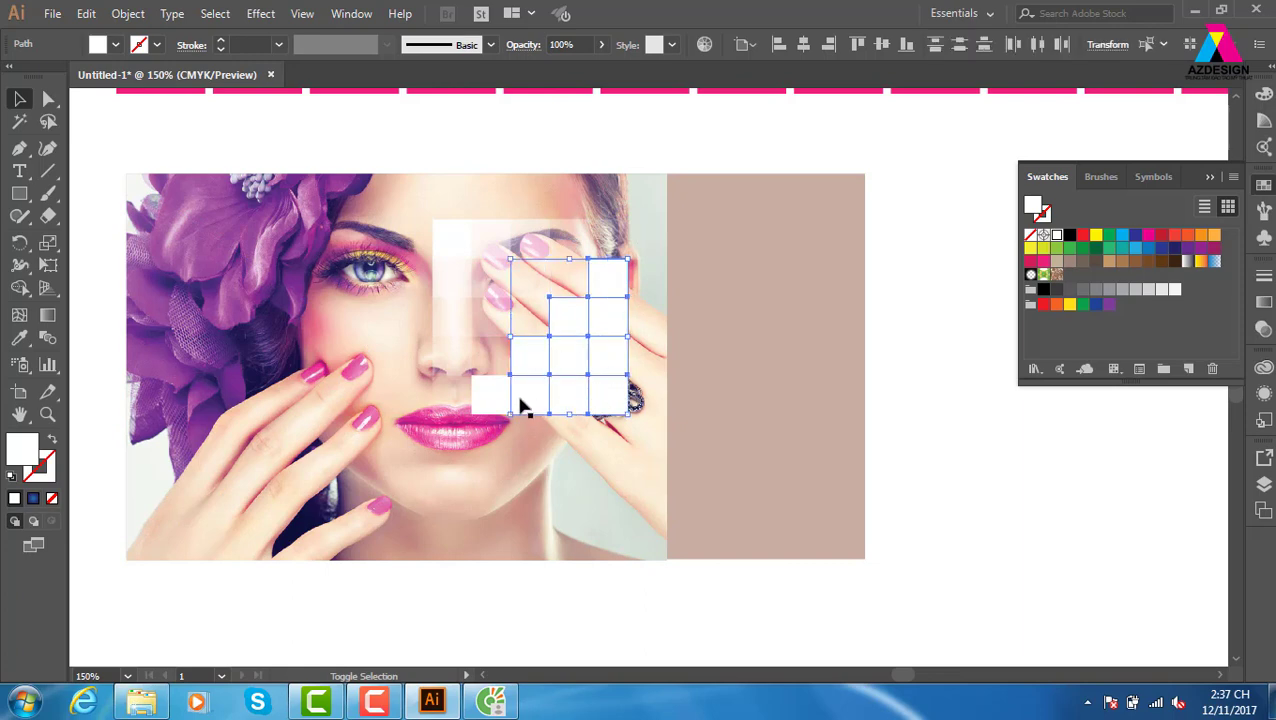
click(670, 370)
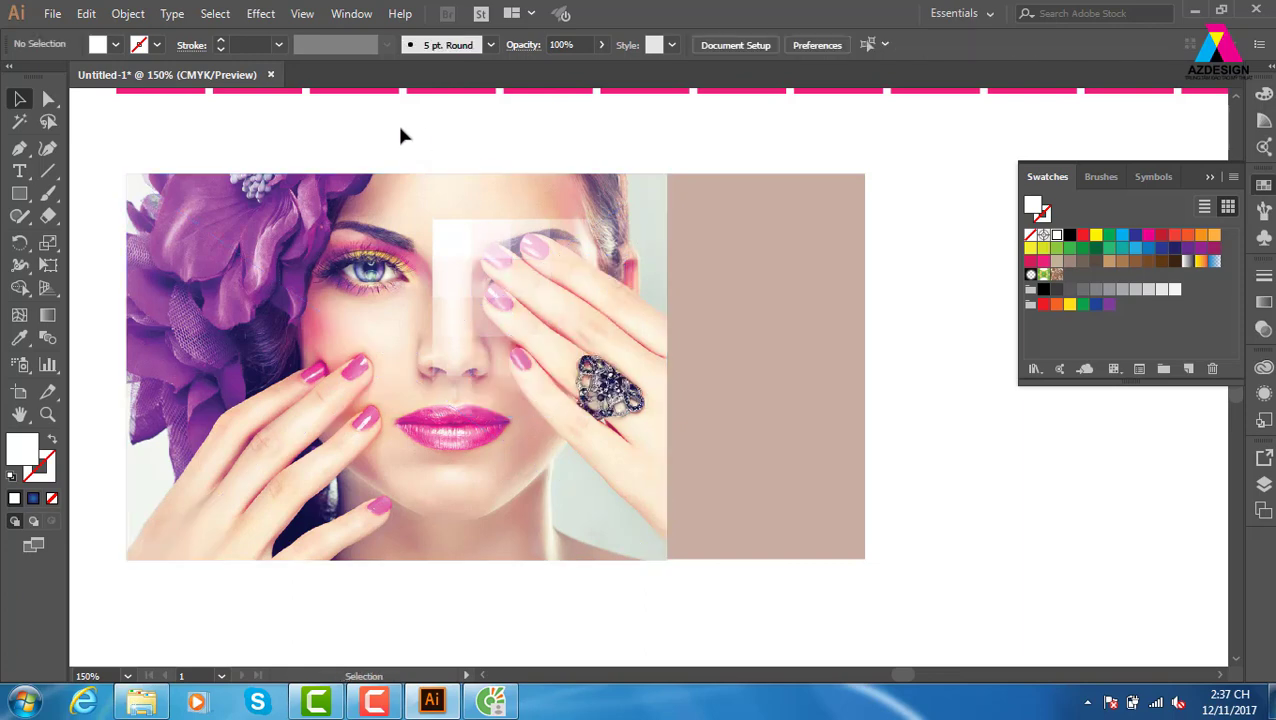
drag(382, 127, 628, 455)
- Move the fading tile grid onto the beige panel and centre it there
click(628, 265)
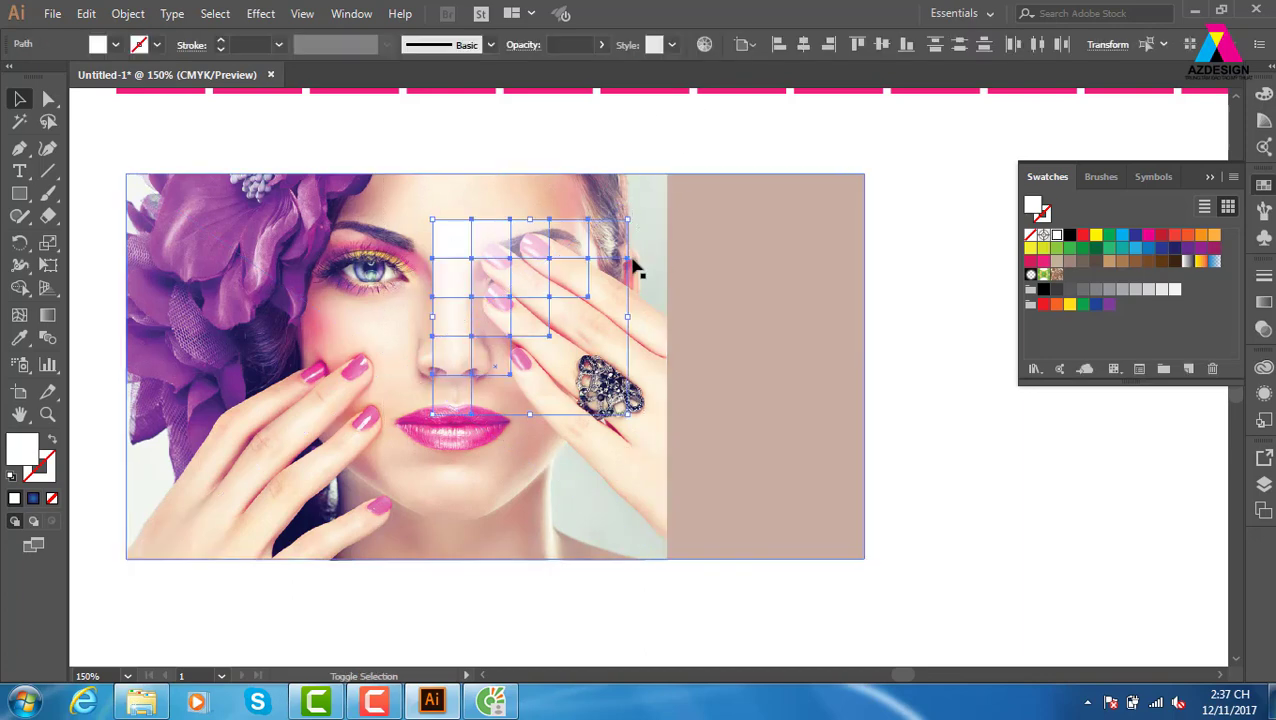
drag(590, 258, 853, 333)
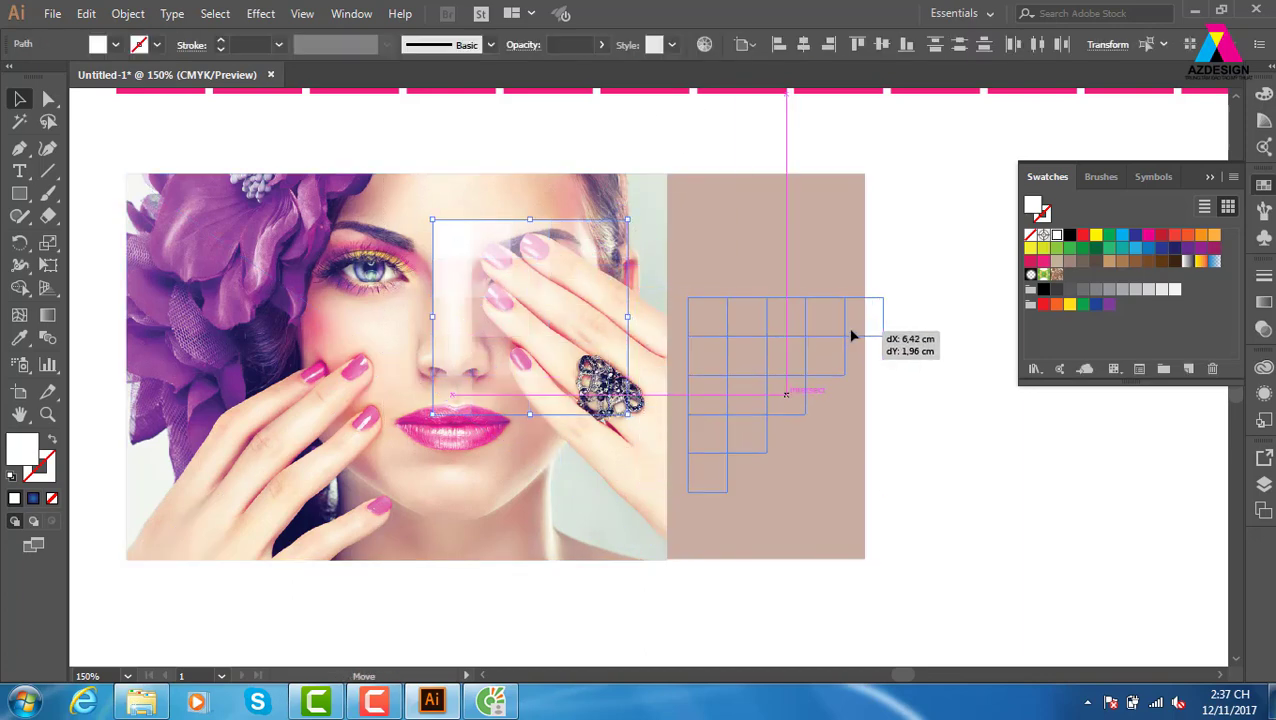
drag(800, 404, 615, 395)
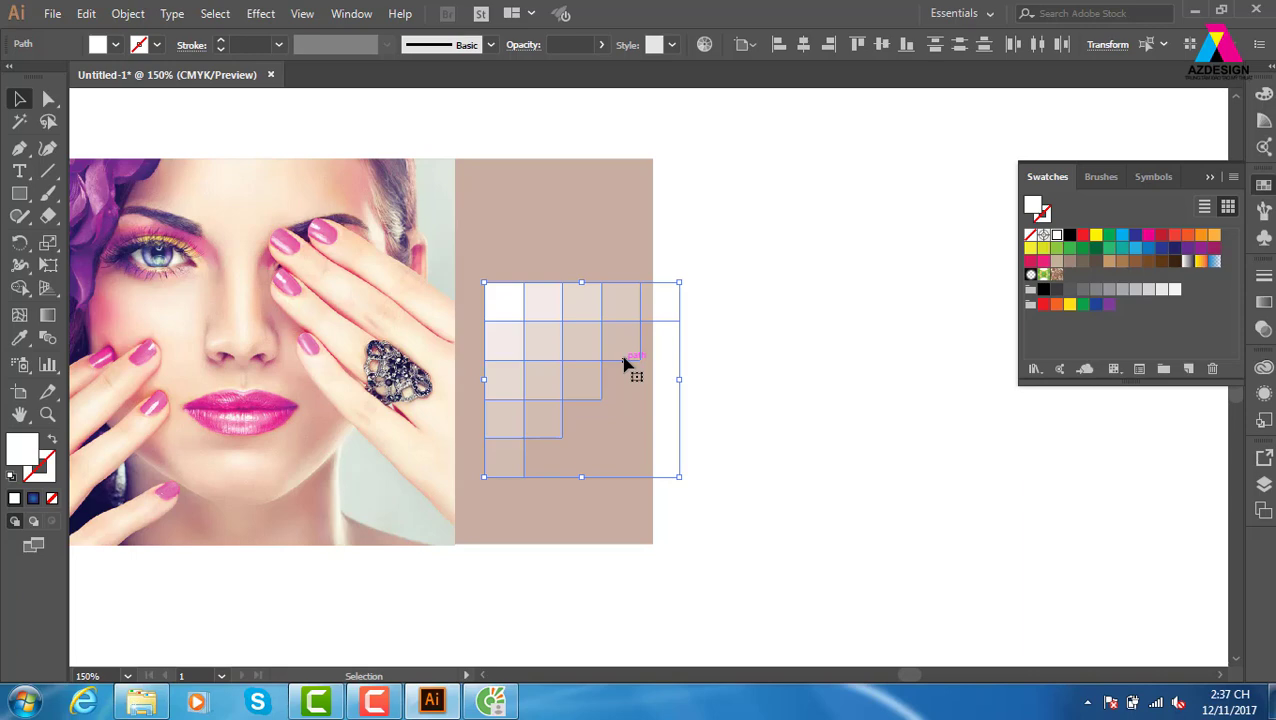
key(a)
key(v)
click(630, 380)
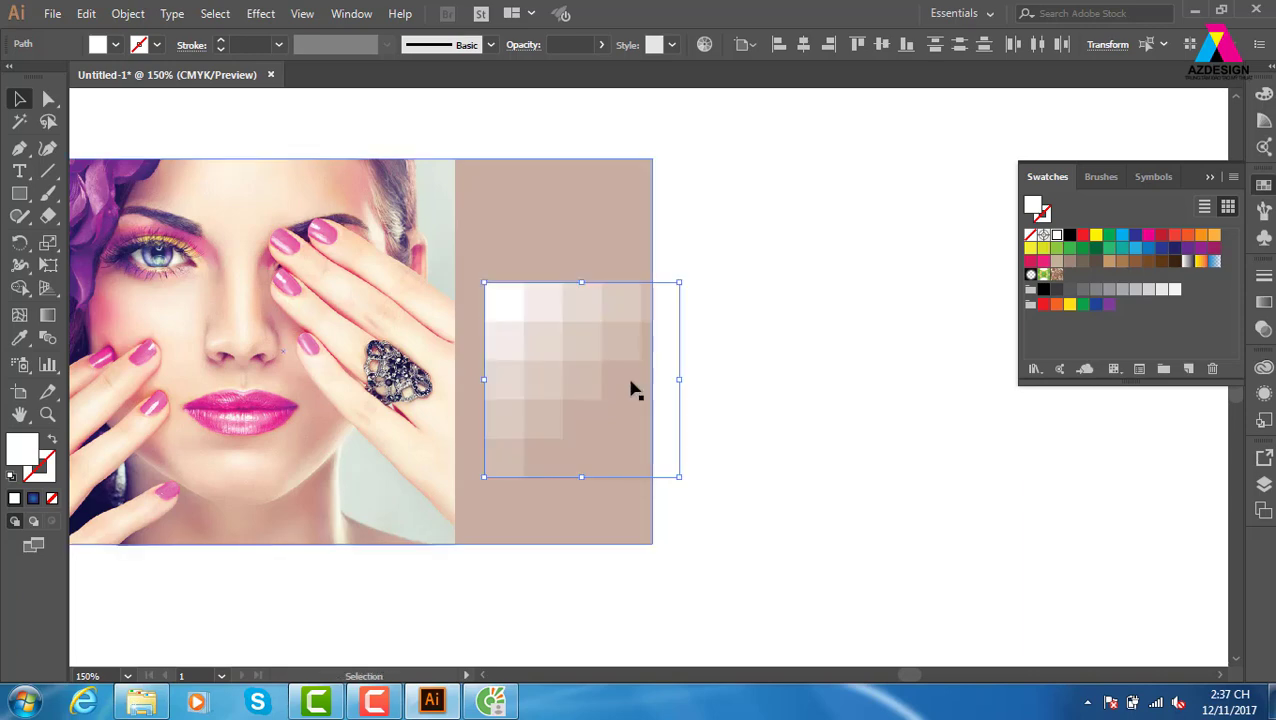
- Copy the grid straight left over the portrait photo, ready to reflect it
scroll(612, 370, left, 2)
scroll(640, 350, left, 2)
drag(648, 338, 475, 355)
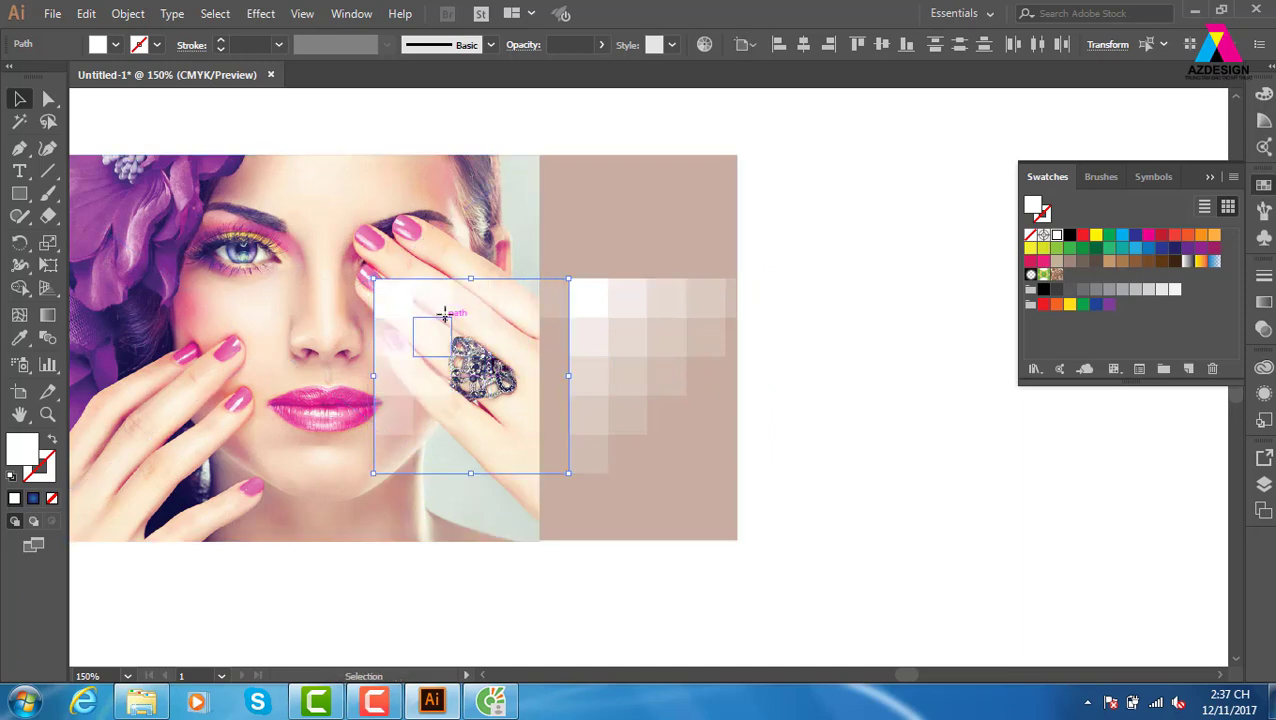
key(o)
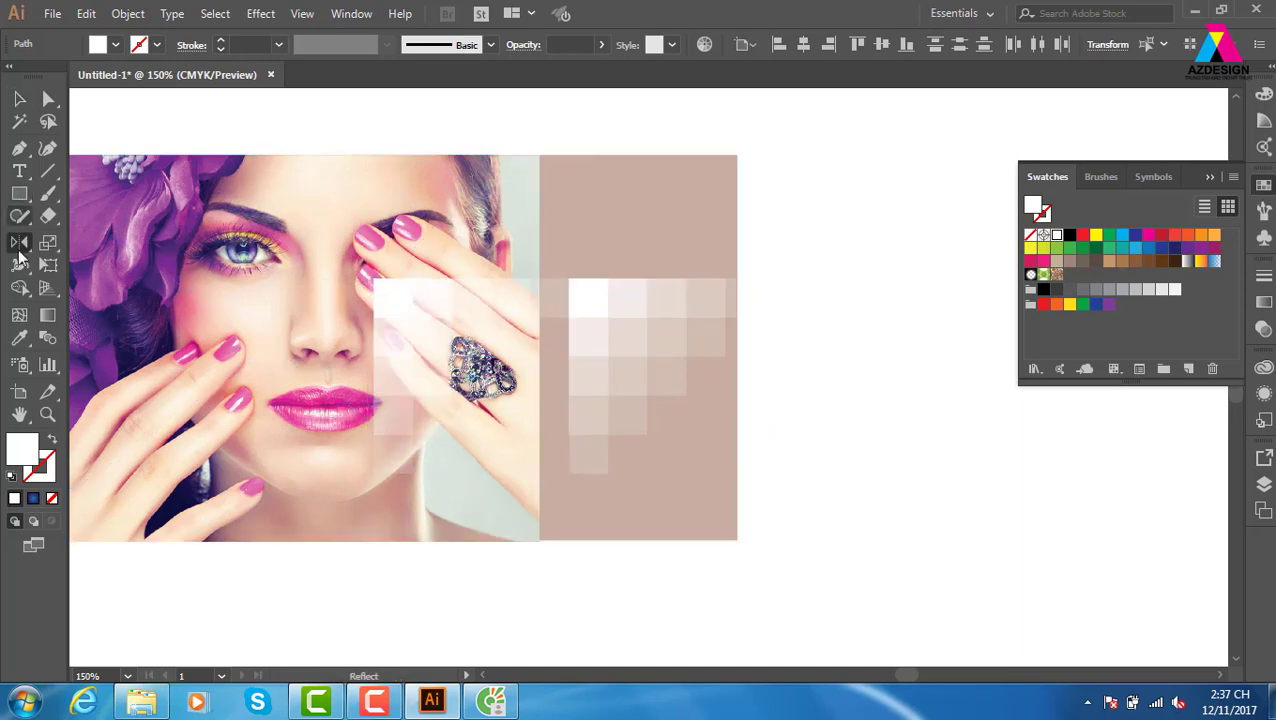
- Mirror the grid copy horizontally, then pick individual tiles of the grid
drag(537, 385, 601, 379)
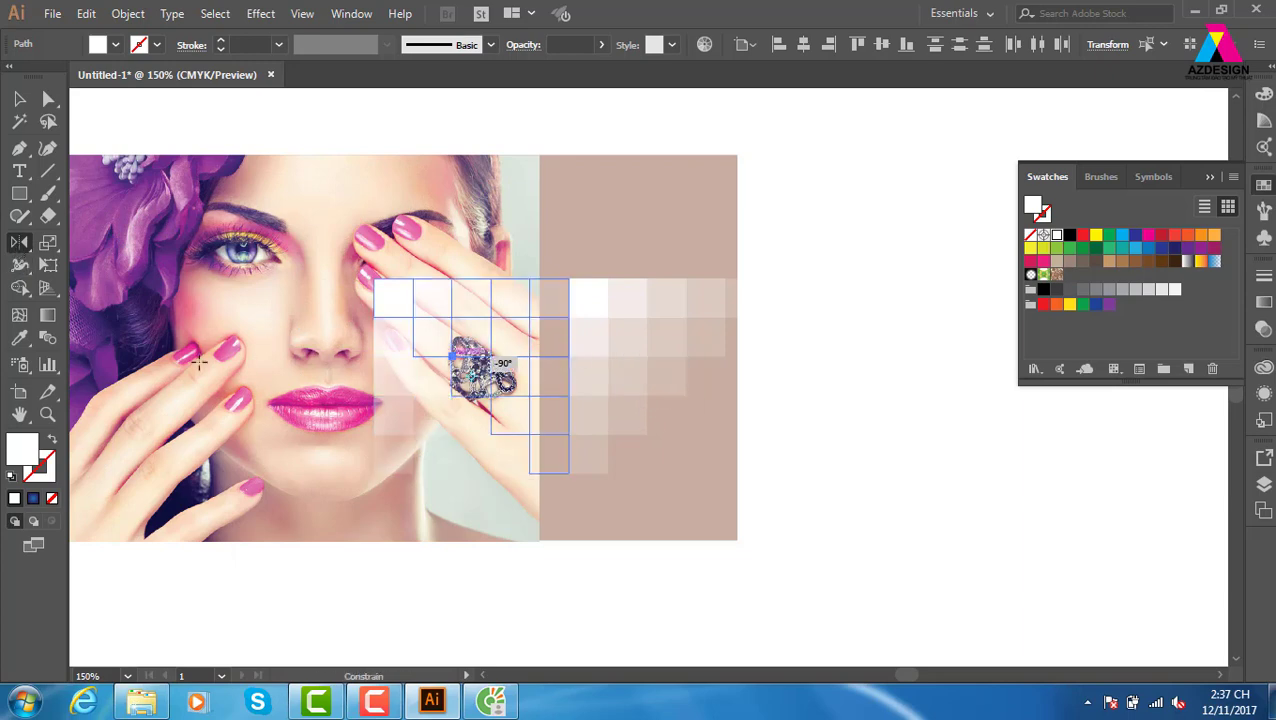
click(19, 99)
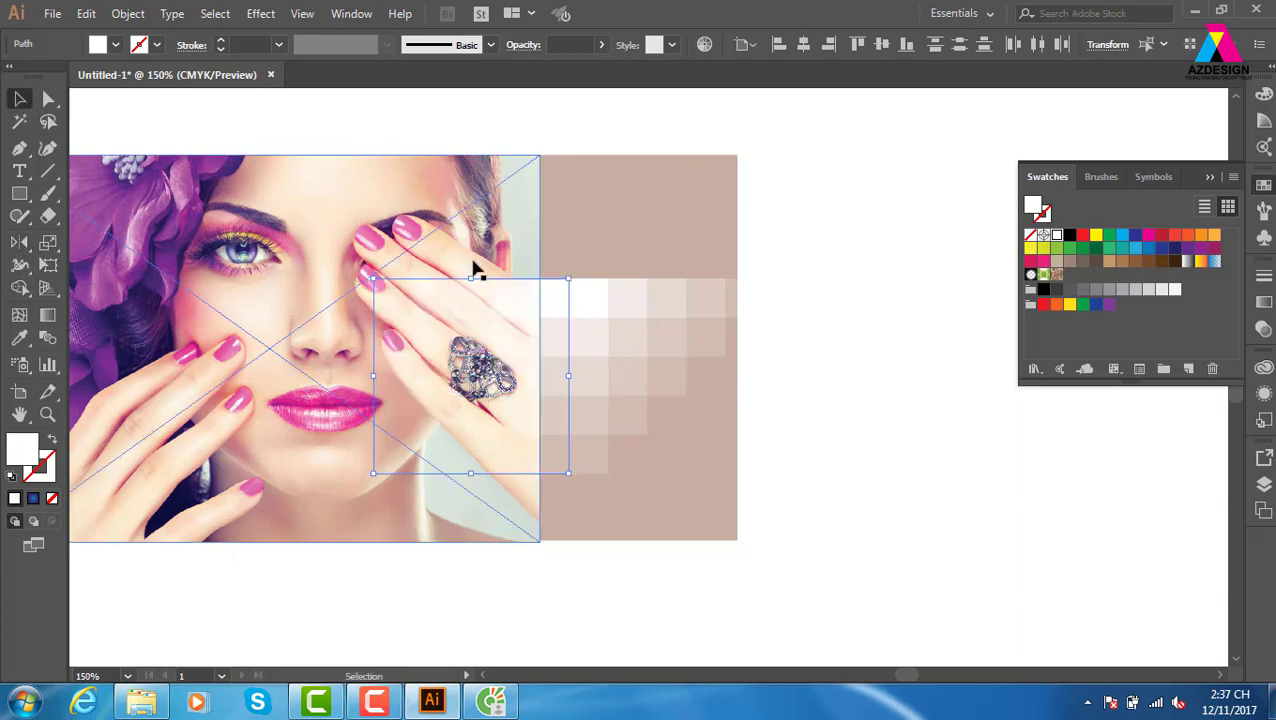
click(985, 505)
click(630, 305)
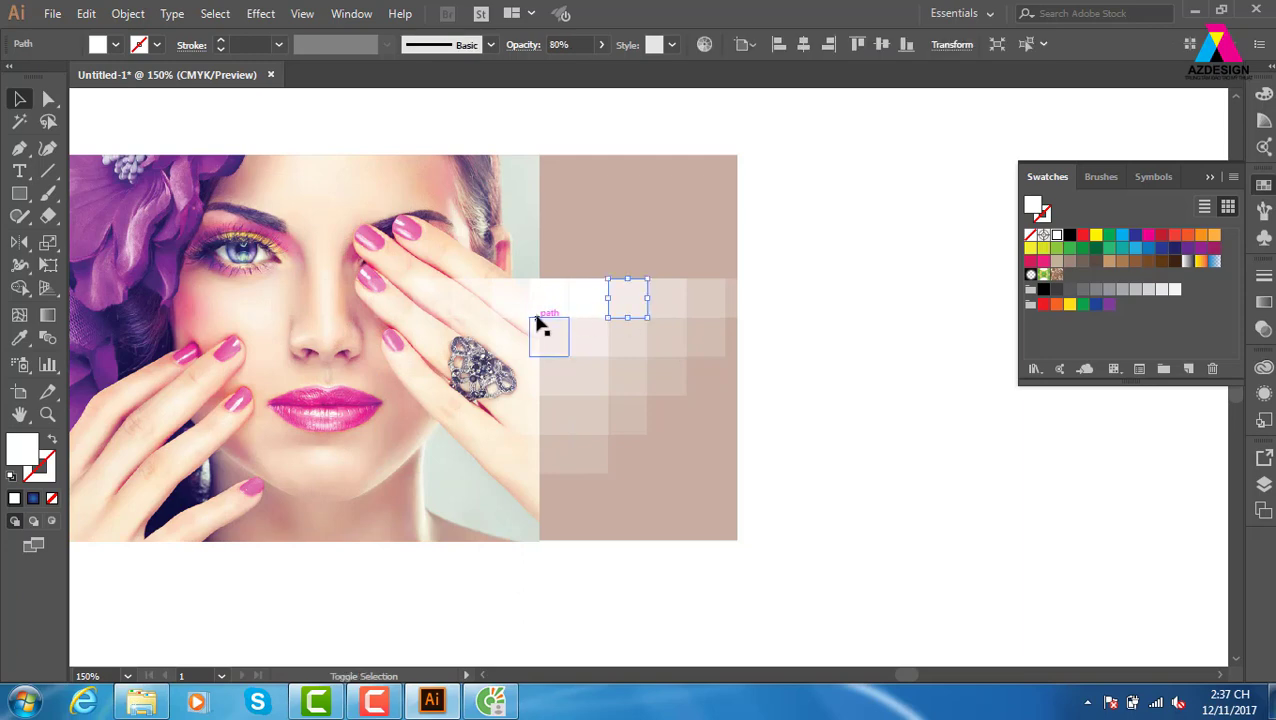
shift+click(545, 328)
click(706, 298)
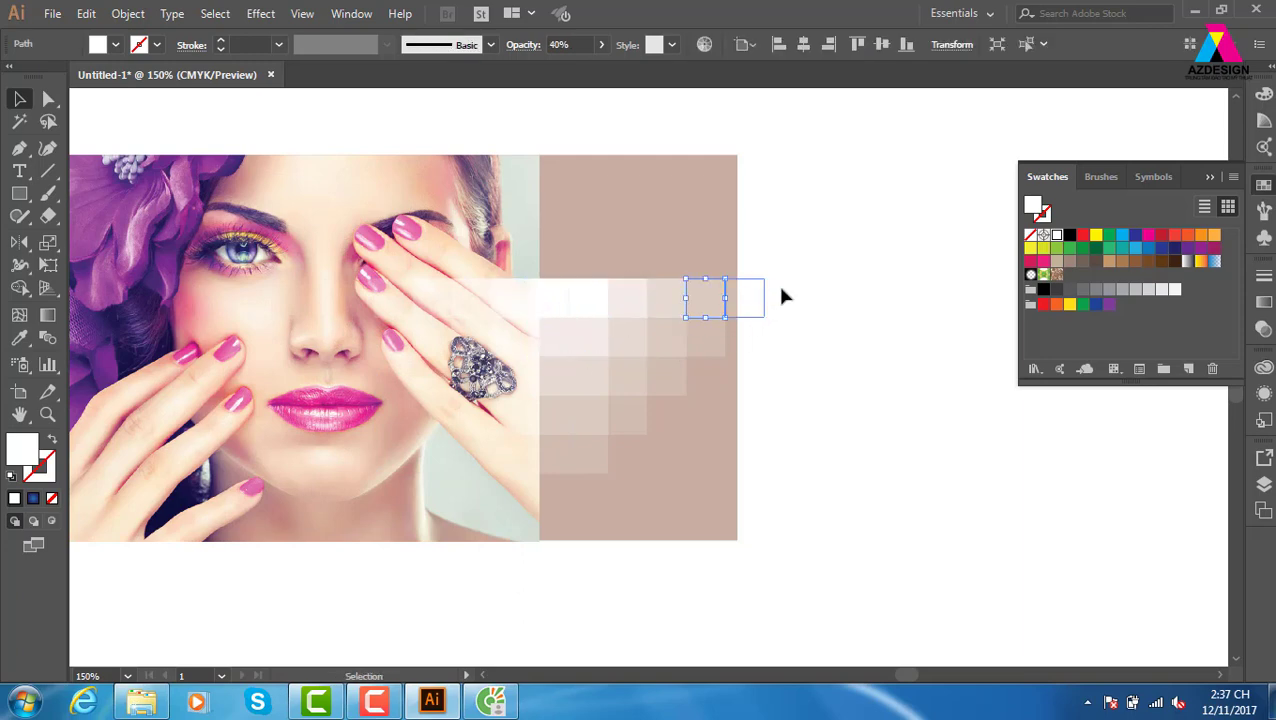
- Select the whole tile group, undoing an accidental shift to the right
drag(828, 245, 378, 520)
drag(857, 137, 455, 224)
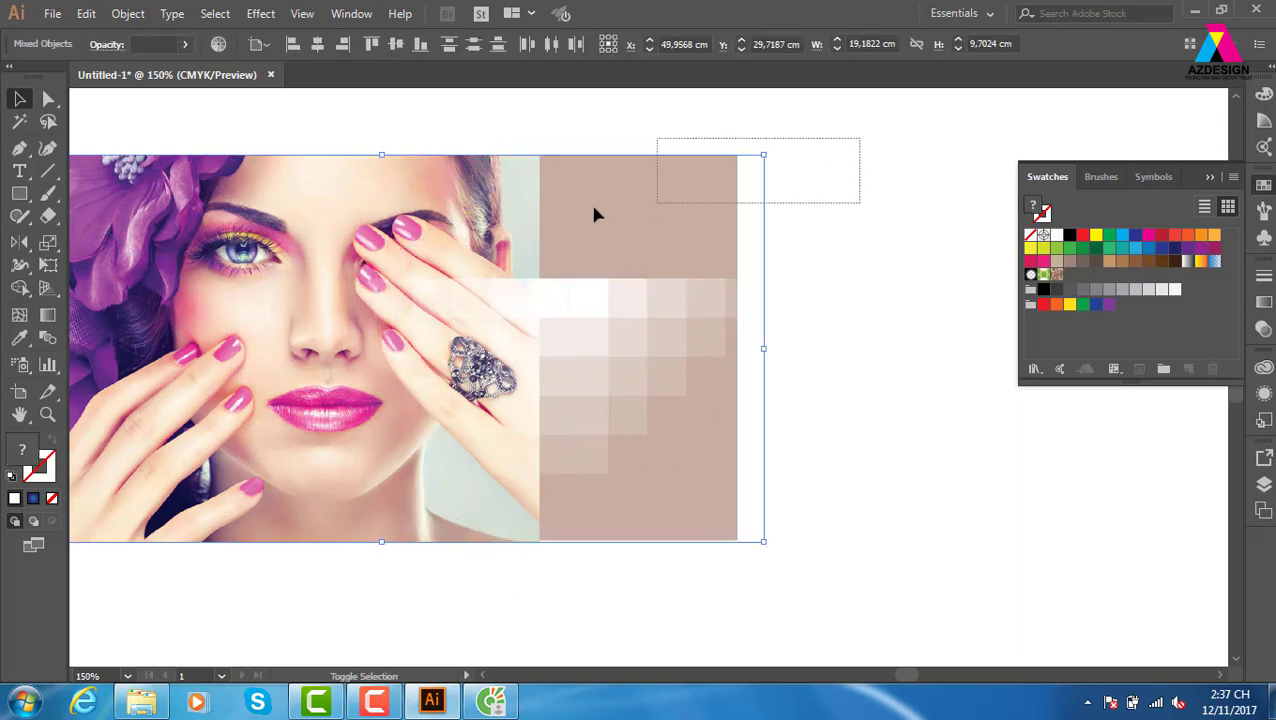
click(615, 347)
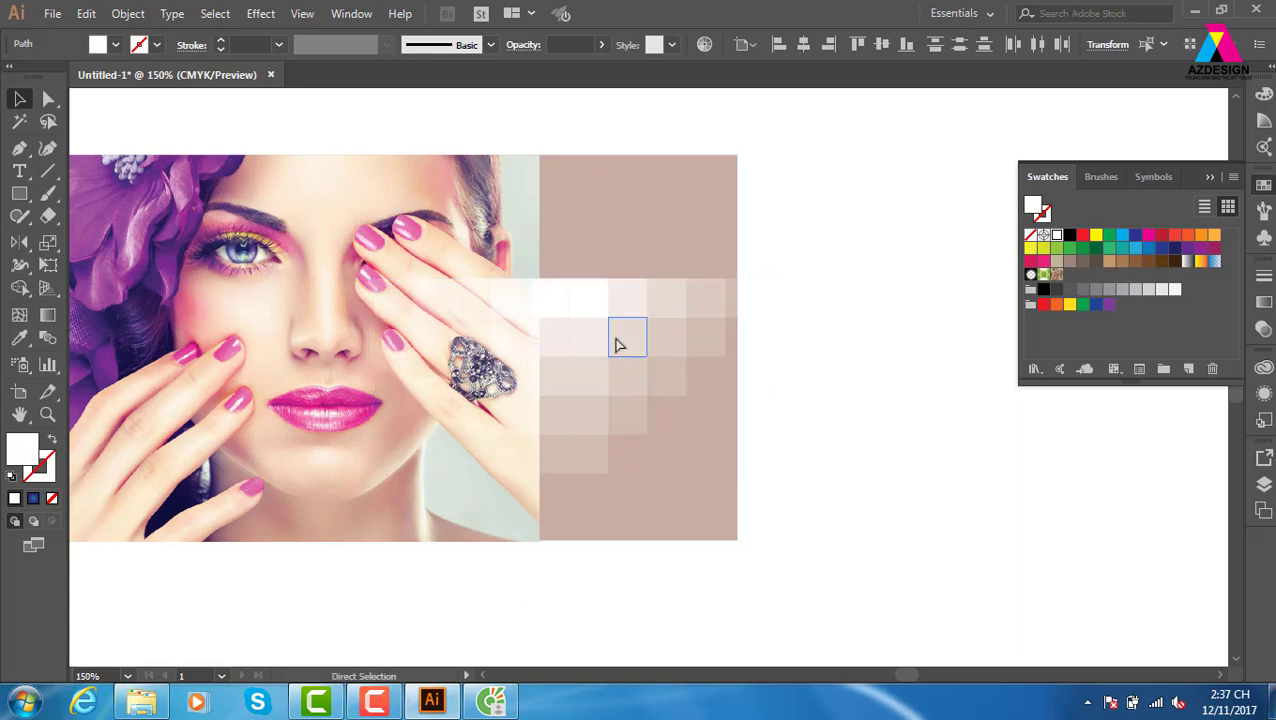
click(785, 281)
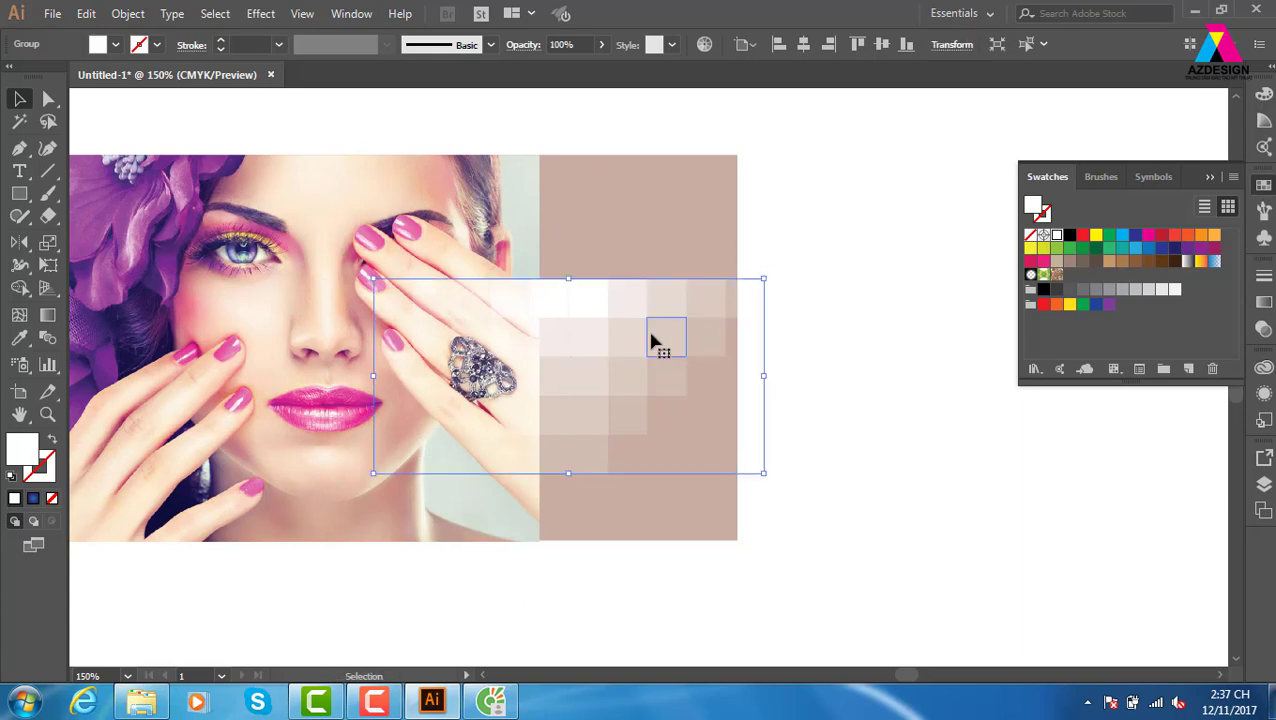
drag(652, 341, 800, 340)
key(ctrl+z)
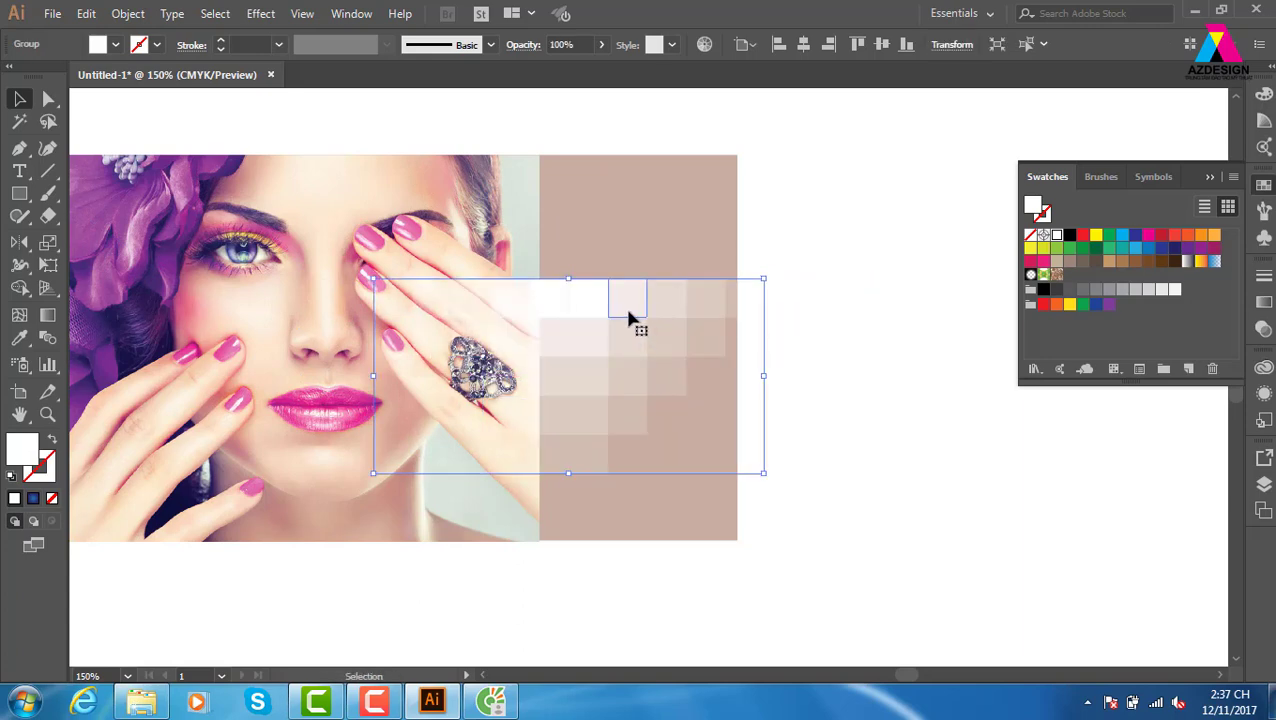
- Copy the tile group straight upward and mirror the upper copy vertically
drag(632, 316, 631, 122)
drag(619, 278, 704, 379)
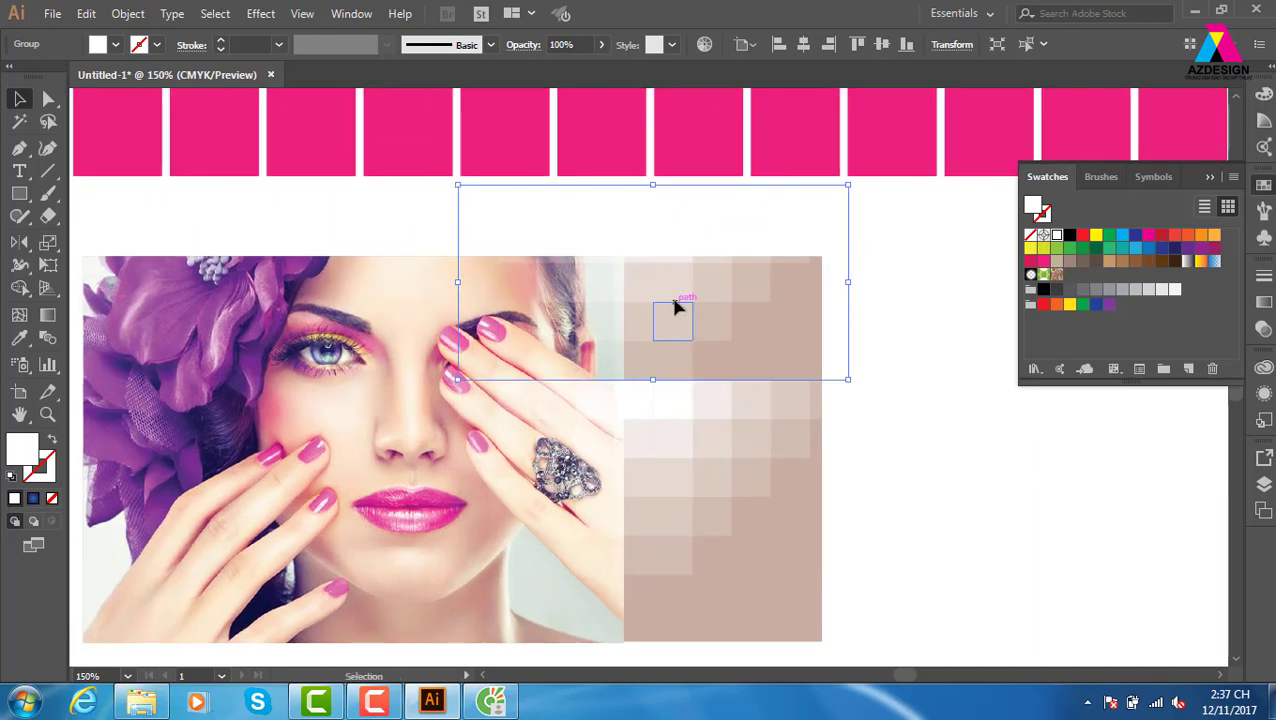
key(o)
drag(652, 157, 669, 367)
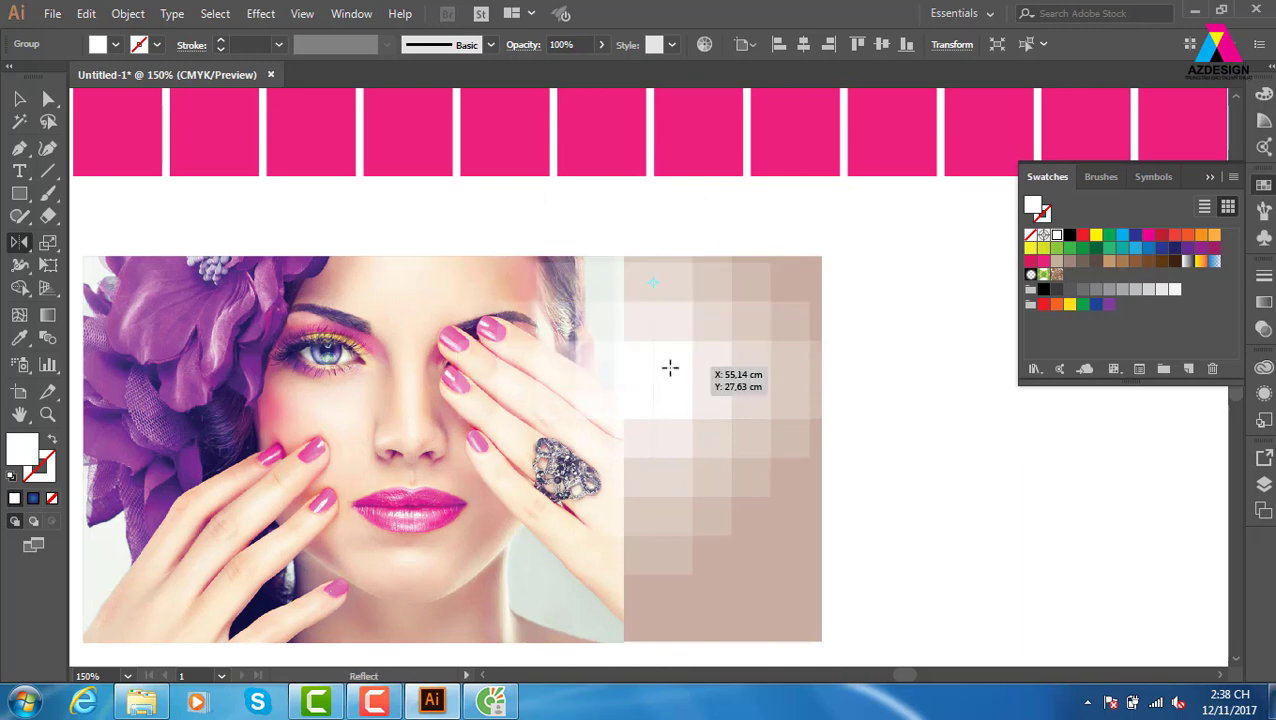
click(20, 99)
click(635, 370)
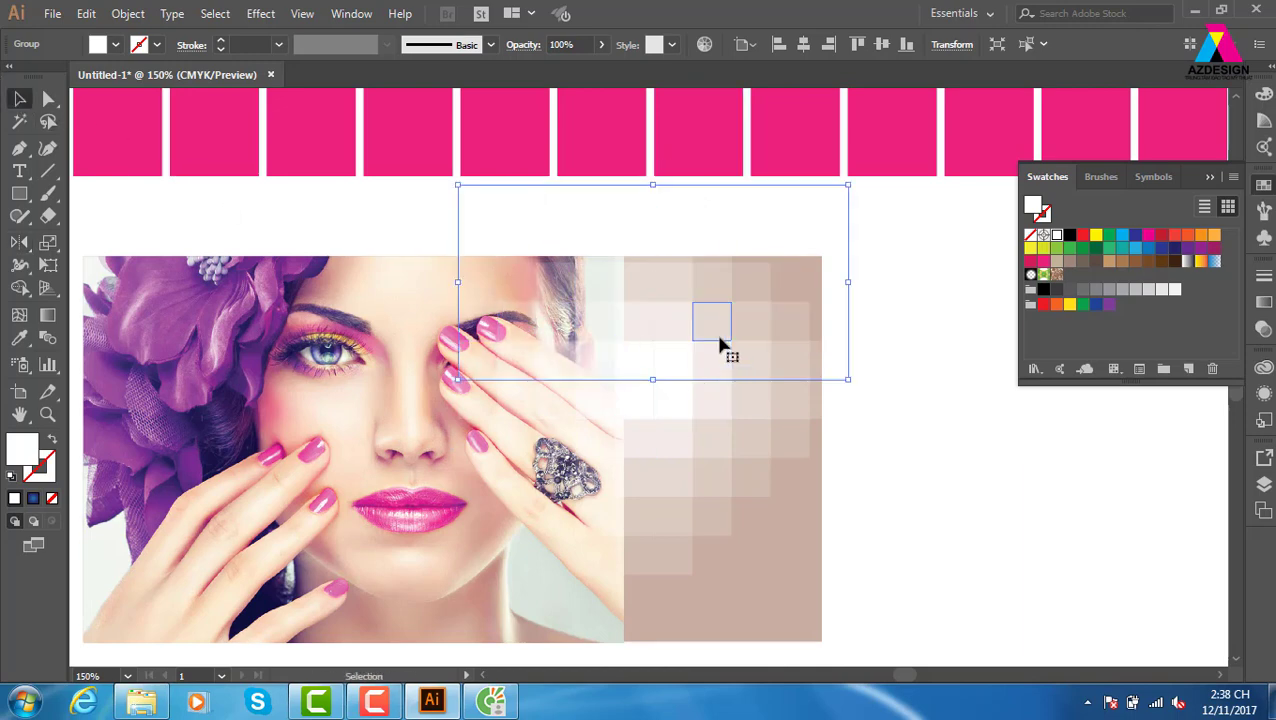
- Move the mosaic tile group onto the woman's face, undoing a stray move, then zoom out
shift+click(768, 343)
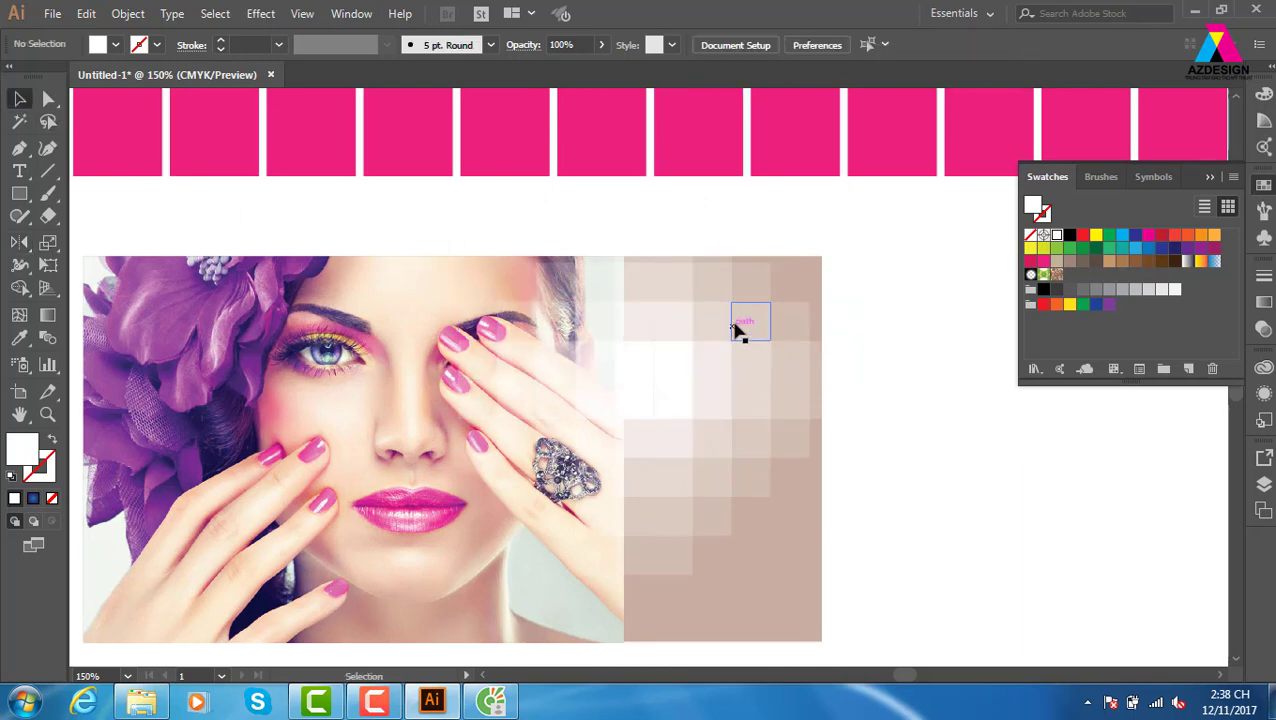
shift+click(741, 345)
drag(741, 412, 868, 487)
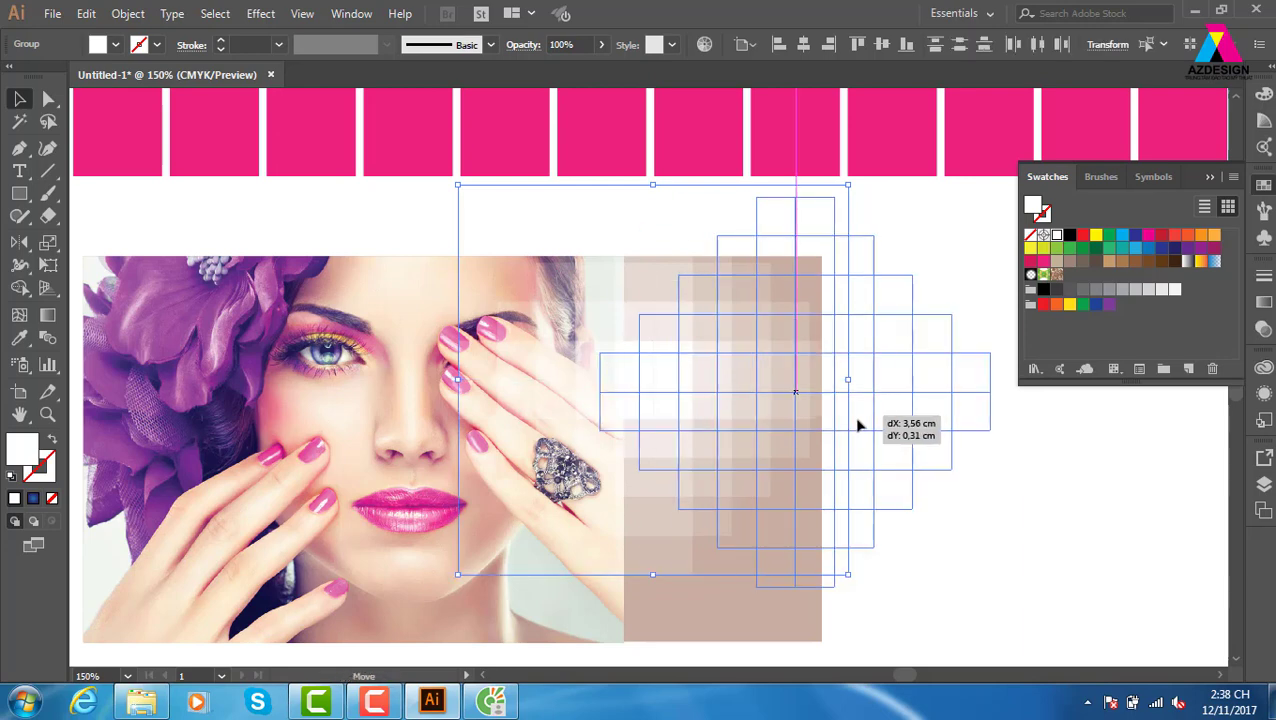
key(ctrl+z)
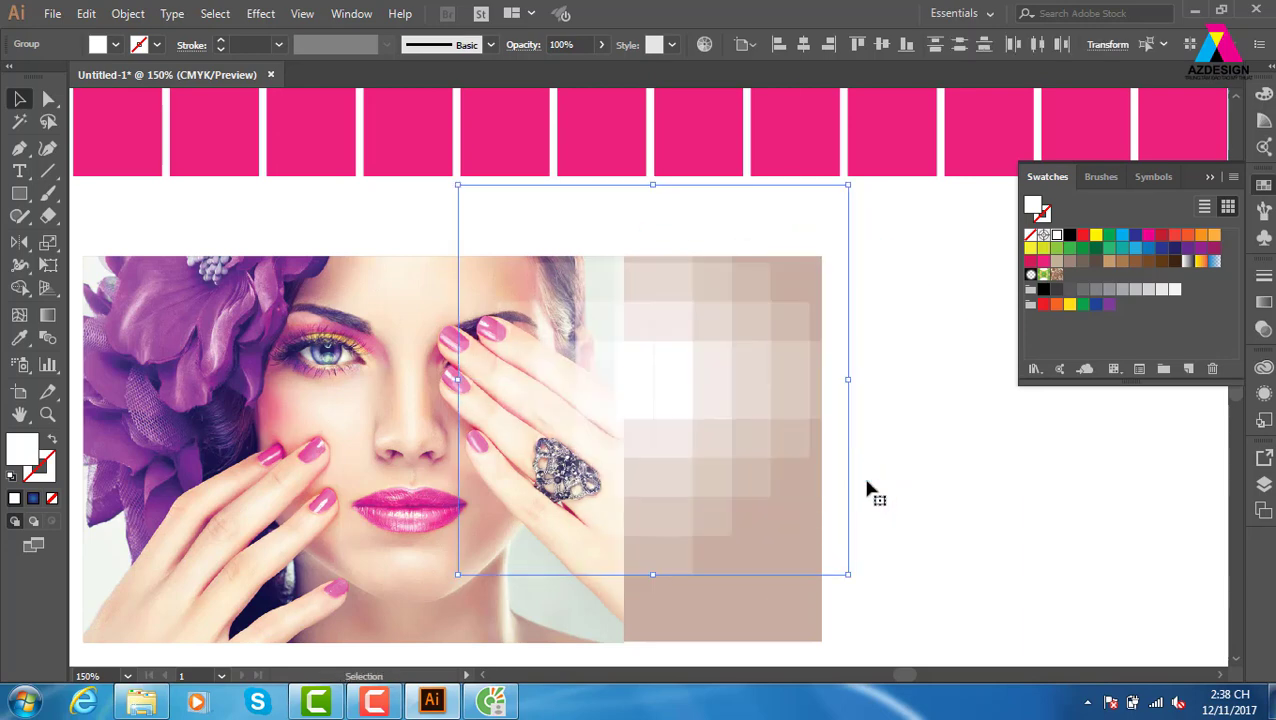
key(ctrl+shift+a)
drag(712, 393, 446, 443)
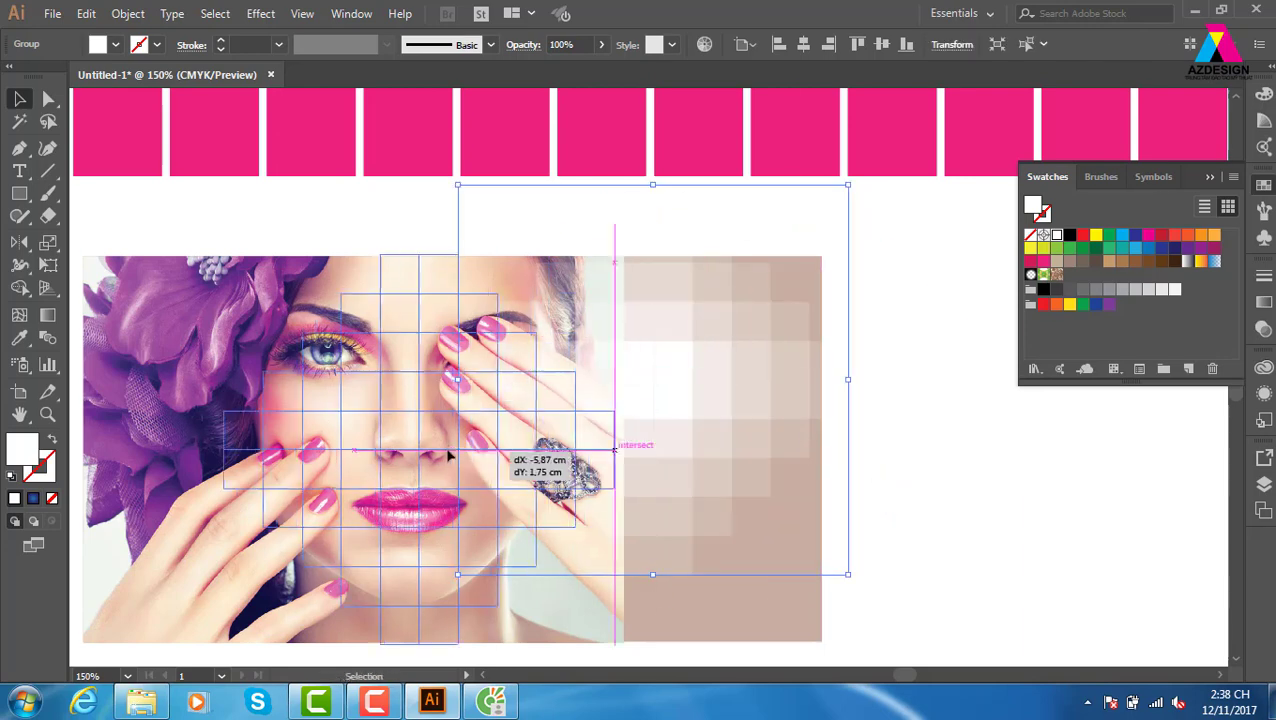
key(ctrl+minus)
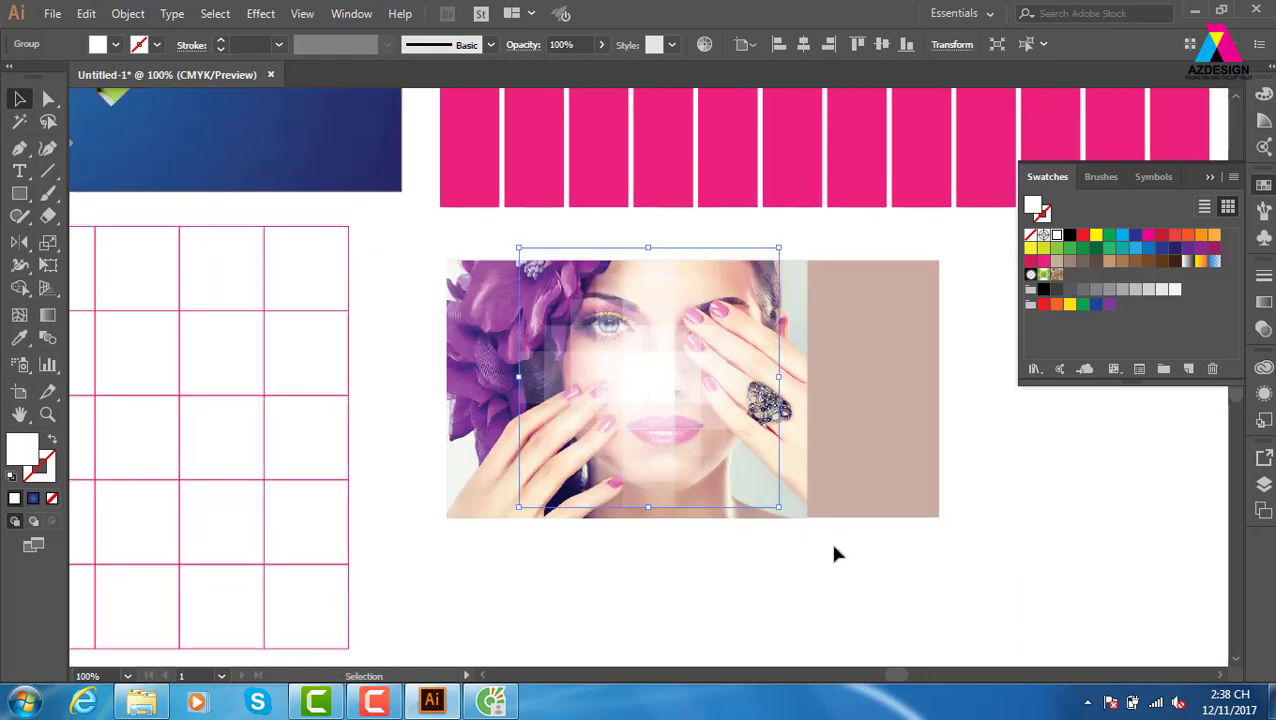
scroll(635, 390, right, 3)
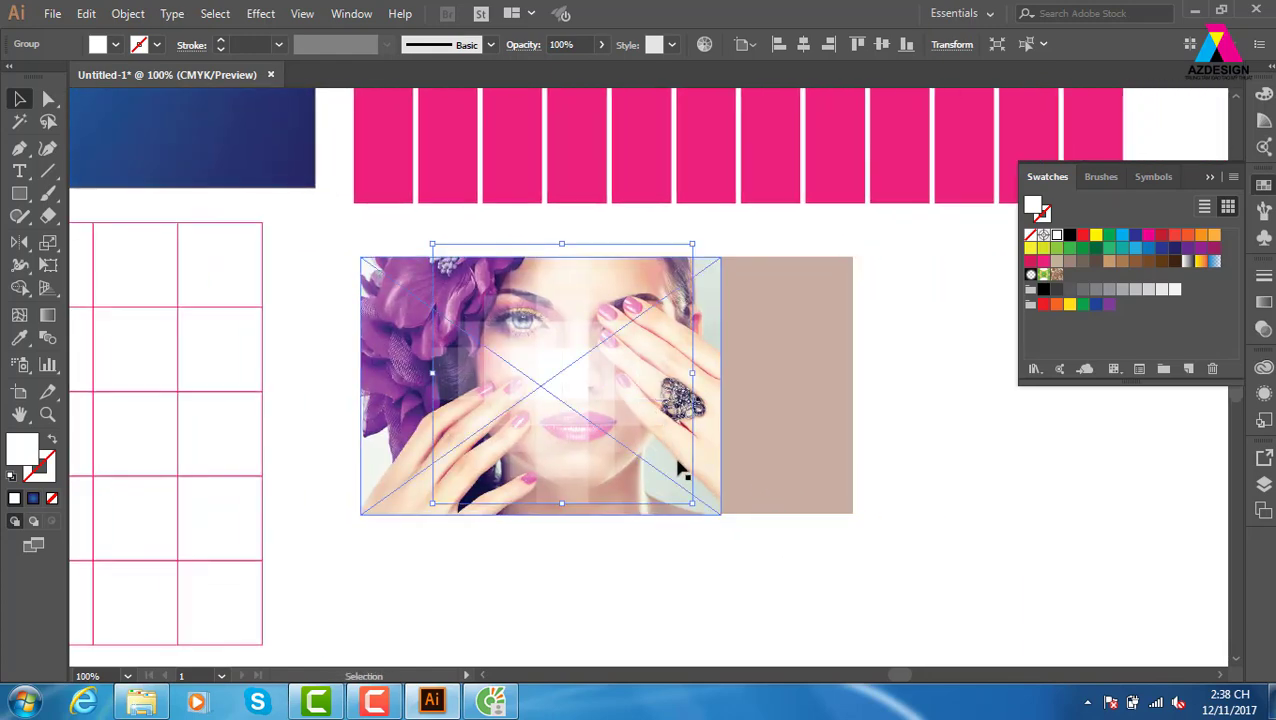
- Cut the tile group and paste it into a new opacity mask on the face photo
key(Delete)
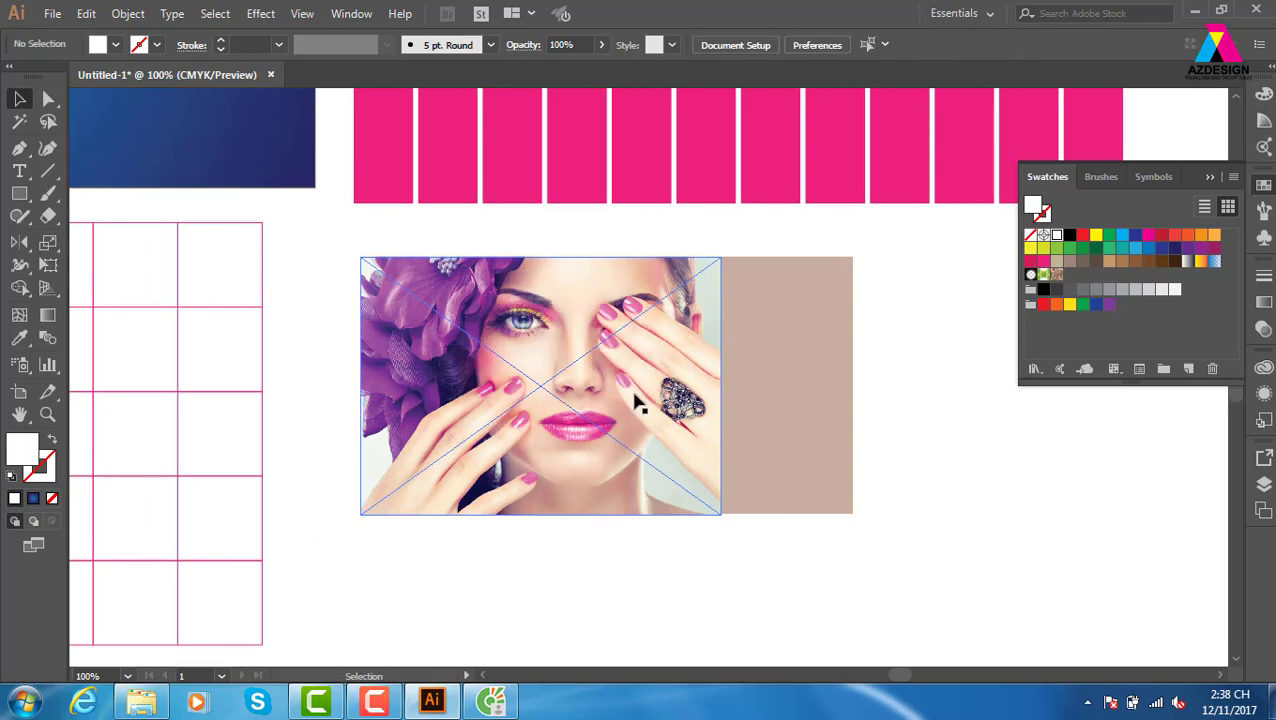
click(677, 476)
click(1264, 328)
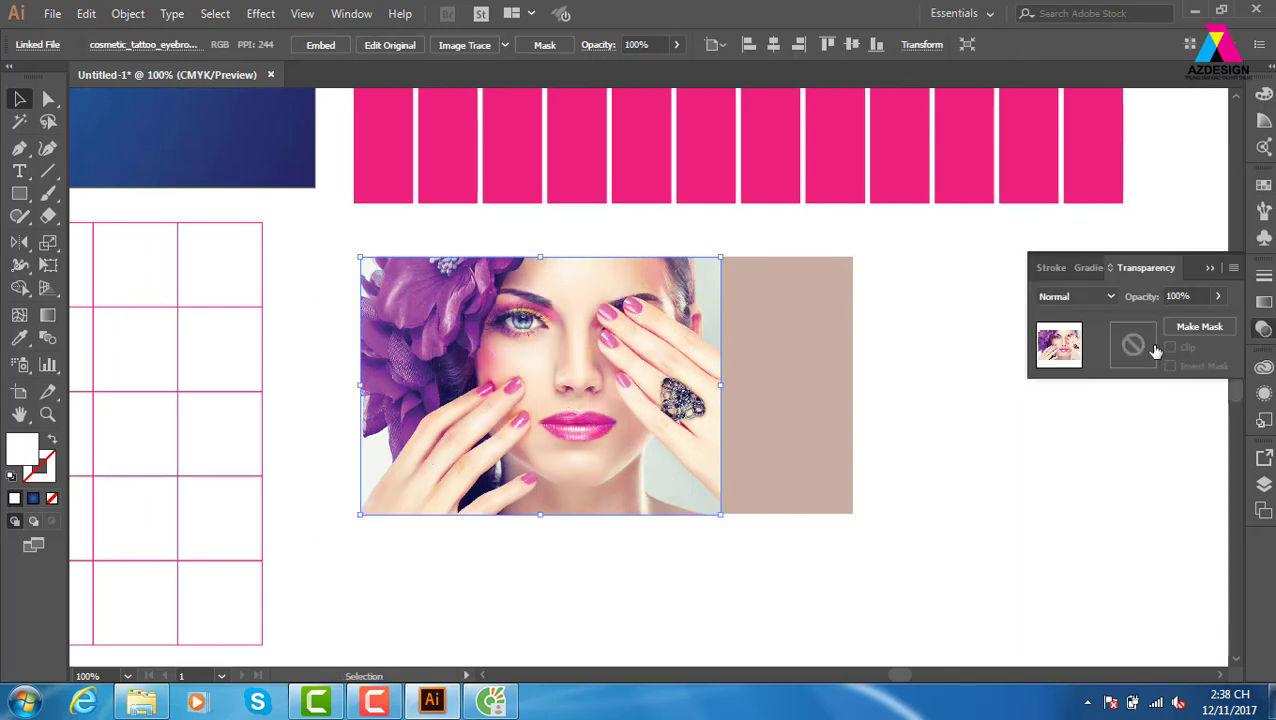
click(1199, 326)
key(ctrl+f)
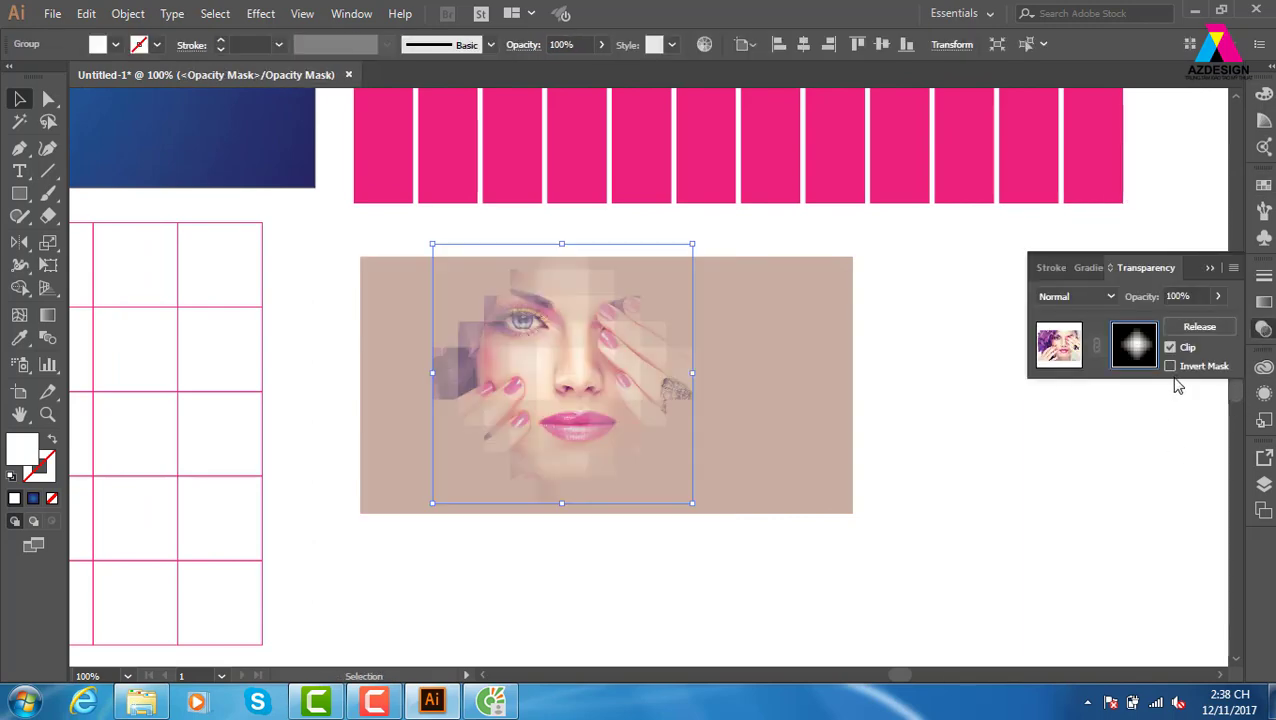
- Zoom in on the face and select the tile group inside the mask
key(ctrl+shift+a)
key(z)
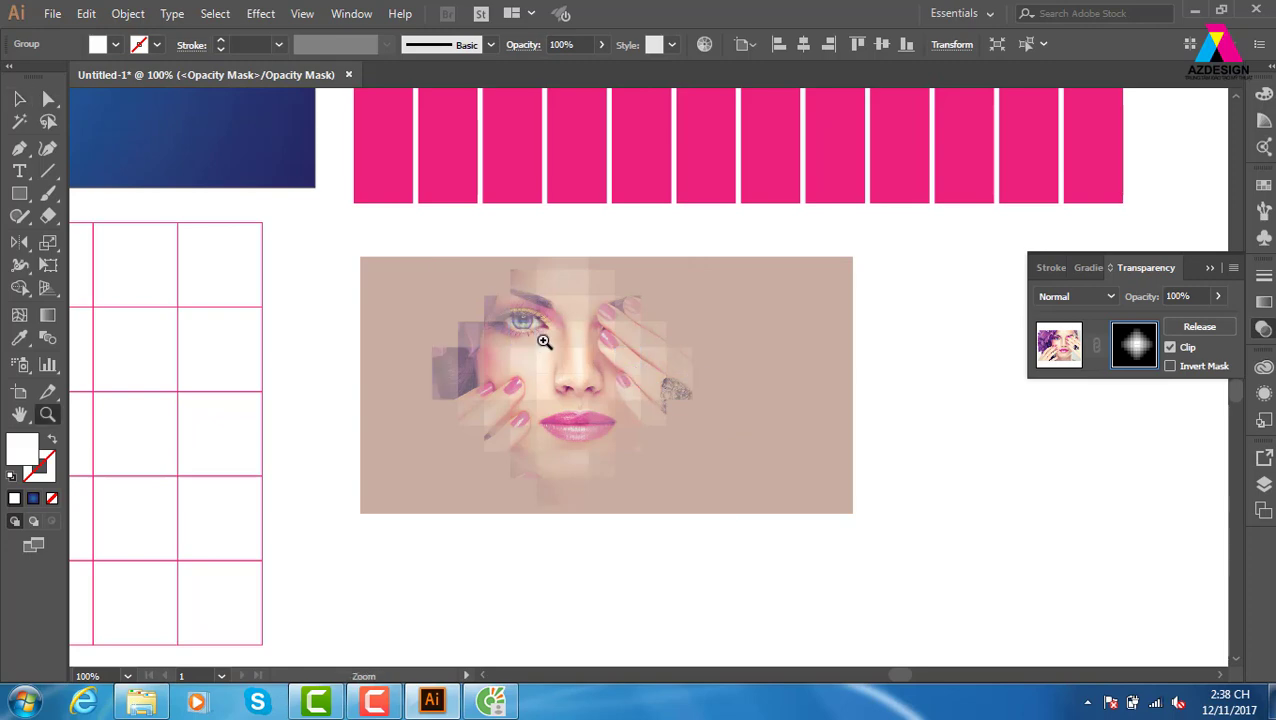
drag(318, 224, 855, 545)
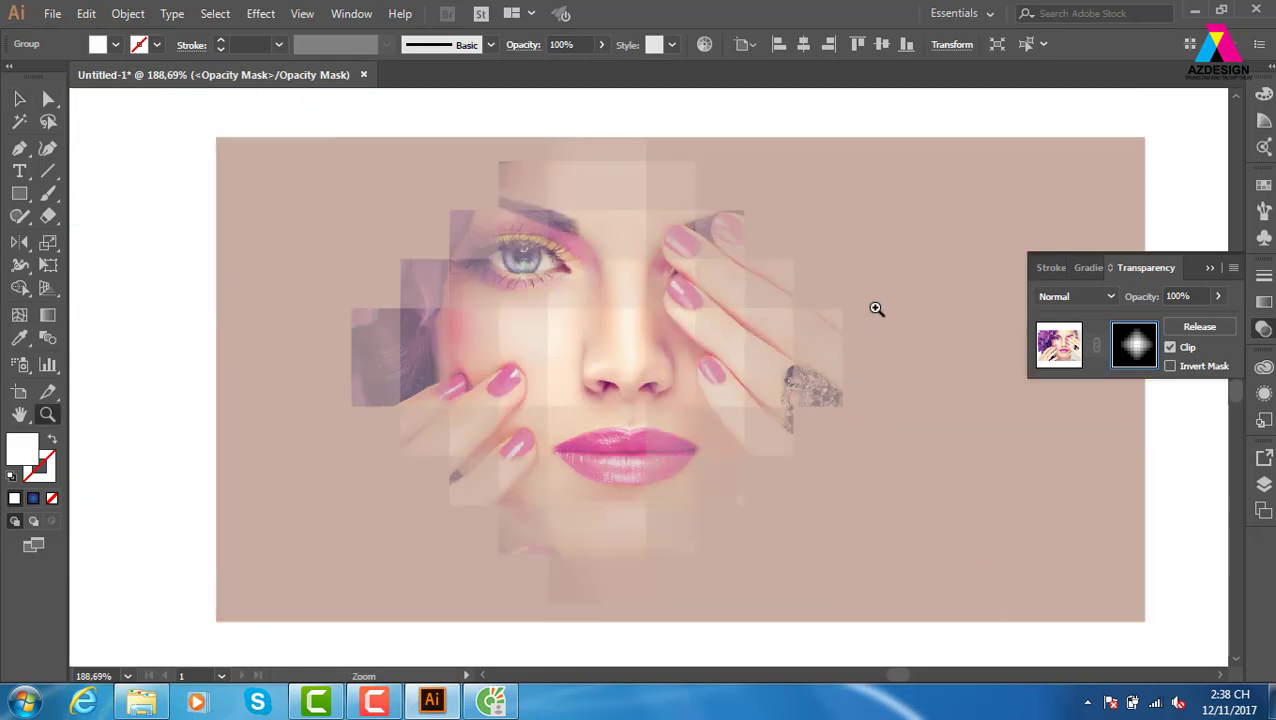
click(20, 97)
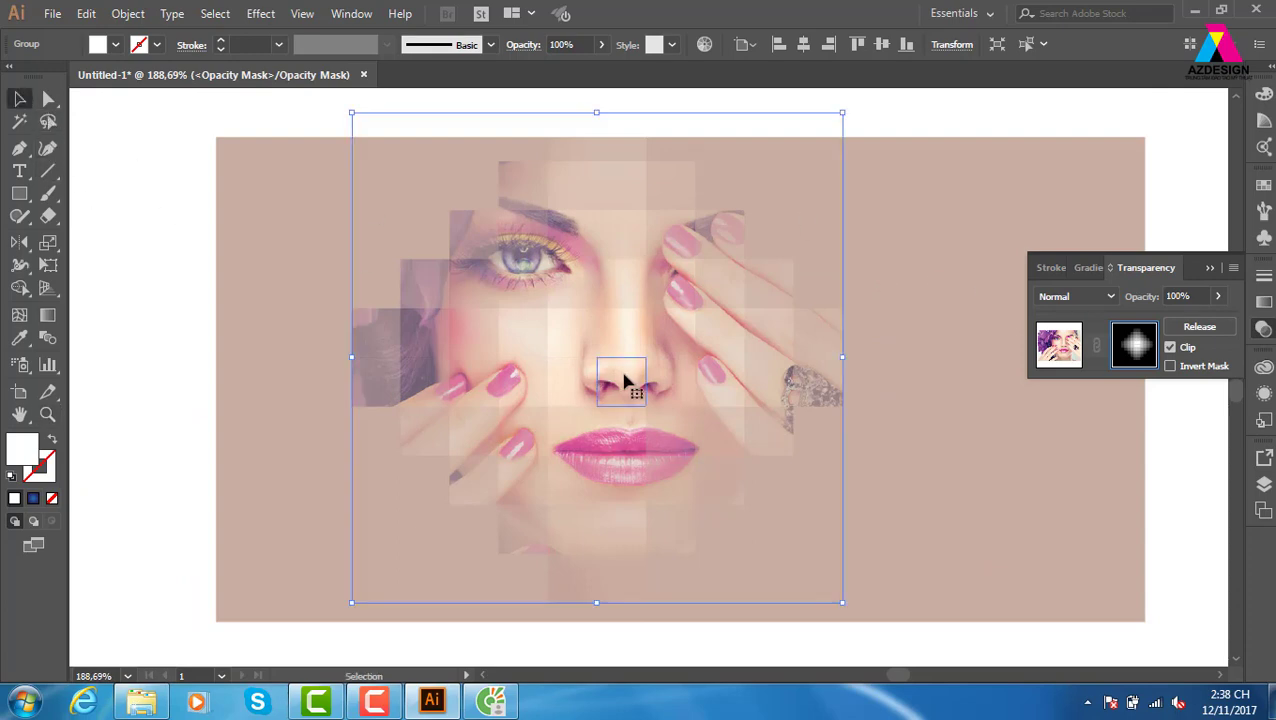
drag(777, 473, 700, 458)
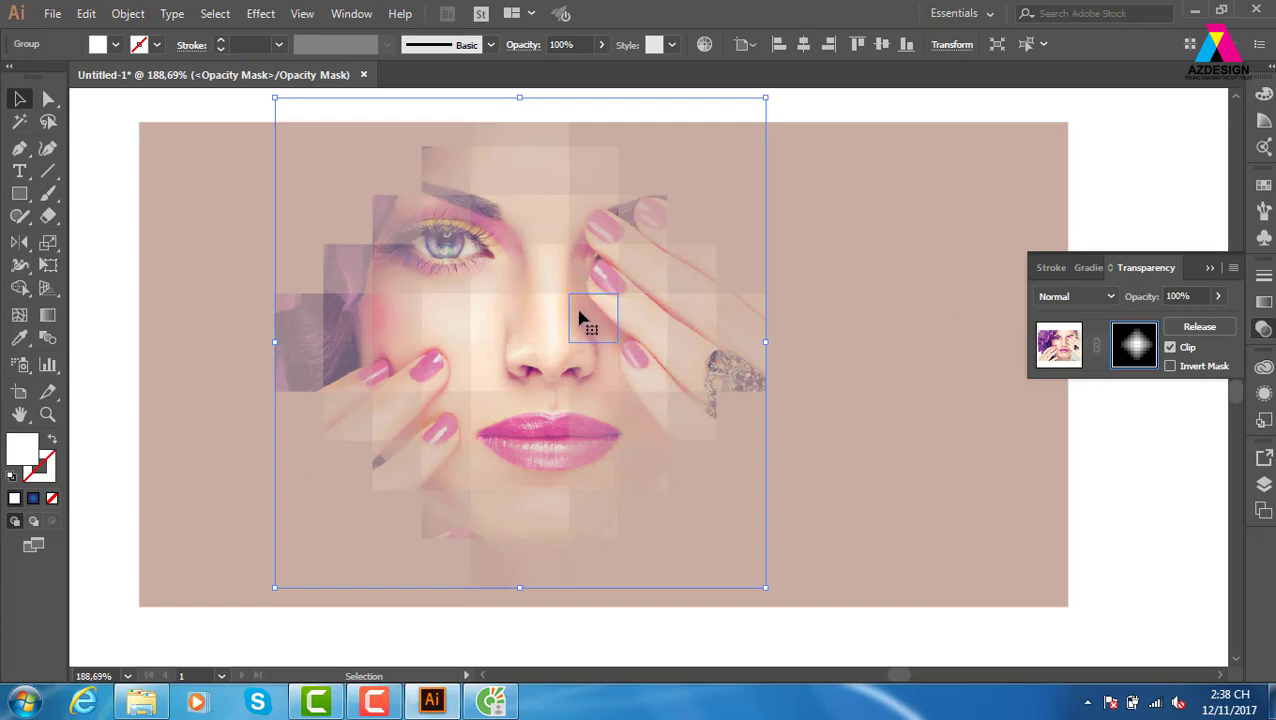
- Copy, shrink and arrange tile groups across the face and cheek, undoing a stray move
drag(508, 292, 757, 356)
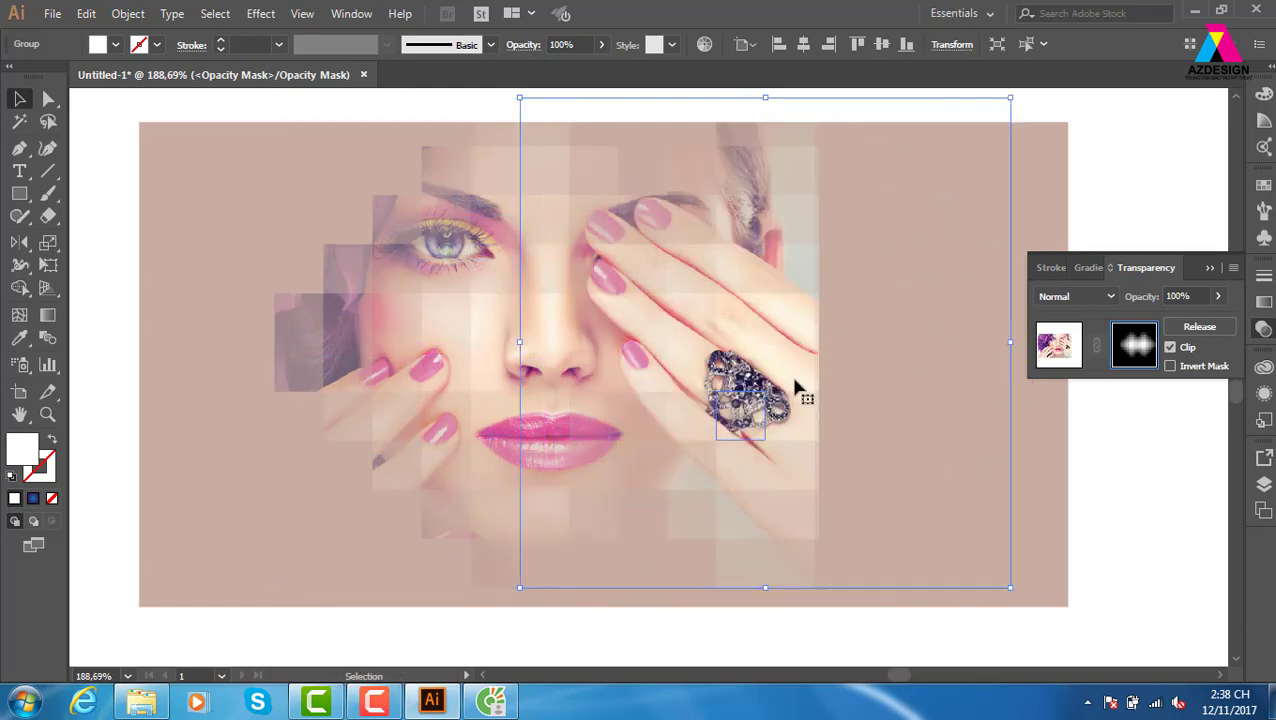
drag(1011, 97, 884, 180)
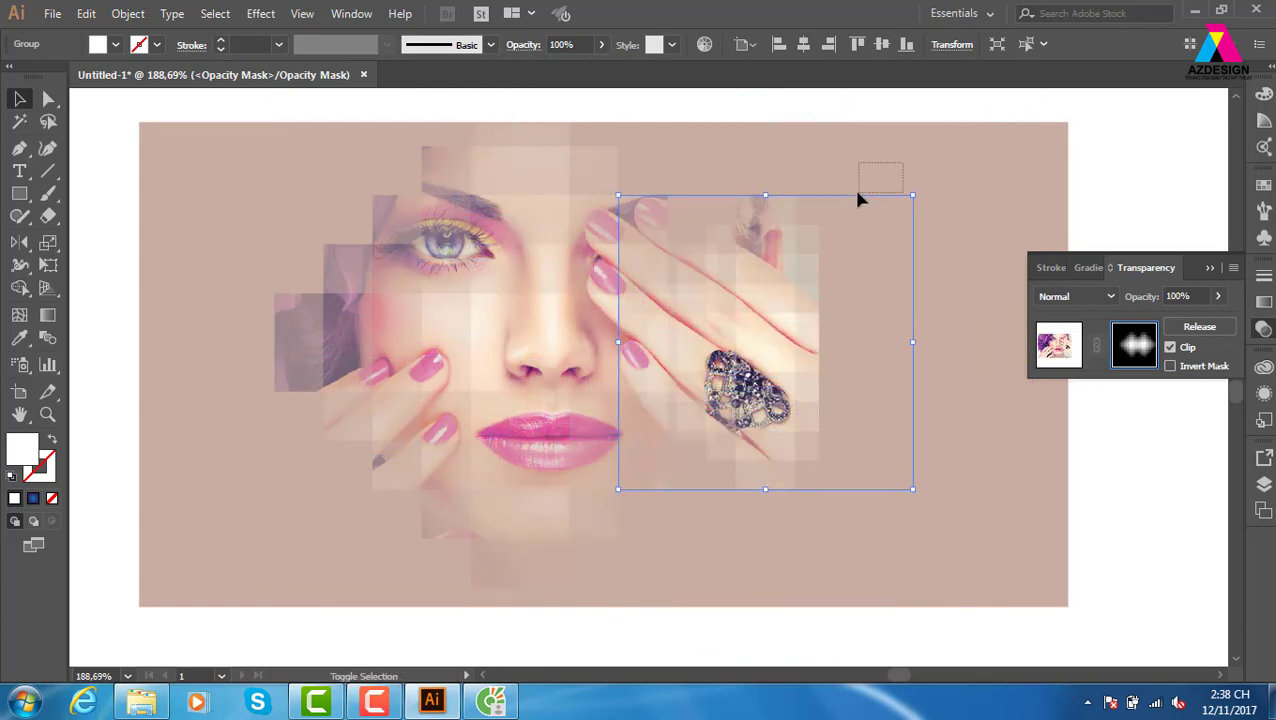
mouse_move(775, 364)
mouse_down()
mouse_move(541, 341)
mouse_move(545, 352)
mouse_move(643, 303)
mouse_up()
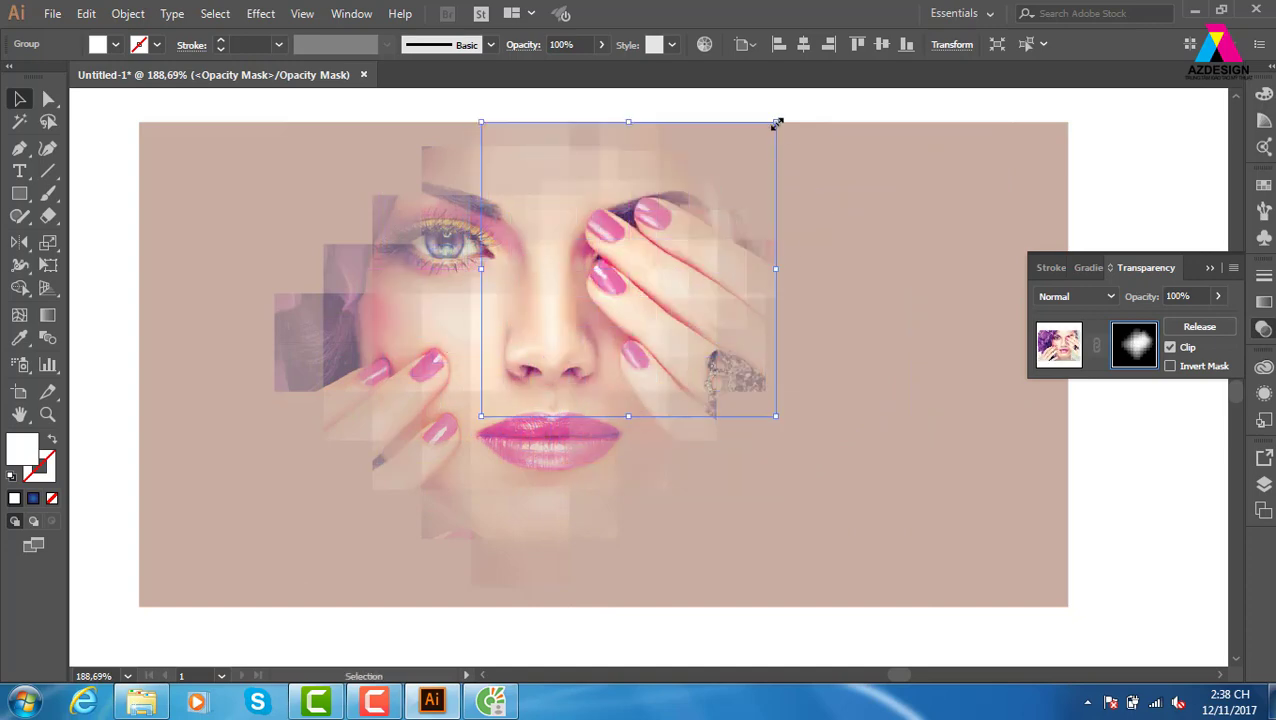
drag(775, 122, 756, 141)
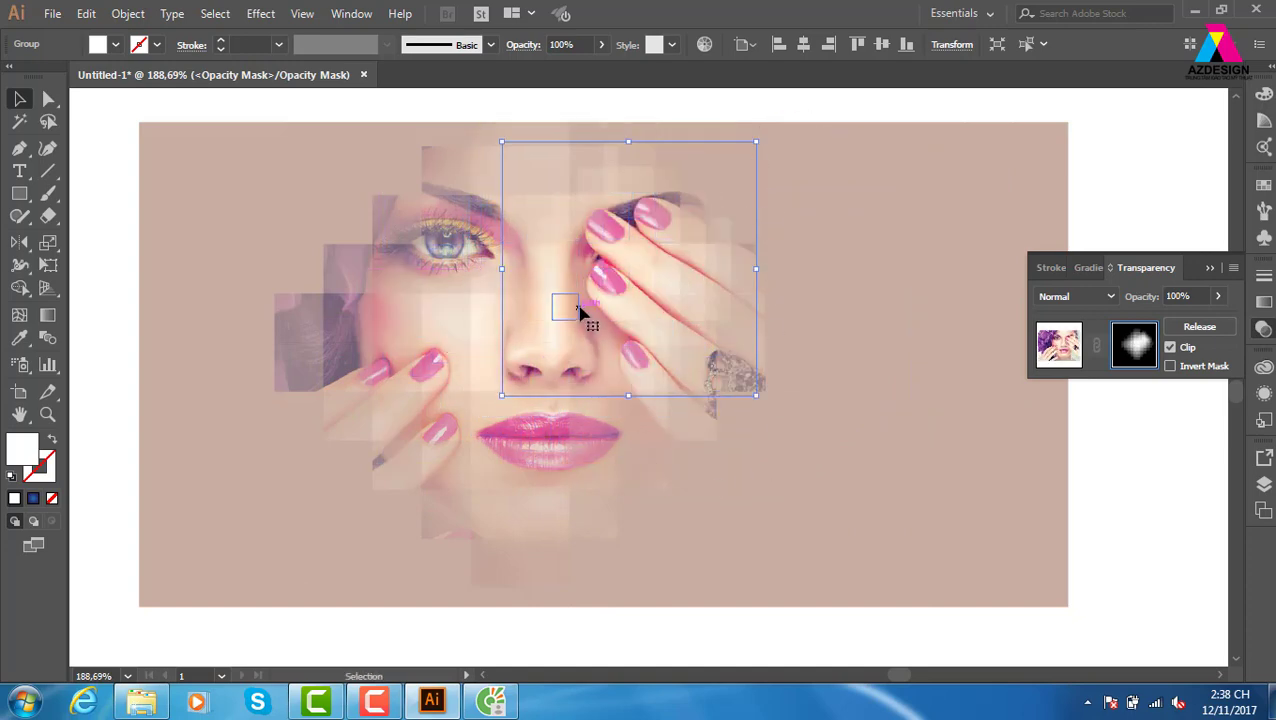
mouse_move(650, 290)
mouse_down()
mouse_move(386, 452)
mouse_move(394, 466)
mouse_up()
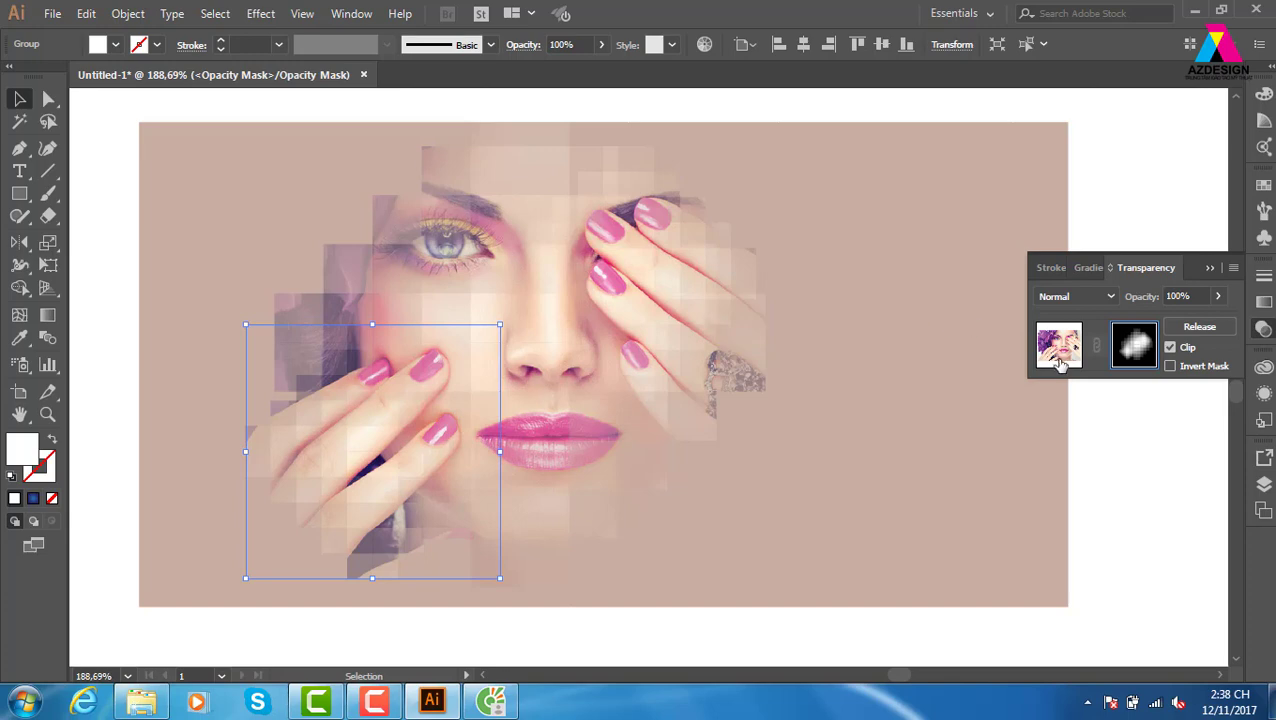
drag(257, 636, 775, 242)
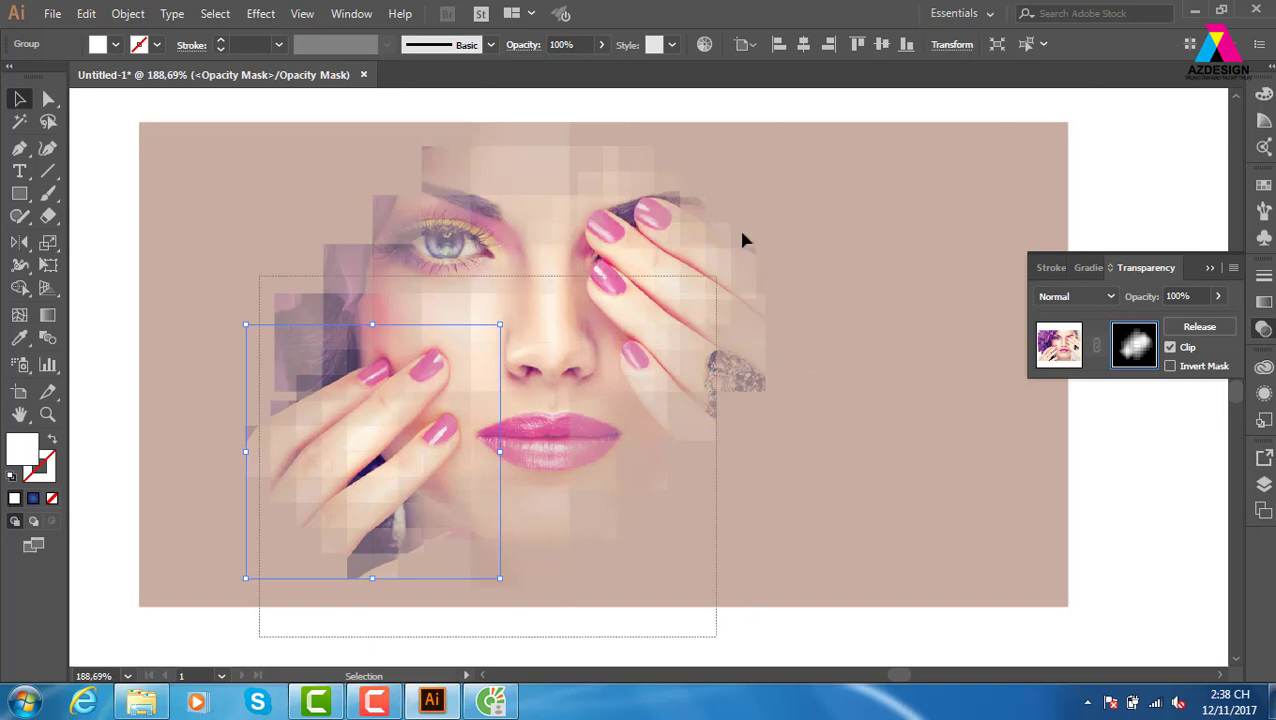
drag(615, 308, 797, 321)
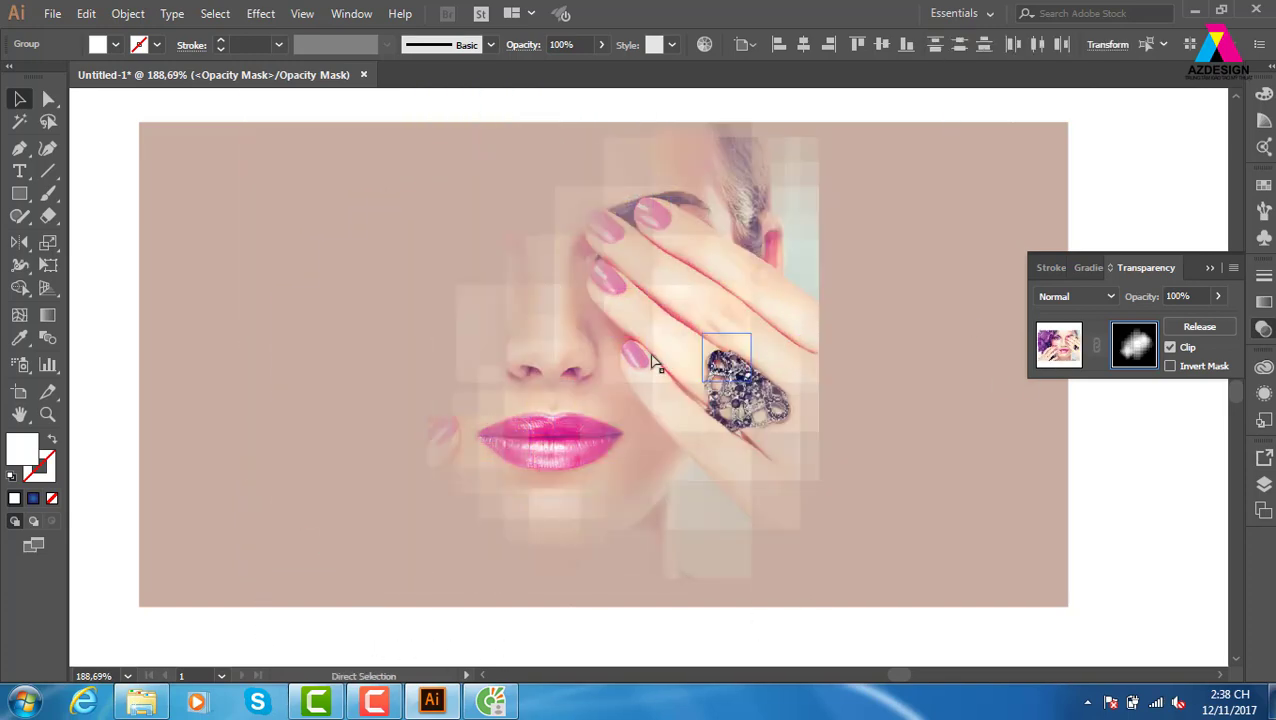
key(ctrl+z)
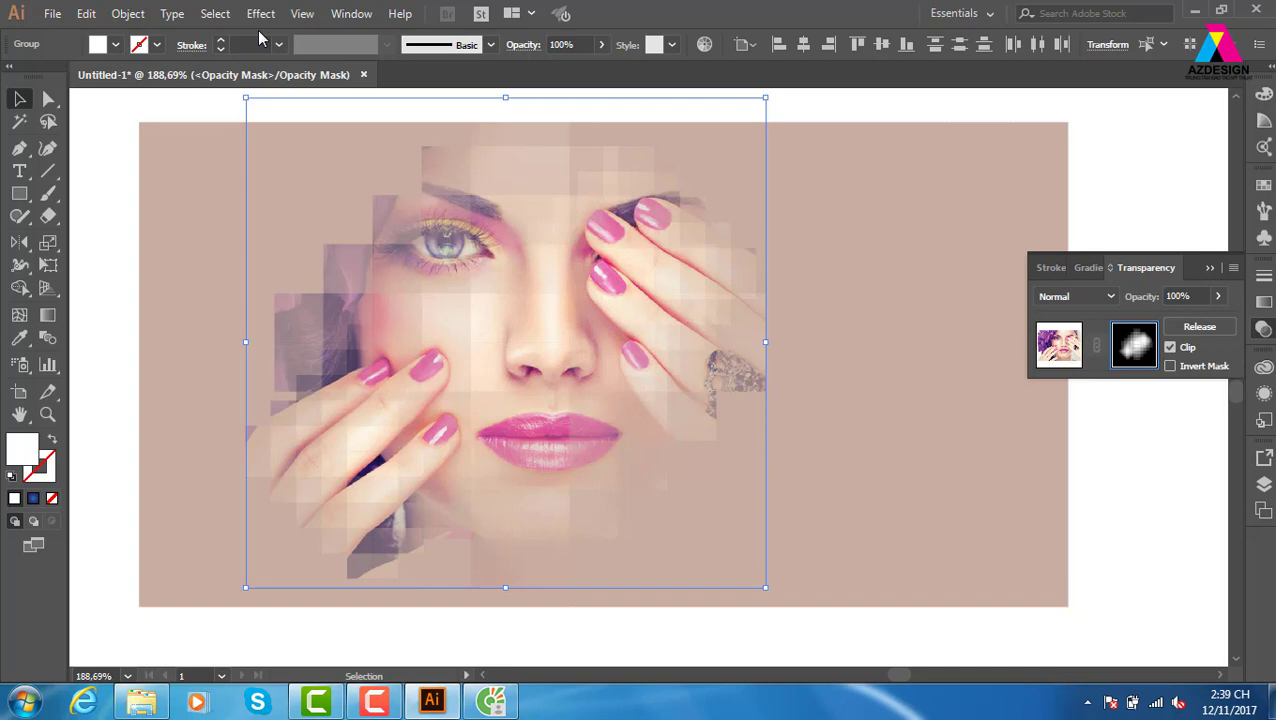
- Apply Round Corners at 0,8 cm radius to the mask tiles and exit mask editing
click(260, 13)
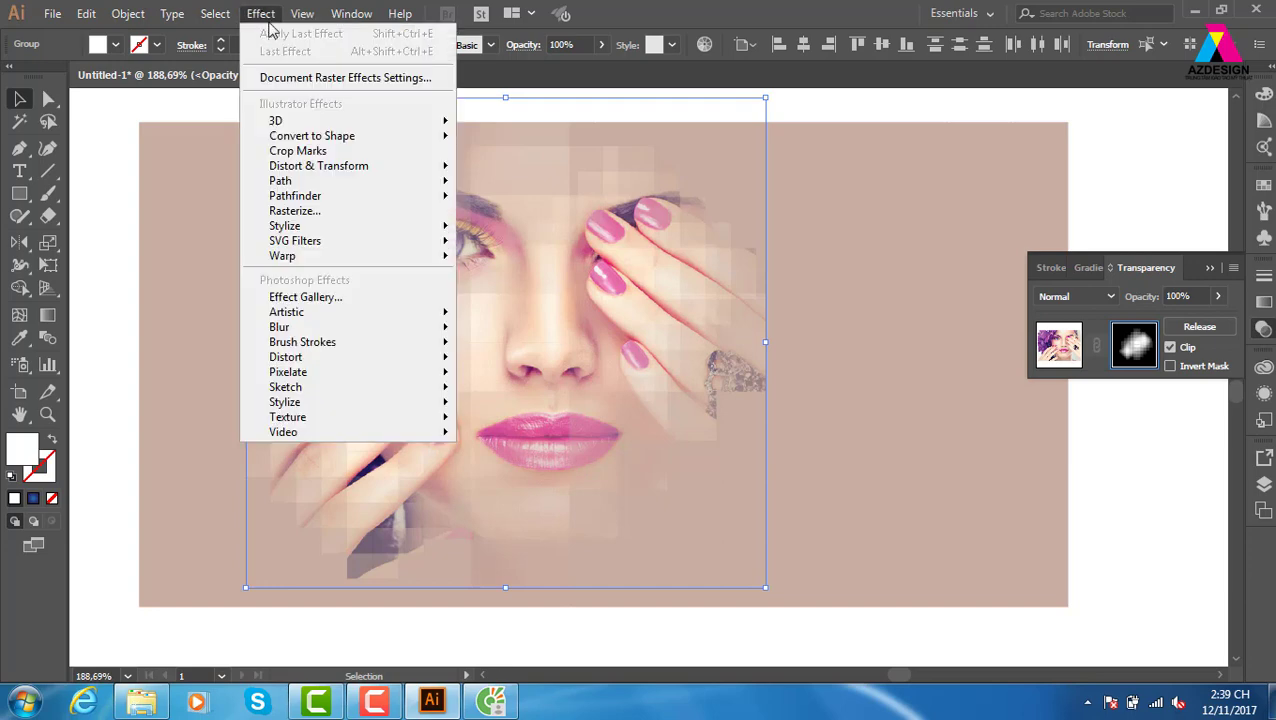
mouse_move(300, 226)
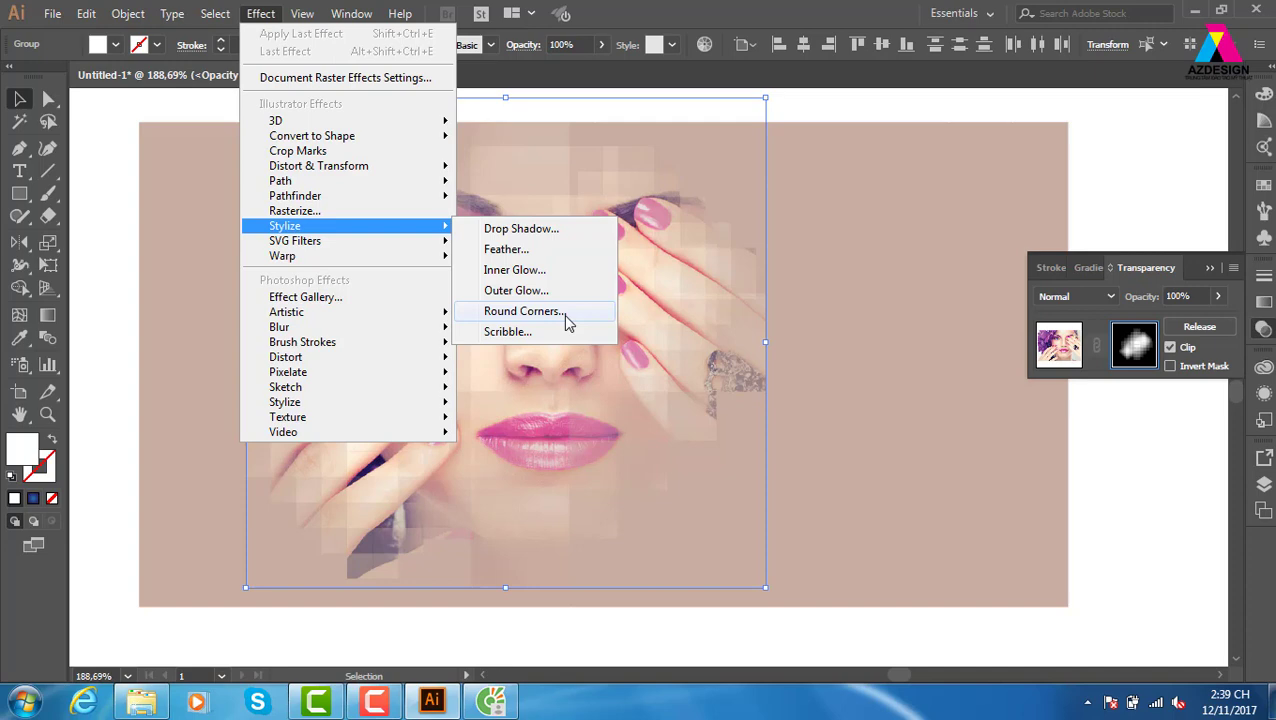
click(563, 311)
click(842, 237)
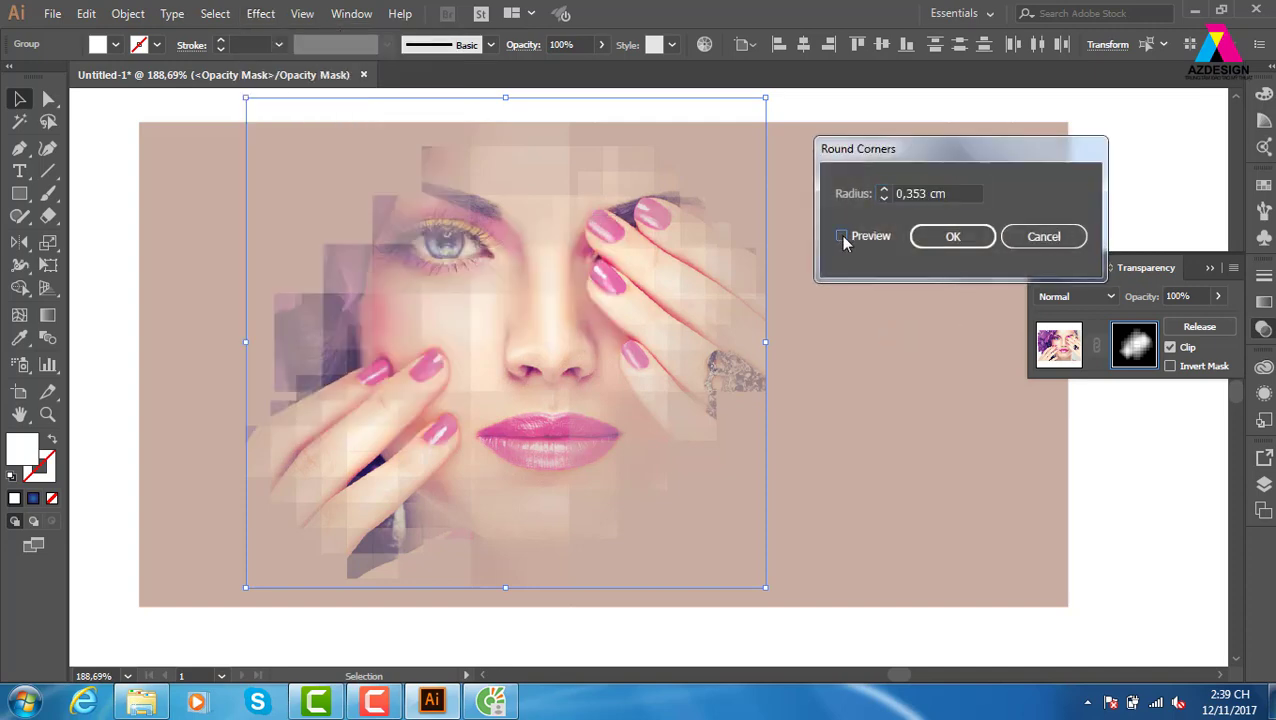
click(884, 189)
click(884, 189)
text(0,8)
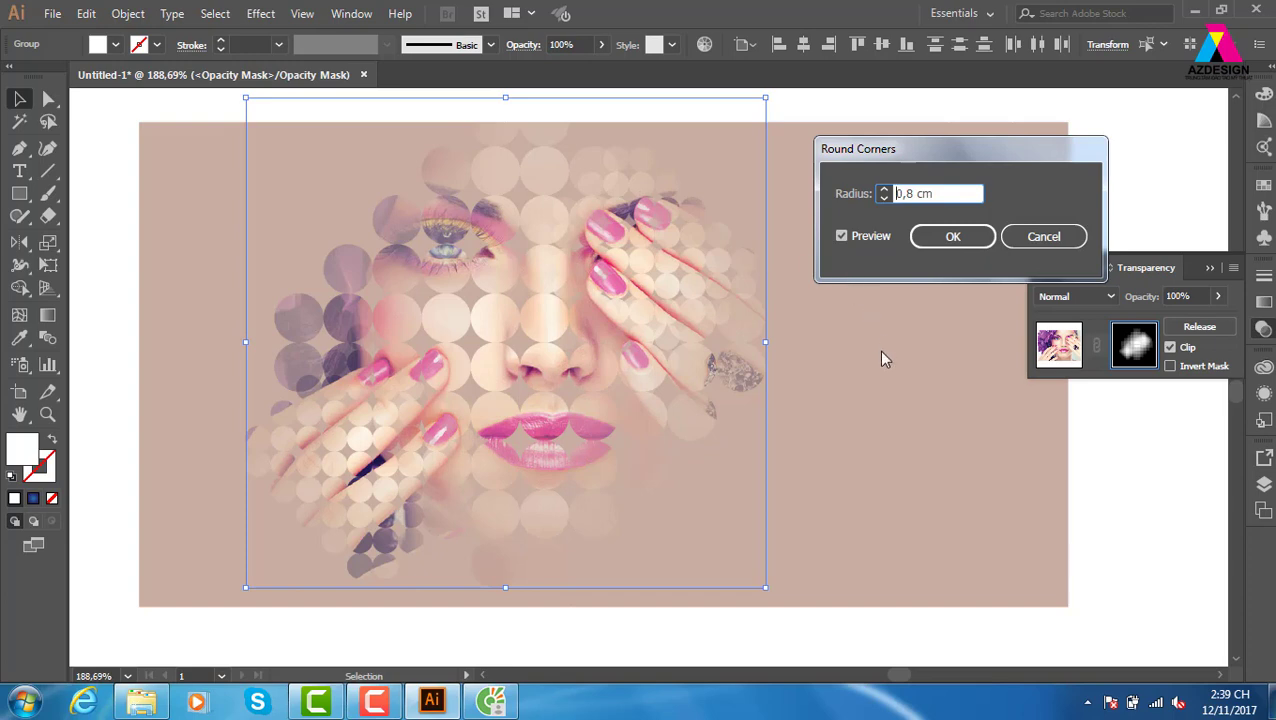
click(940, 236)
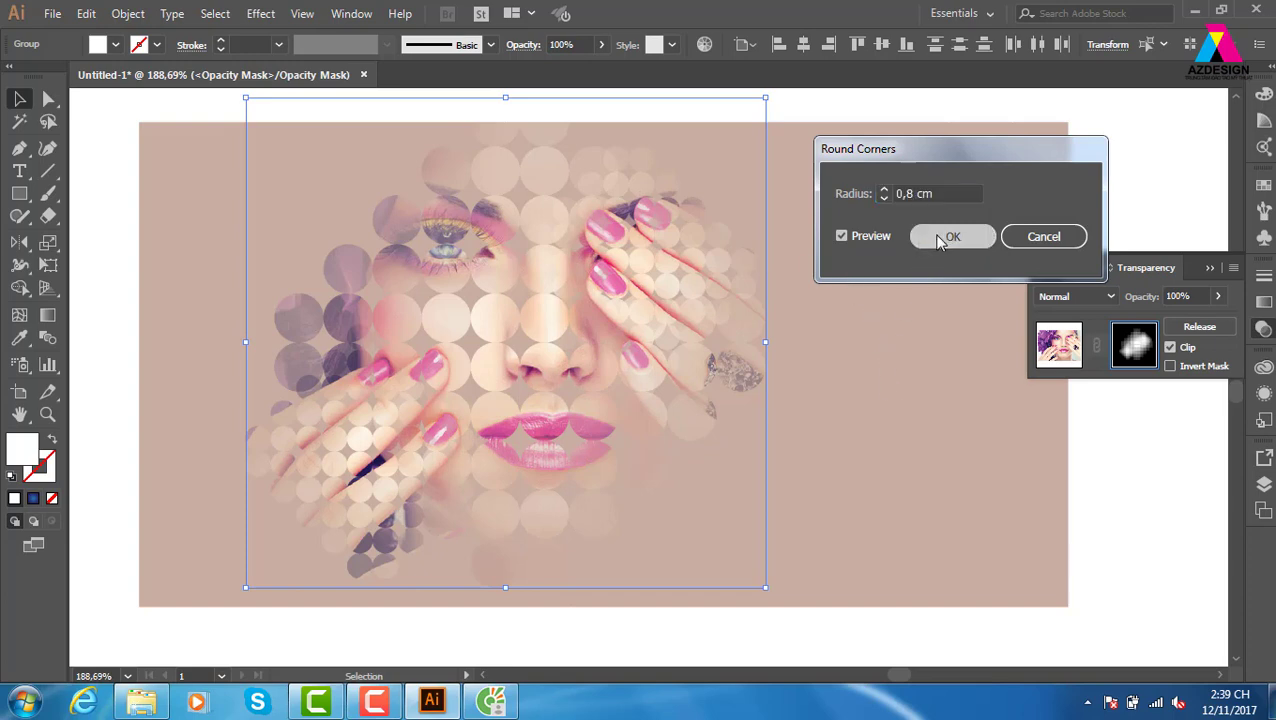
click(1125, 194)
click(1062, 348)
- Fill the pale pink background rectangle with dark navy and zoom out
click(1081, 151)
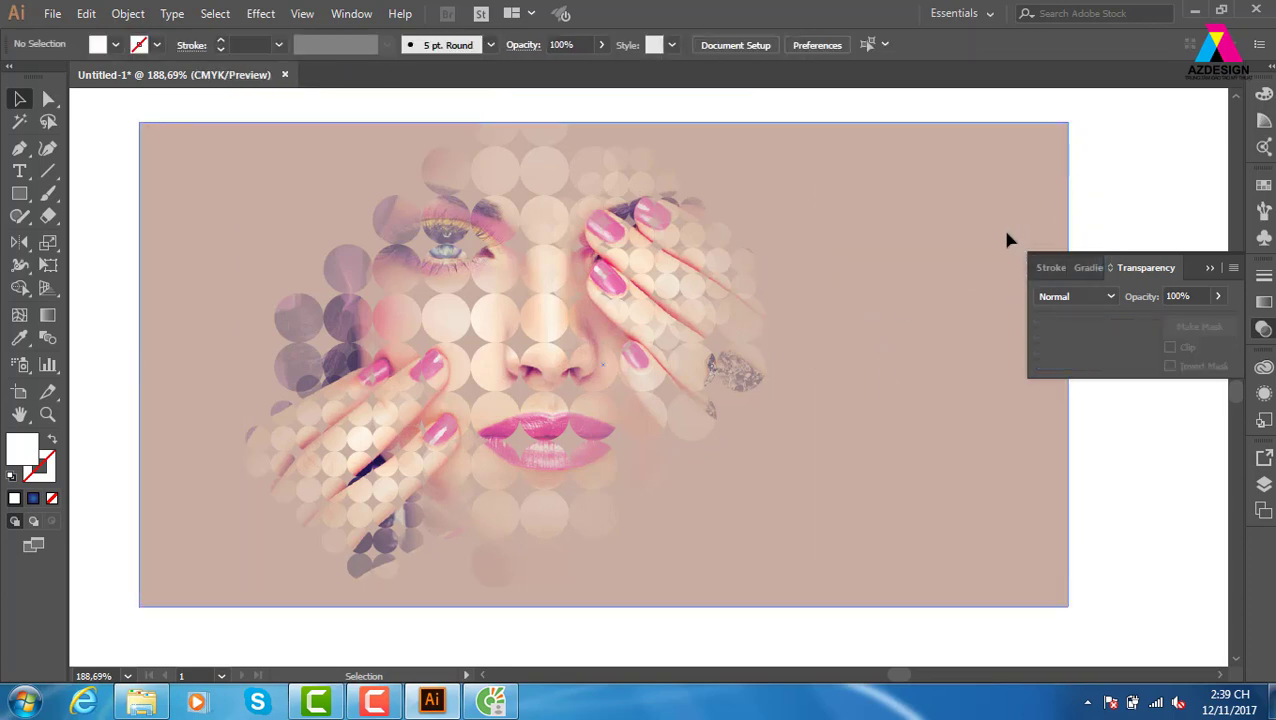
click(1008, 239)
click(1263, 185)
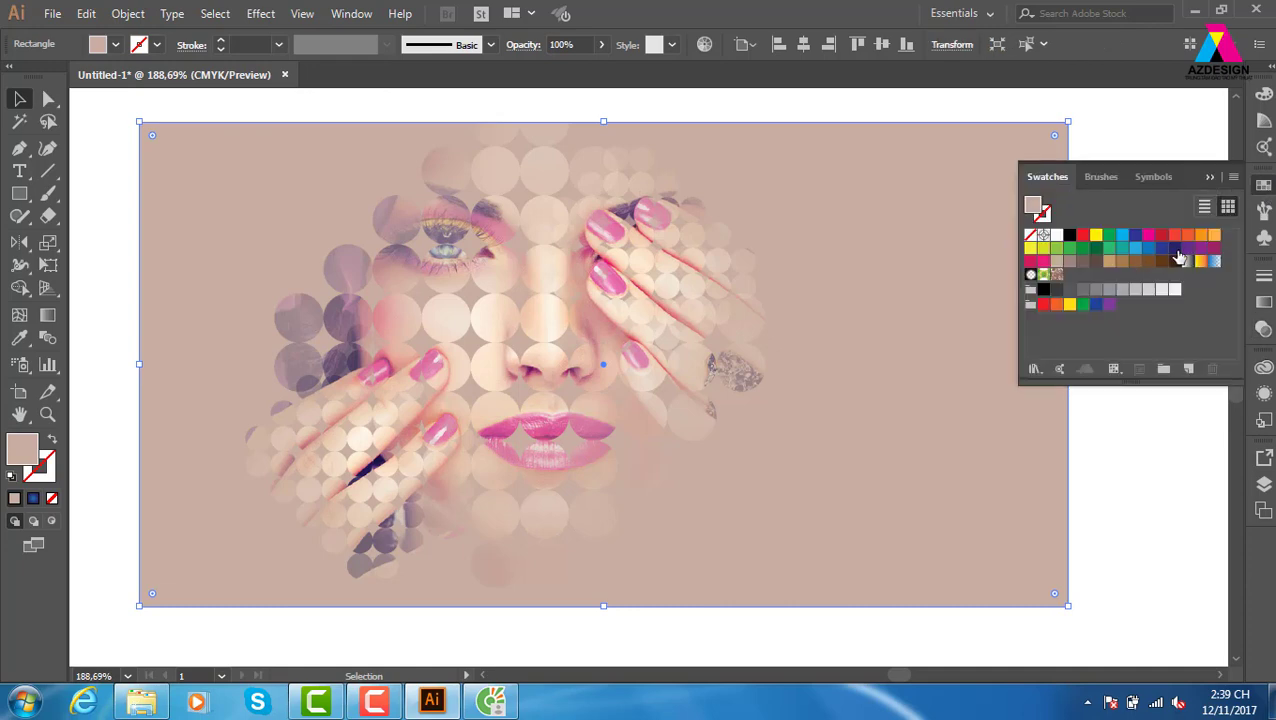
click(1175, 249)
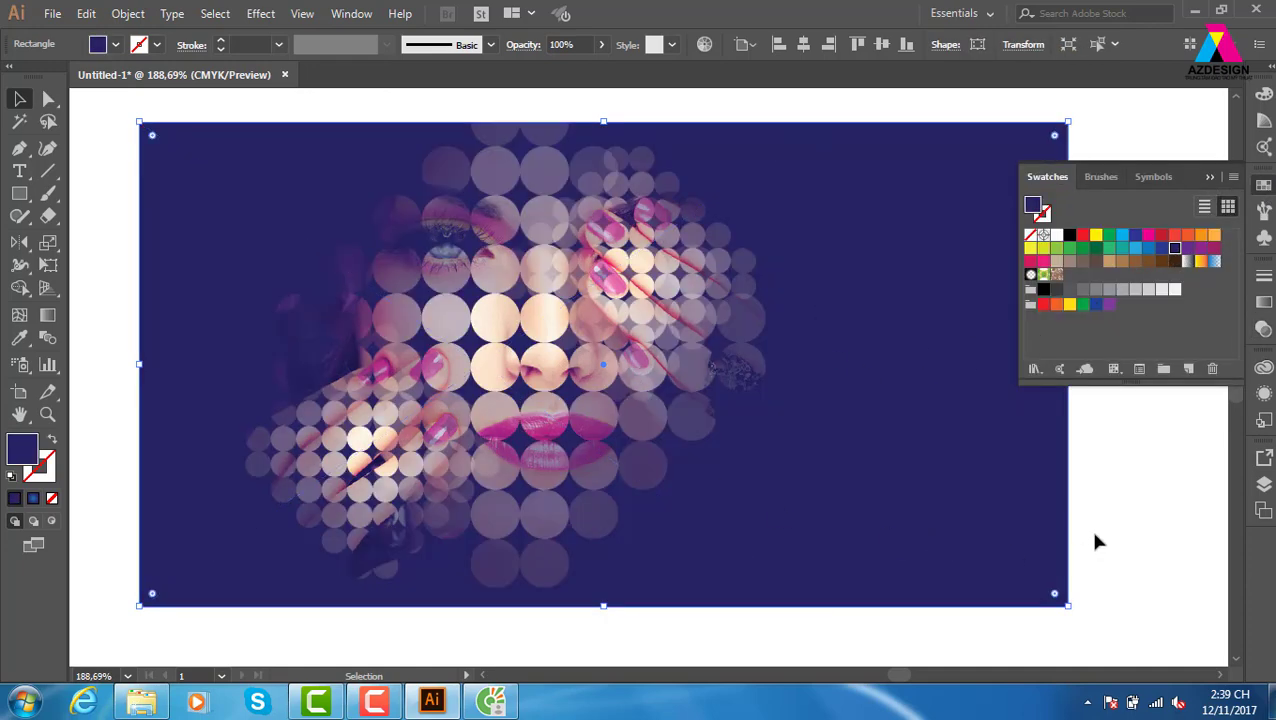
key(ctrl+minus)
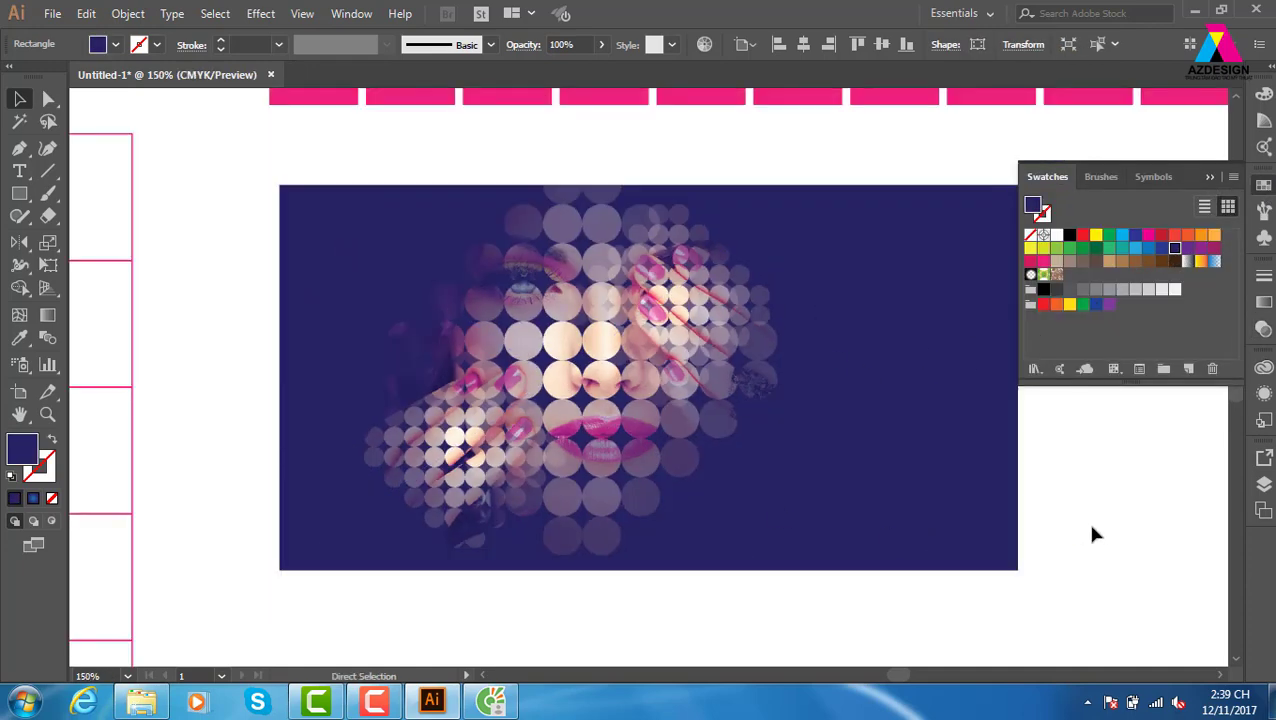
- Unlink the face photo from its opacity mask and hide its frame edges
click(815, 411)
click(1263, 329)
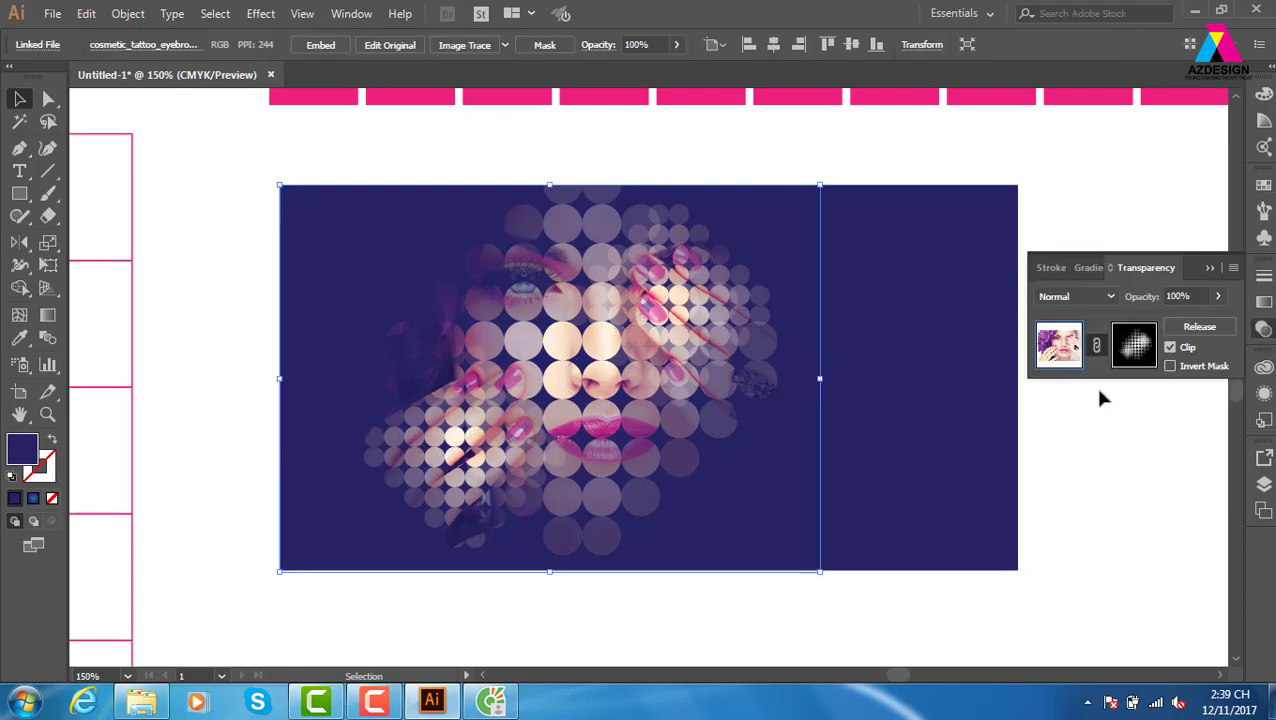
click(1109, 430)
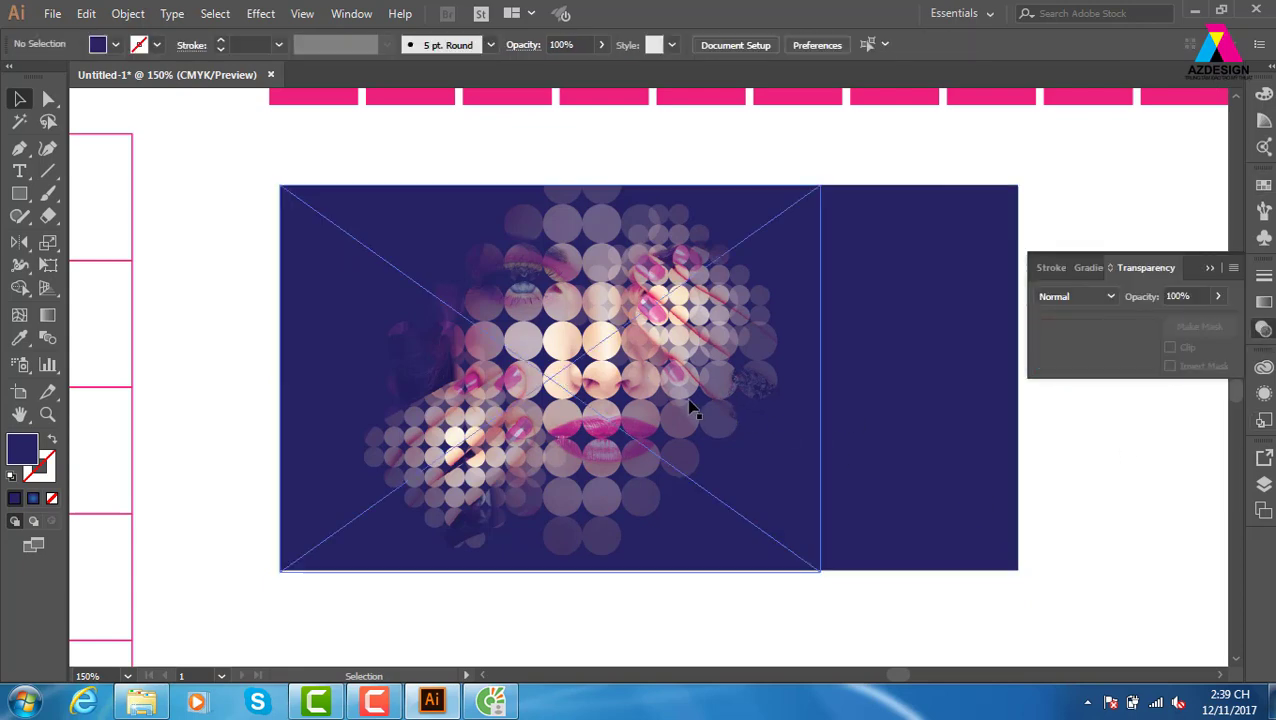
click(655, 400)
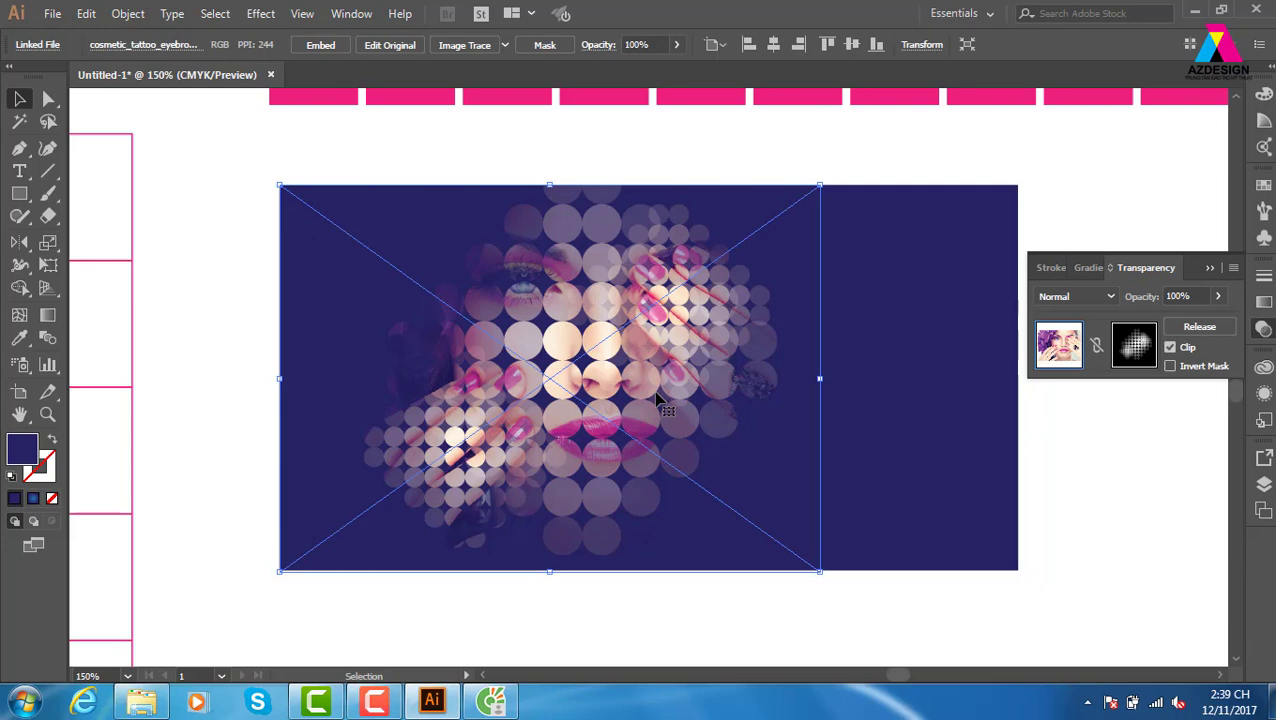
drag(681, 446, 610, 443)
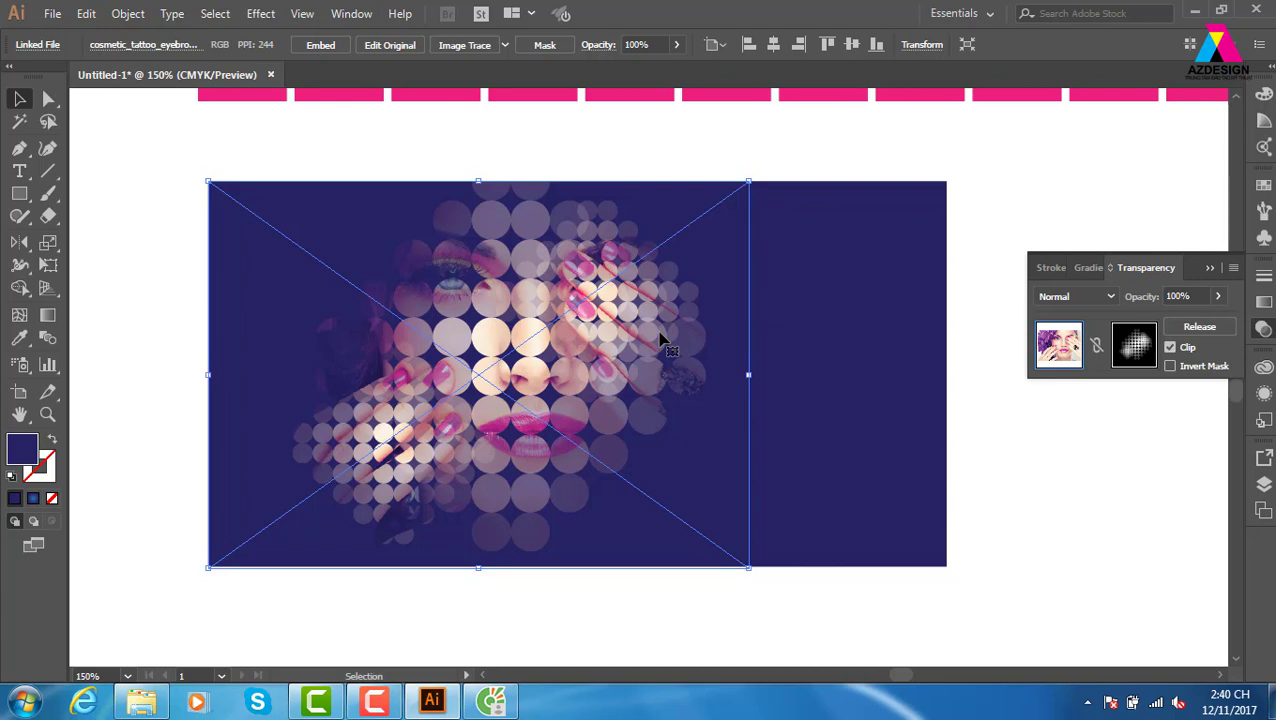
drag(715, 462, 649, 458)
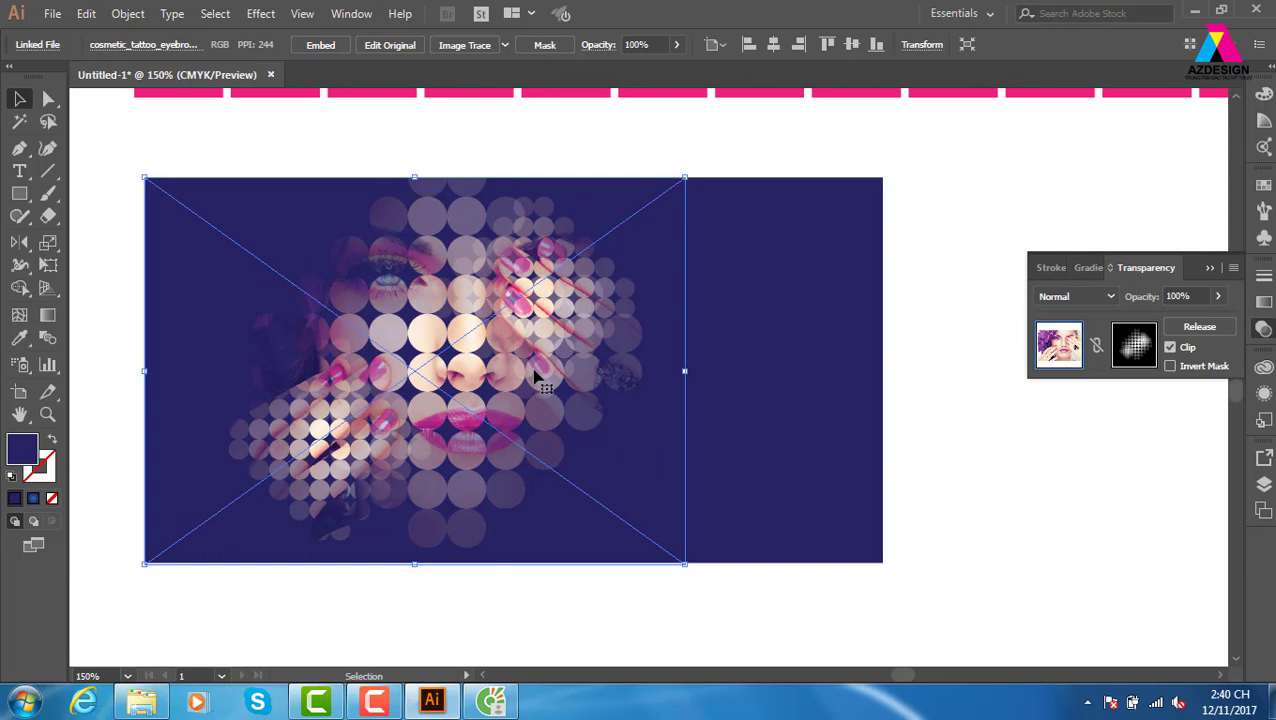
key(ctrl+h)
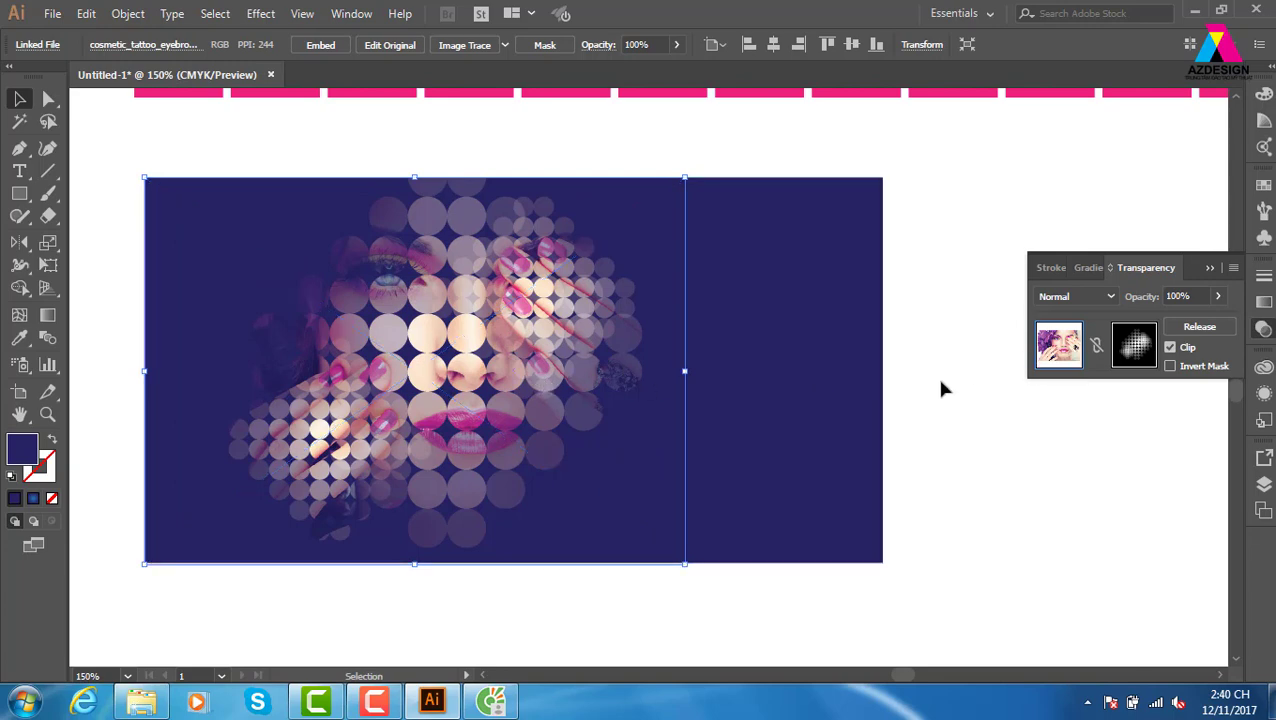
click(909, 365)
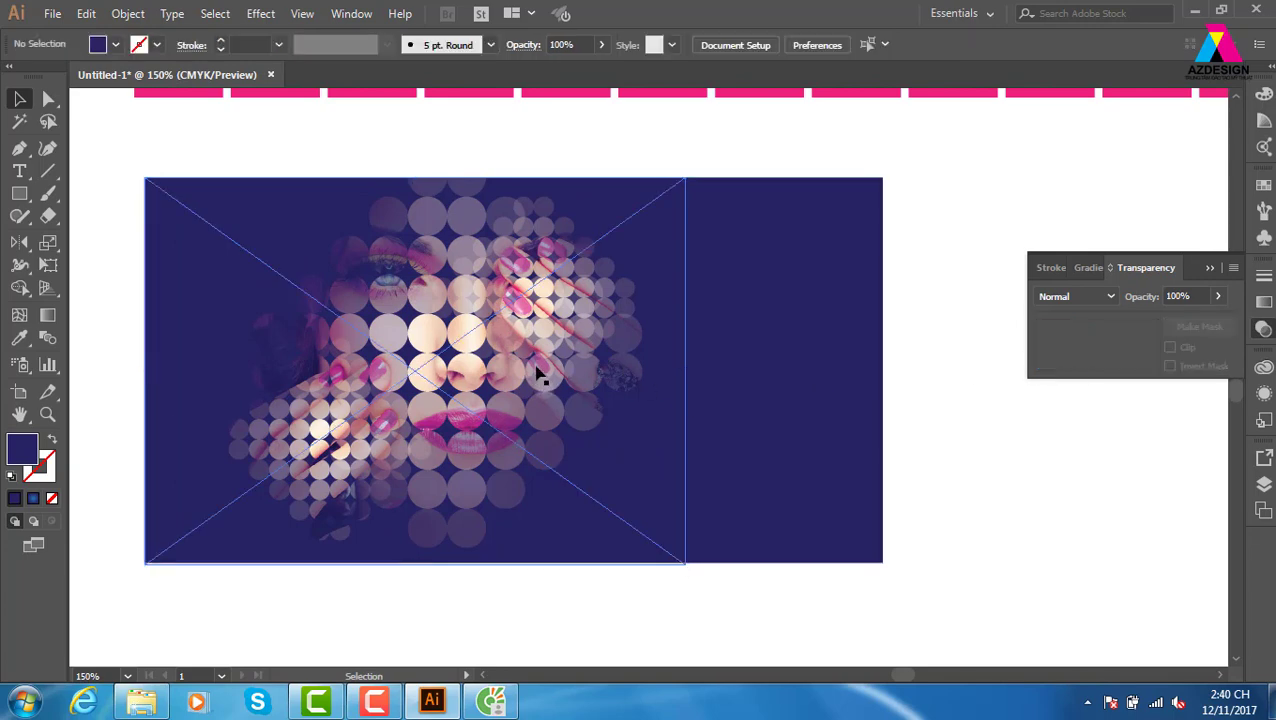
click(537, 373)
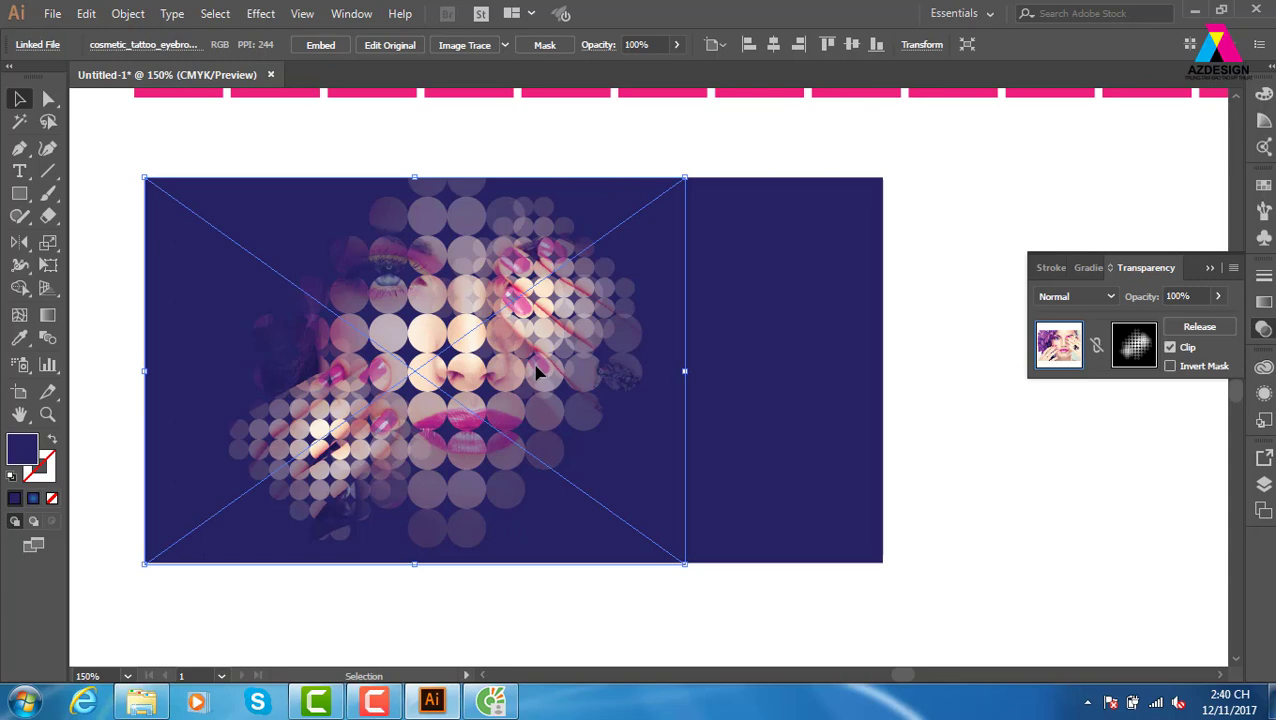
key(ctrl+minus)
key(ctrl+minus)
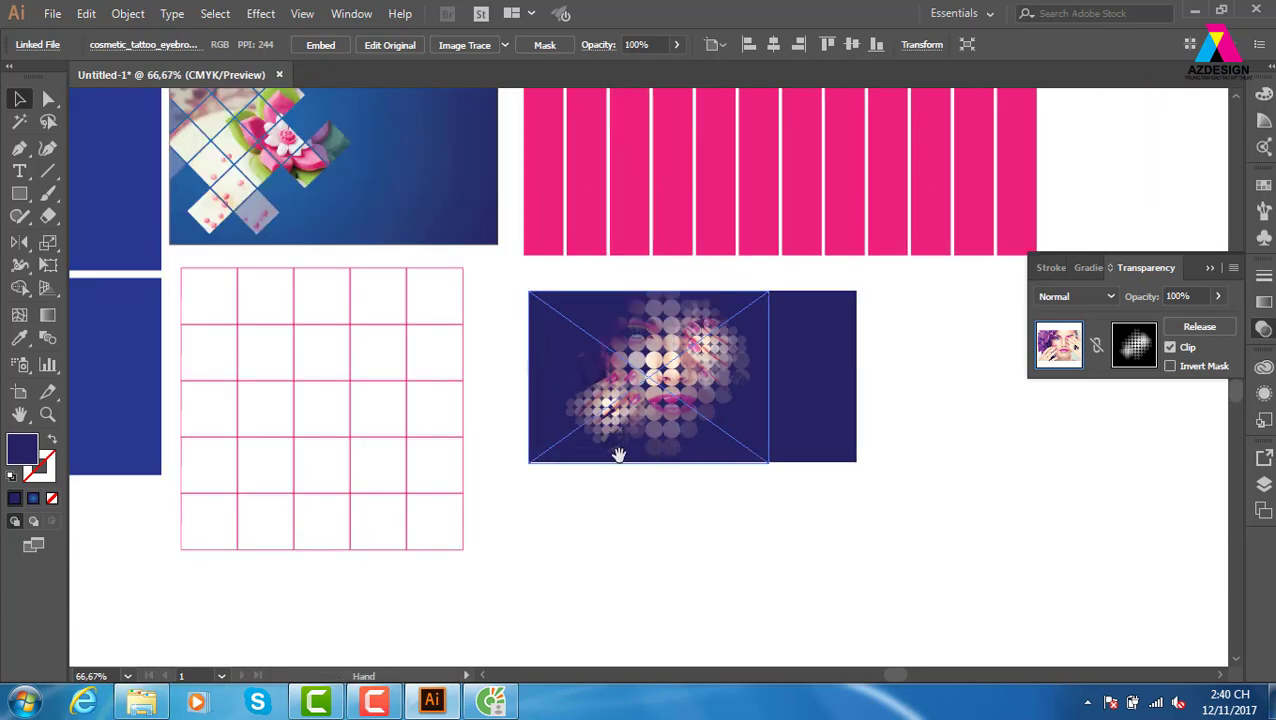
- Draw a new navy rectangle in the empty area below the grid
mouse_move(615, 450)
mouse_down()
mouse_move(728, 390)
mouse_move(936, 444)
mouse_up()
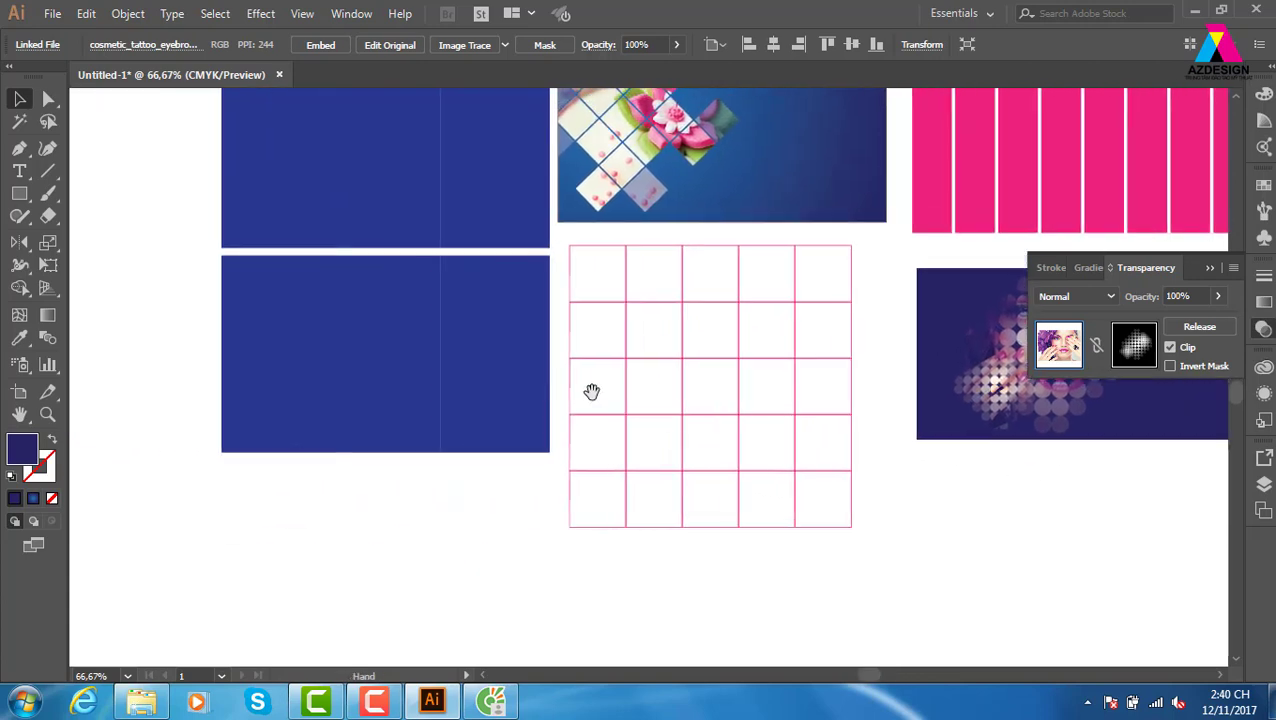
drag(590, 390, 607, 293)
click(555, 518)
drag(712, 437, 648, 391)
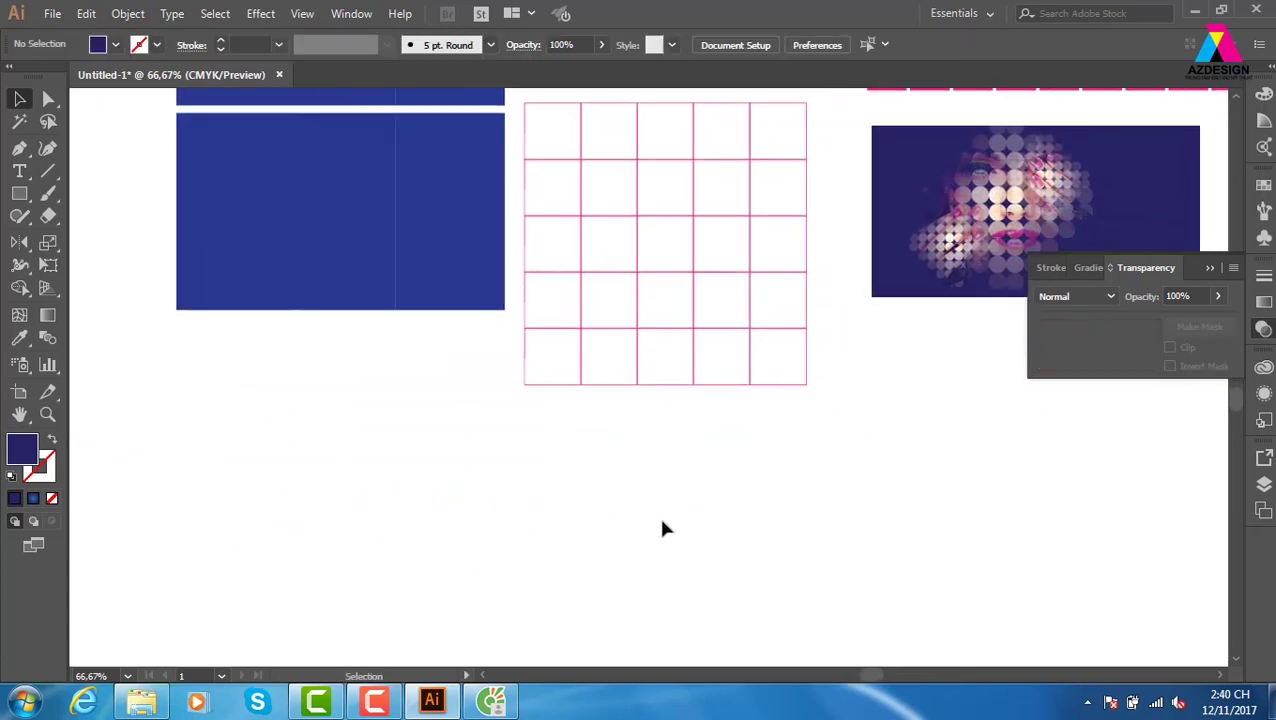
click(18, 195)
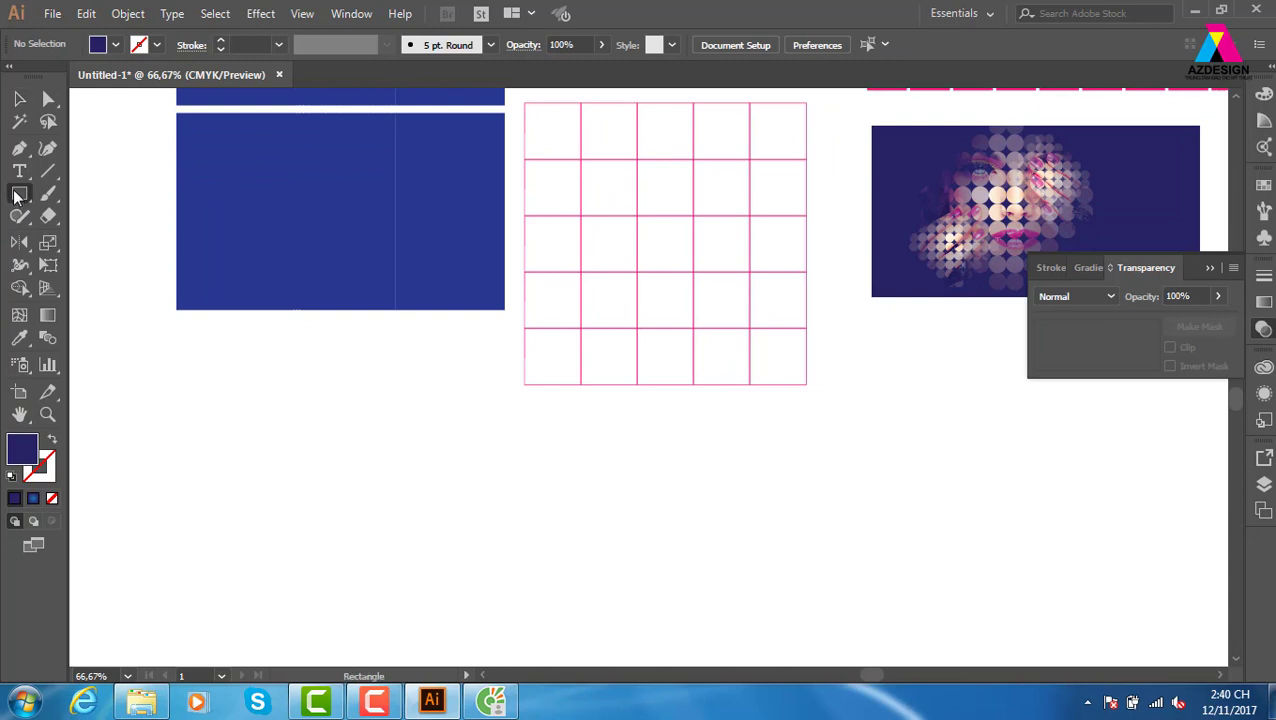
drag(186, 476, 547, 630)
drag(598, 595, 744, 471)
key(ctrl+1)
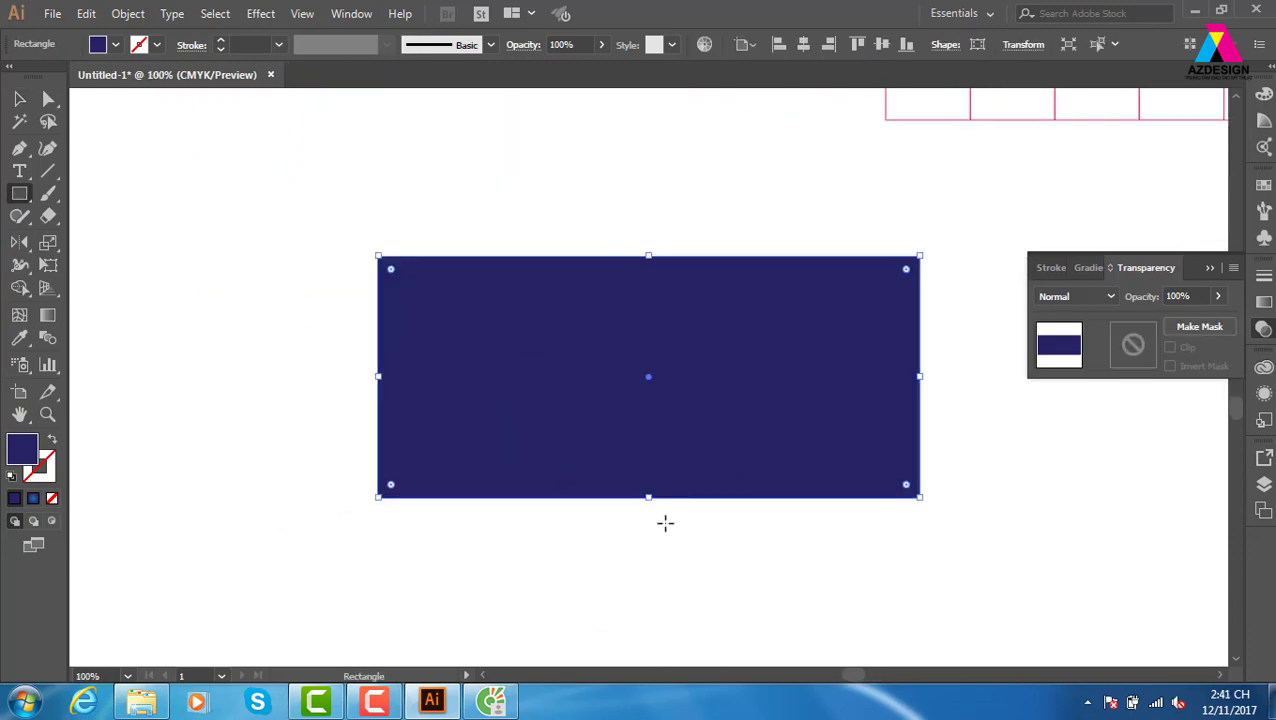
drag(664, 522, 521, 378)
- Make the navy rectangle taller by lowering its bottom edge
key(v)
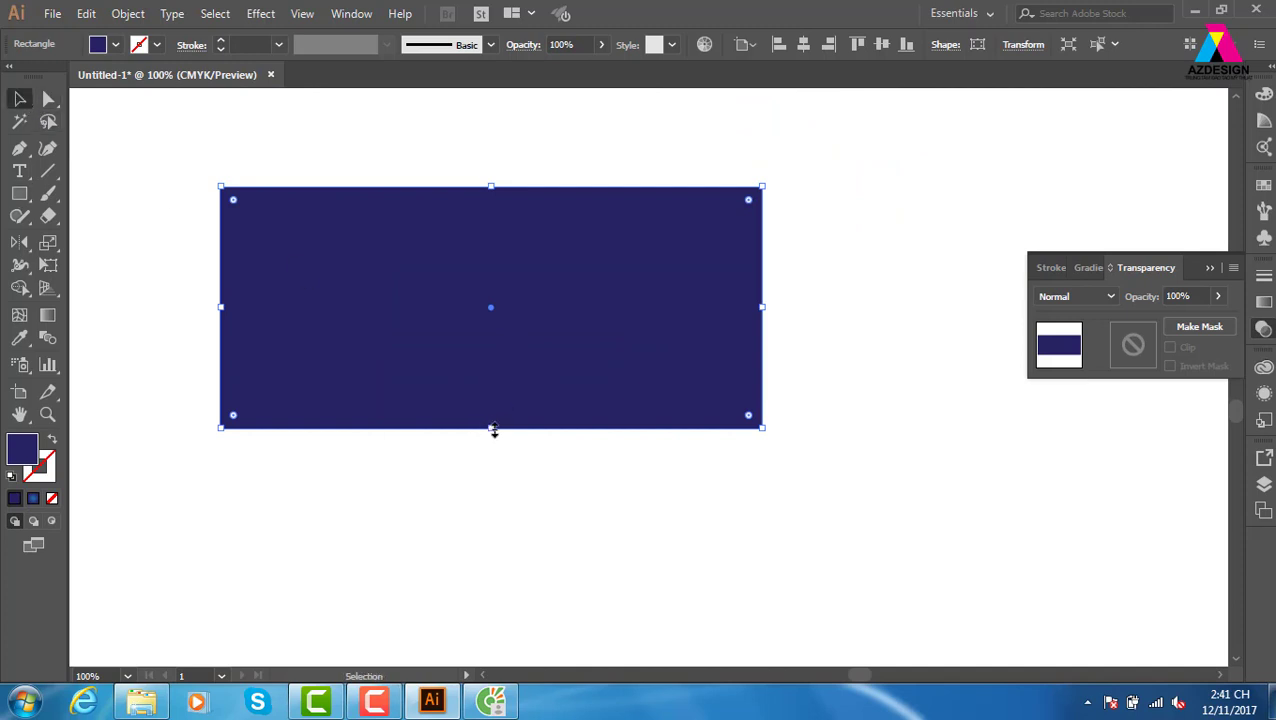
drag(490, 428, 490, 460)
click(829, 464)
click(800, 433)
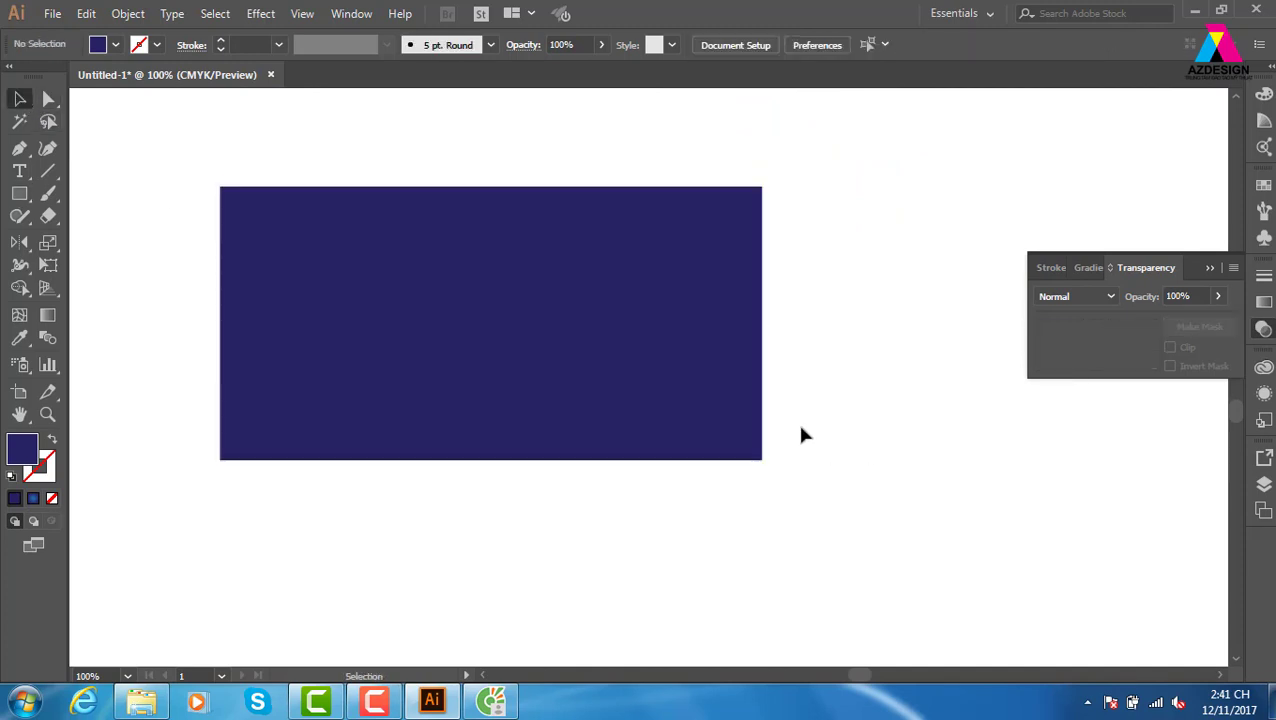
click(644, 373)
- Duplicate the rectangle in place and shrink the copy into a light grey bottom strip
key(a)
key(v)
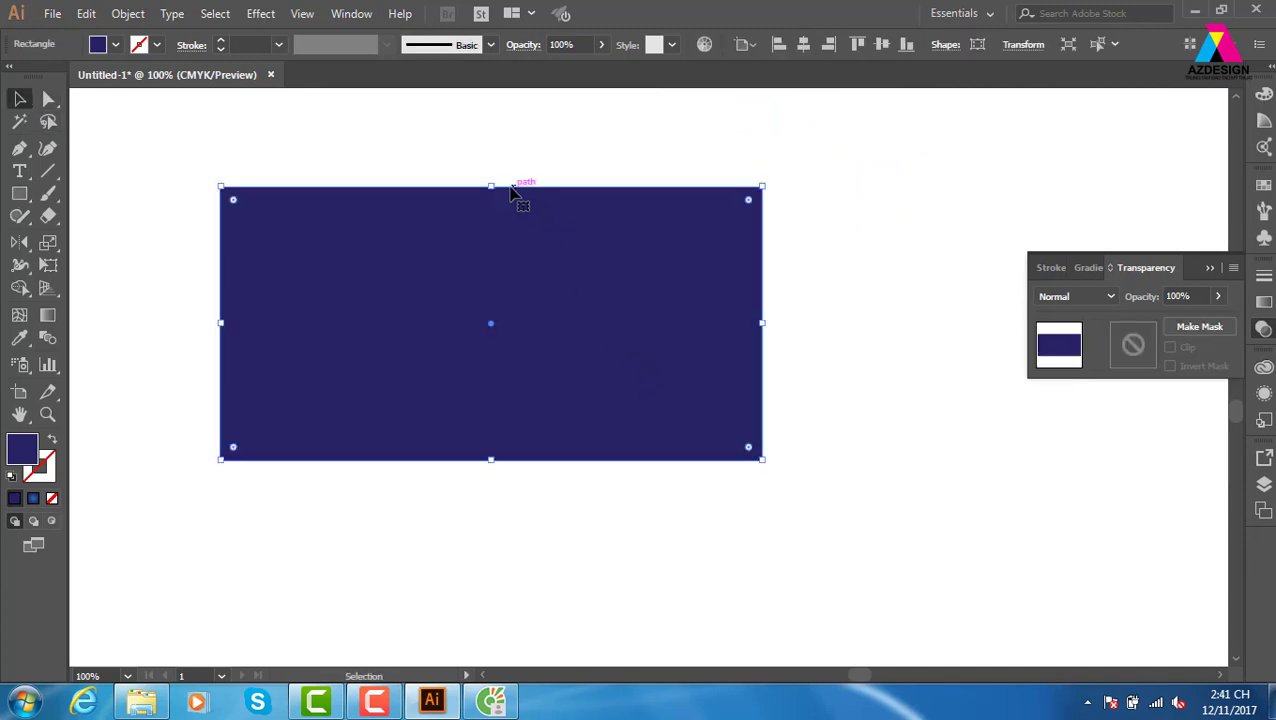
drag(490, 187, 517, 390)
click(1263, 187)
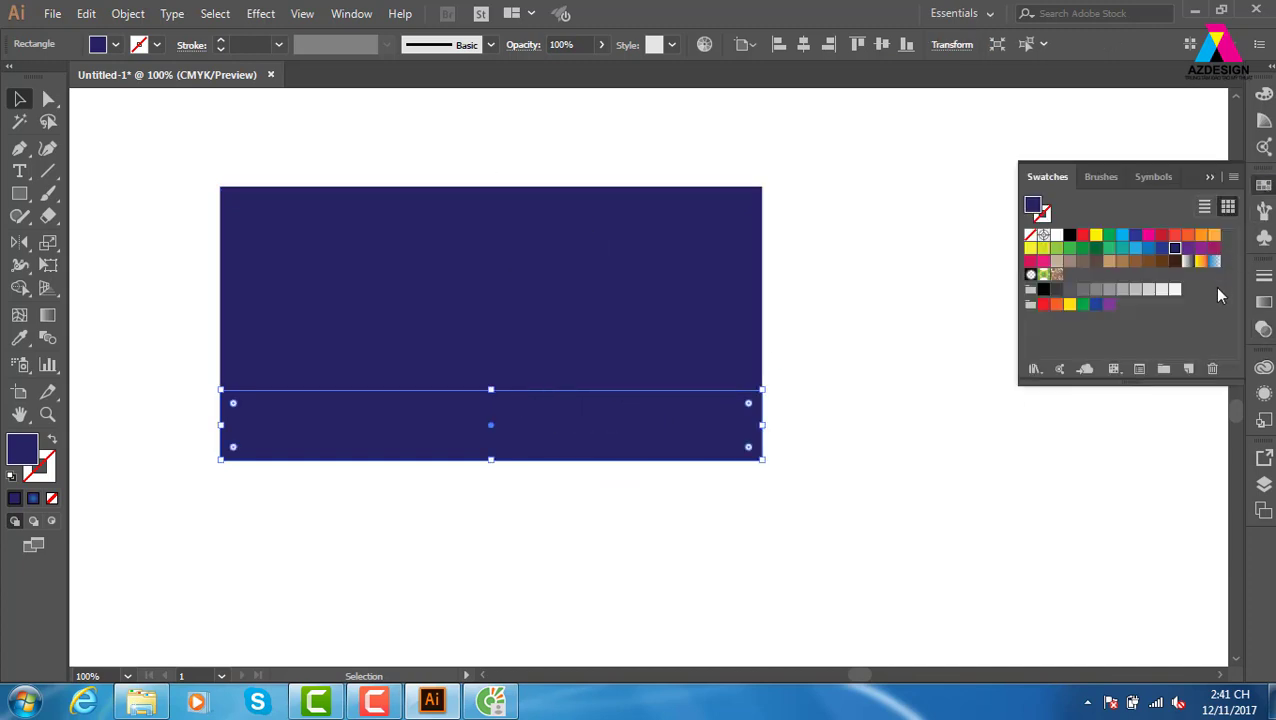
click(1148, 290)
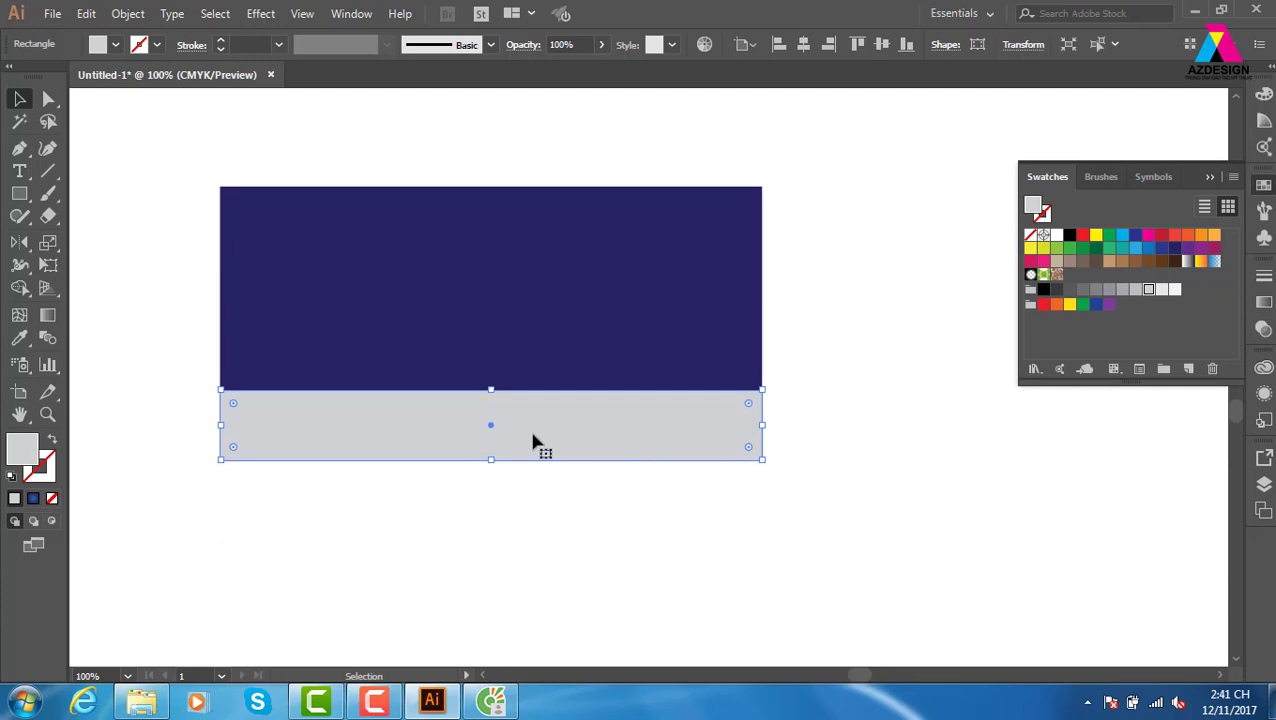
- Draw a small 3,12 cm square straddling the grey strip's edge
click(908, 427)
click(19, 194)
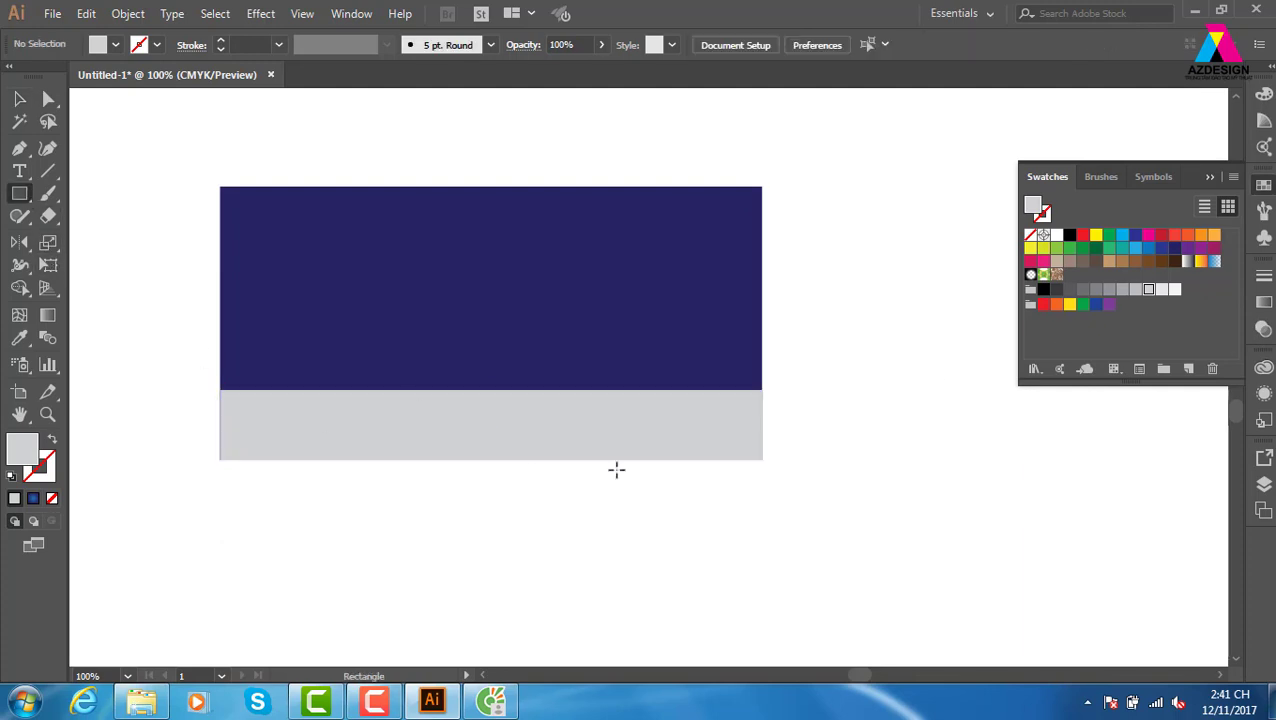
mouse_move(612, 343)
mouse_down()
mouse_move(694, 428)
mouse_move(644, 423)
mouse_up()
- Move the square up and bloat it 68% into a four-lobed flower
key(v)
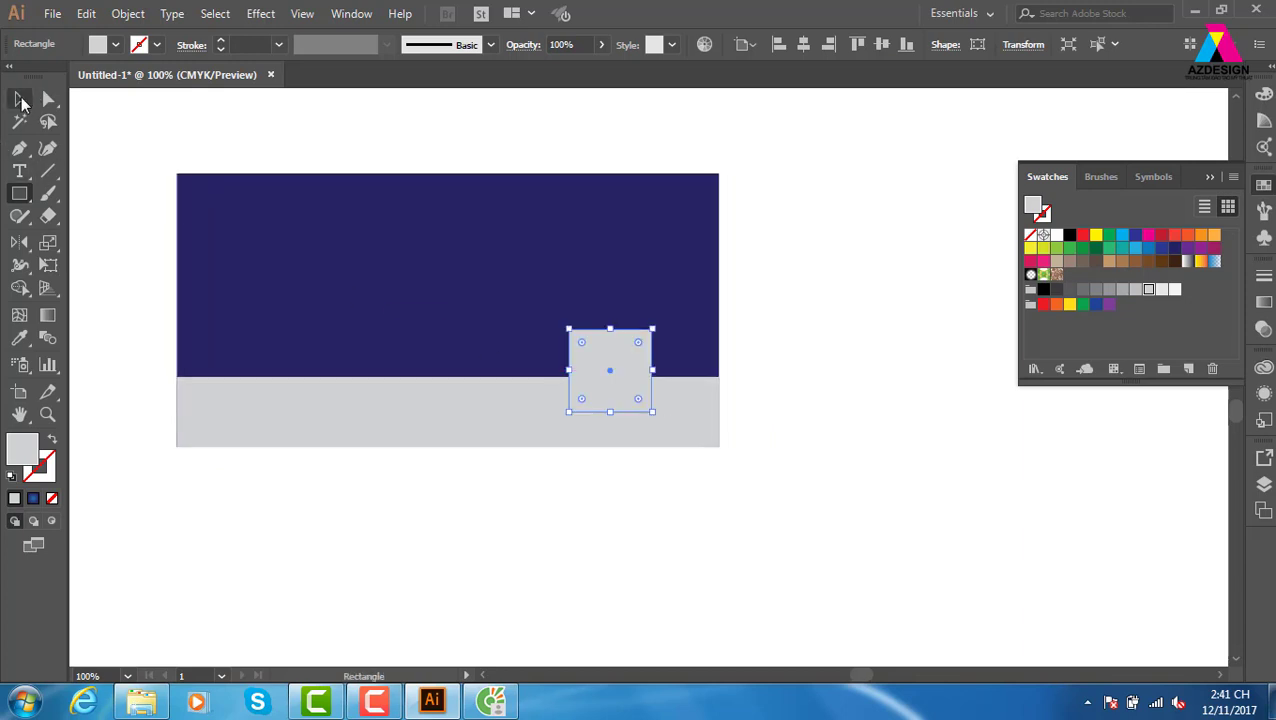
mouse_move(612, 379)
mouse_down()
mouse_move(568, 284)
mouse_move(584, 318)
mouse_up()
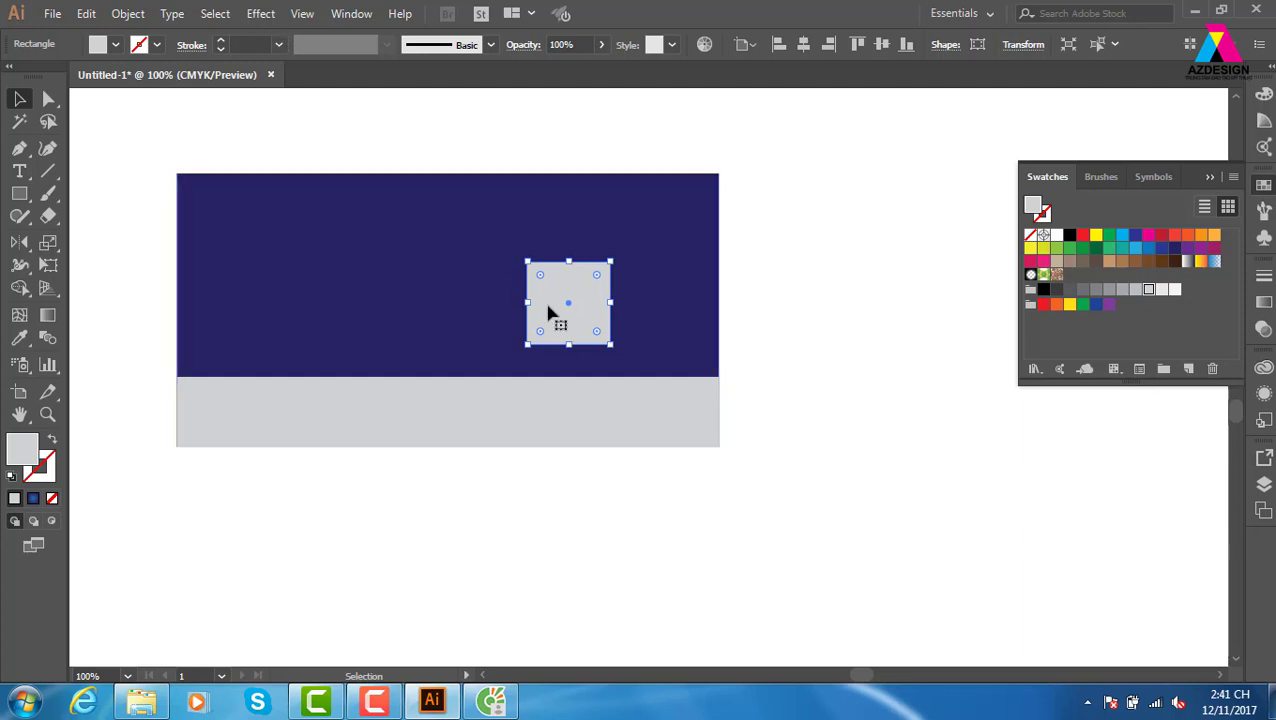
click(263, 16)
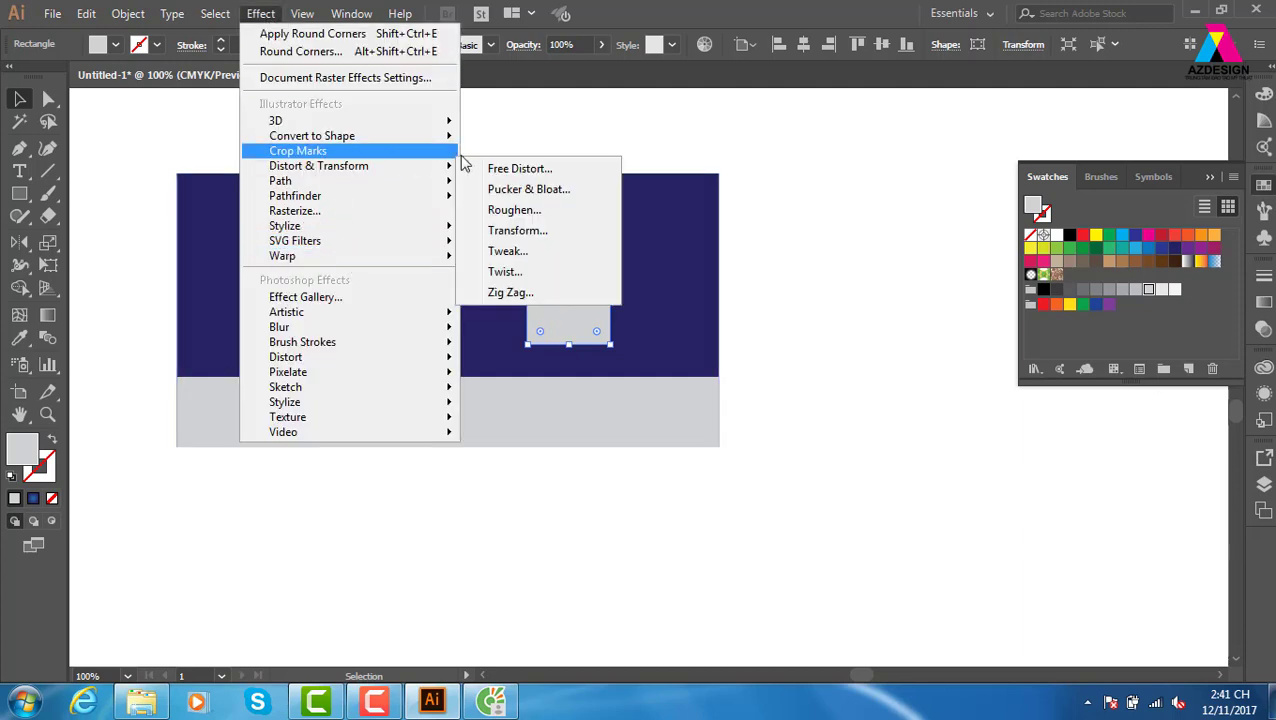
mouse_move(318, 166)
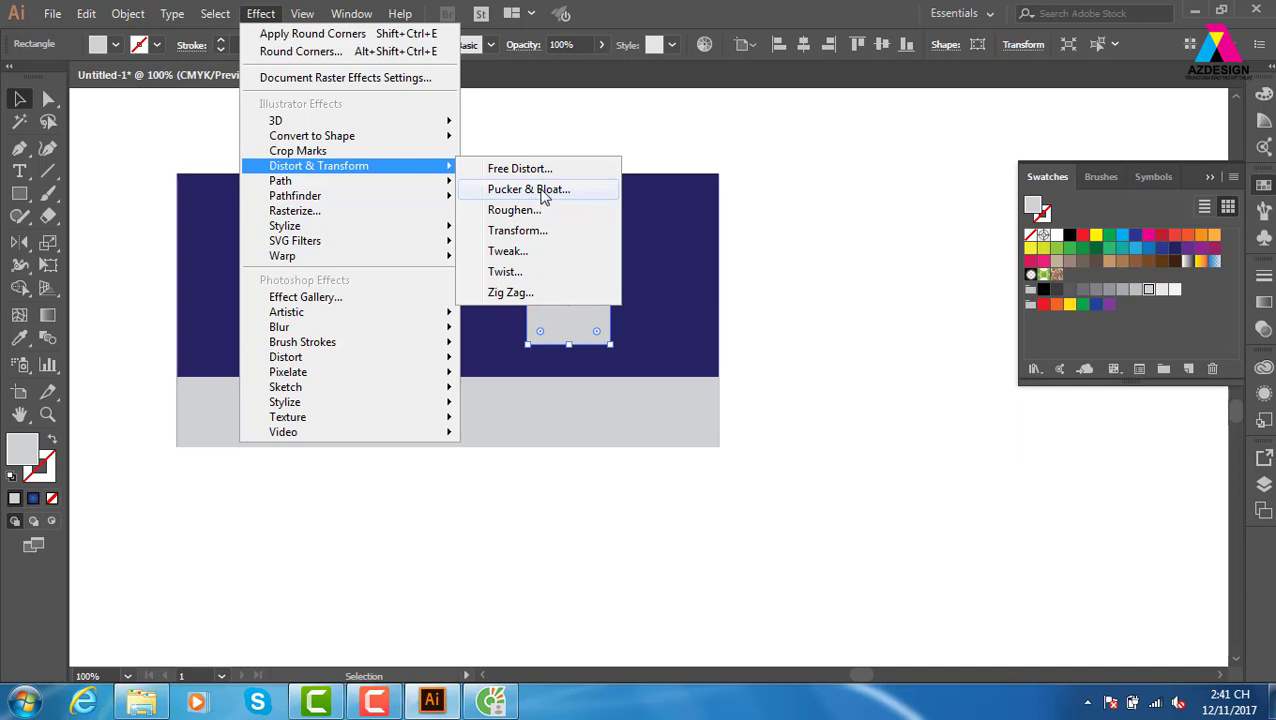
click(543, 190)
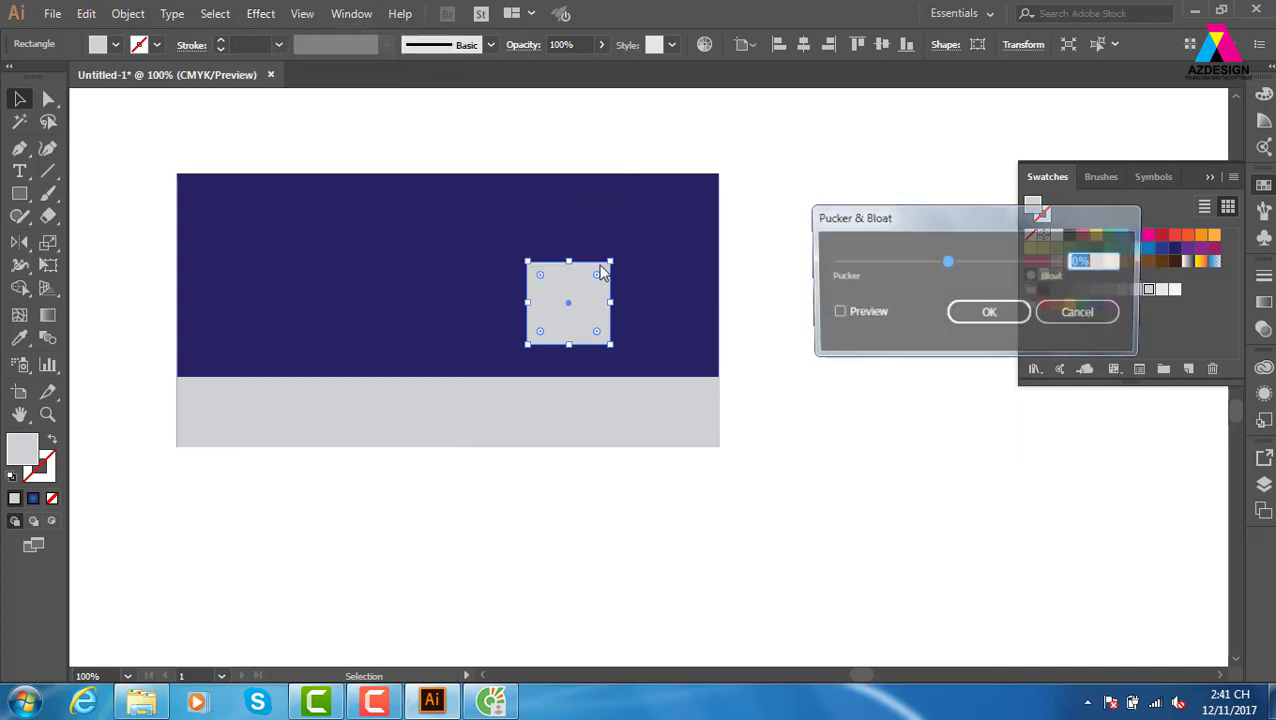
click(958, 264)
drag(972, 270, 990, 274)
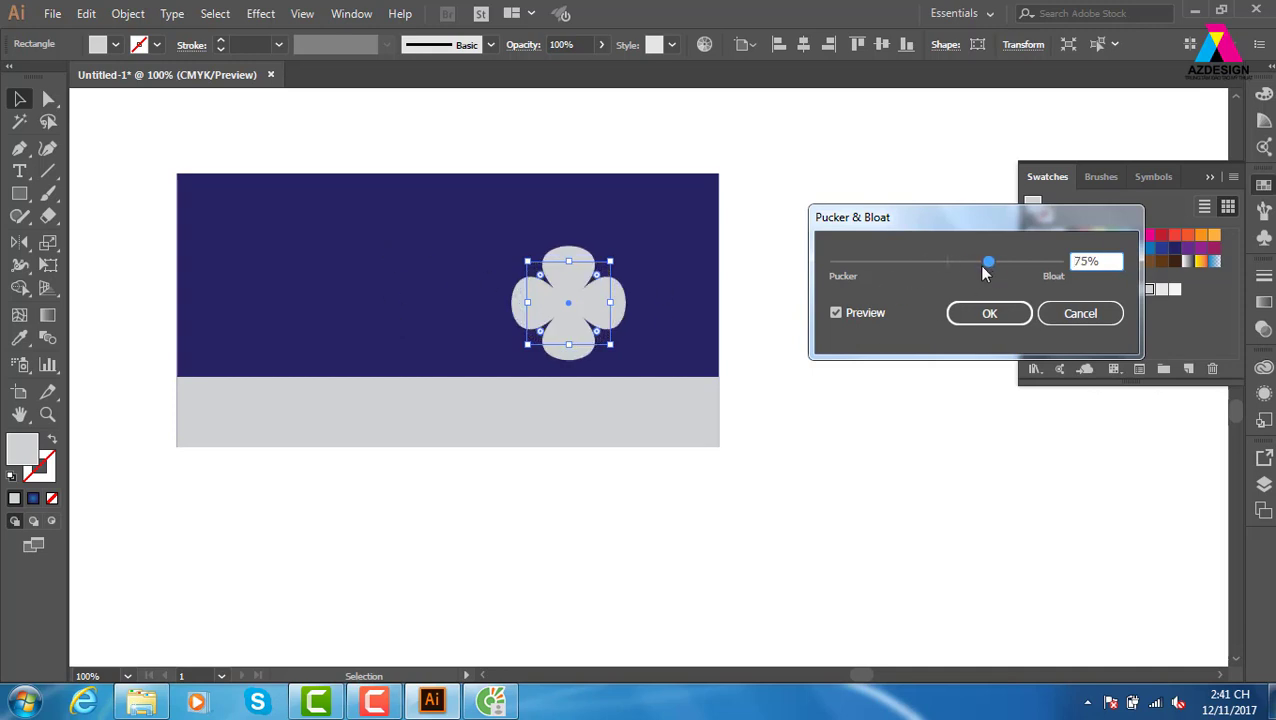
drag(985, 267, 978, 284)
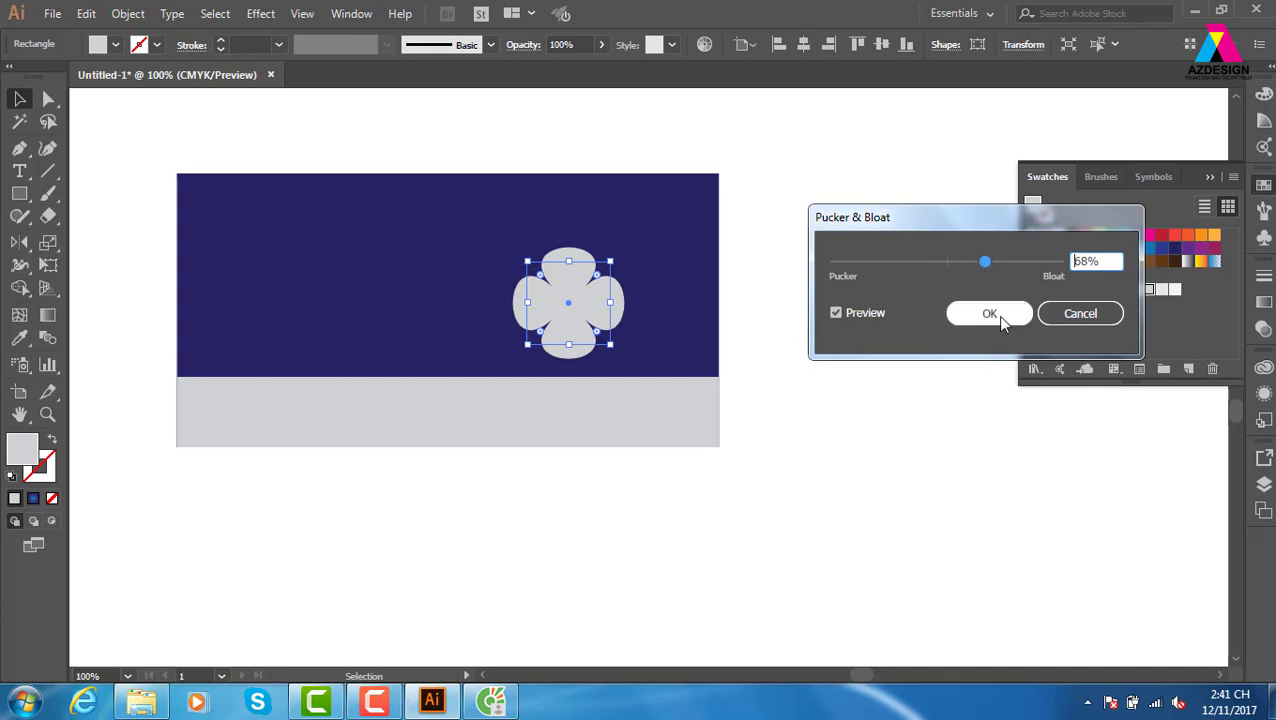
click(995, 315)
- Set the flower onto the top edge of the grey band
click(843, 367)
mouse_move(597, 311)
mouse_down()
mouse_move(614, 381)
mouse_move(590, 364)
mouse_up()
click(829, 382)
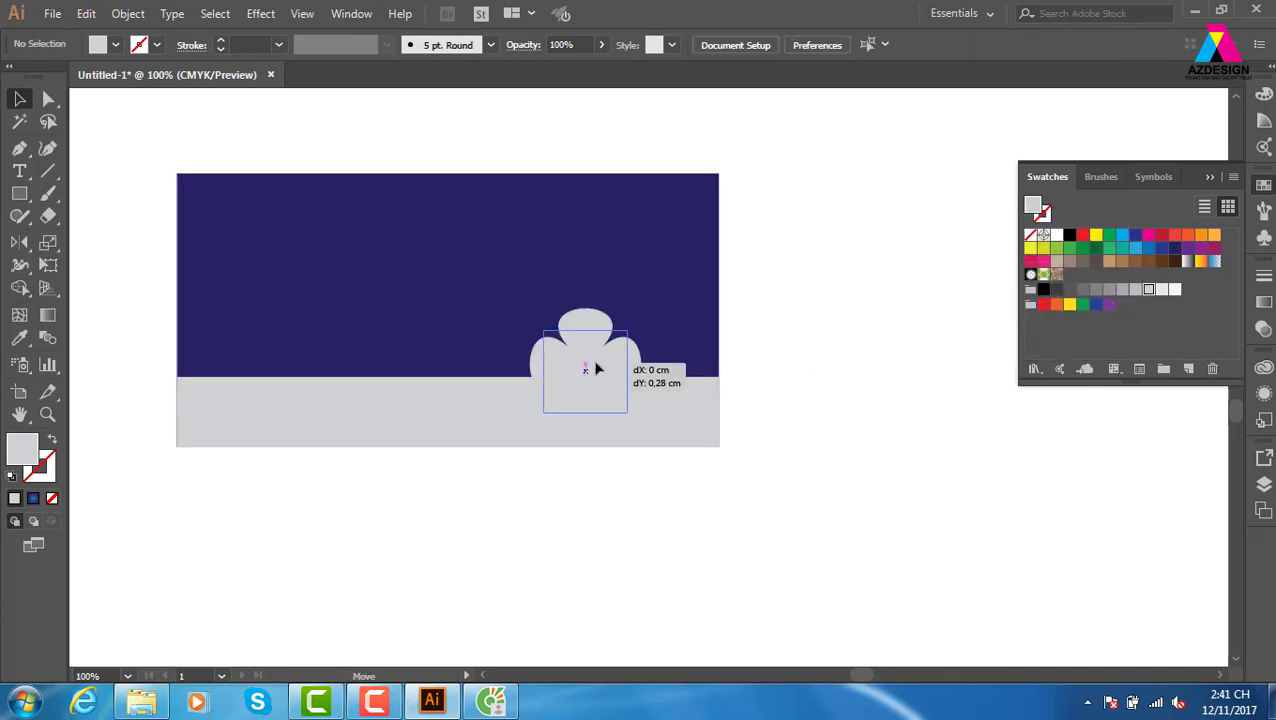
- Zoom in on the flower and grey band, then select the flower
click(835, 424)
drag(705, 391, 658, 369)
key(z)
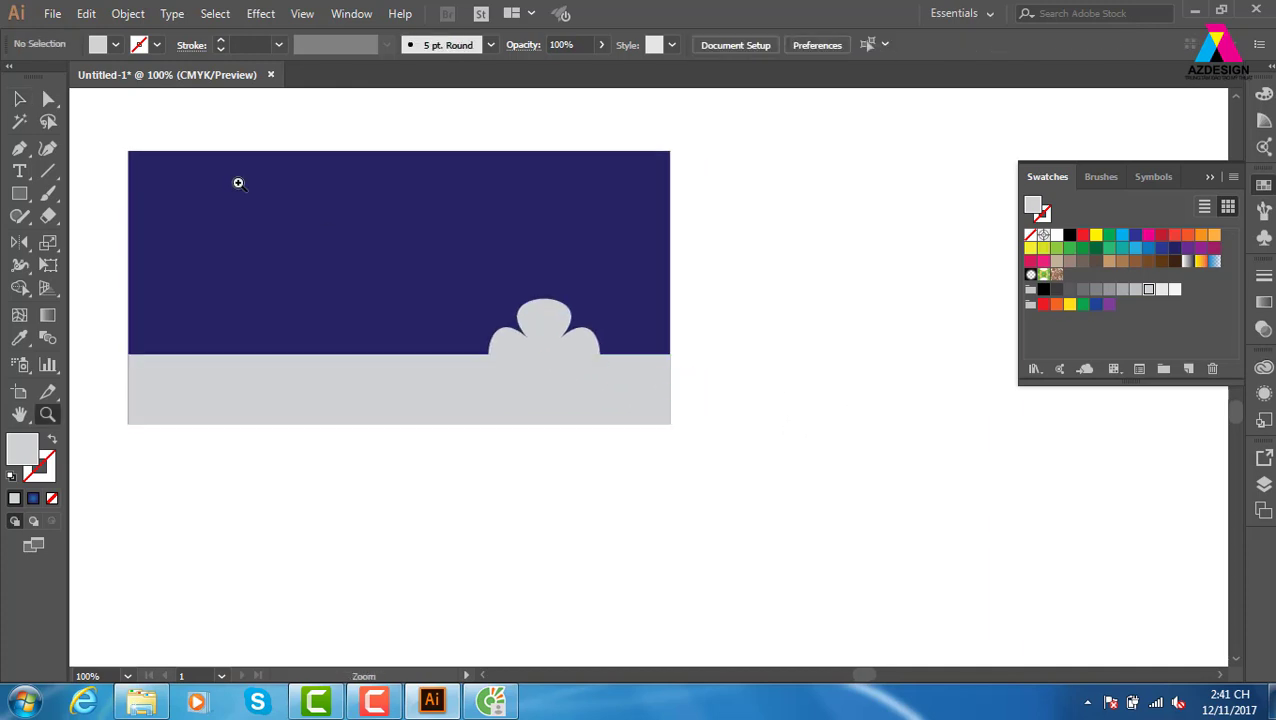
drag(282, 214, 800, 510)
click(22, 99)
click(705, 352)
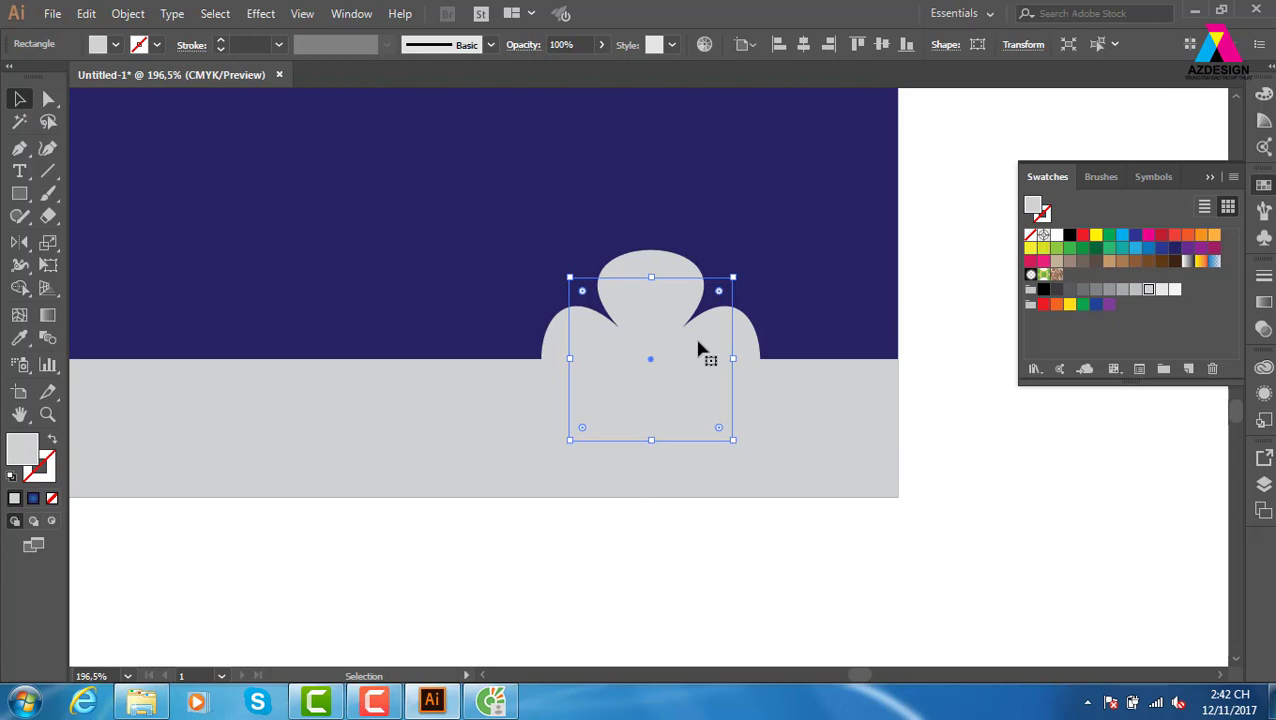
- Resize the flower around its centre and set it to 50% opacity
key(a)
key(v)
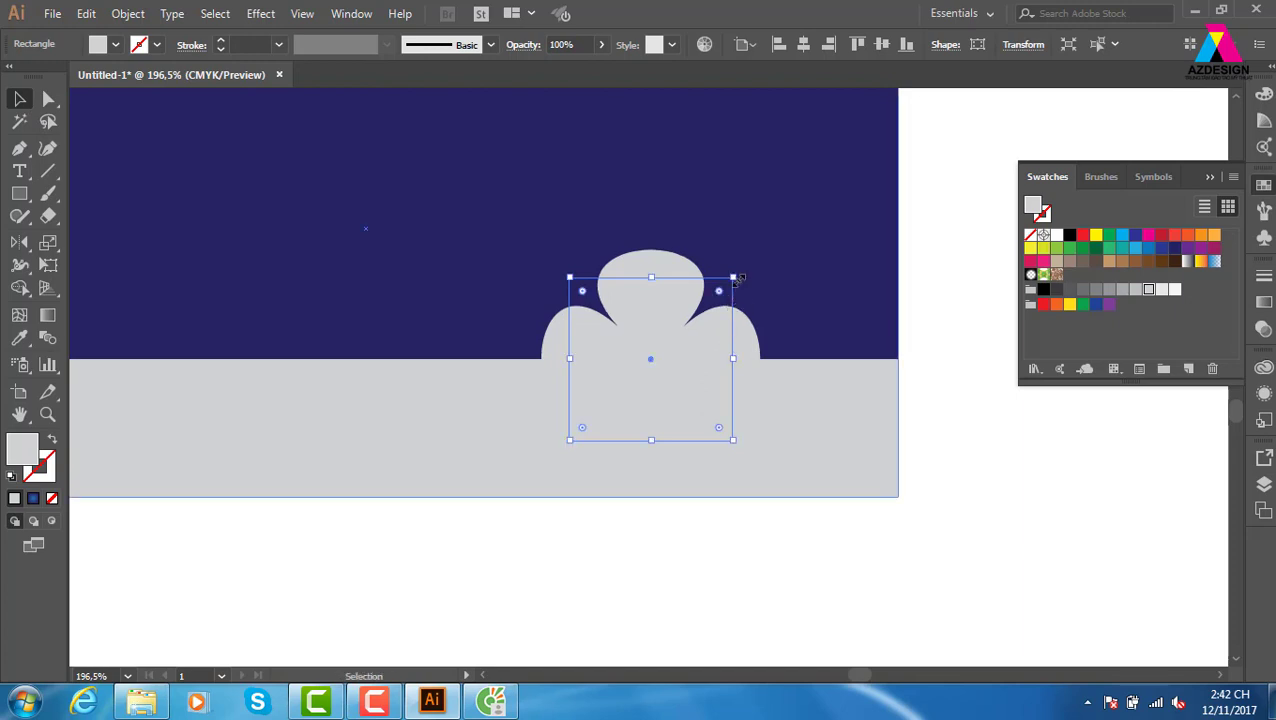
drag(732, 279, 756, 270)
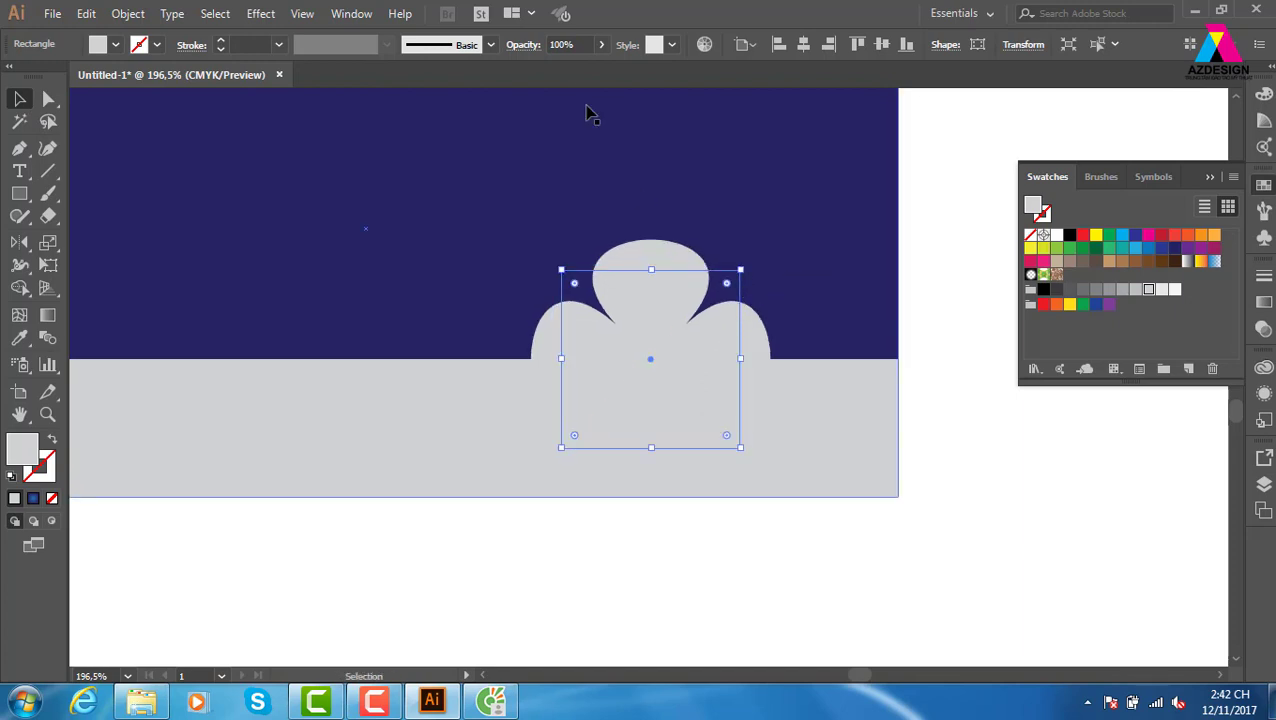
click(583, 40)
text(50)
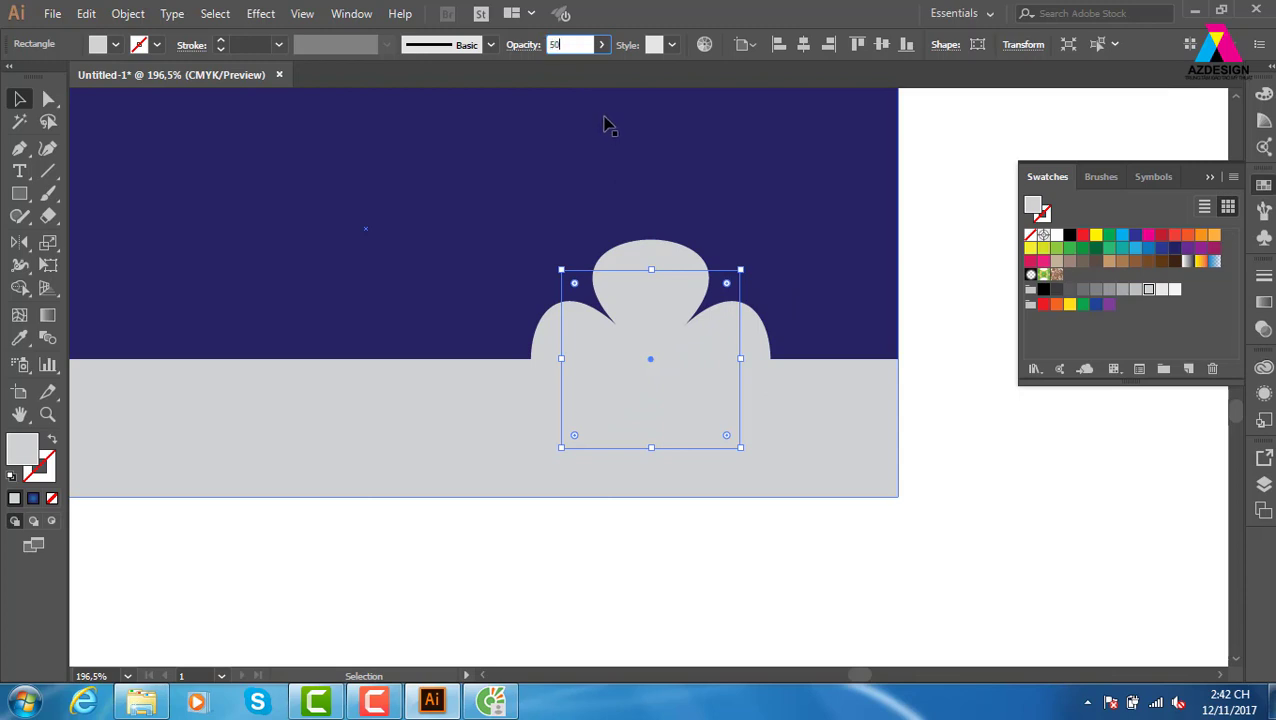
key(Return)
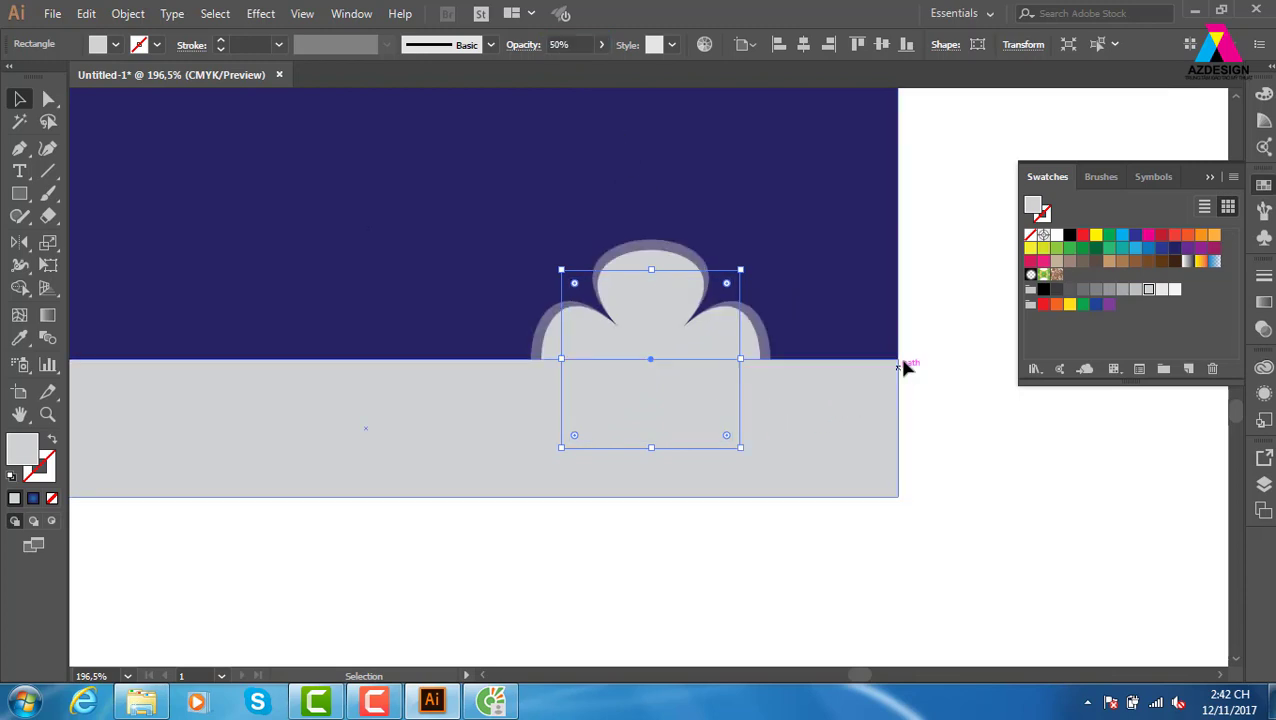
- Reselect the cloud shape and try sending it to the back, then undo
click(959, 433)
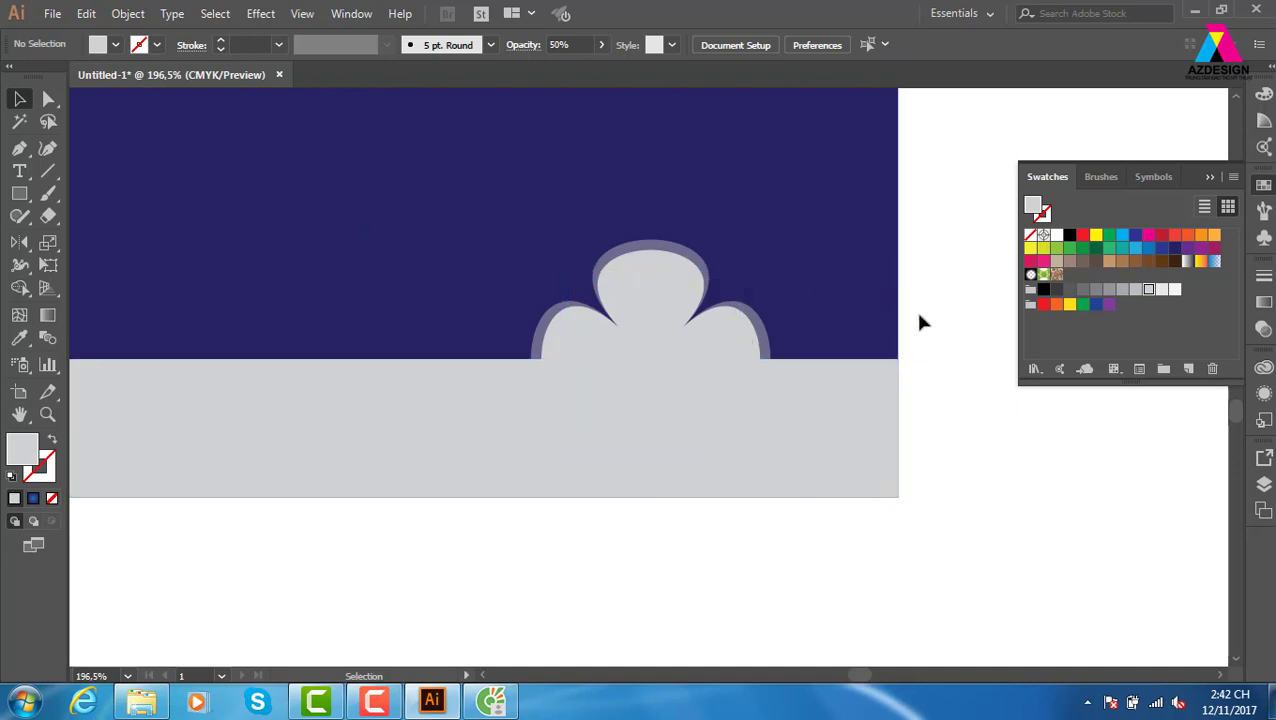
click(746, 346)
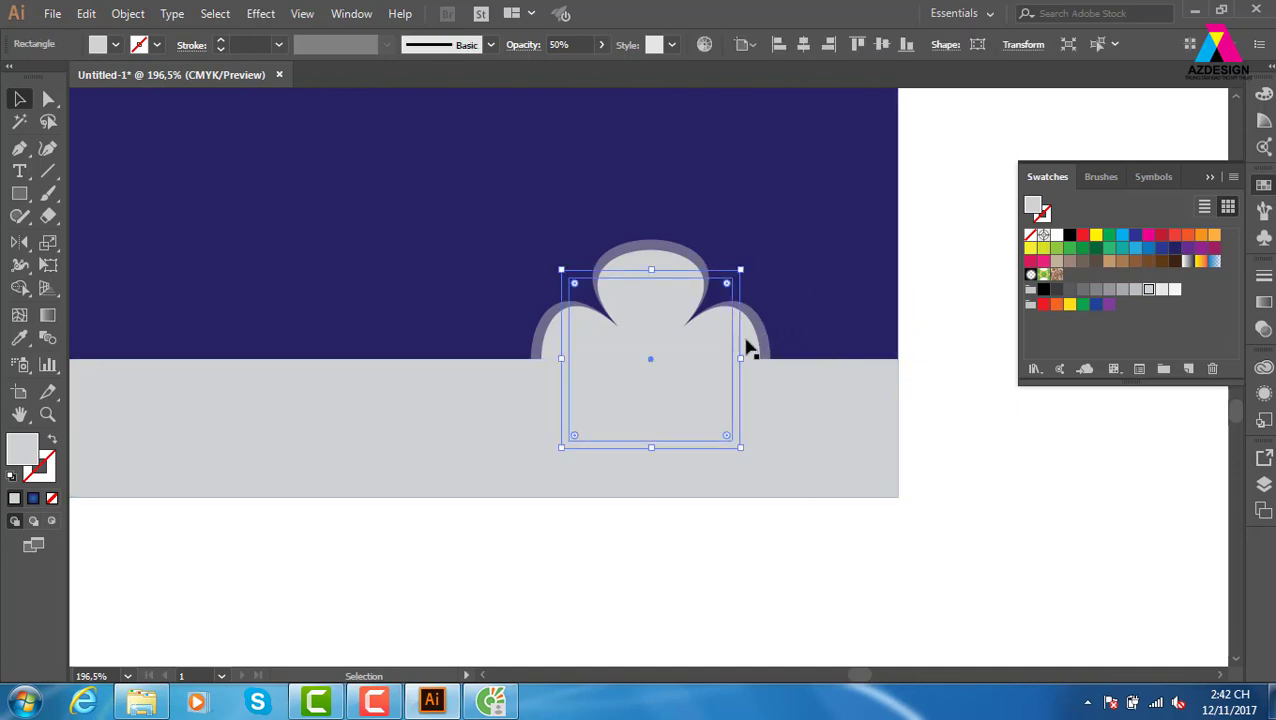
key(ctrl+shift+bracketleft)
key(a)
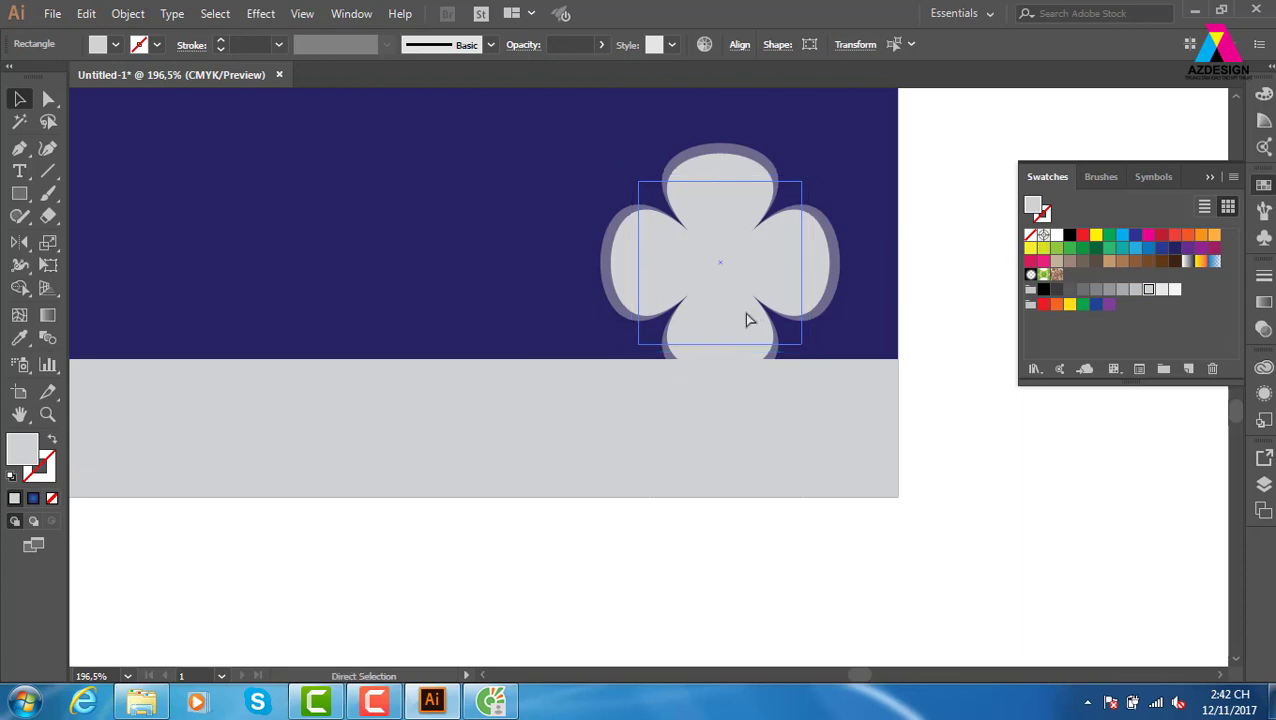
key(ctrl+z)
- Copy the cloud to the left, shrink it, and place a small copy on the right
key(v)
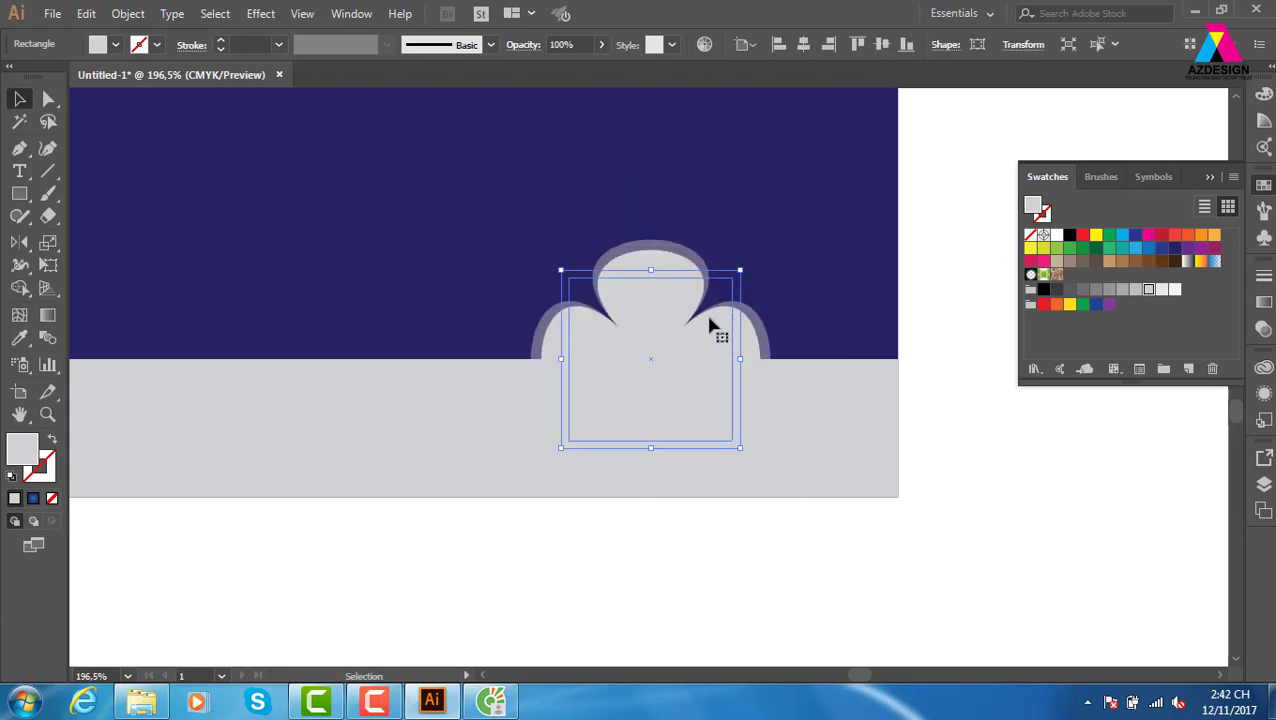
drag(711, 326, 497, 330)
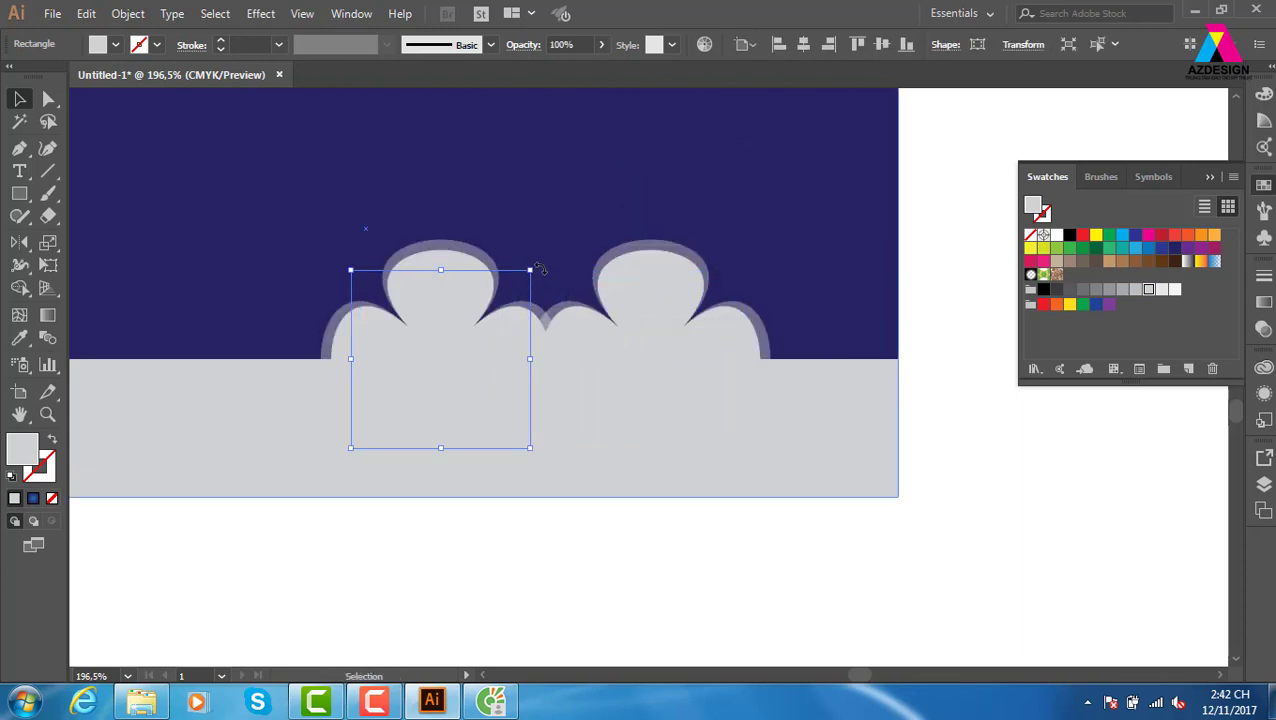
mouse_move(527, 271)
mouse_down()
mouse_move(497, 278)
mouse_move(492, 308)
mouse_up()
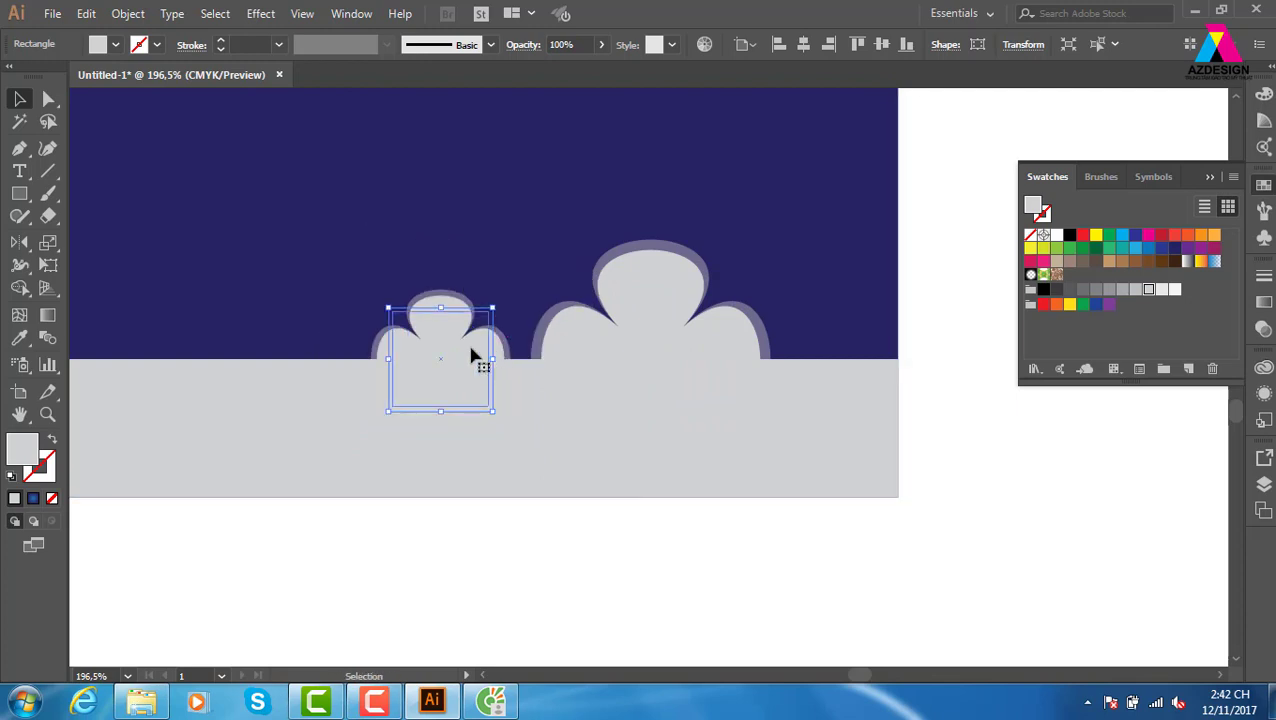
mouse_move(476, 356)
mouse_down()
mouse_move(772, 382)
mouse_move(832, 381)
mouse_move(860, 362)
mouse_up()
click(930, 420)
click(1016, 457)
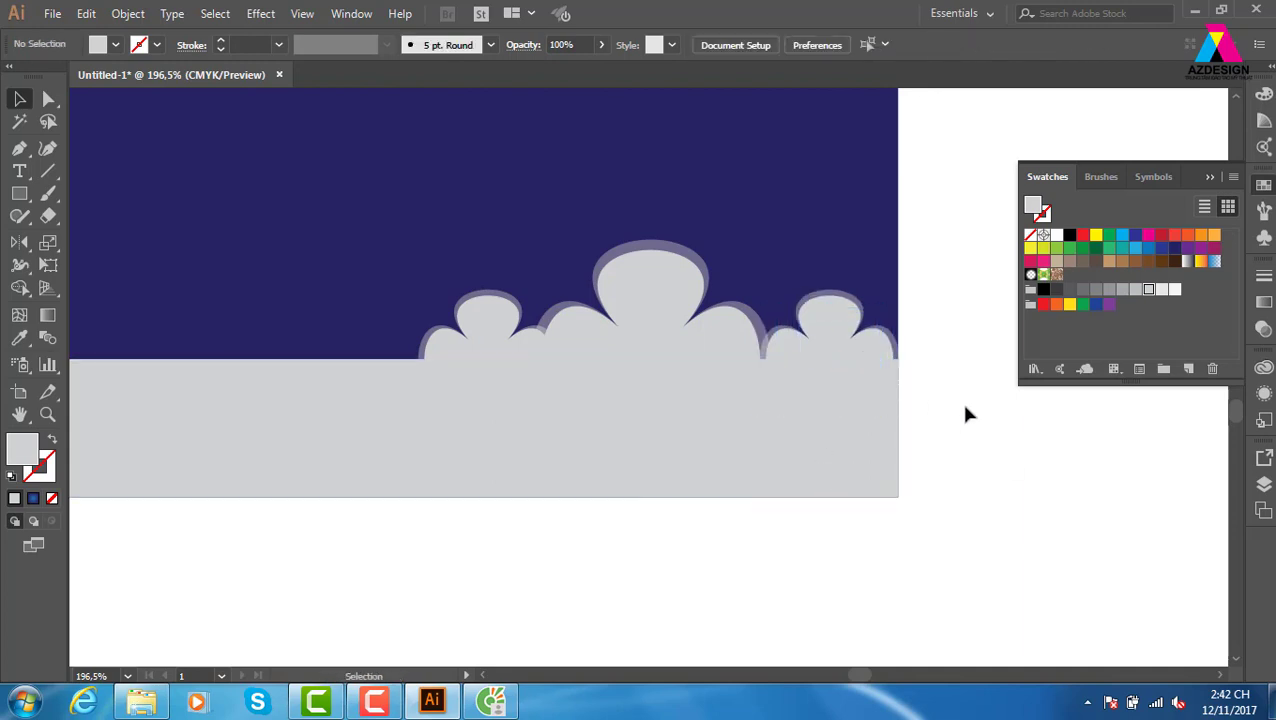
- Try selecting the three clouds together, then deselect them
click(839, 350)
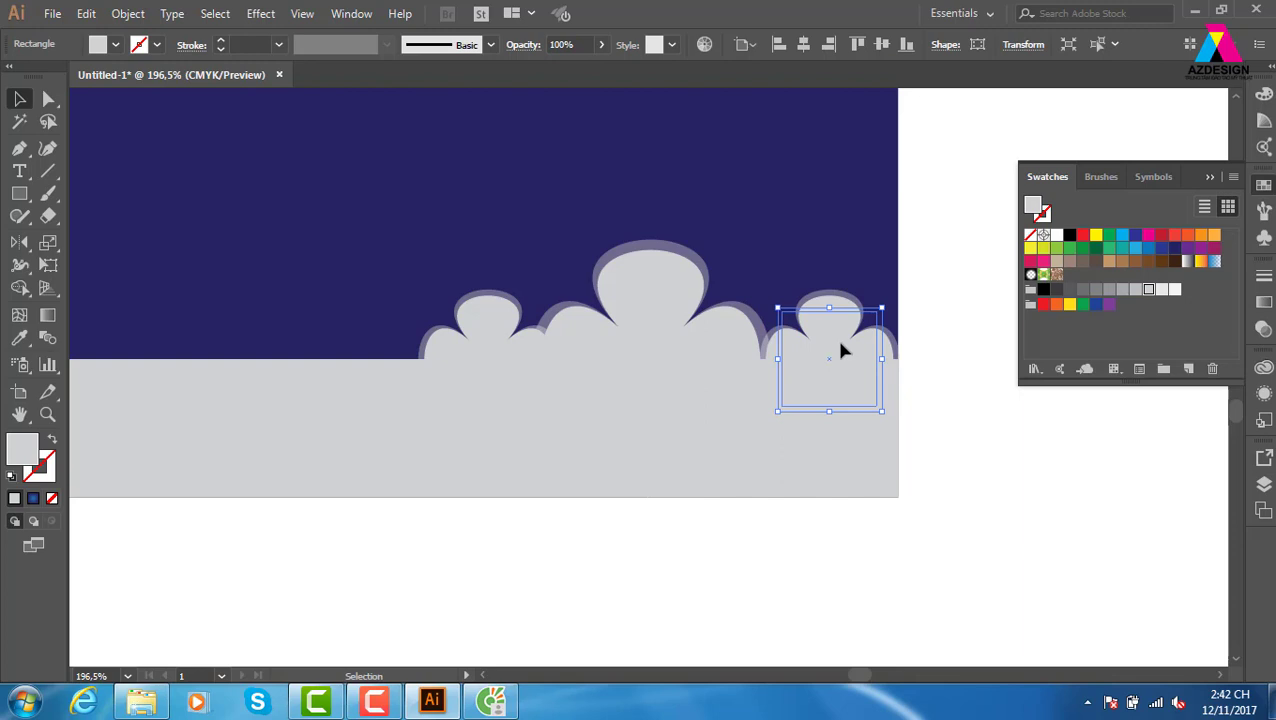
shift+click(668, 295)
shift+click(520, 360)
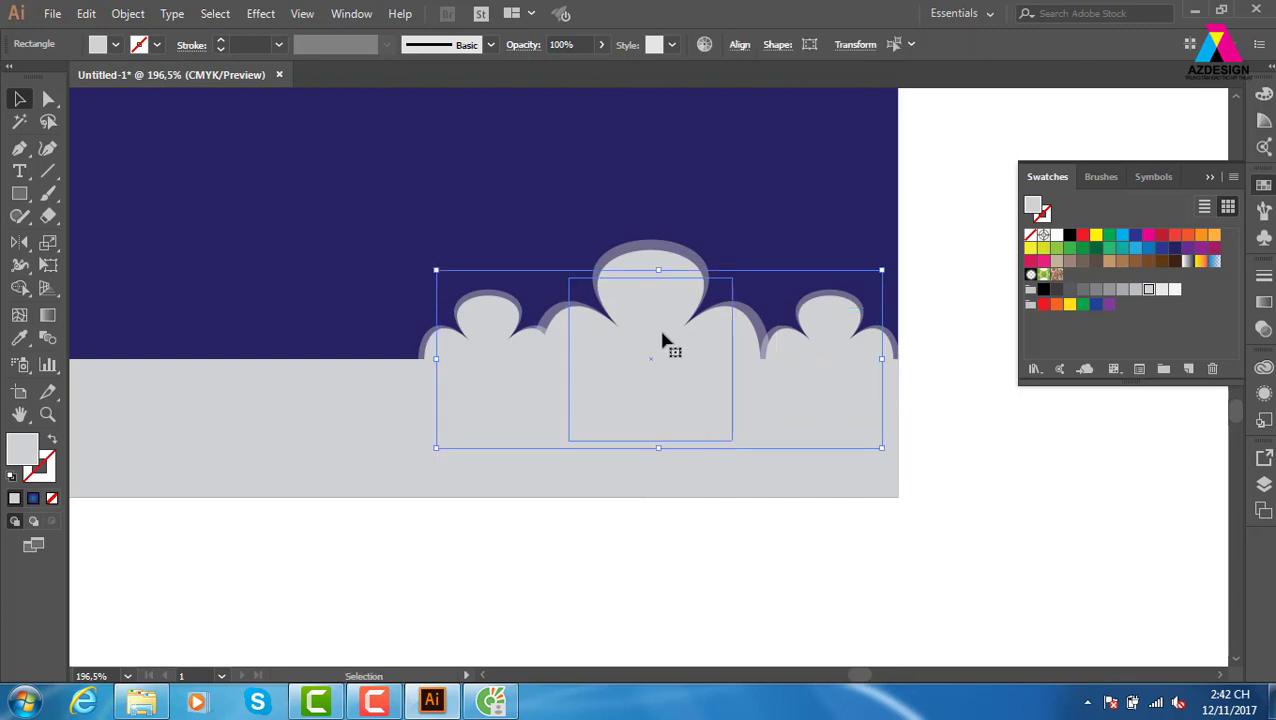
click(496, 310)
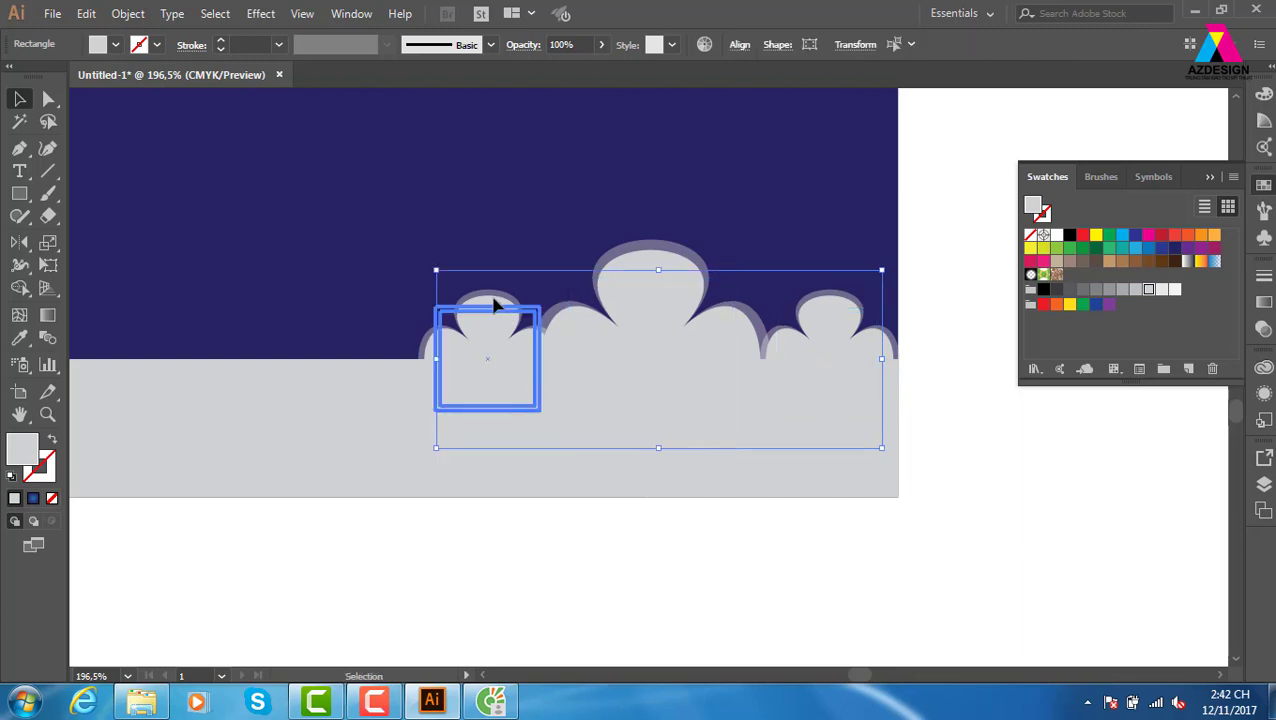
shift+click(673, 260)
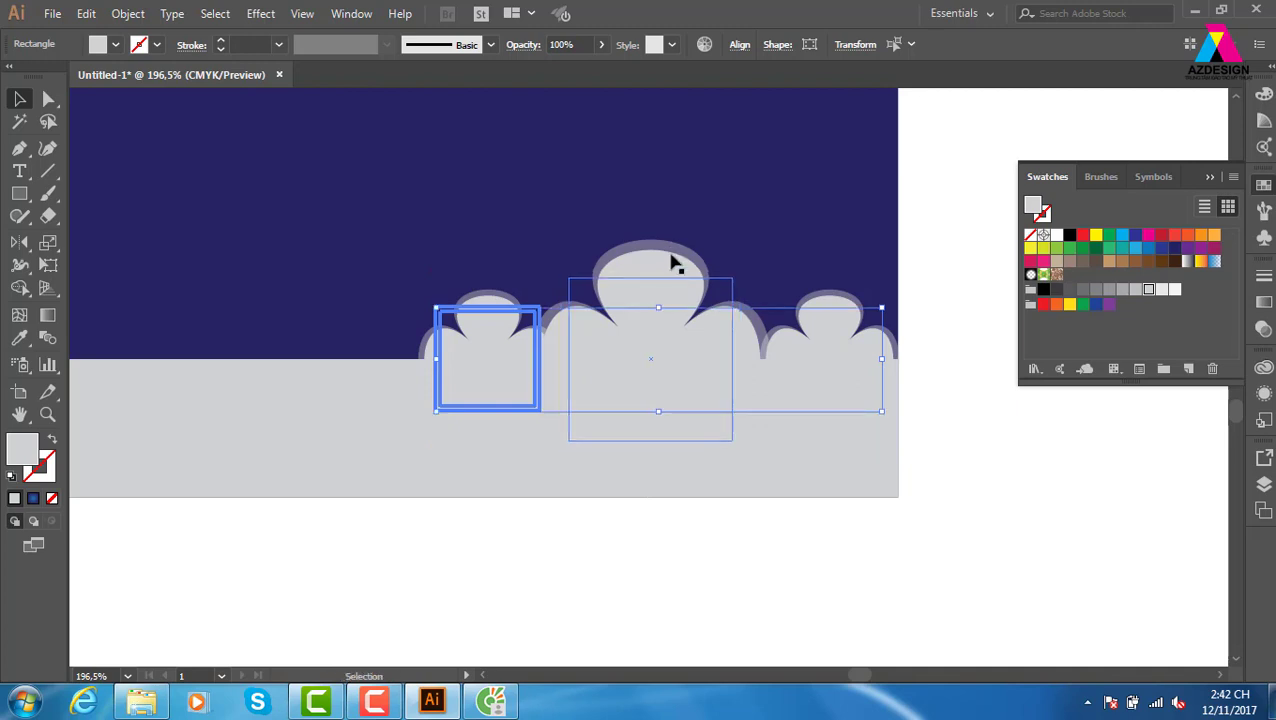
click(673, 260)
click(952, 221)
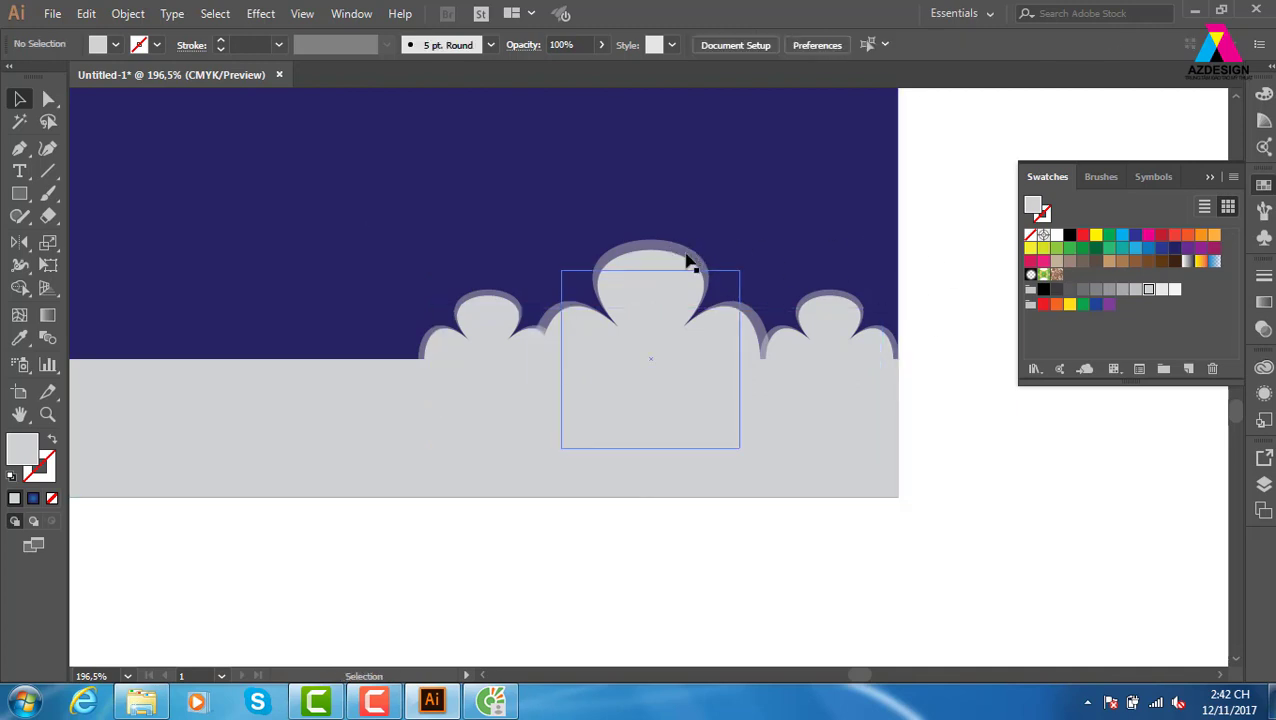
- Select all three clouds, scale them down together, and zoom out to the full banner
click(670, 280)
drag(670, 280, 693, 250)
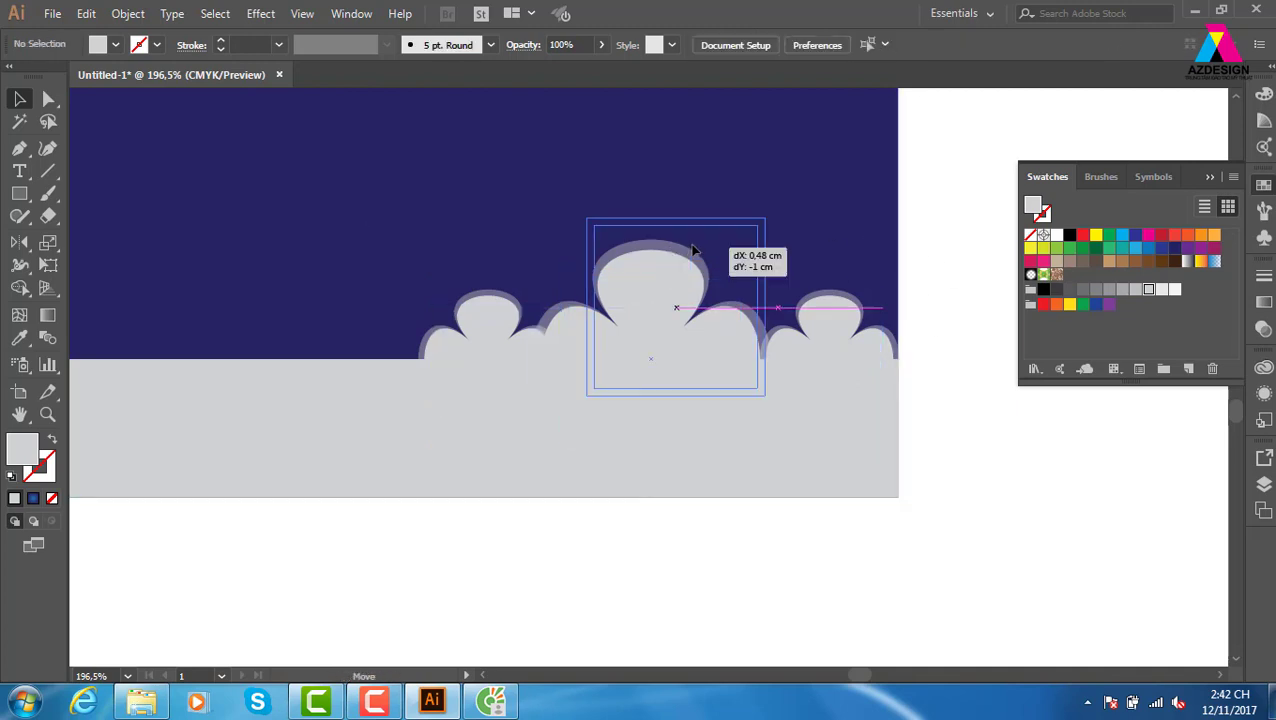
key(ctrl+z)
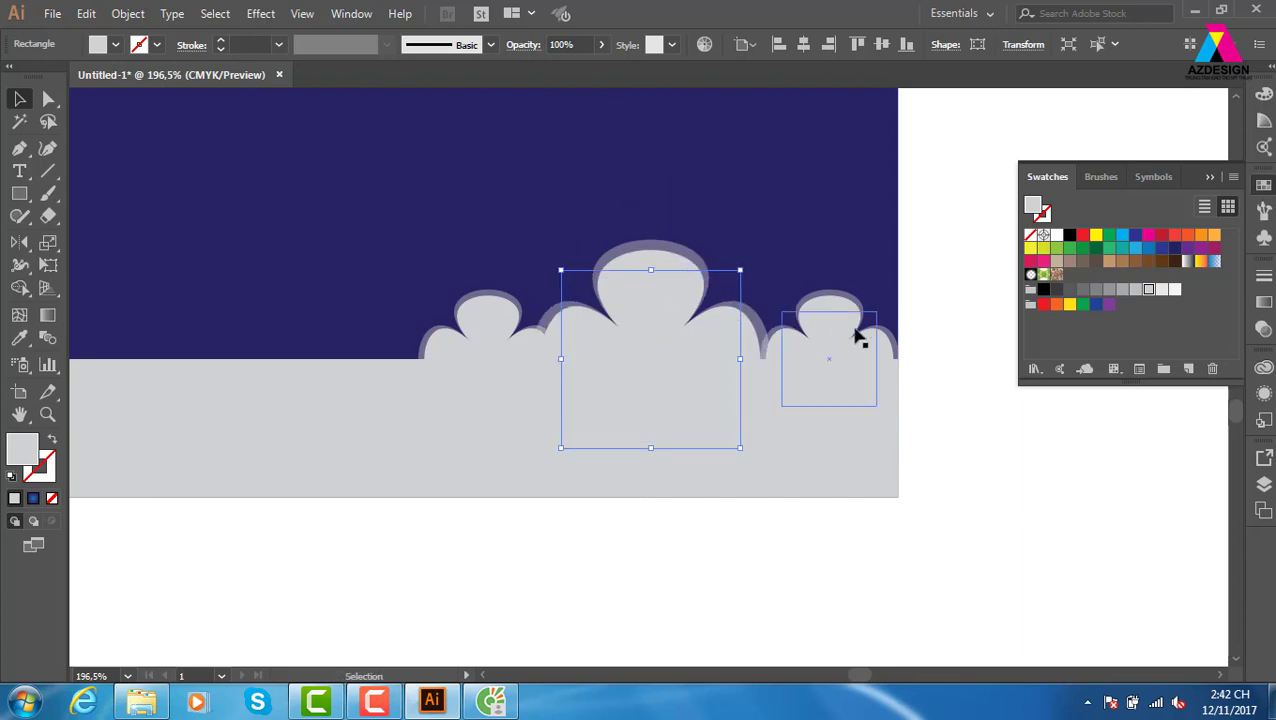
shift+click(860, 336)
shift+click(519, 354)
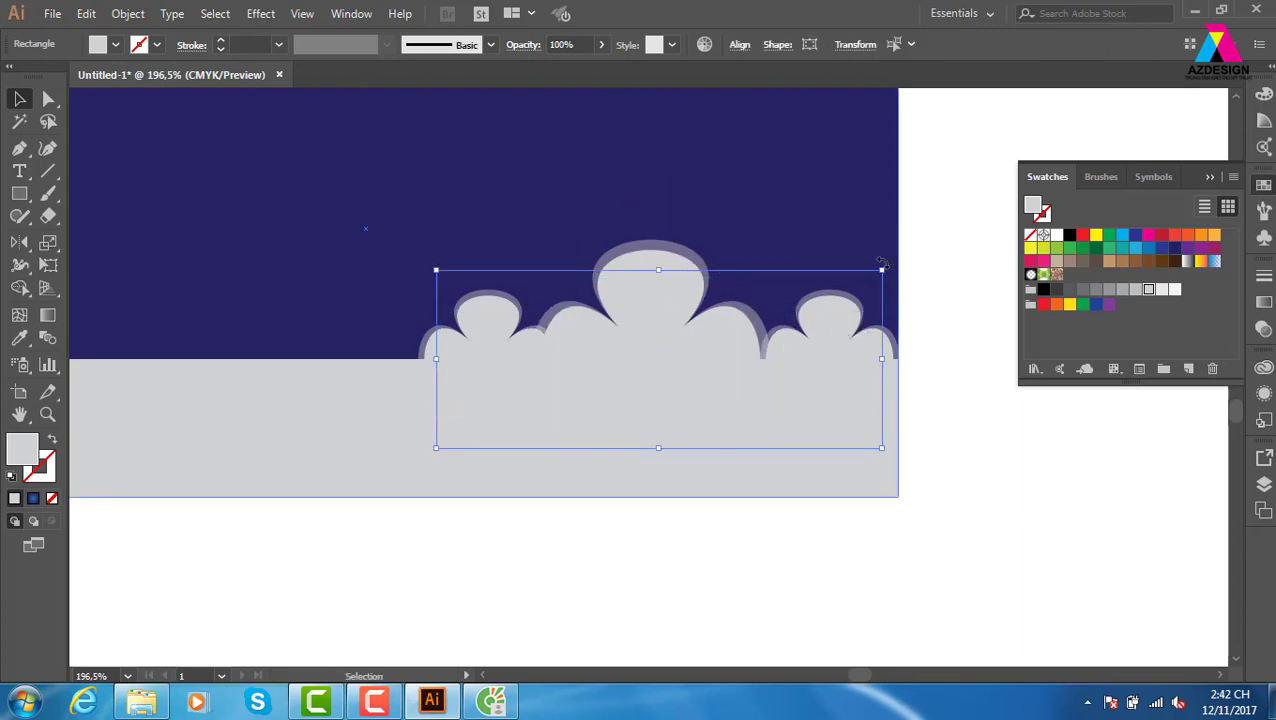
drag(883, 270, 755, 319)
mouse_move(755, 383)
mouse_down()
mouse_move(763, 362)
mouse_move(733, 378)
mouse_move(713, 368)
mouse_up()
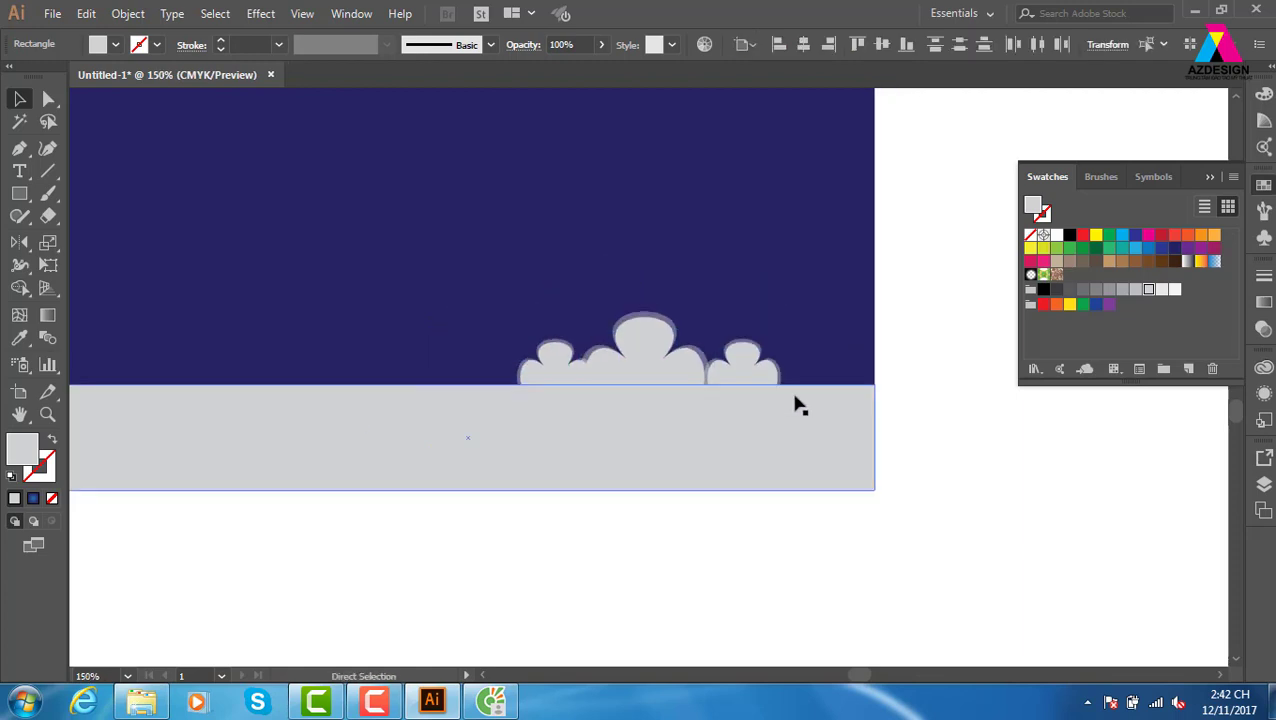
key(ctrl+1)
click(926, 480)
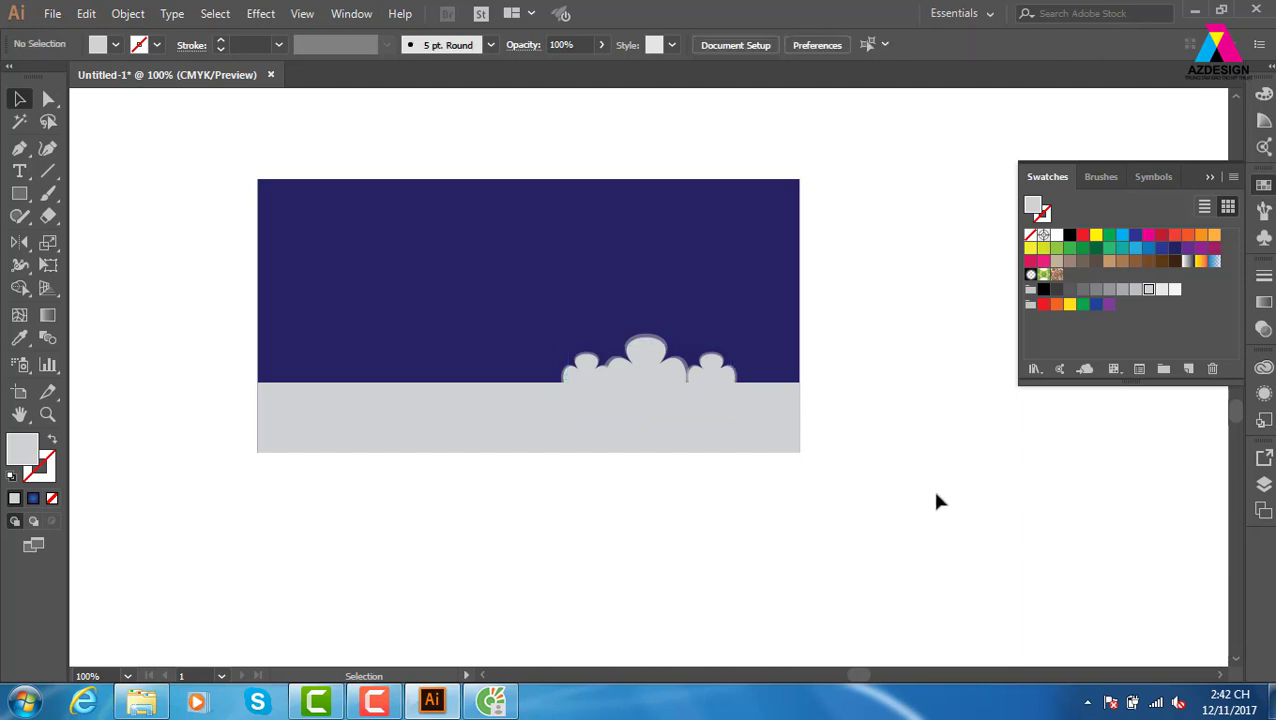
- Add an anchor point on the grey ground's top edge and curve it into a wave
click(512, 418)
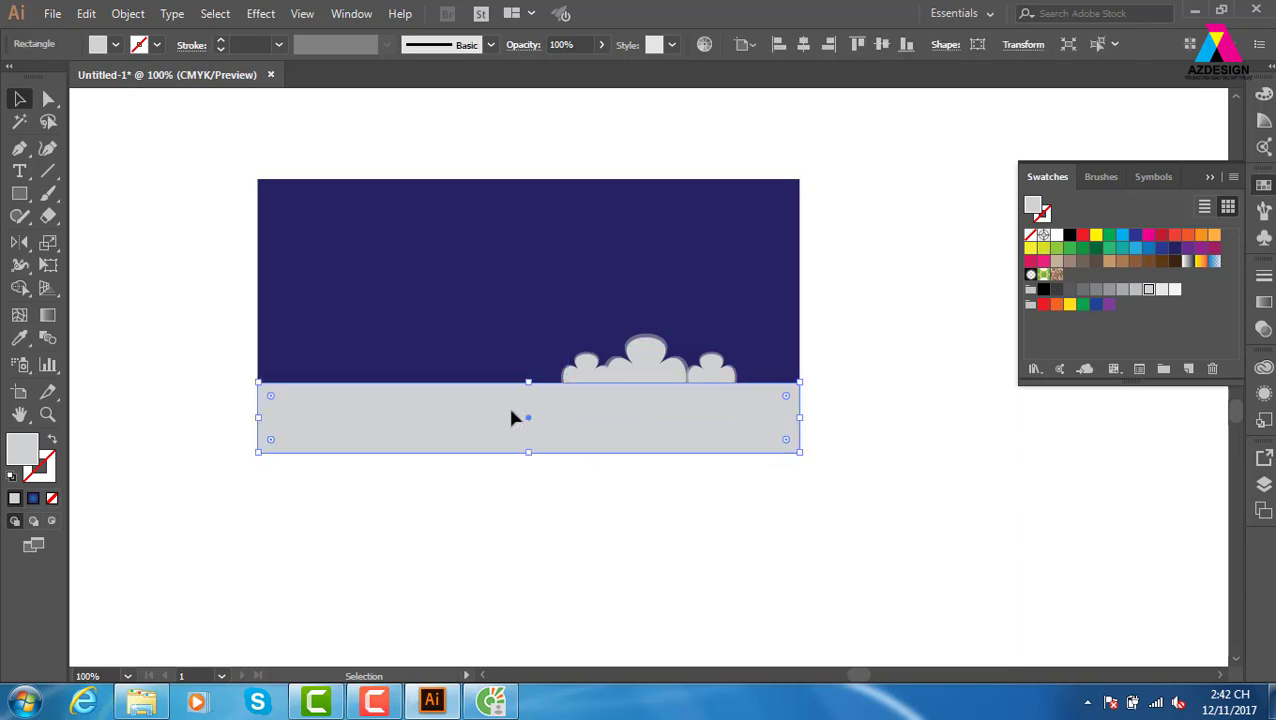
key(plus)
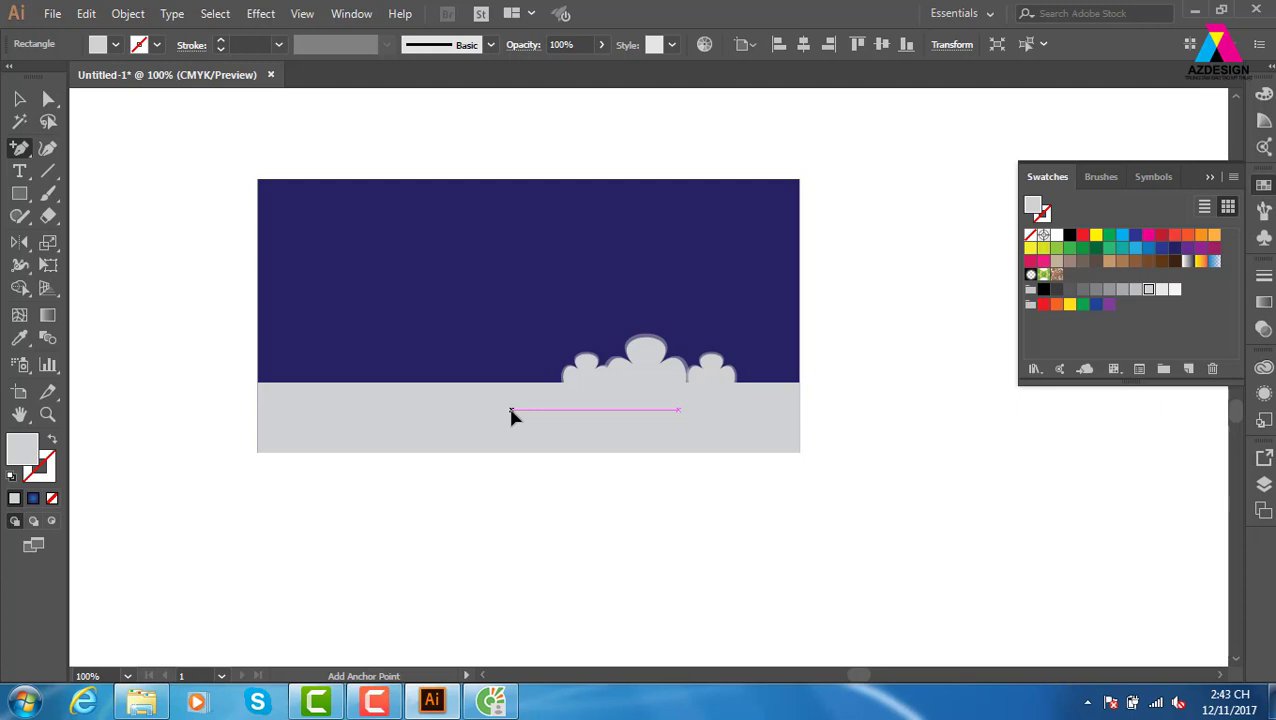
click(502, 384)
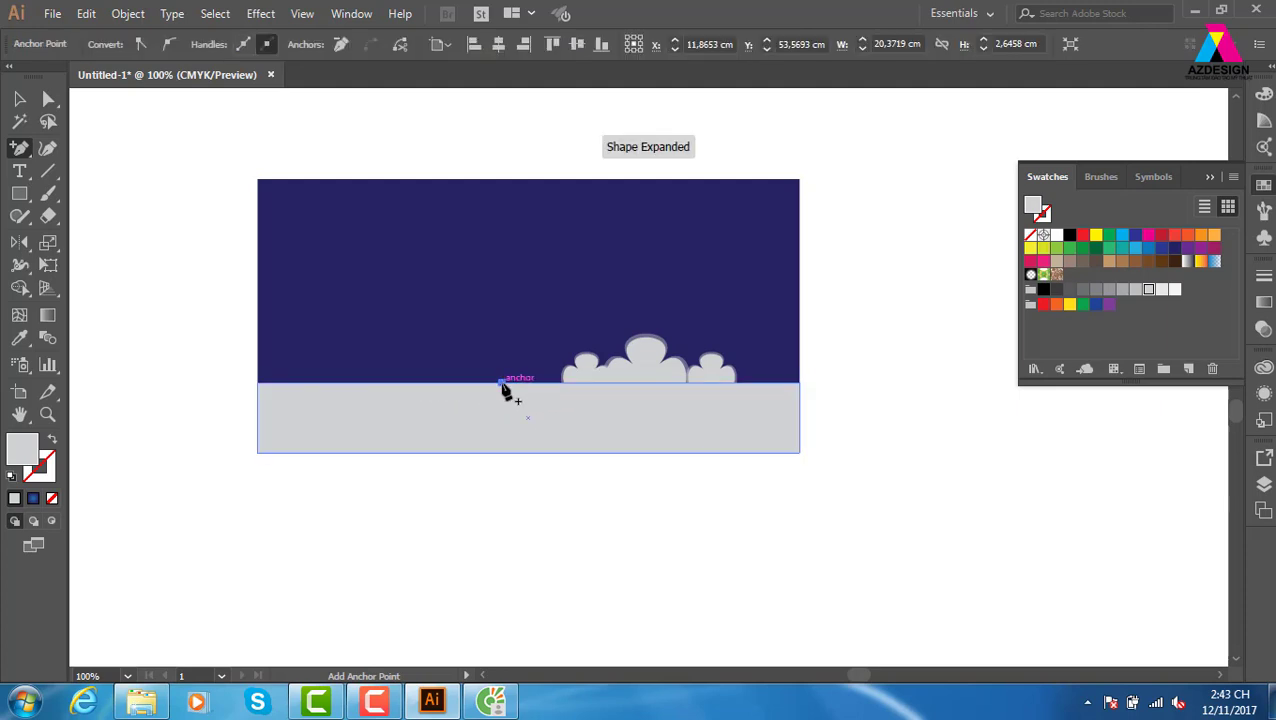
key(v)
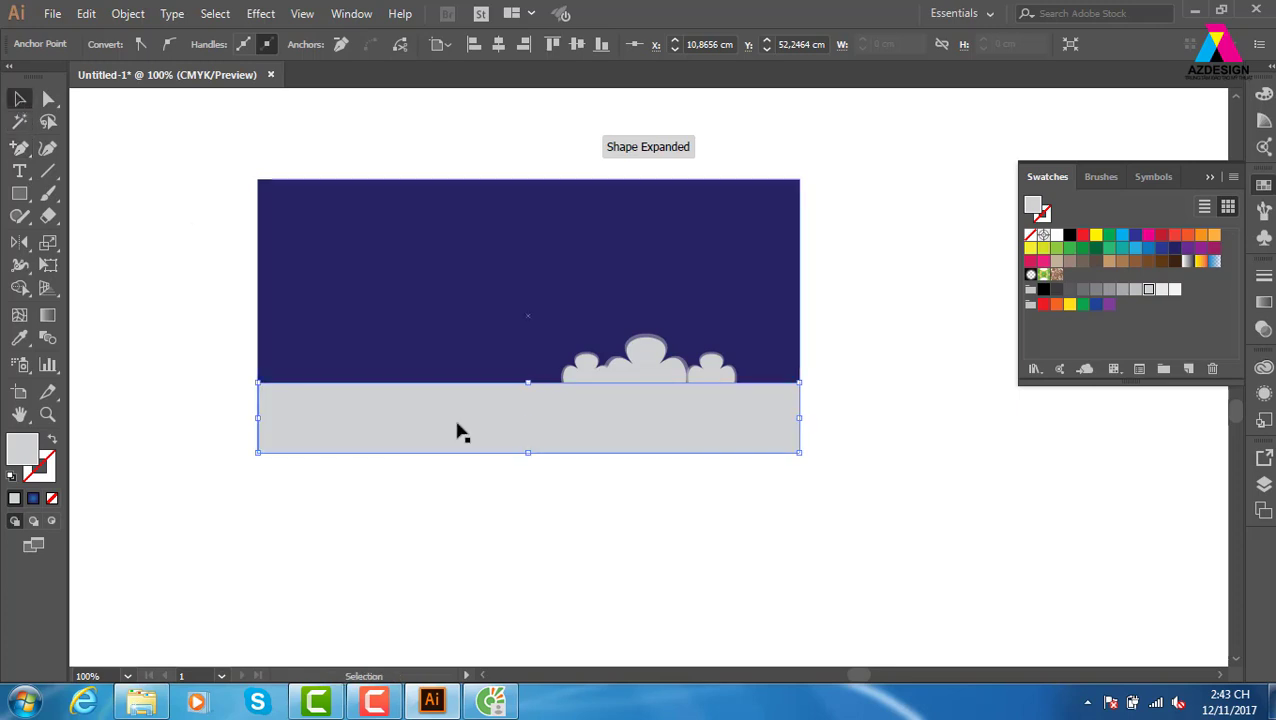
click(447, 412)
key(p)
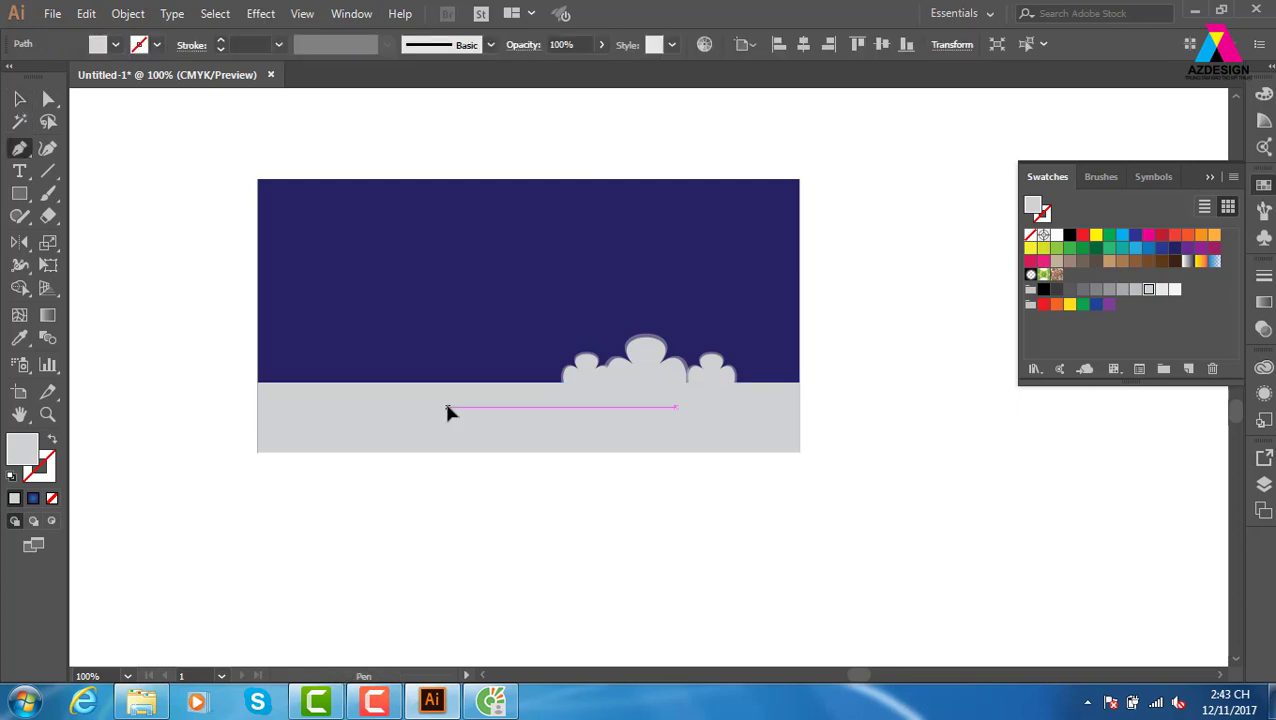
click(528, 421)
key(ctrl+z)
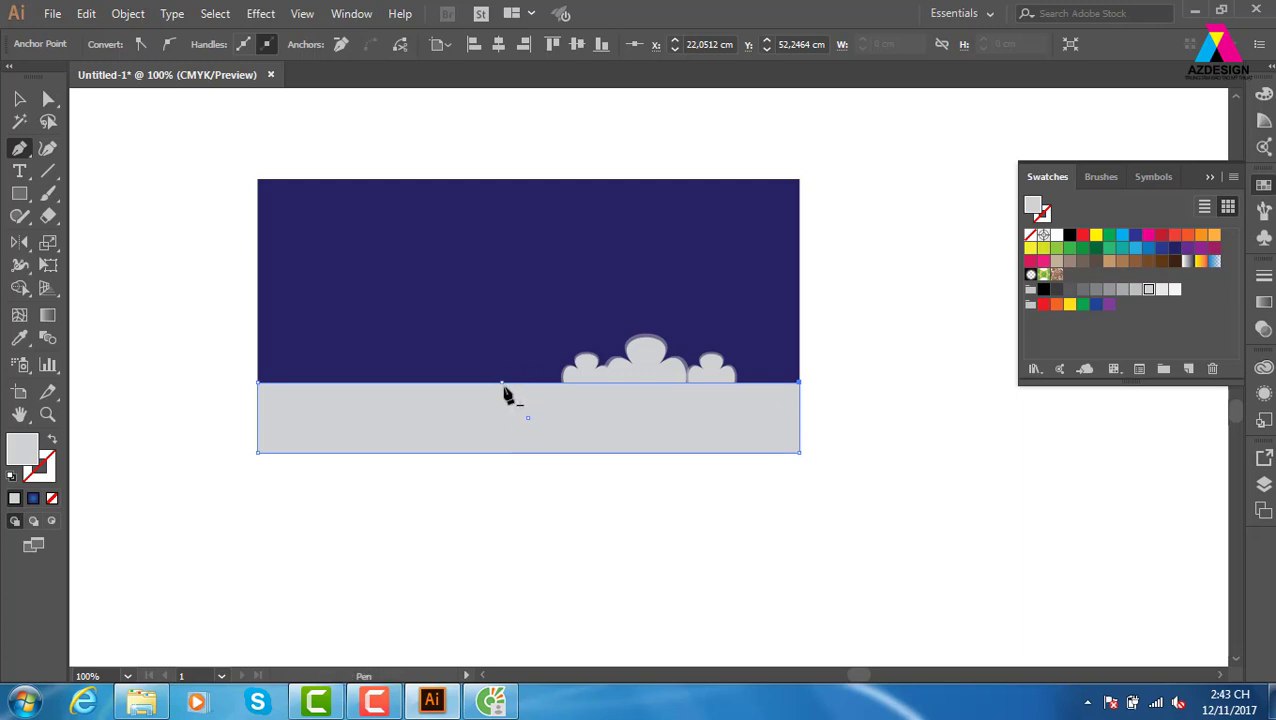
key(shift+c)
drag(503, 383, 677, 453)
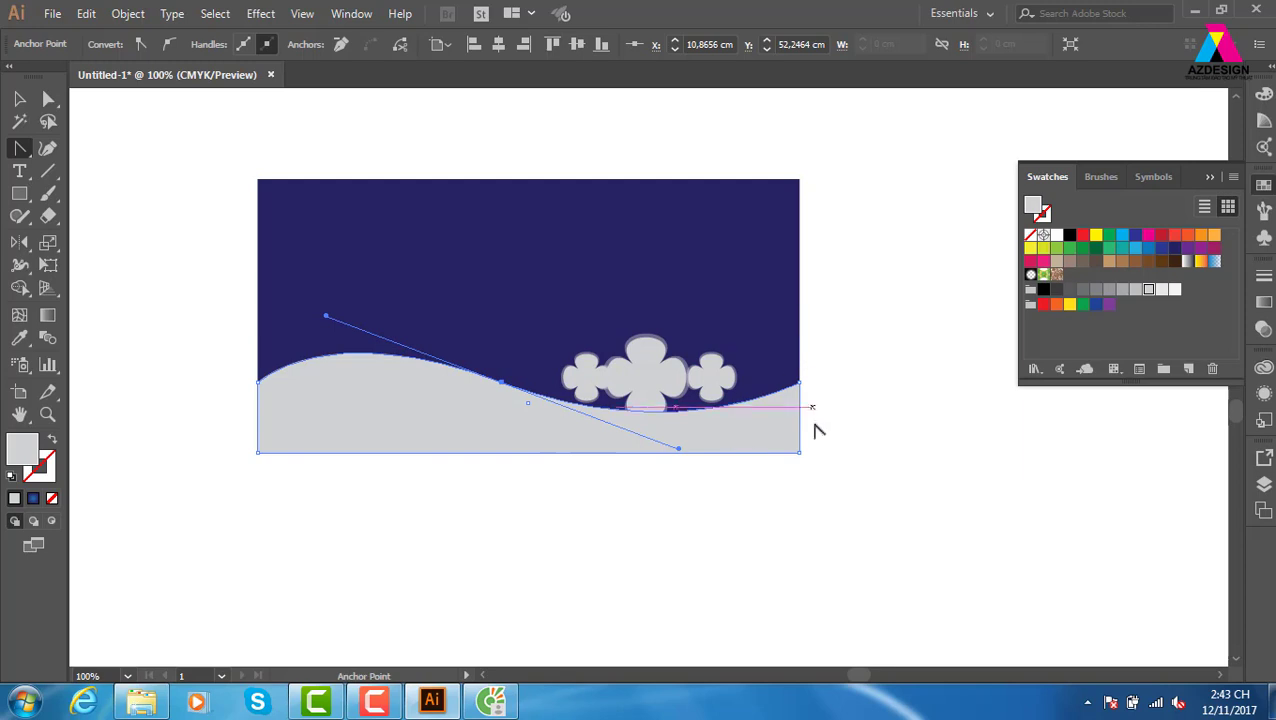
- Select the three clouds and lower them into the wave's dip
click(19, 98)
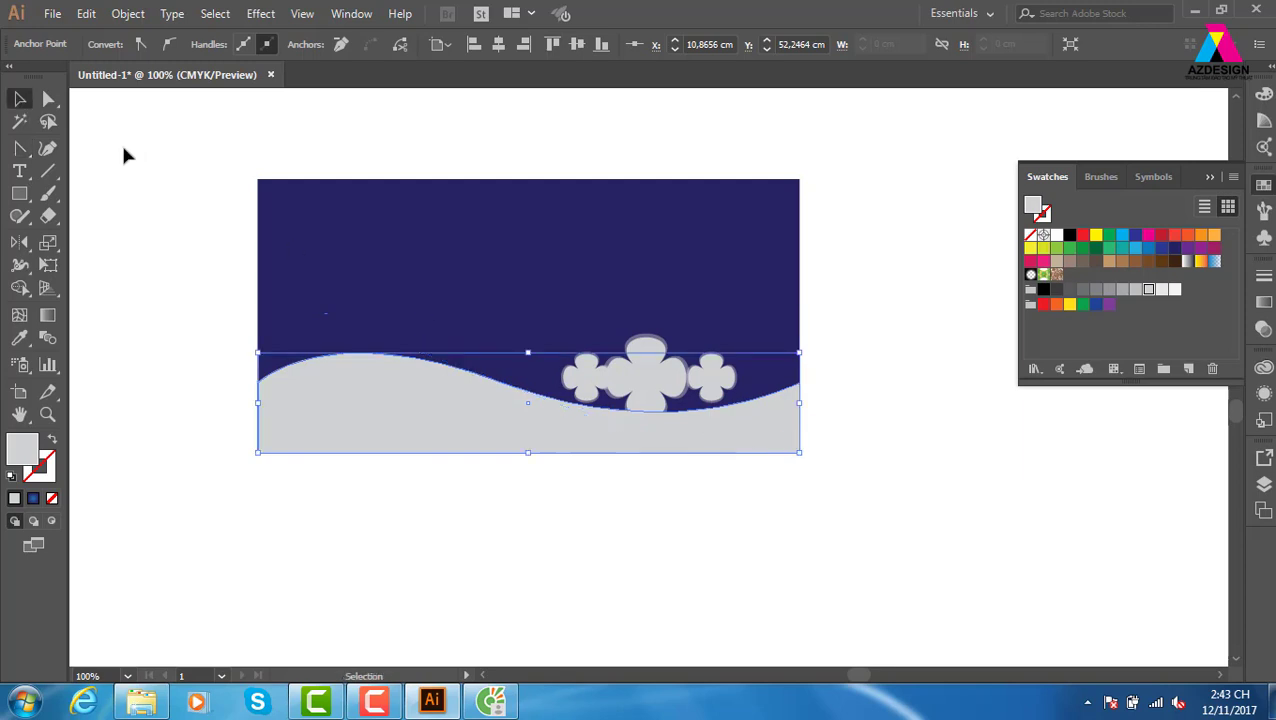
click(679, 386)
shift+click(711, 377)
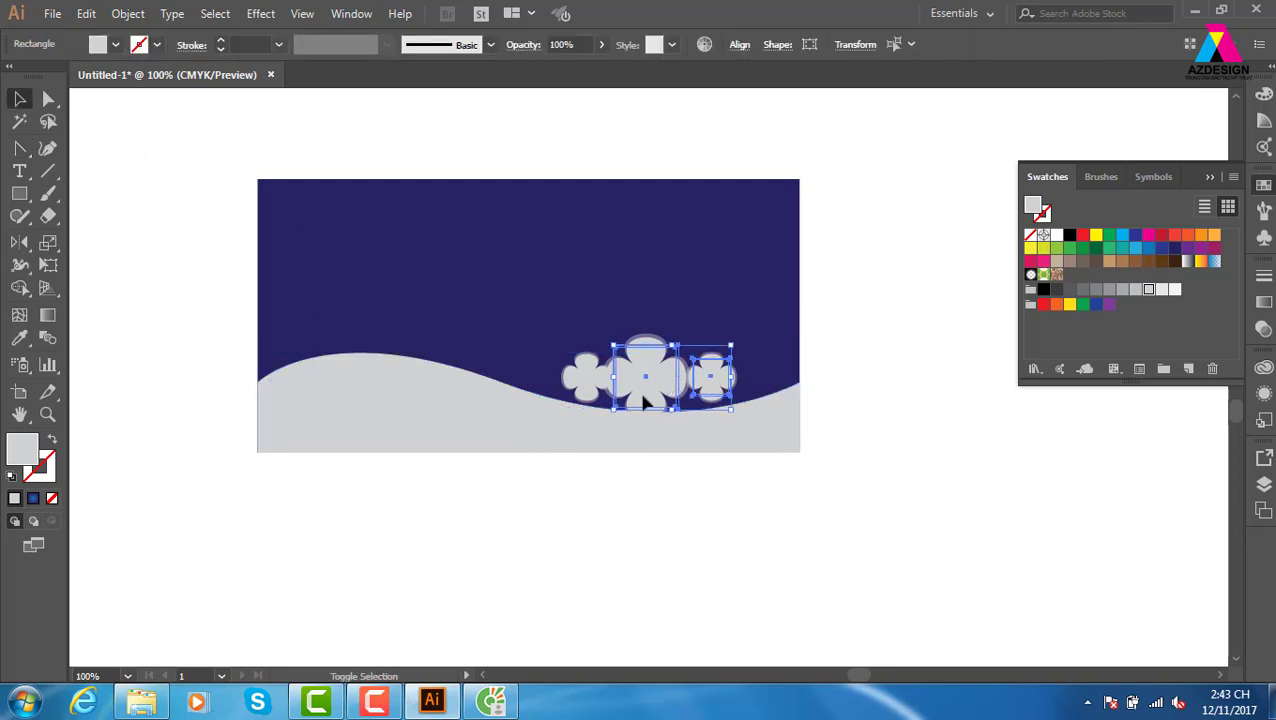
shift+click(585, 377)
drag(670, 386, 680, 398)
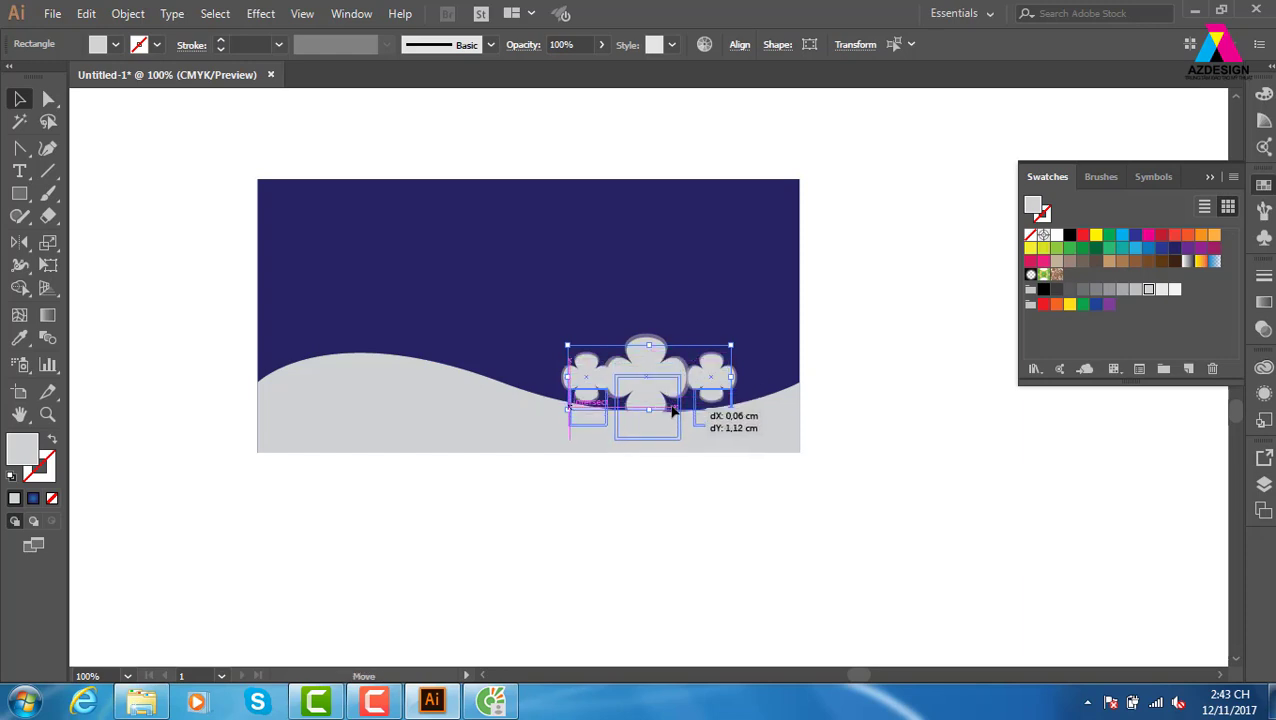
click(948, 460)
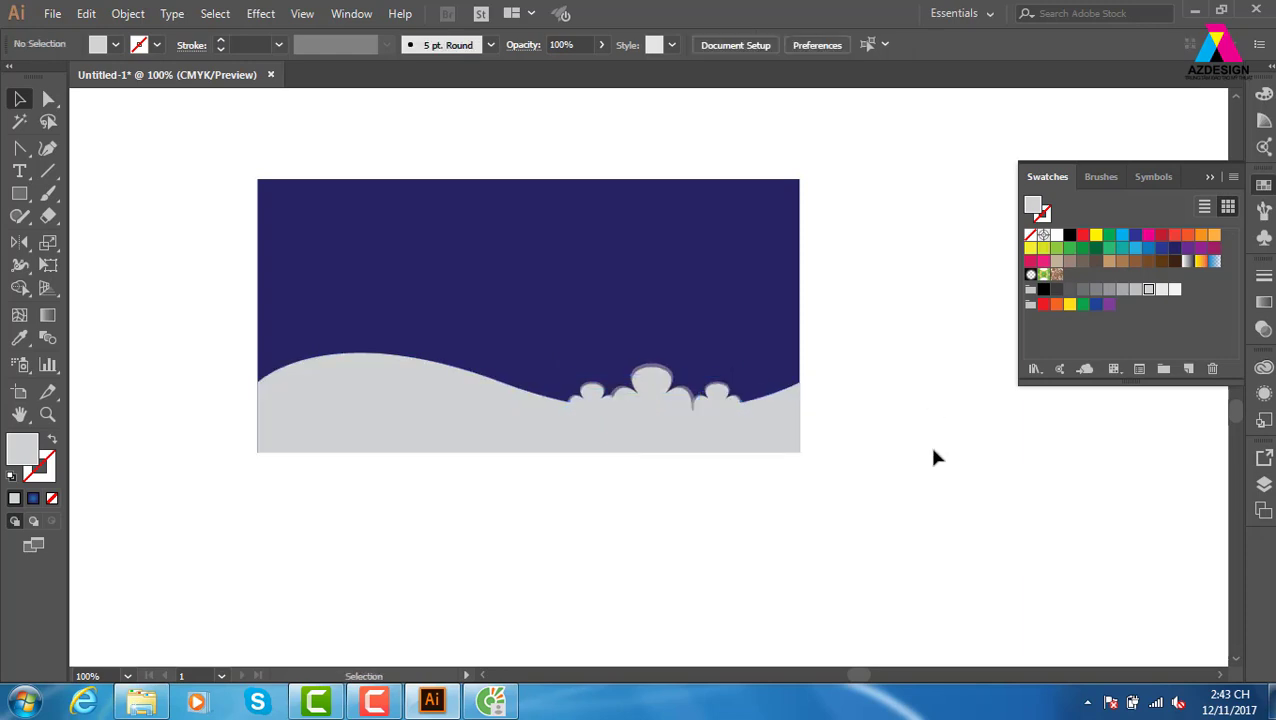
- Stretch the grey wave taller upward and set its opacity to 50%
click(420, 378)
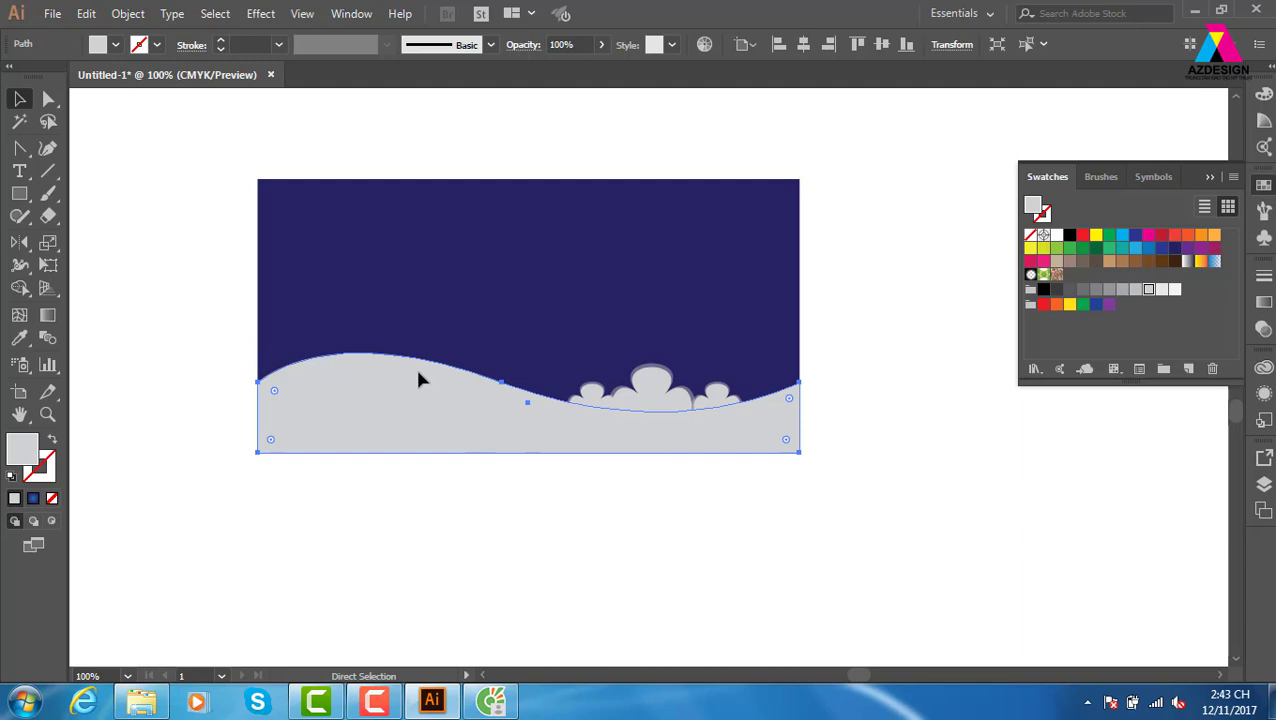
key(v)
drag(528, 352, 528, 341)
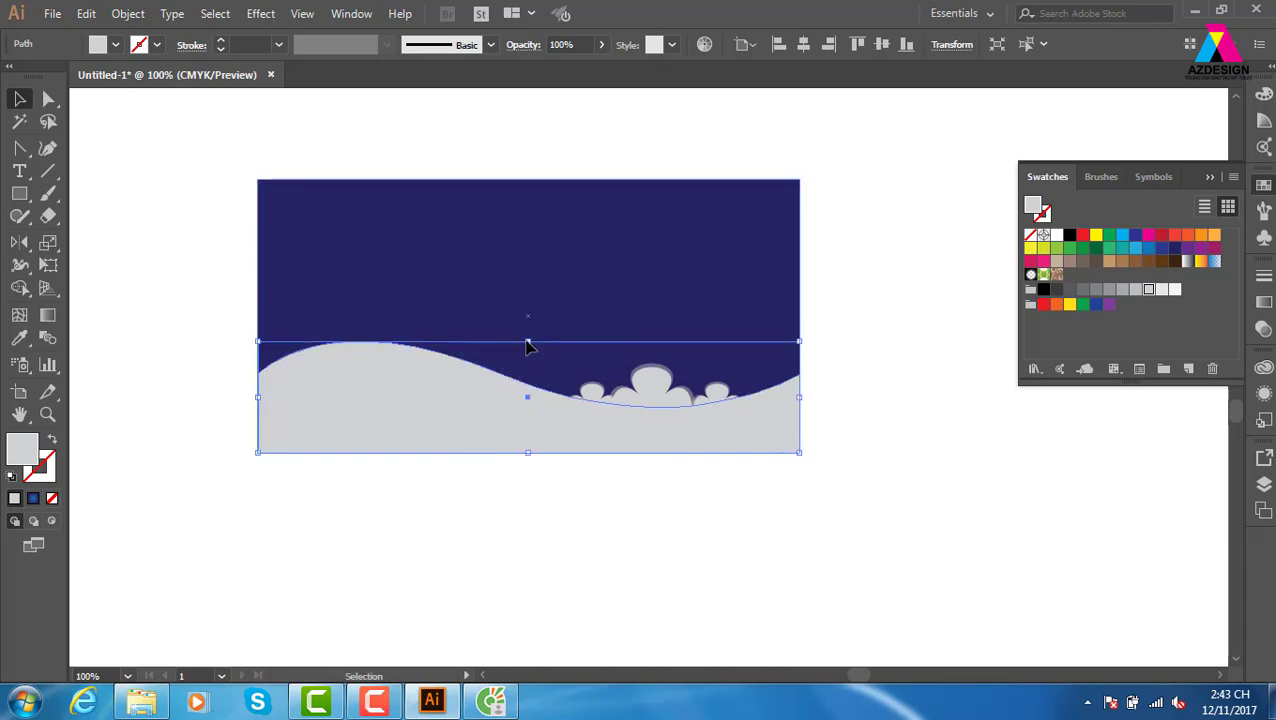
click(580, 45)
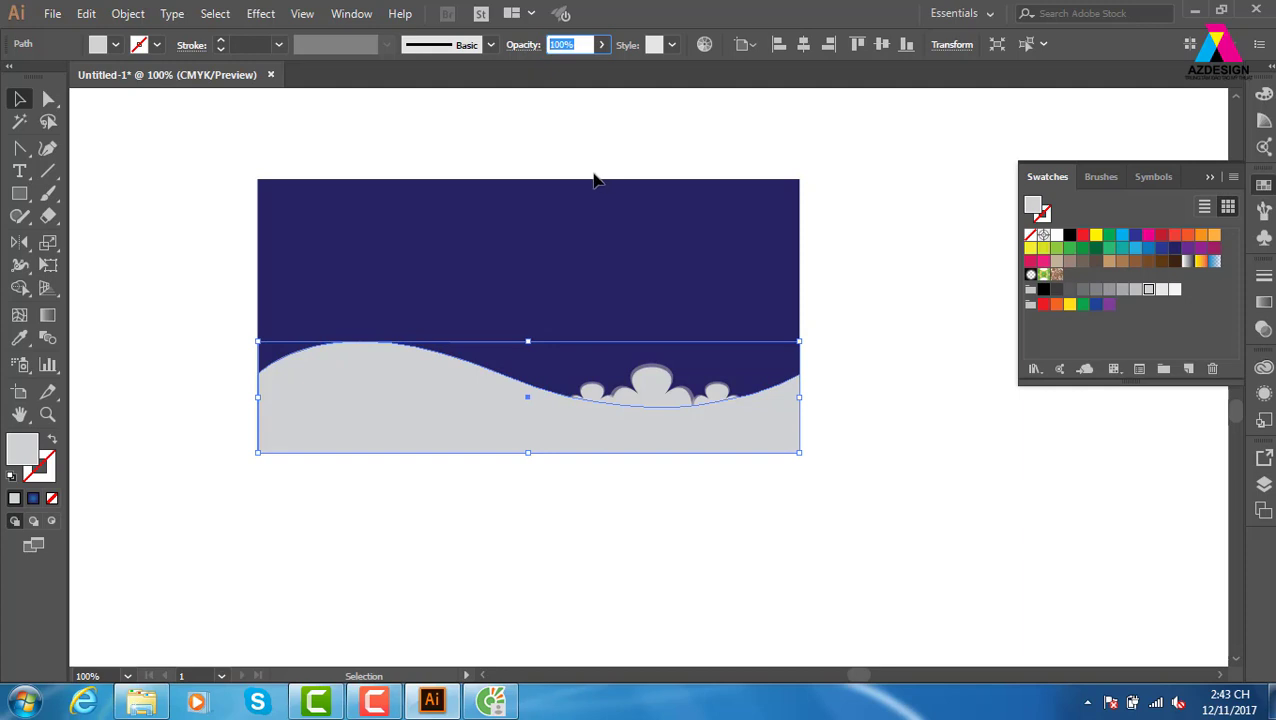
text(50)
key(Return)
click(1010, 497)
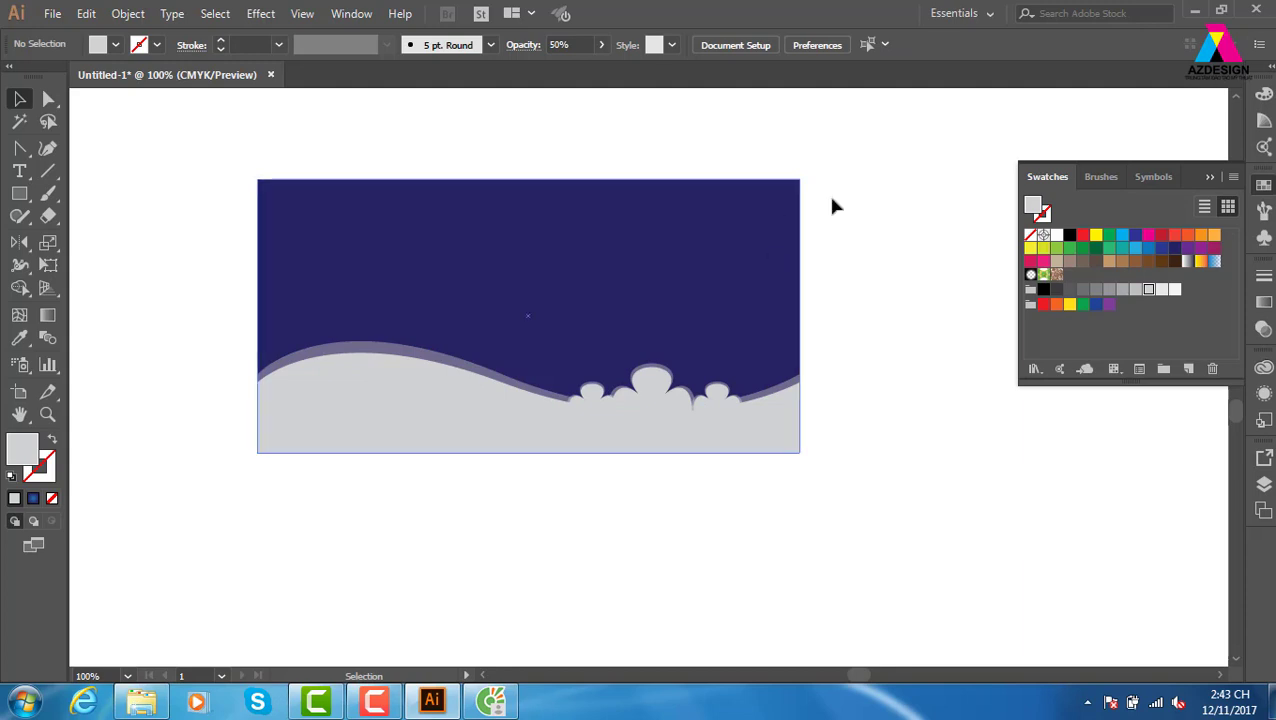
- Change the navy background rectangle's fill to pink
click(760, 258)
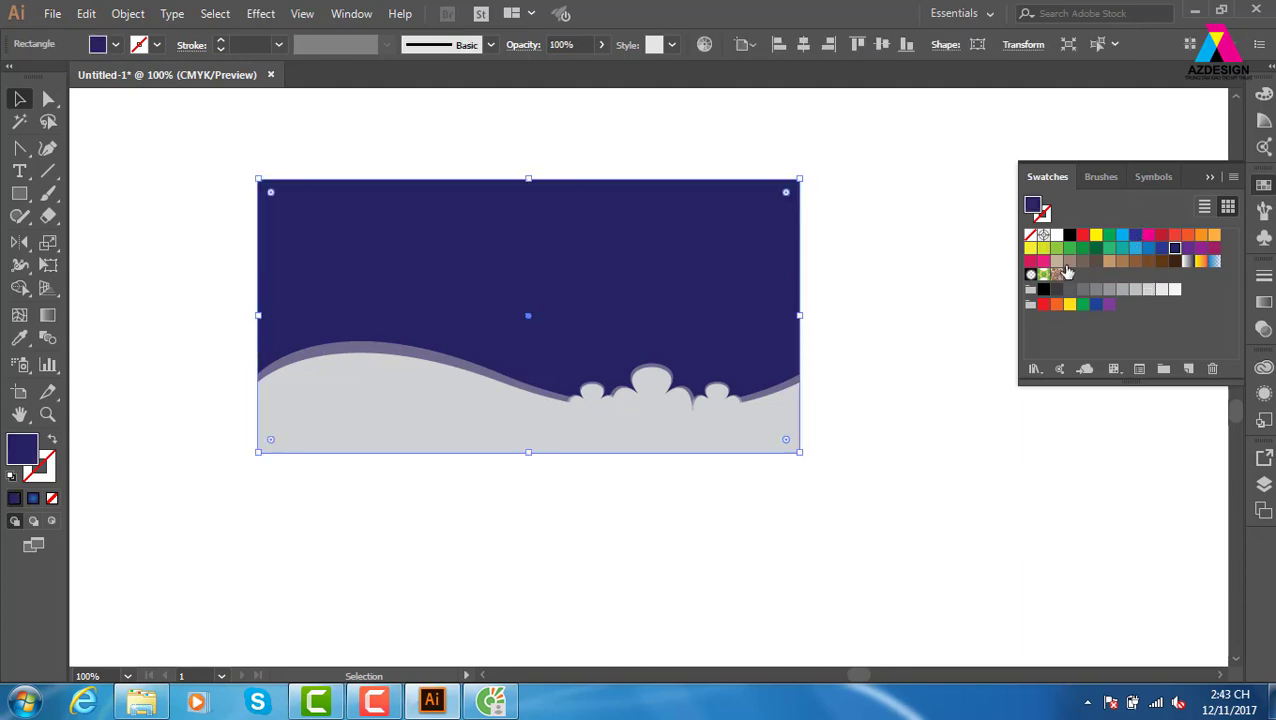
click(1032, 264)
click(893, 489)
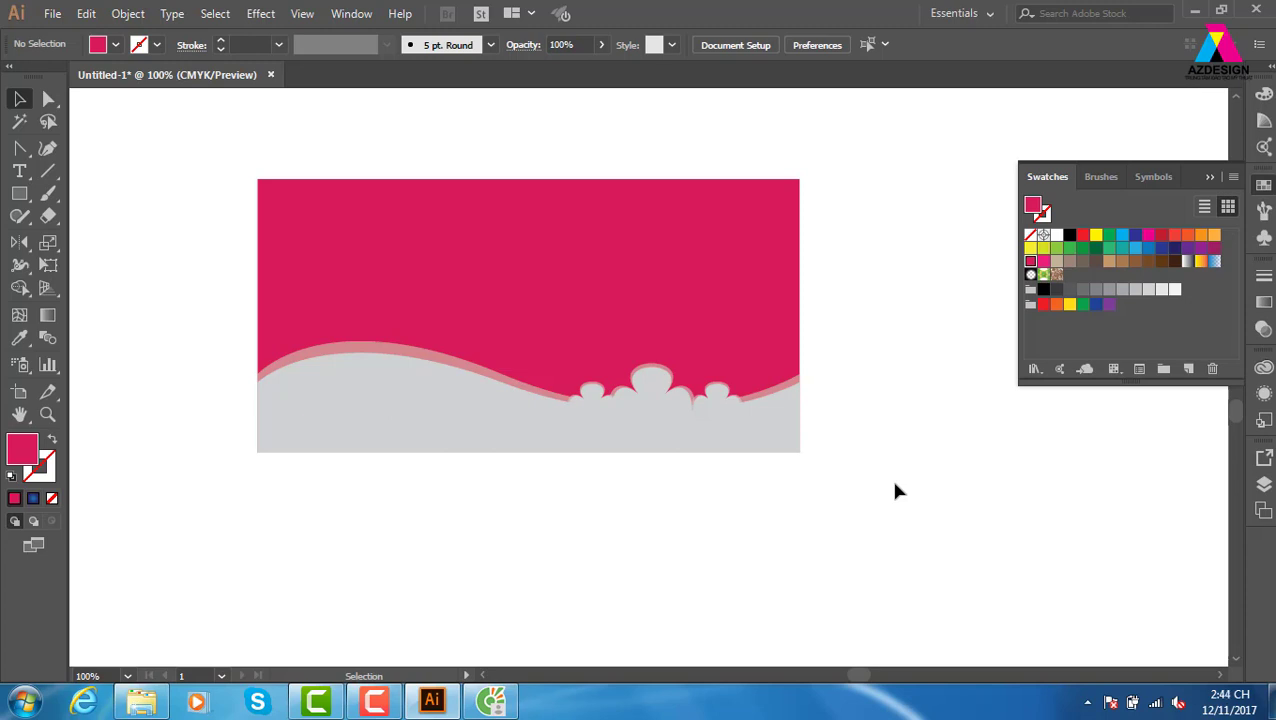
- Duplicate the pink banner rectangle to the right of the original
key(ctrl+minus)
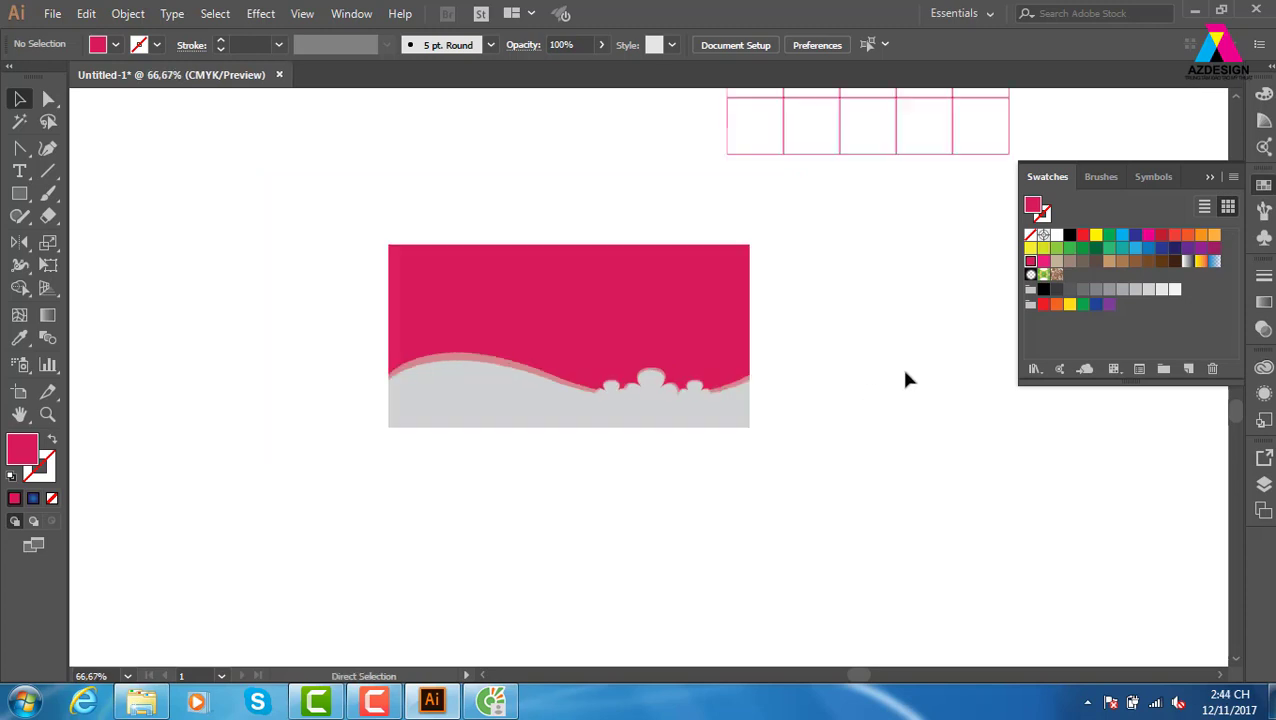
mouse_move(831, 395)
mouse_down()
mouse_move(738, 379)
mouse_move(700, 357)
mouse_up()
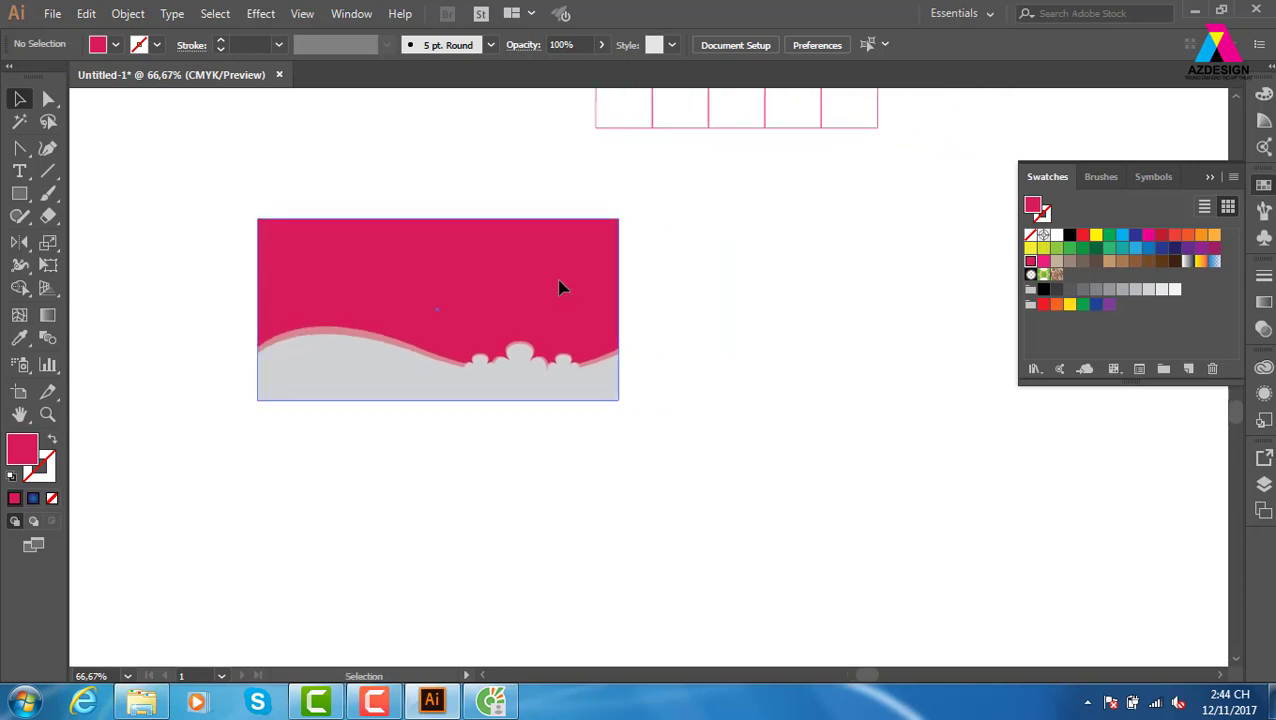
click(421, 285)
drag(357, 278, 737, 277)
- Position the banner copy and add enlarged '2018' text on it
drag(908, 407, 747, 352)
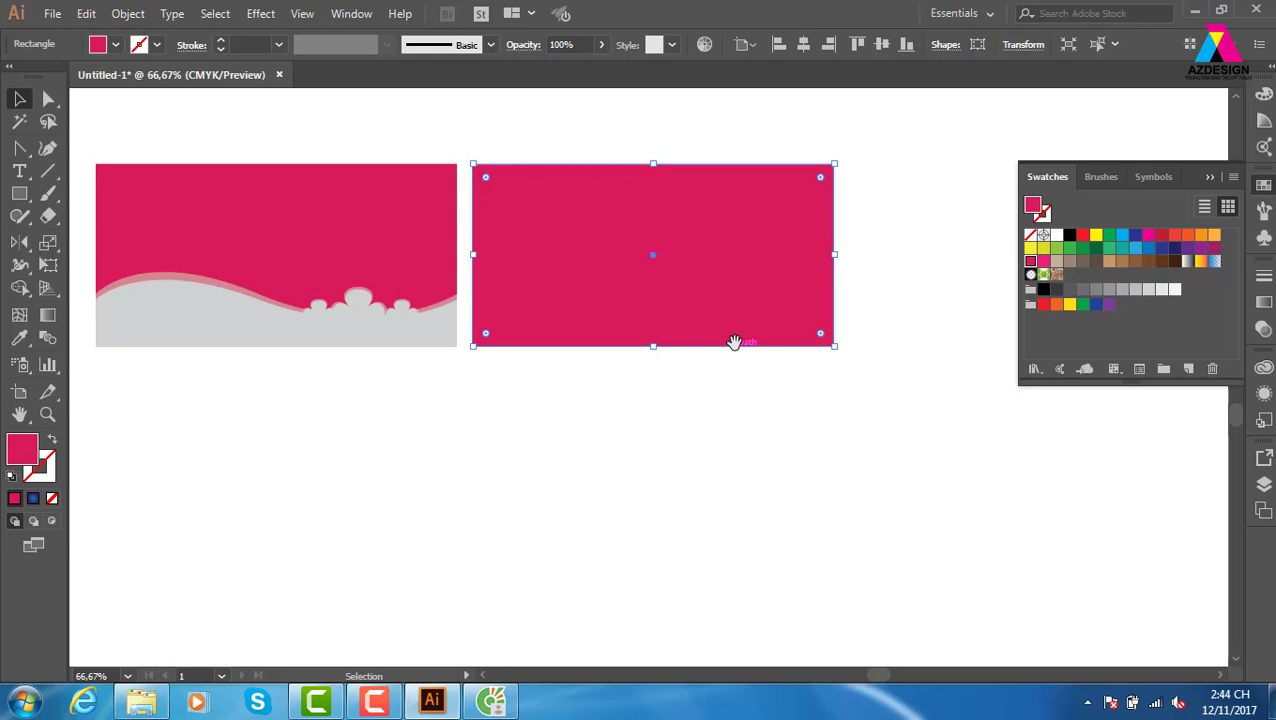
key(t)
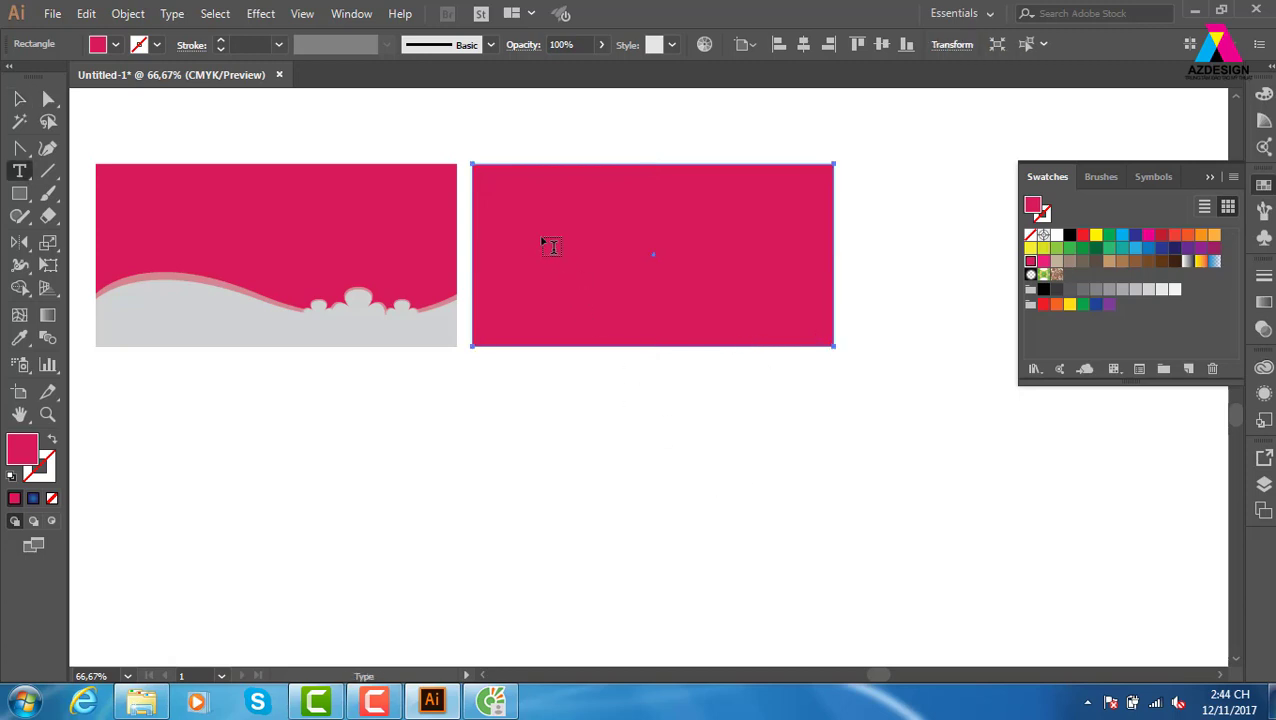
click(548, 239)
key(BackSpace)
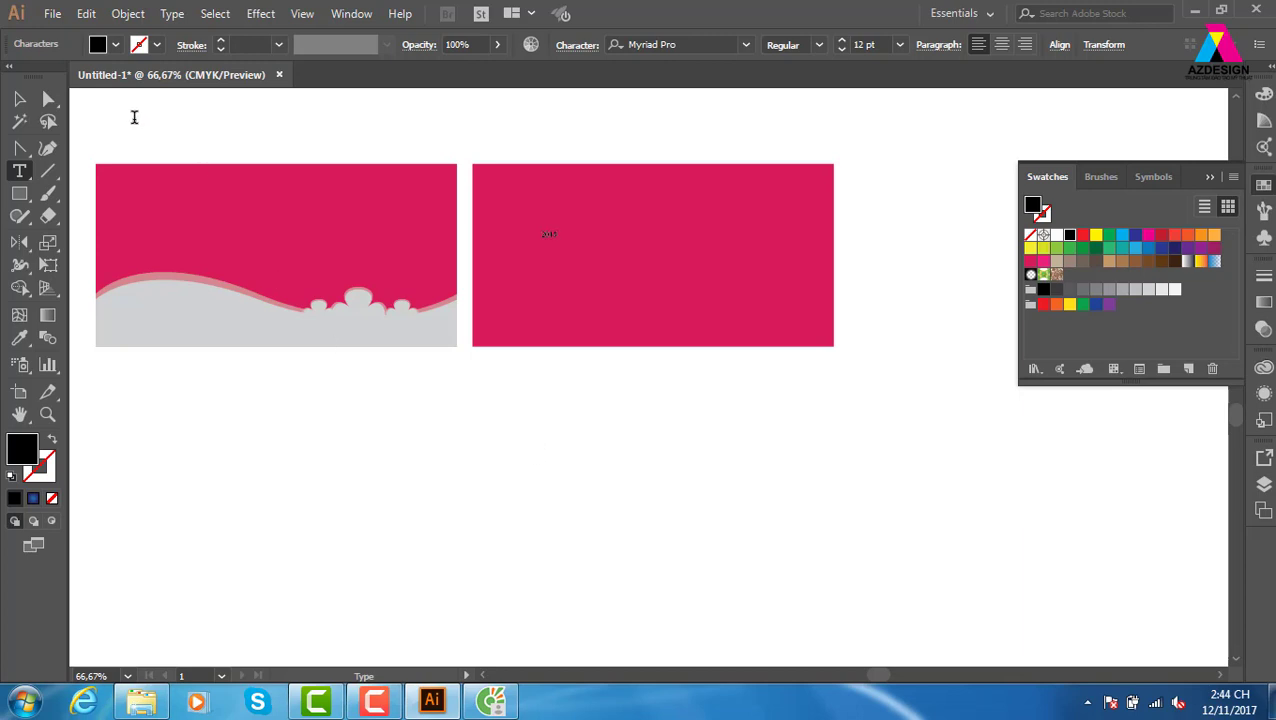
click(12, 97)
drag(557, 244, 800, 364)
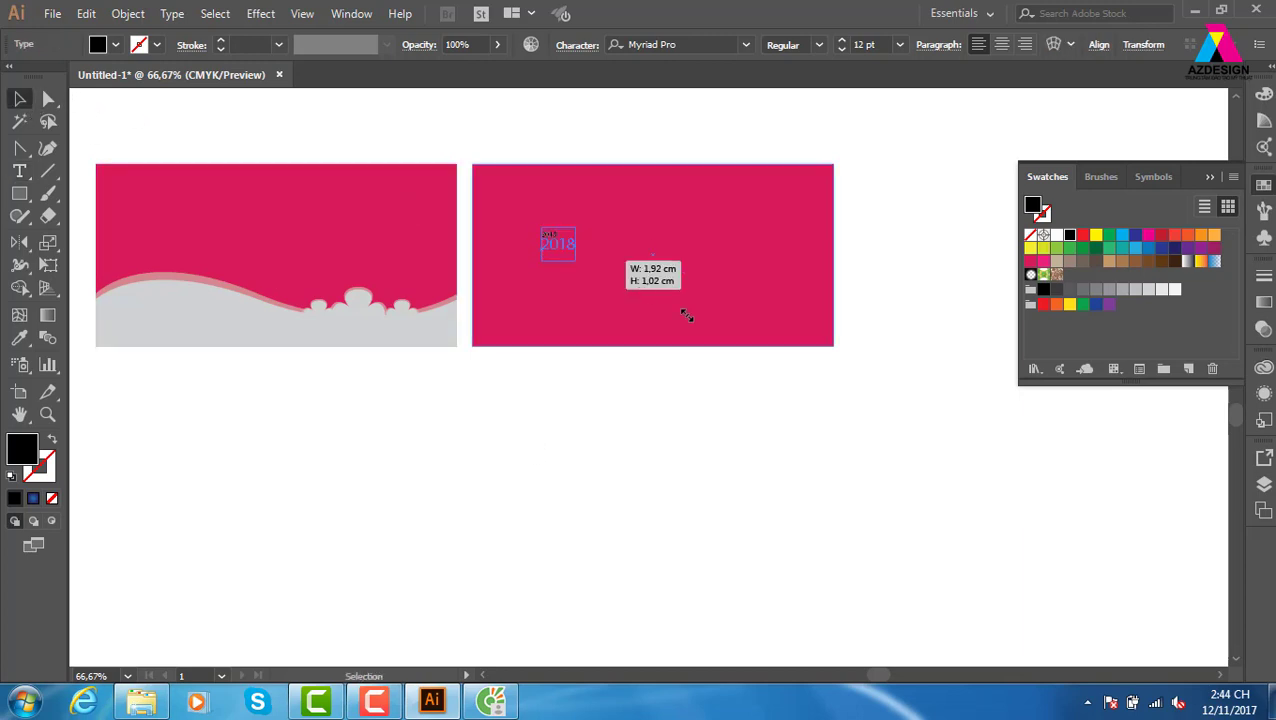
drag(676, 300, 744, 247)
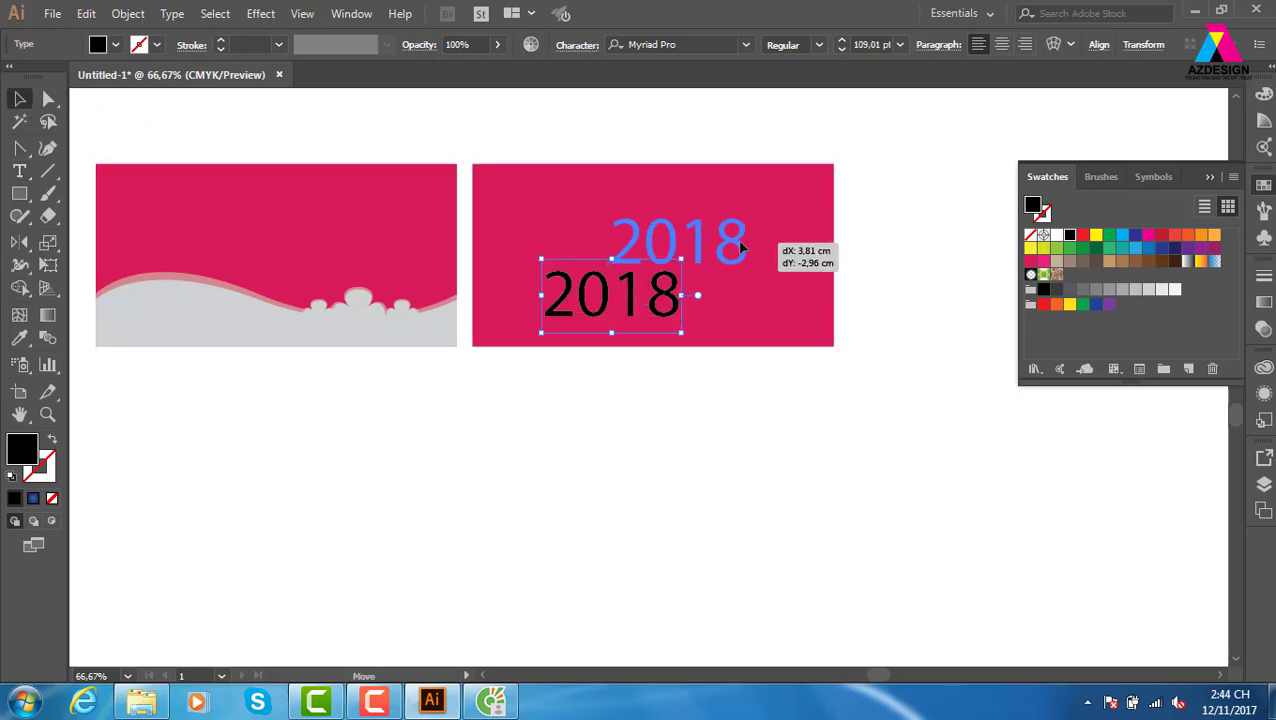
- Set the '2018' text to Opificio at 170.1 pt in white, centered on the rectangle
click(690, 45)
text(o)
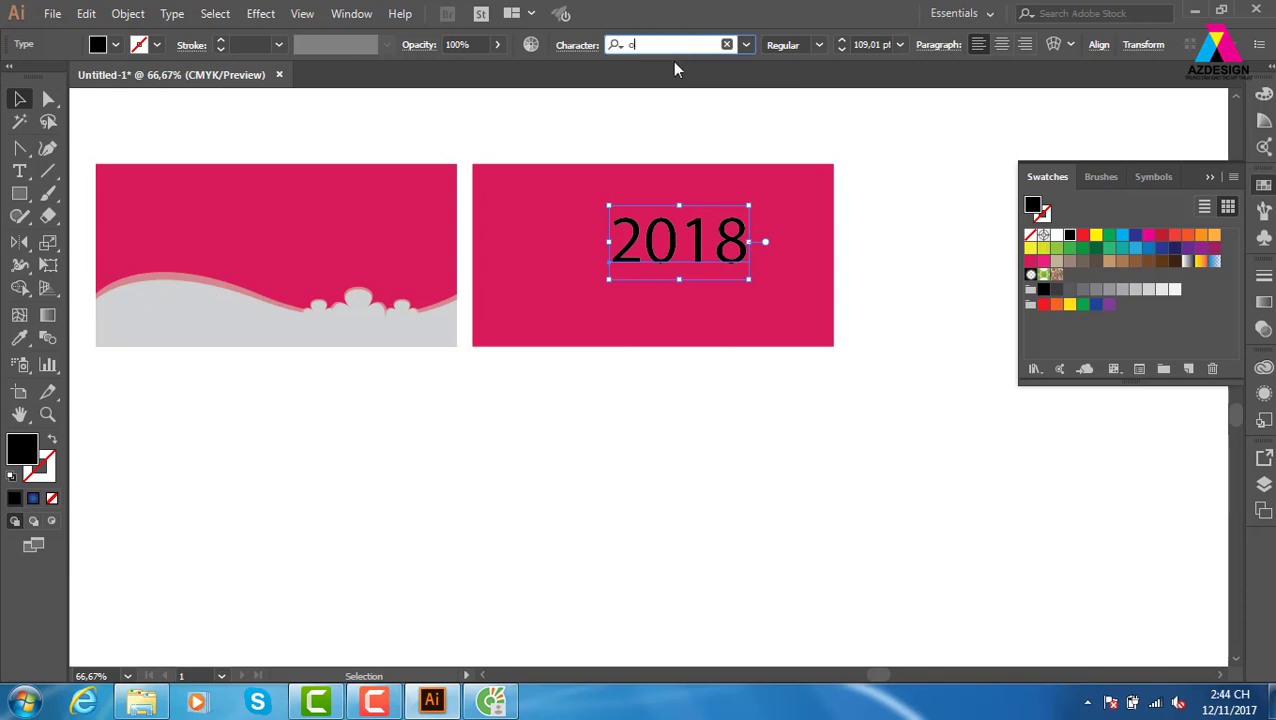
click(676, 494)
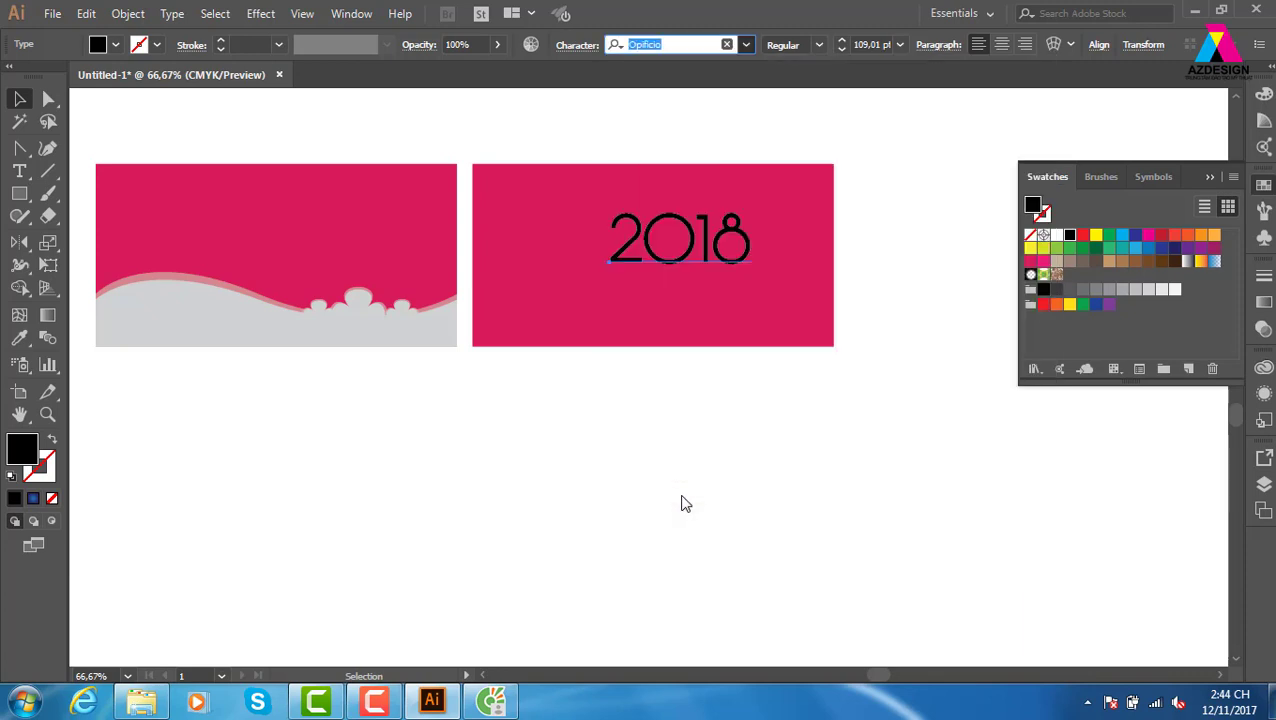
drag(607, 282, 529, 322)
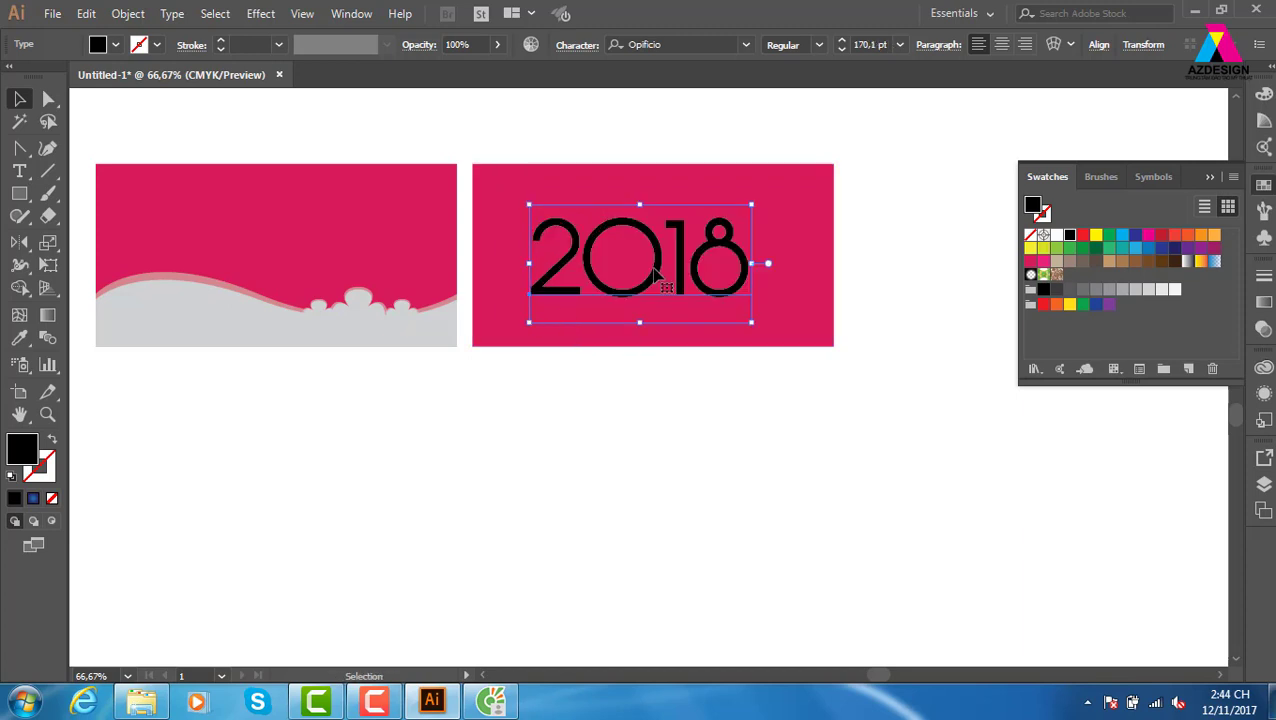
drag(654, 277, 687, 263)
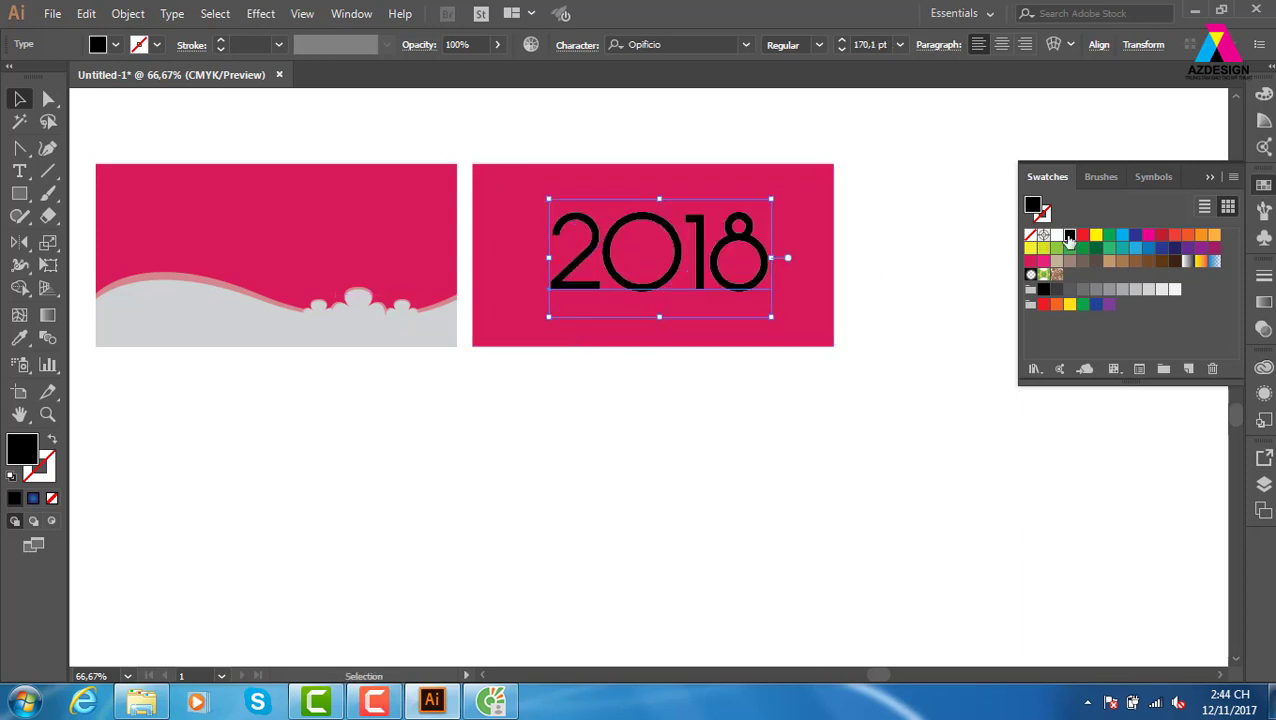
click(1057, 235)
click(868, 460)
- Delete the zero from '2018', leaving a space between 2 and 18
key(z)
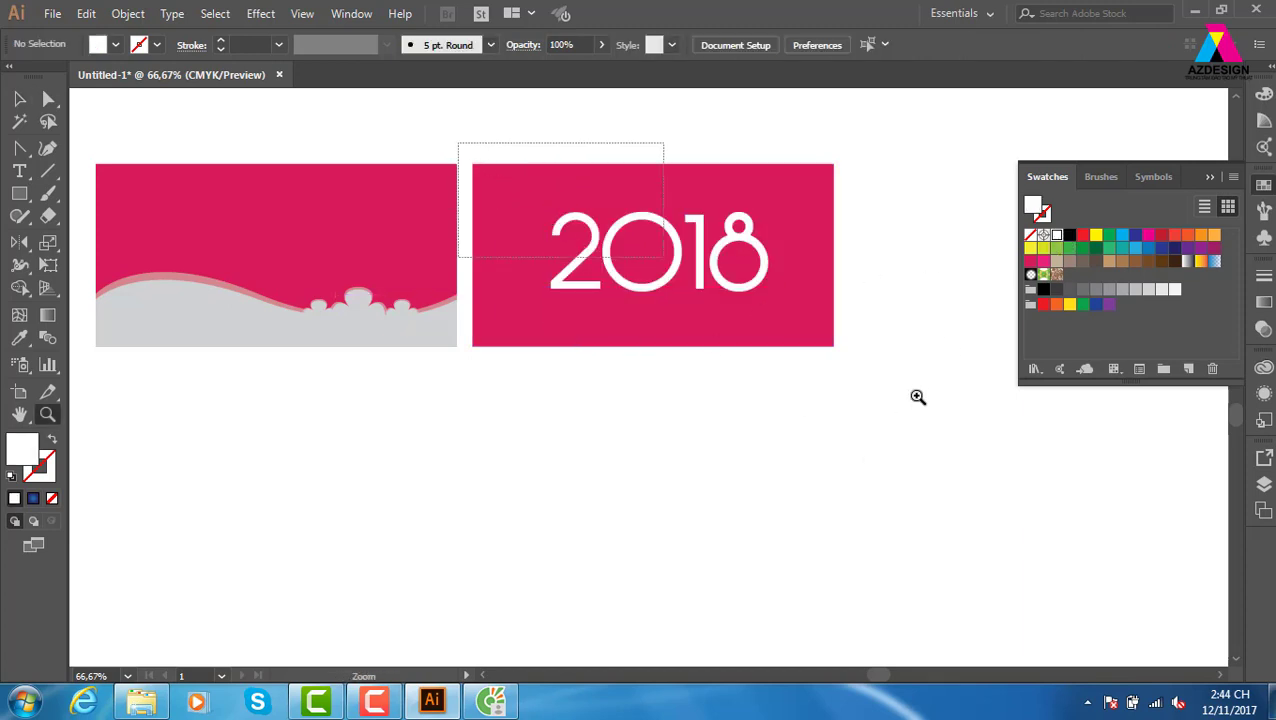
drag(917, 396, 911, 447)
drag(713, 457, 727, 460)
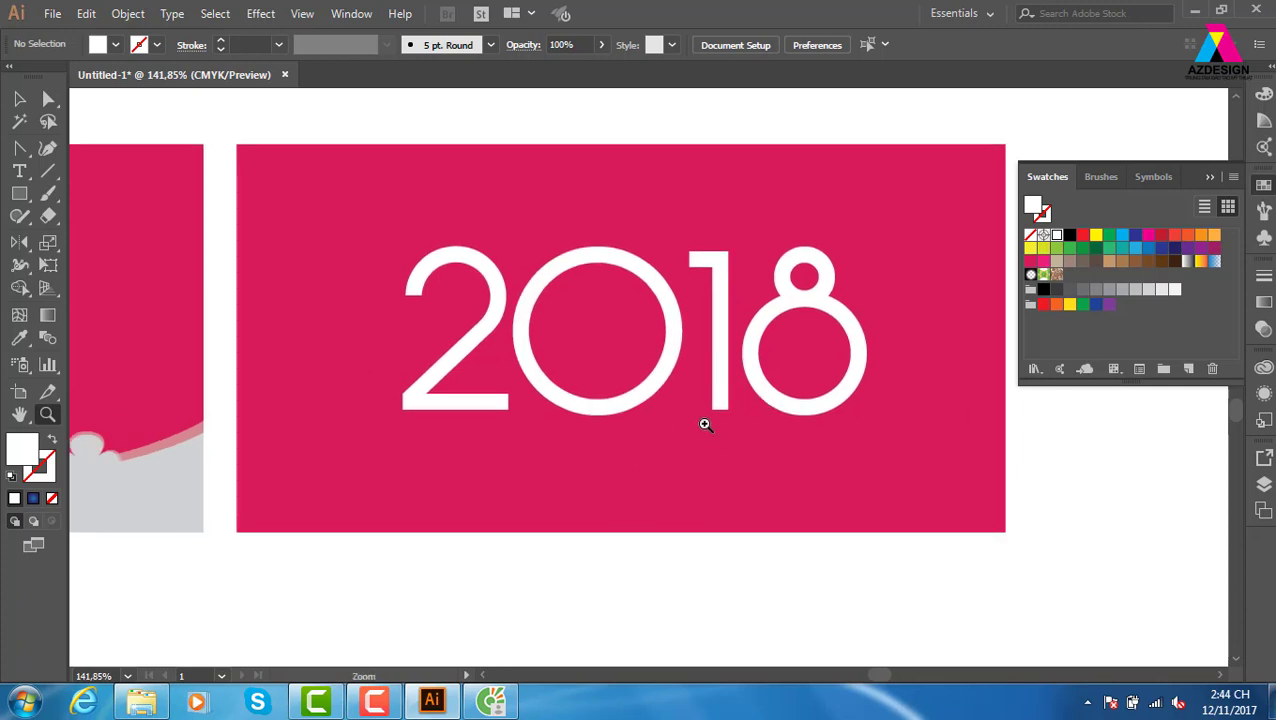
click(20, 100)
double_click(632, 306)
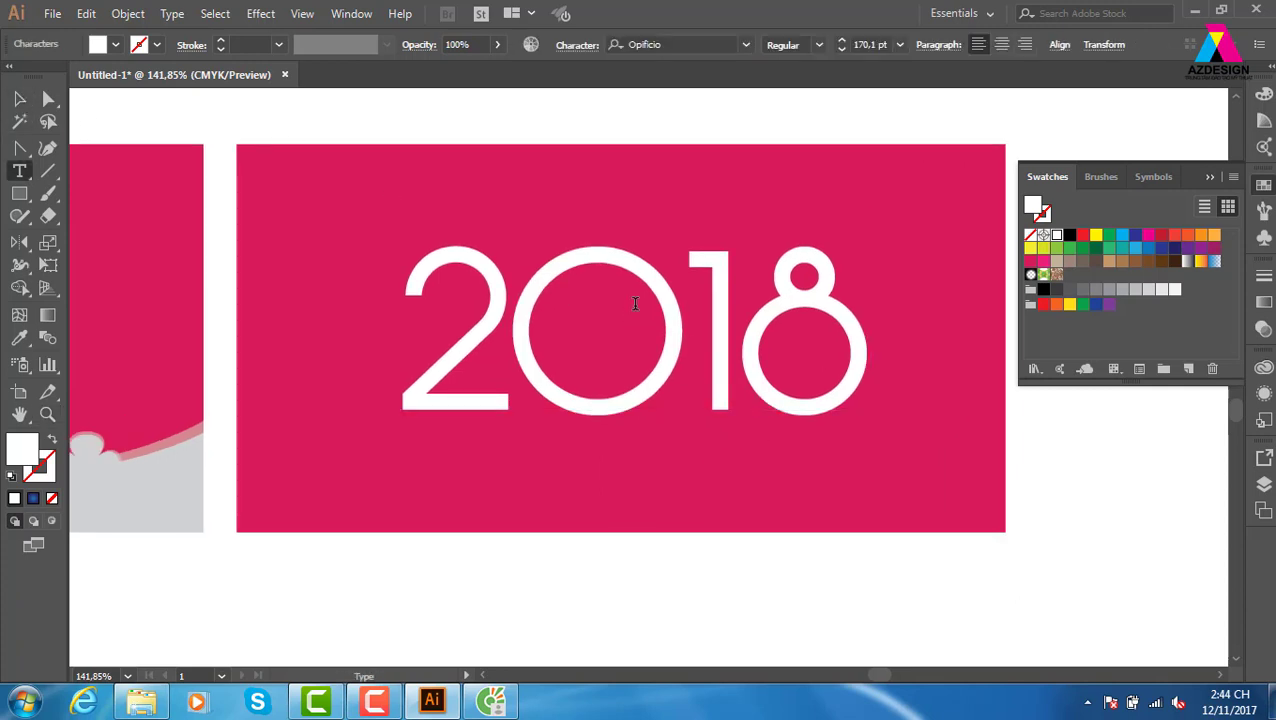
drag(672, 313, 582, 313)
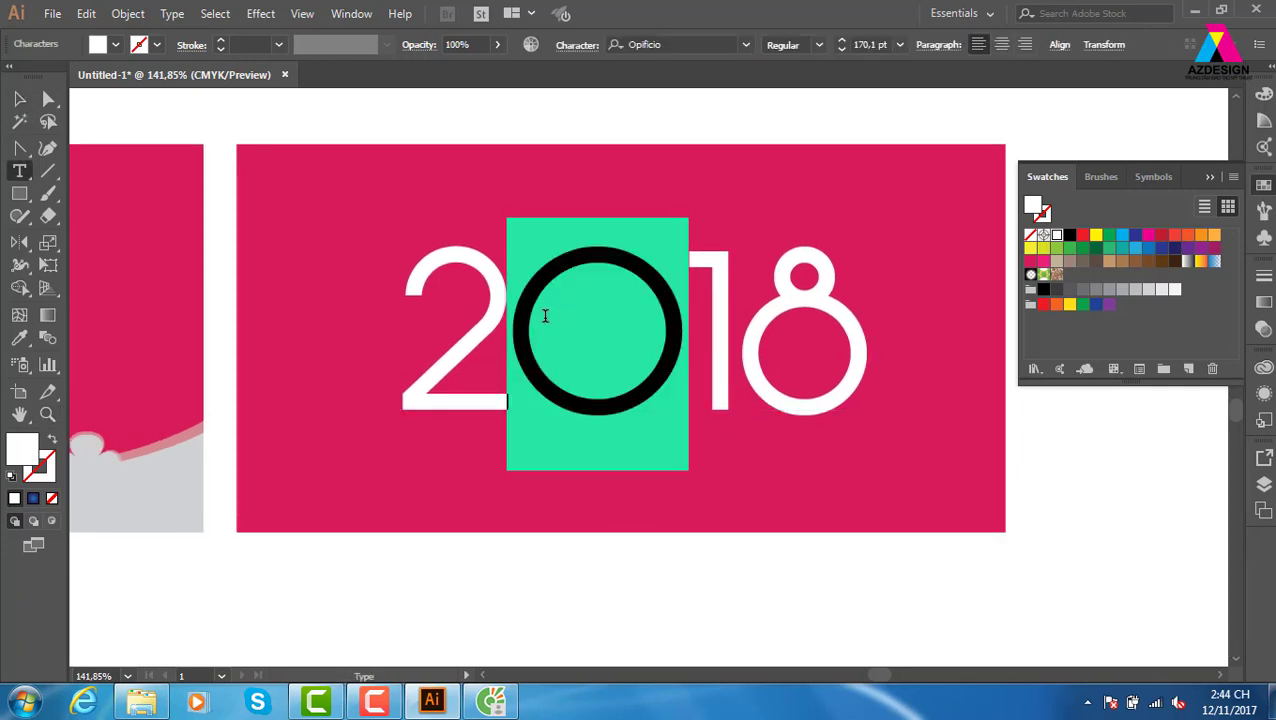
key(BackSpace)
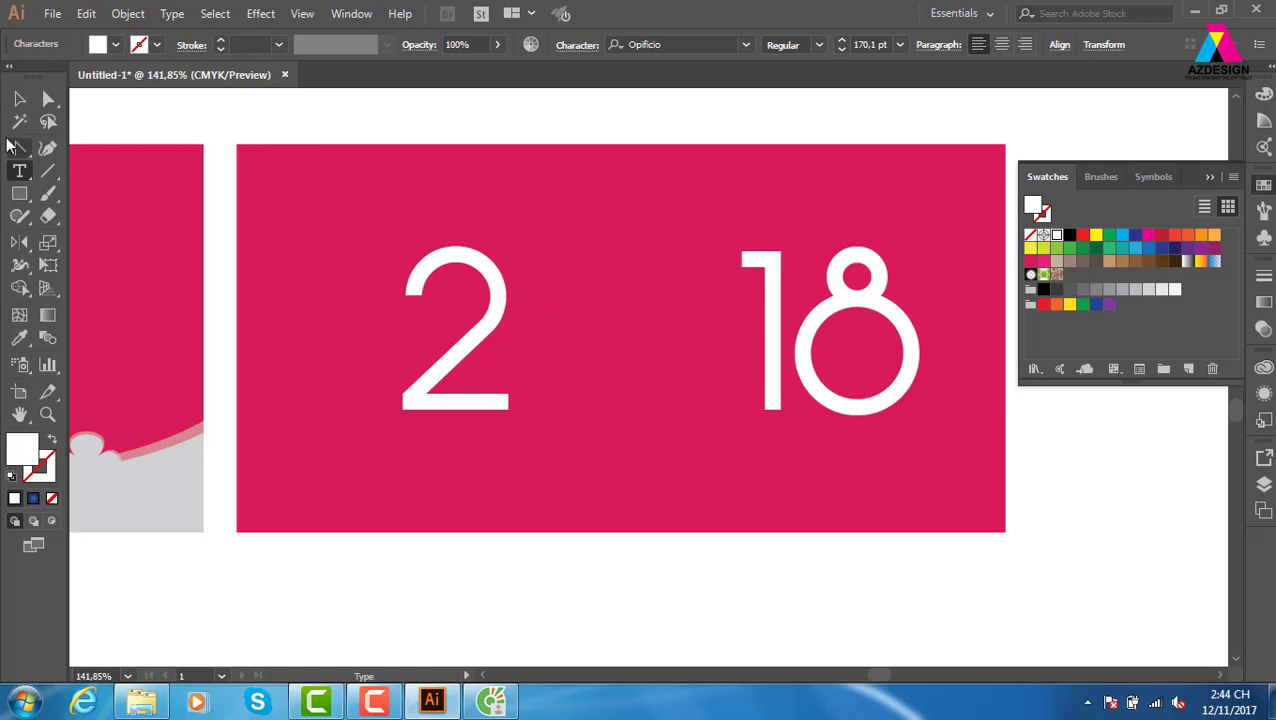
click(20, 100)
- Draw a white square, bloat it into a four-petal flower with Pucker & Bloat, and center it between 2 and 18
click(27, 200)
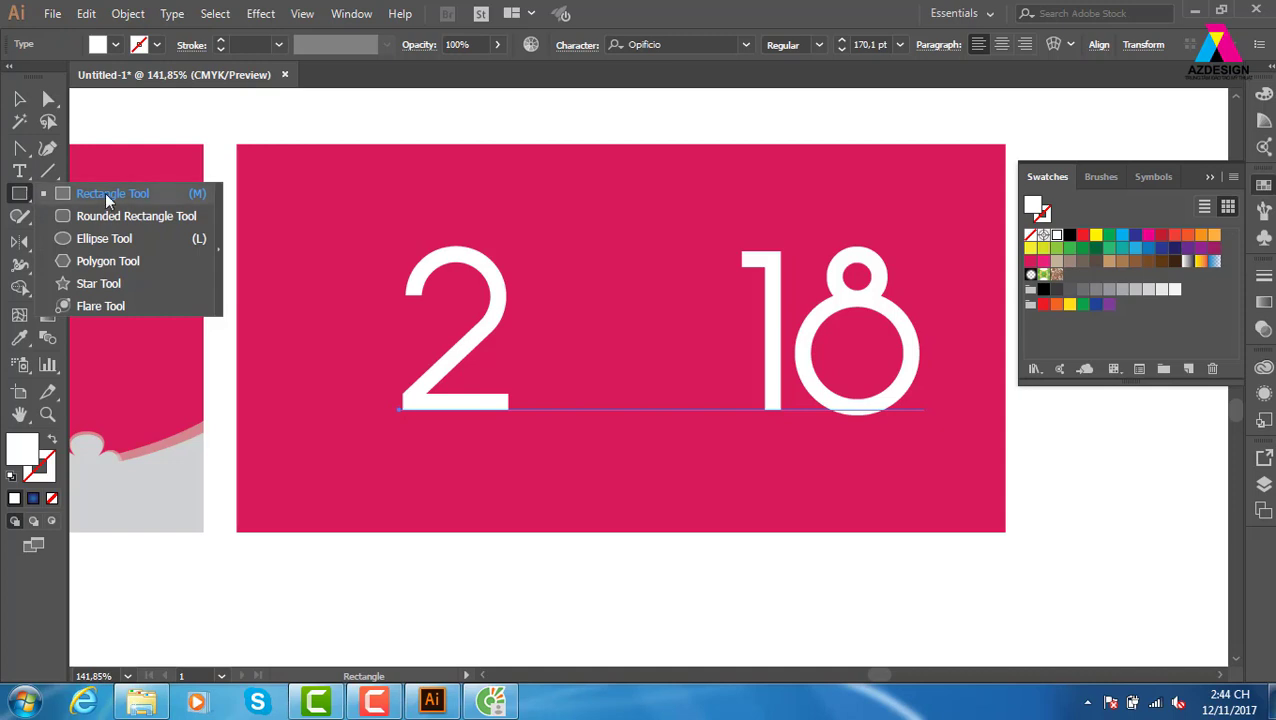
mouse_move(550, 238)
mouse_down()
mouse_move(659, 402)
mouse_move(735, 420)
mouse_up()
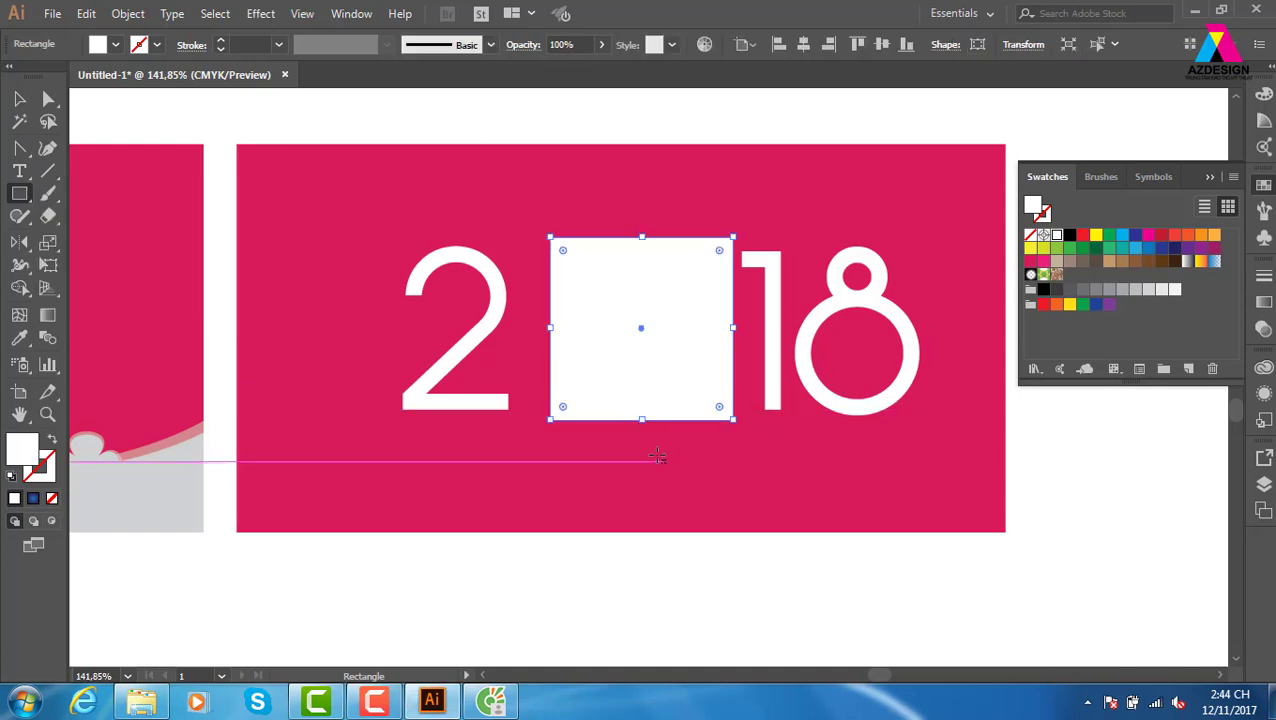
click(260, 14)
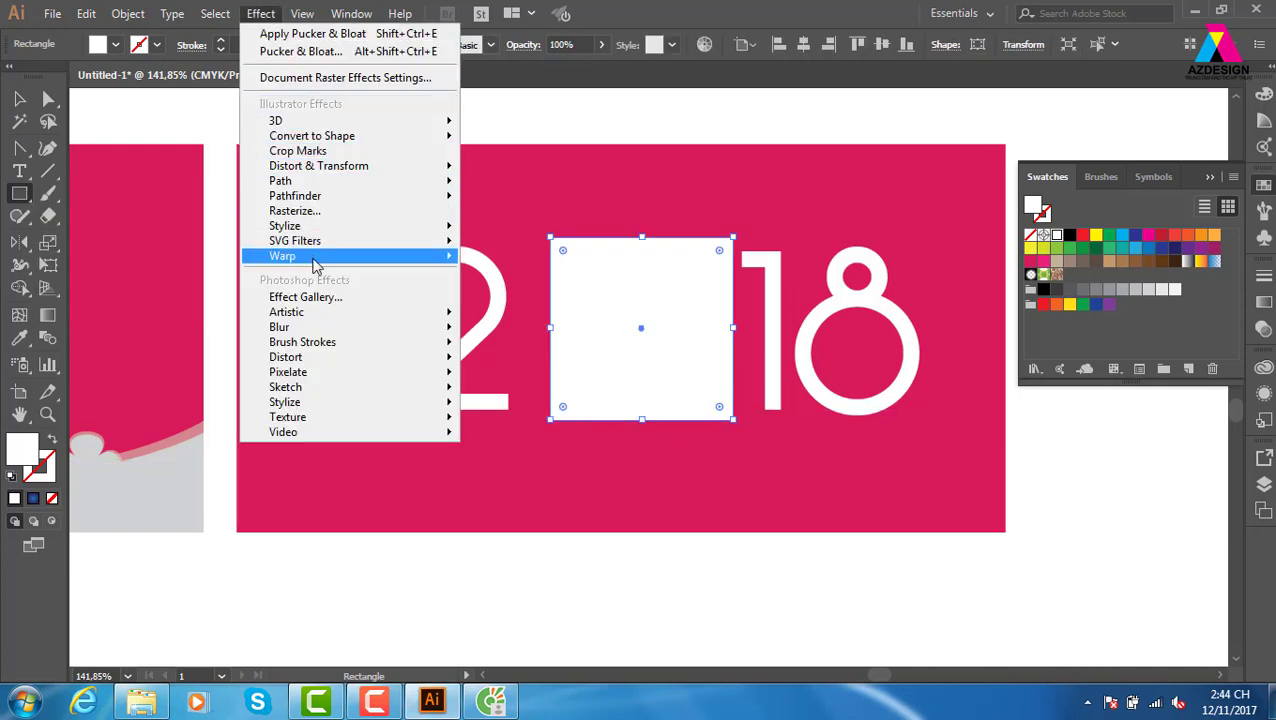
mouse_move(318, 166)
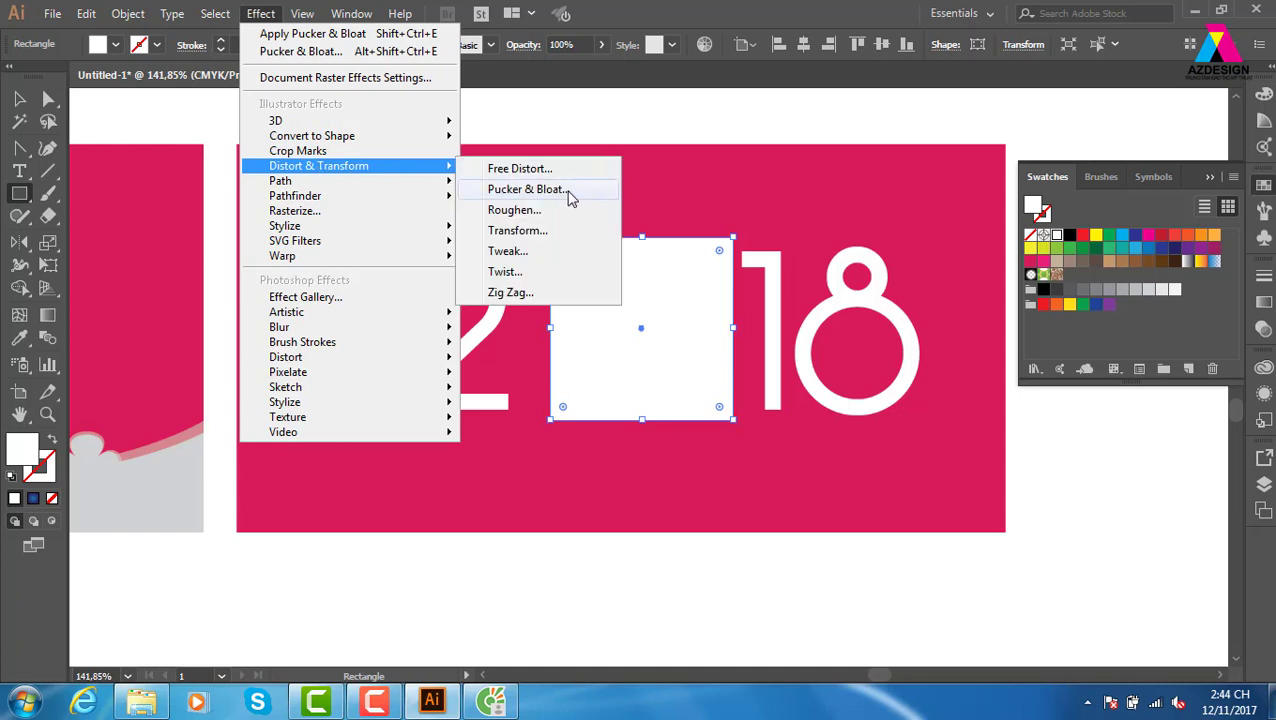
click(568, 192)
click(837, 313)
mouse_move(947, 262)
mouse_down()
mouse_move(995, 265)
mouse_move(976, 263)
mouse_up()
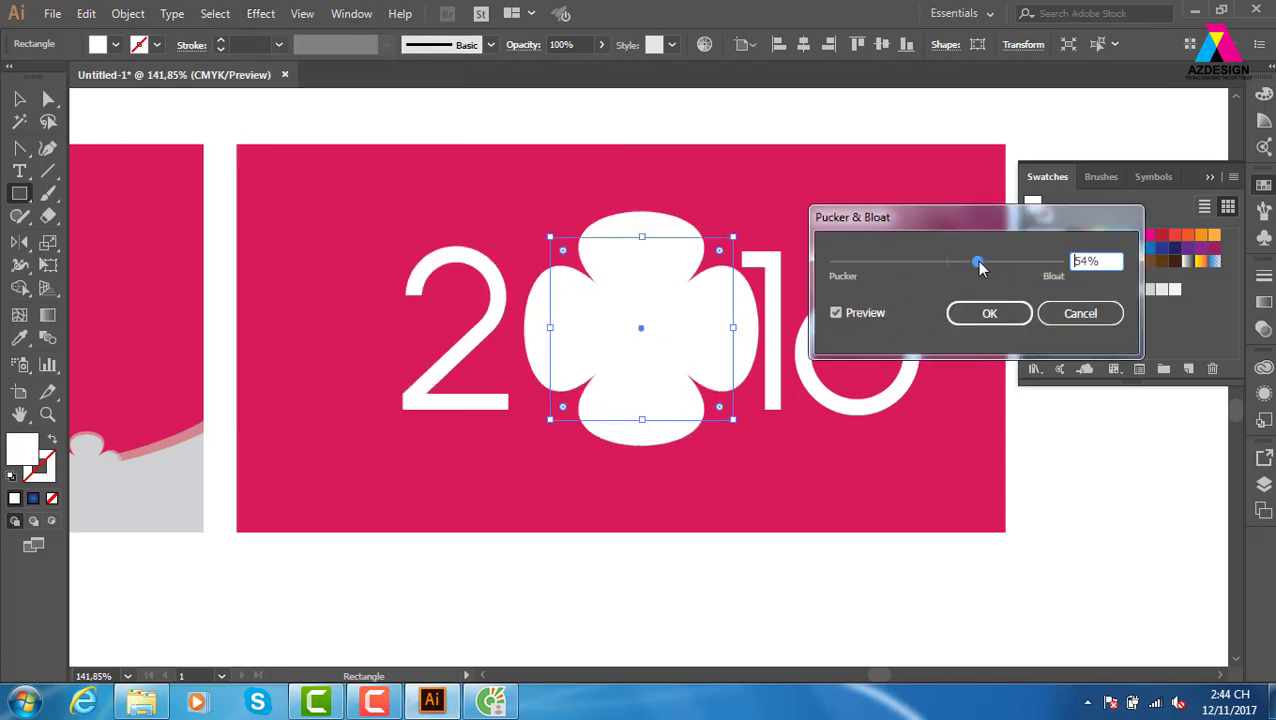
click(989, 313)
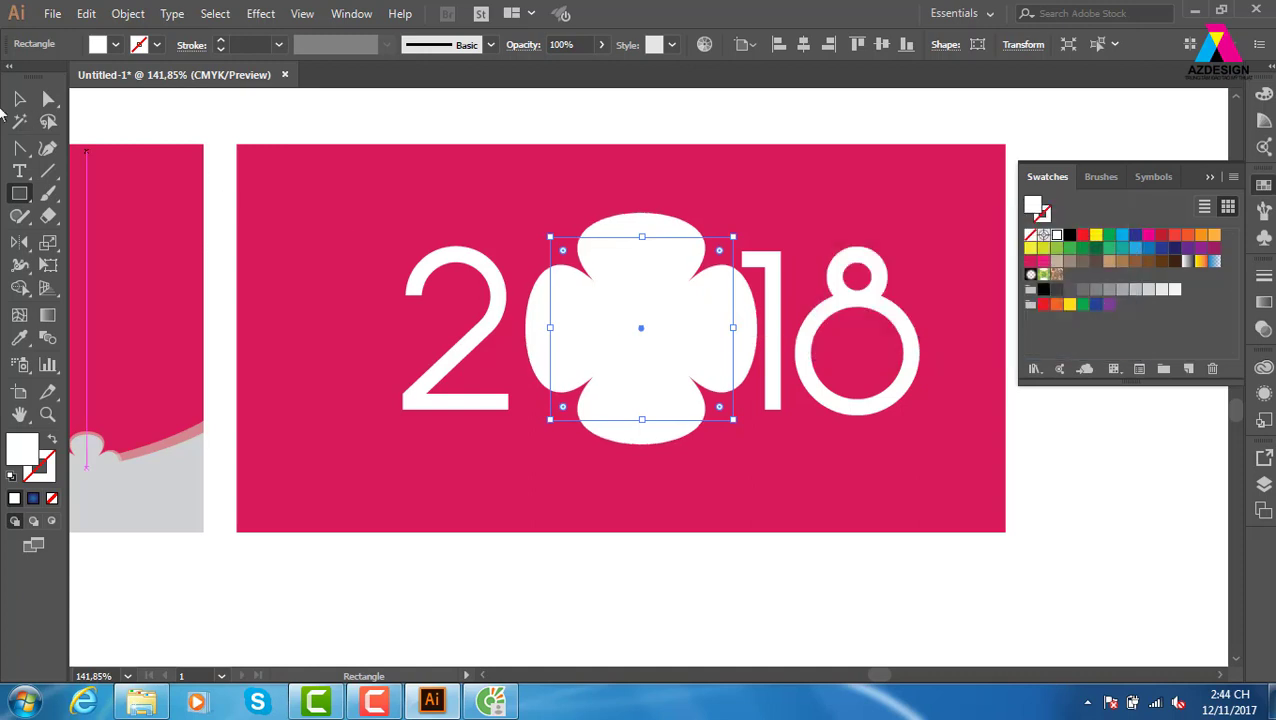
key(v)
mouse_move(643, 318)
mouse_down()
mouse_move(625, 318)
mouse_move(680, 357)
mouse_move(671, 342)
mouse_up()
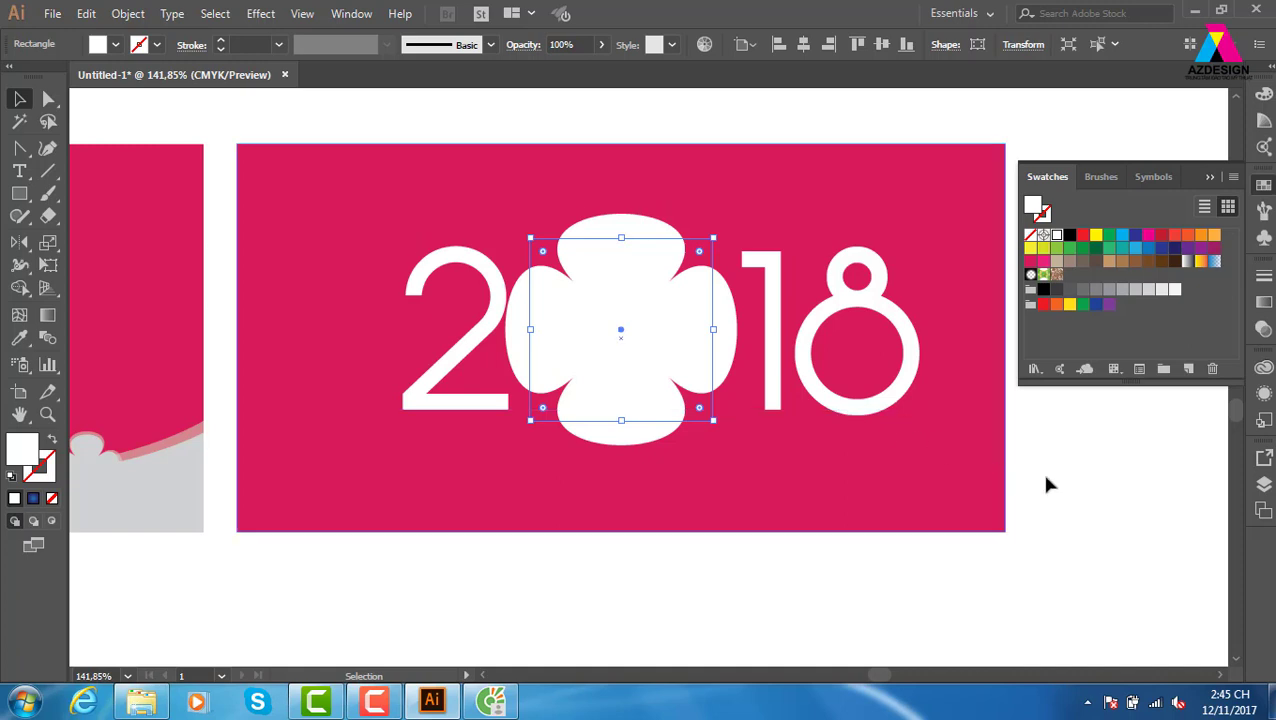
- Place the autumn woman photo onto the banner
click(1097, 474)
click(675, 352)
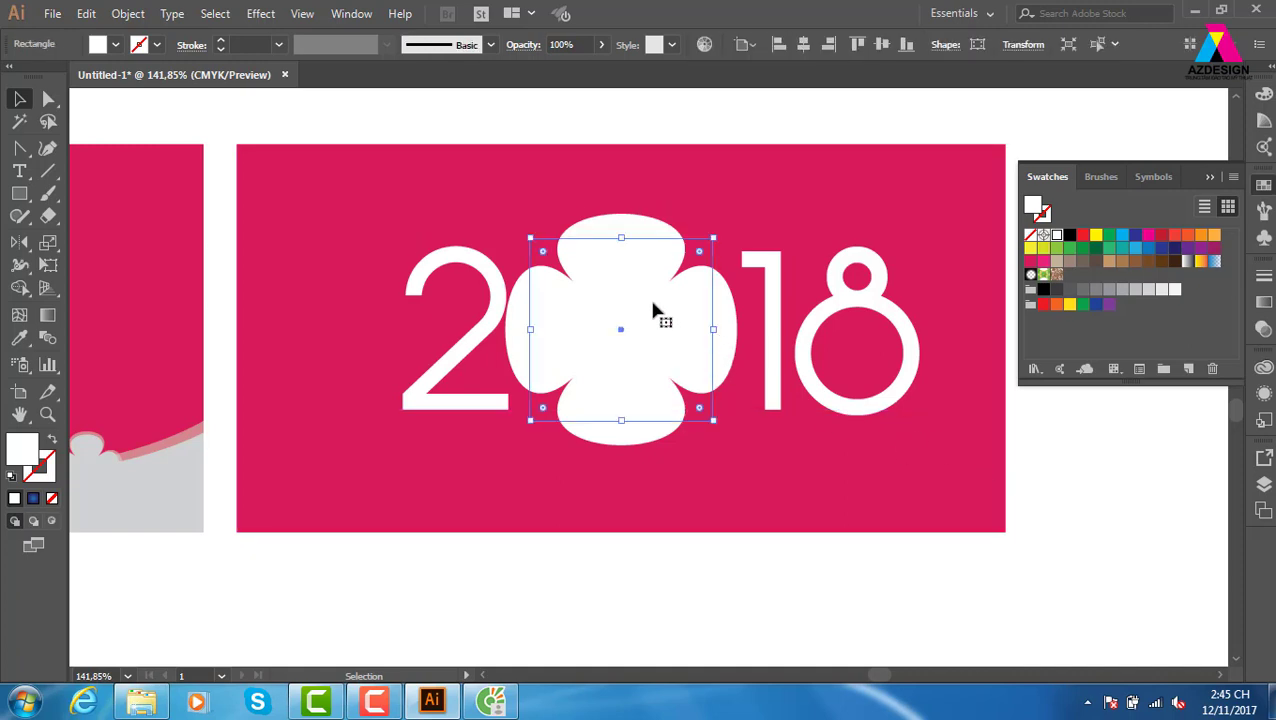
click(55, 14)
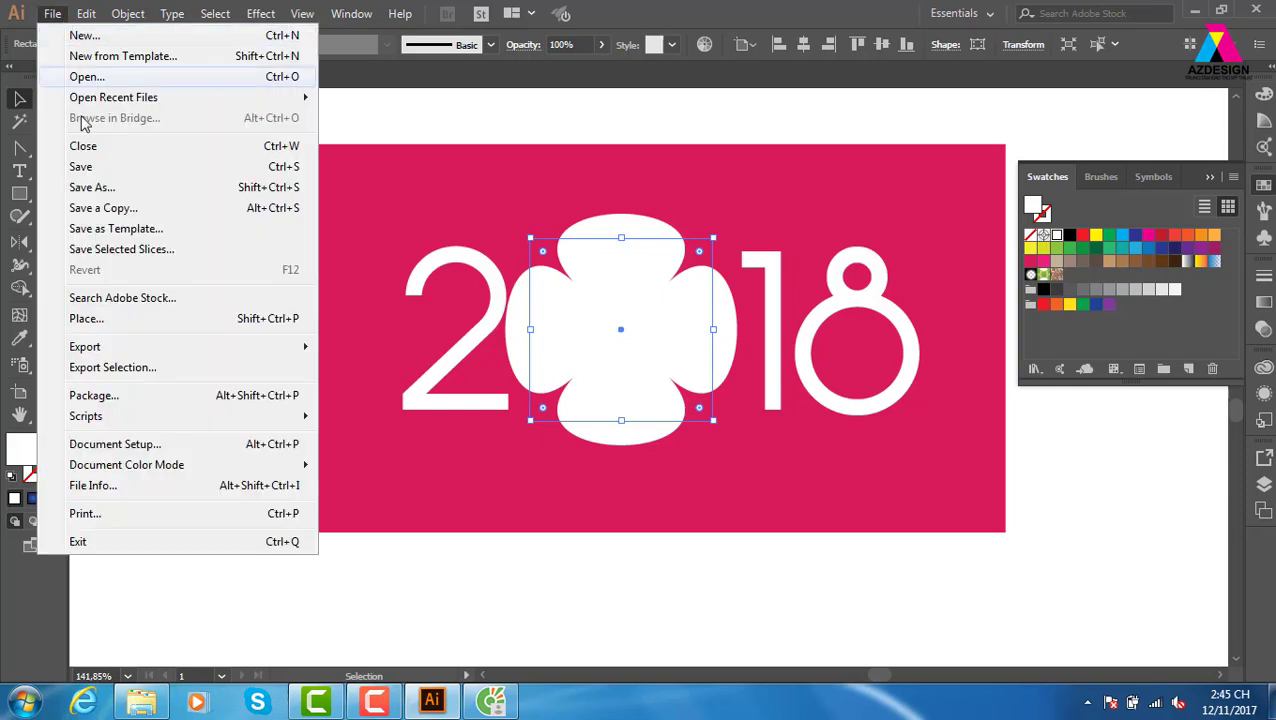
click(120, 322)
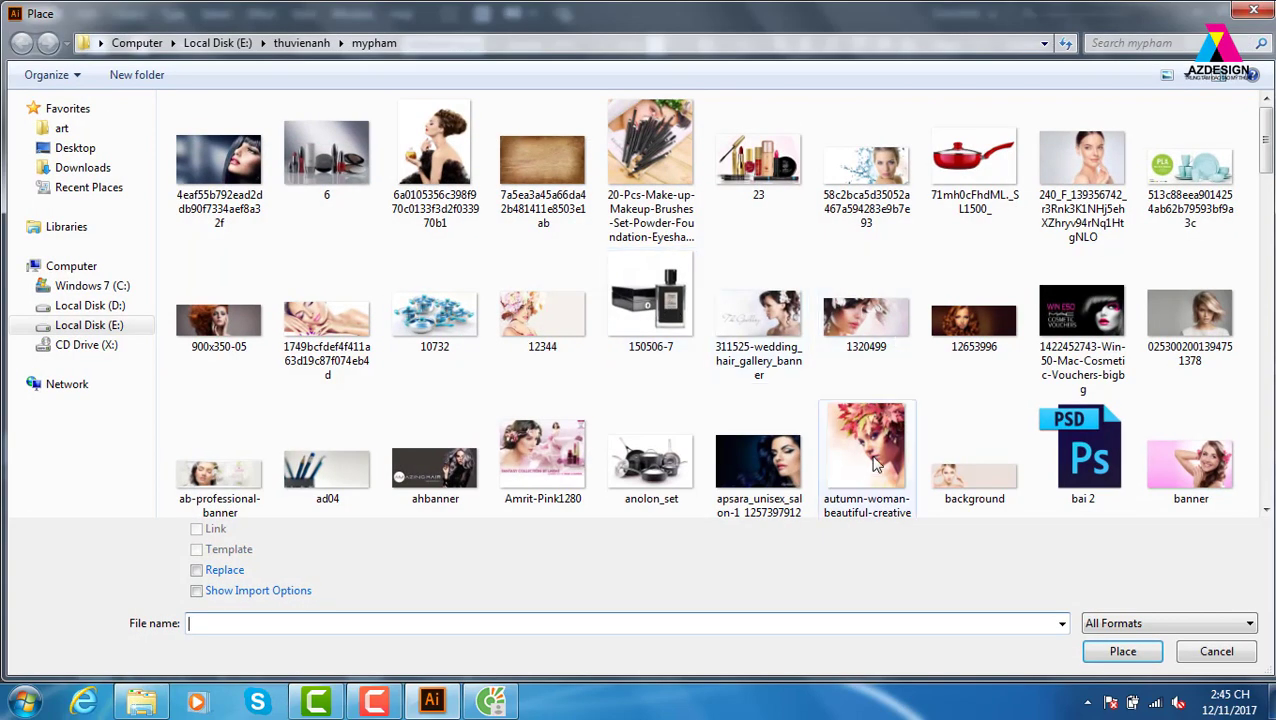
click(866, 460)
click(1121, 651)
click(427, 169)
mouse_move(543, 197)
mouse_down()
mouse_move(671, 453)
mouse_move(808, 472)
mouse_up()
key(ctrl+z)
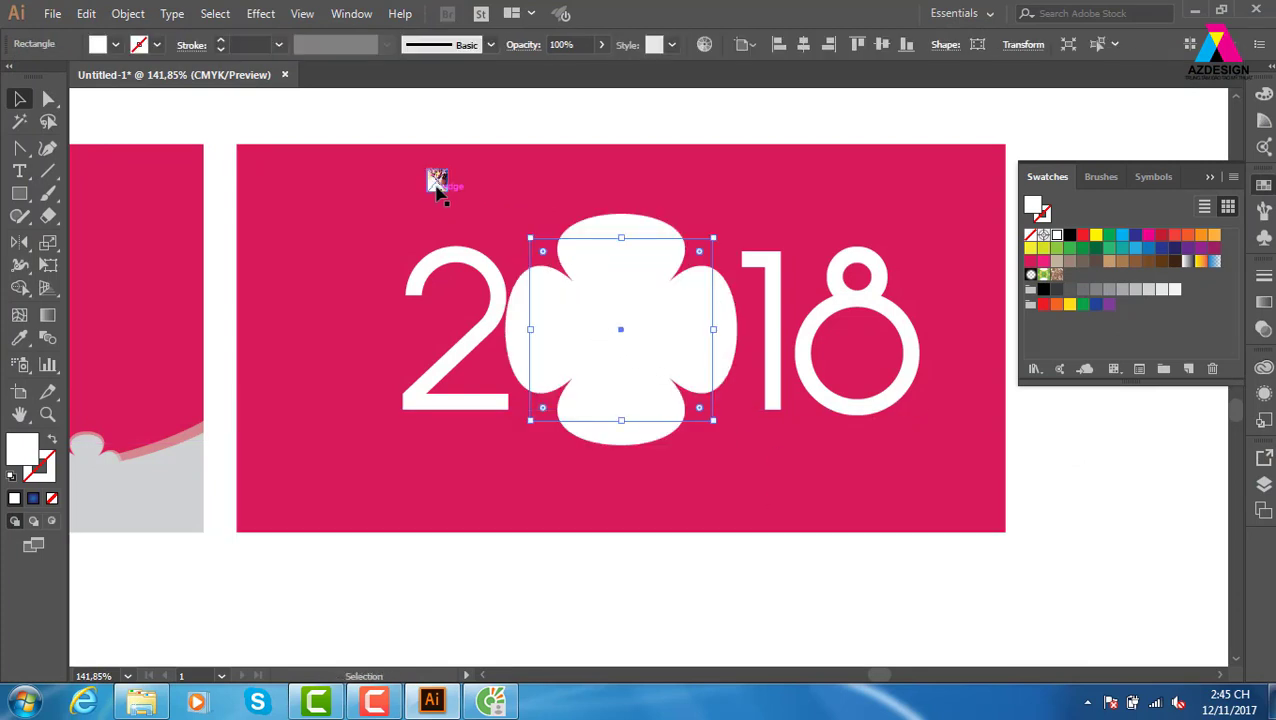
- Enlarge the photo over the flower zero and send it behind the pink background
click(436, 180)
drag(452, 198, 877, 521)
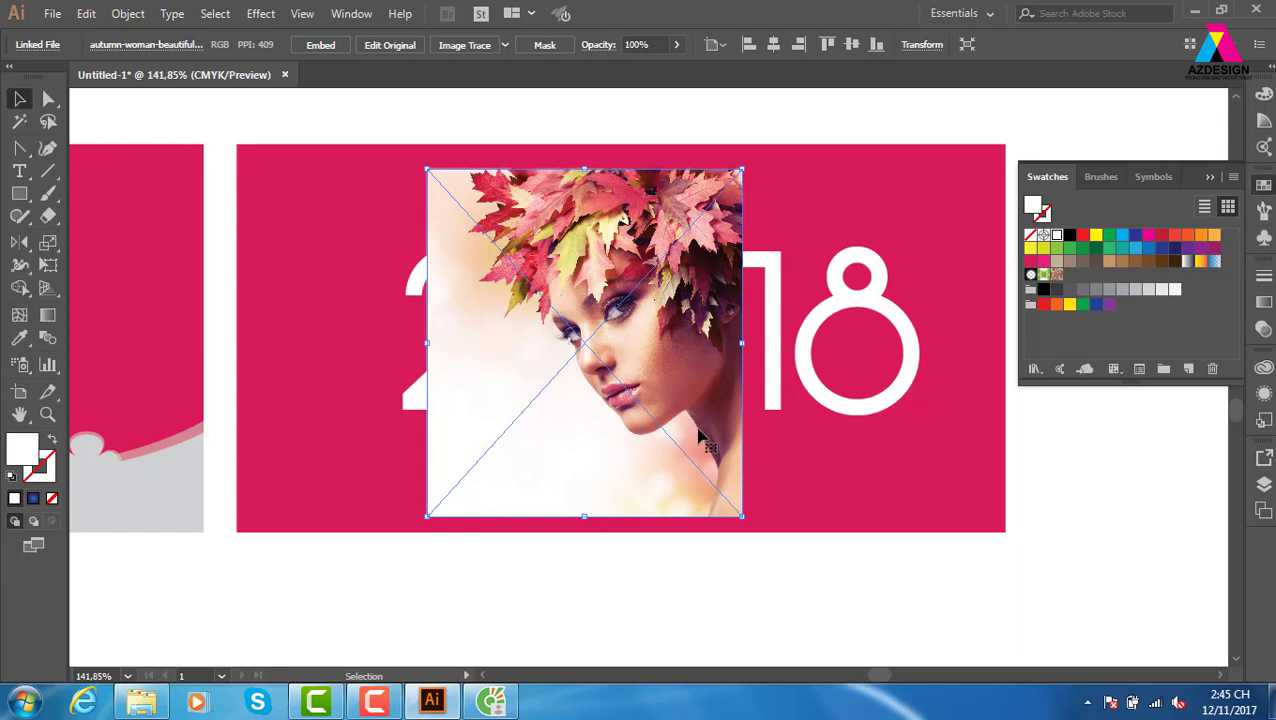
drag(743, 516, 798, 571)
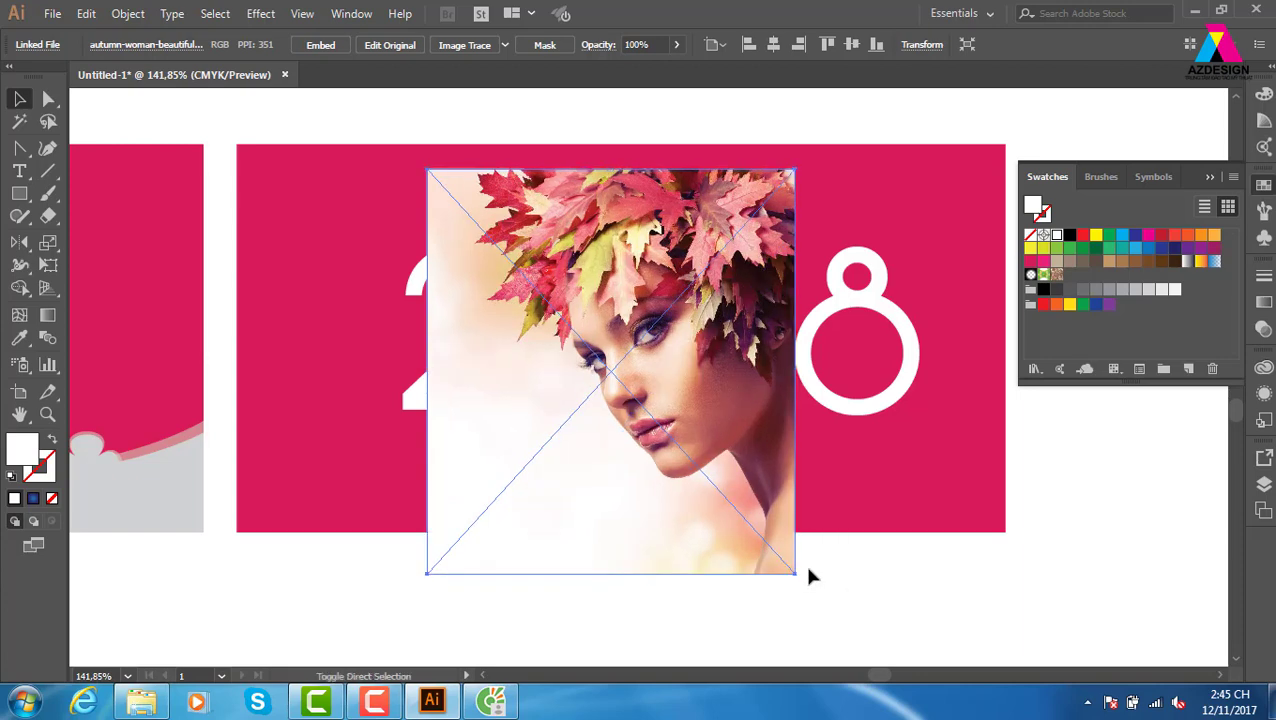
key(ctrl+shift+bracketleft)
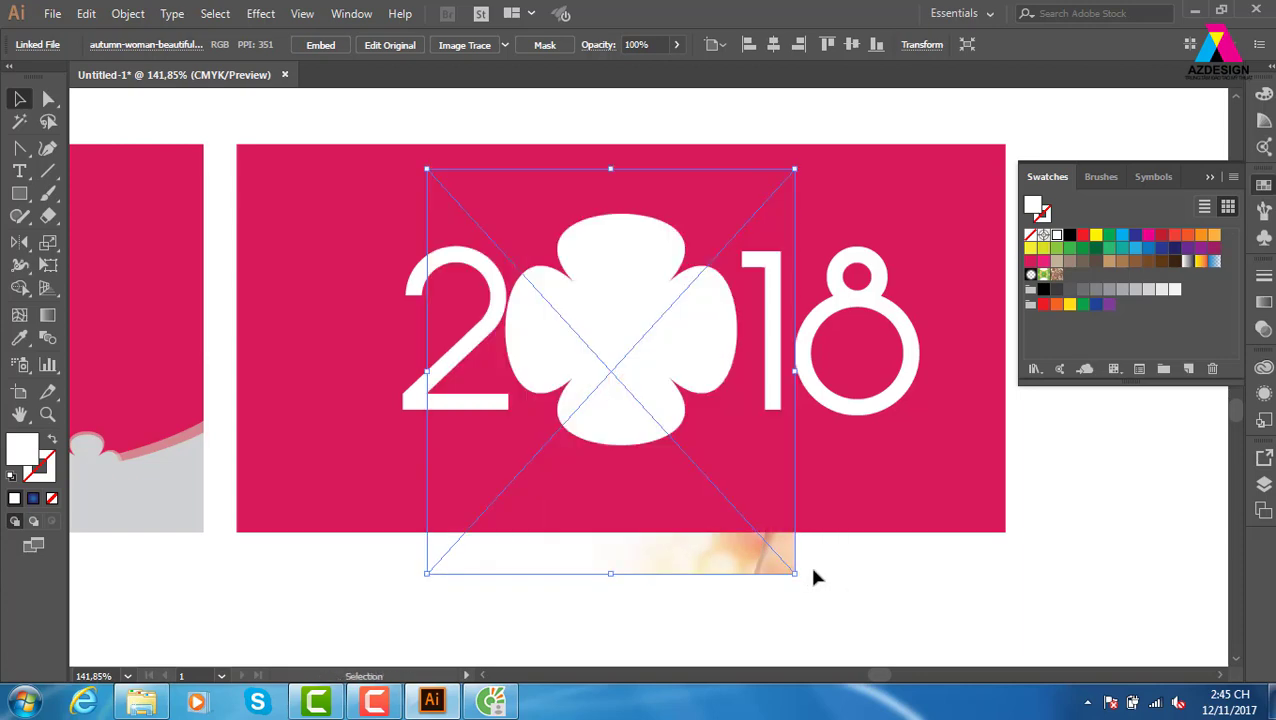
- Try clipping the photo to the flower zero with Ctrl+7, then undo it
click(849, 592)
click(775, 561)
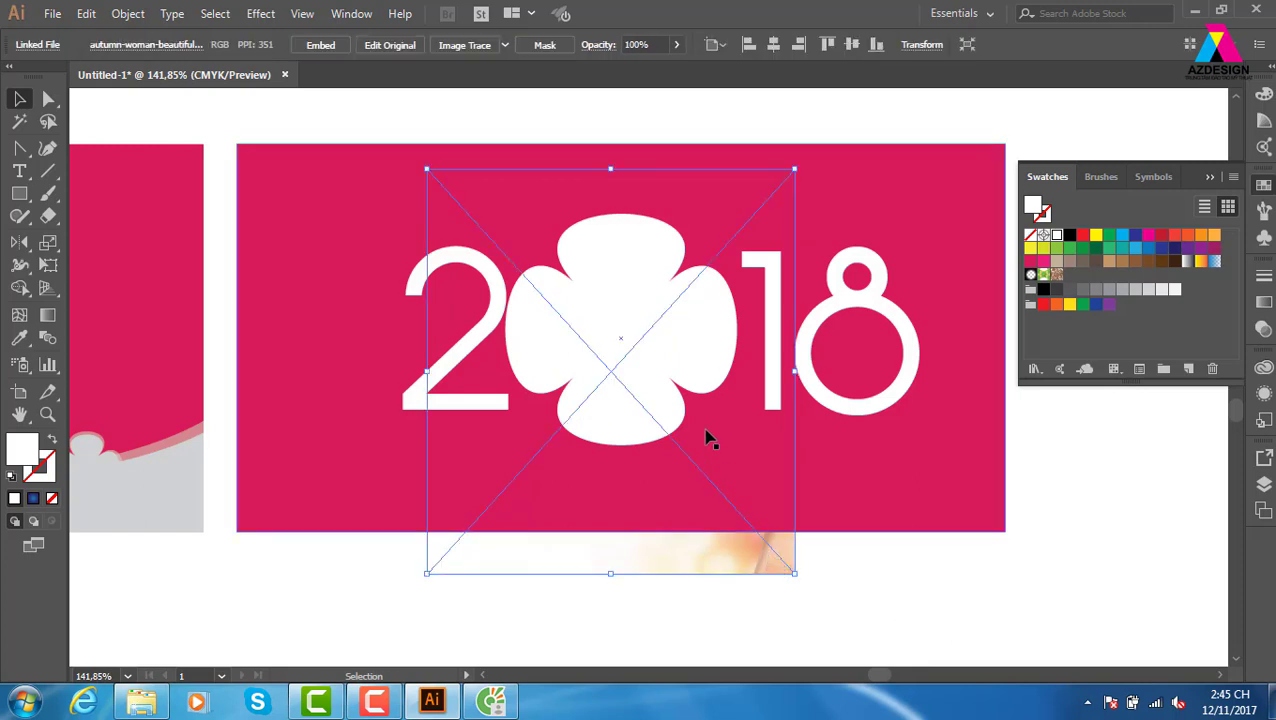
shift+click(698, 388)
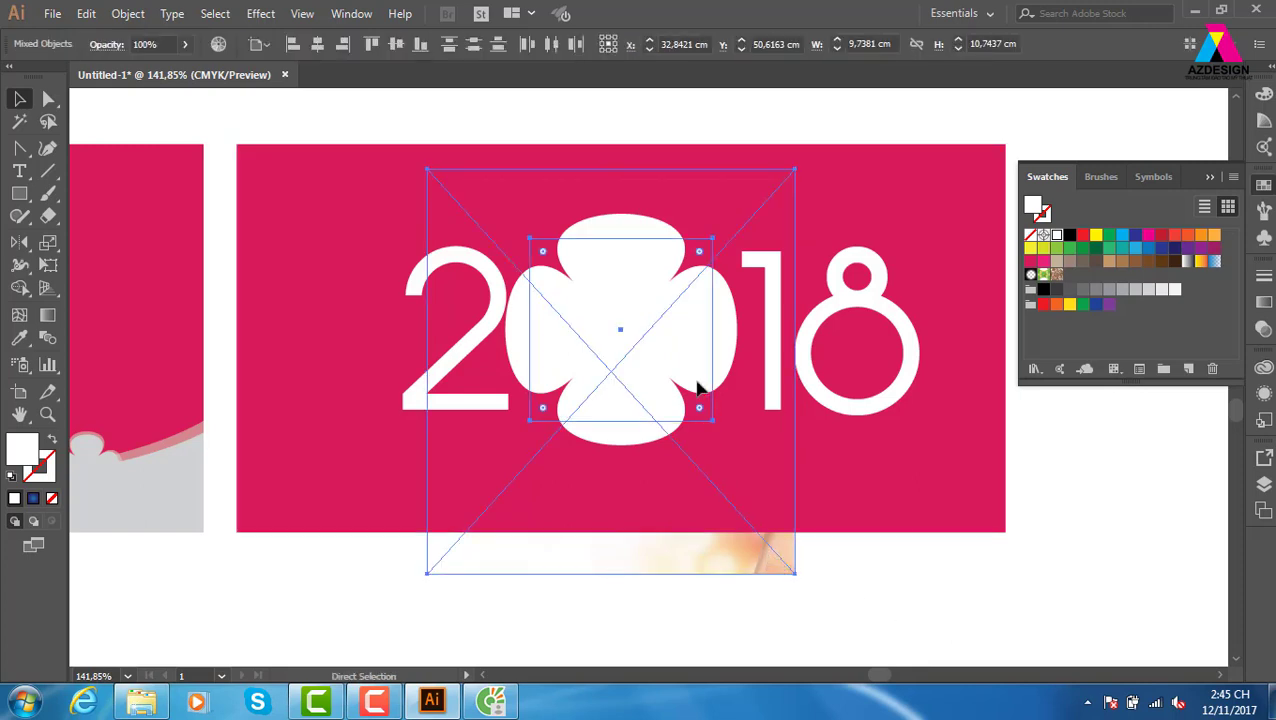
key(ctrl+7)
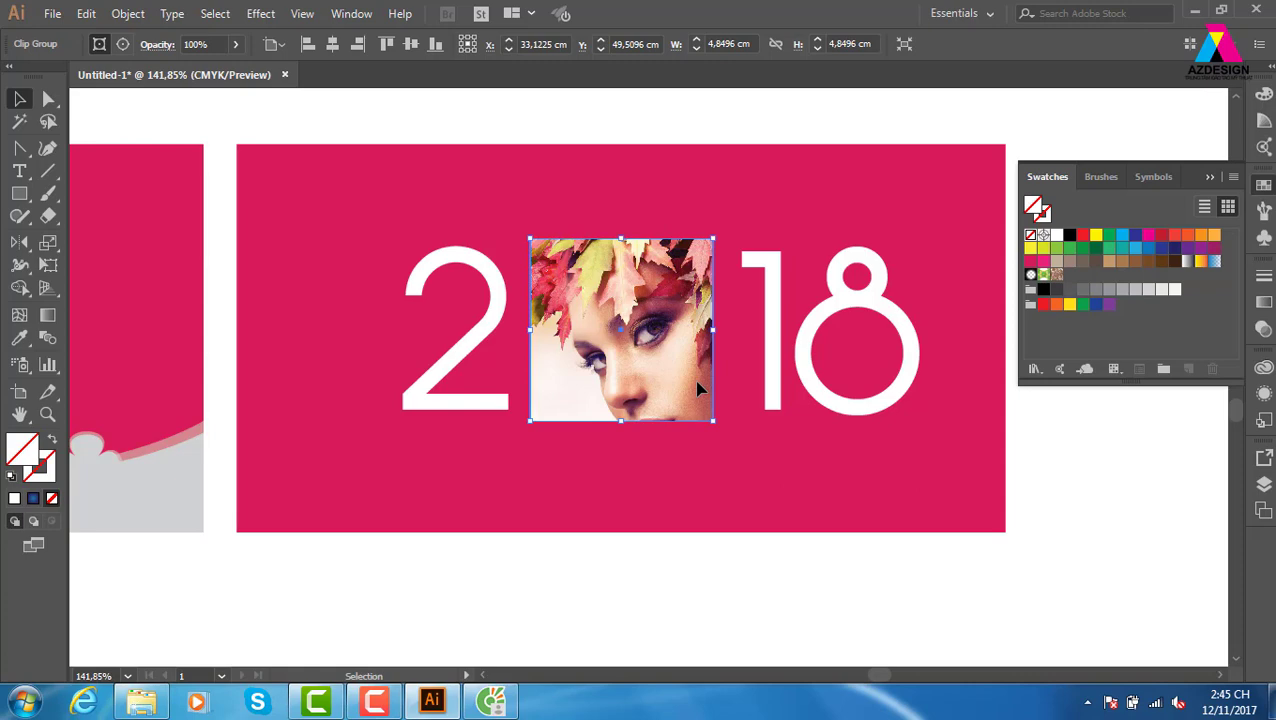
key(ctrl+z)
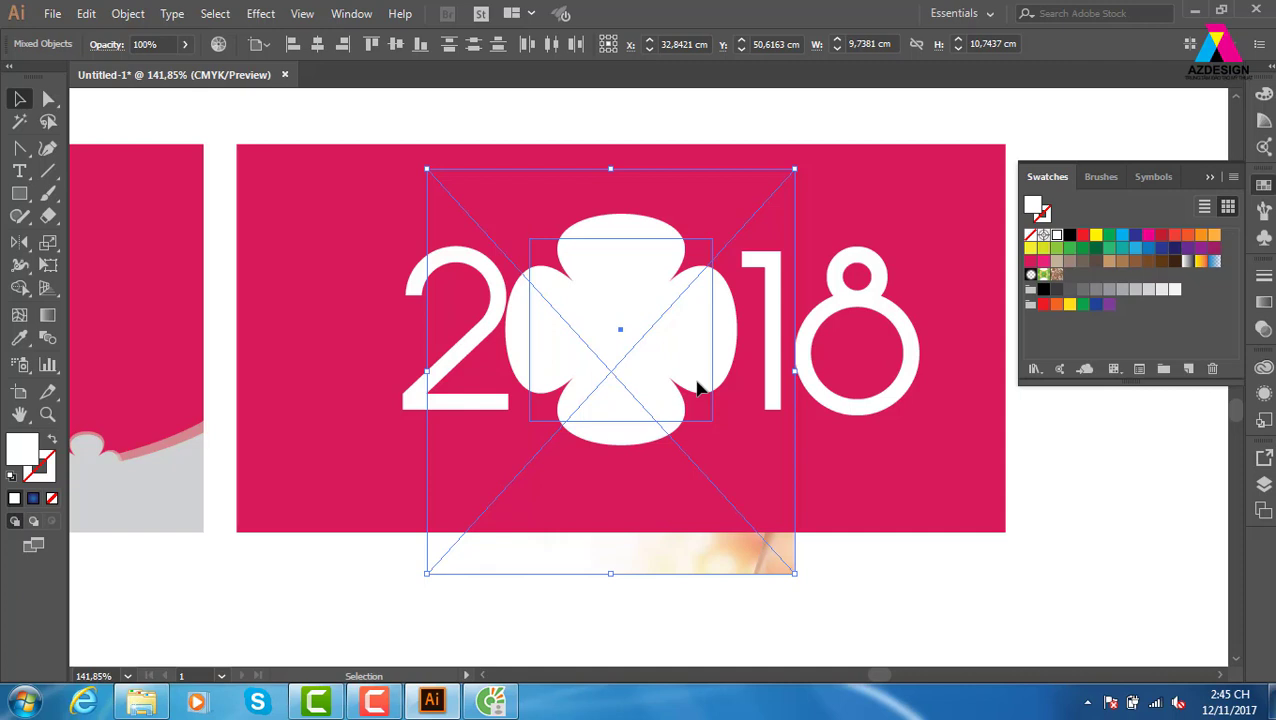
- Flatten the flower zero's transparency with Preserve Alpha Transparency enabled
click(852, 112)
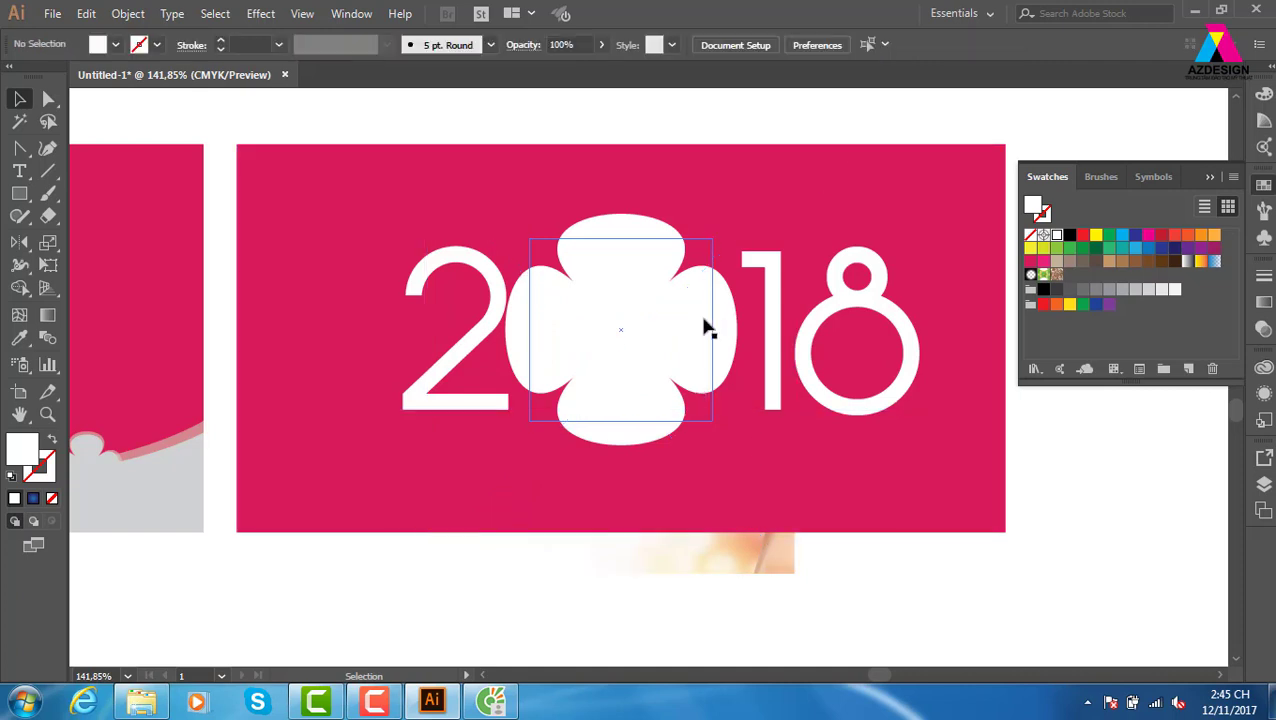
click(706, 328)
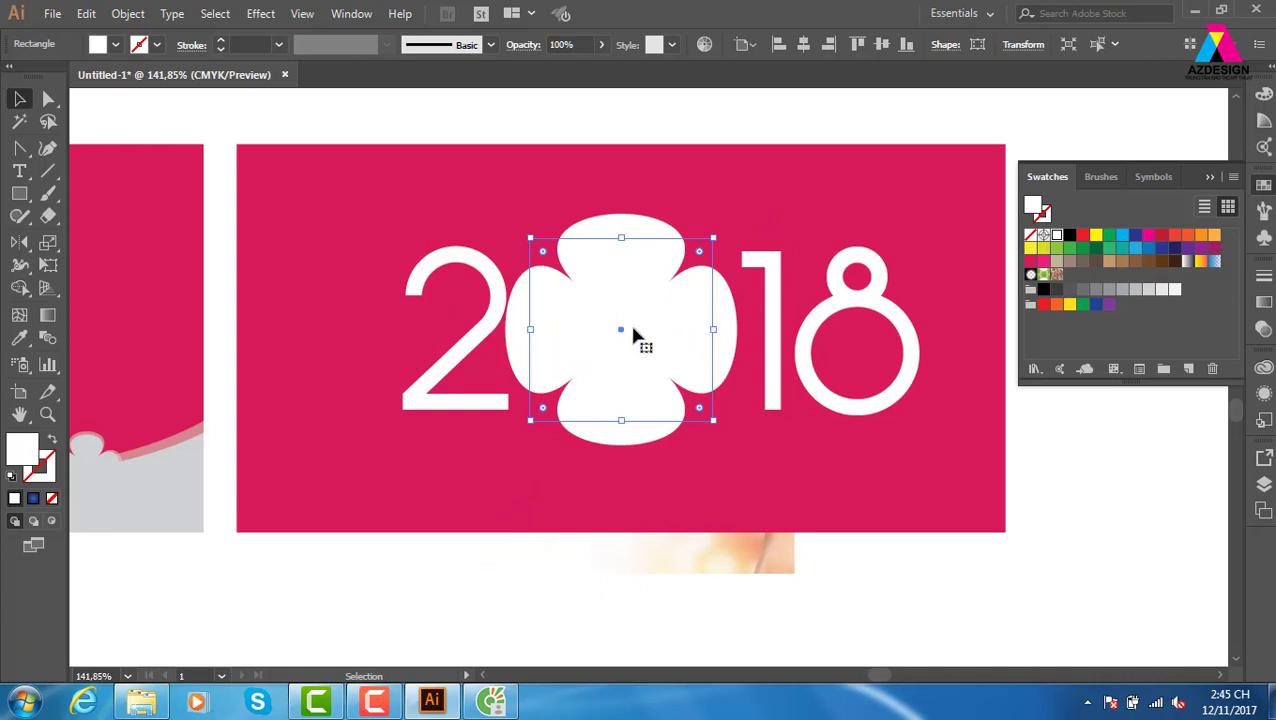
click(128, 14)
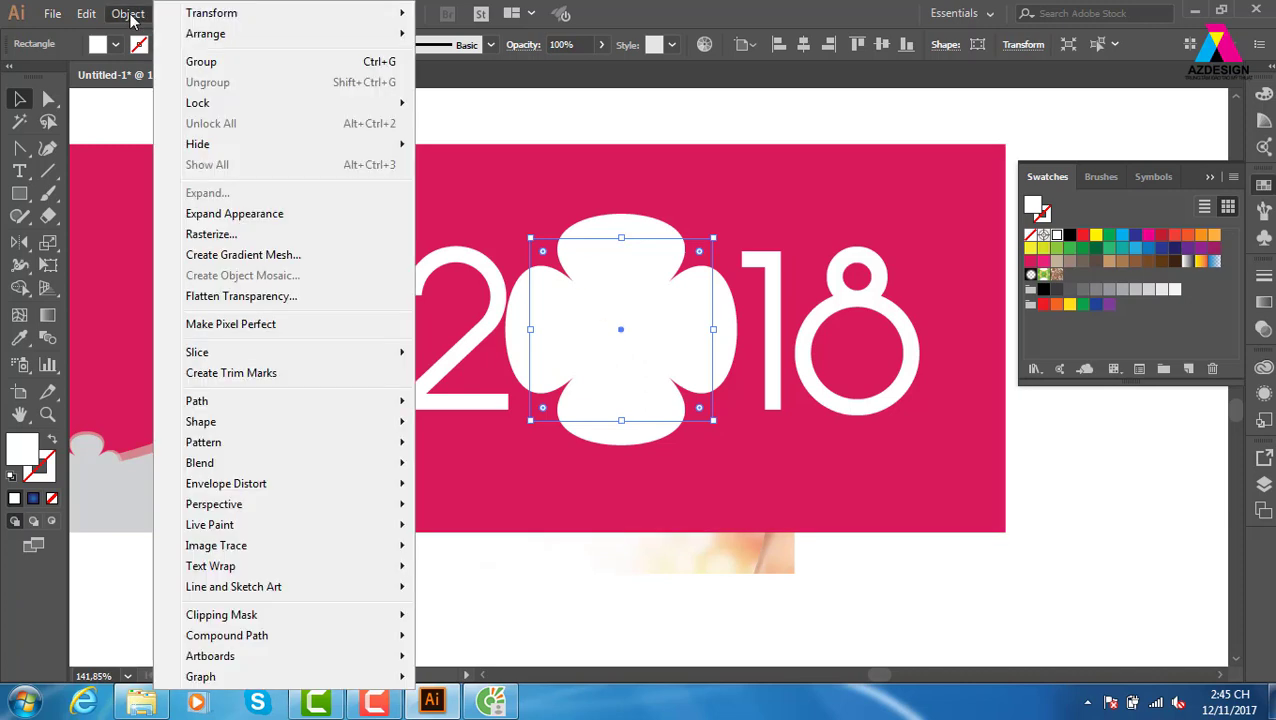
click(258, 298)
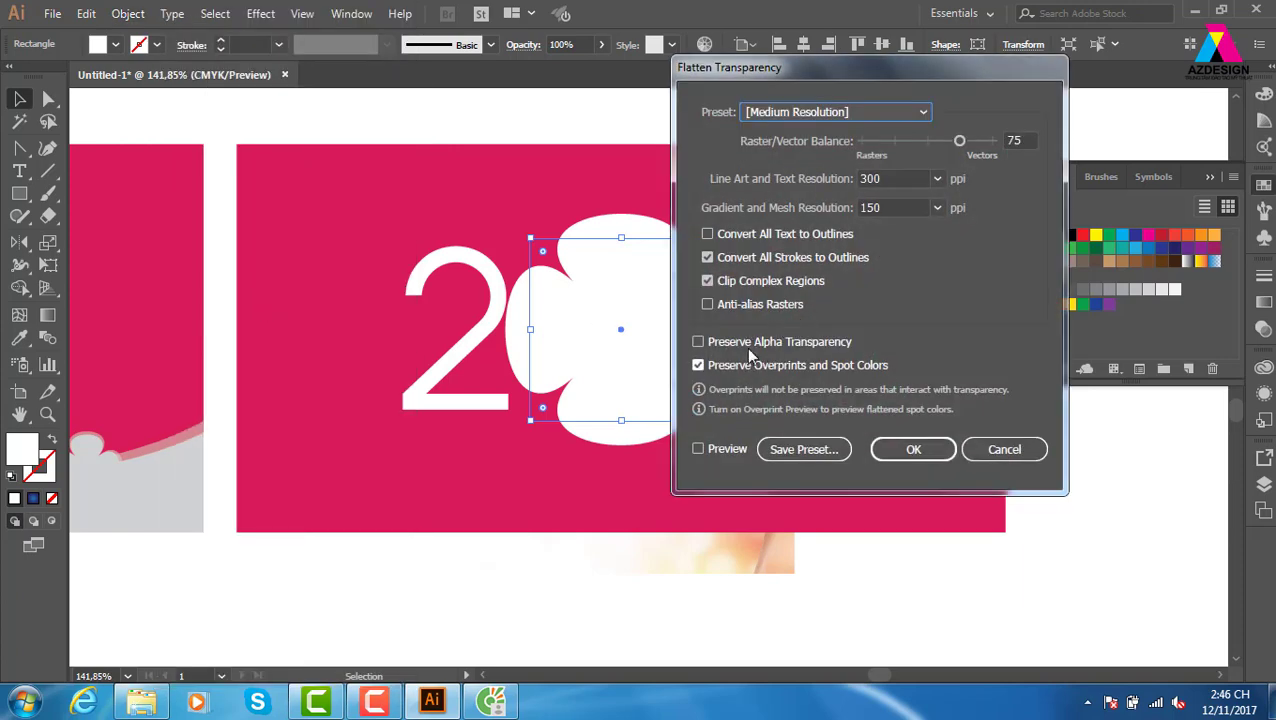
click(748, 343)
click(940, 452)
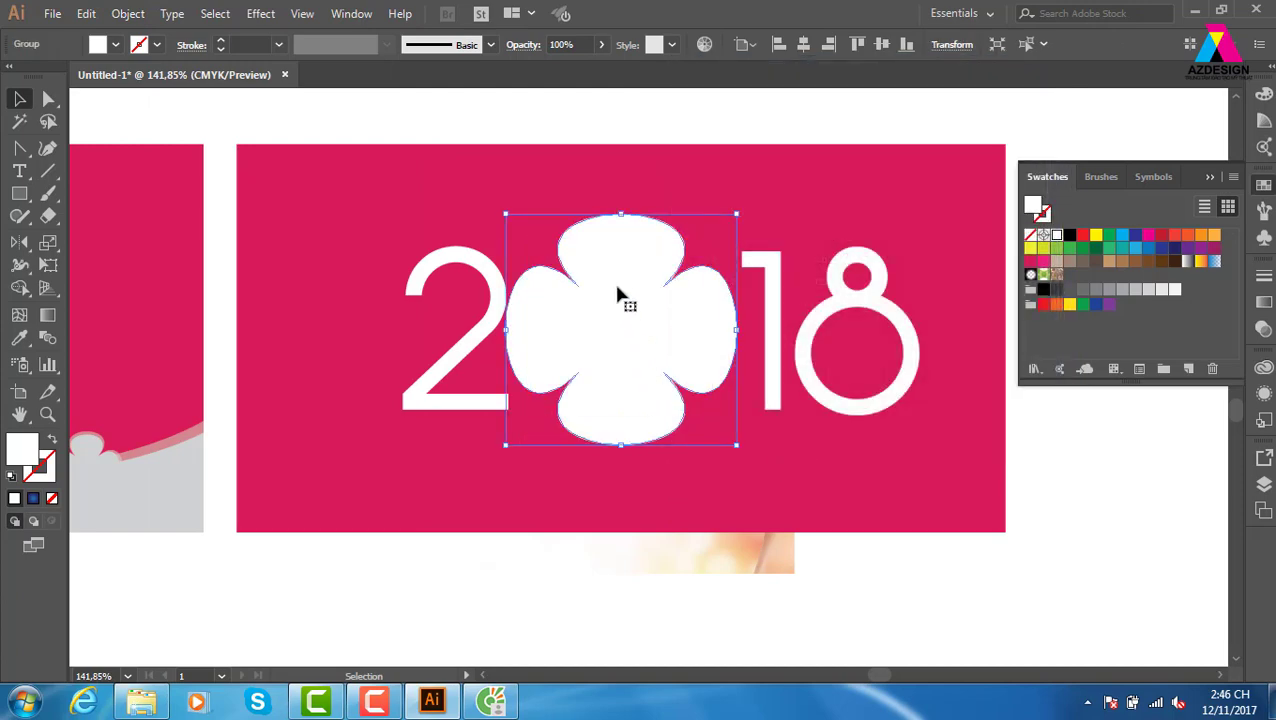
- Shrink the inner flower shape slightly and fill it teal
click(738, 100)
click(670, 297)
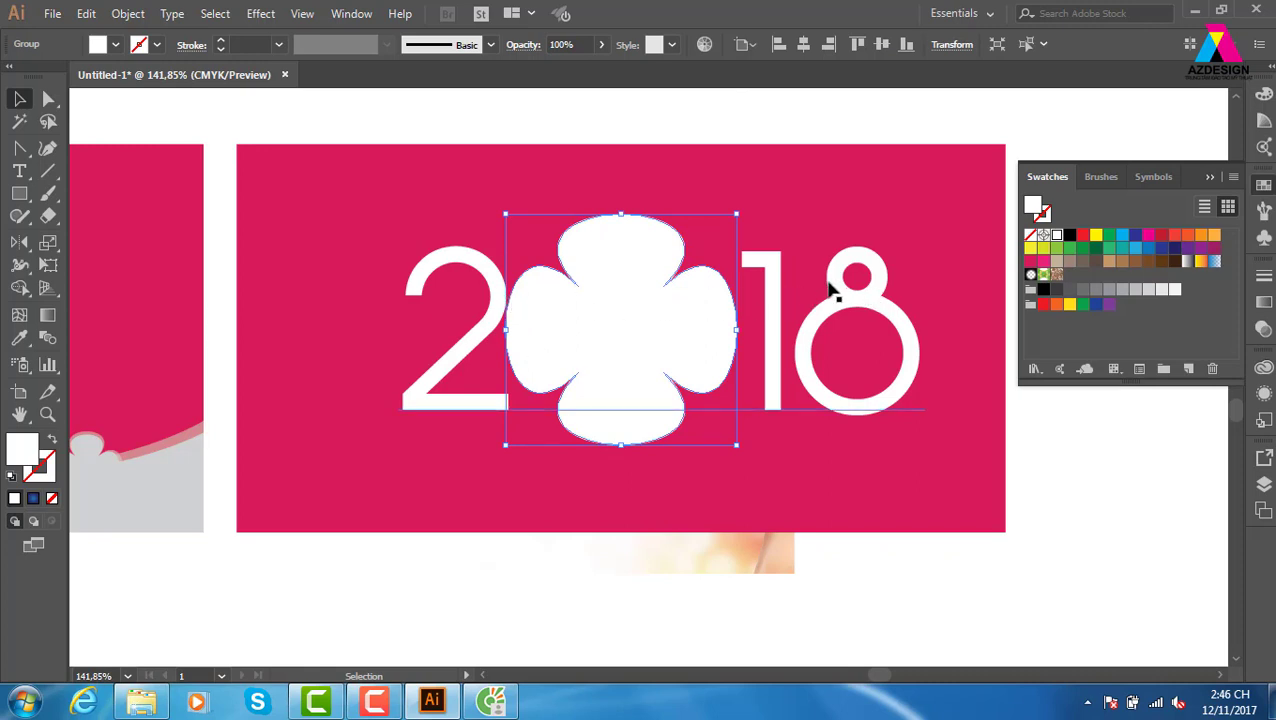
key(a)
key(v)
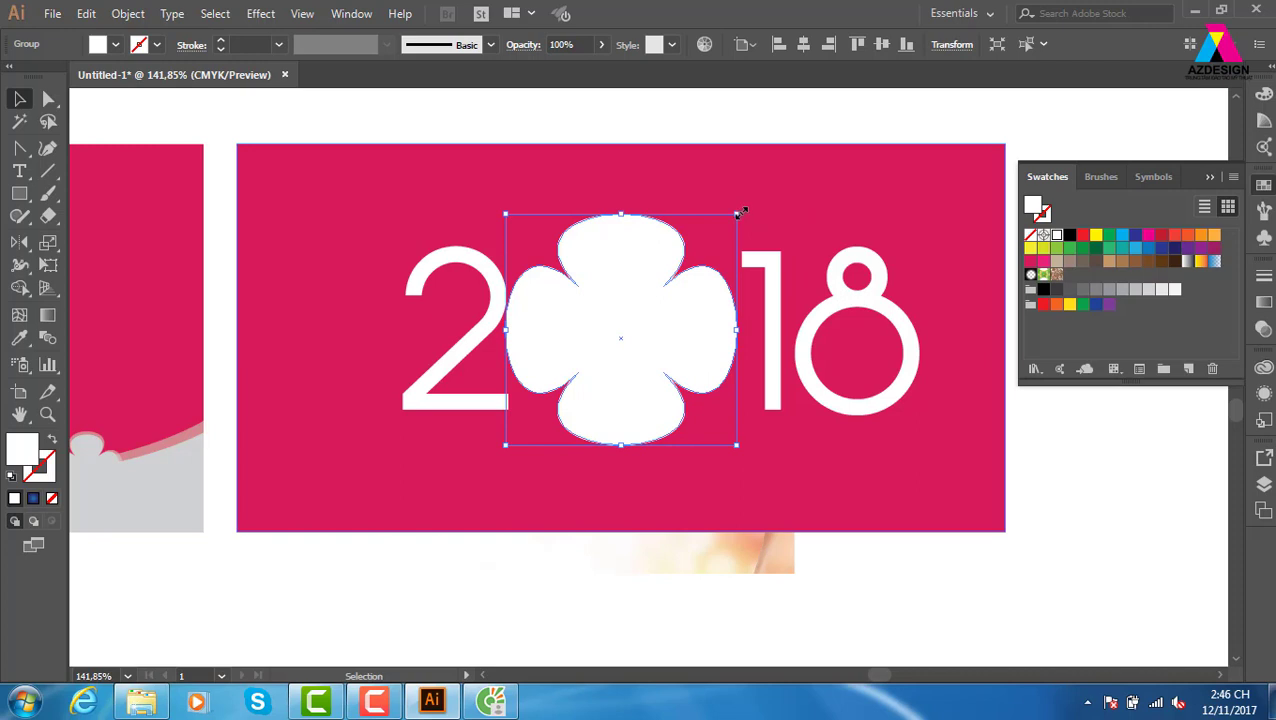
drag(737, 212, 725, 222)
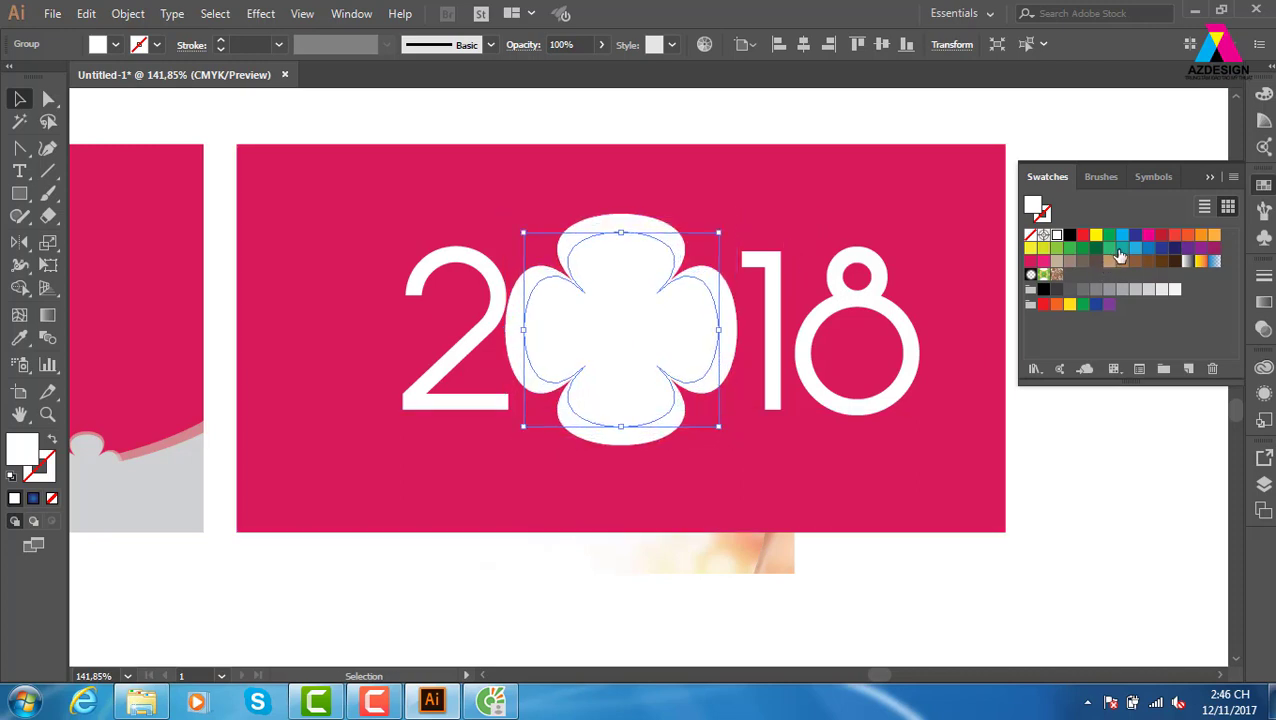
click(1122, 247)
click(1117, 515)
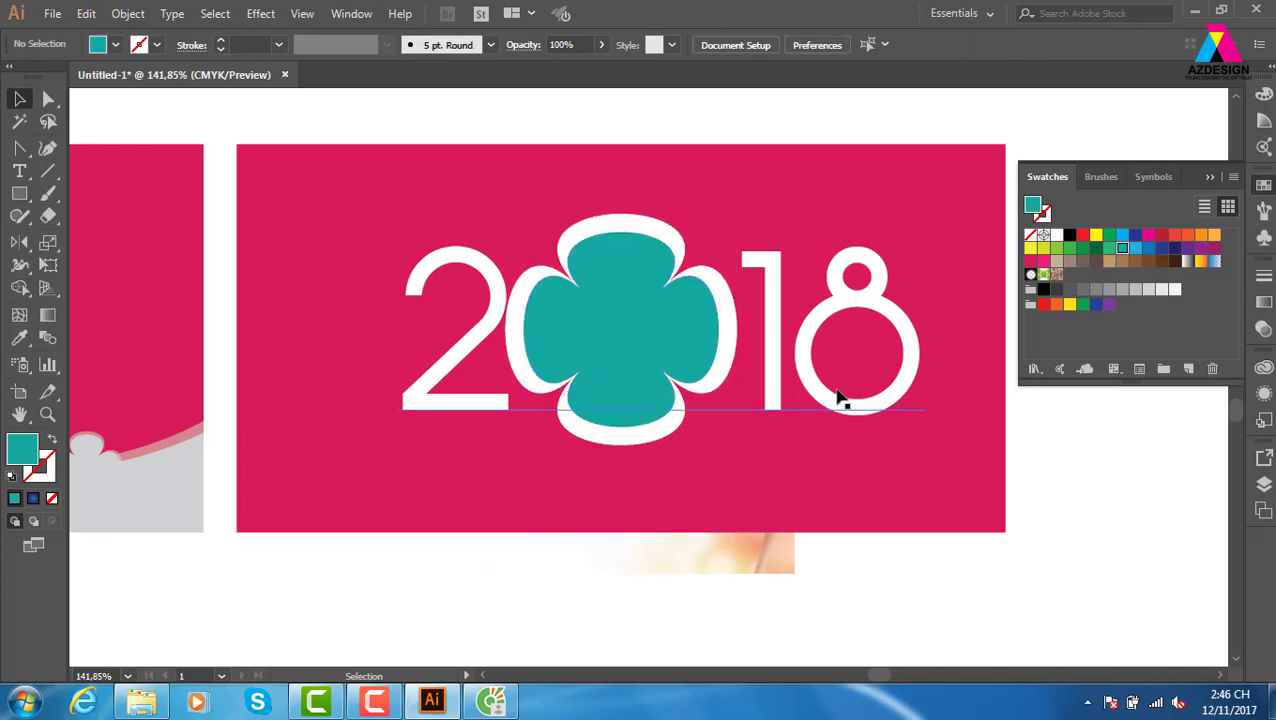
- Clip the woman's photo inside the teal flower with Ctrl+7
click(712, 384)
shift+click(778, 552)
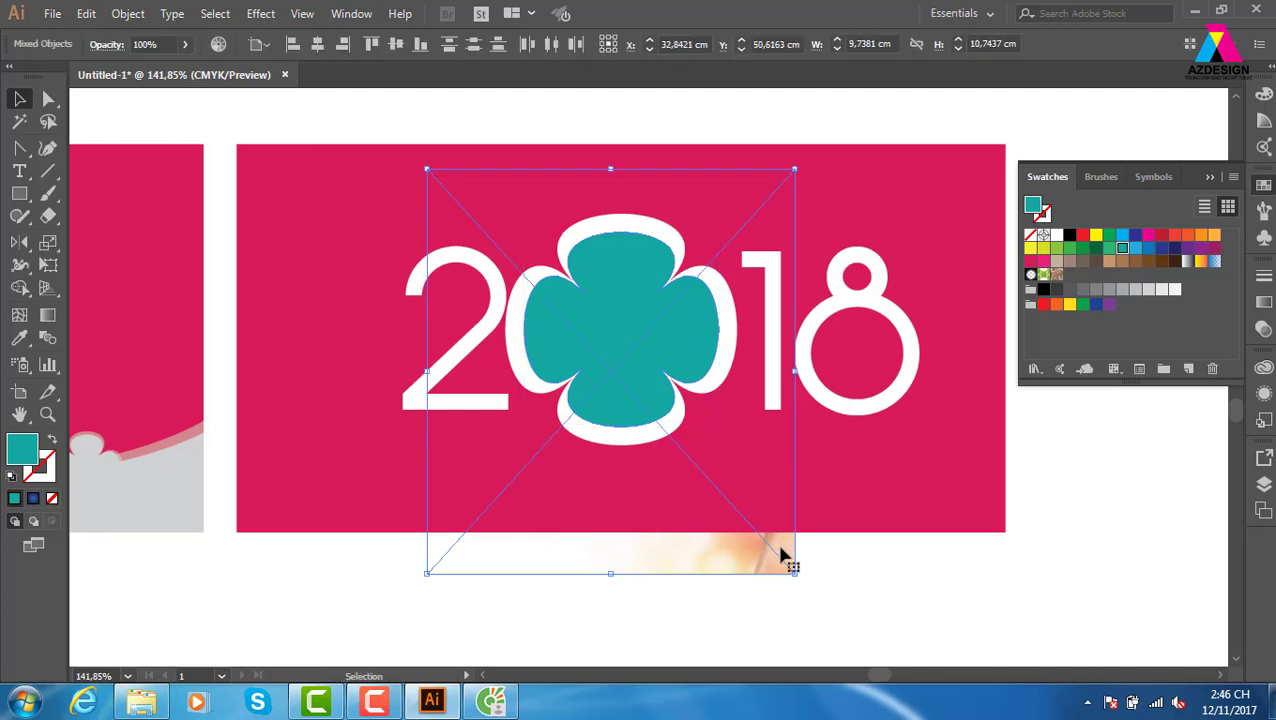
key(ctrl+7)
click(1170, 532)
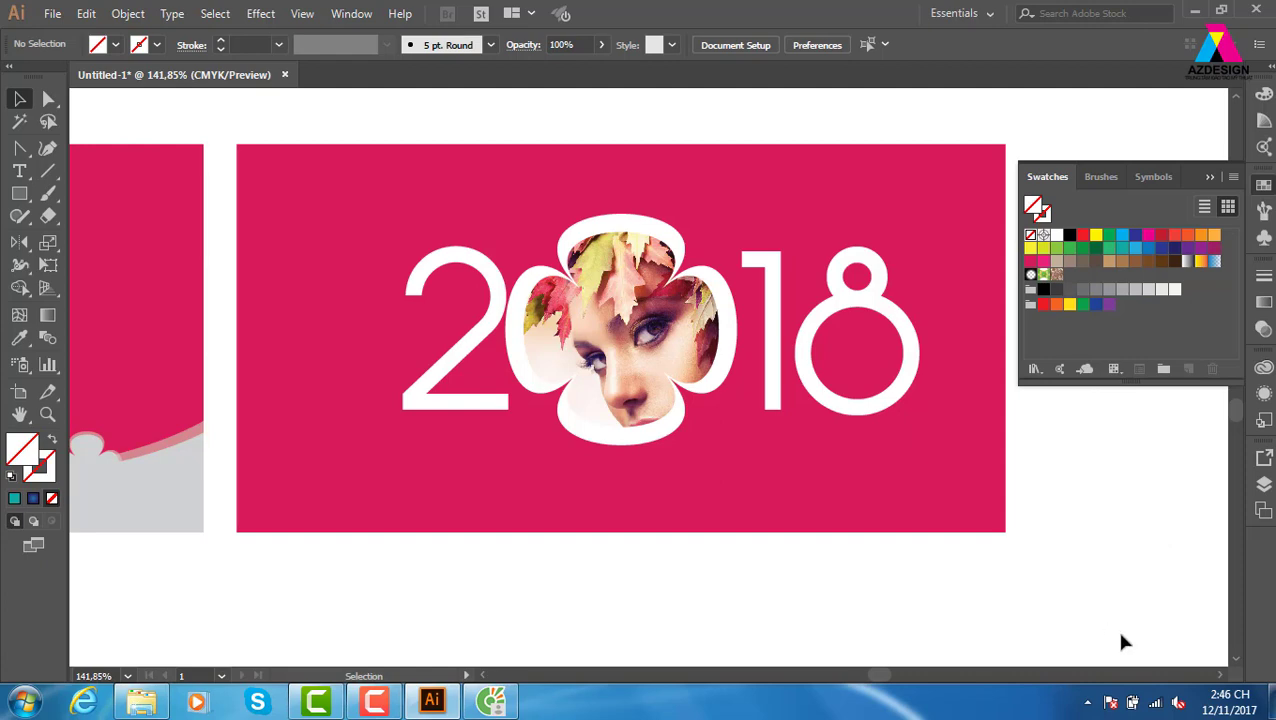
- Duplicate the left banner's pink rectangle straight down as a third plain magenta panel
key(ctrl+minus)
key(ctrl+minus)
key(ctrl+minus)
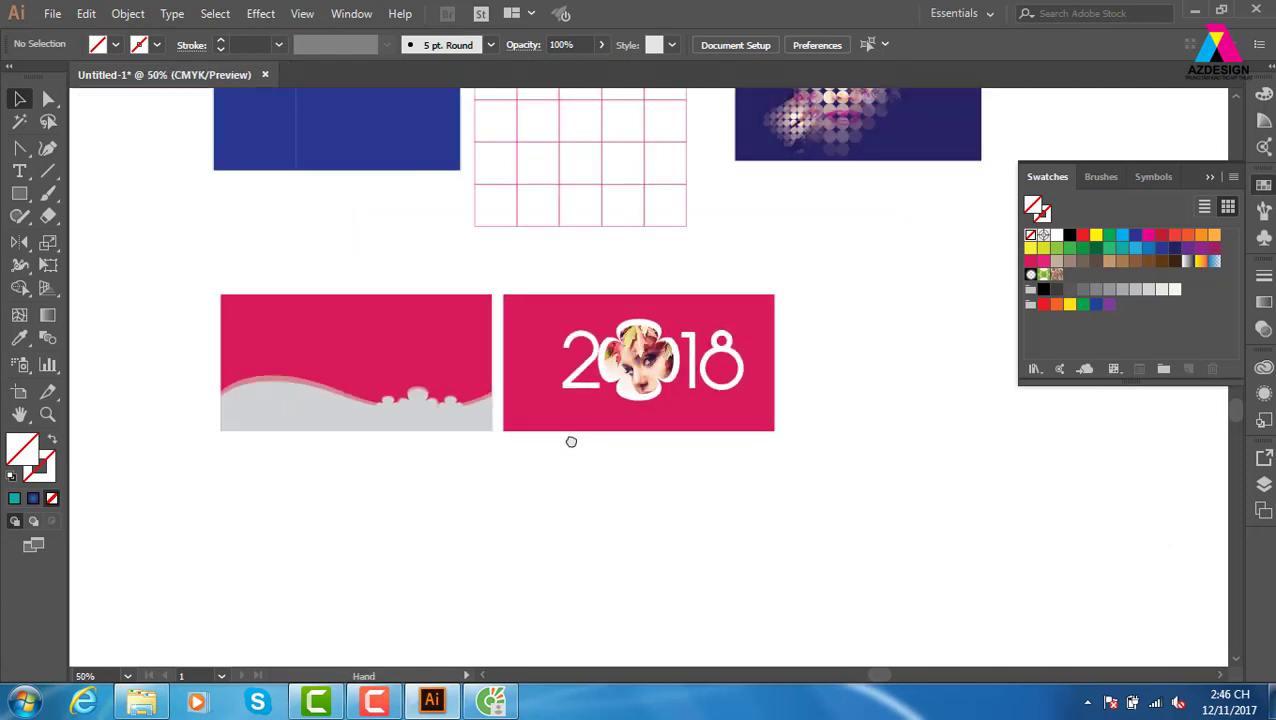
drag(571, 441, 622, 410)
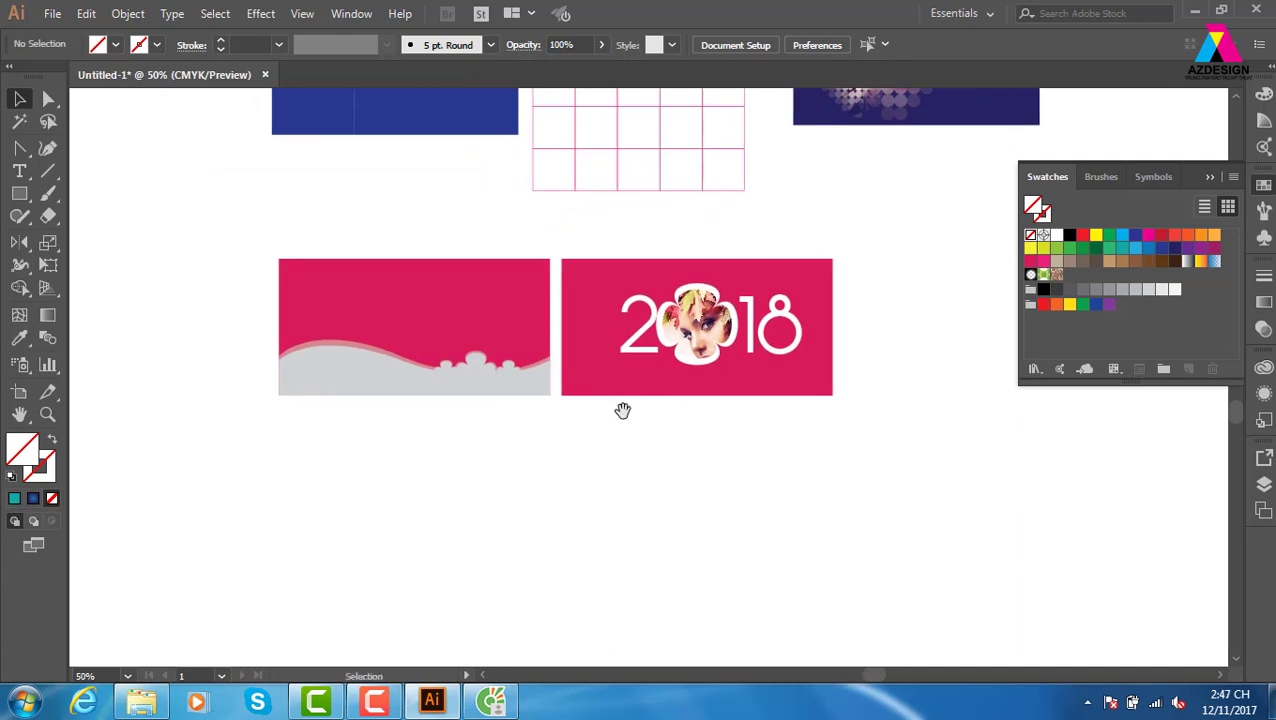
click(538, 364)
drag(498, 333, 528, 482)
click(689, 450)
key(ctrl+plus)
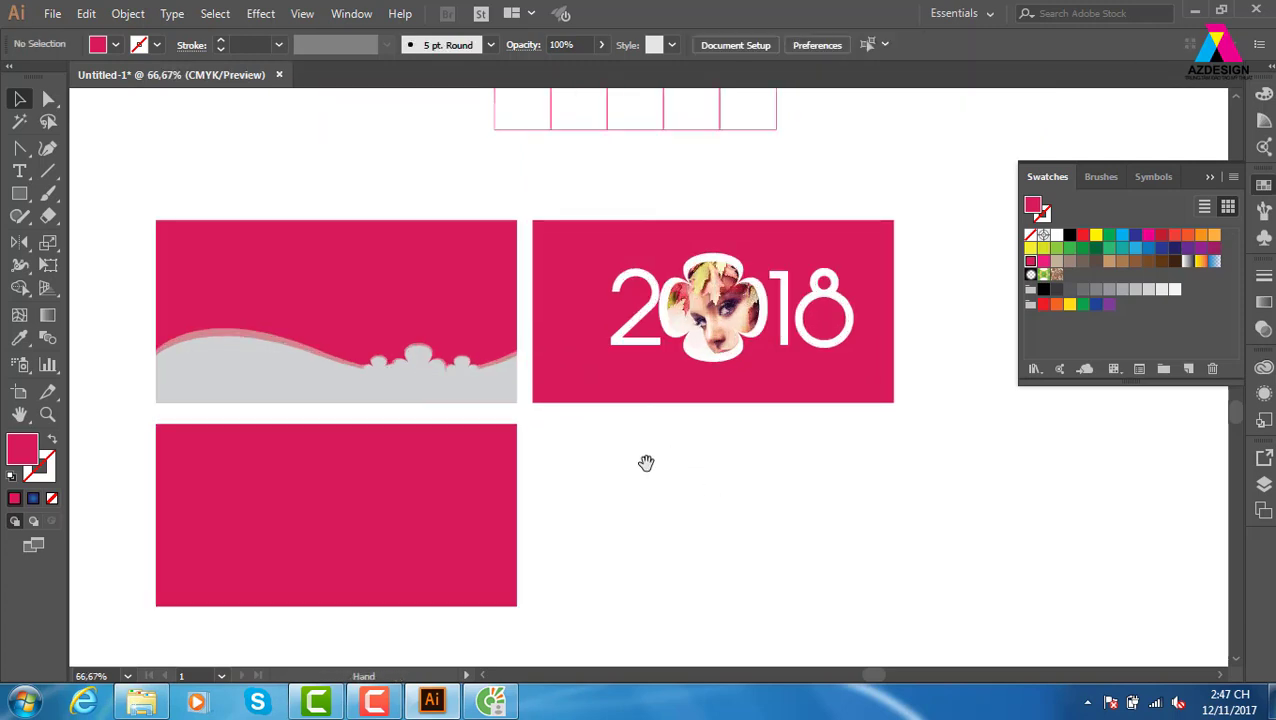
drag(642, 463, 653, 379)
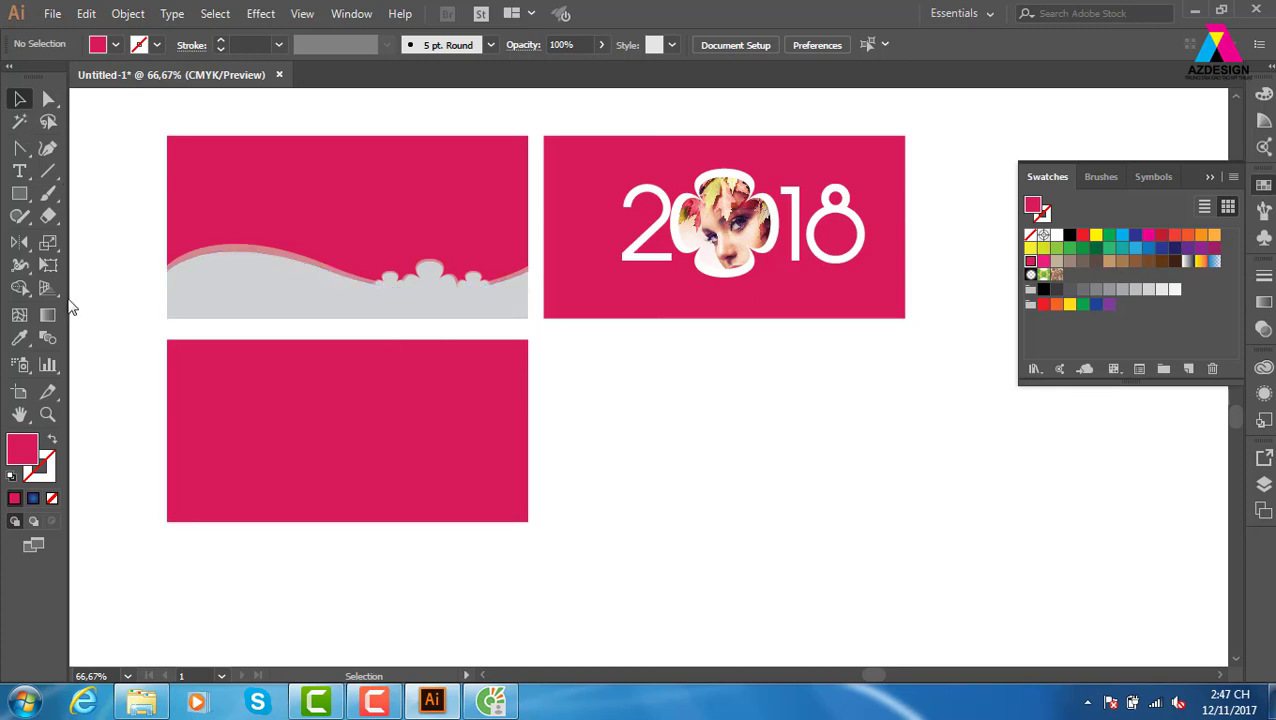
- Draw a thin white bar across the right half of the new pink panel
click(328, 400)
click(22, 195)
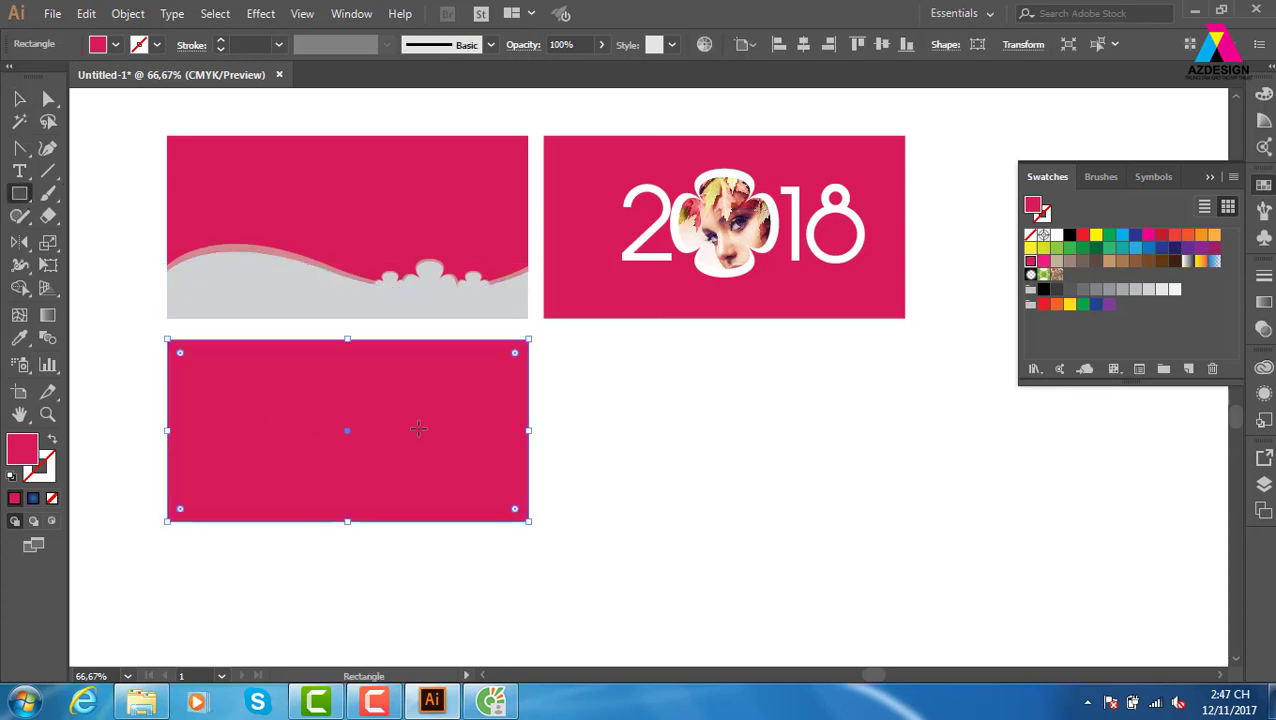
drag(309, 391, 503, 397)
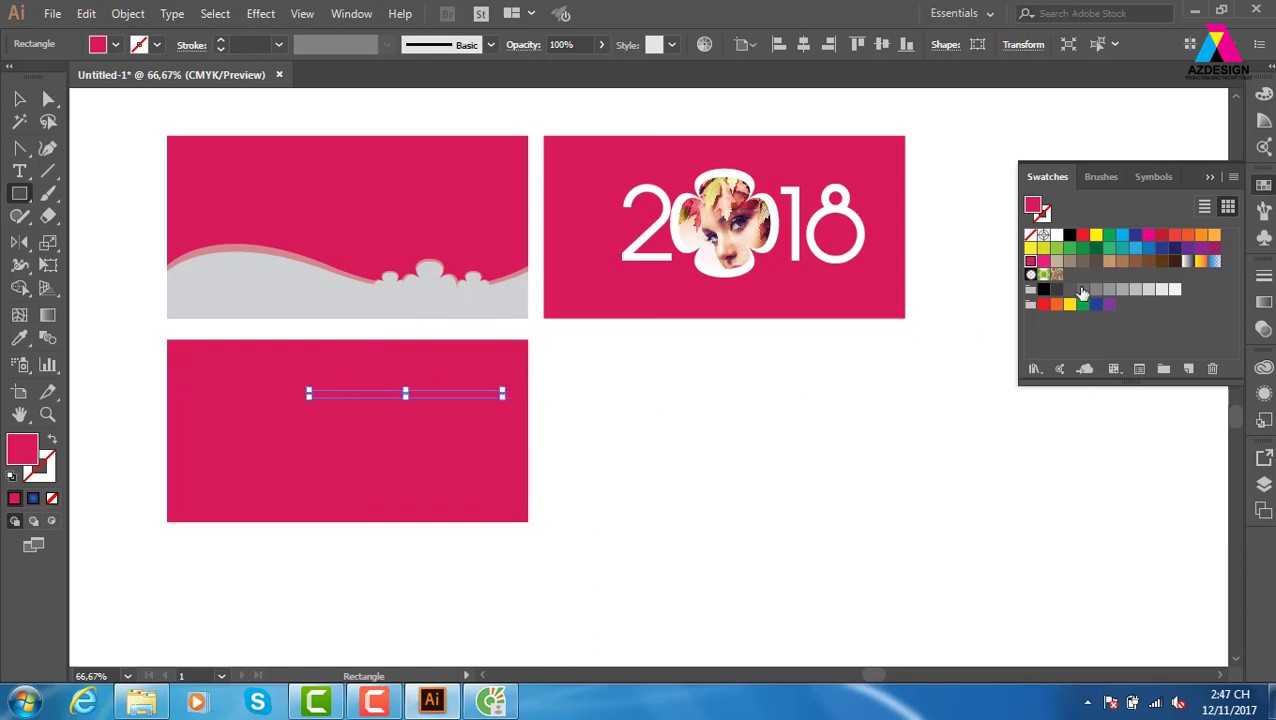
click(1056, 234)
- Copy the white bar downward and repeat the copy to make nine evenly spaced stripes
key(v)
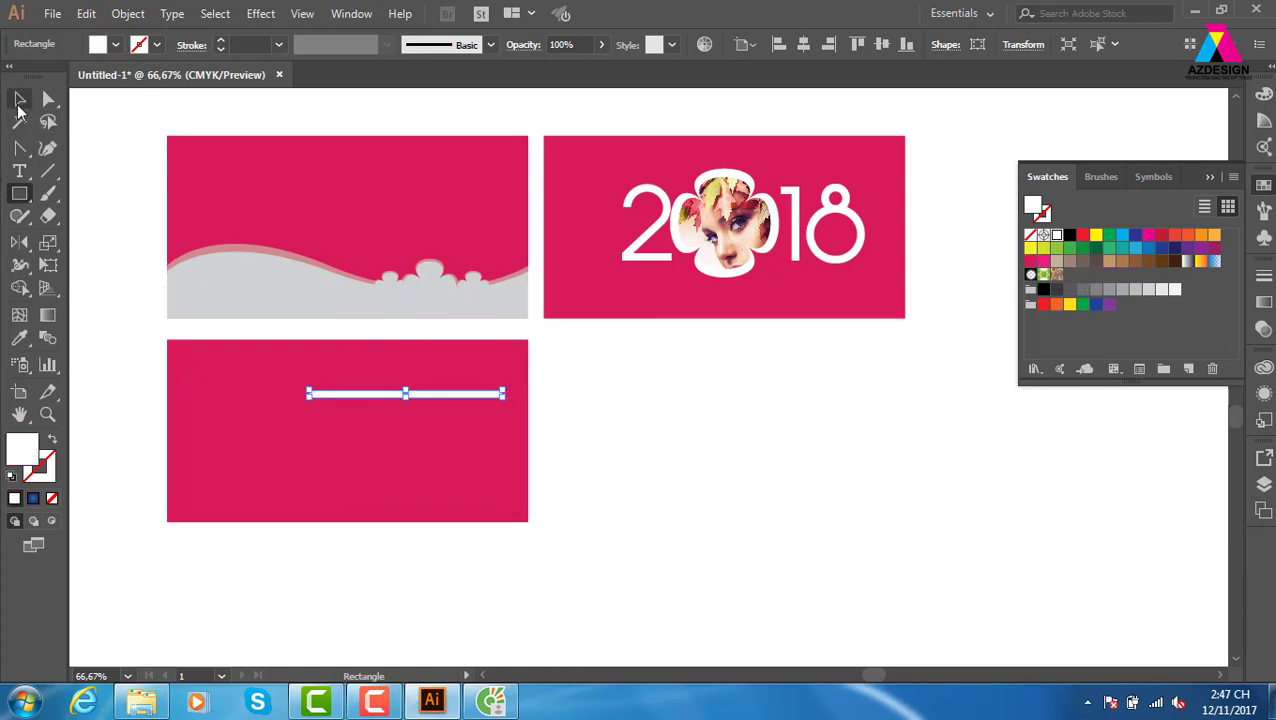
drag(481, 394, 481, 416)
key(ctrl+d)
key(ctrl+d)
key(ctrl+d)
key(ctrl+d)
key(ctrl+d)
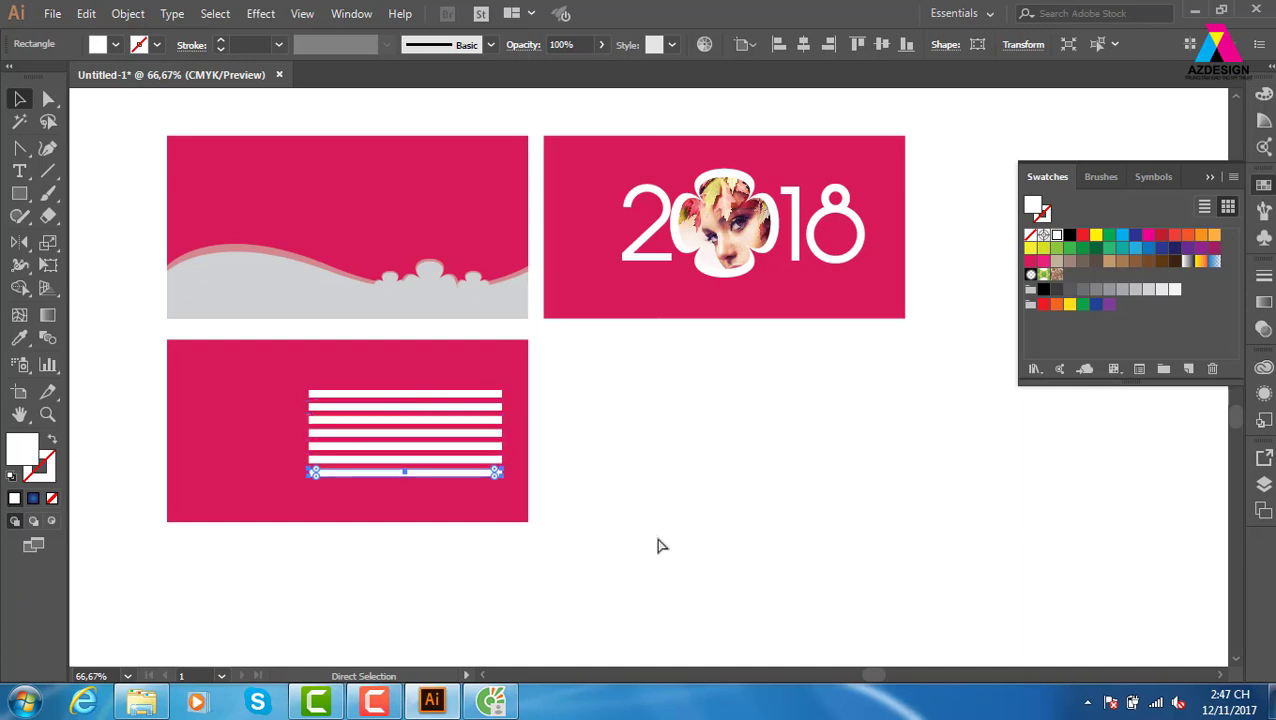
key(ctrl+d)
key(ctrl+d)
click(720, 505)
key(z)
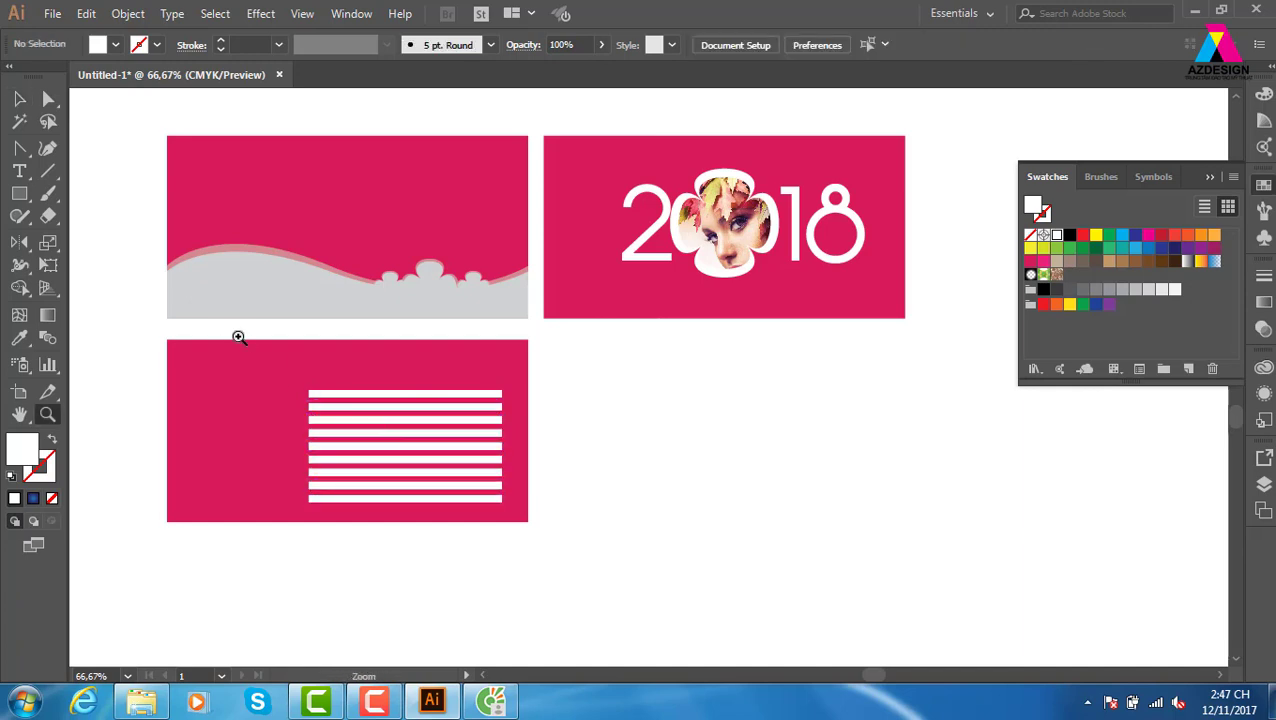
drag(236, 336, 743, 587)
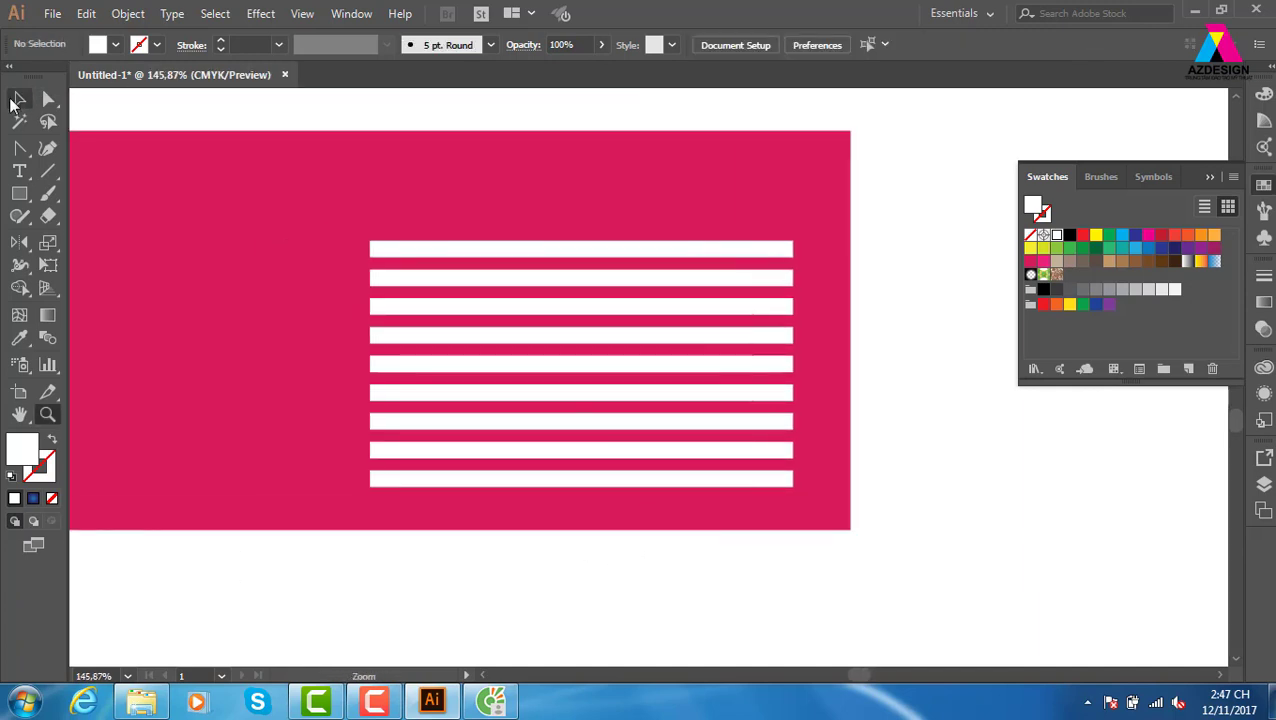
- Set the outermost top and bottom stripes to 20% opacity
click(19, 98)
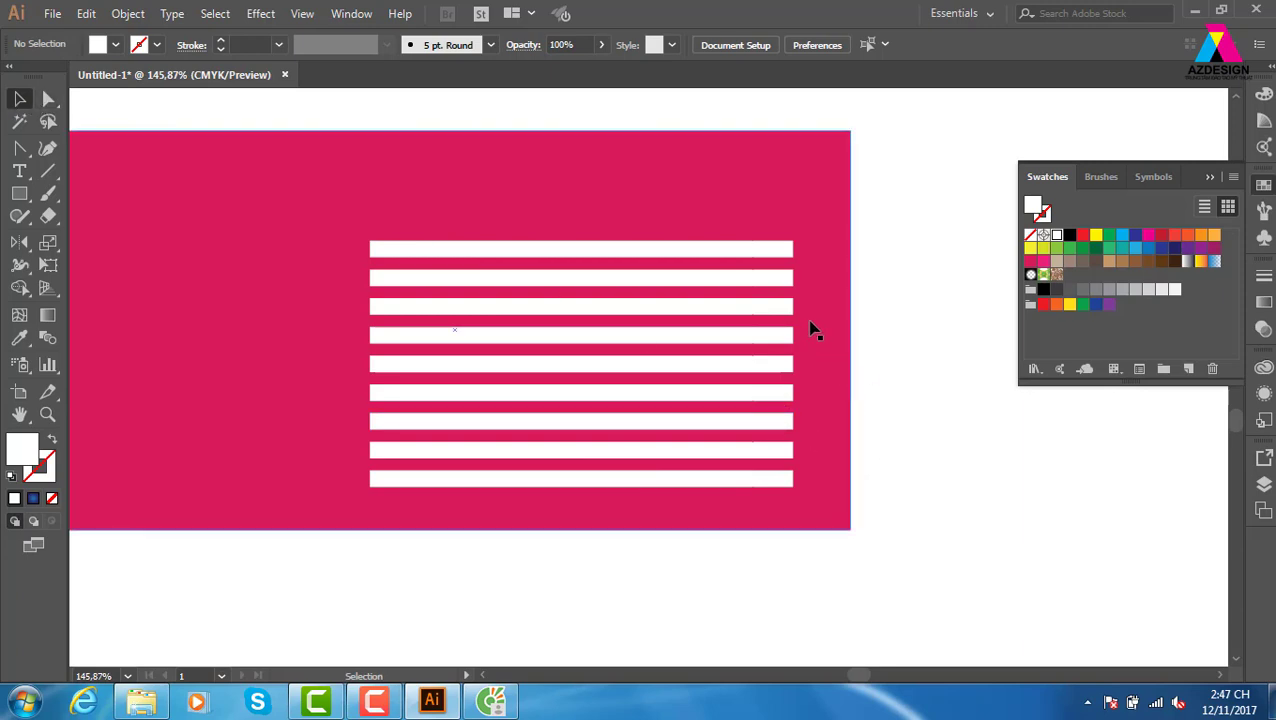
click(780, 250)
shift+click(771, 481)
key(ctrl+a)
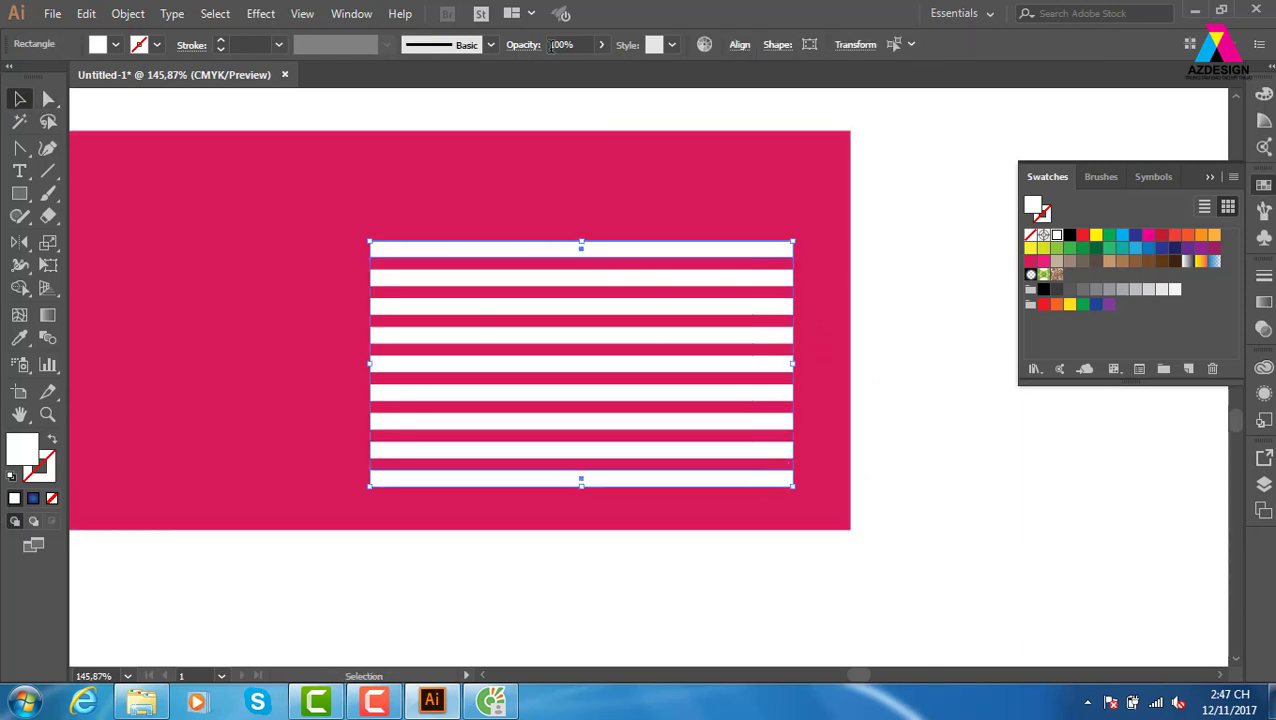
click(520, 45)
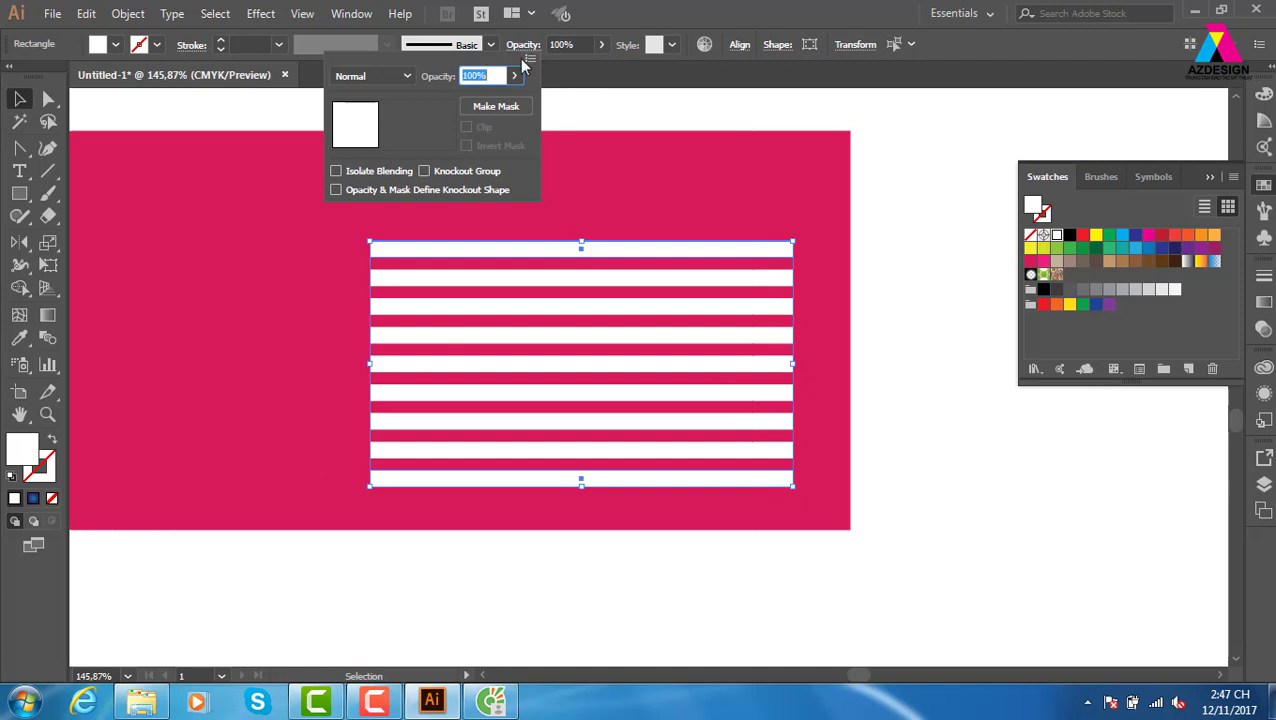
text(20)
key(Return)
click(858, 418)
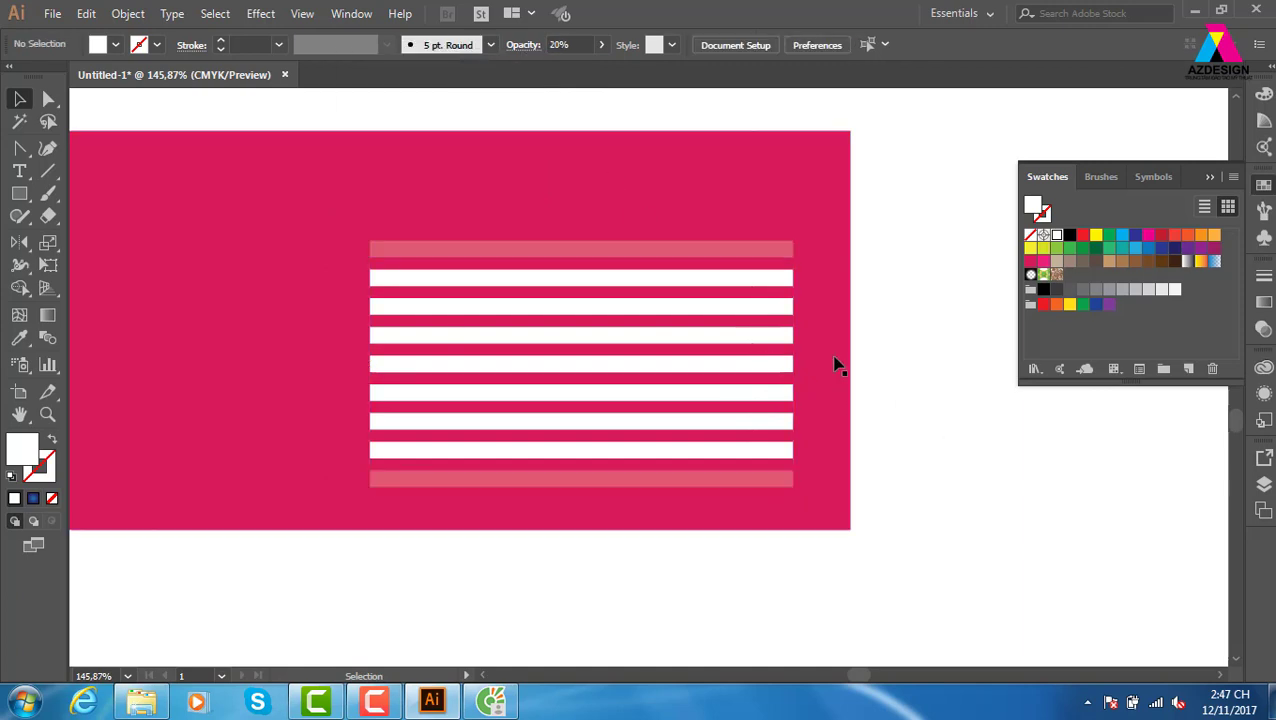
- Set the second stripes from top and bottom to 40% opacity
click(772, 280)
shift+click(764, 449)
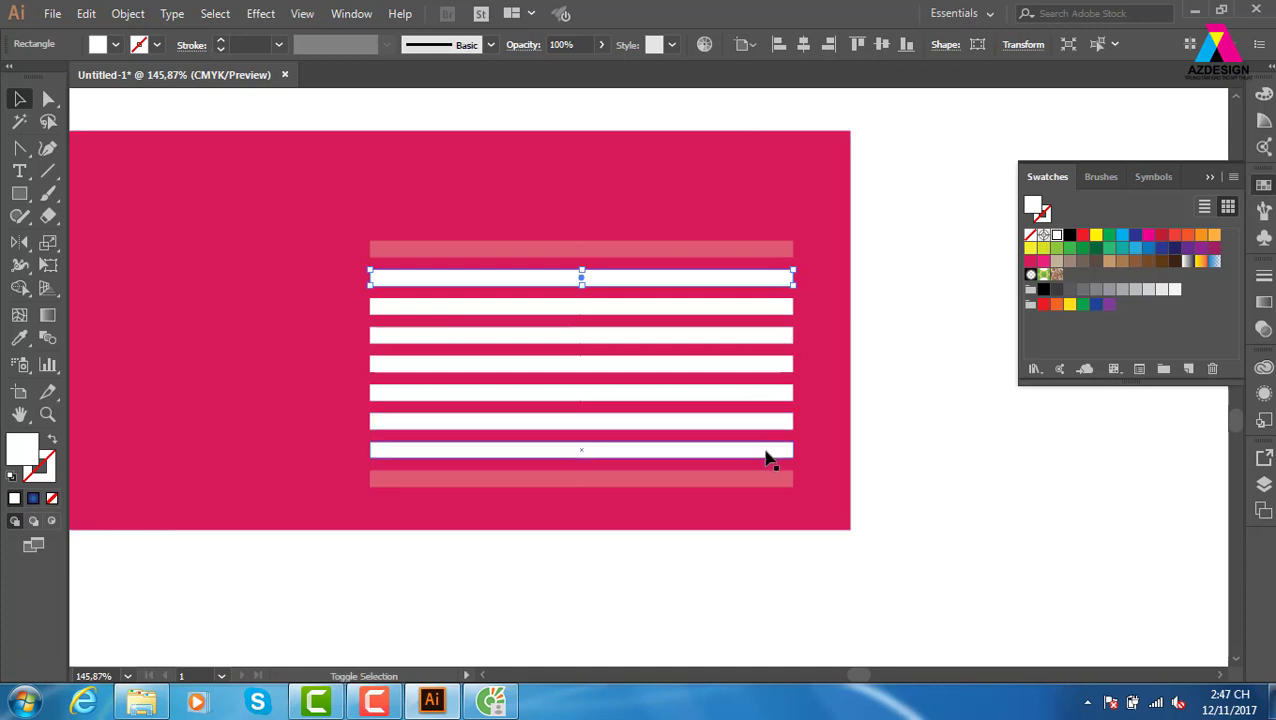
click(584, 44)
text(40)
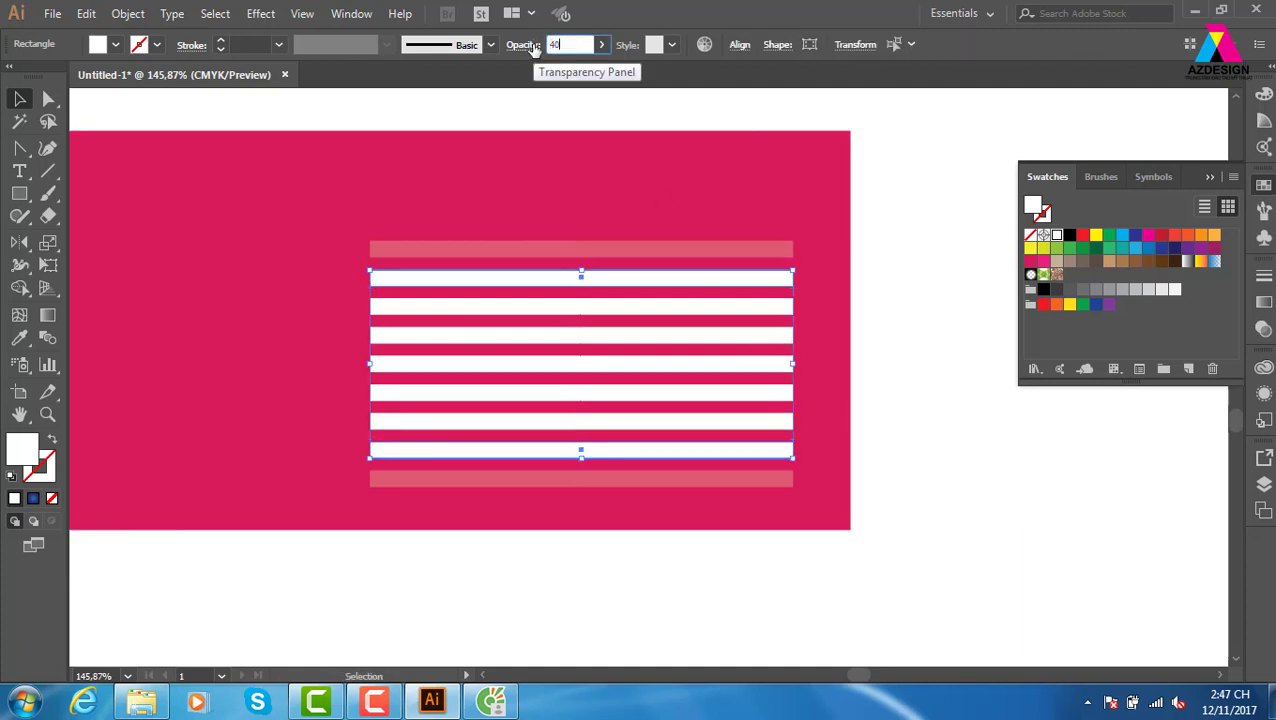
key(Return)
- Set the third stripes from top and bottom to 60% opacity
click(1003, 491)
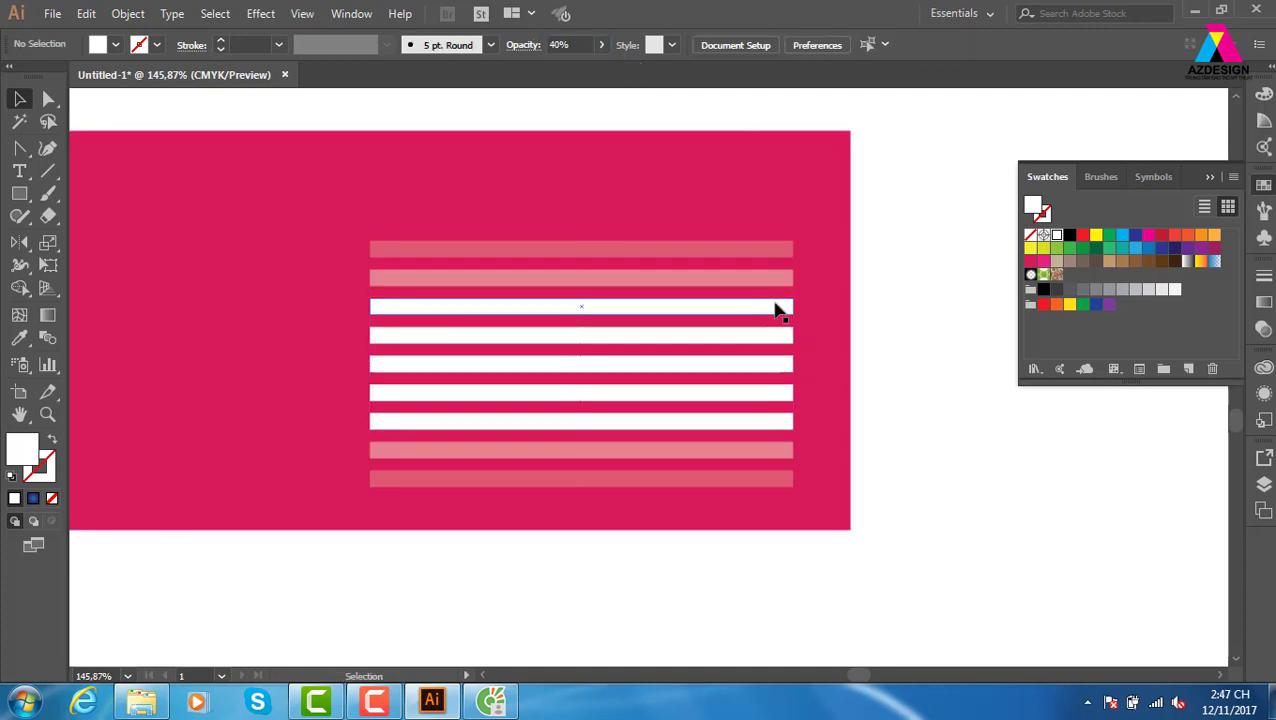
drag(775, 300, 769, 441)
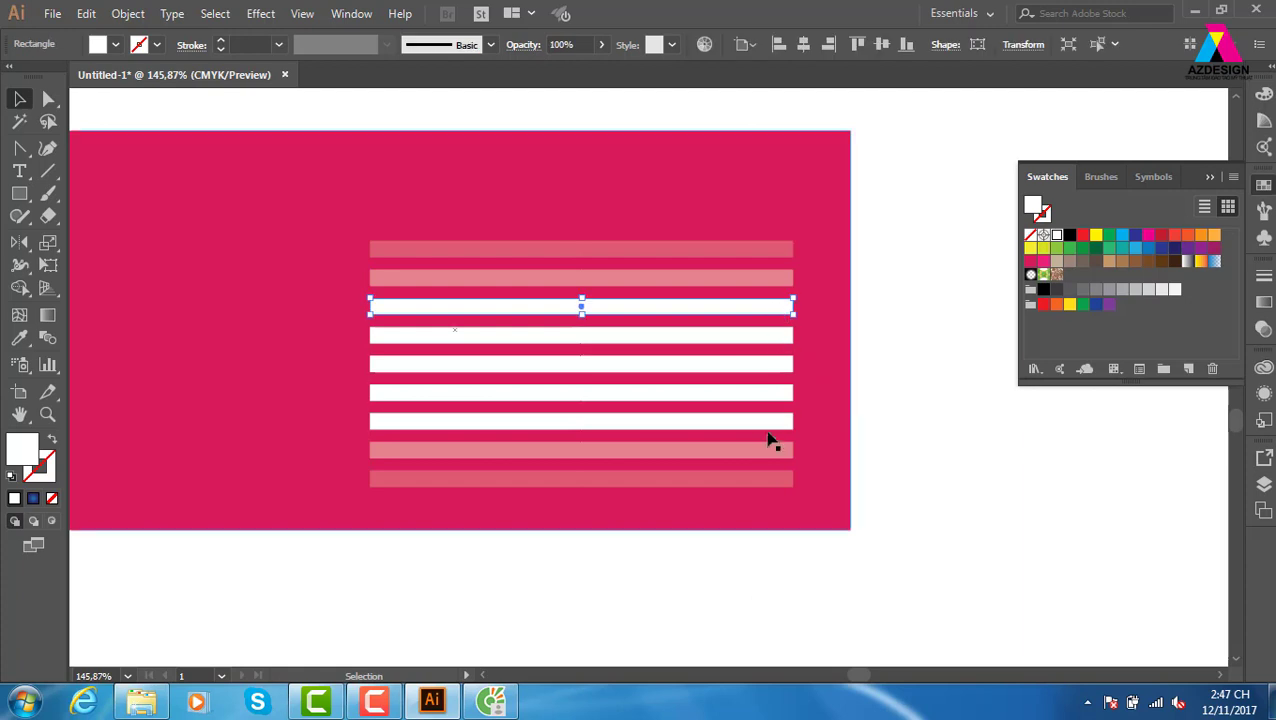
click(570, 45)
text(60)
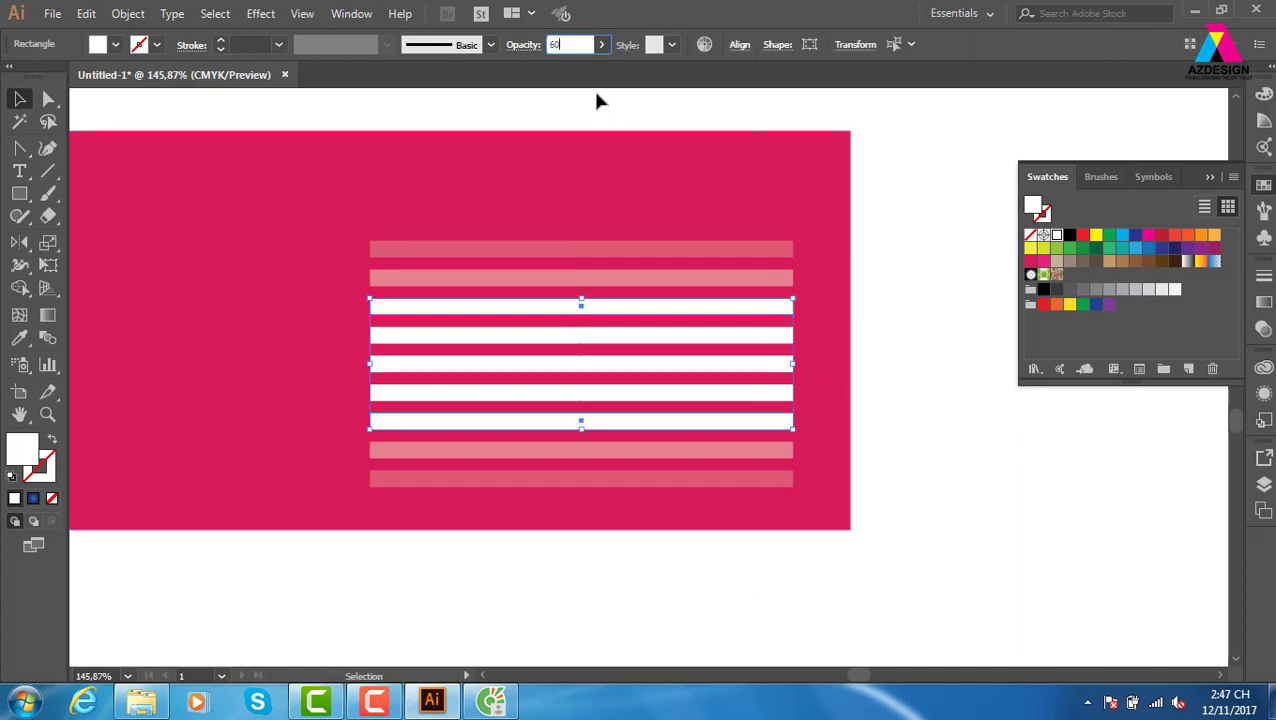
key(Return)
click(1045, 485)
- Set the fourth stripes to 80% opacity and select all nine stripes
click(788, 338)
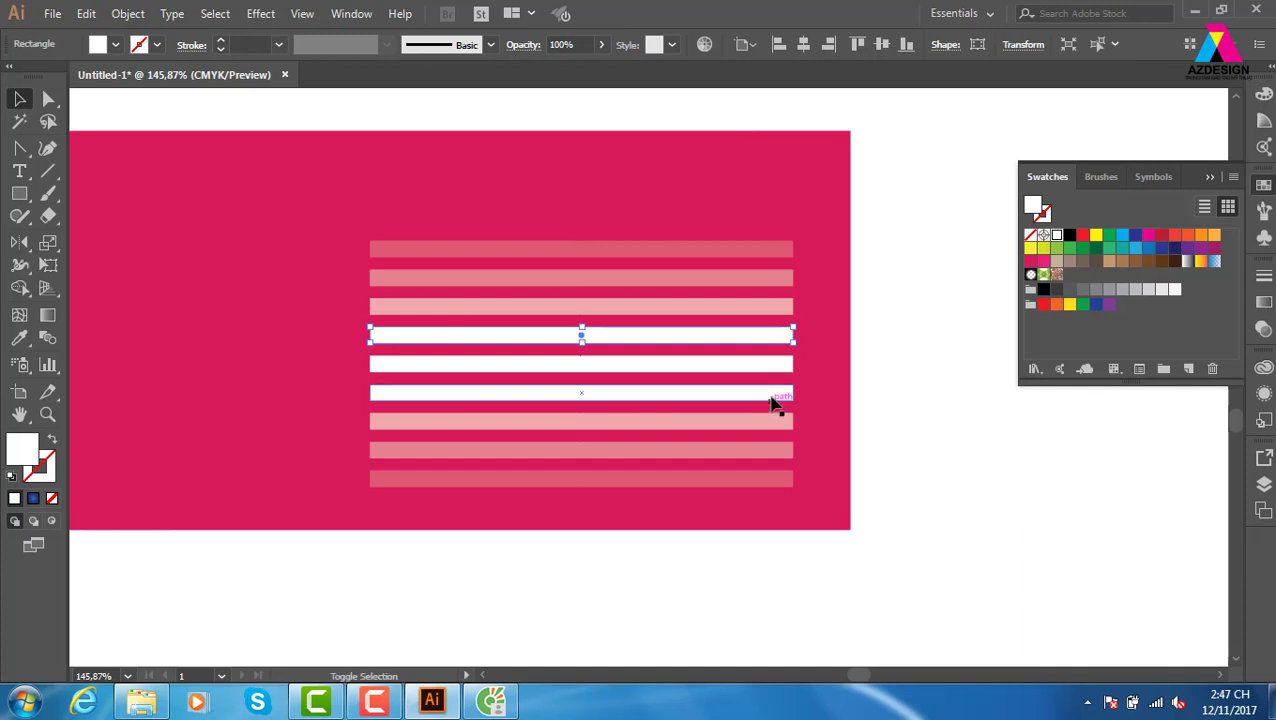
shift+click(772, 393)
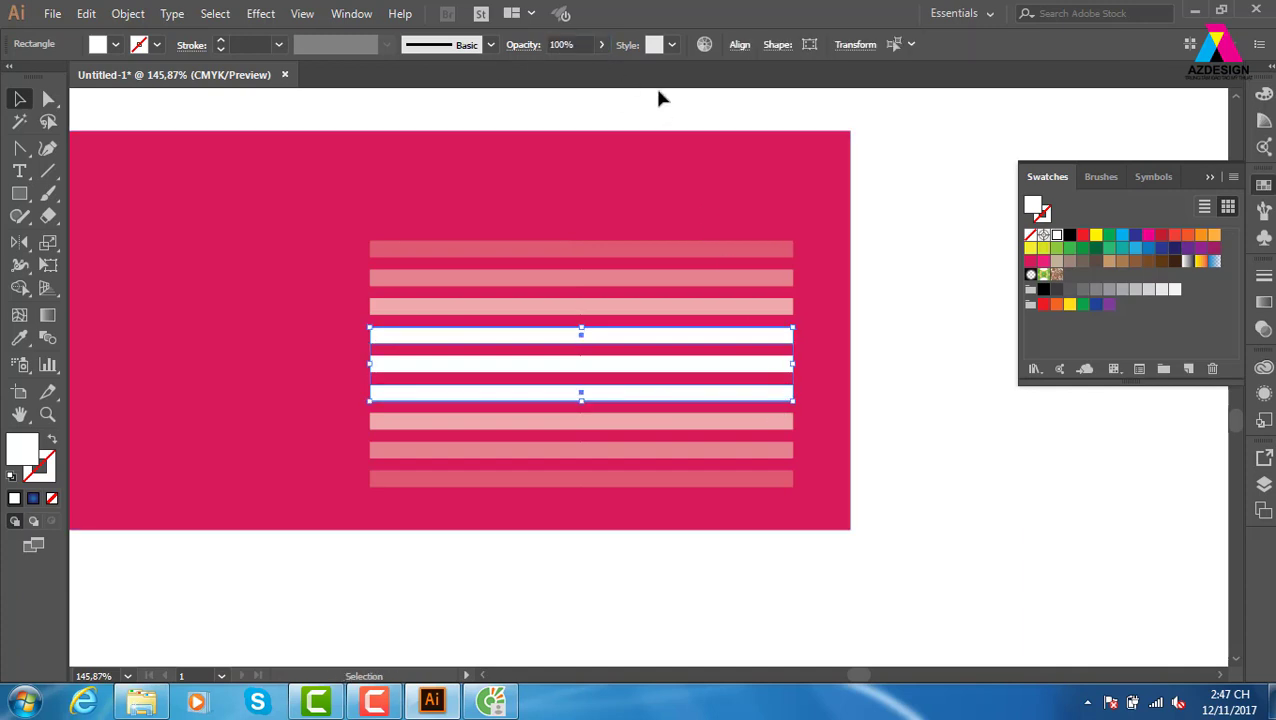
click(572, 45)
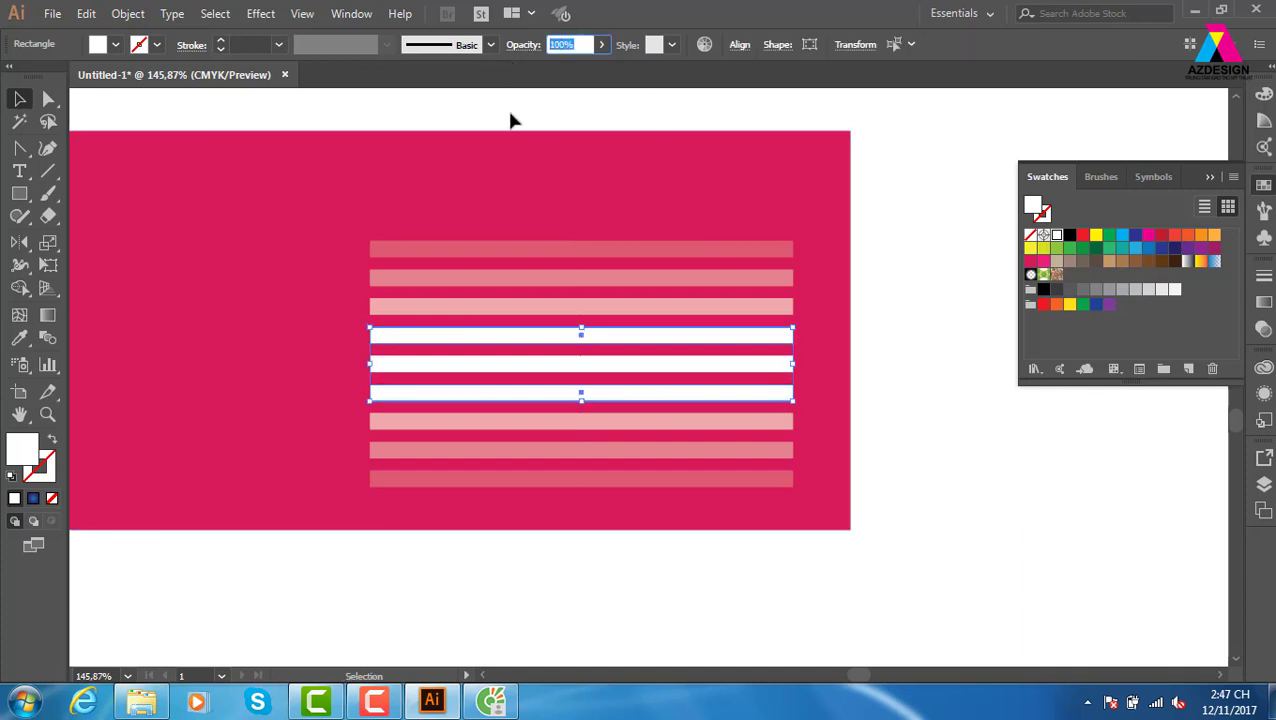
text(80)
key(Return)
click(952, 452)
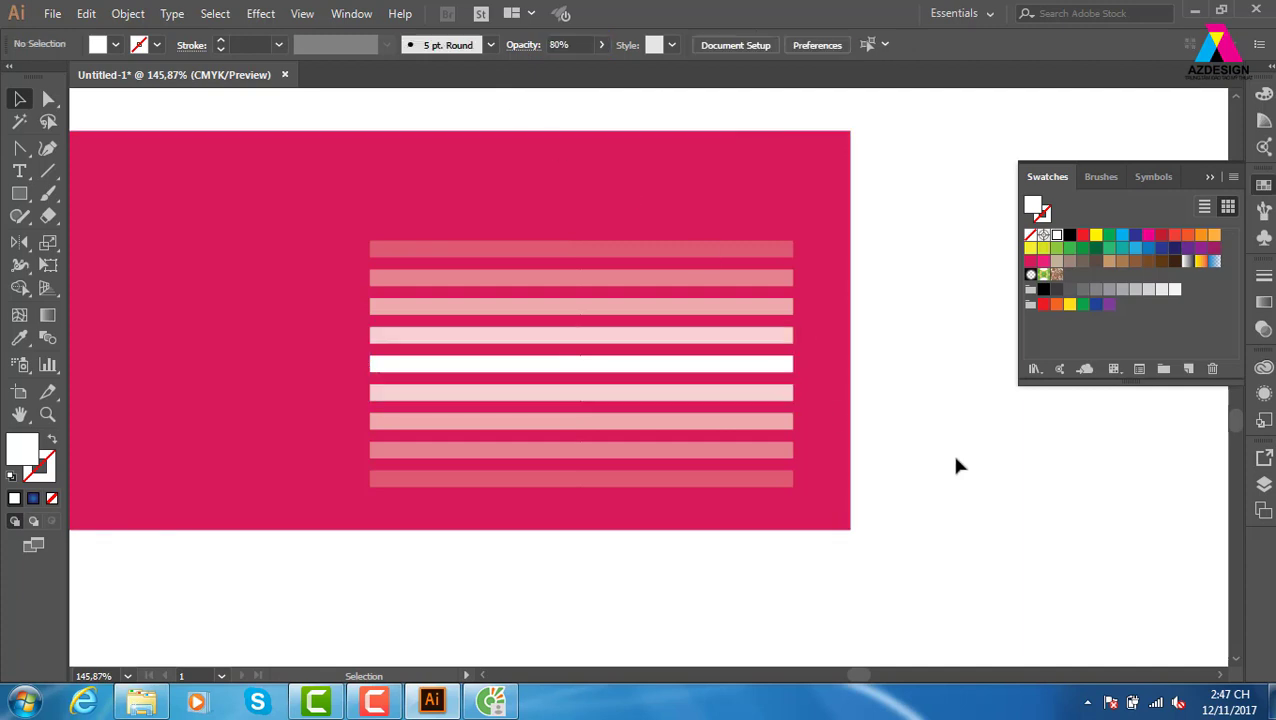
drag(924, 205, 538, 507)
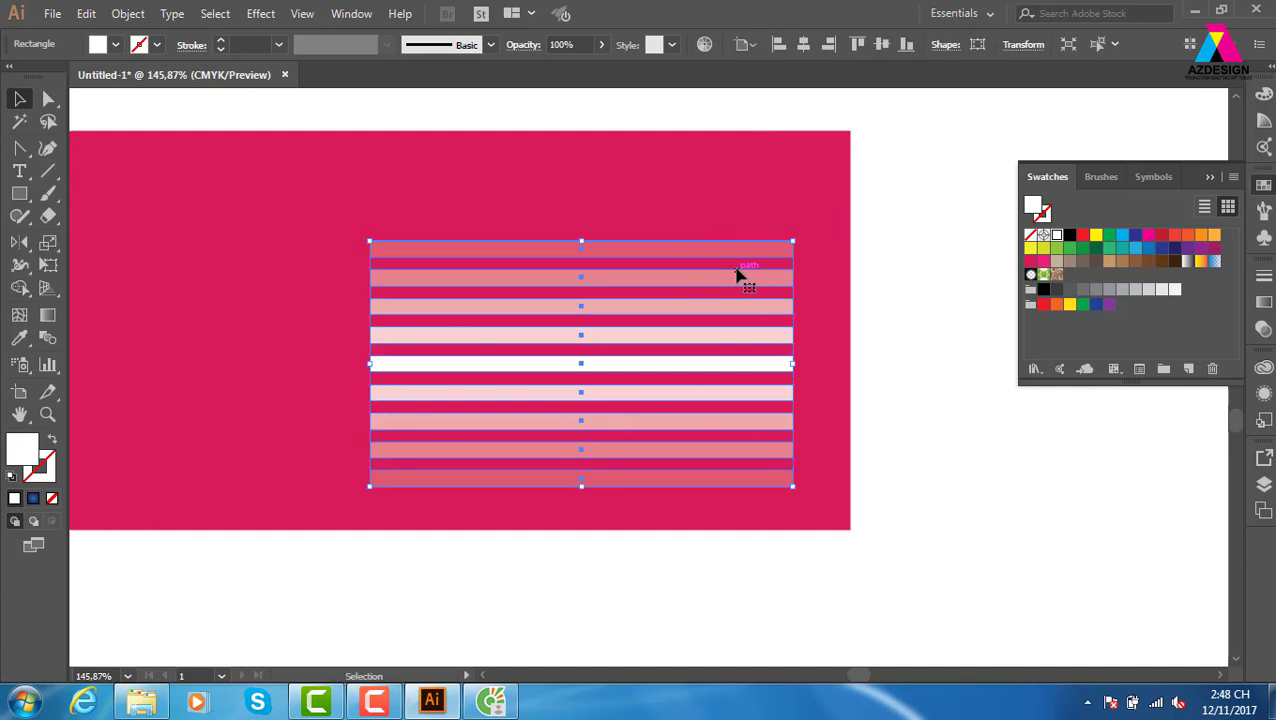
- Shorten the panel's pink background into a middle band, fill it teal, and bring it to front
key(ctrl+minus)
key(ctrl+minus)
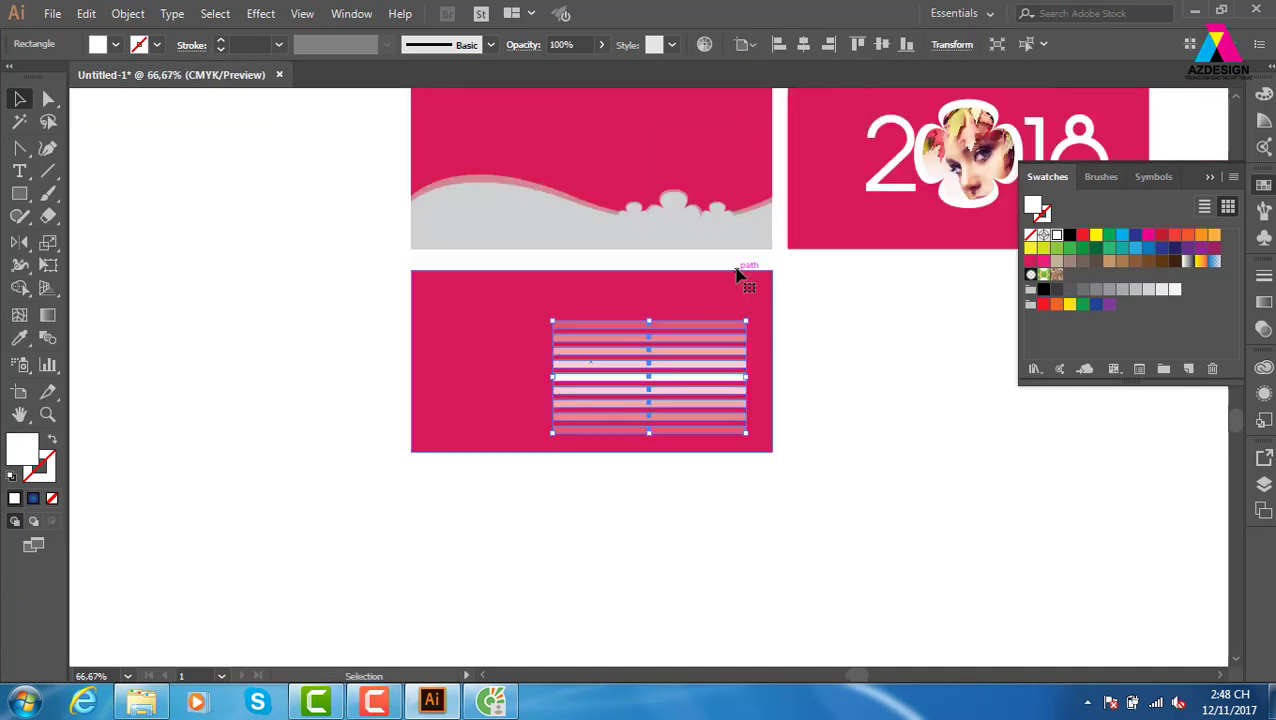
click(886, 440)
drag(732, 467, 696, 439)
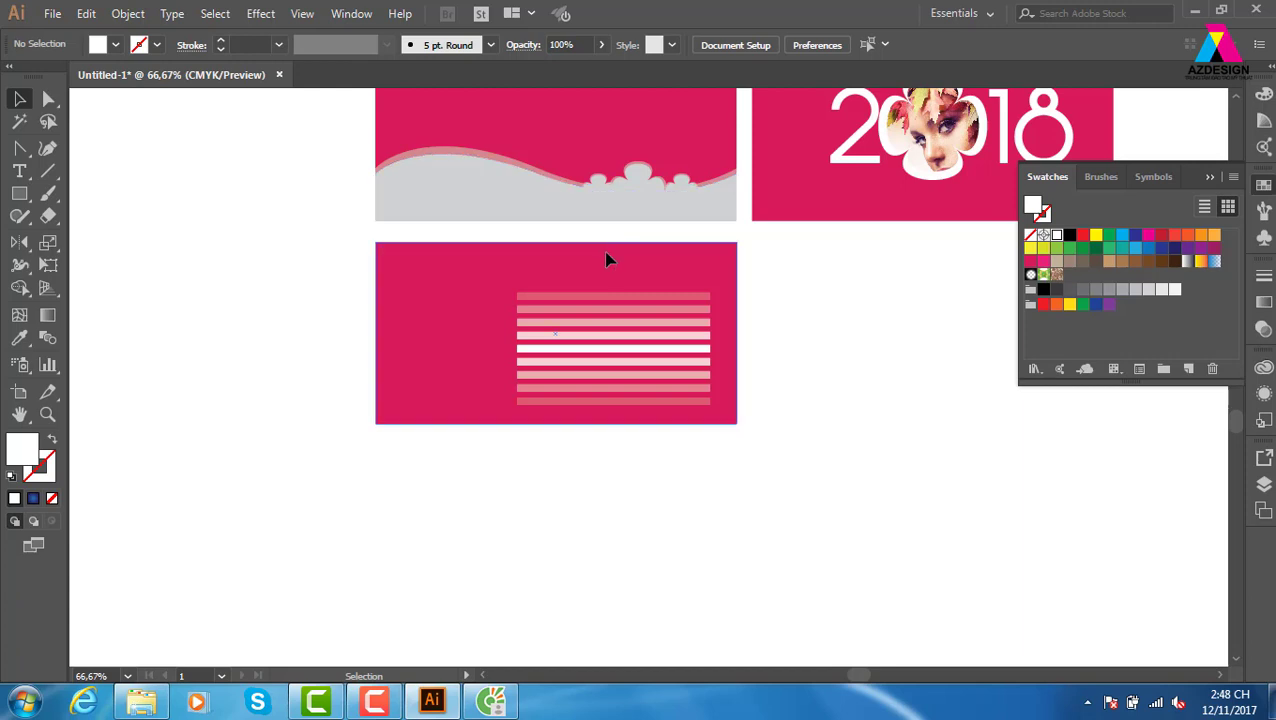
click(608, 262)
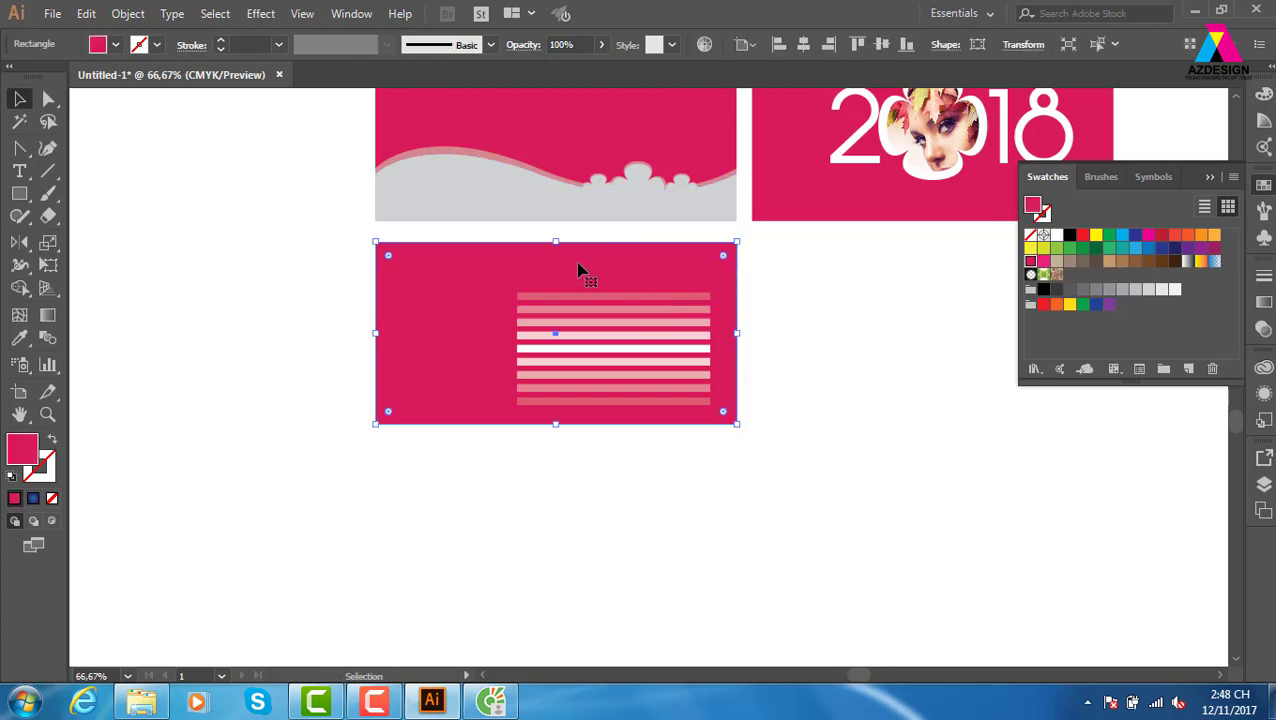
drag(556, 242, 556, 293)
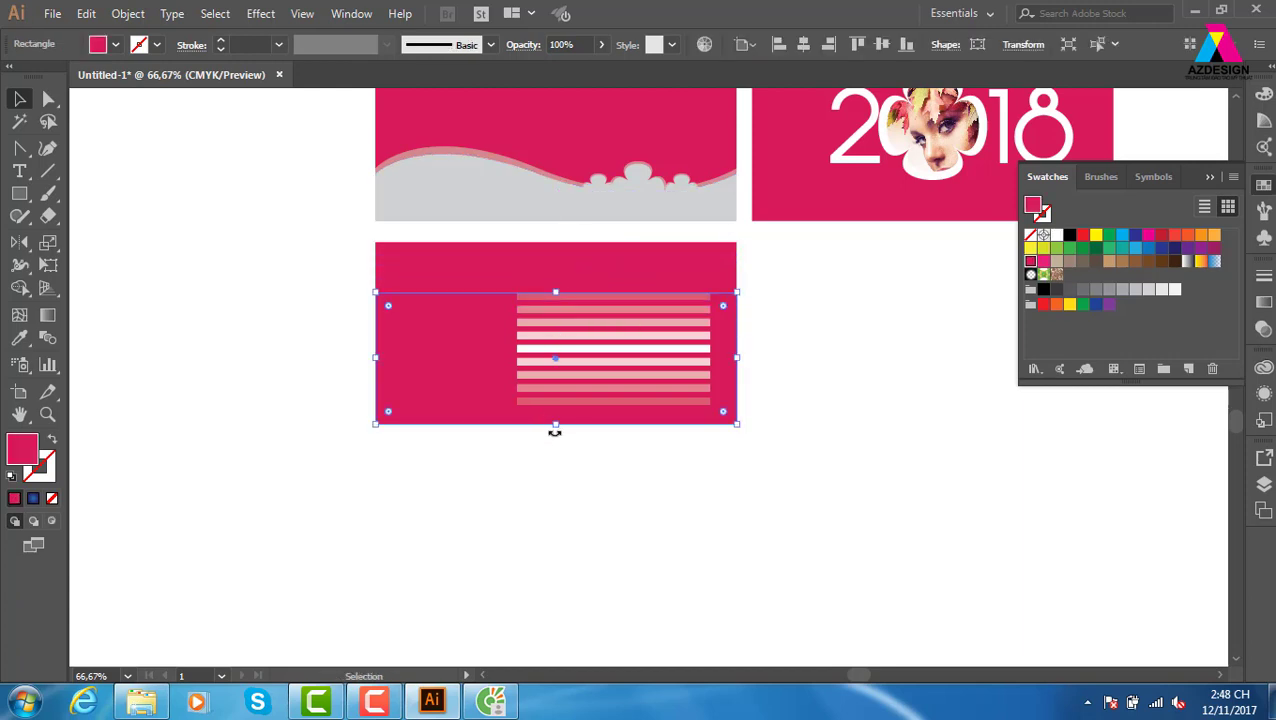
drag(556, 428, 556, 388)
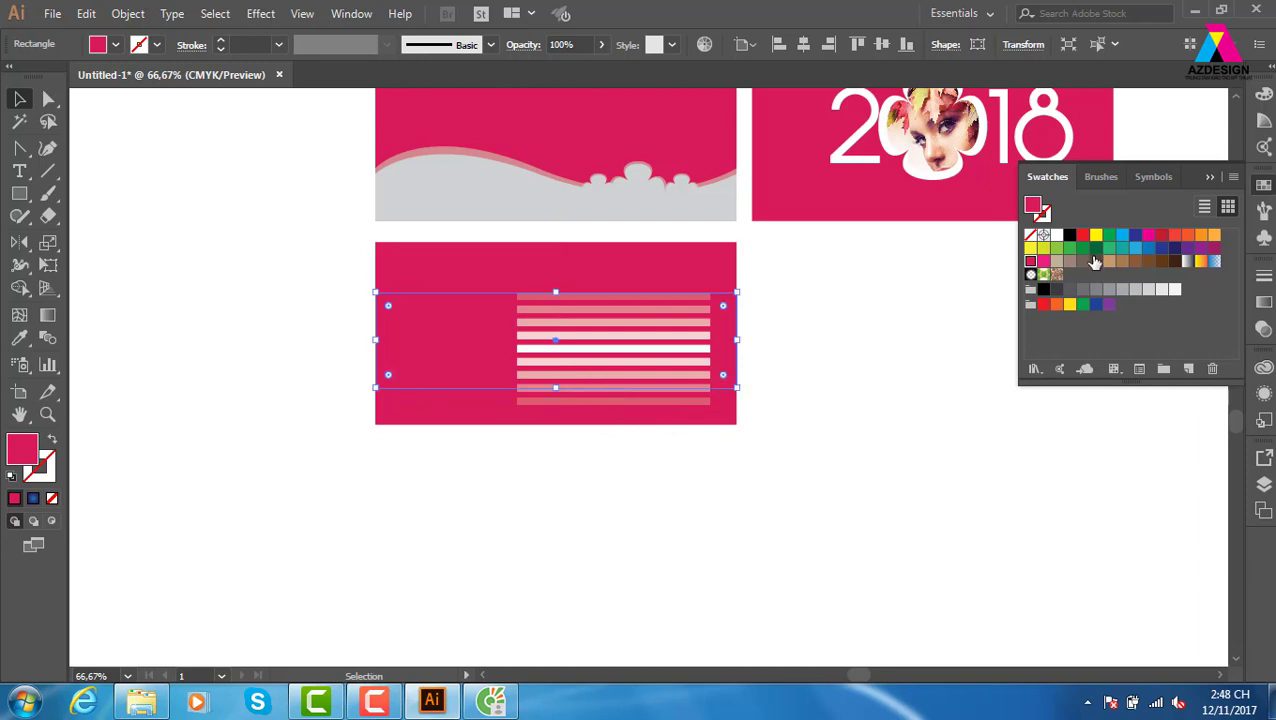
click(1122, 248)
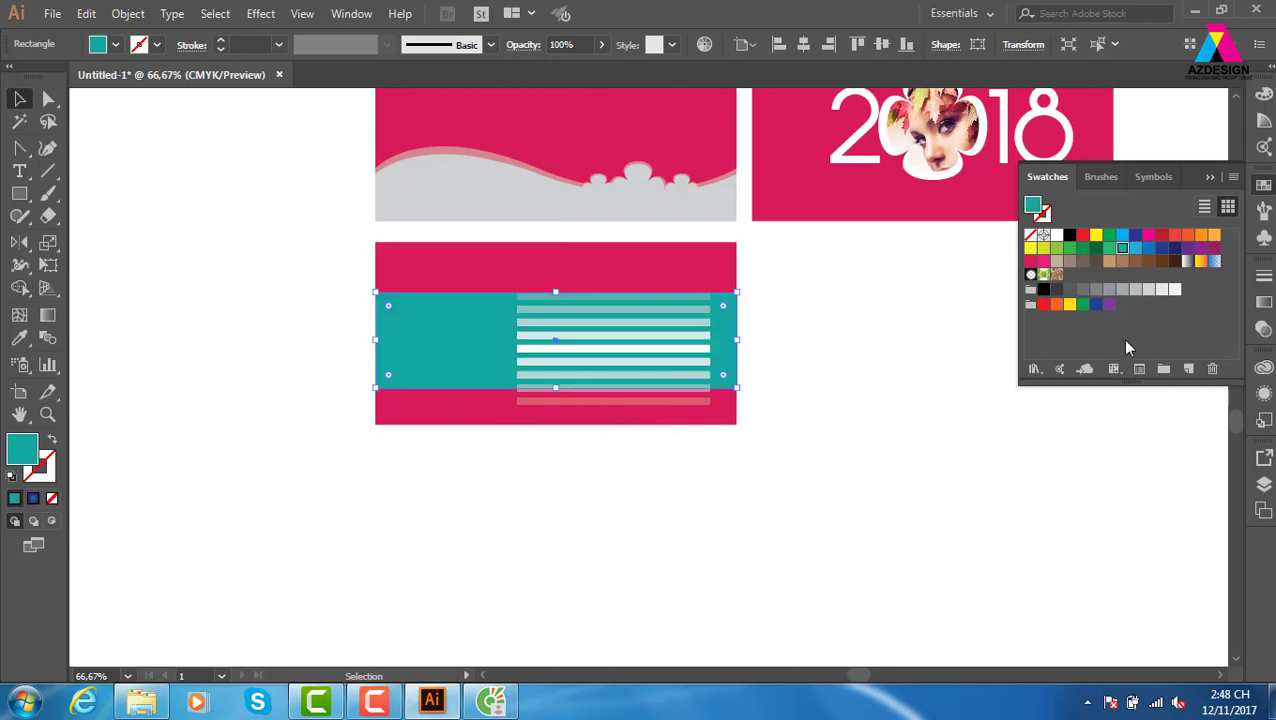
key(ctrl+shift+bracketright)
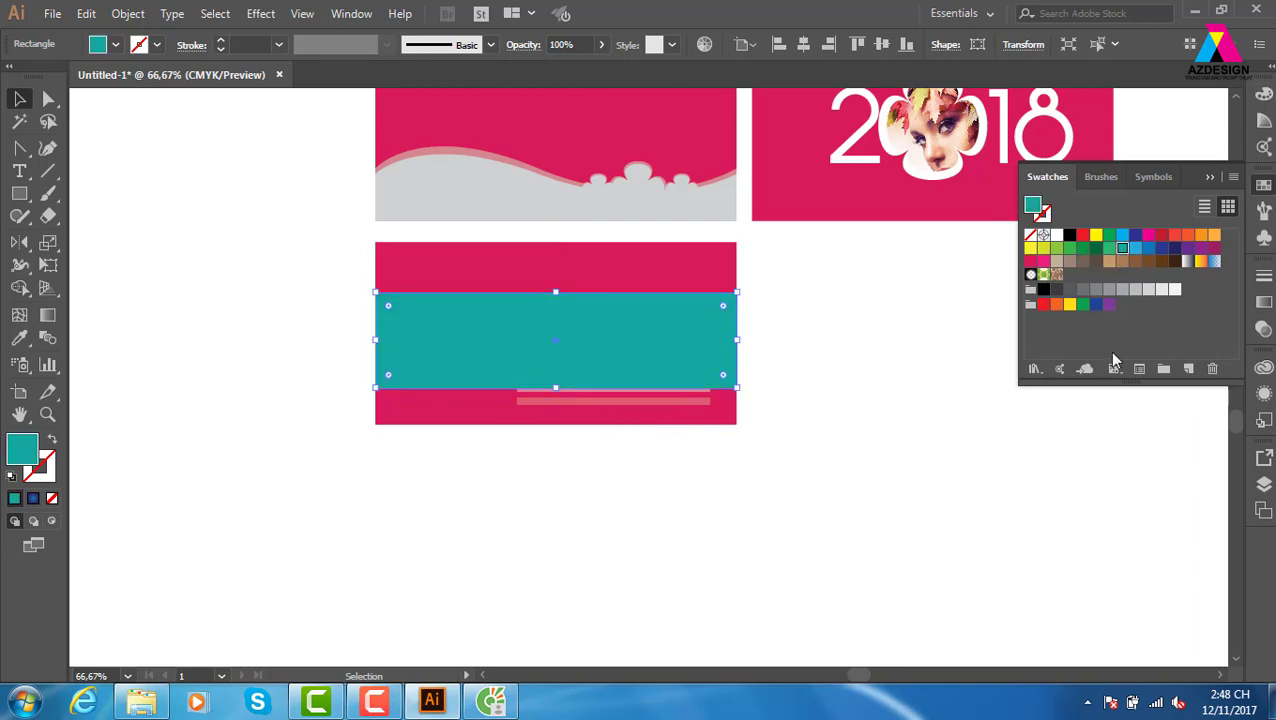
key(ctrl+plus)
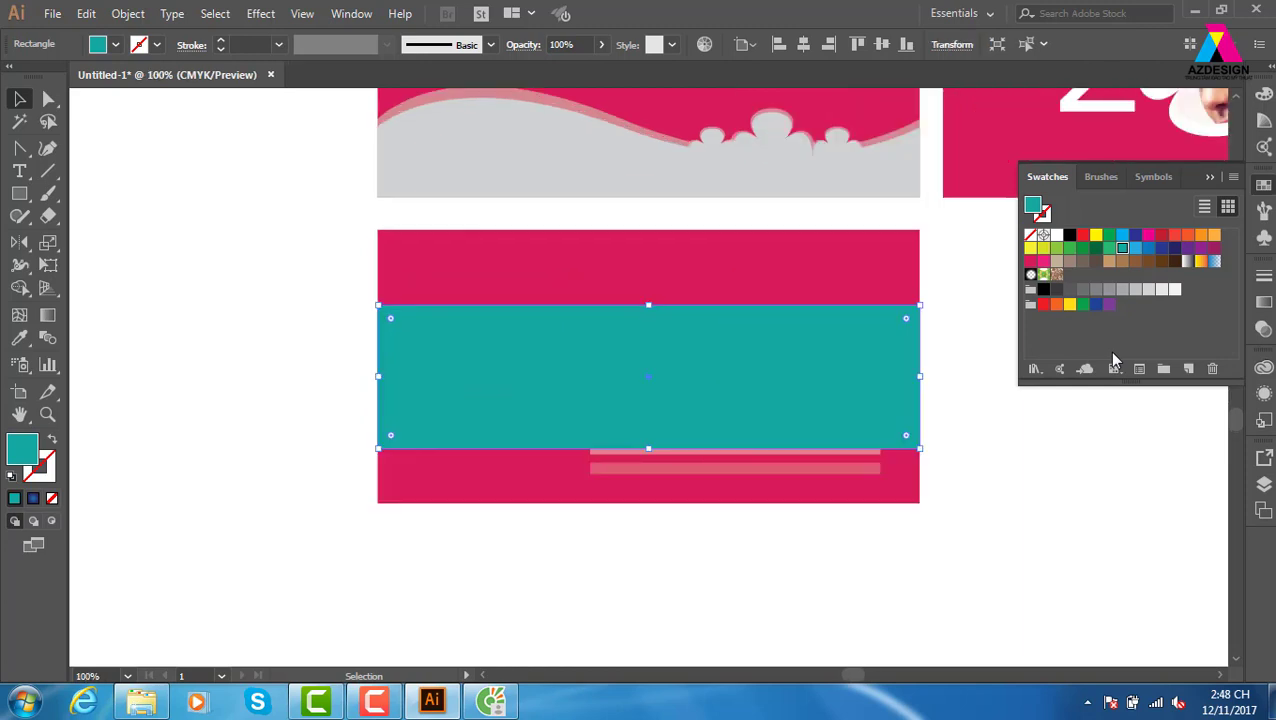
- Move the white stripe group right over the teal bar and select both together
drag(871, 484, 930, 490)
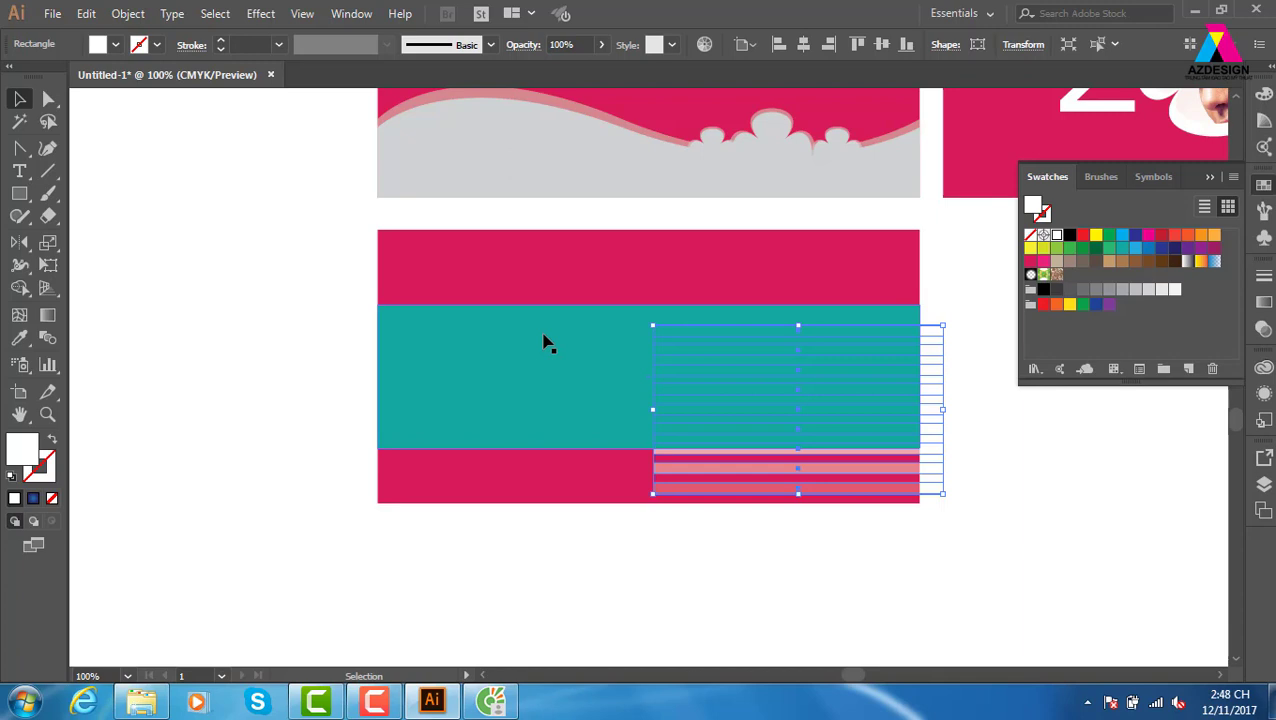
click(1020, 533)
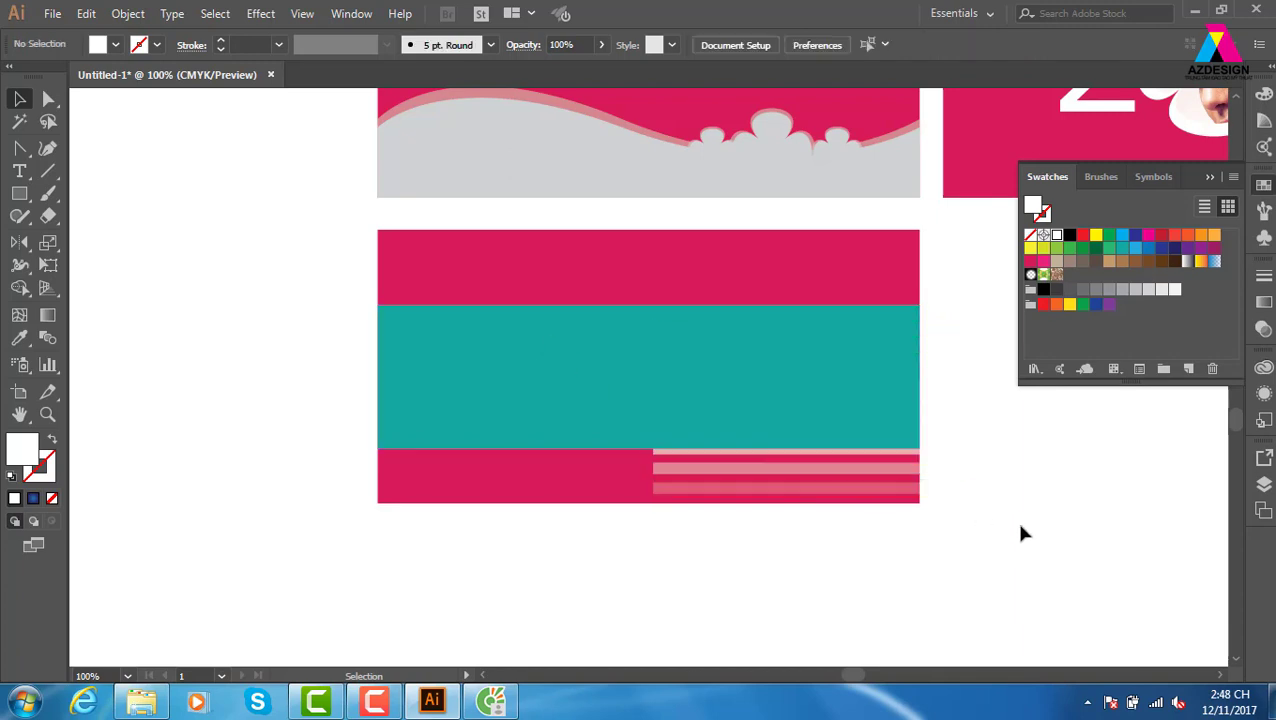
click(938, 490)
shift+click(567, 446)
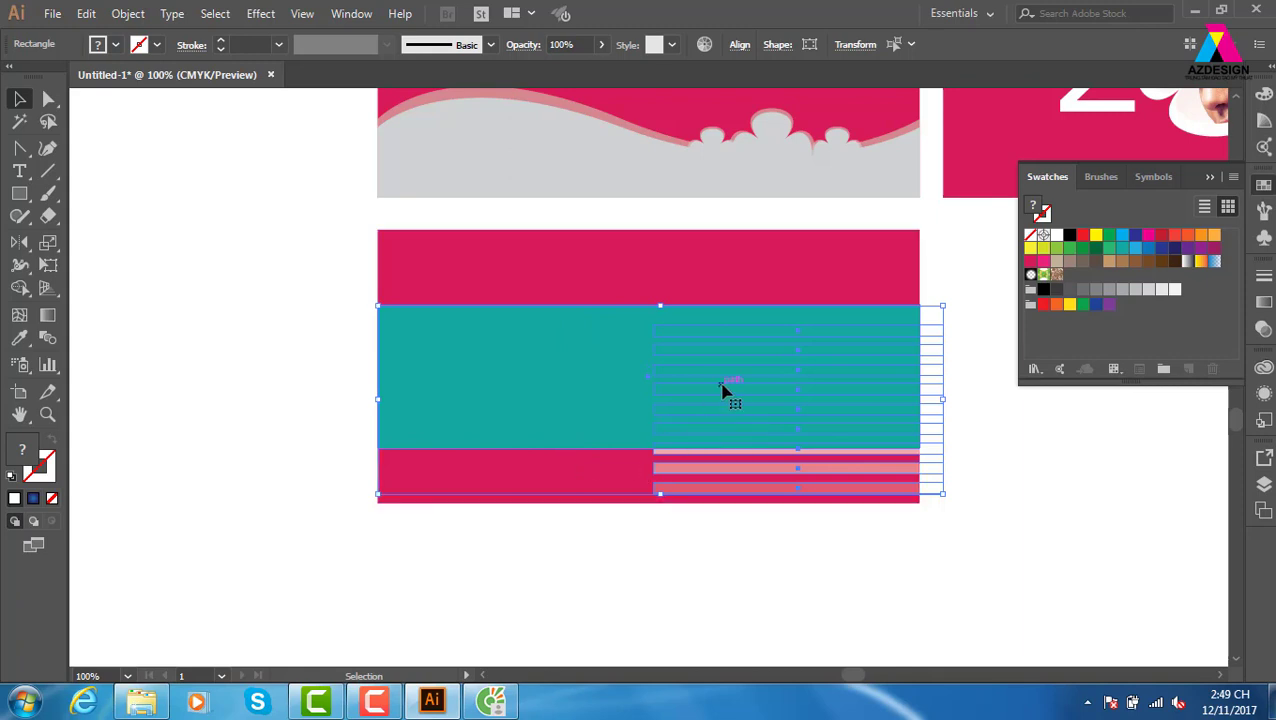
- Apply Object > Envelope Distort > Make with Top Object to the stripes and teal bar
click(132, 15)
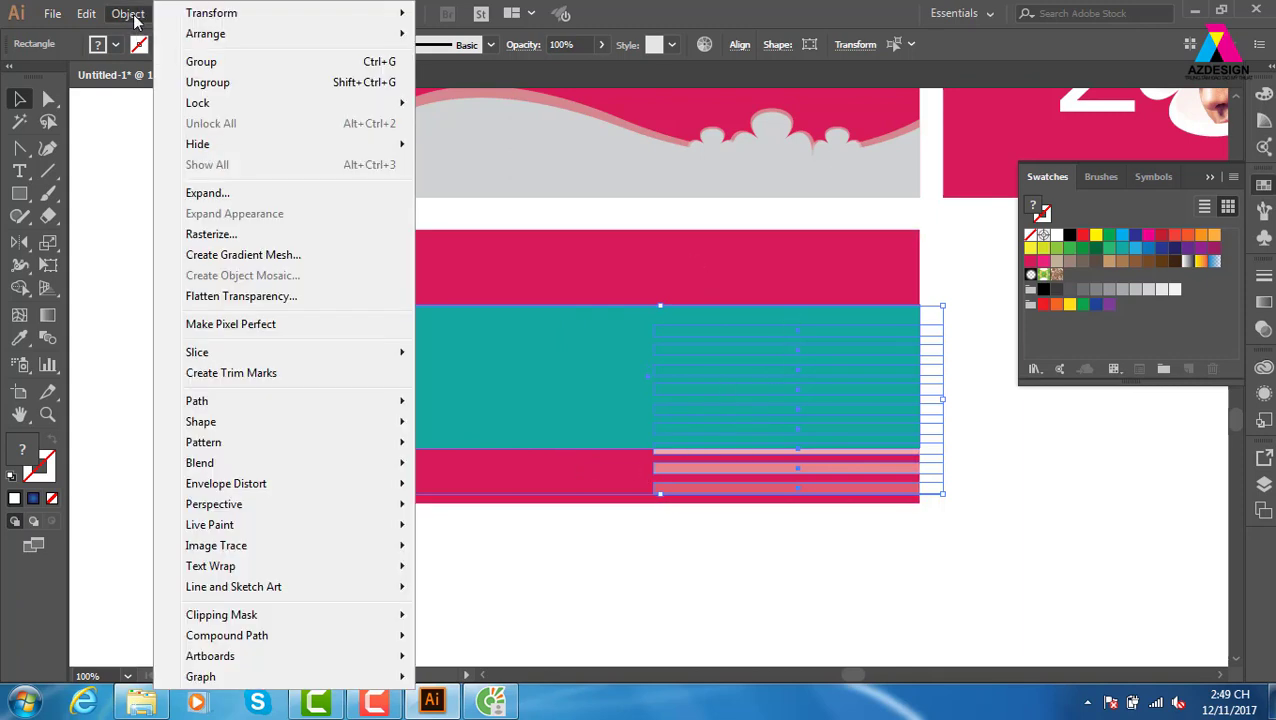
mouse_move(226, 483)
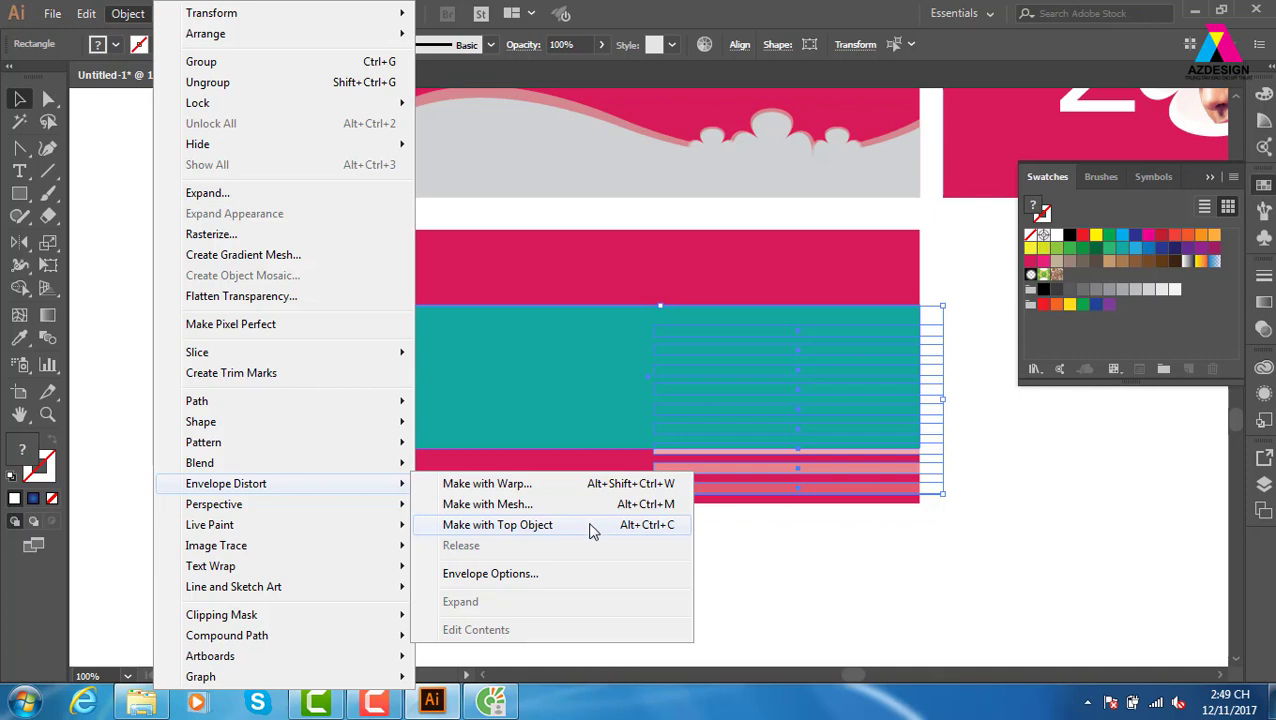
click(590, 526)
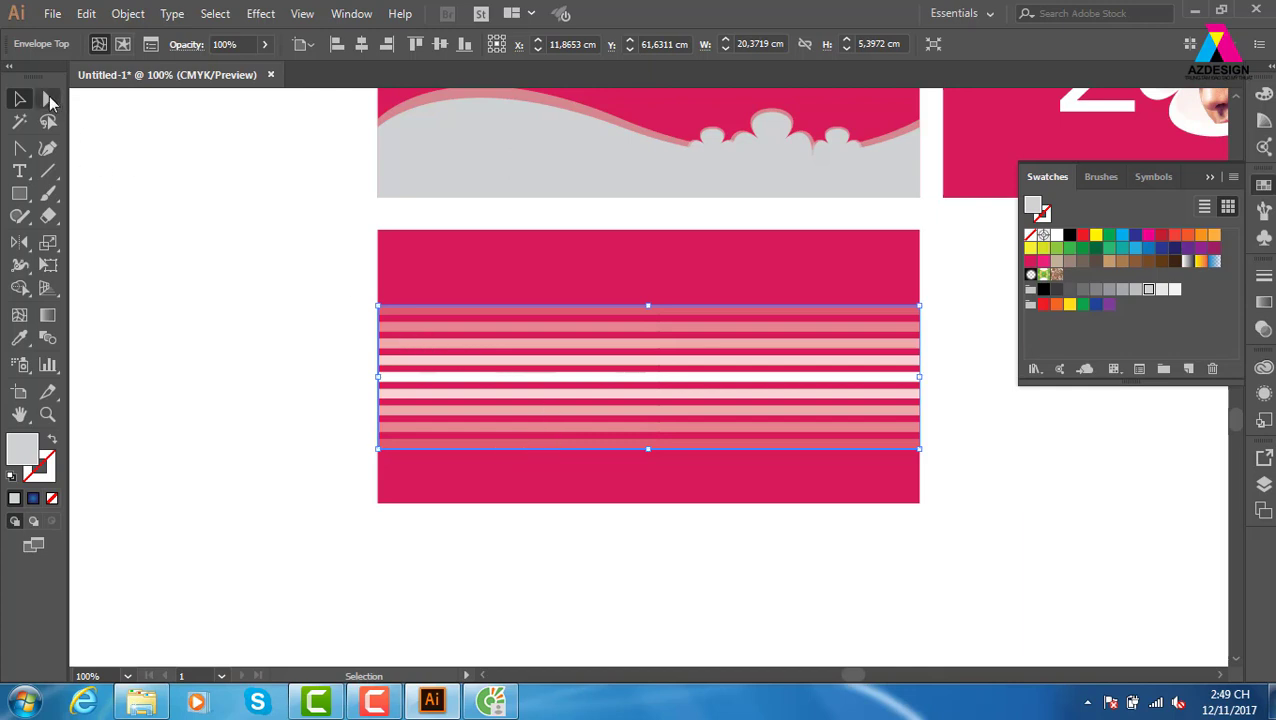
- Pull the envelope's corner mesh point down to start curving the stripes
click(50, 100)
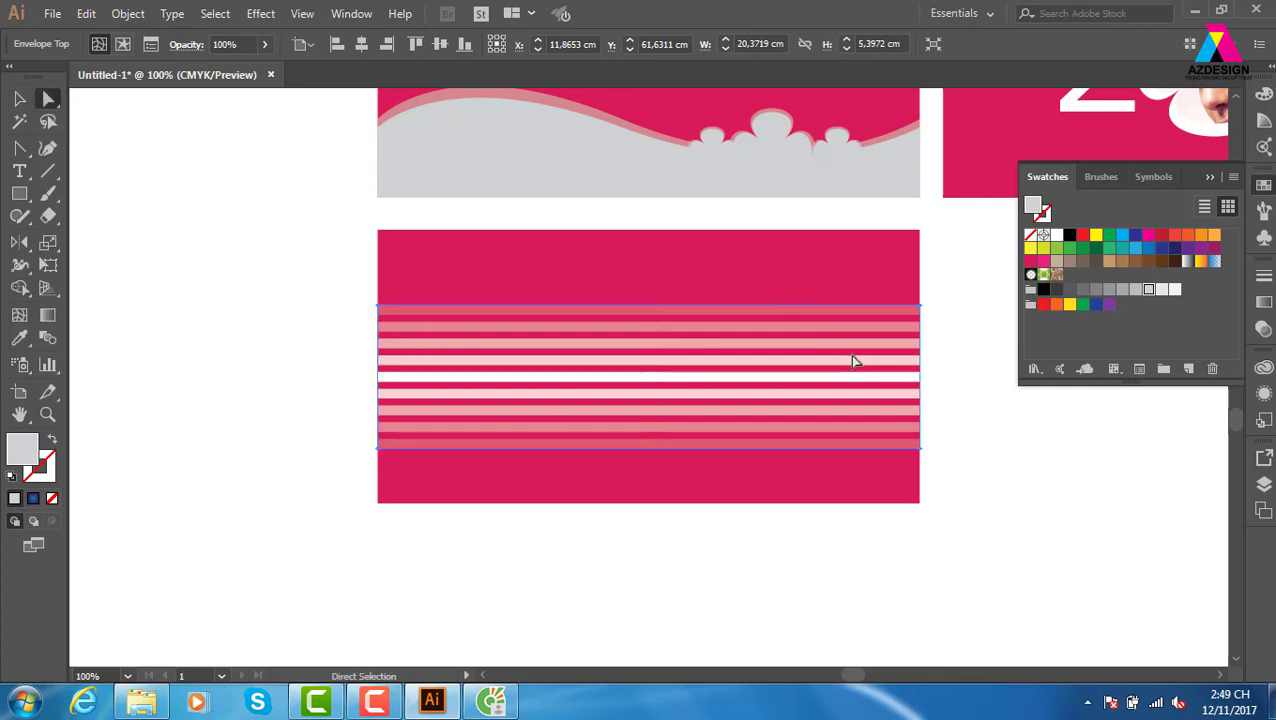
click(921, 309)
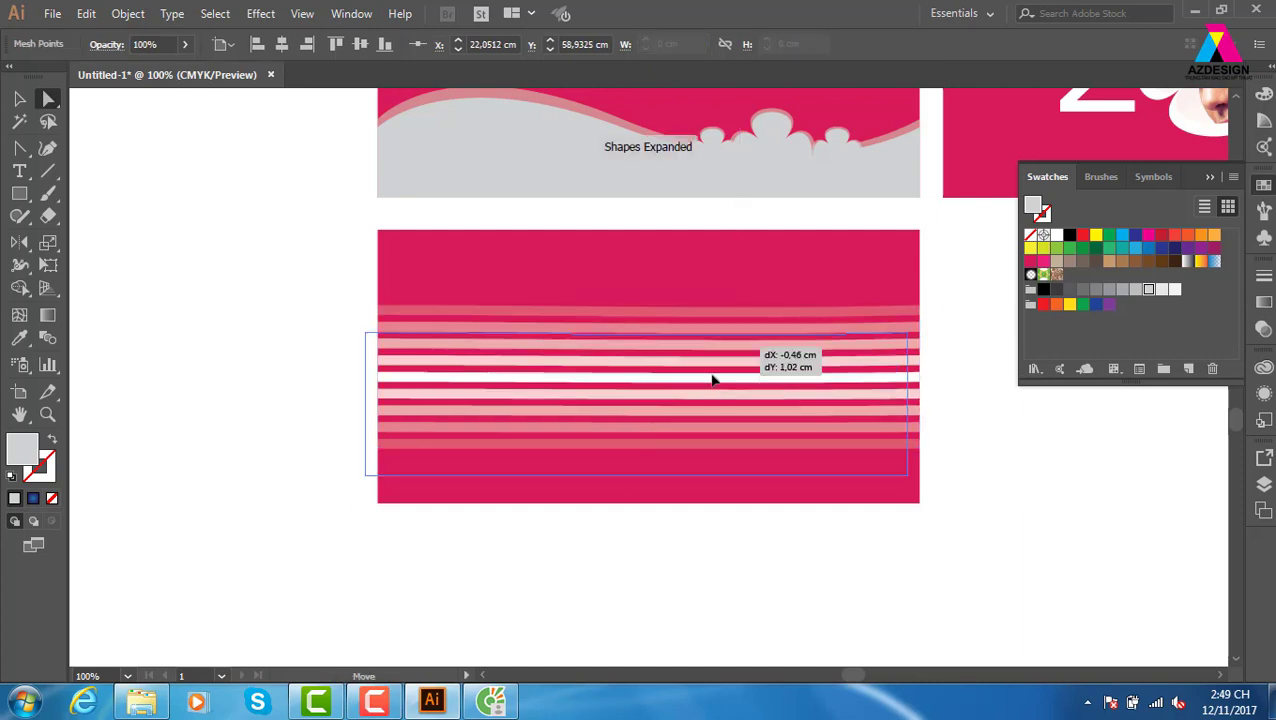
drag(741, 313, 705, 440)
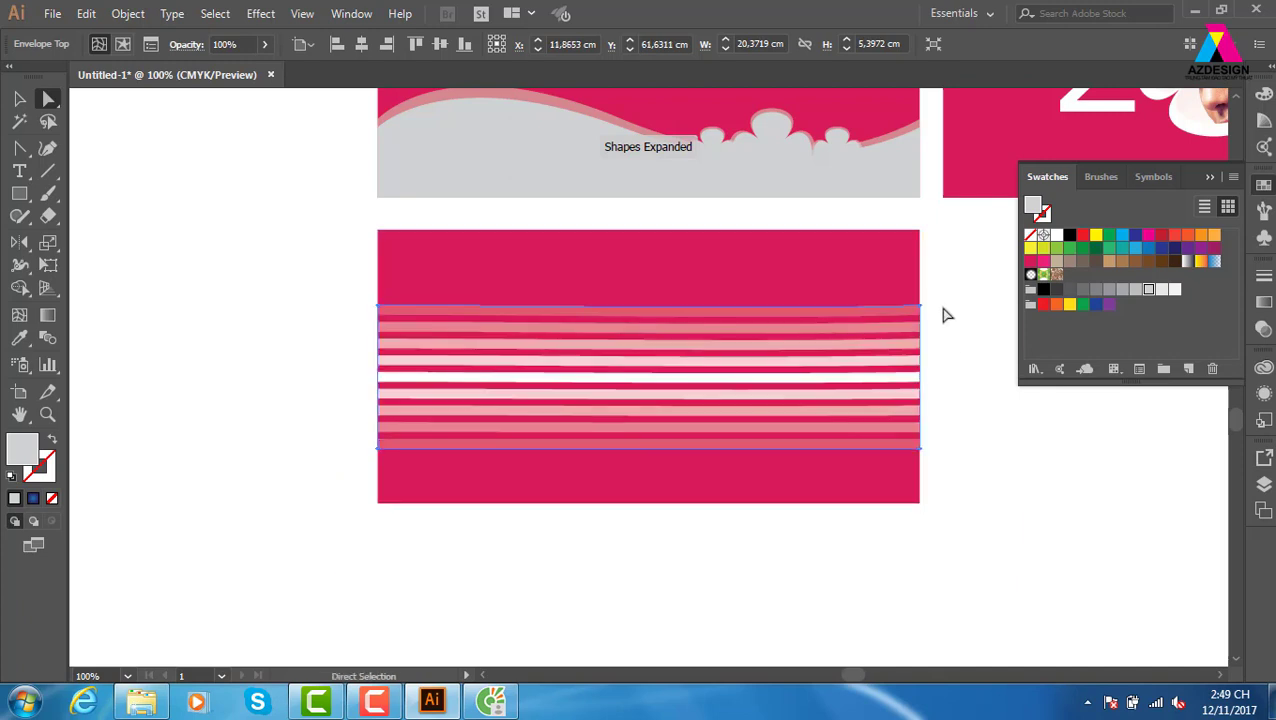
drag(845, 430, 921, 309)
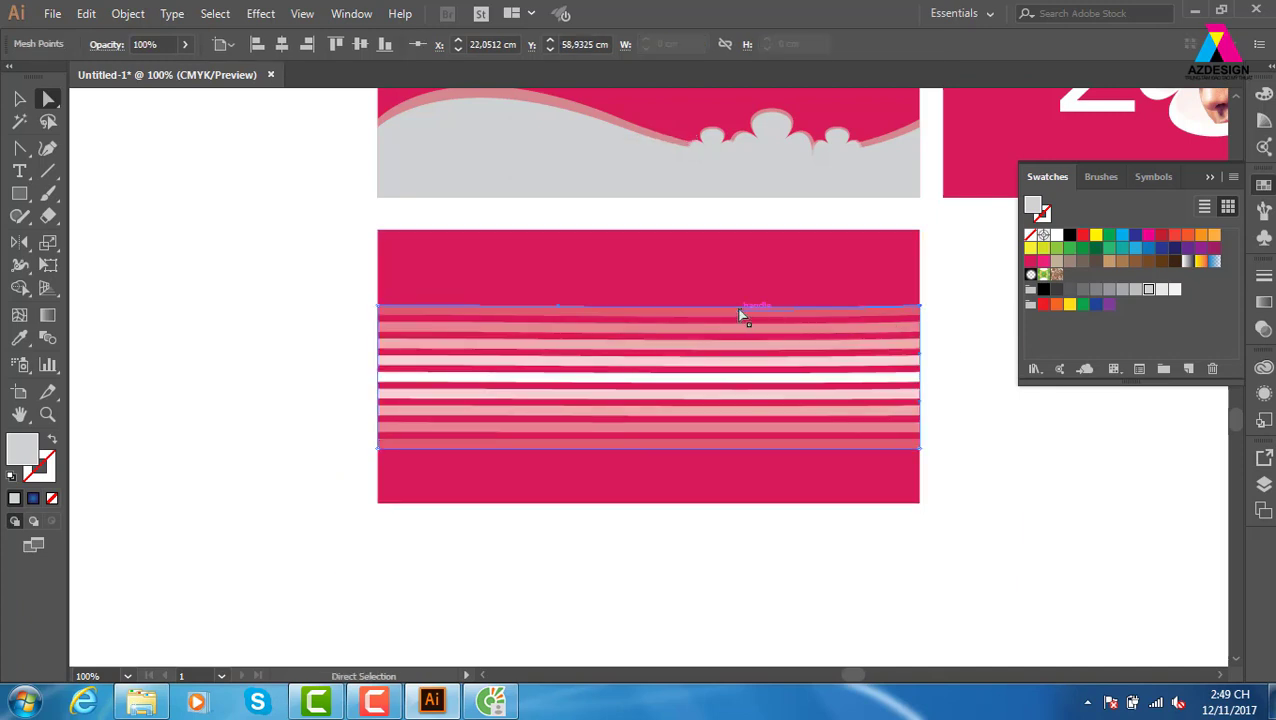
drag(740, 316, 679, 476)
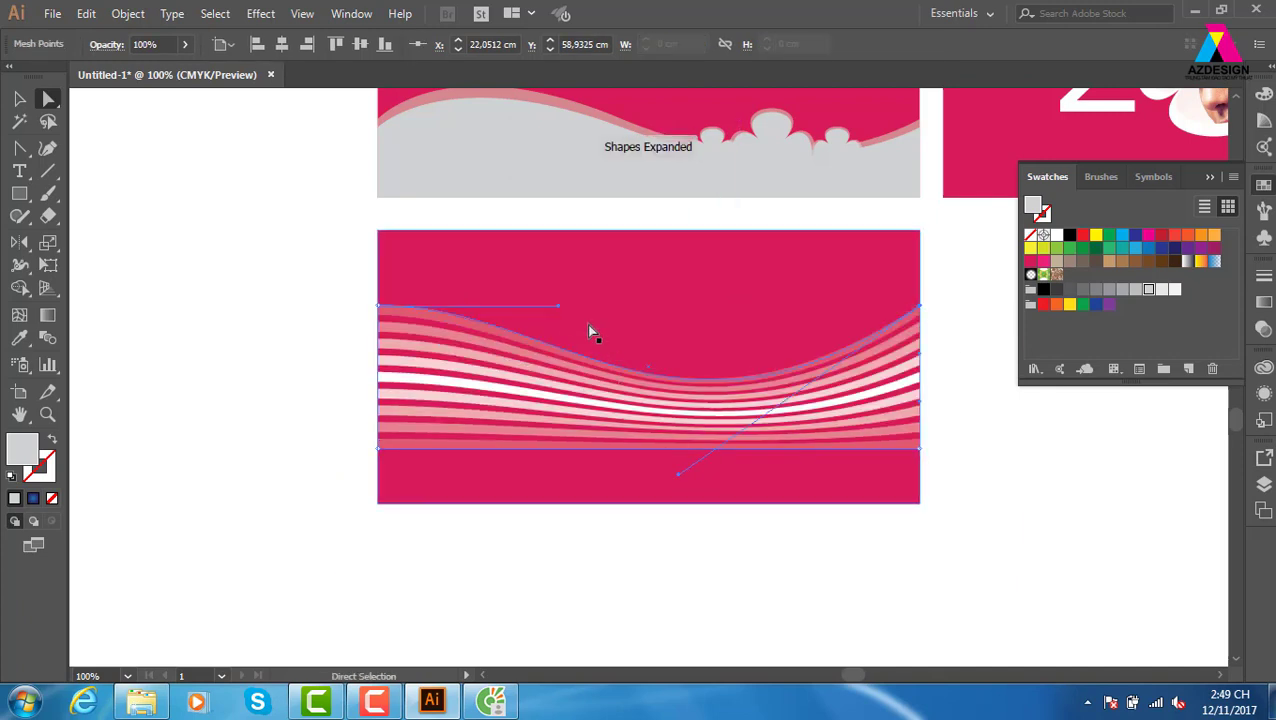
drag(662, 242, 712, 217)
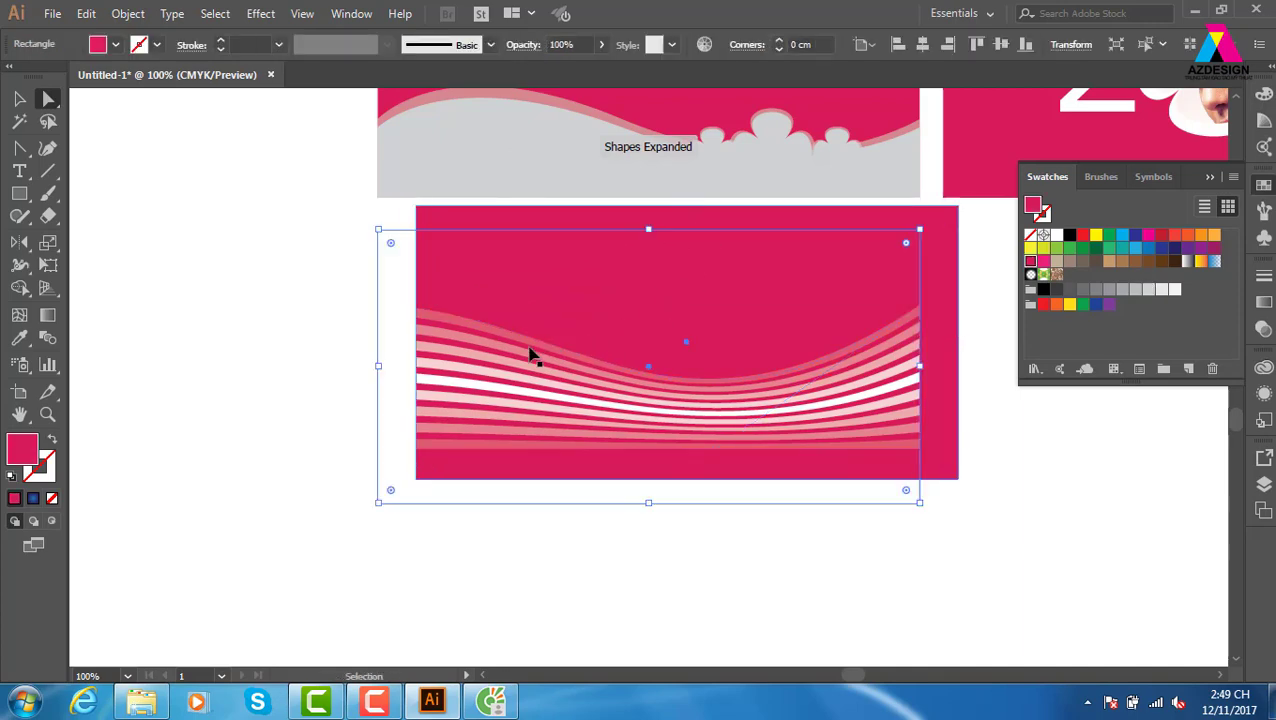
key(ctrl+z)
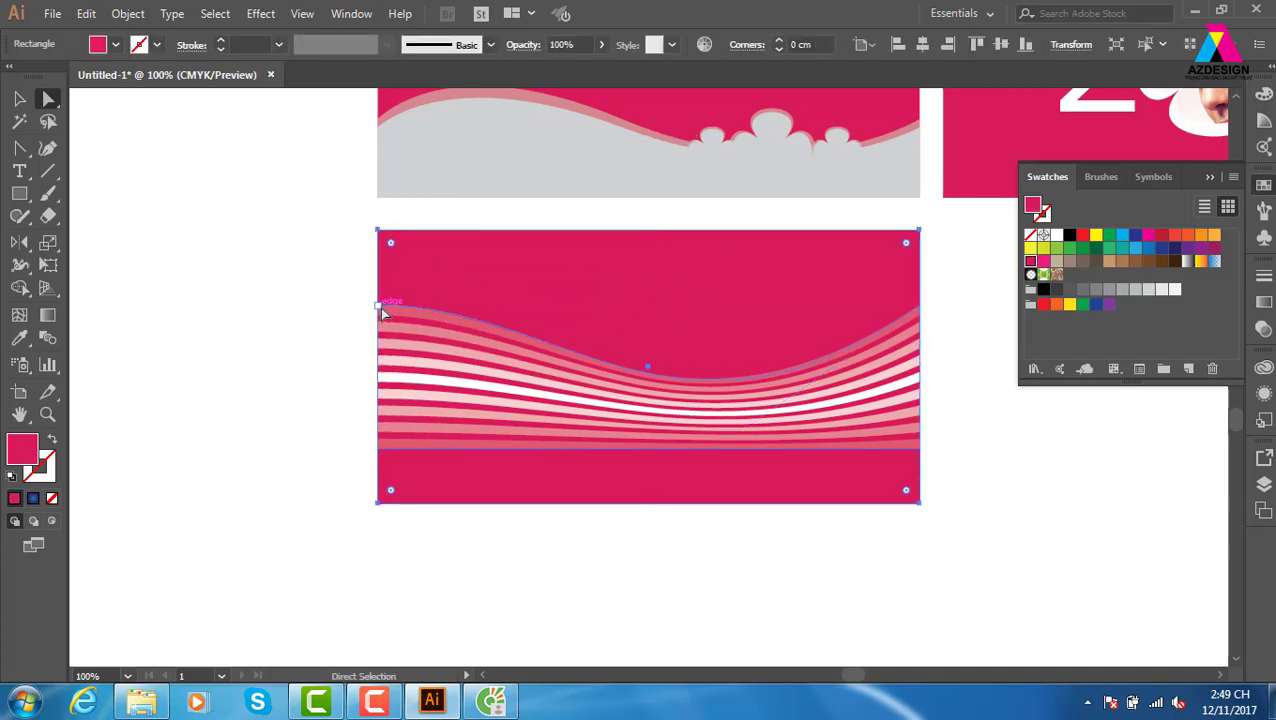
- Drag handles from the left and bottom-left points to bend both edges into an S-wave
click(279, 359)
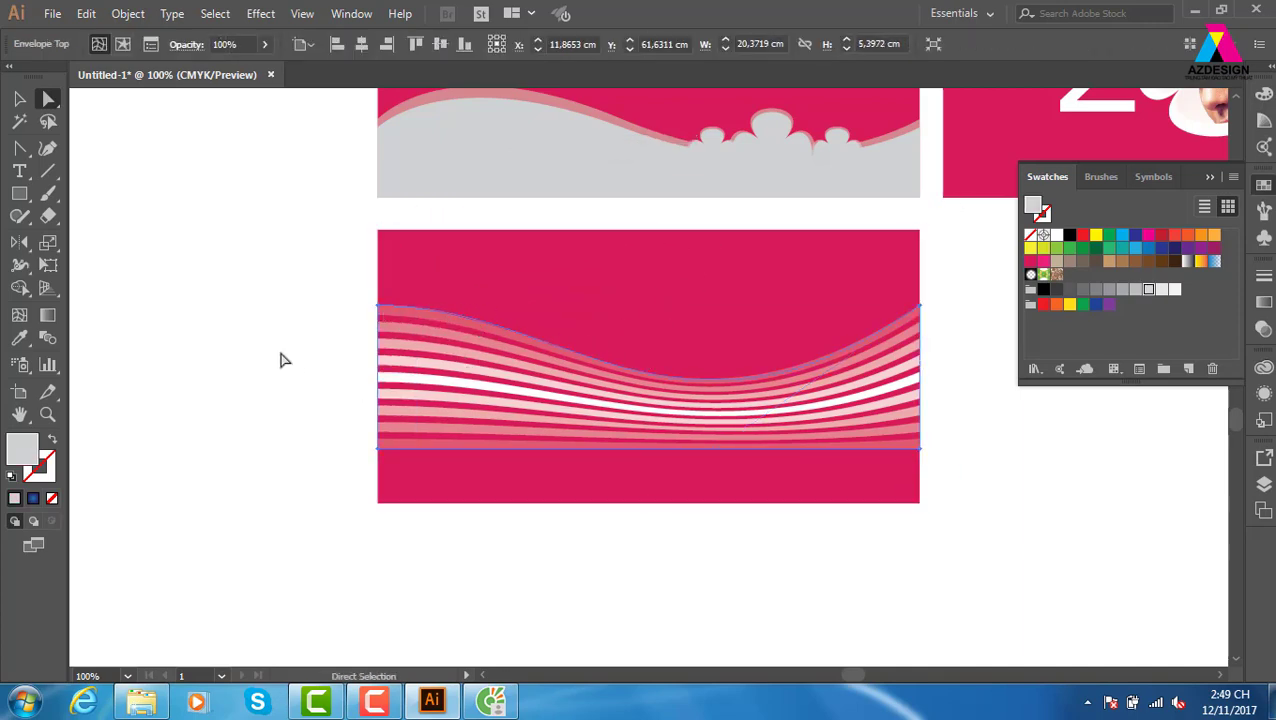
click(377, 303)
drag(564, 306, 547, 377)
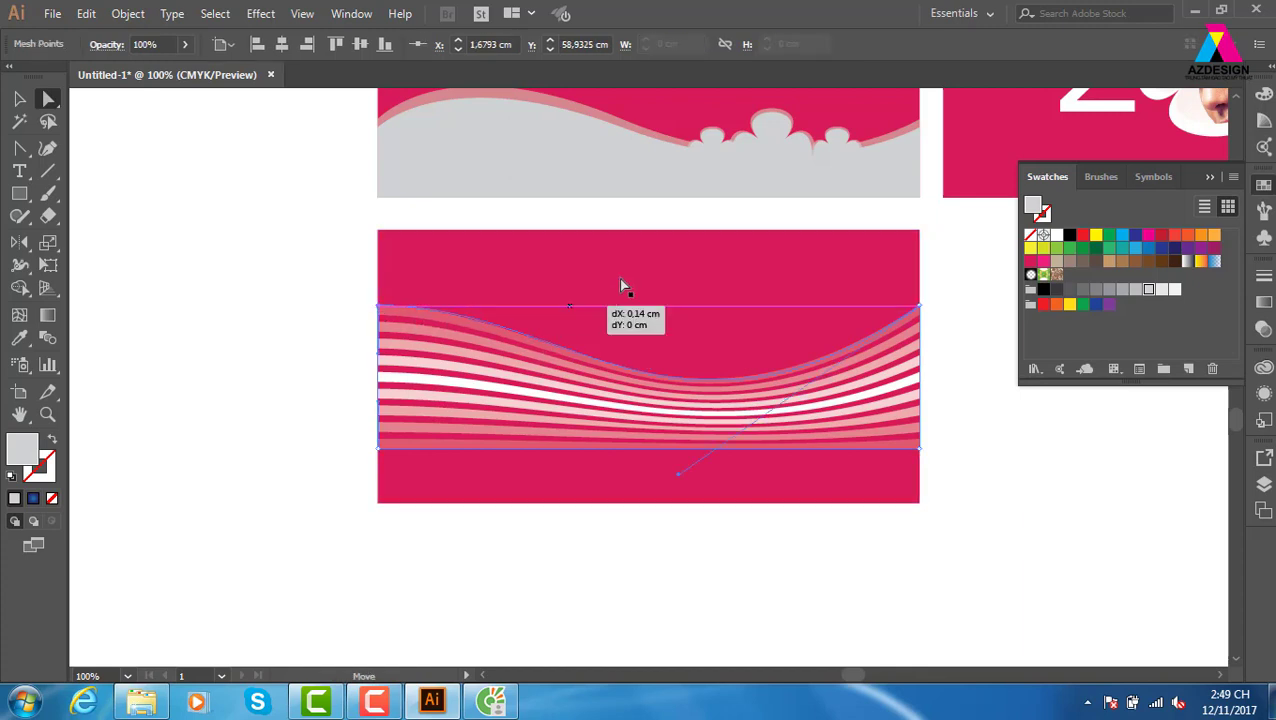
key(ctrl)
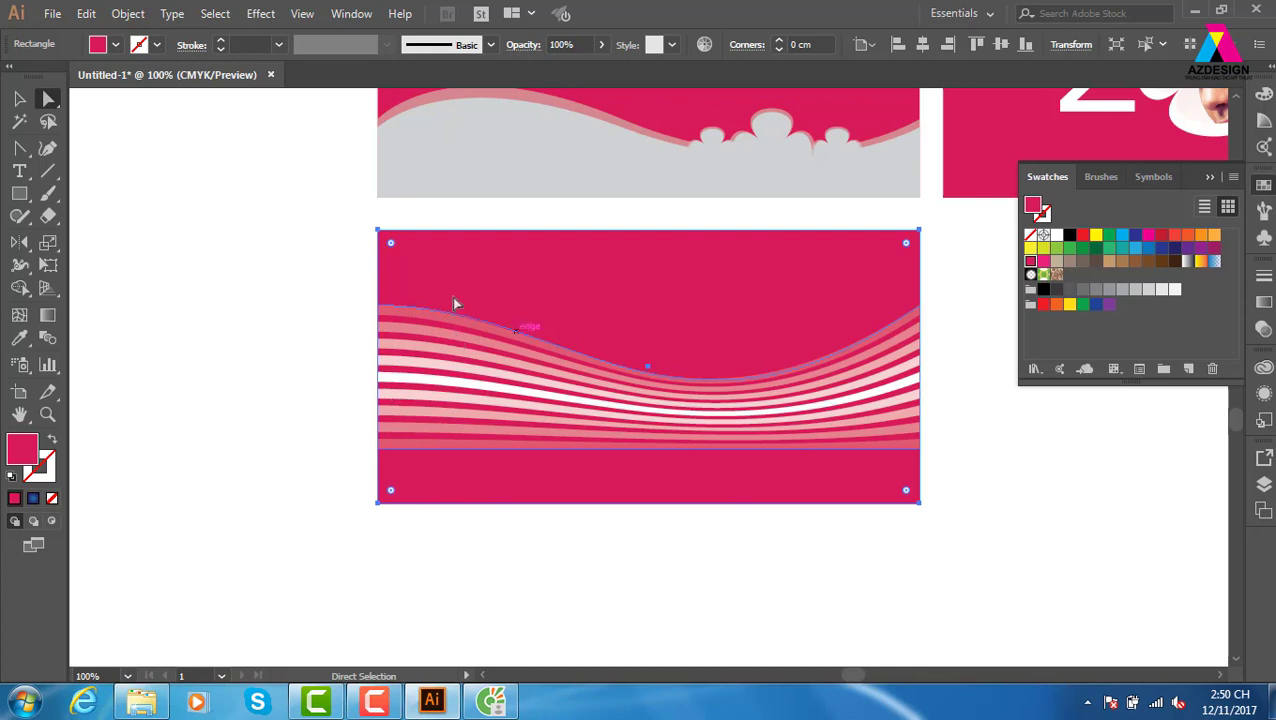
click(378, 306)
mouse_move(378, 306)
mouse_down()
mouse_move(565, 310)
mouse_move(653, 218)
mouse_up()
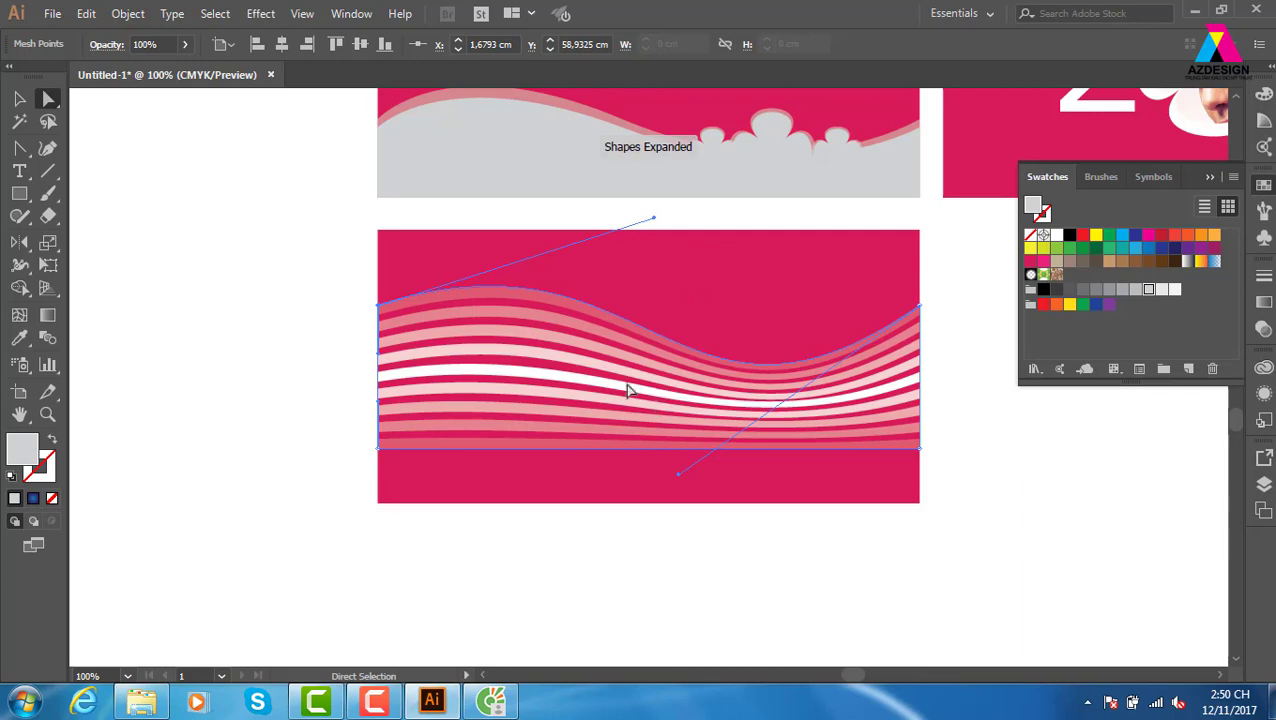
click(379, 449)
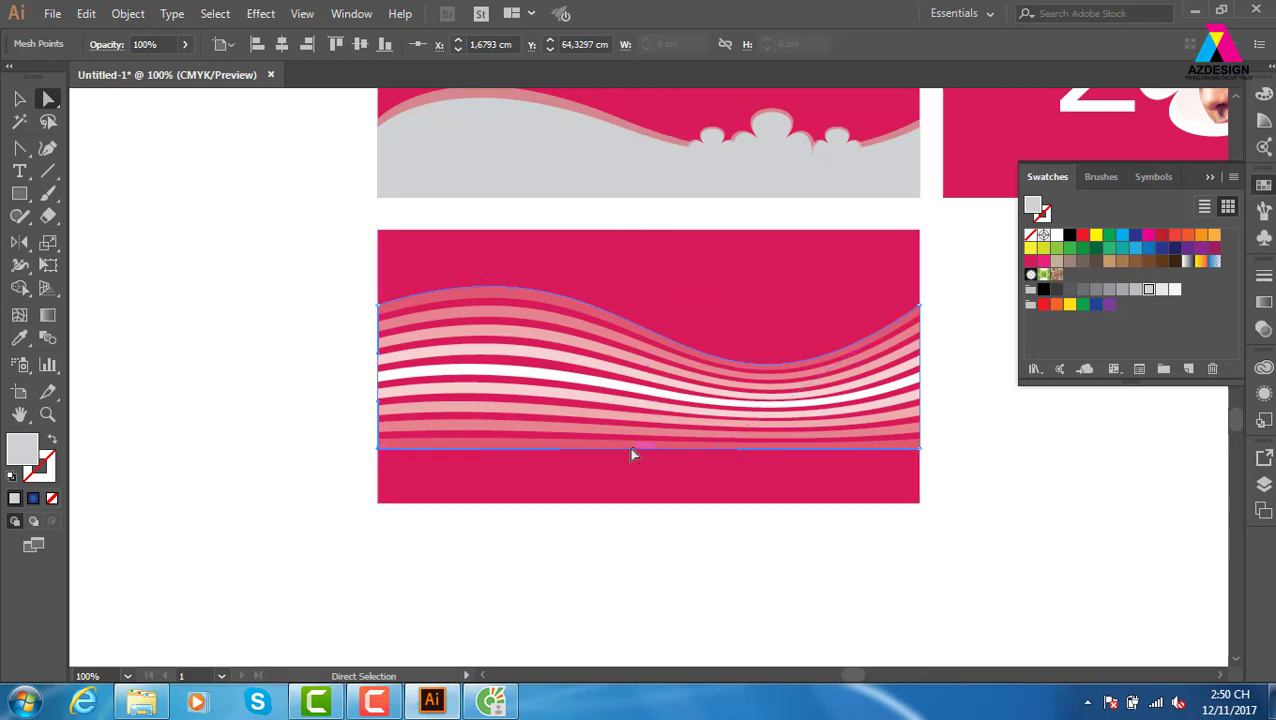
mouse_move(560, 451)
mouse_down()
mouse_move(740, 447)
mouse_move(705, 494)
mouse_up()
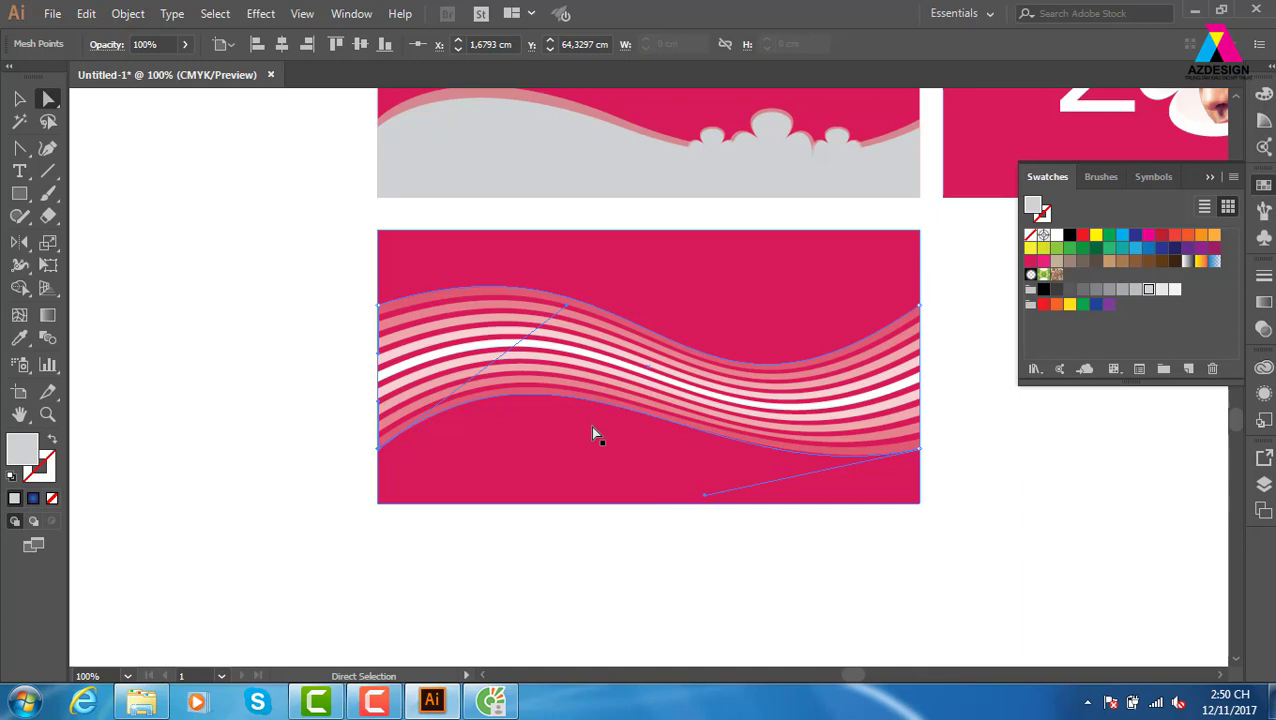
- Add an anchor point in the middle of the wave's top edge
key(p)
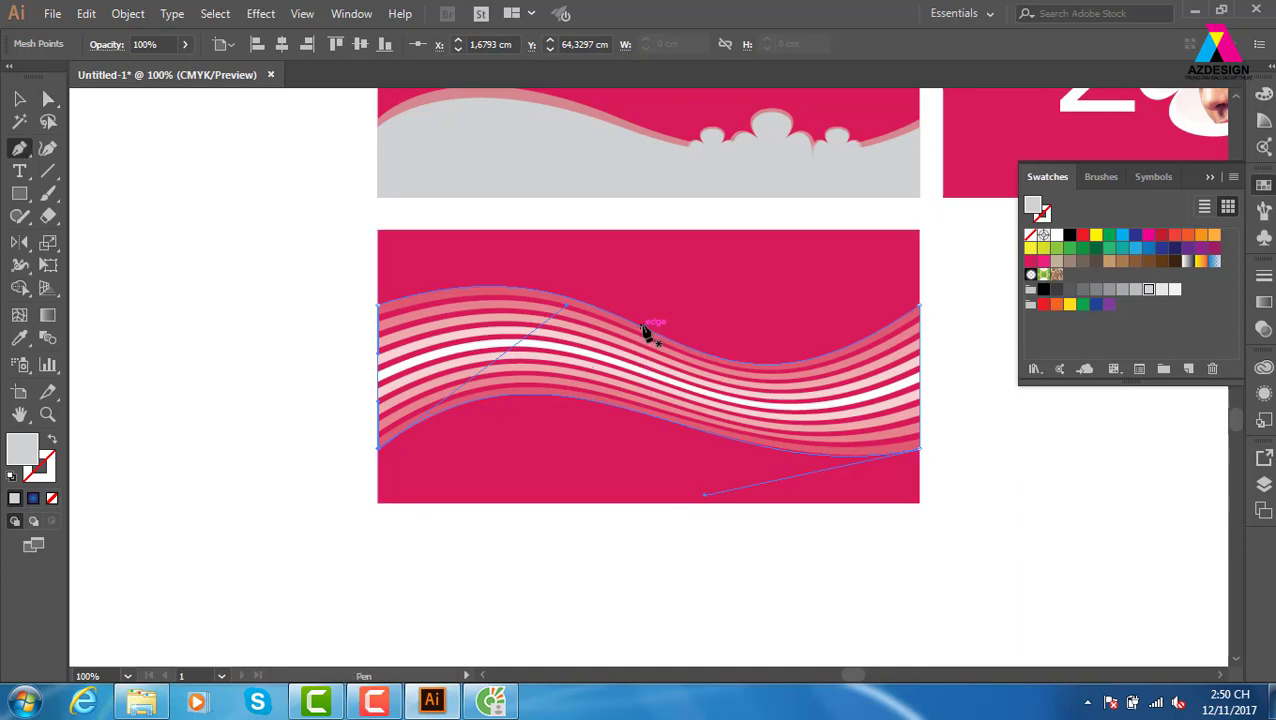
drag(641, 325, 641, 397)
key(ctrl+z)
drag(649, 335, 712, 347)
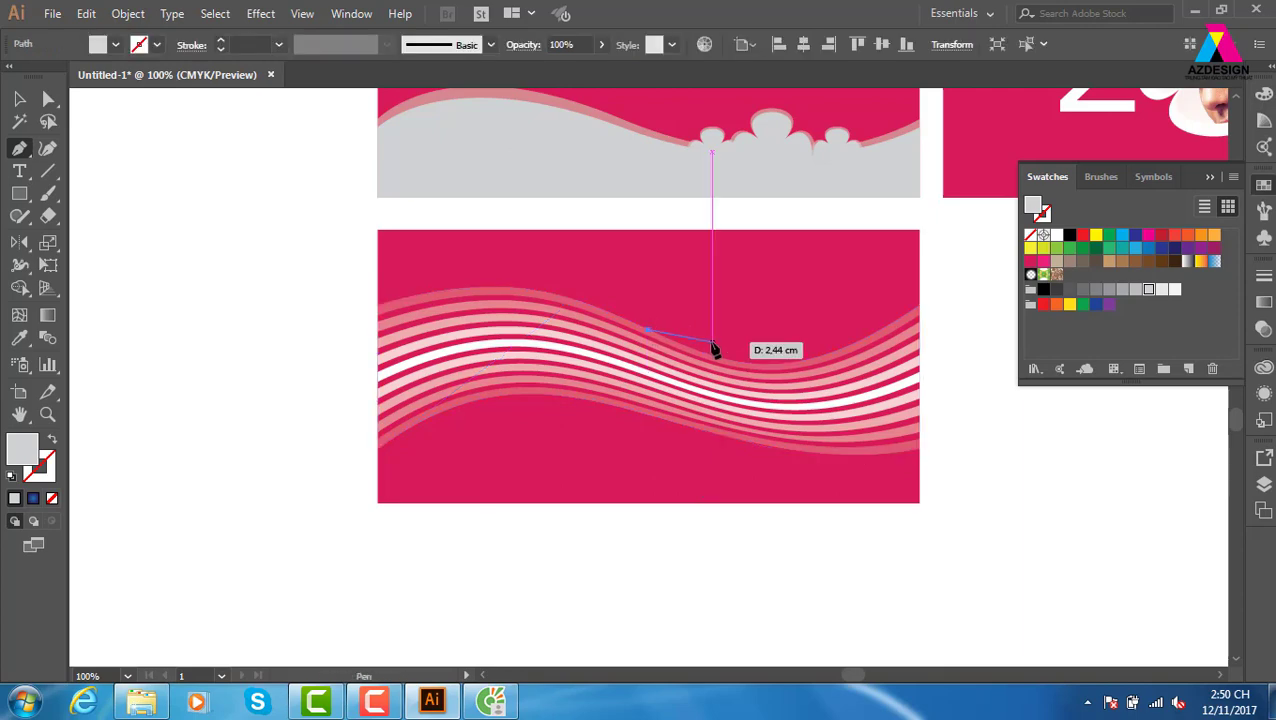
key(ctrl+z)
key(plus)
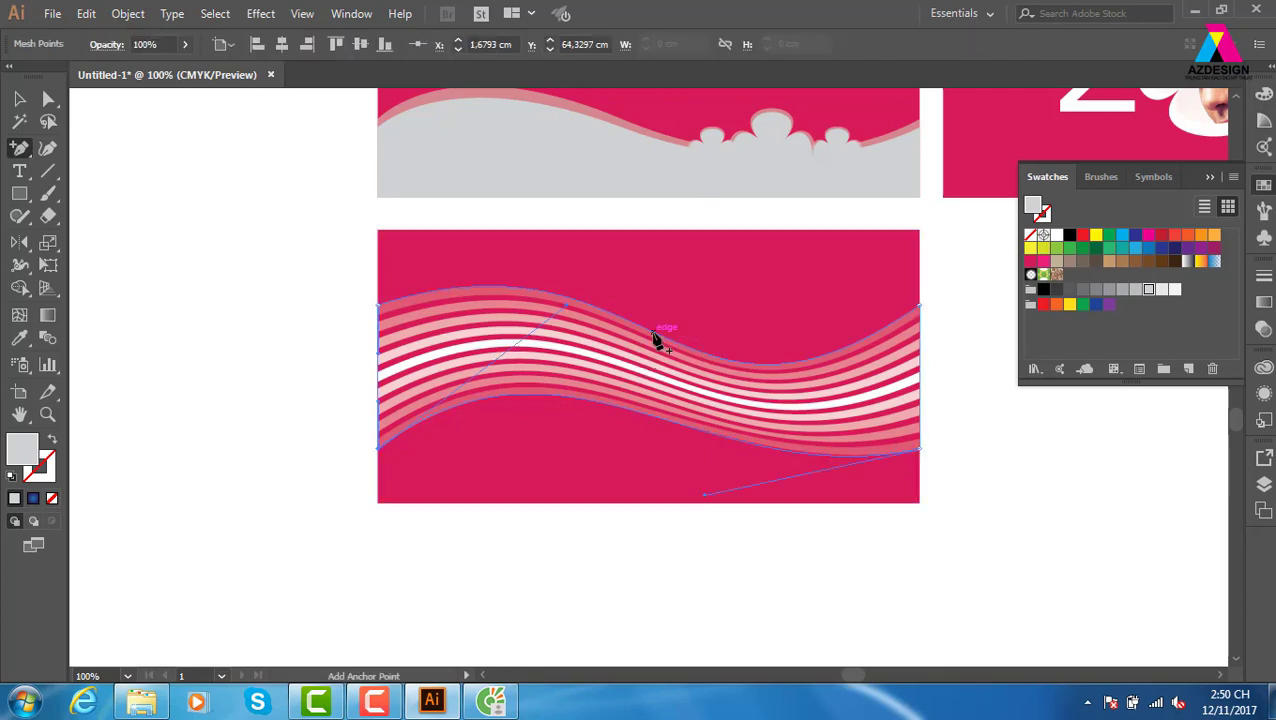
click(652, 335)
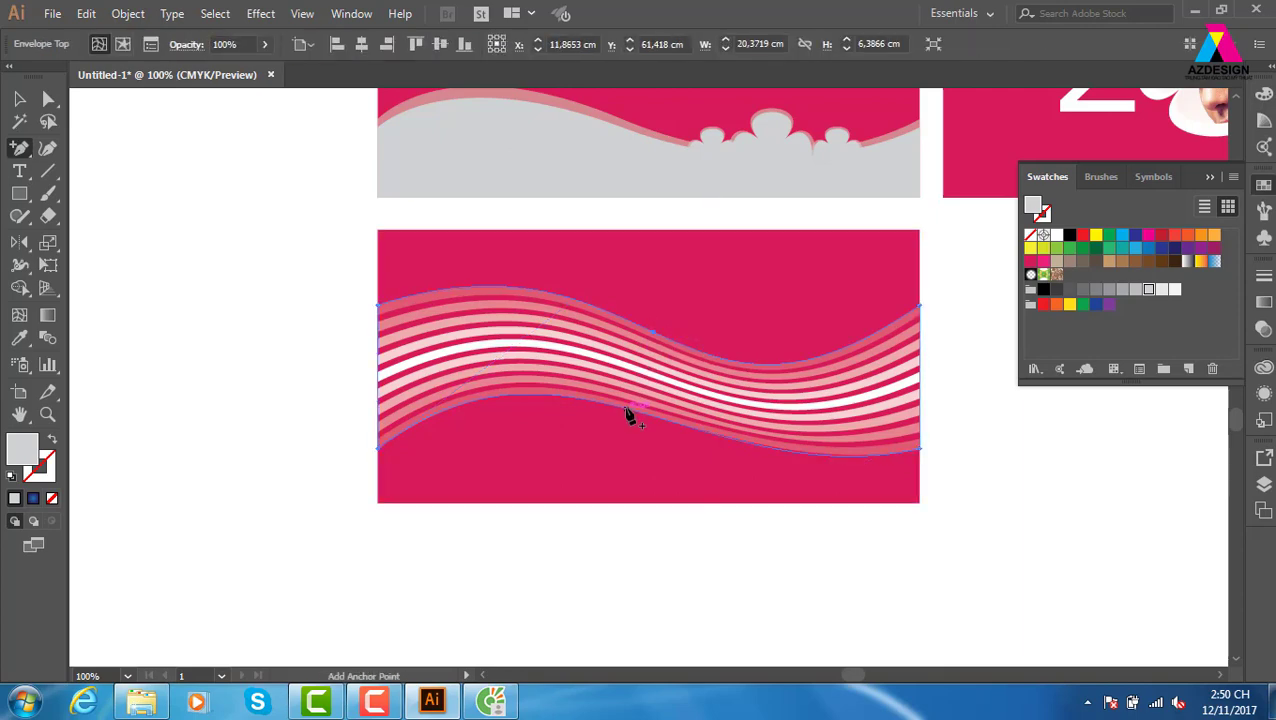
- Pull handles from the middle anchors and shift the top one down-right to twist the ribbon
key(shift+c)
drag(626, 413, 570, 503)
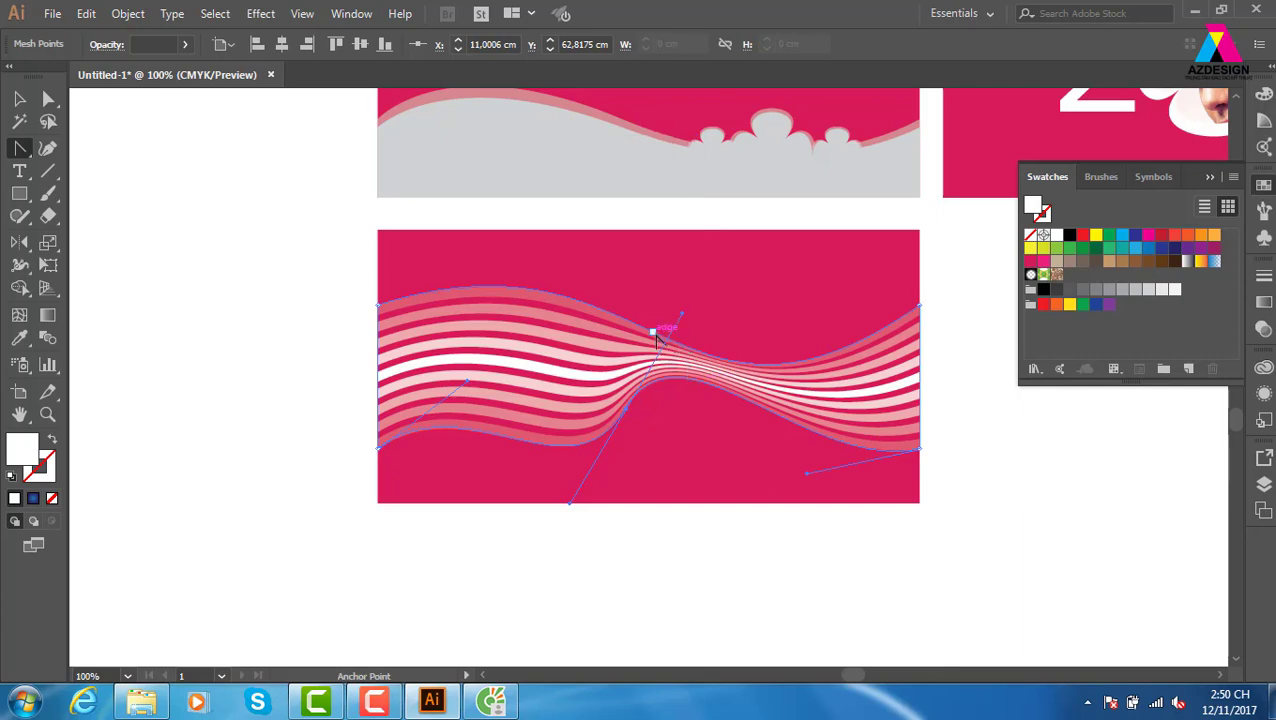
drag(652, 333, 661, 450)
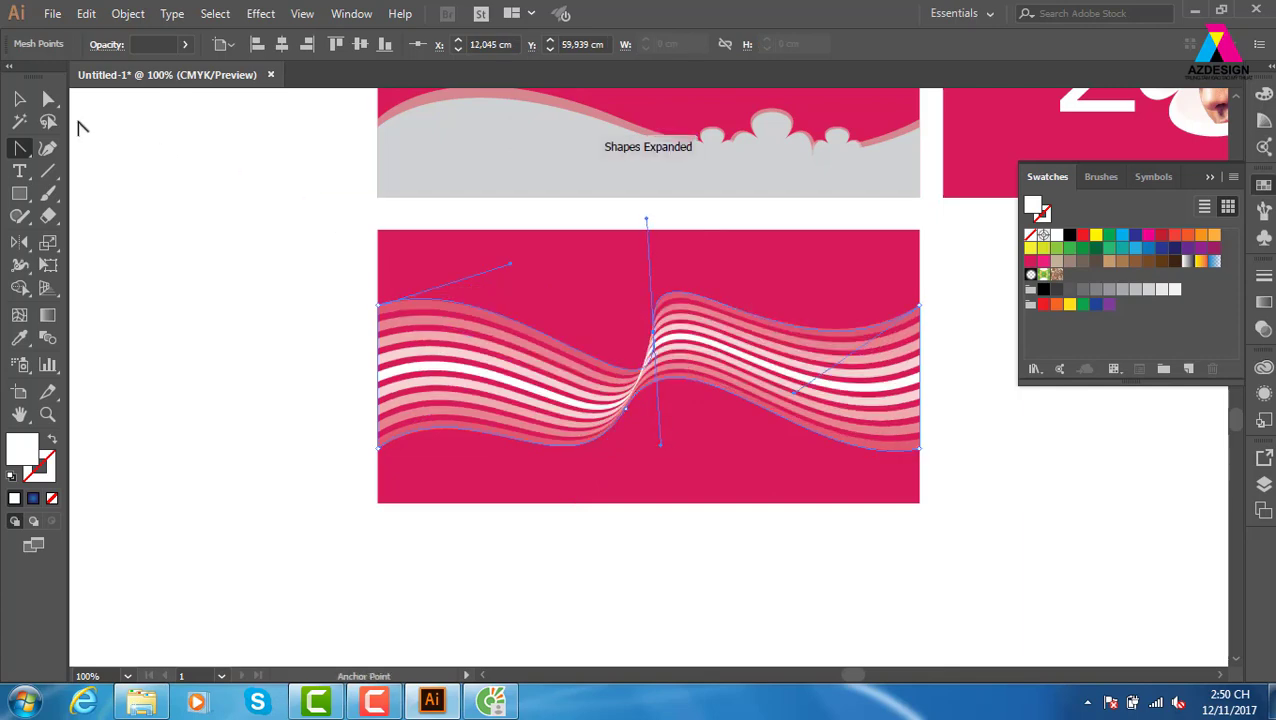
click(48, 98)
drag(652, 334, 675, 370)
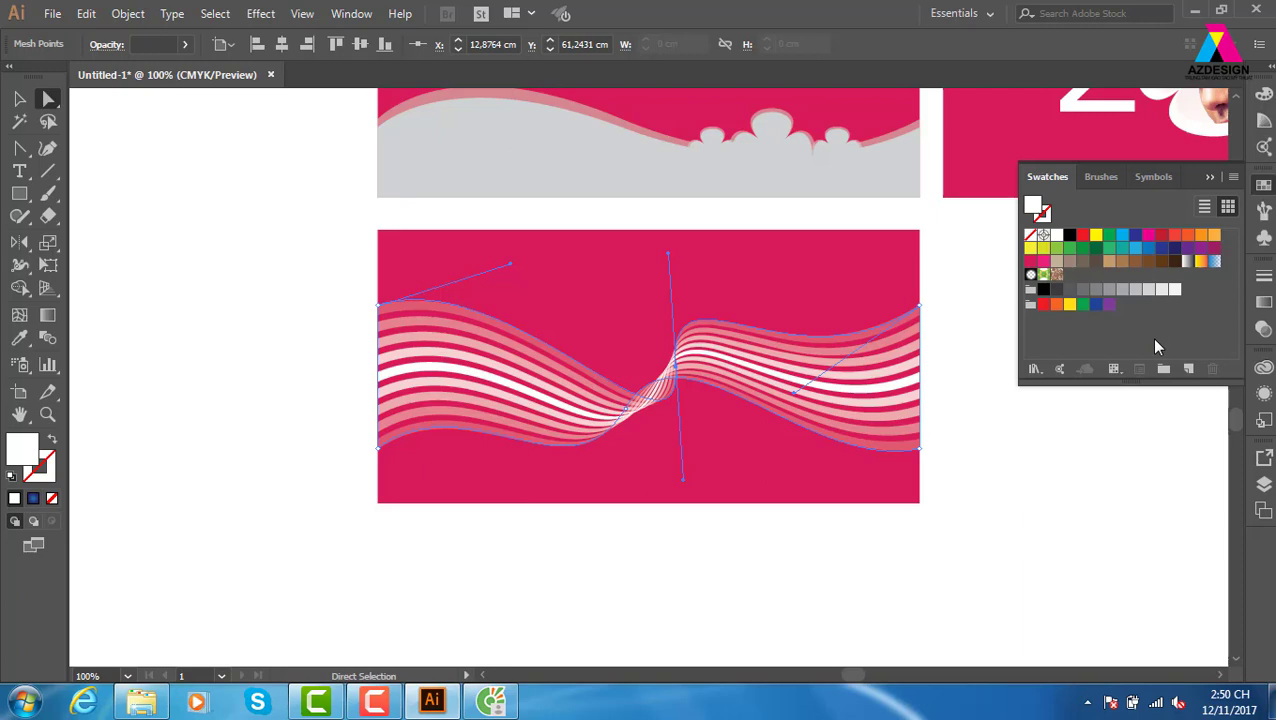
- Draw a brown hexagon on the empty canvas and rotate it 30° to point upward
drag(749, 365, 378, 376)
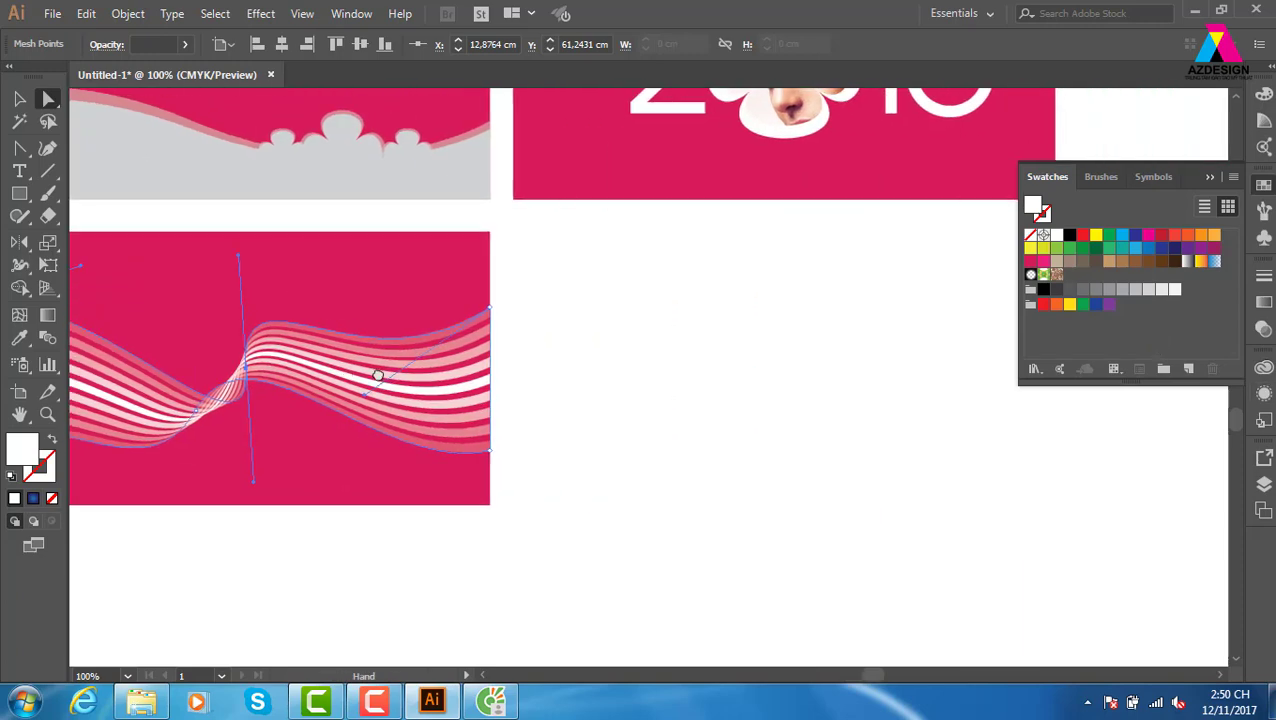
click(19, 193)
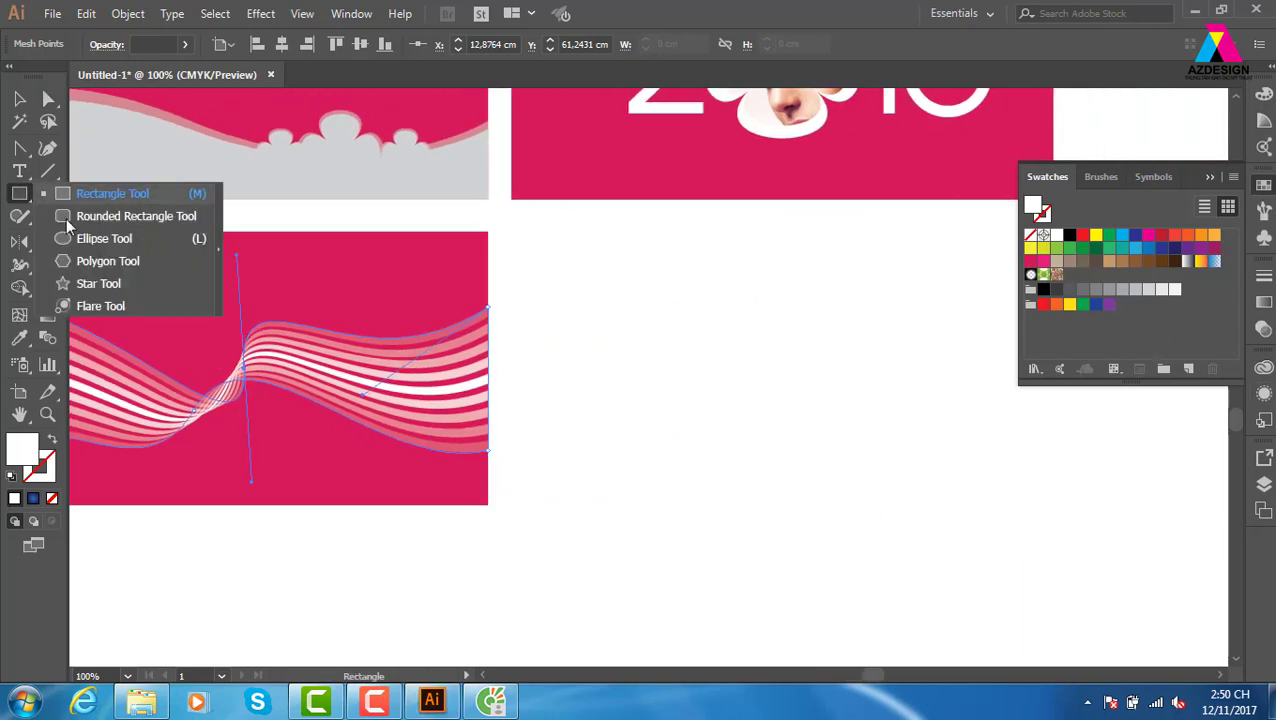
click(100, 261)
drag(713, 343, 792, 404)
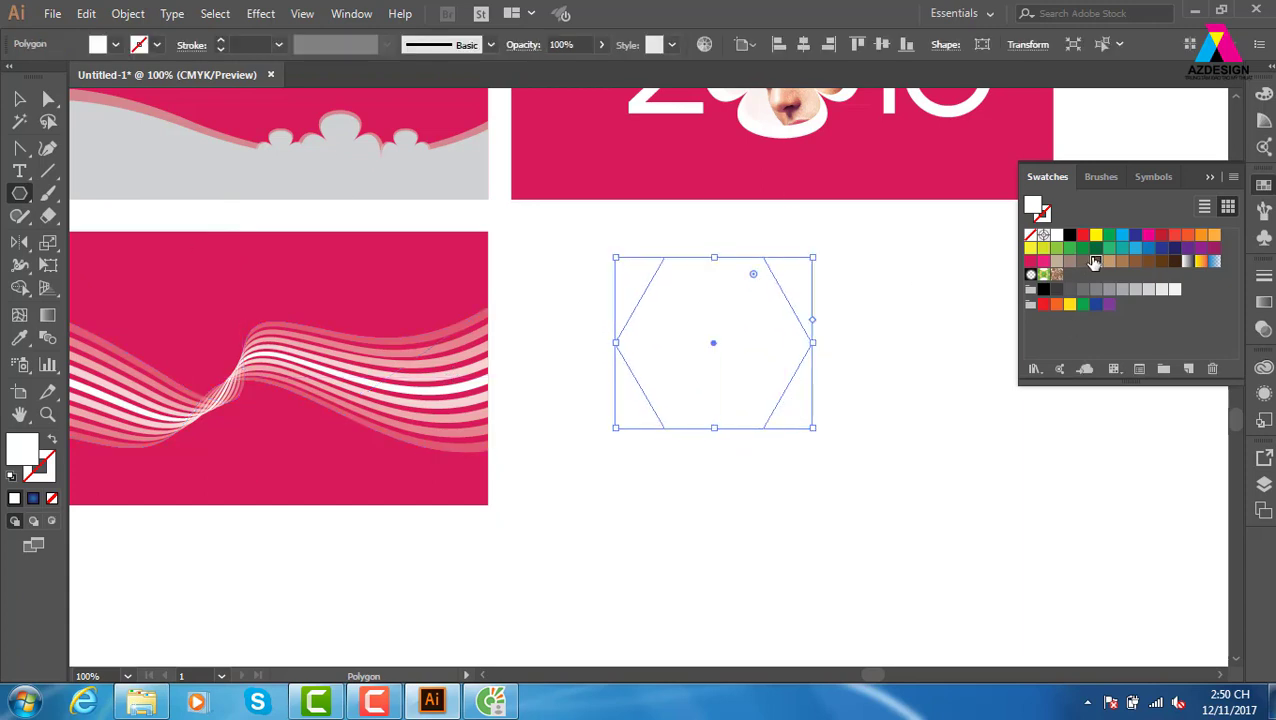
click(1096, 261)
key(v)
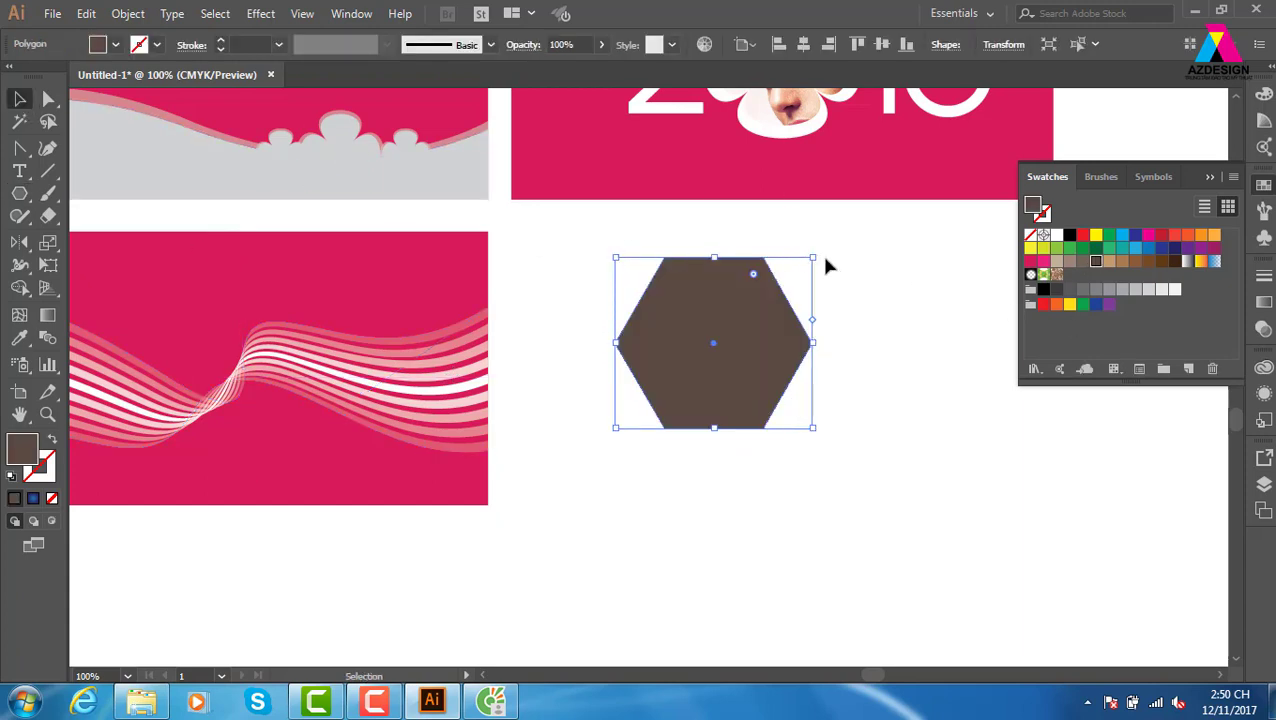
drag(820, 254, 778, 376)
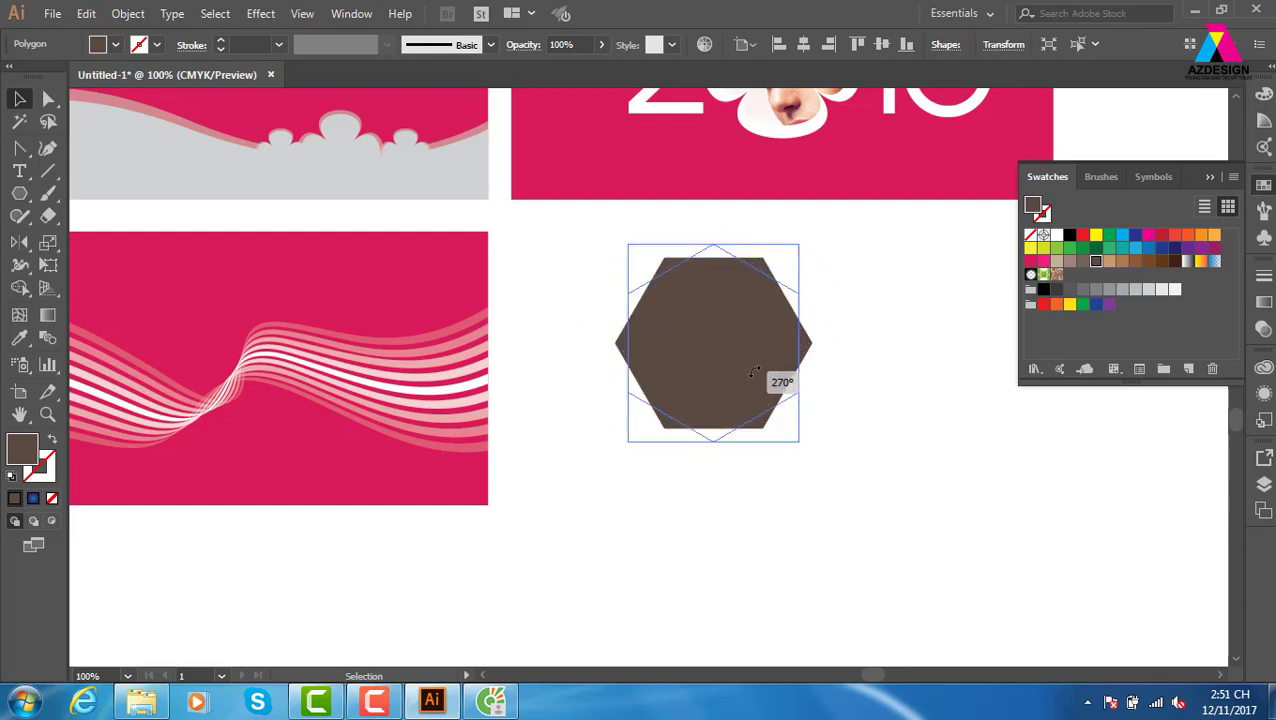
drag(724, 333, 761, 390)
click(938, 418)
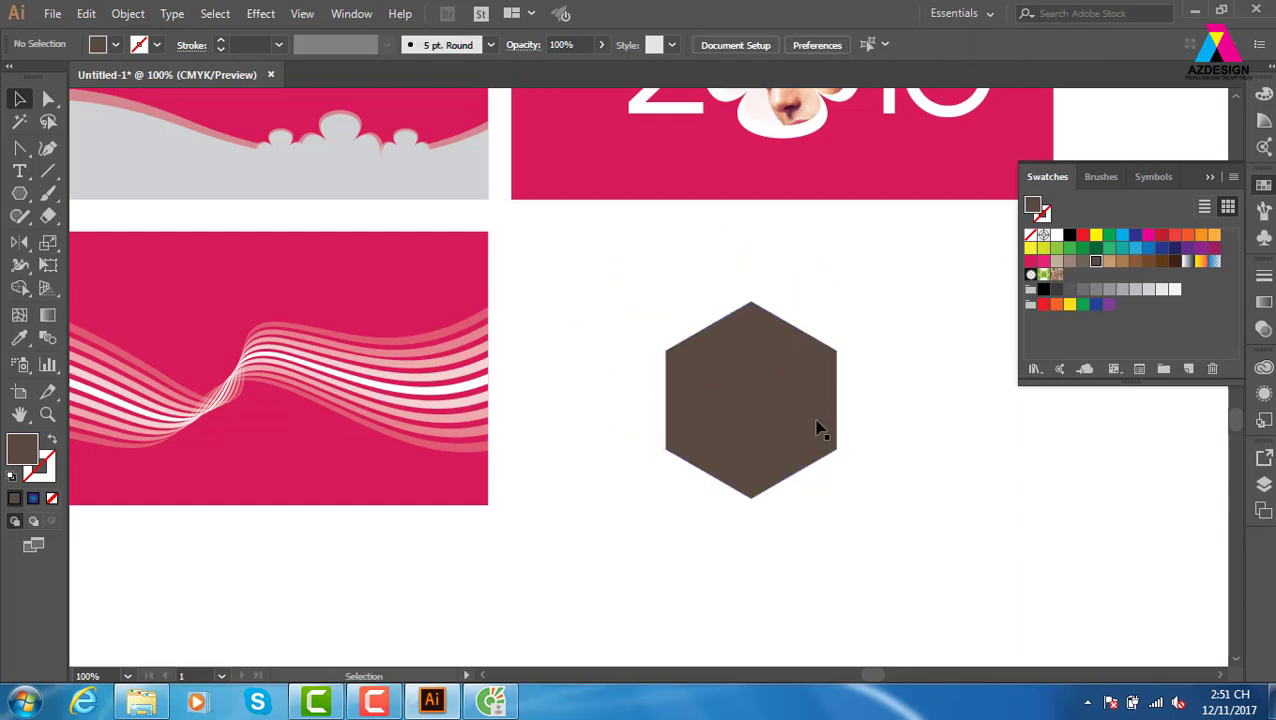
click(773, 405)
- Draw a vertical line through the hexagon's centre and split it with Pathfinder Divide
click(48, 171)
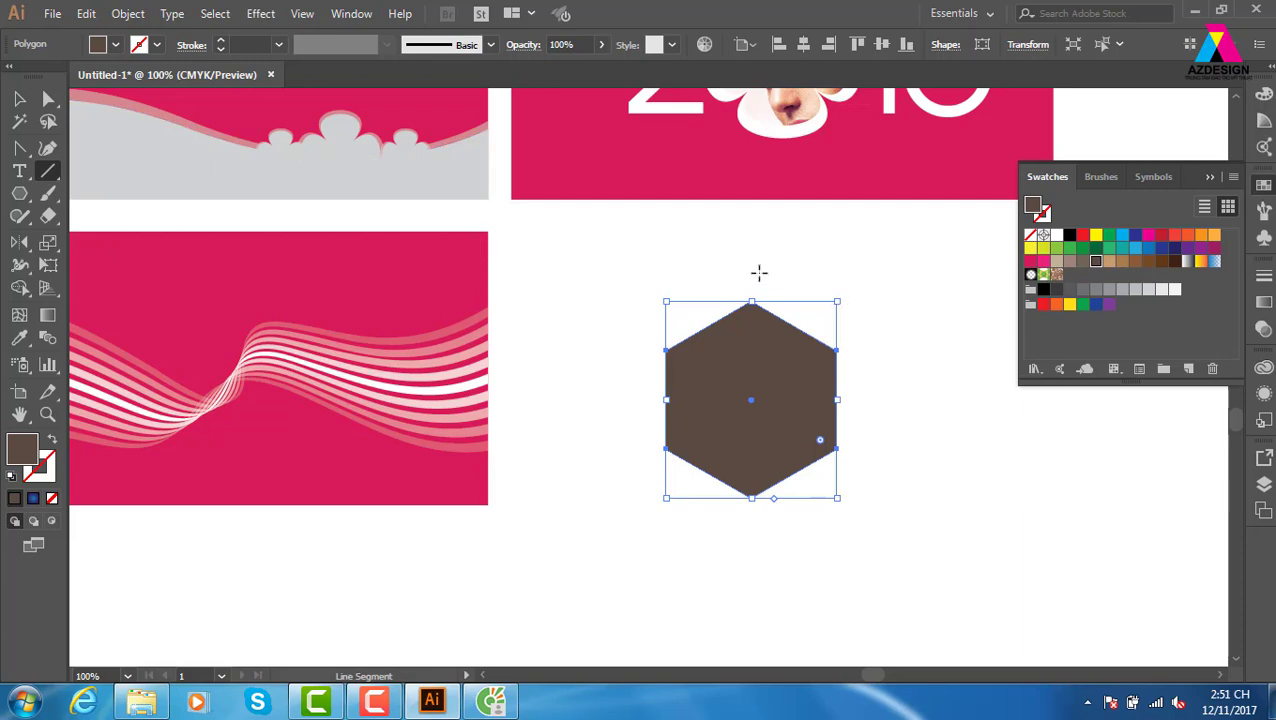
drag(751, 265, 751, 528)
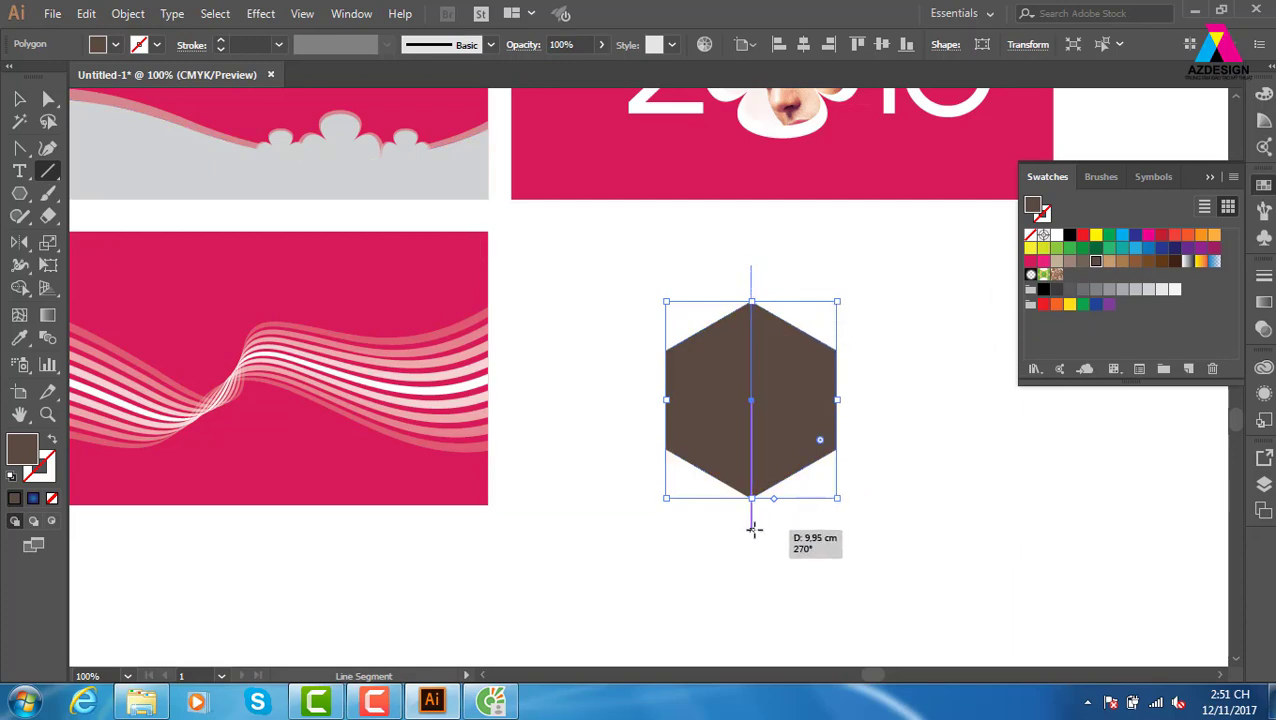
click(19, 98)
drag(850, 324, 661, 504)
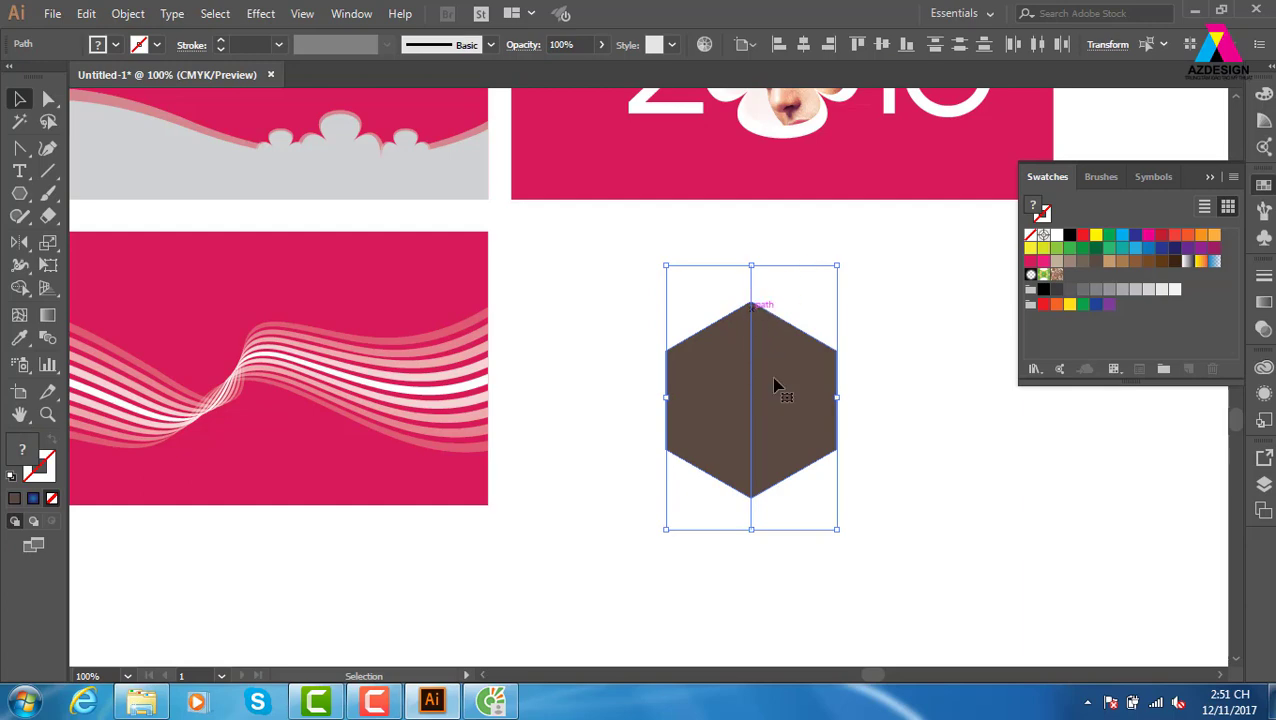
key(shift+F7)
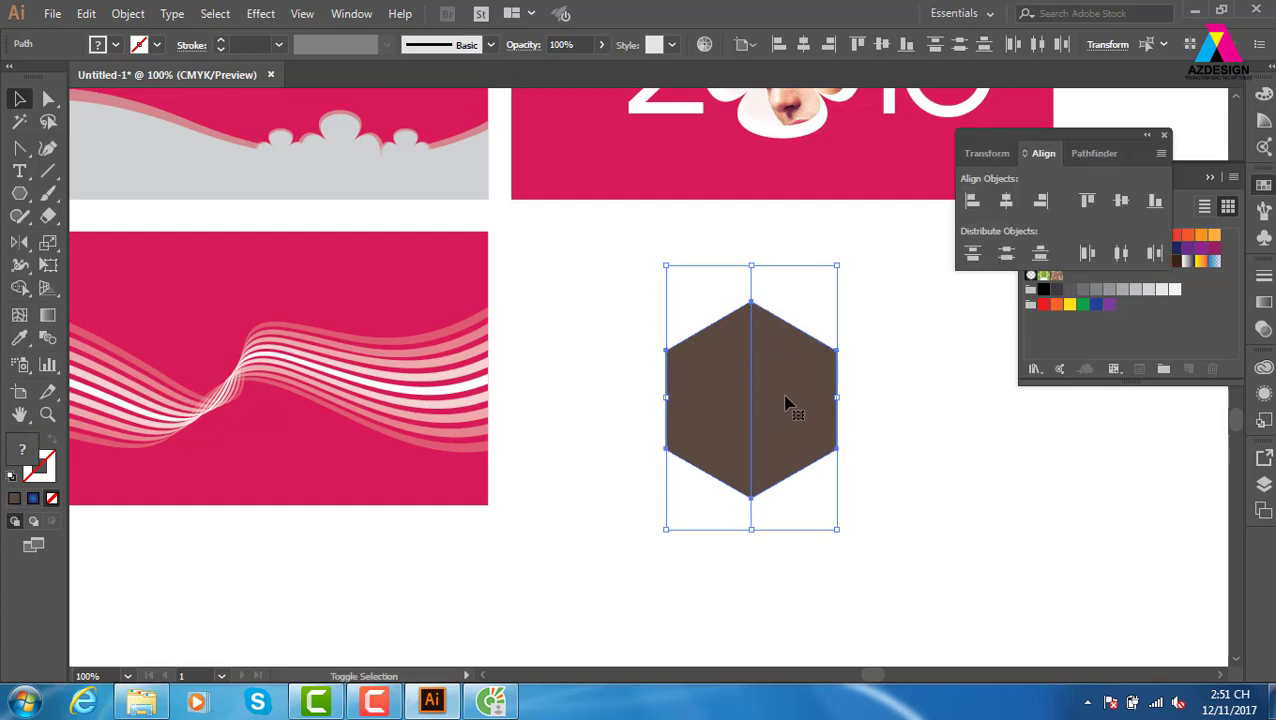
click(1089, 153)
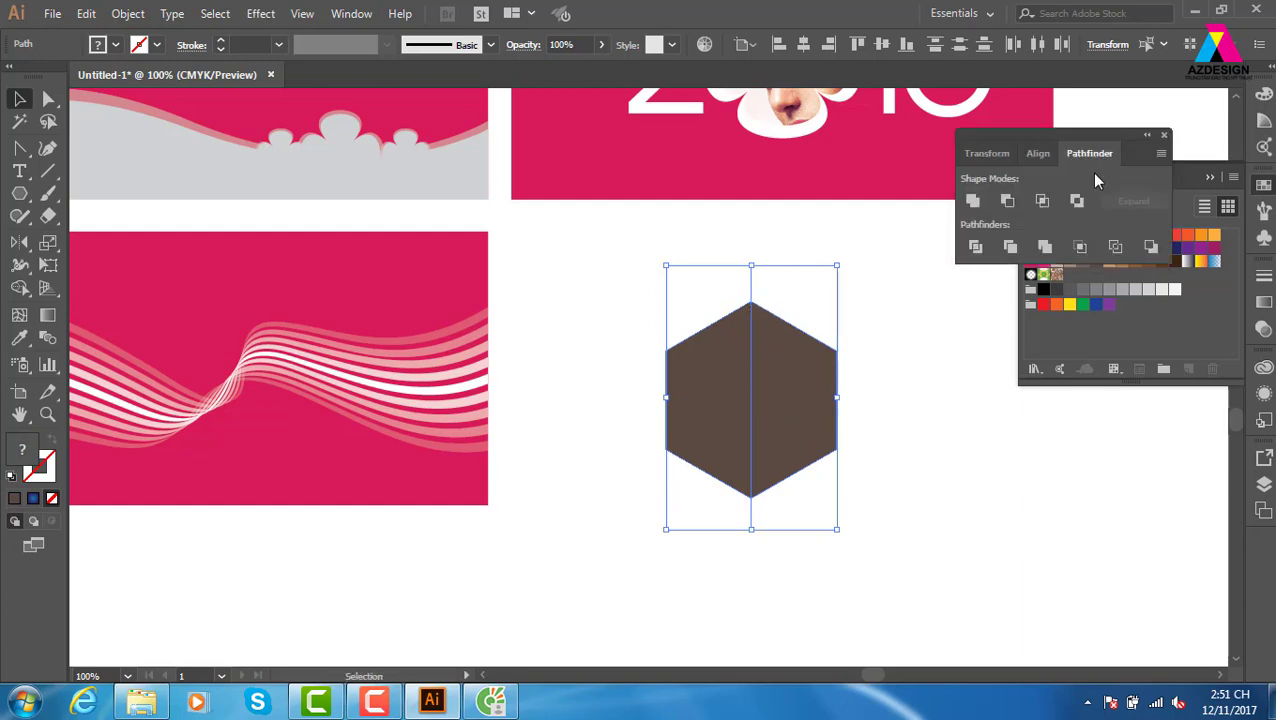
click(976, 247)
- Ungroup the two hexagon halves and fill the right half light grey
click(941, 456)
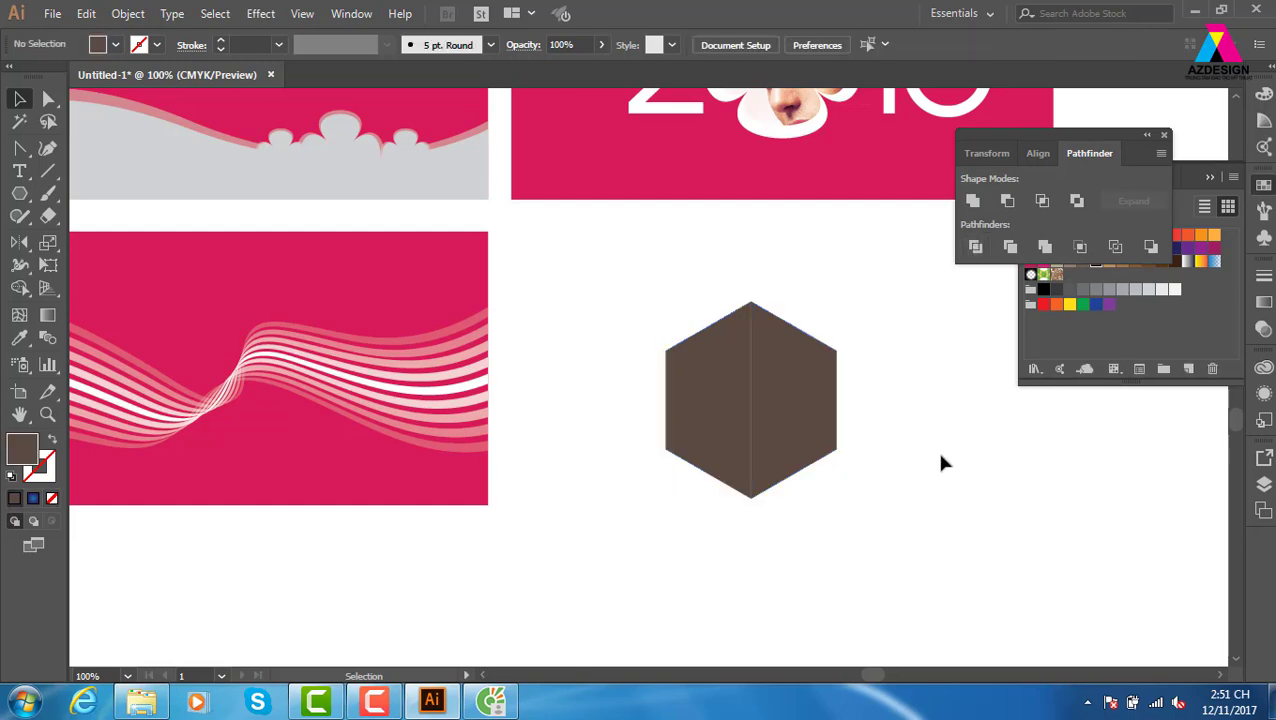
click(809, 428)
right_click(832, 384)
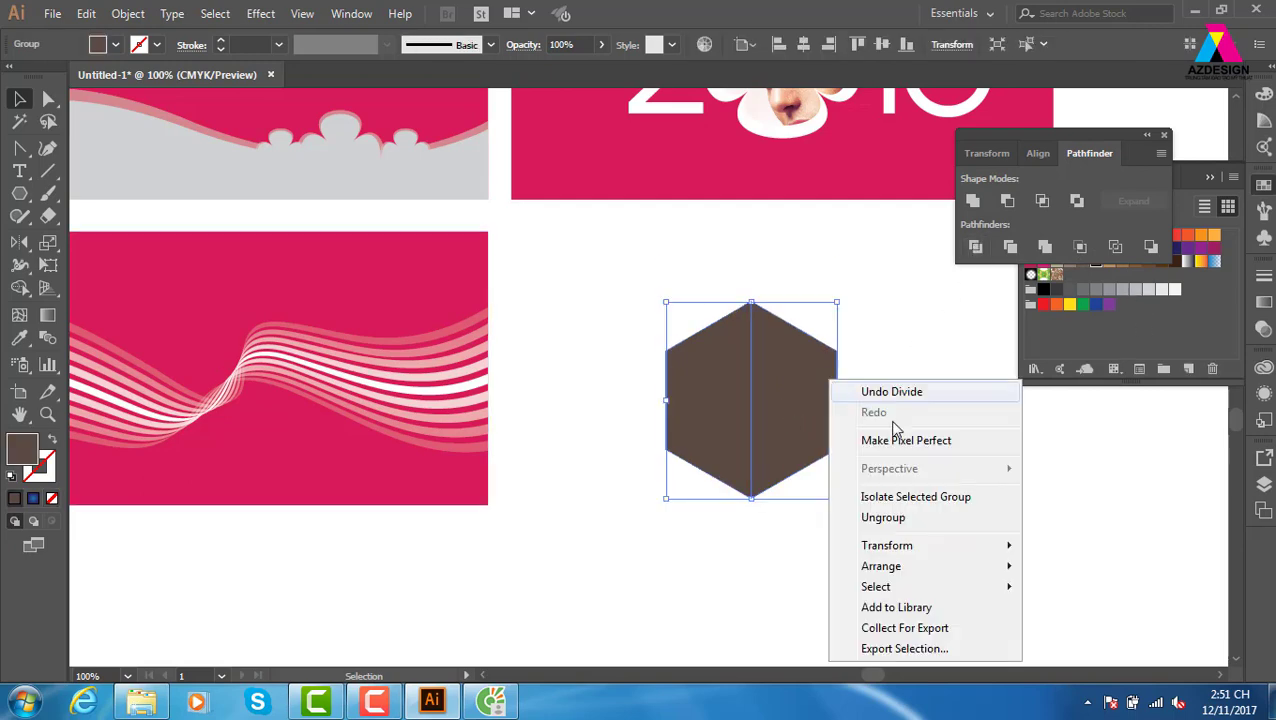
click(905, 518)
click(1051, 458)
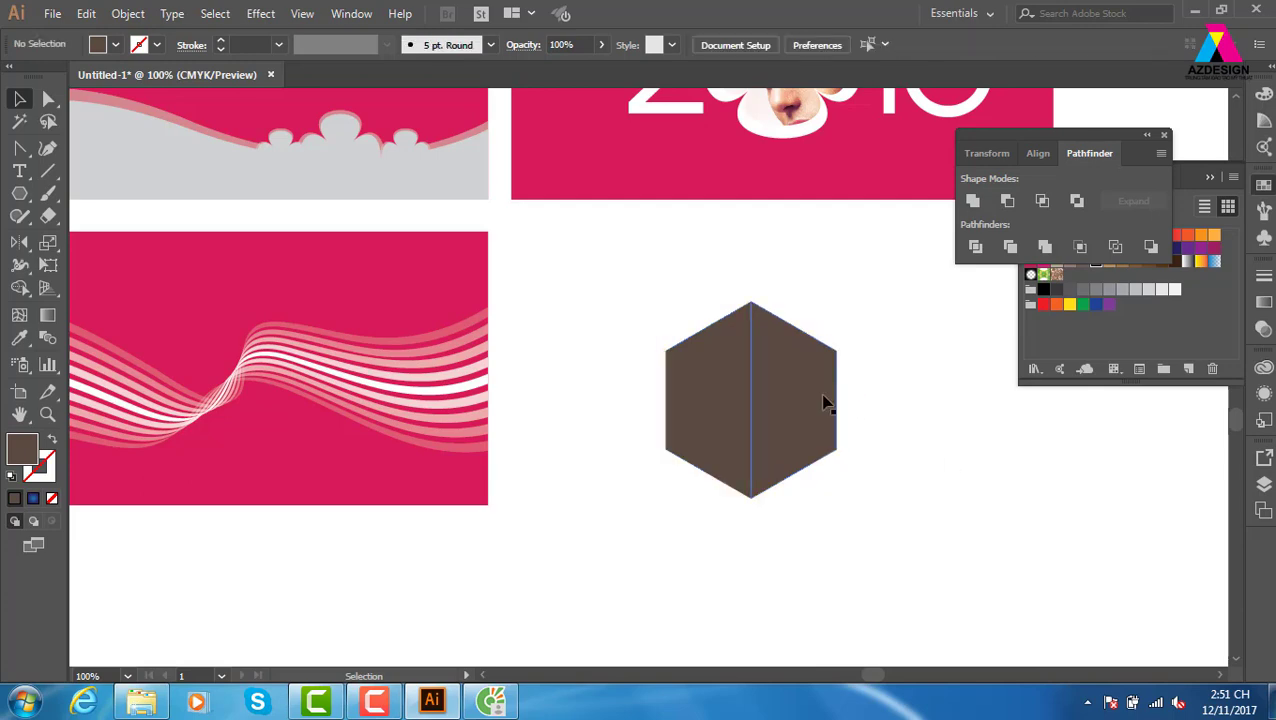
click(824, 403)
click(1122, 289)
click(922, 612)
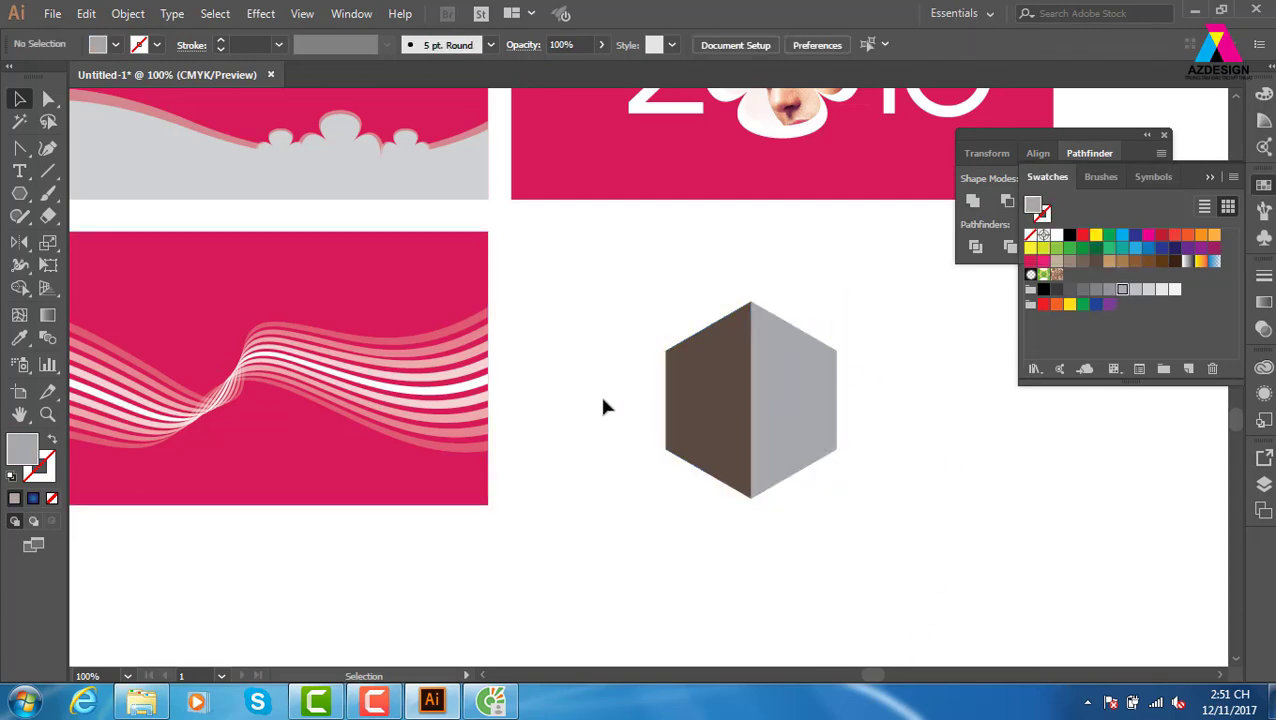
click(19, 171)
- Create separate T and H text objects to the right of the hexagon
drag(716, 398, 477, 398)
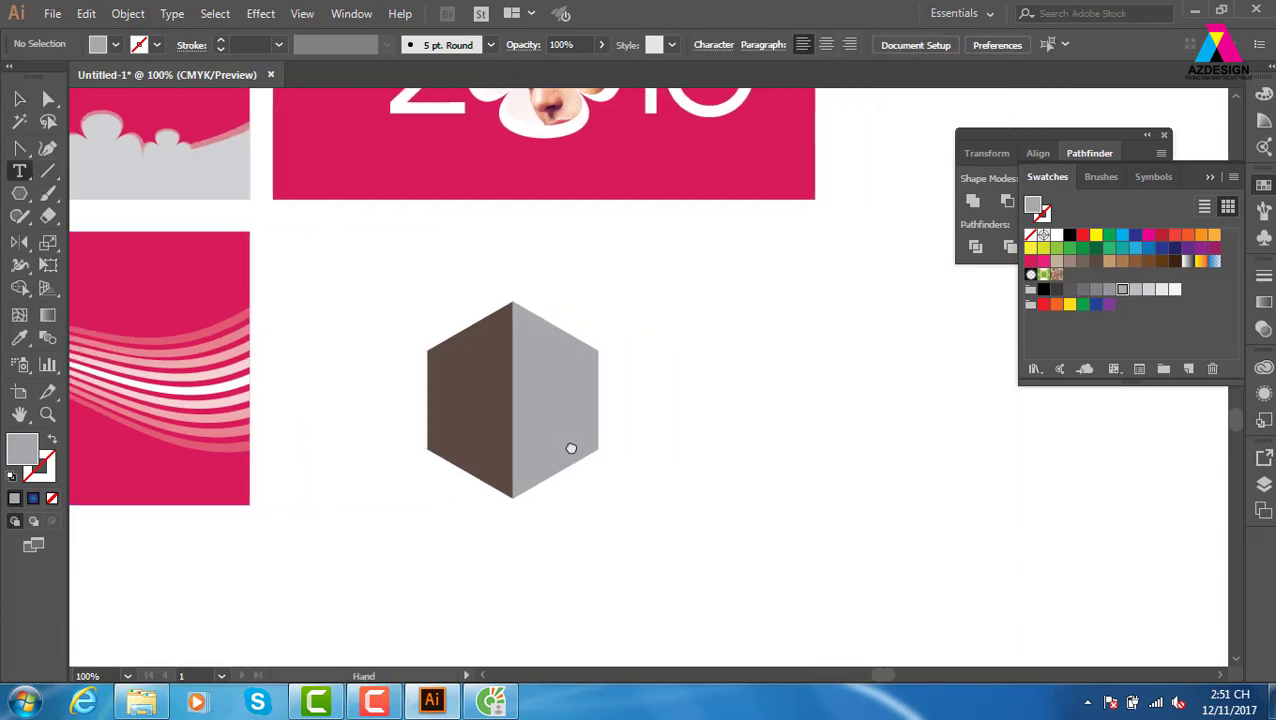
click(738, 366)
key(BackSpace)
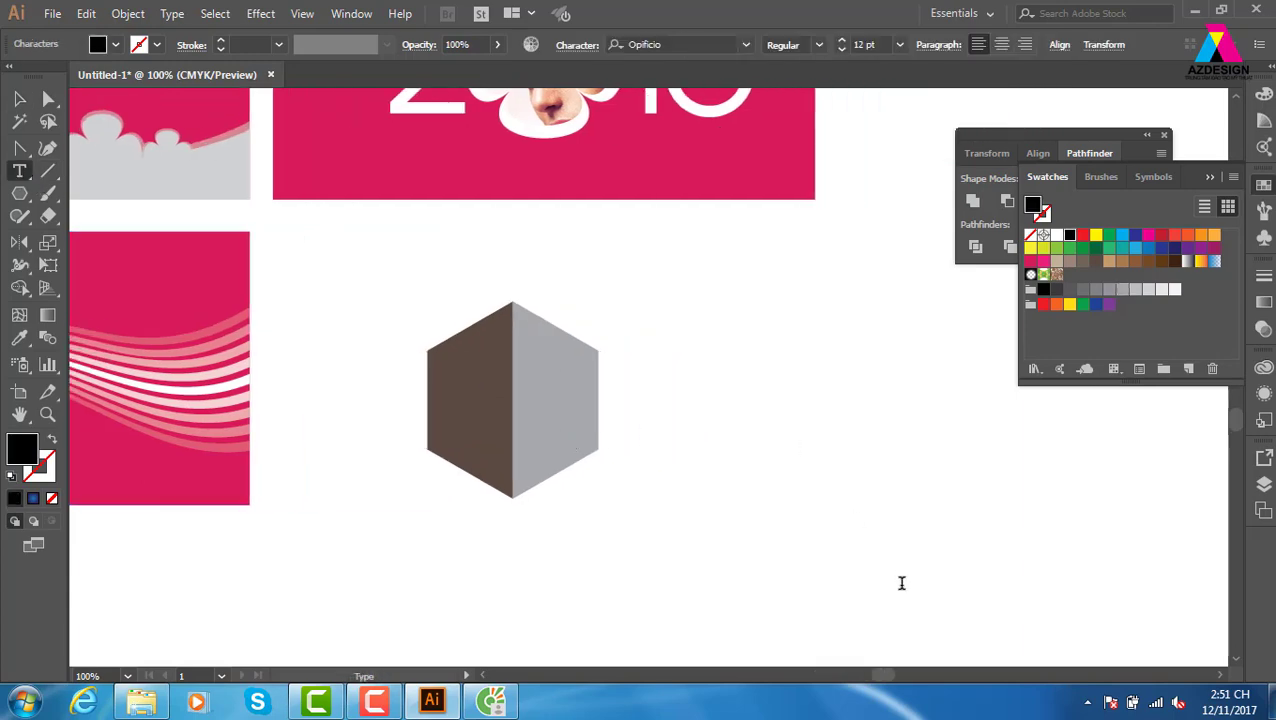
key(Escape)
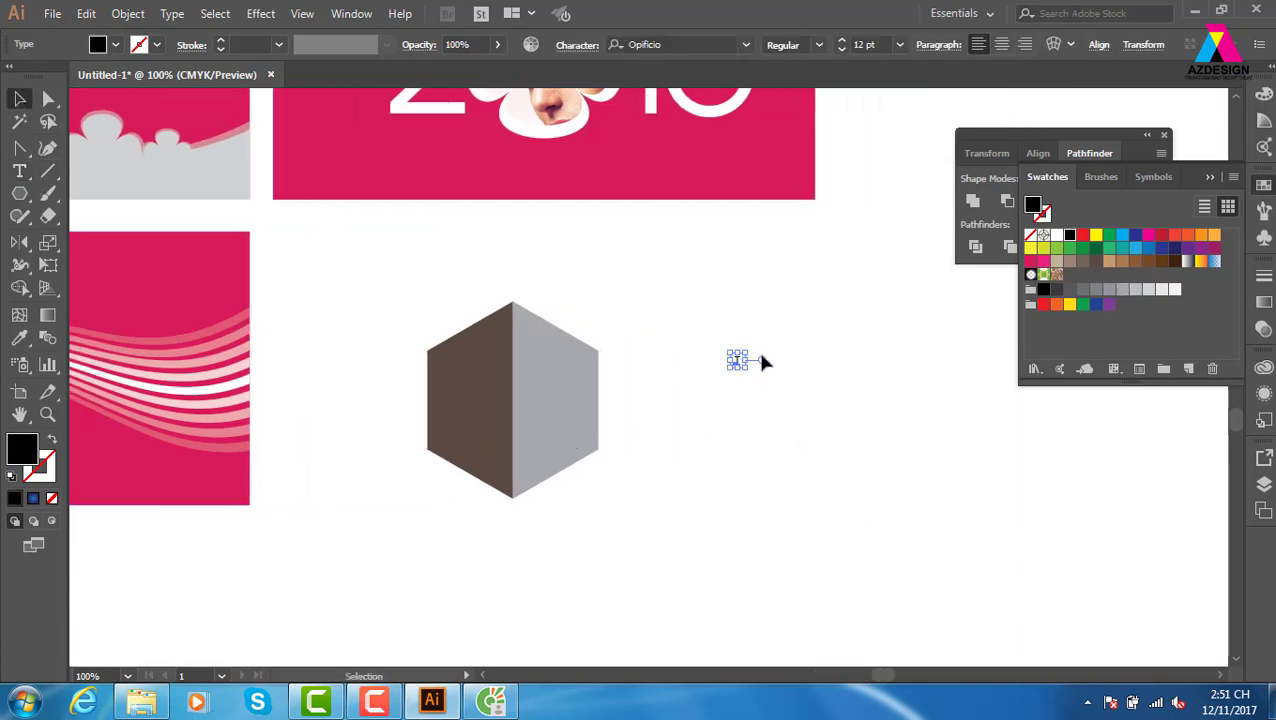
drag(740, 362, 800, 362)
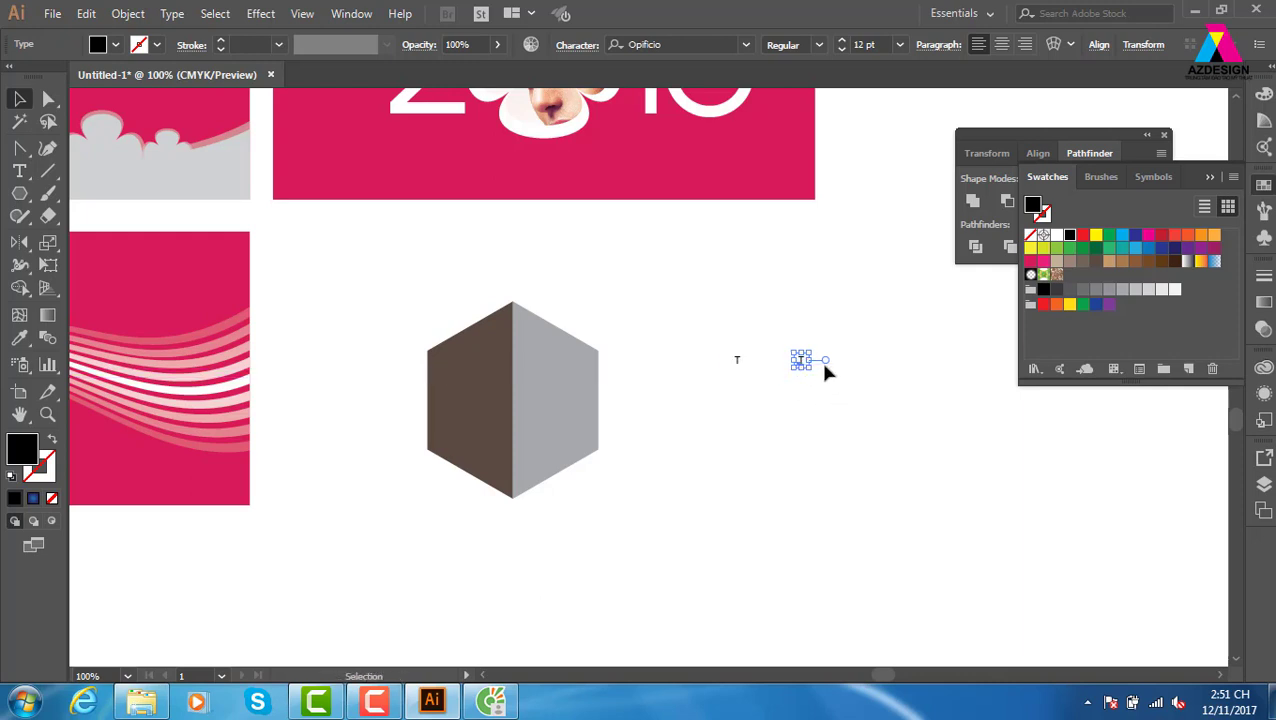
click(799, 364)
double_click(800, 360)
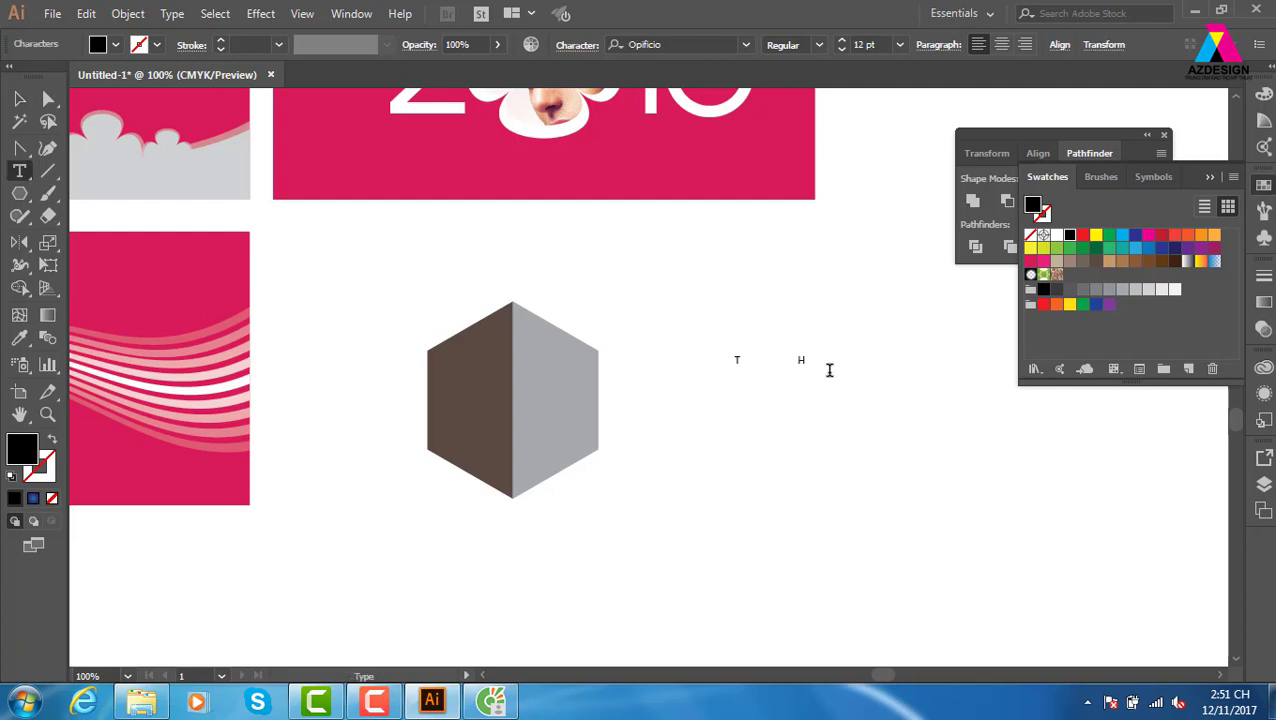
click(19, 98)
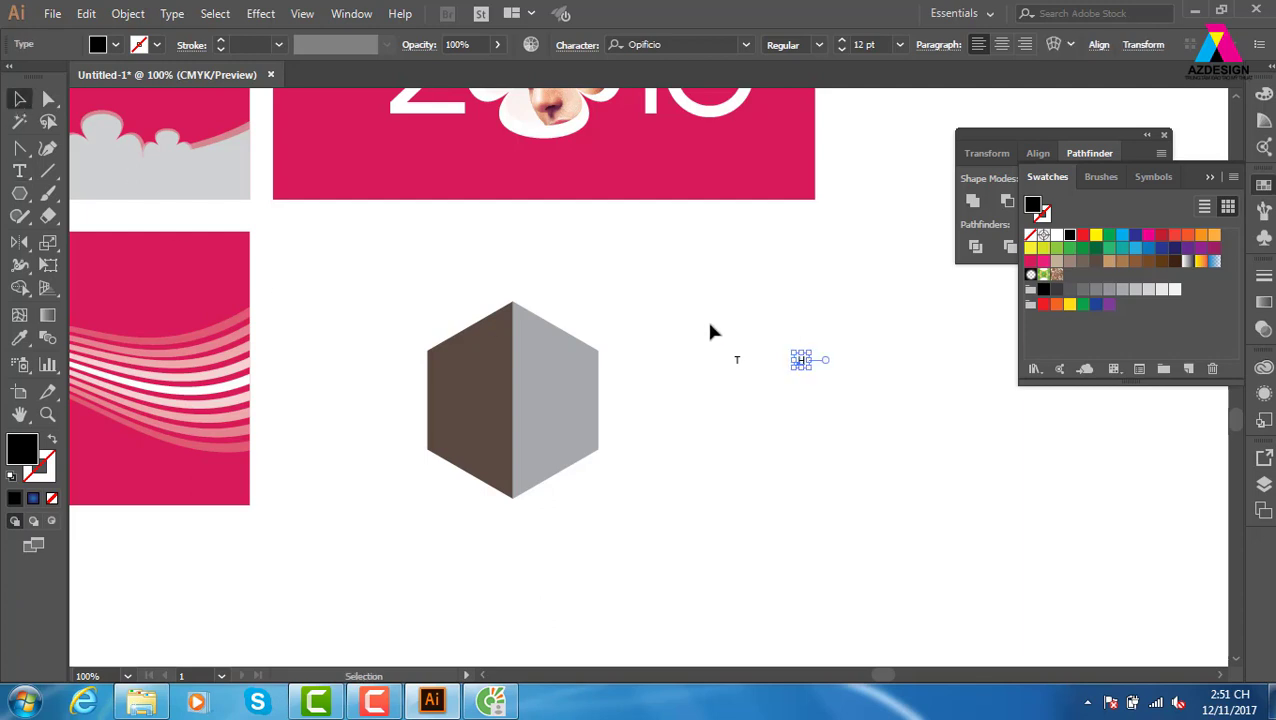
- Scale both letters to about 78 pt and place the H beside the T
drag(709, 331, 866, 413)
mouse_move(807, 366)
mouse_down()
mouse_move(1190, 441)
mouse_move(851, 412)
mouse_up()
click(1153, 461)
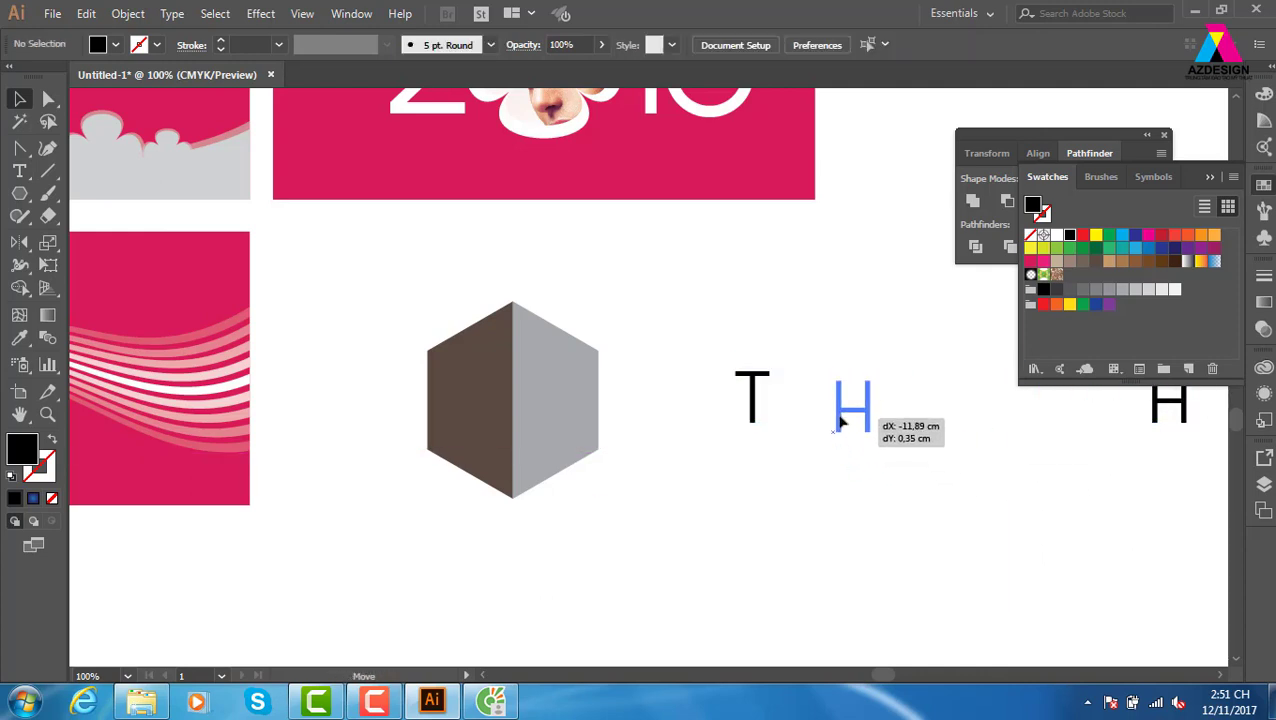
drag(704, 347, 906, 478)
- Colour the H red and group it with the T
click(894, 370)
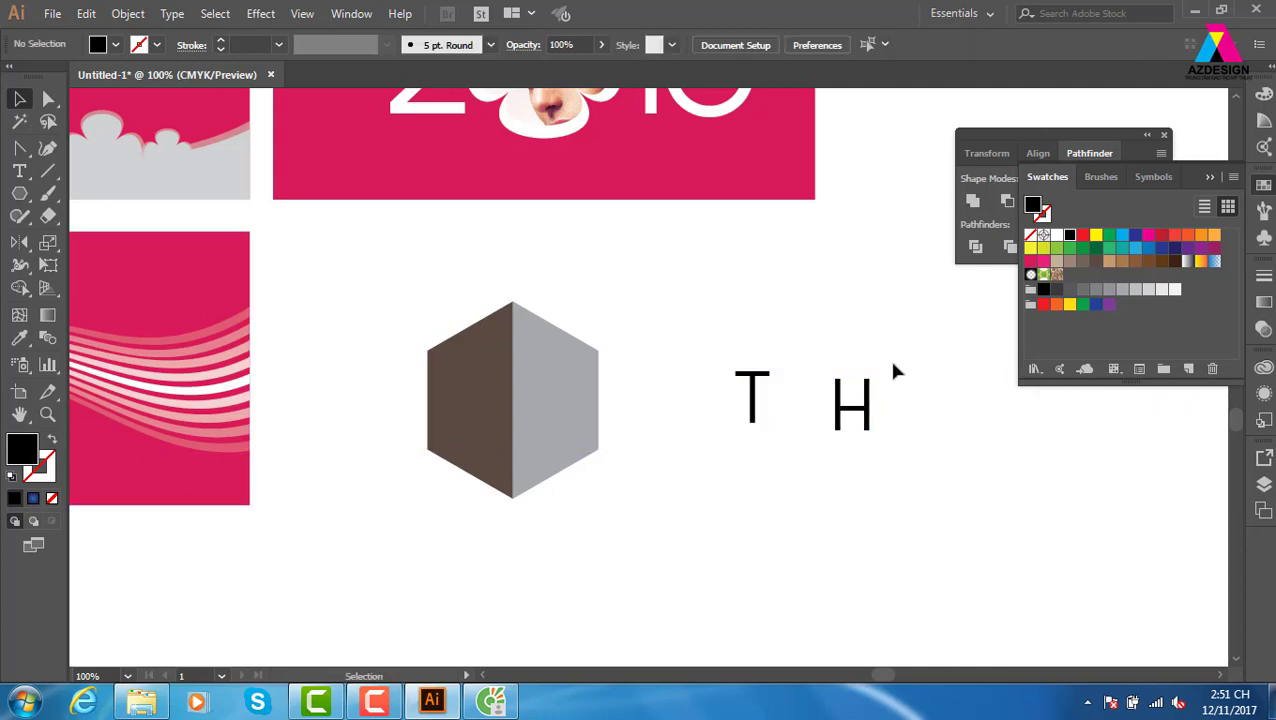
click(852, 410)
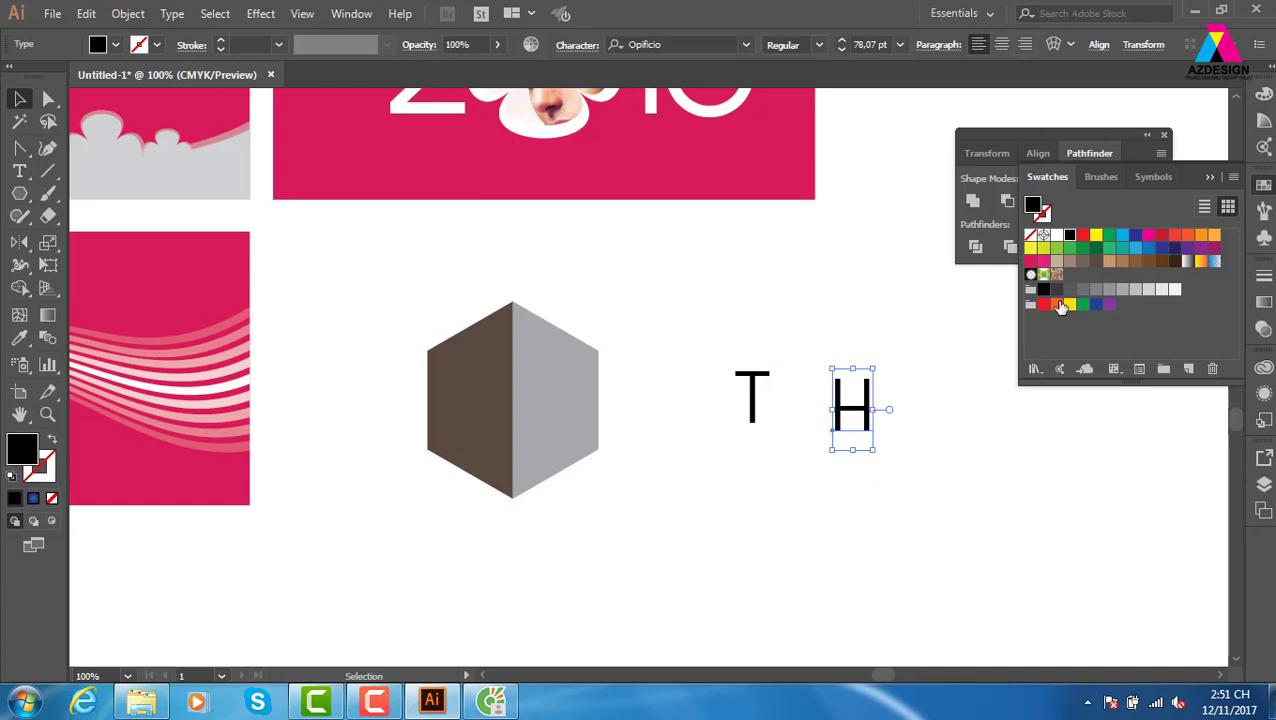
click(1161, 236)
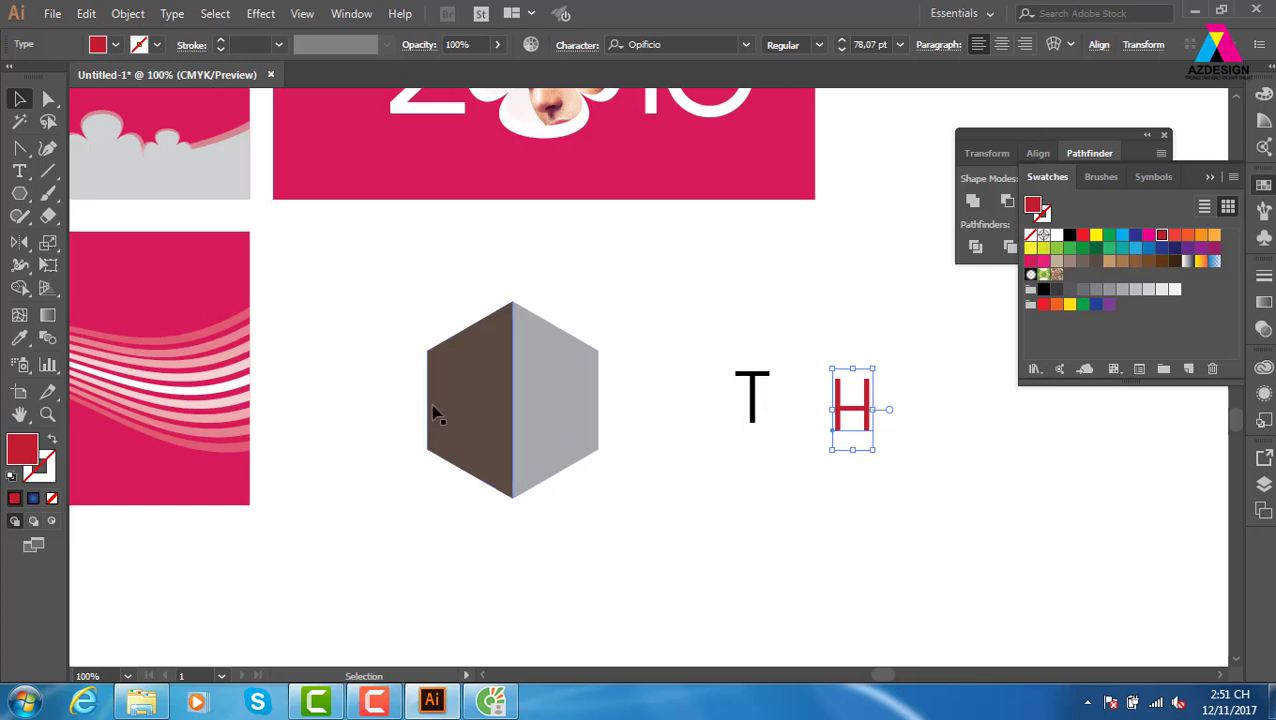
drag(722, 340, 890, 462)
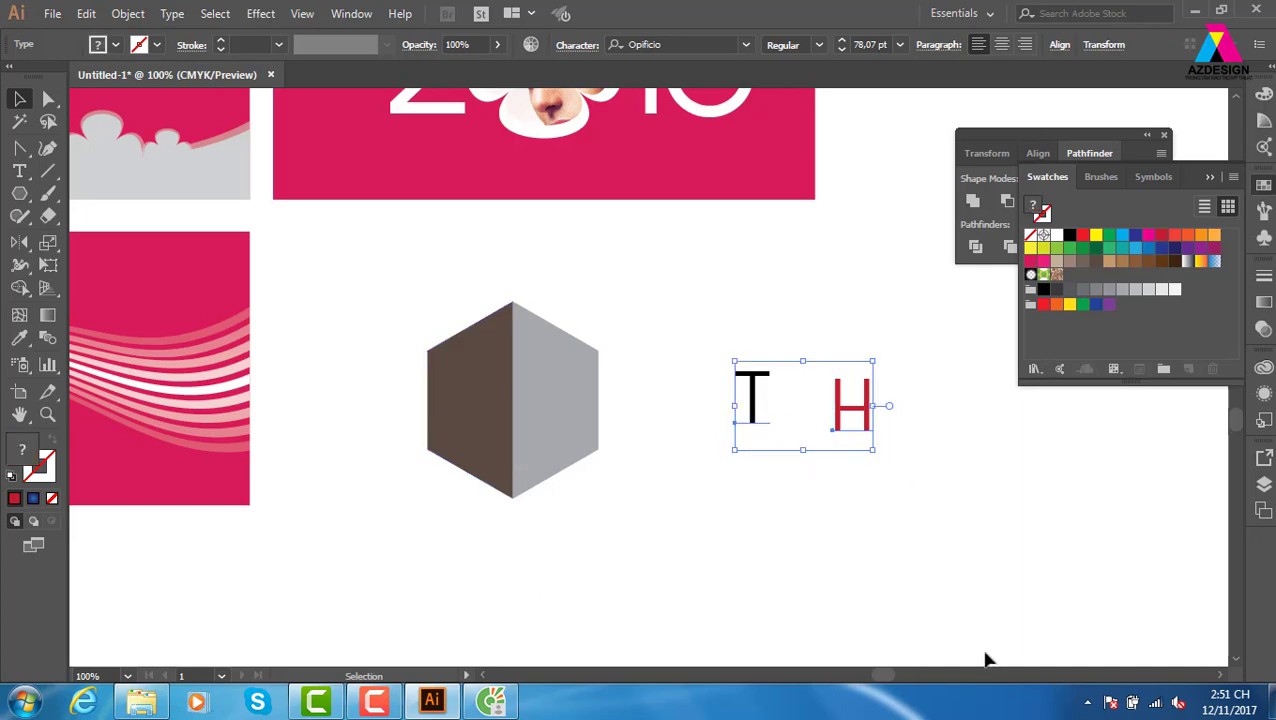
key(ctrl+g)
- Envelope-wrap the black T into the hexagon's brown left face with Make with Top Object
click(904, 505)
click(755, 400)
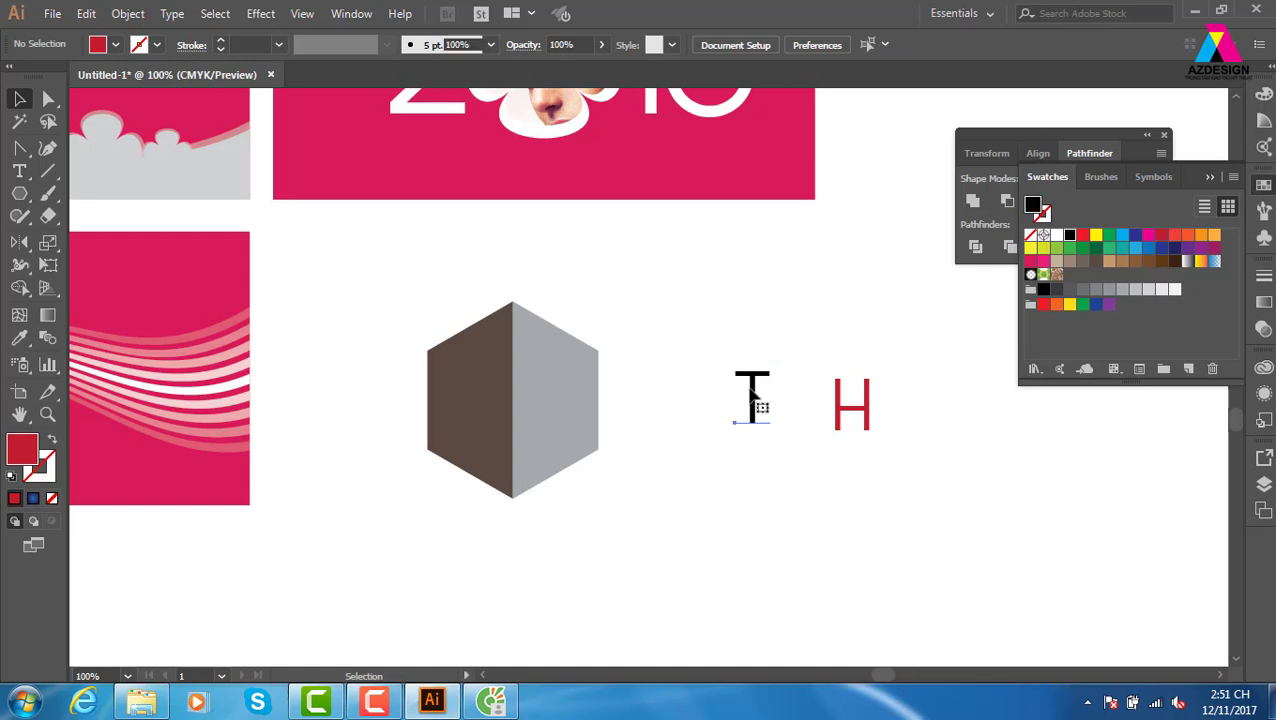
shift+click(493, 425)
key(ctrl+alt+c)
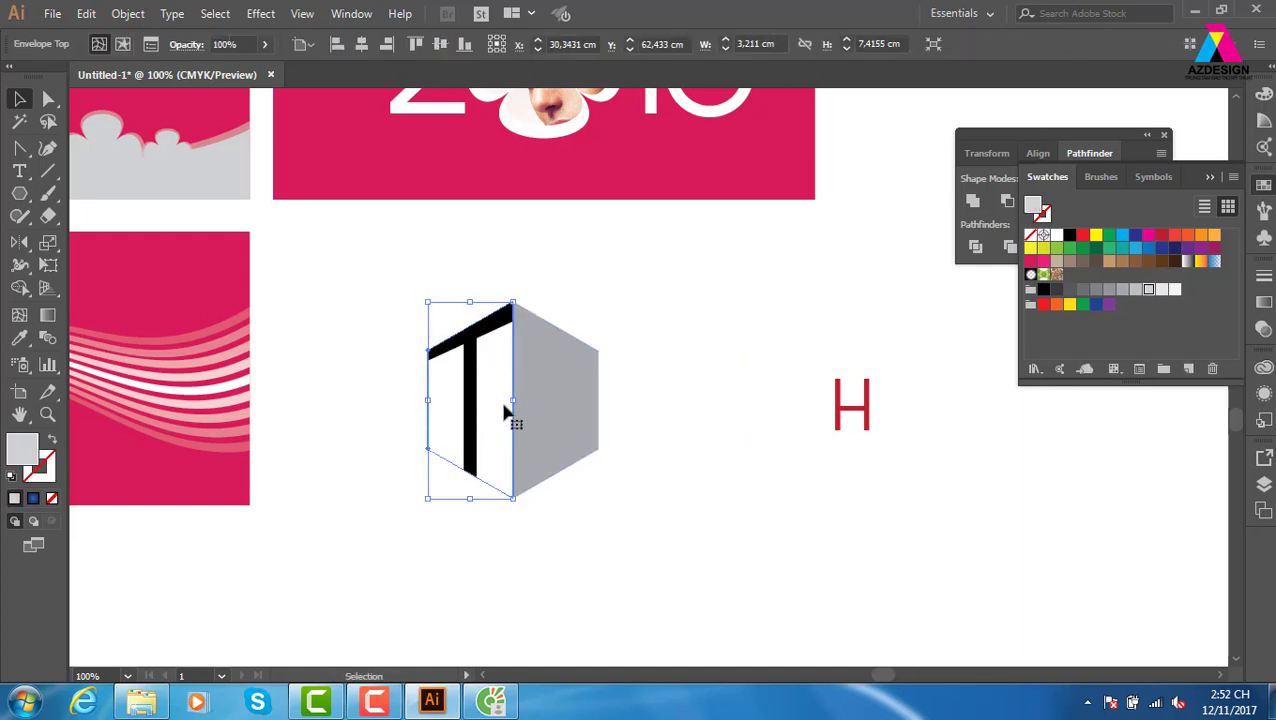
- Wrap the red H into the grey right face and select both distorted letters
click(868, 418)
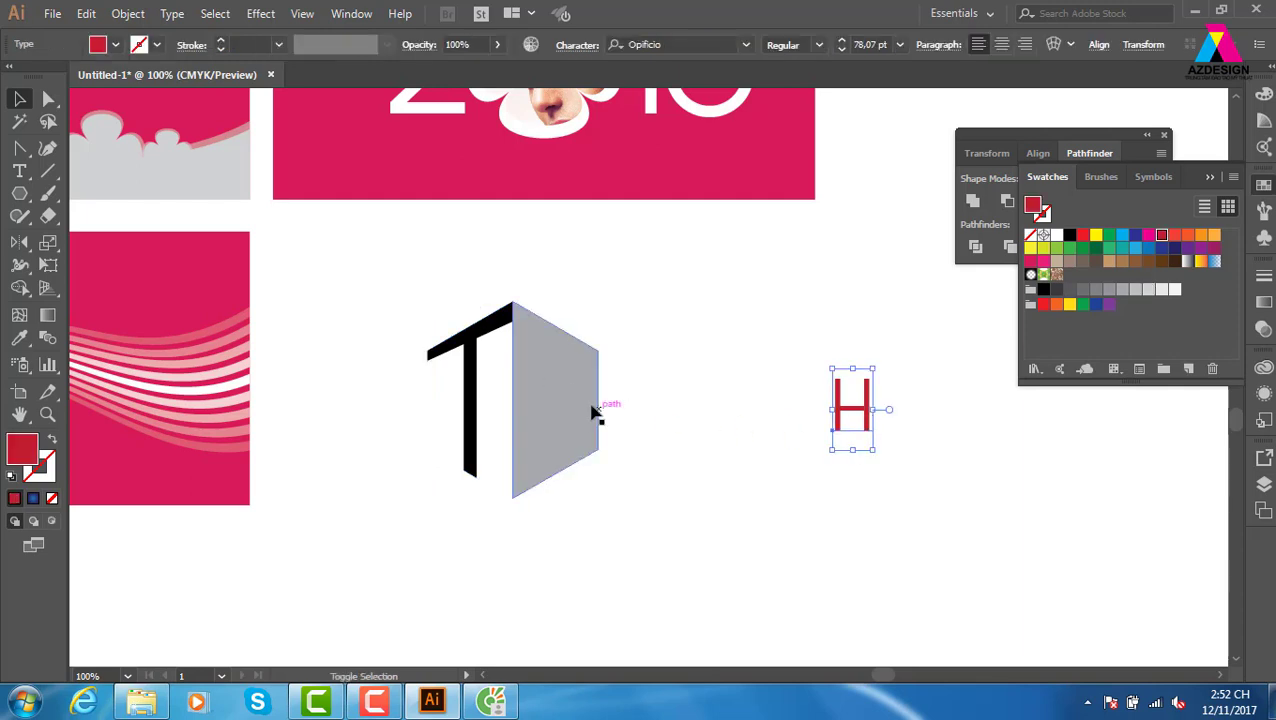
shift+click(588, 410)
key(ctrl+alt+c)
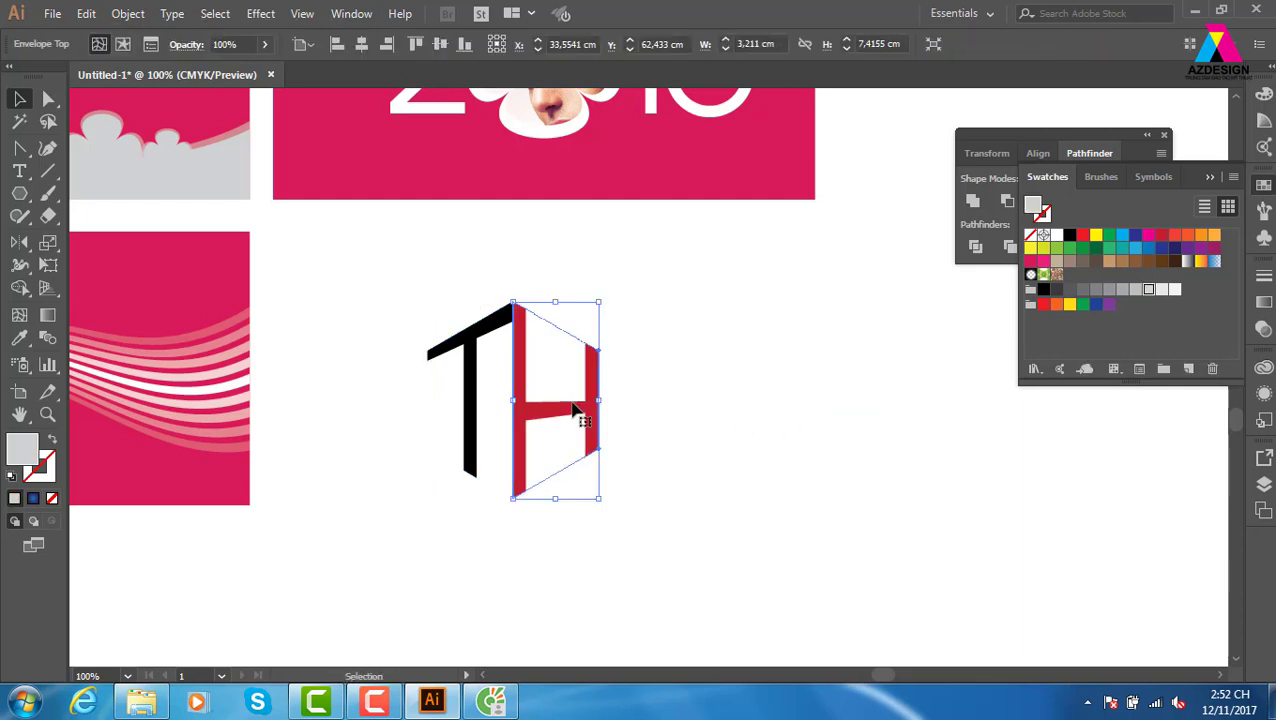
click(598, 509)
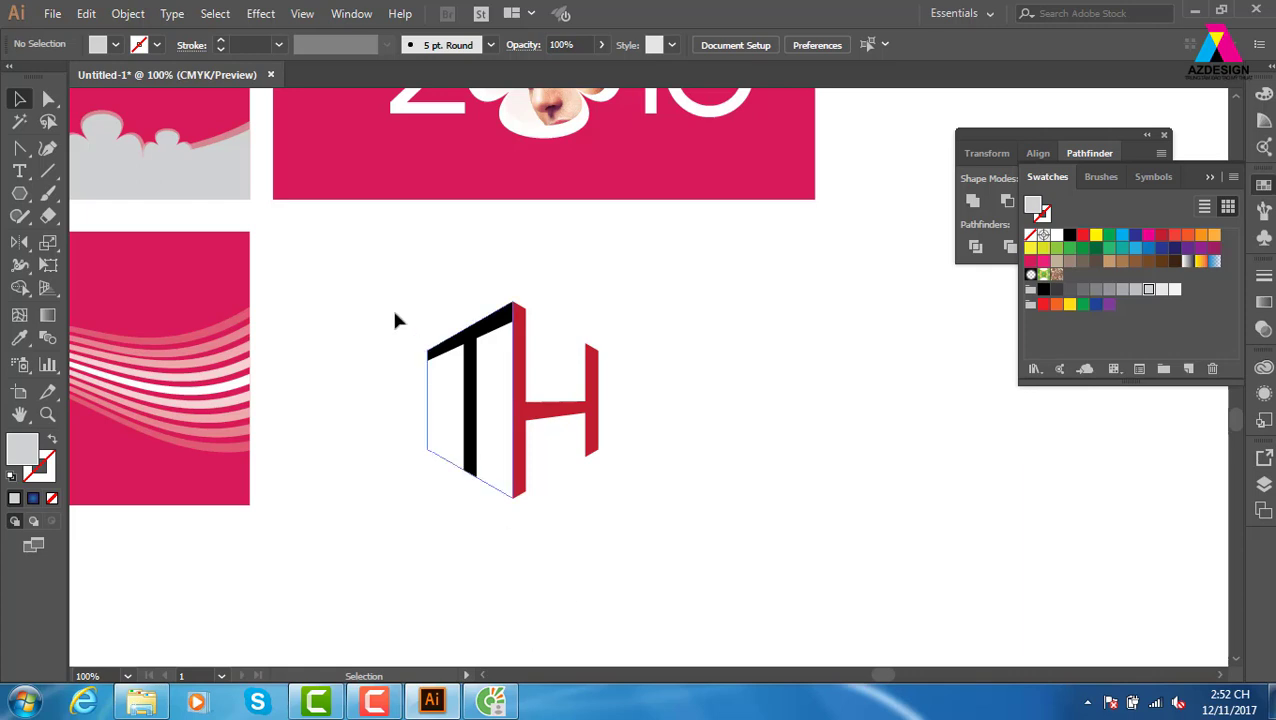
drag(384, 286, 709, 567)
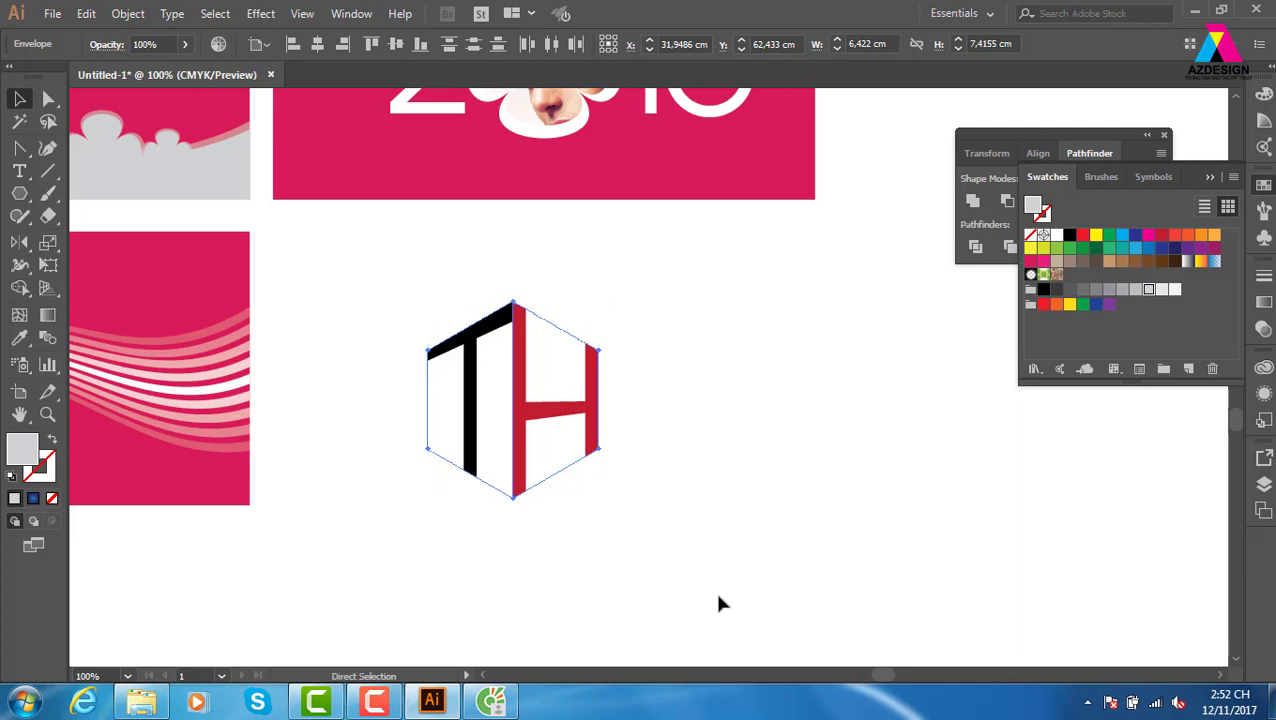
- View a blank artboard area beside the pink panels at 100% zoom
key(ctrl+minus)
key(ctrl+minus)
drag(819, 381, 594, 404)
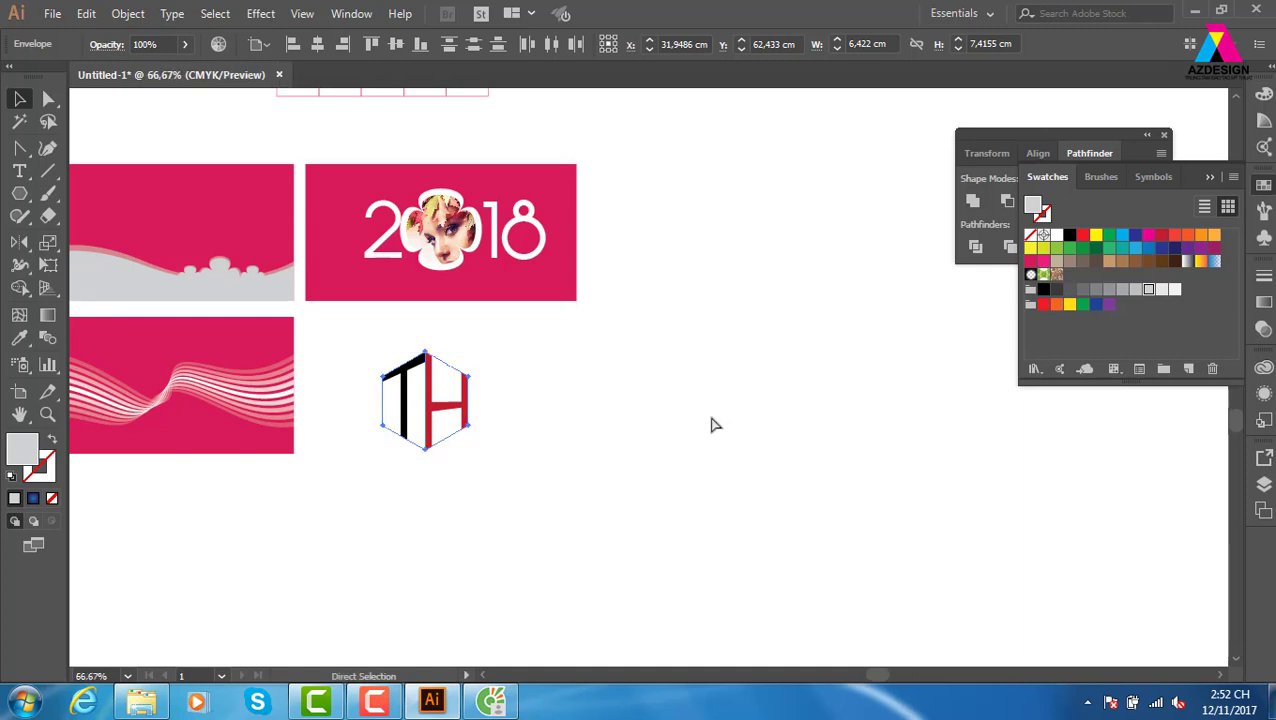
key(ctrl+plus)
drag(874, 404, 234, 571)
mouse_move(512, 304)
mouse_down()
mouse_move(356, 379)
mouse_move(330, 376)
mouse_up()
- Draw a long black film-strip rectangle with a small white square at its top-left corner
click(30, 198)
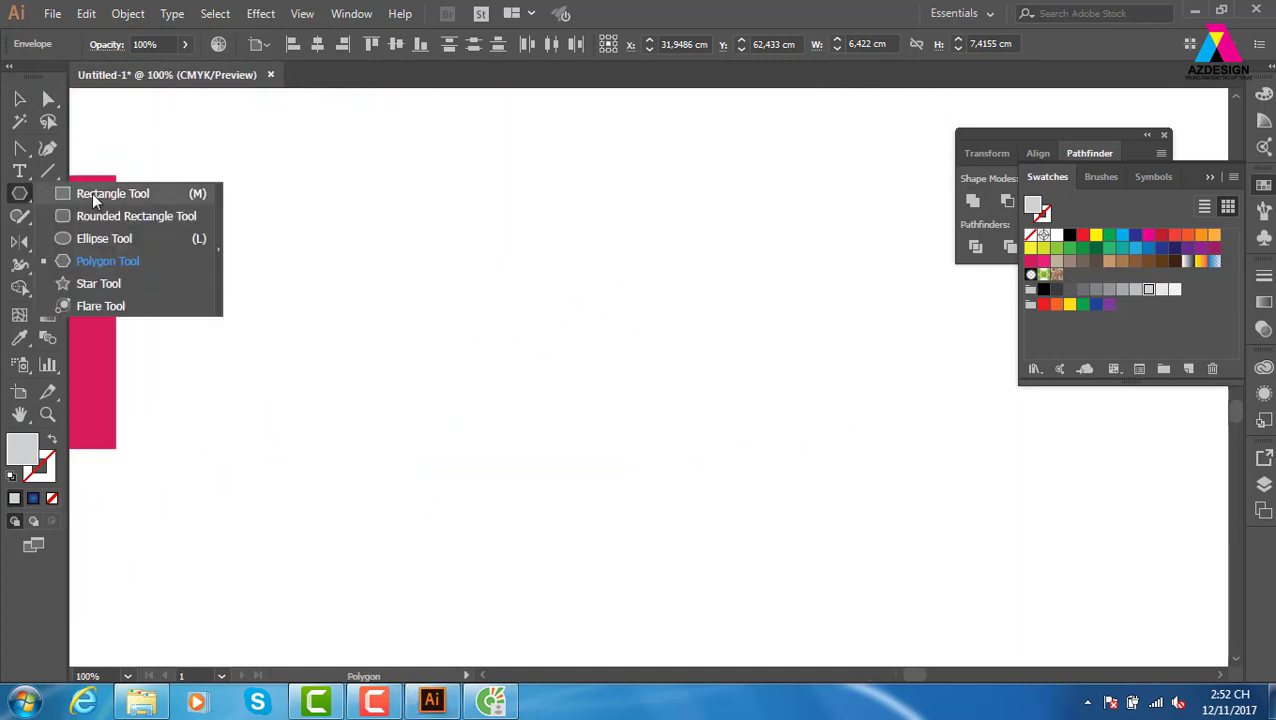
drag(30, 198, 120, 194)
mouse_move(235, 300)
mouse_down()
mouse_move(928, 455)
mouse_move(942, 443)
mouse_up()
click(1069, 235)
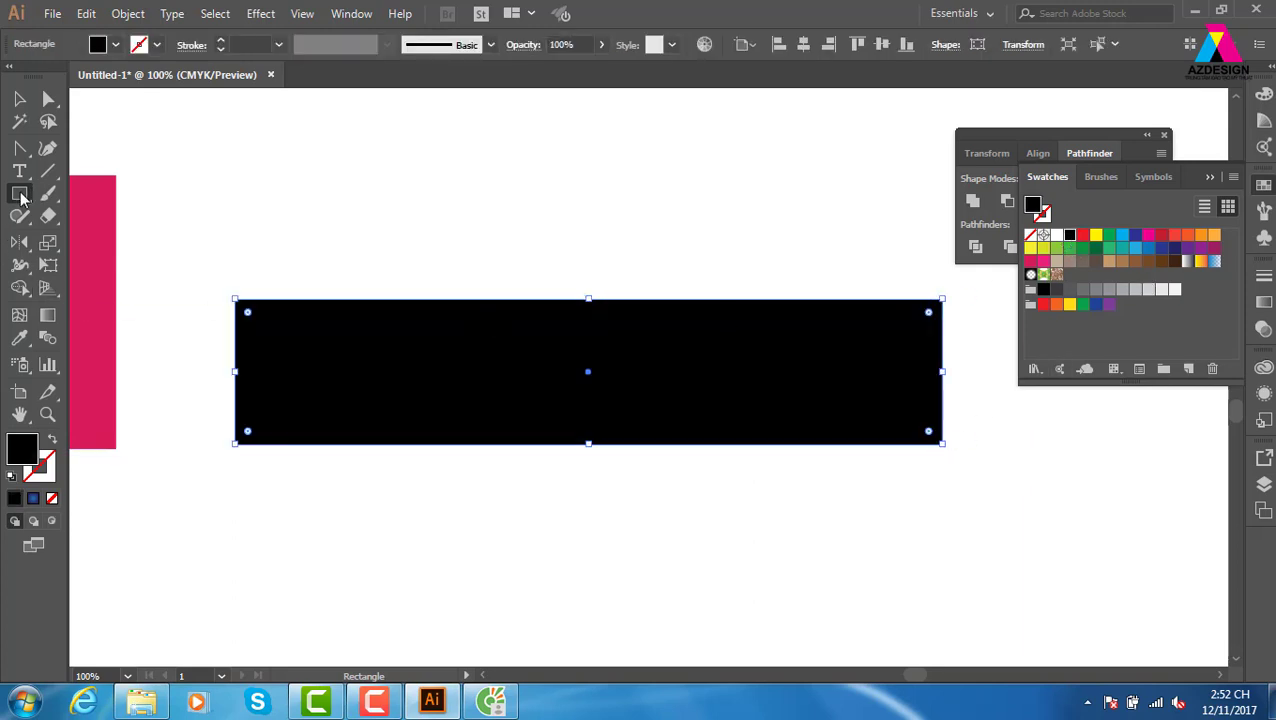
drag(245, 305, 262, 322)
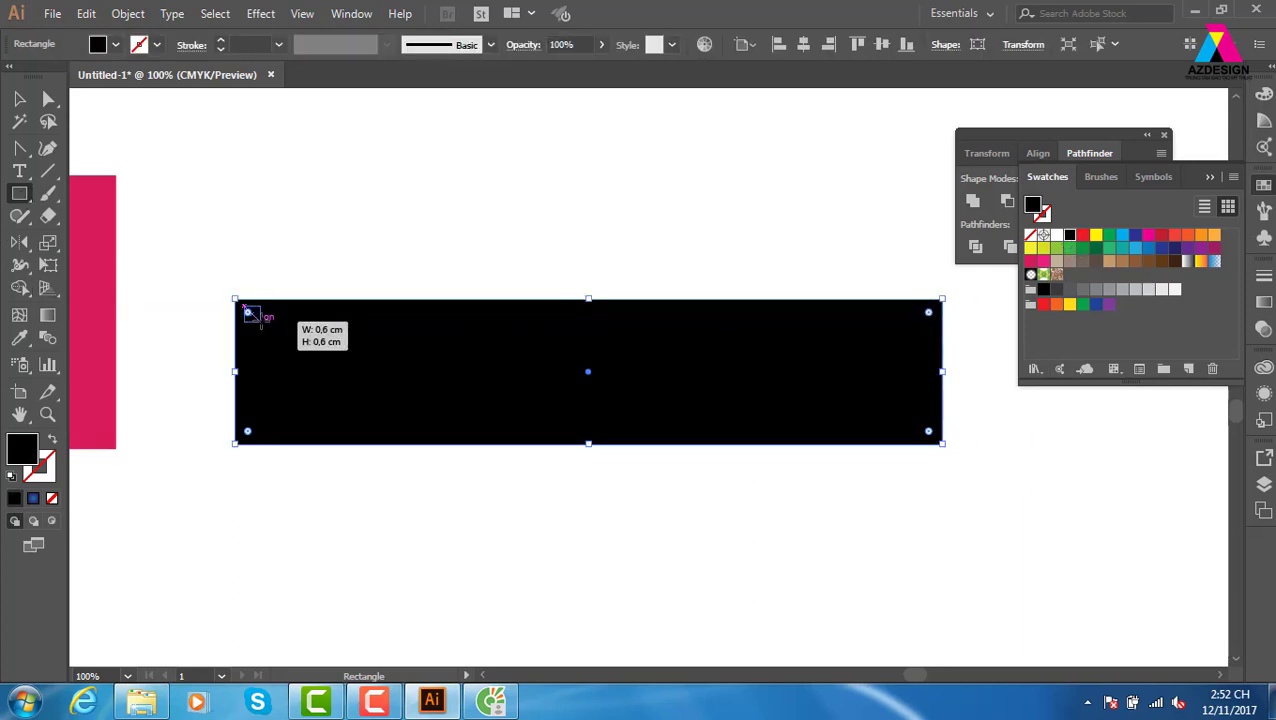
click(1055, 235)
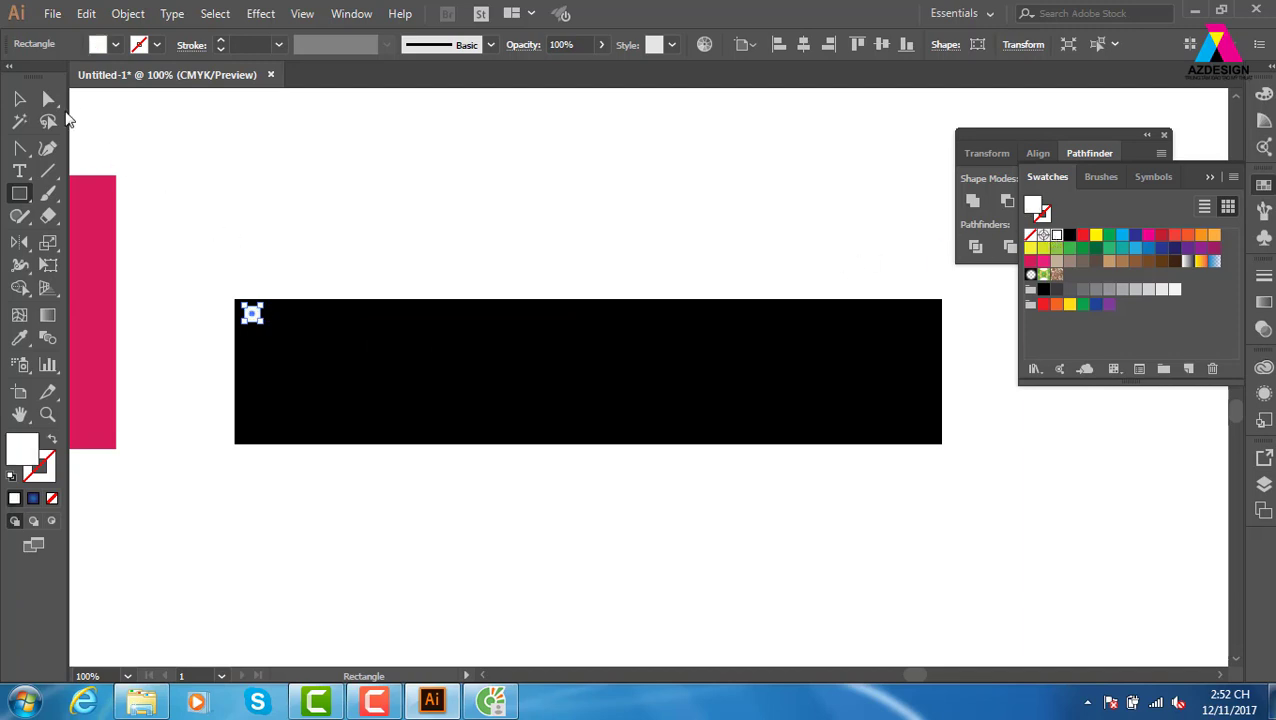
- Repeat the white square across the strip's top edge with an Alt-drag copy and Ctrl+D
click(19, 98)
click(320, 275)
drag(254, 316, 287, 325)
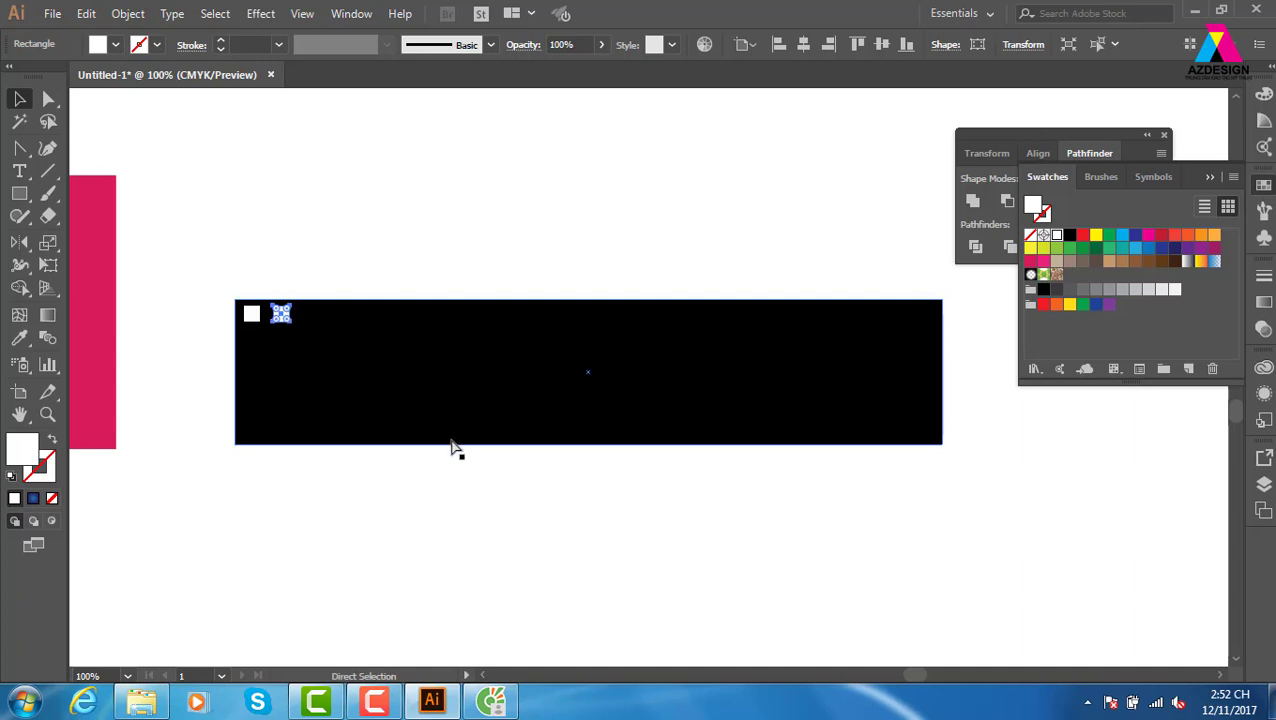
key(ctrl+d)
key(ctrl+d)
key(ctrl+d)
key(ctrl+d)
key(ctrl+d)
key(ctrl+d)
key(ctrl+d)
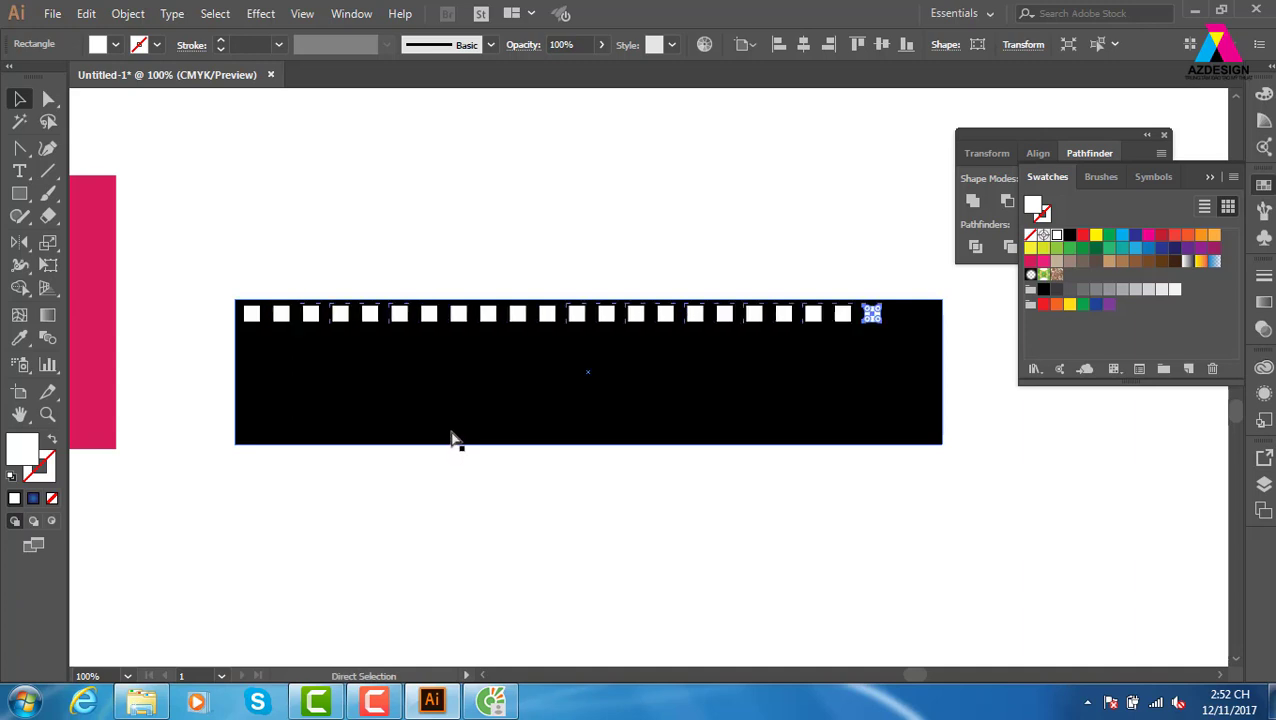
key(ctrl+d)
key(ctrl+d)
click(856, 484)
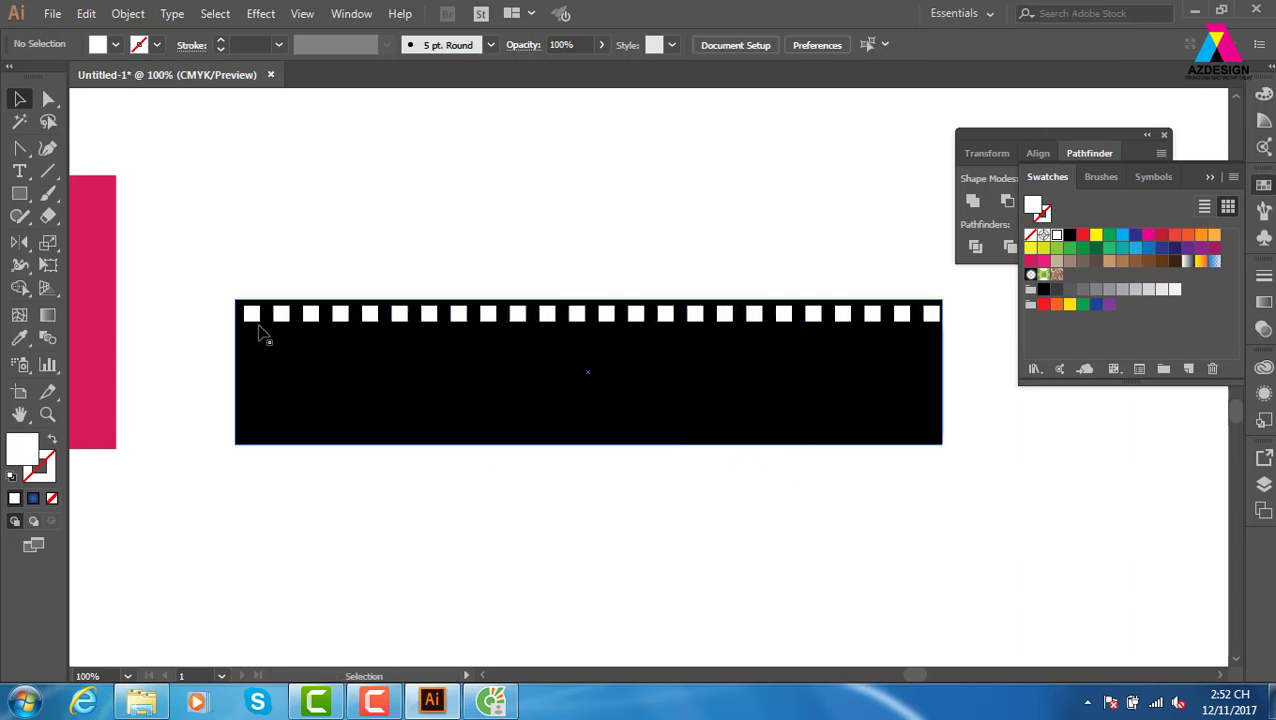
- Copy the square row to the bottom edge and stretch the black rectangle to enclose it
mouse_move(195, 267)
mouse_down()
mouse_move(838, 373)
mouse_move(967, 355)
mouse_up()
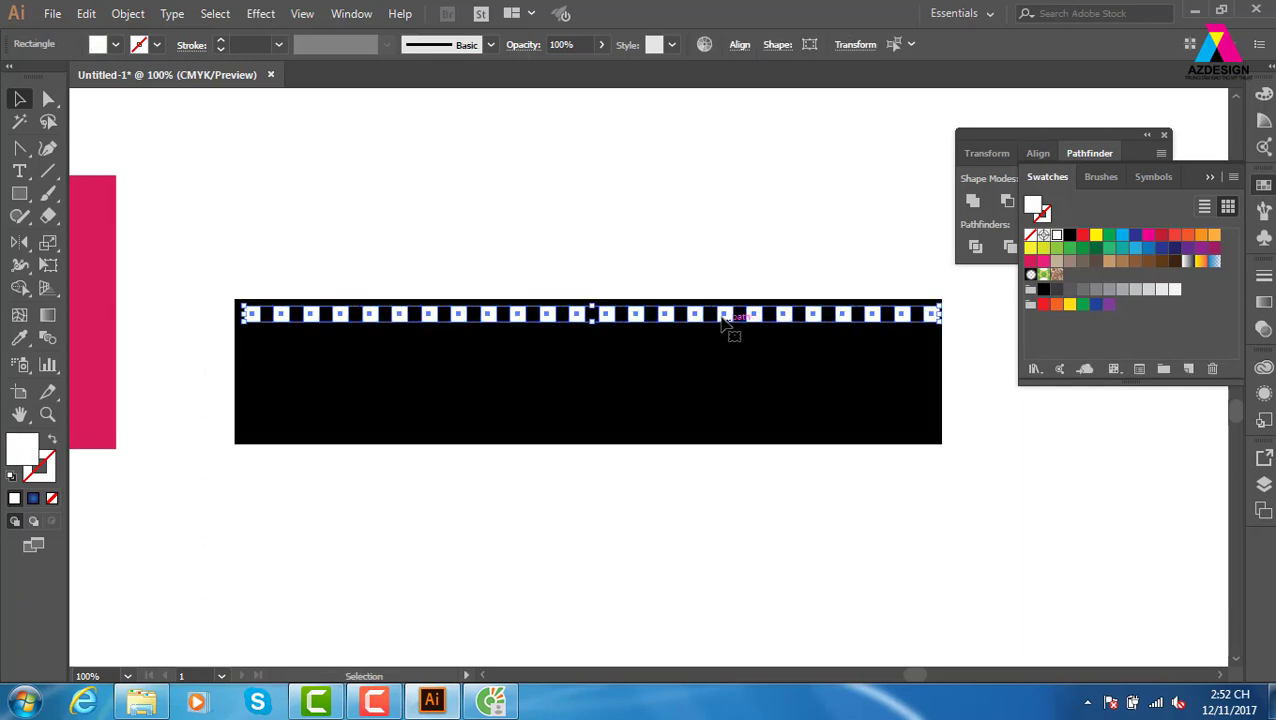
drag(727, 316, 712, 447)
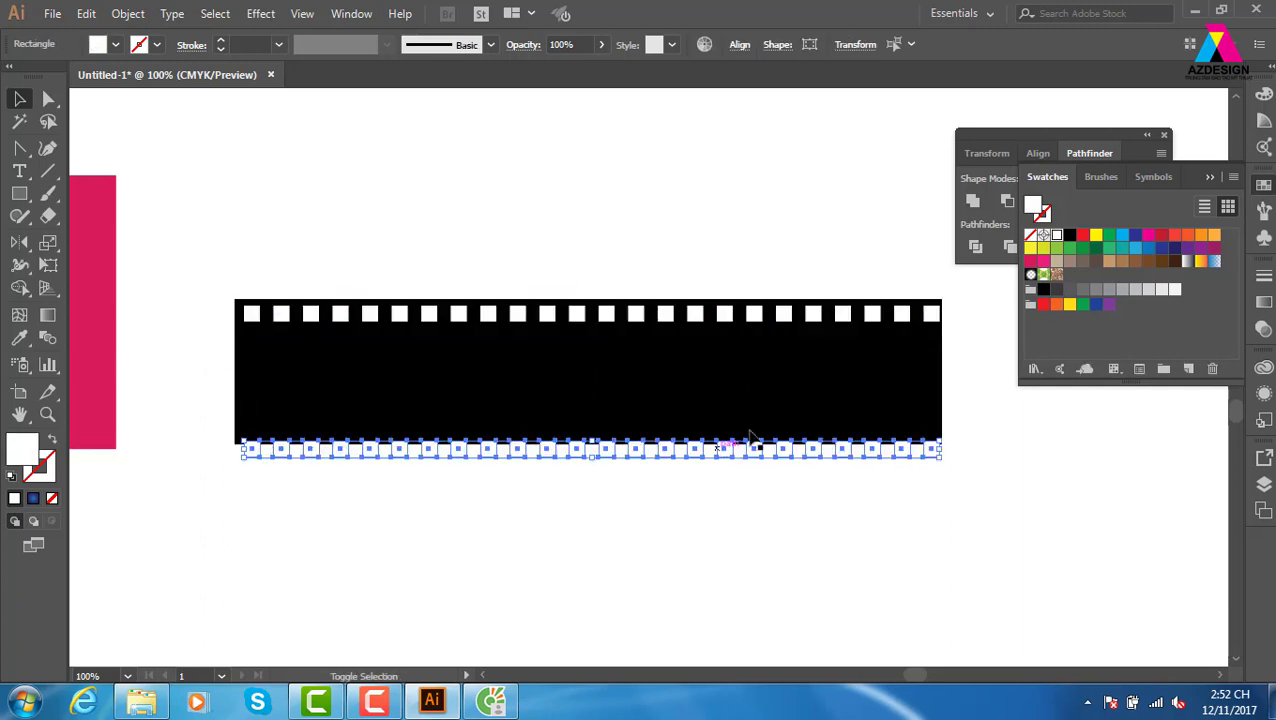
key(ctrl+a)
drag(590, 443, 590, 462)
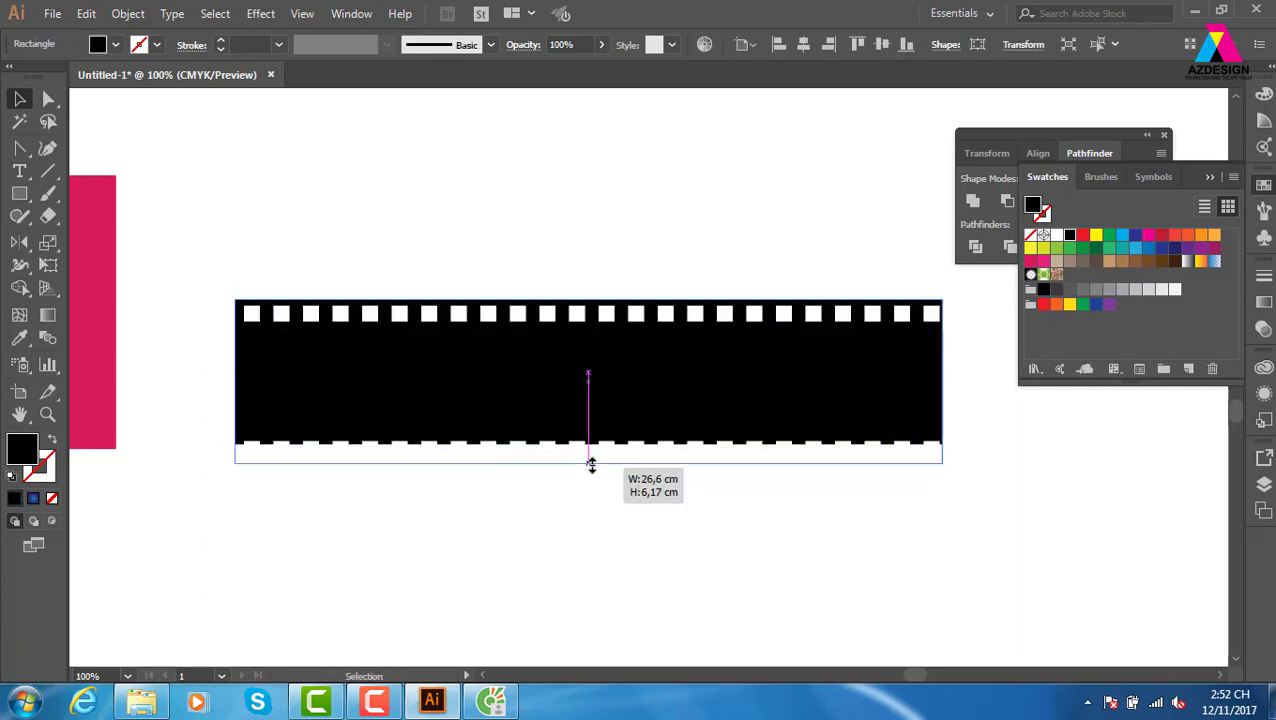
click(891, 604)
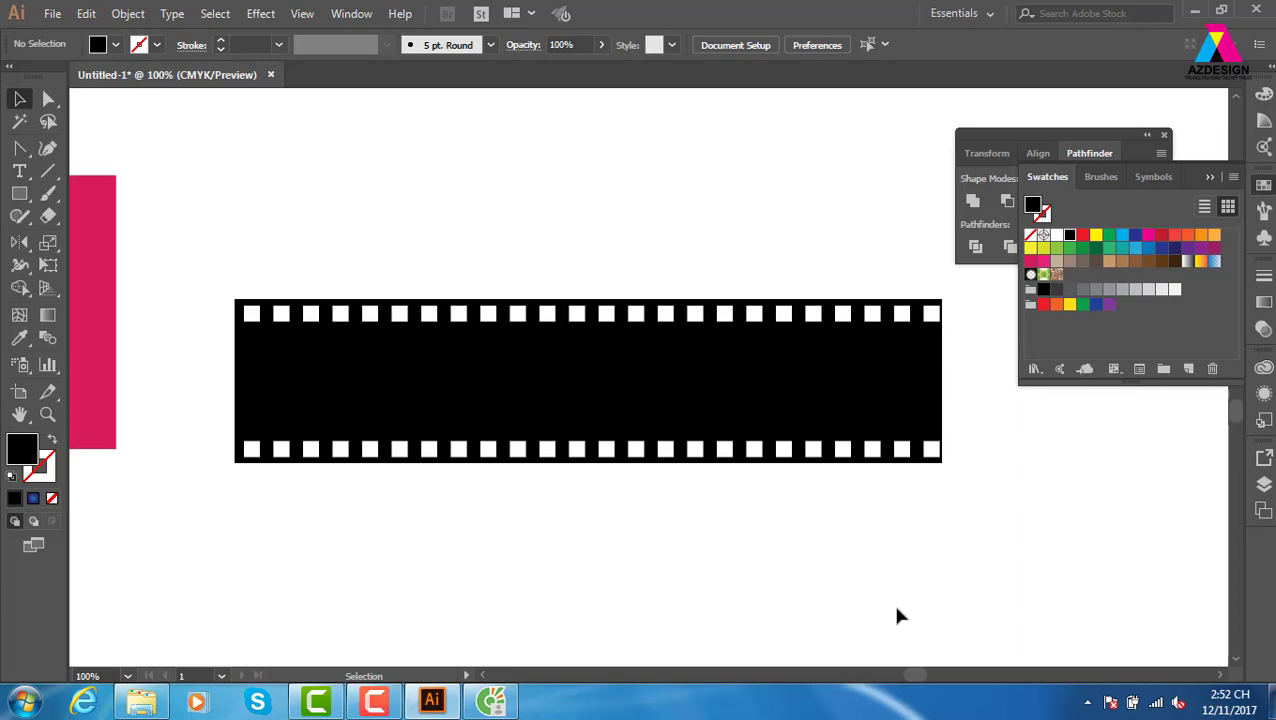
click(52, 13)
- Place the Captain America photo from E:\thuvienanh\fim into the document
click(124, 322)
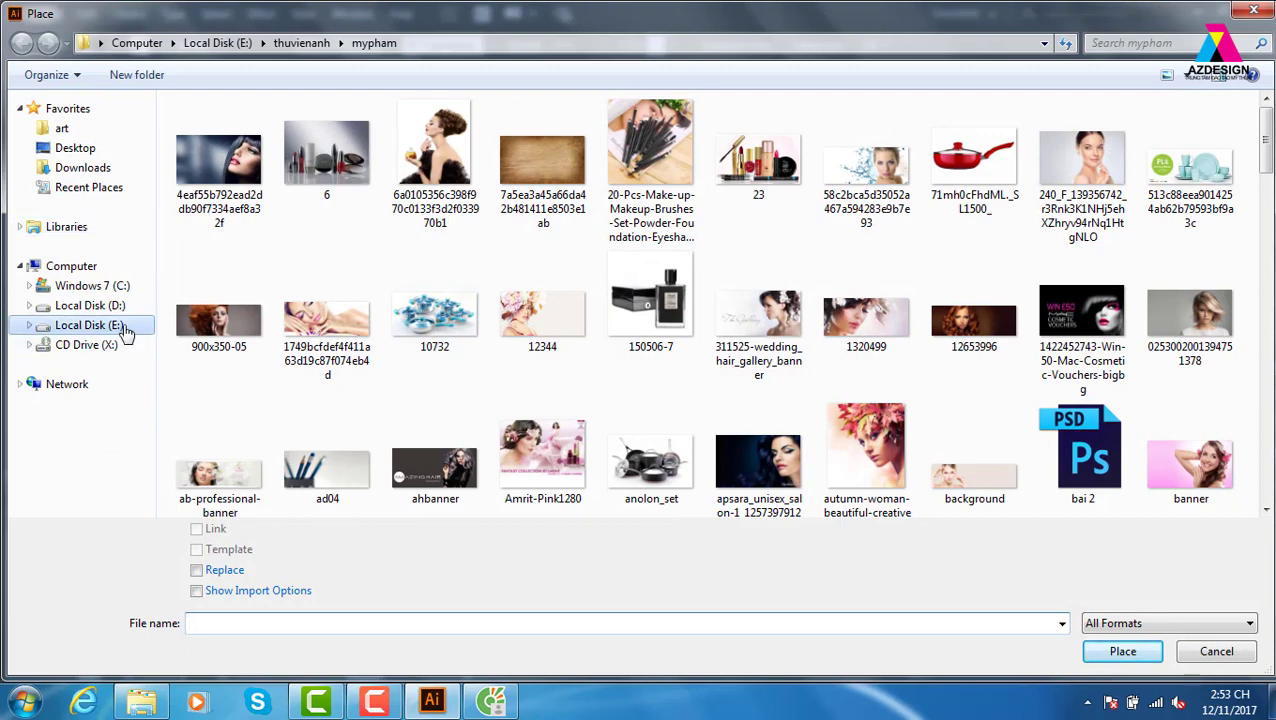
click(90, 325)
double_click(1228, 188)
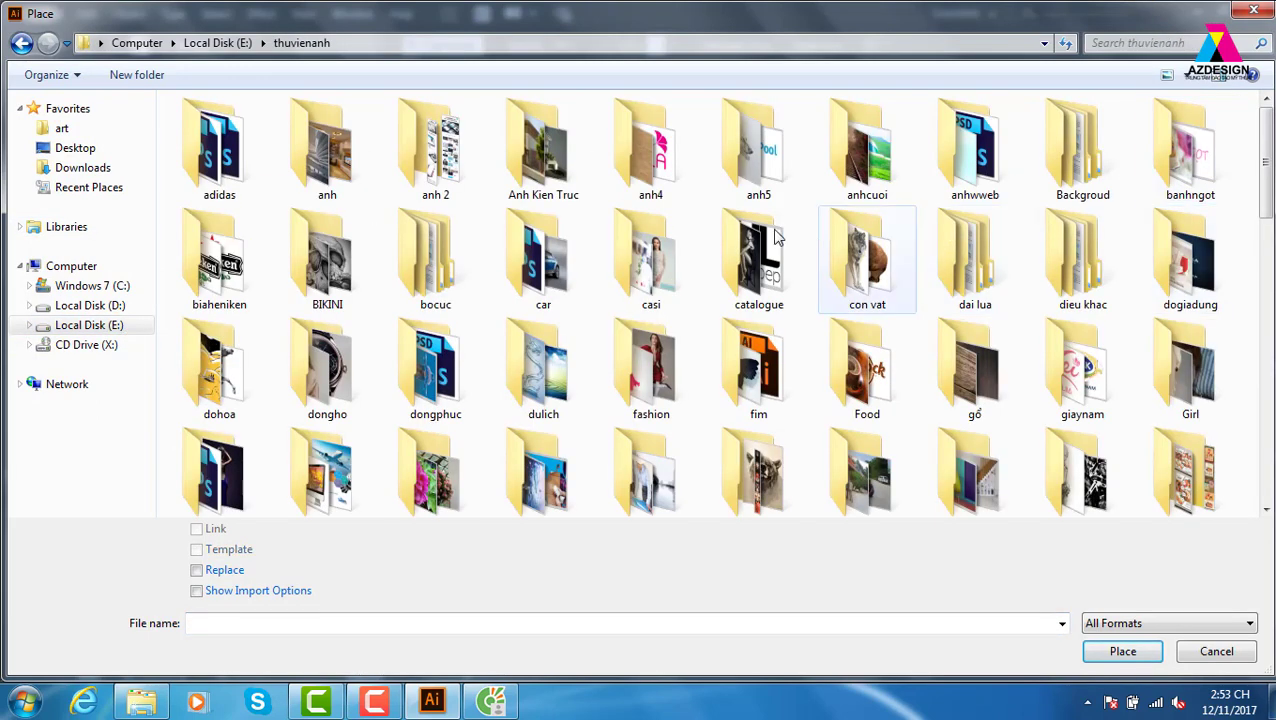
click(651, 370)
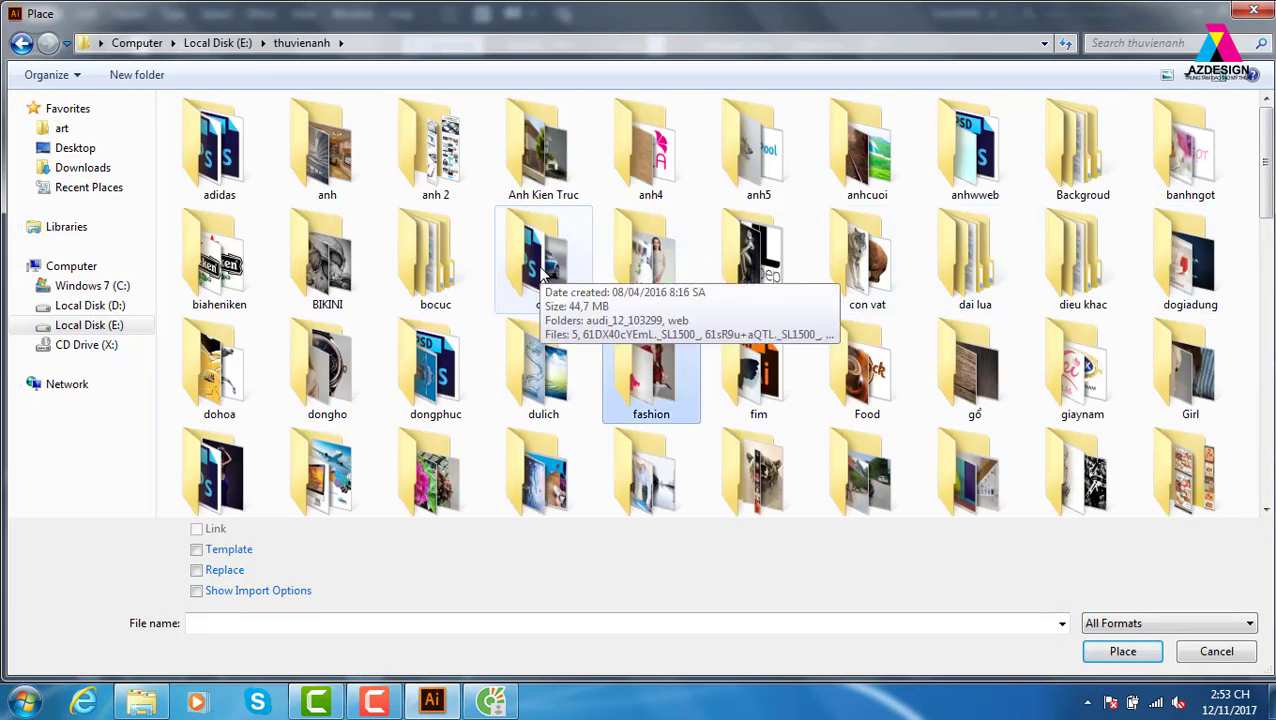
double_click(758, 370)
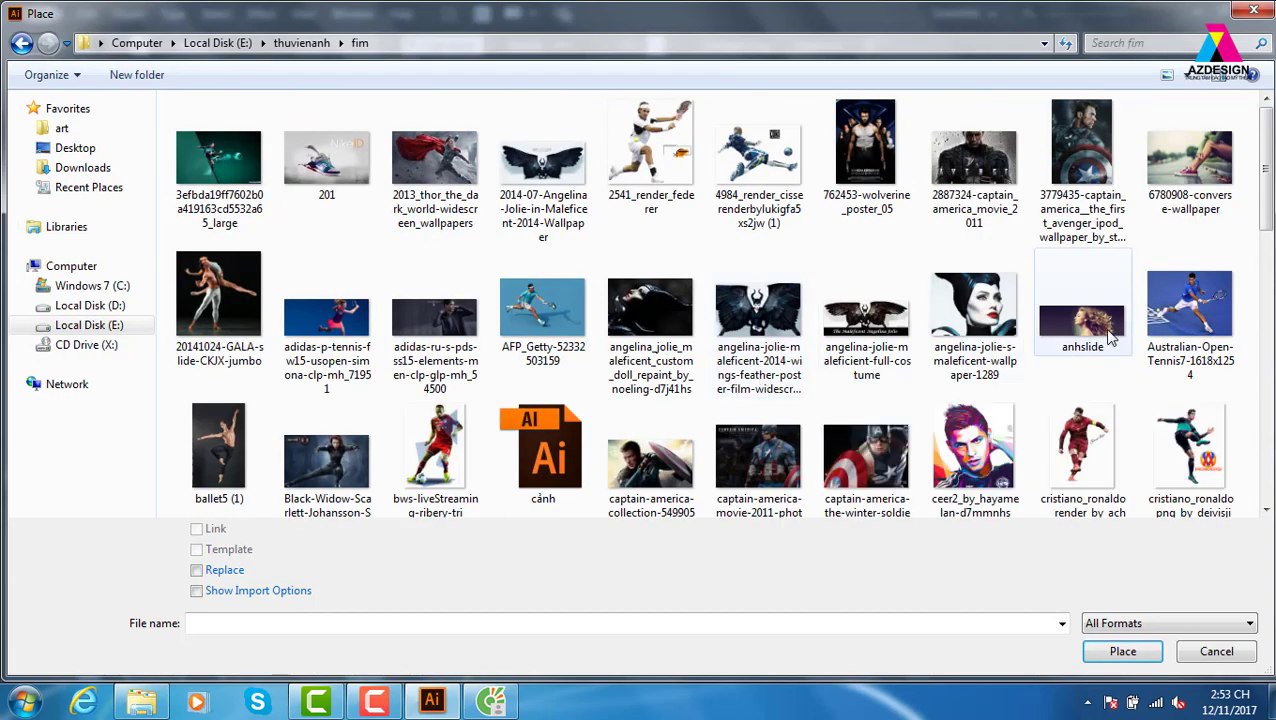
click(676, 484)
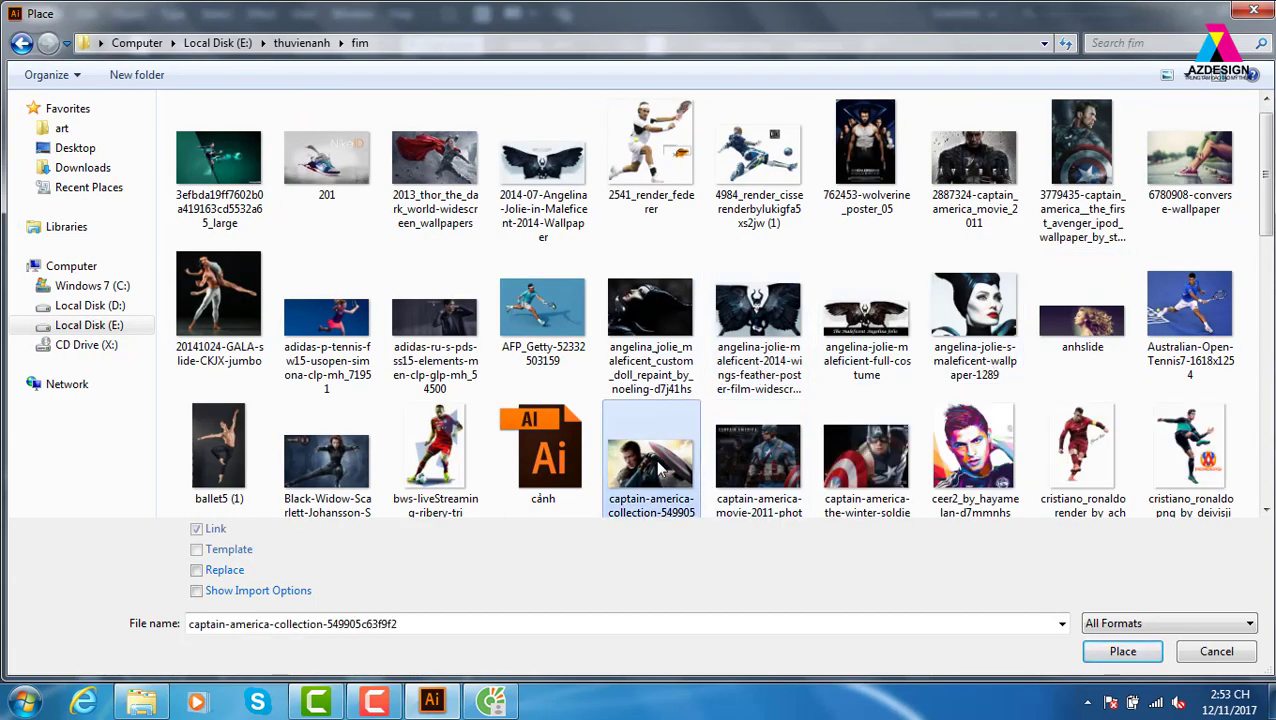
click(1122, 651)
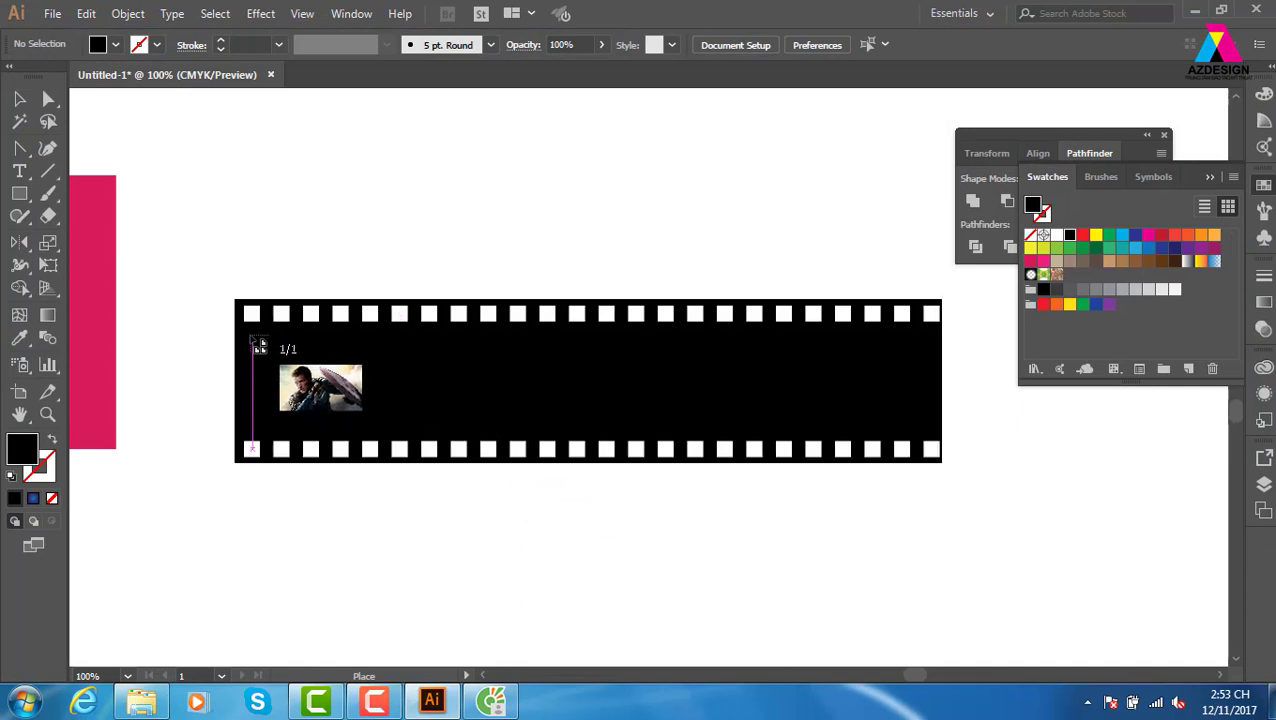
- Size and position the photo inside the film strip's first frame
drag(252, 331, 422, 426)
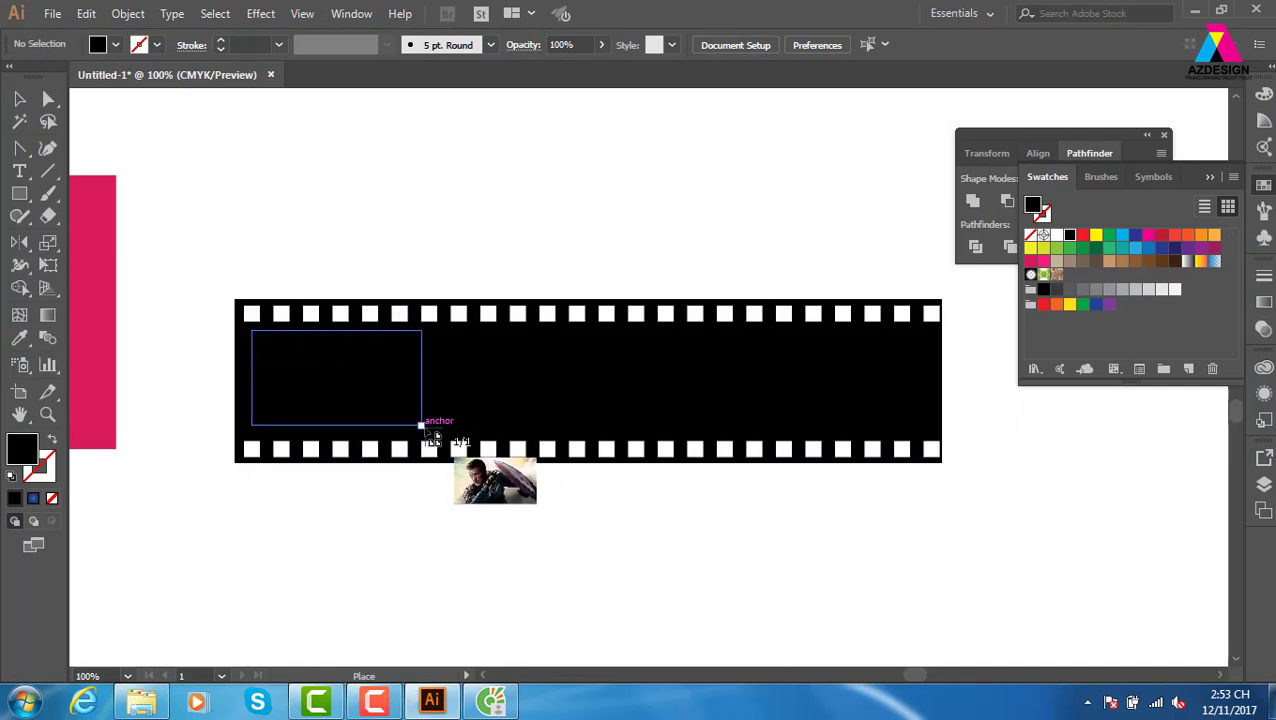
click(474, 222)
click(405, 418)
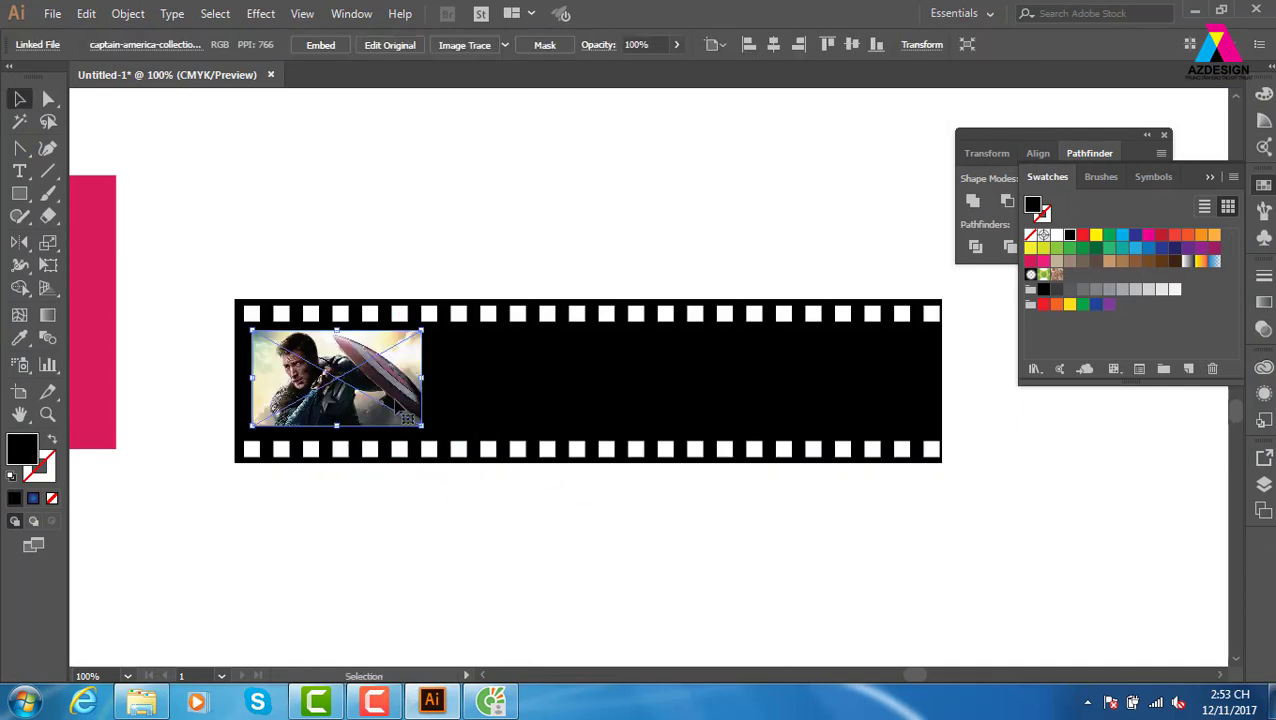
drag(400, 430, 352, 460)
- Rasterize the photo at Medium (150 ppi) resolution
click(127, 14)
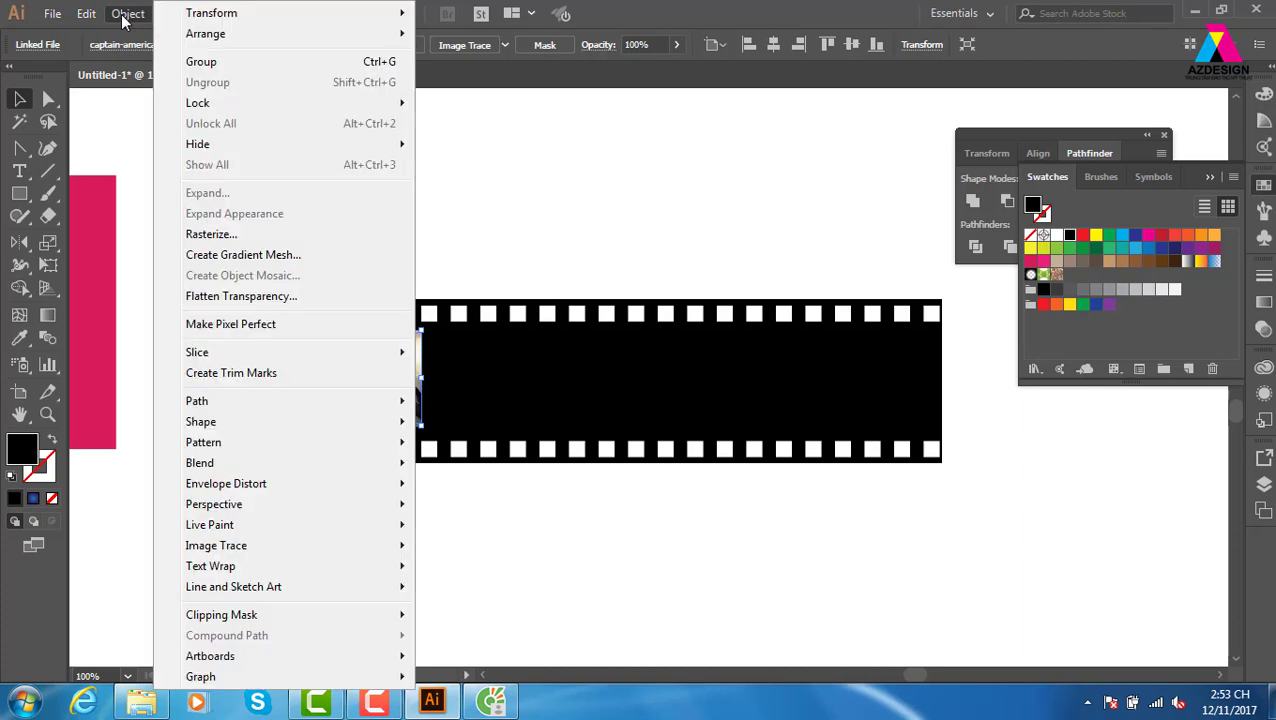
click(212, 234)
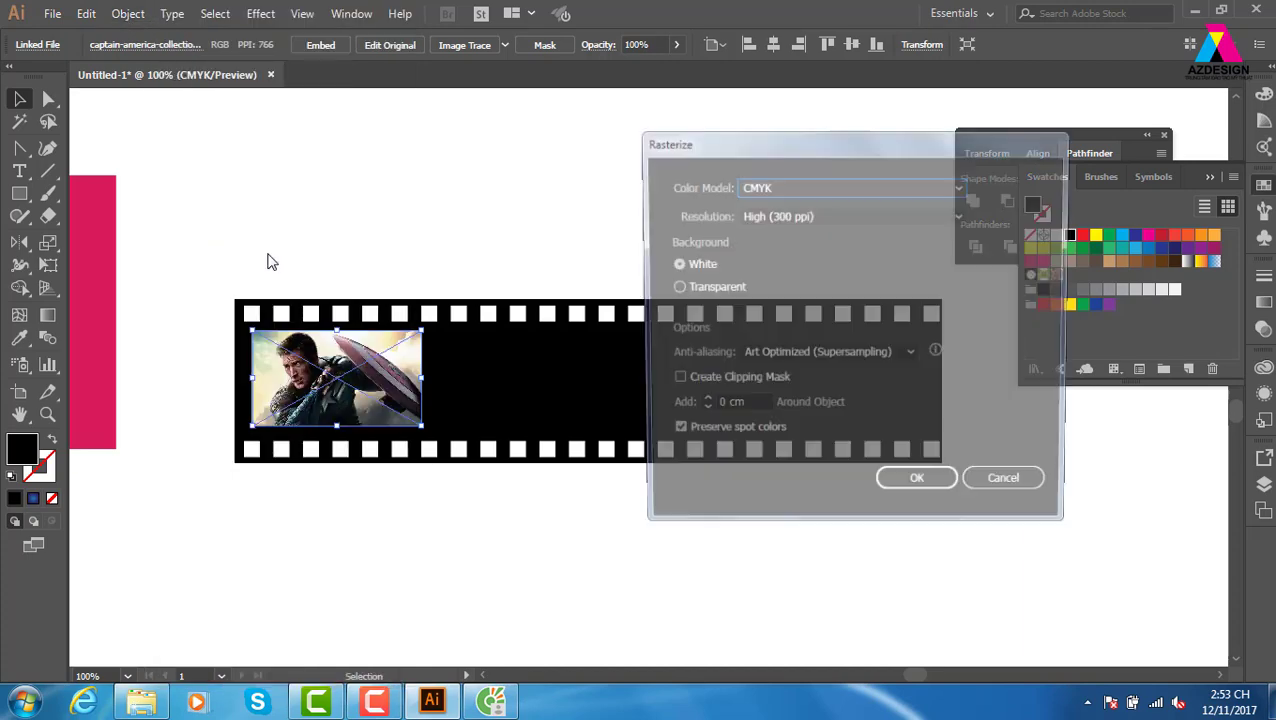
click(826, 214)
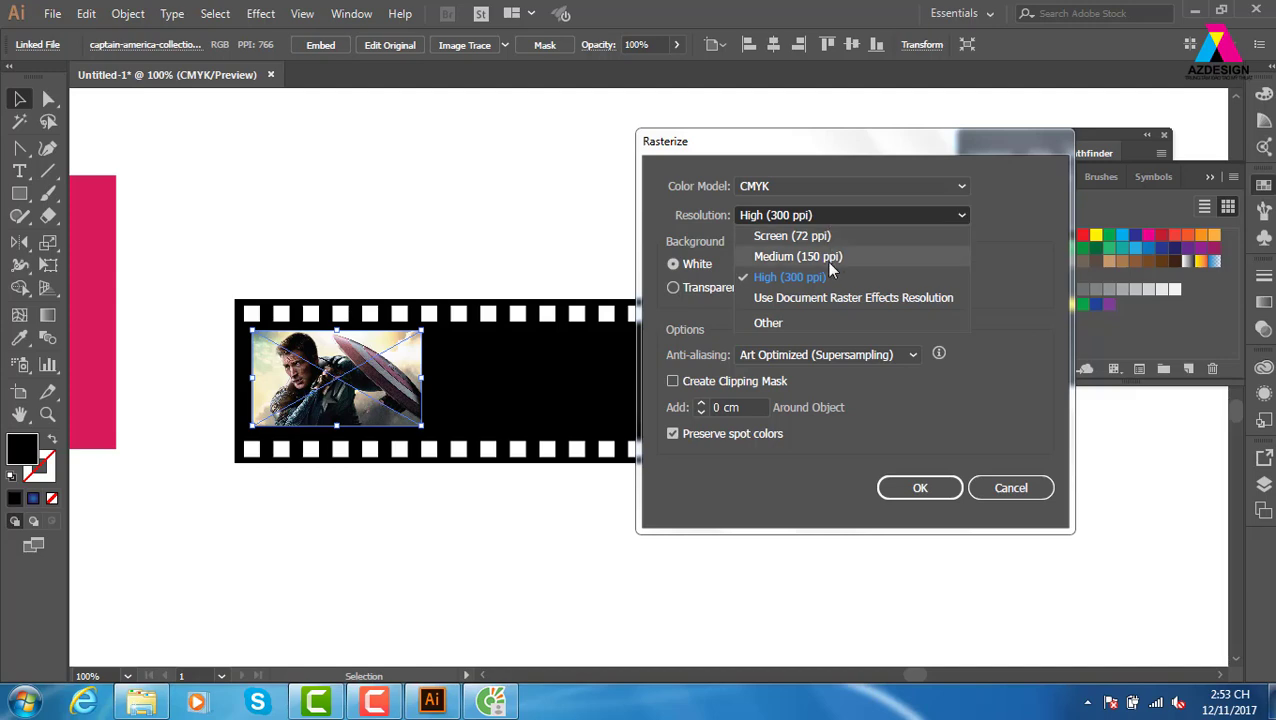
click(828, 257)
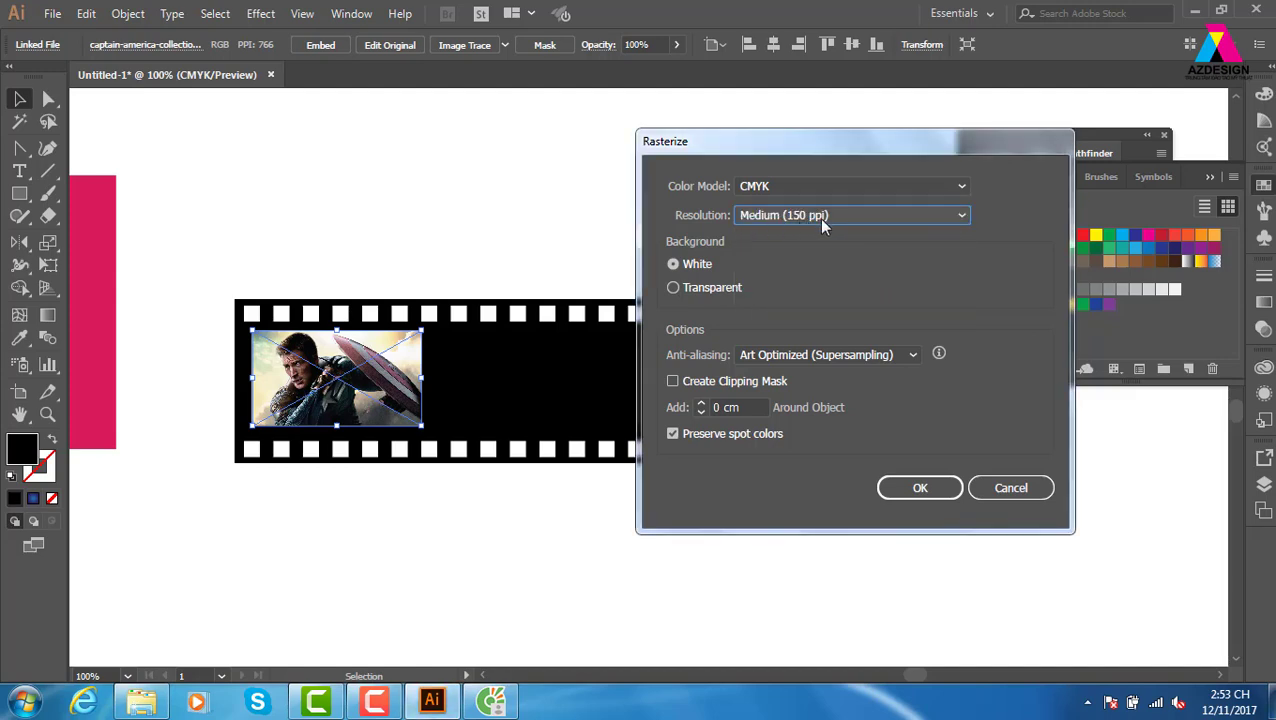
click(916, 490)
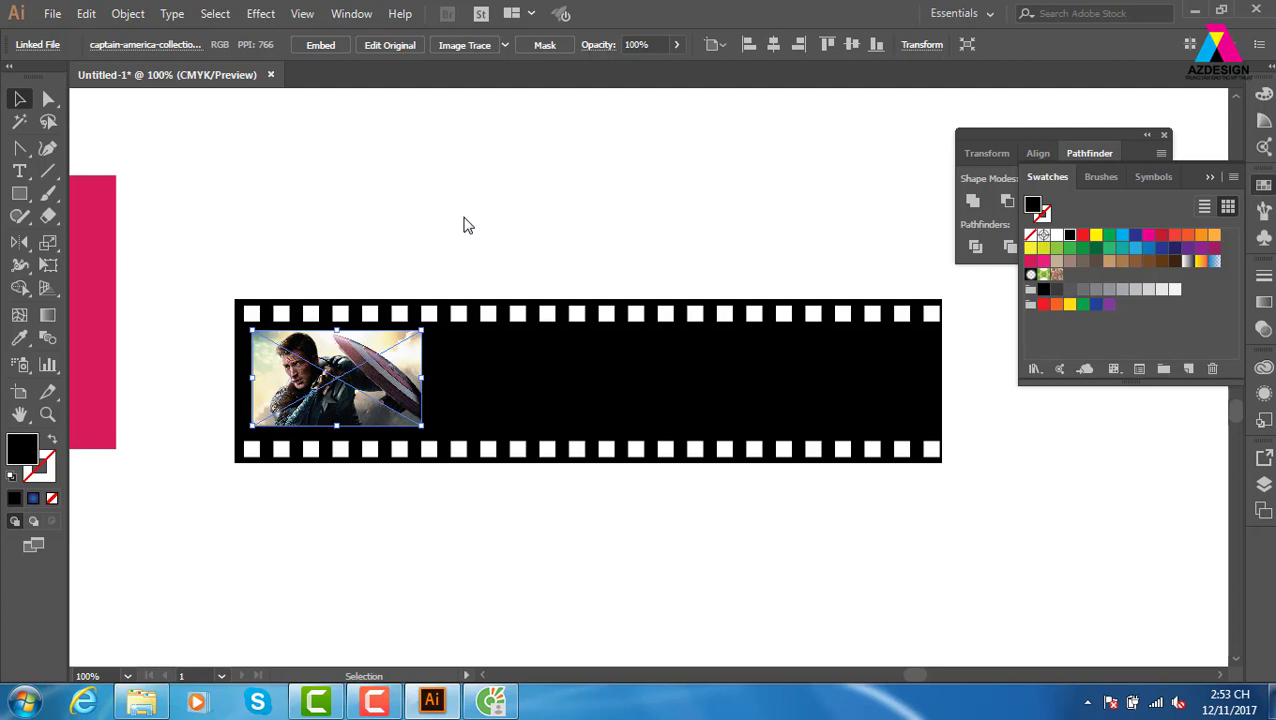
- Copy the photo into the remaining three frames and centre the four photos on the strip
click(463, 224)
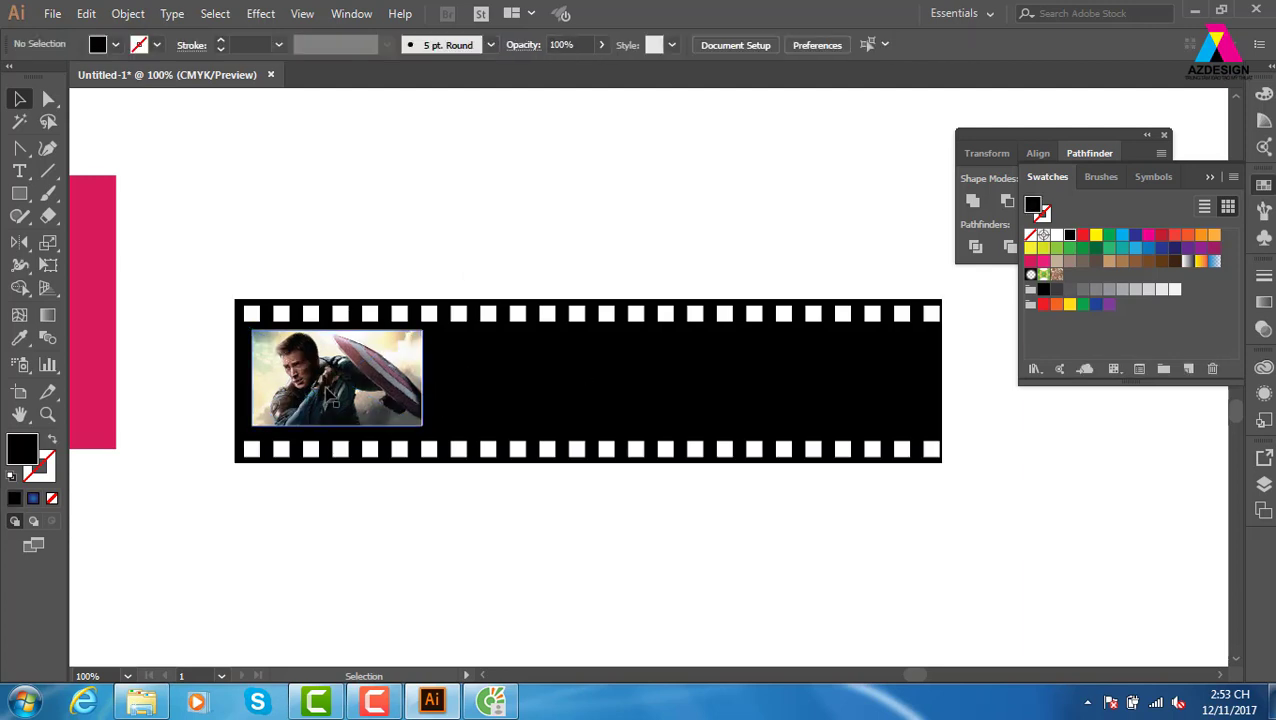
drag(326, 391, 510, 392)
key(ctrl+d)
key(ctrl+d)
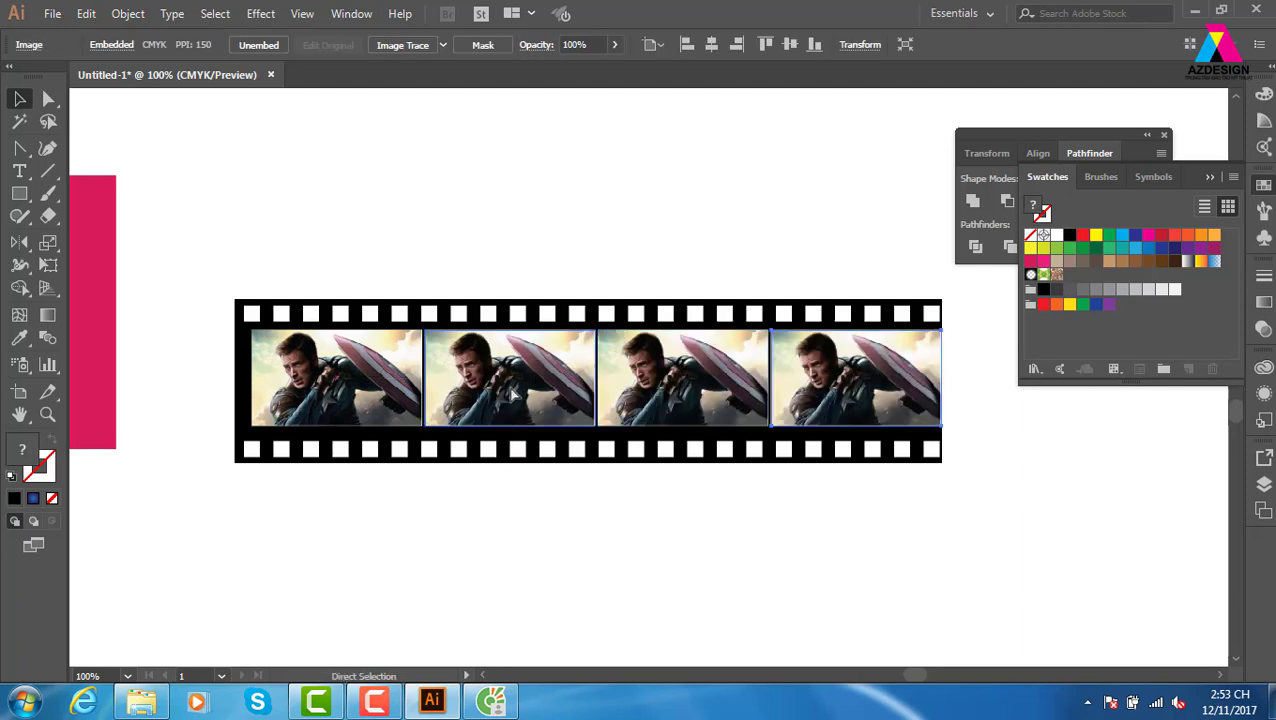
click(450, 279)
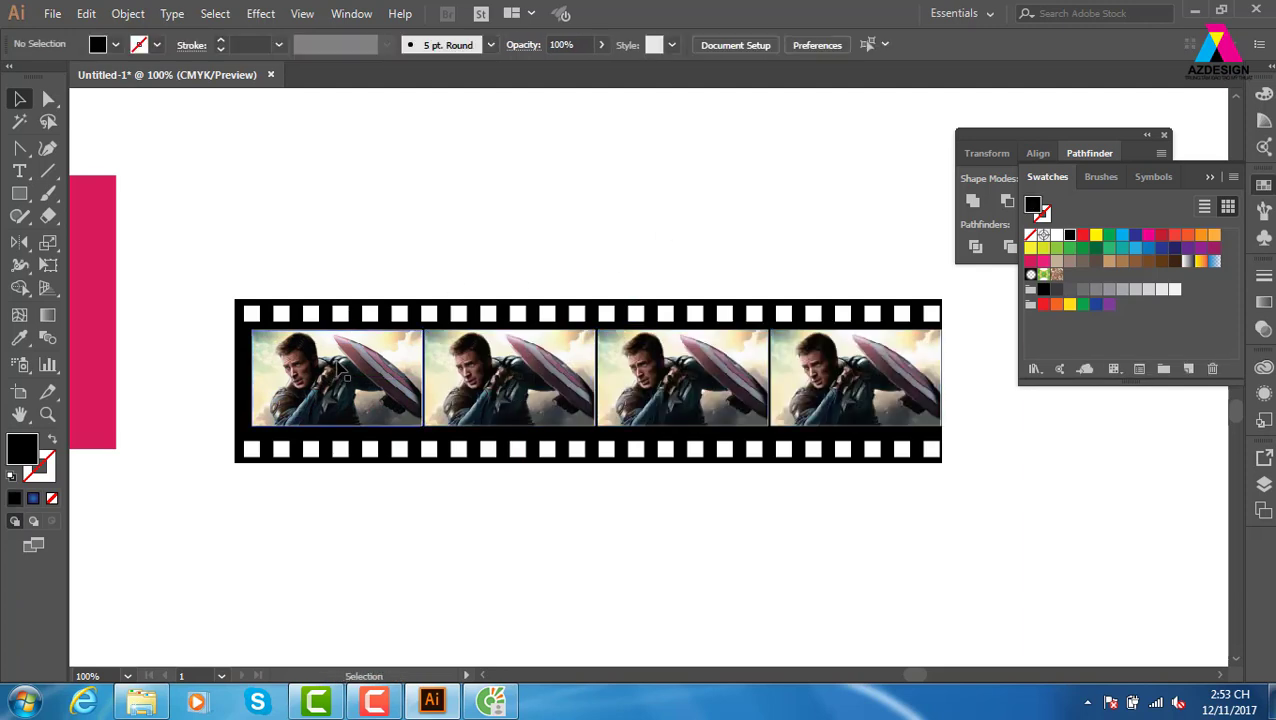
drag(198, 362, 926, 391)
shift+click(244, 410)
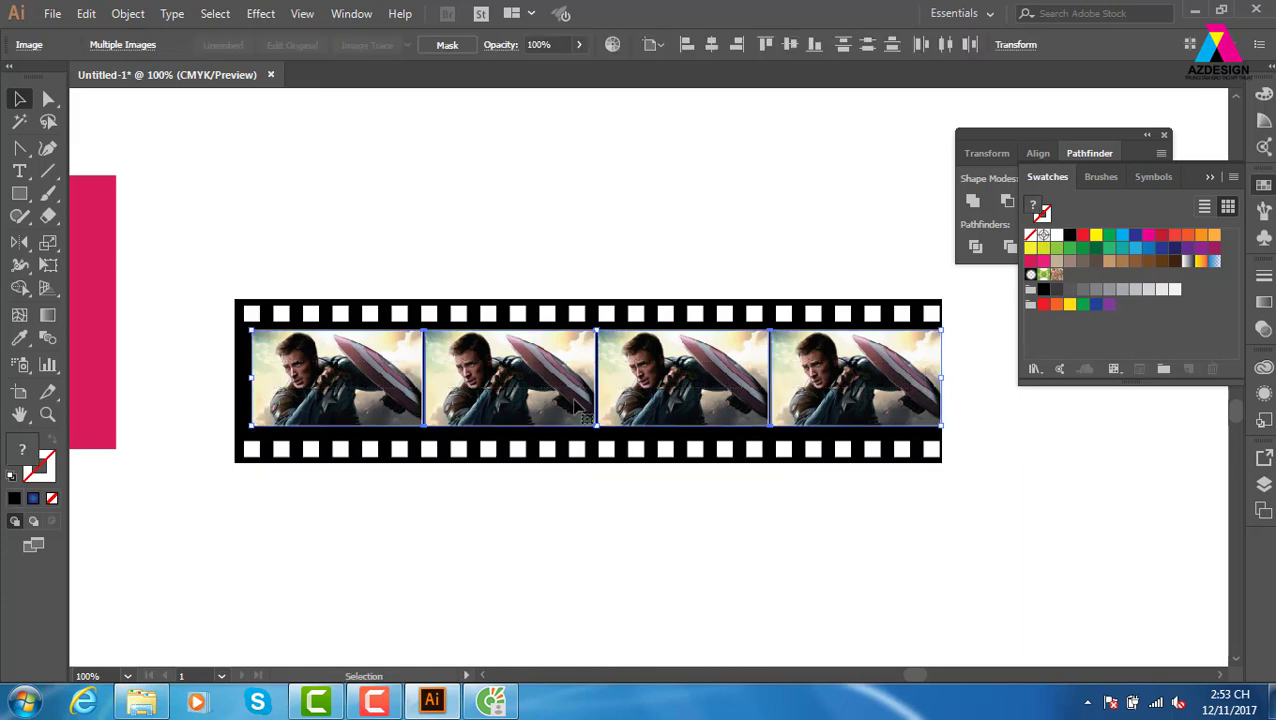
drag(574, 410, 566, 410)
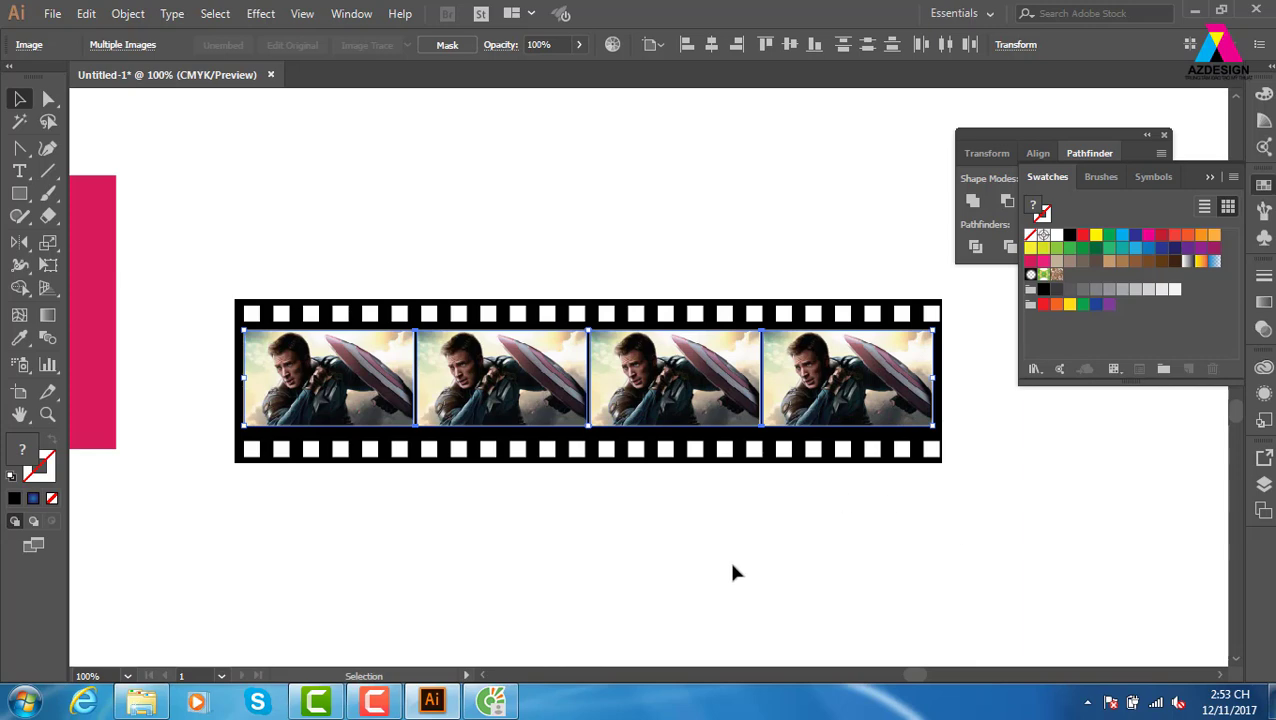
- Select the film strip, photos and sprocket holes together and group them into one object
drag(195, 268, 946, 544)
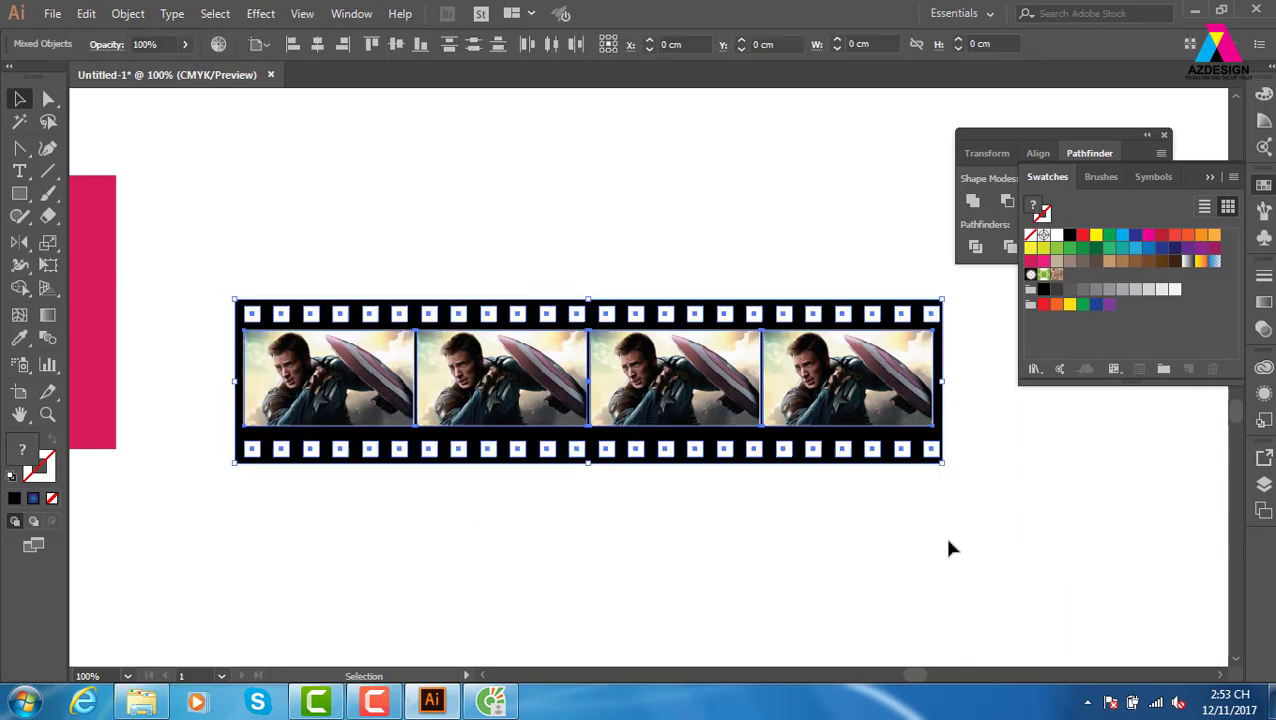
drag(70, 432, 441, 450)
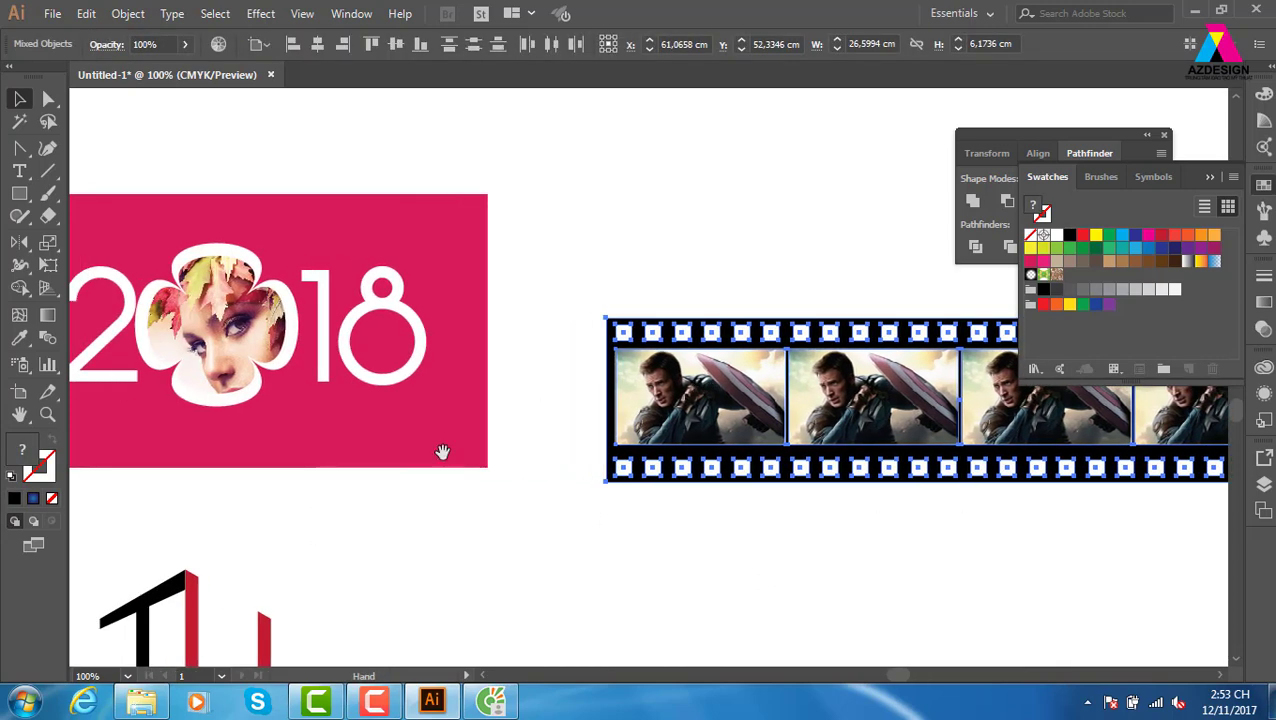
drag(317, 312, 709, 367)
drag(400, 531, 465, 288)
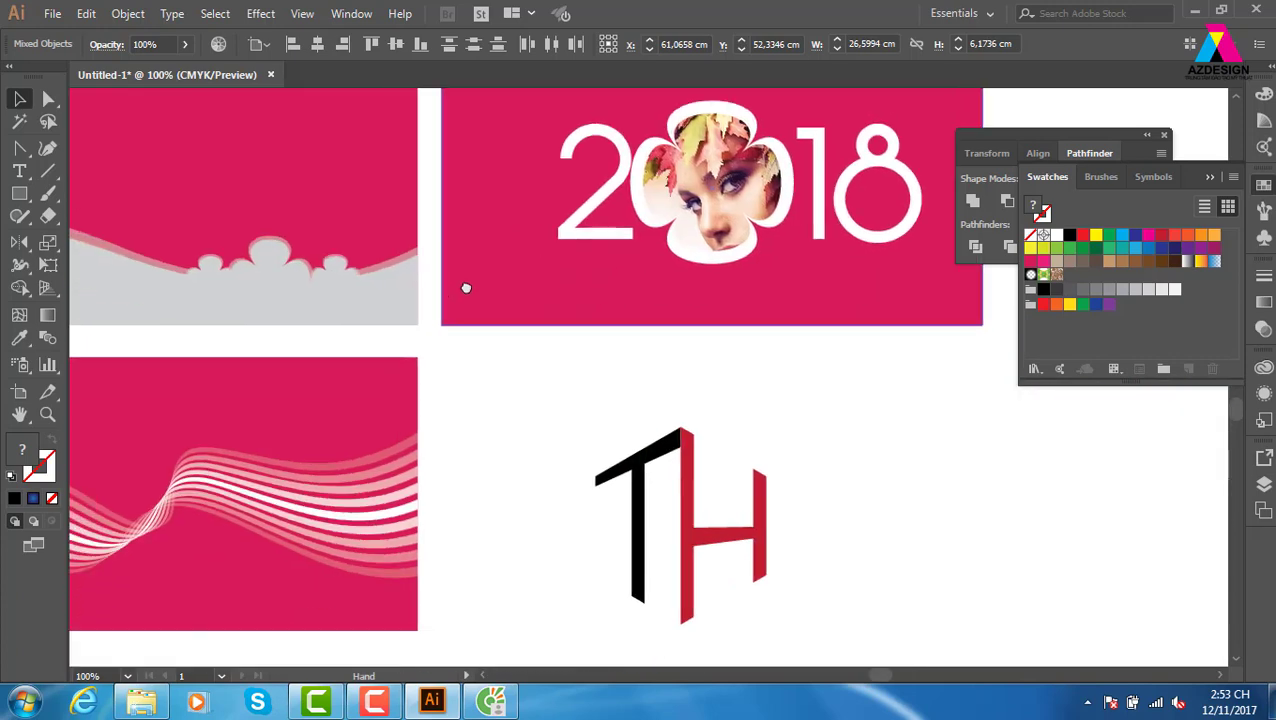
drag(307, 452, 372, 465)
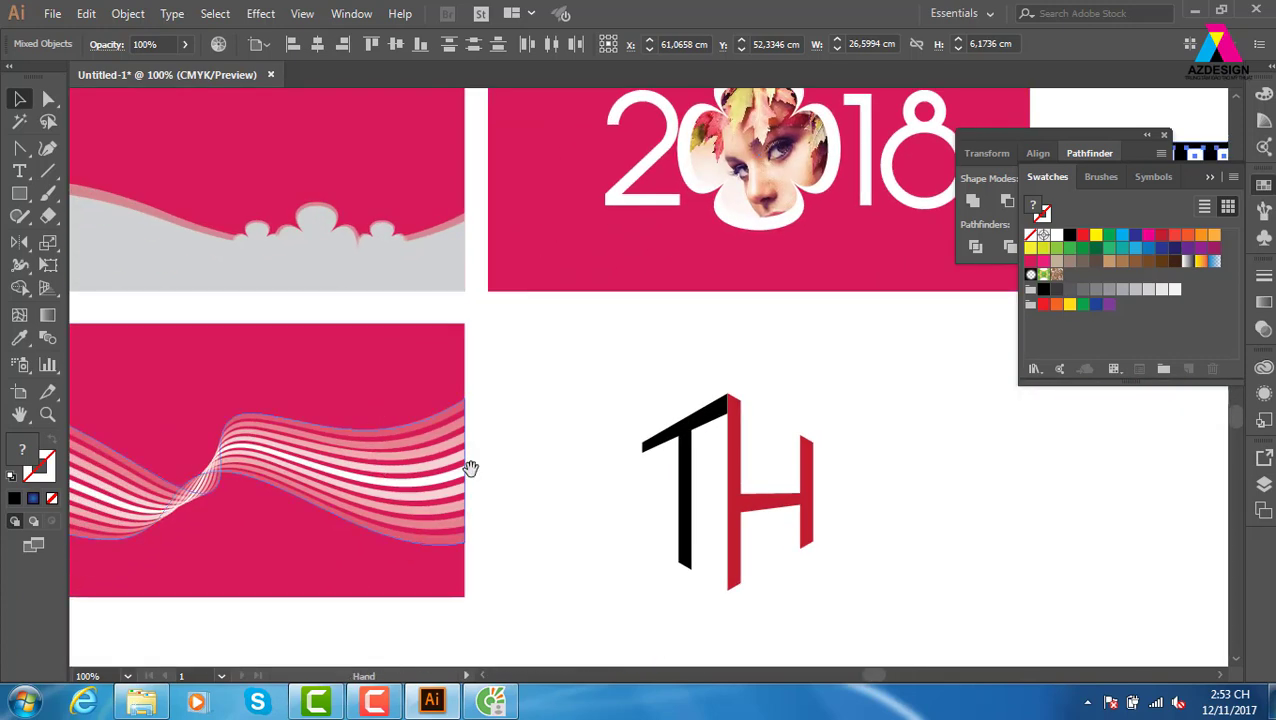
mouse_move(470, 467)
mouse_down()
mouse_move(421, 447)
mouse_move(625, 357)
mouse_move(478, 515)
mouse_up()
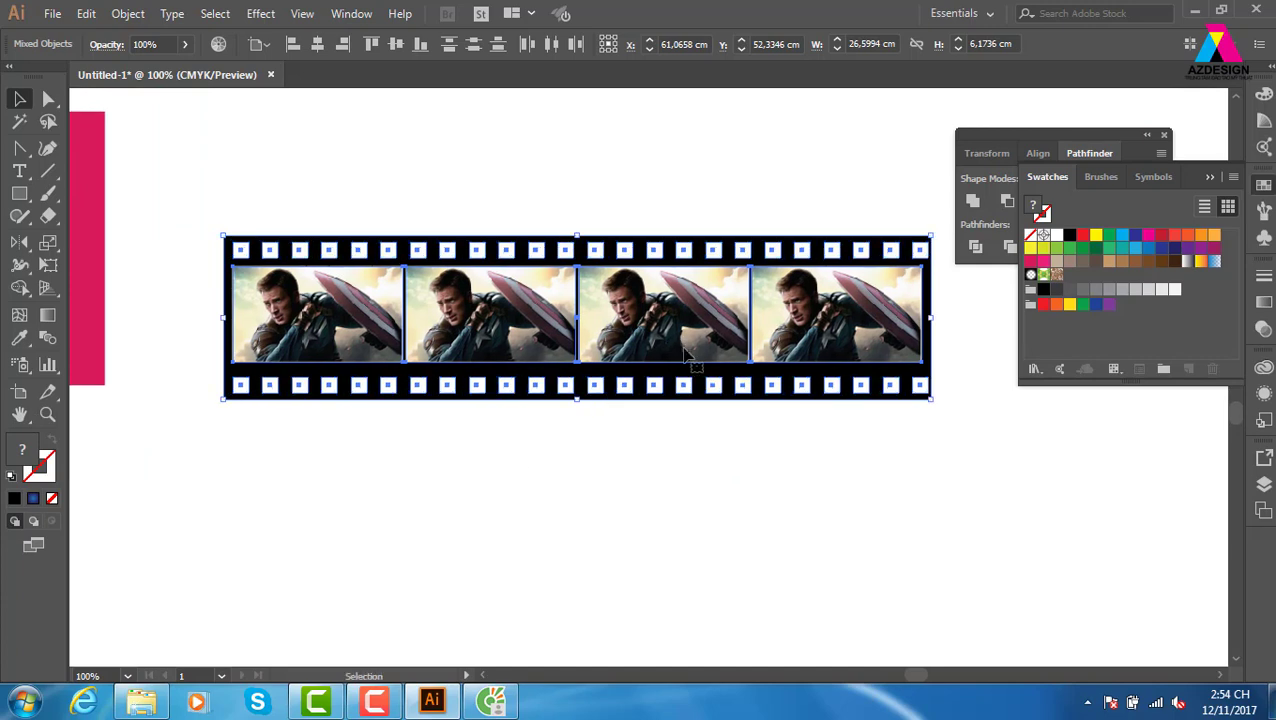
key(v)
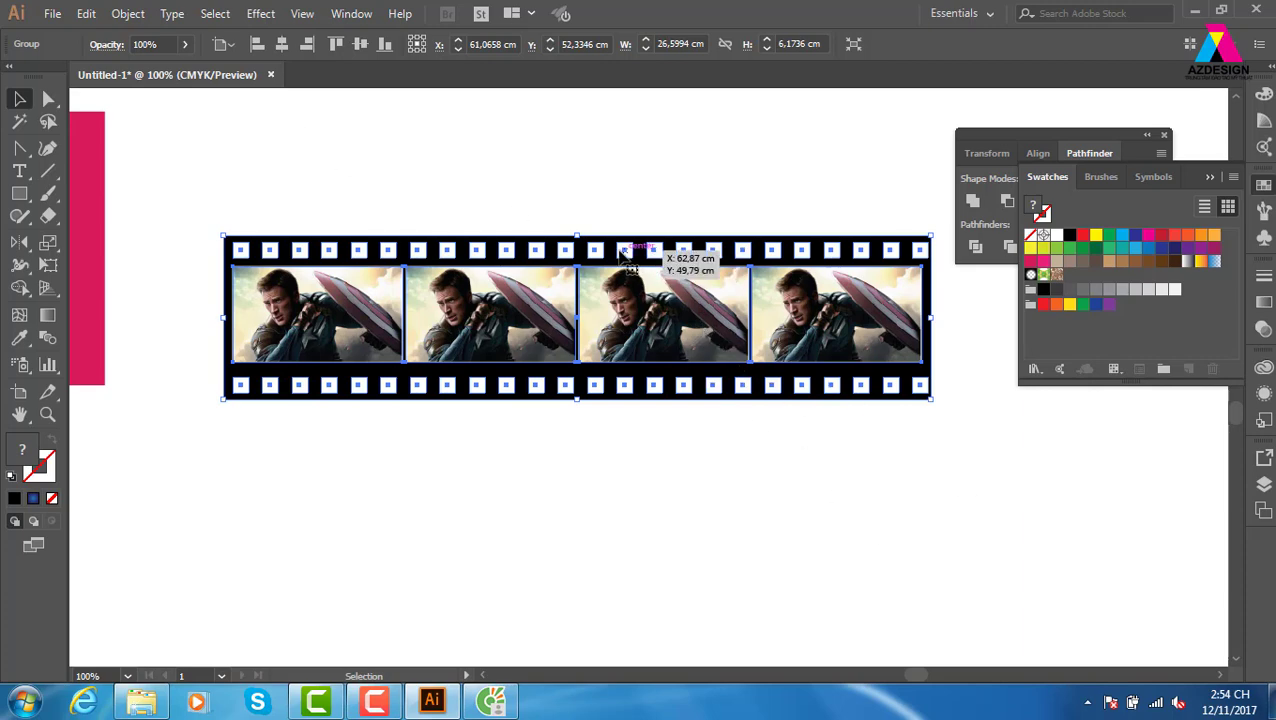
drag(458, 309, 384, 289)
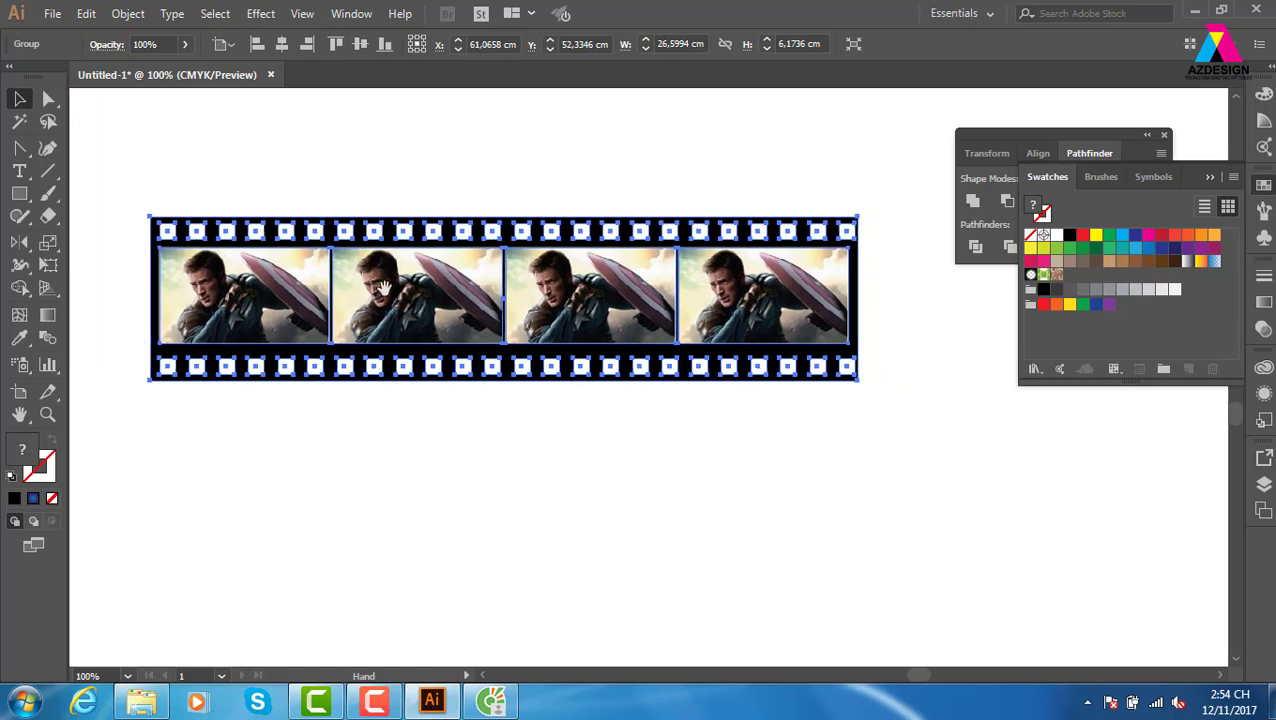
- Draw a pink rectangle the size of the film strip and place it below the strip
click(19, 194)
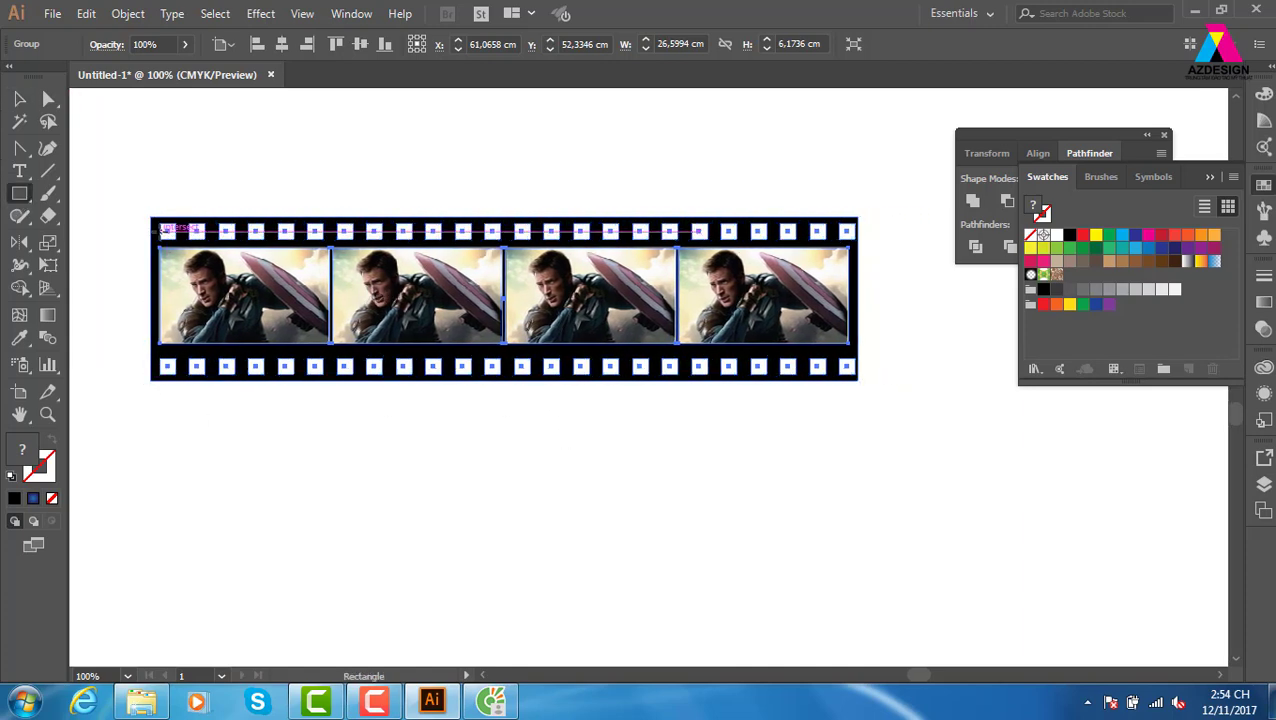
drag(150, 215, 857, 380)
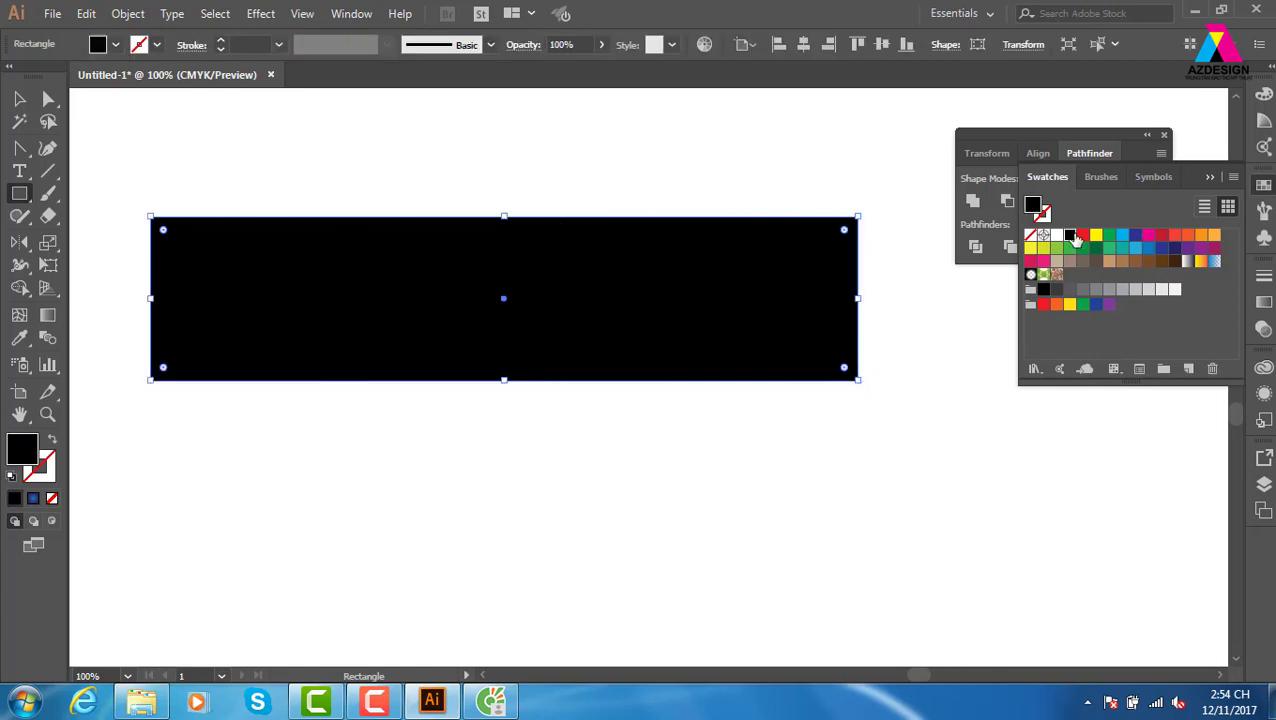
click(19, 98)
mouse_move(476, 289)
mouse_down()
mouse_move(519, 196)
mouse_move(558, 425)
mouse_up()
click(1044, 261)
drag(672, 414, 681, 230)
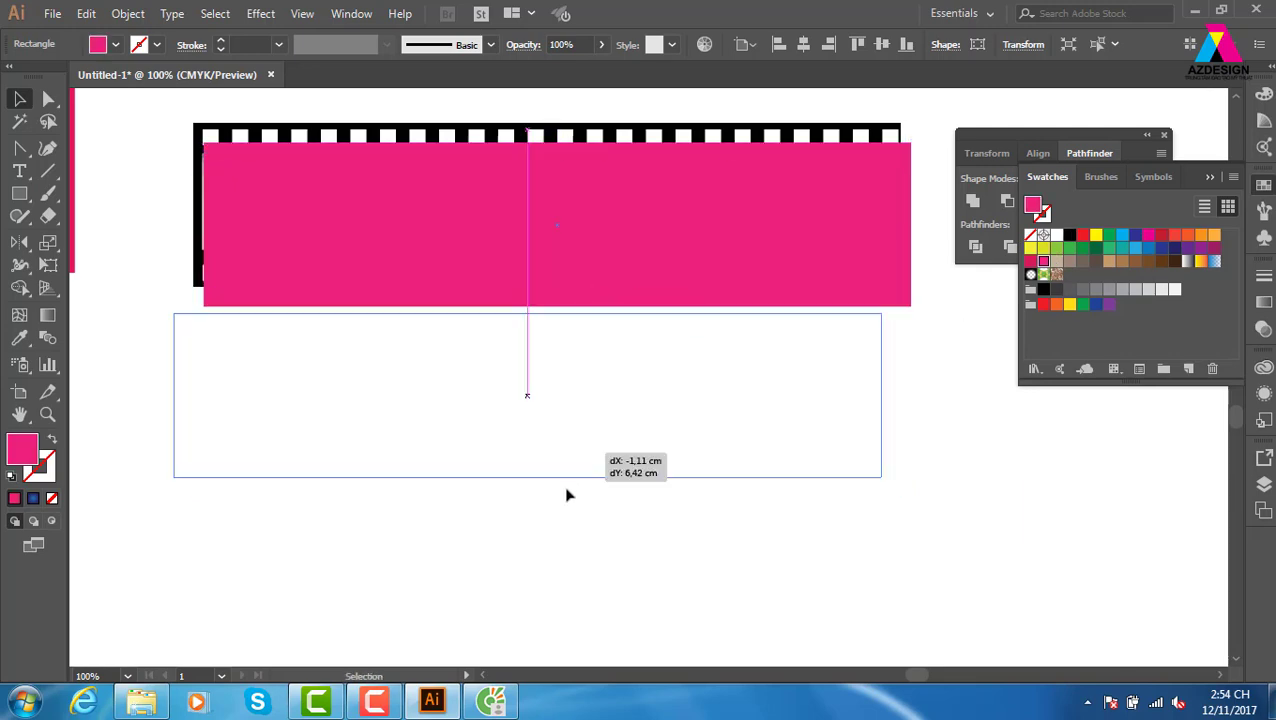
drag(600, 290, 570, 493)
- Envelope the film strip with the pink rectangle using Envelope Distort > Make with Top Object
drag(145, 165, 541, 450)
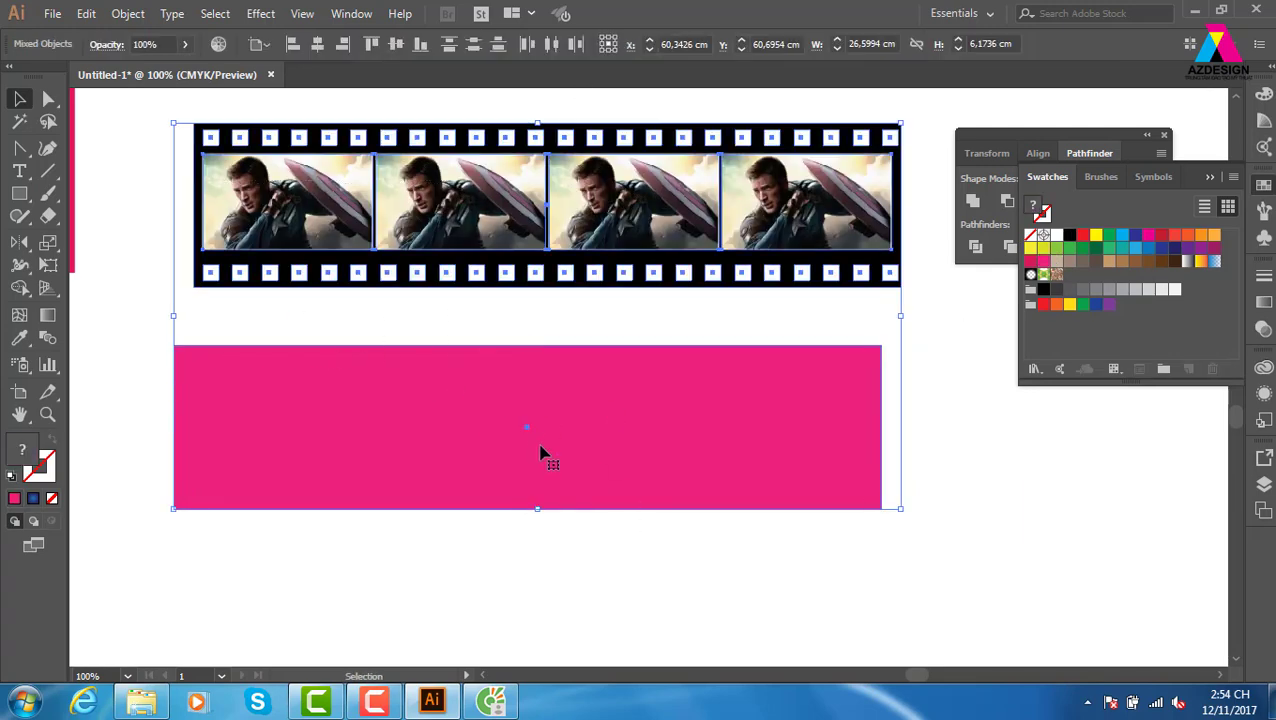
click(127, 14)
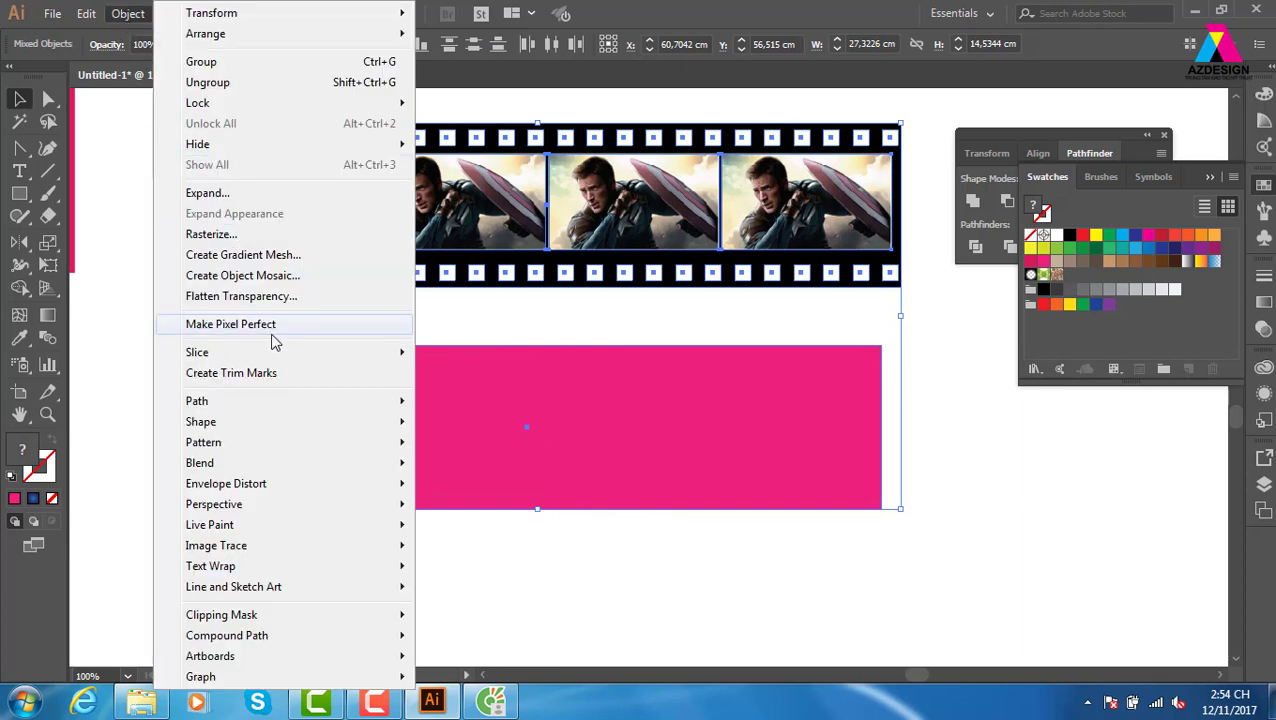
mouse_move(226, 483)
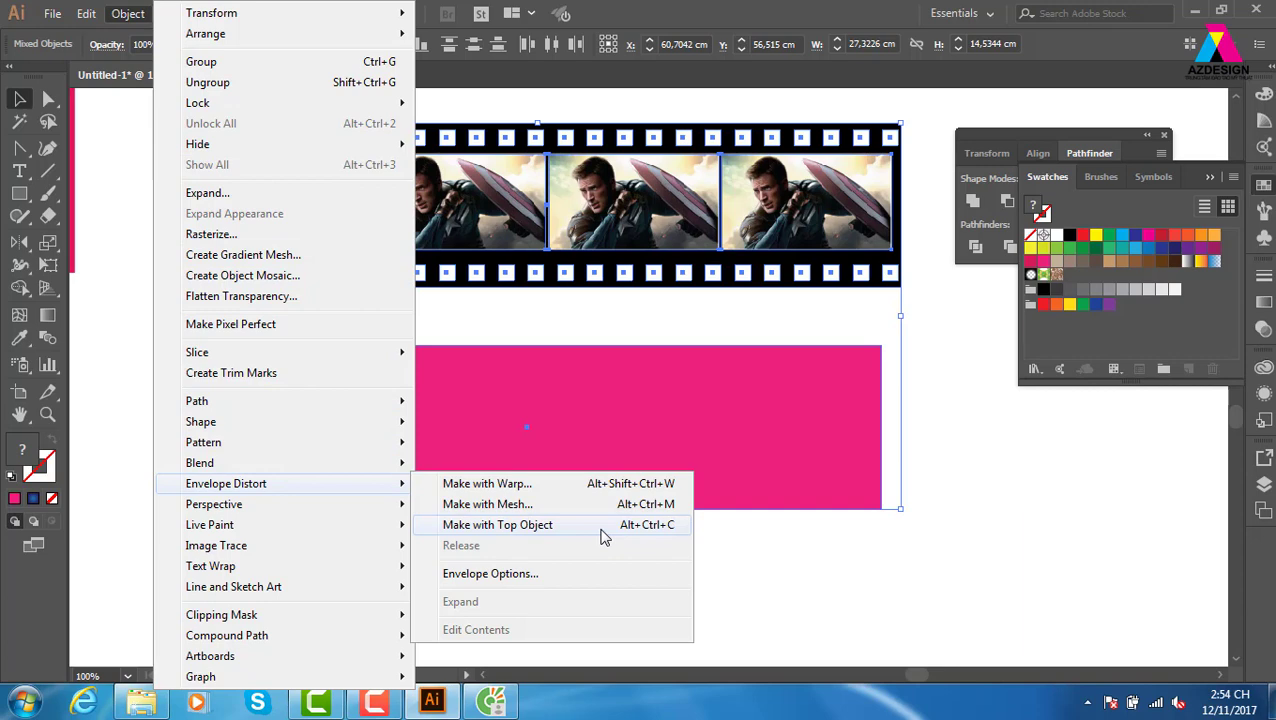
click(603, 537)
mouse_move(592, 437)
mouse_down()
mouse_move(645, 395)
mouse_move(530, 345)
mouse_move(539, 352)
mouse_up()
- Add a mid-edge anchor point and drag anchors to bend the strip into a twisted S-ribbon
key(p)
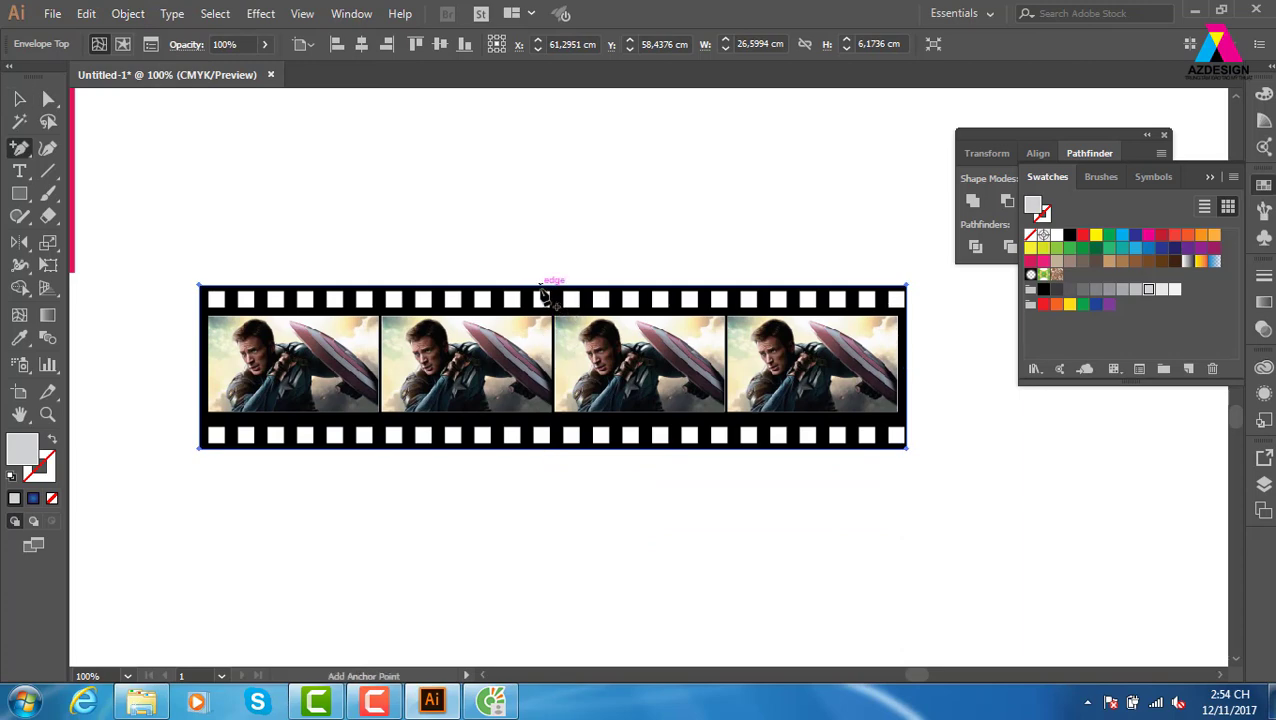
click(548, 448)
key(a)
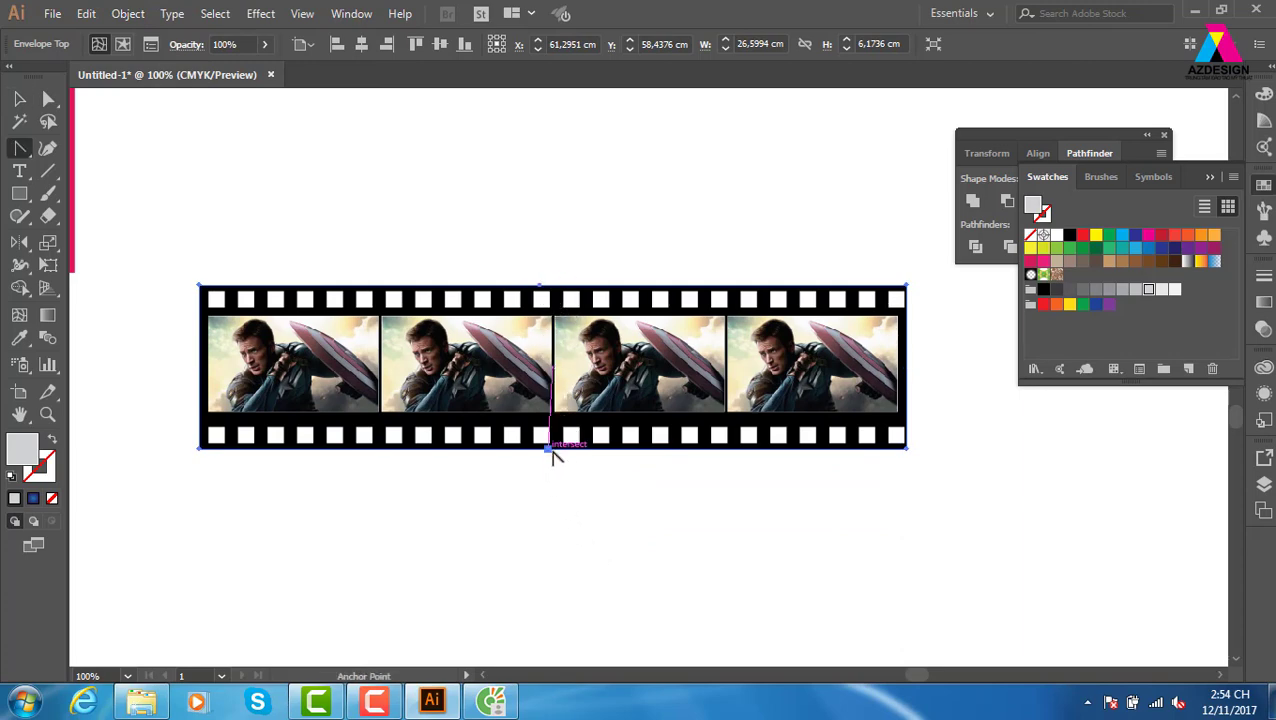
drag(548, 448, 500, 593)
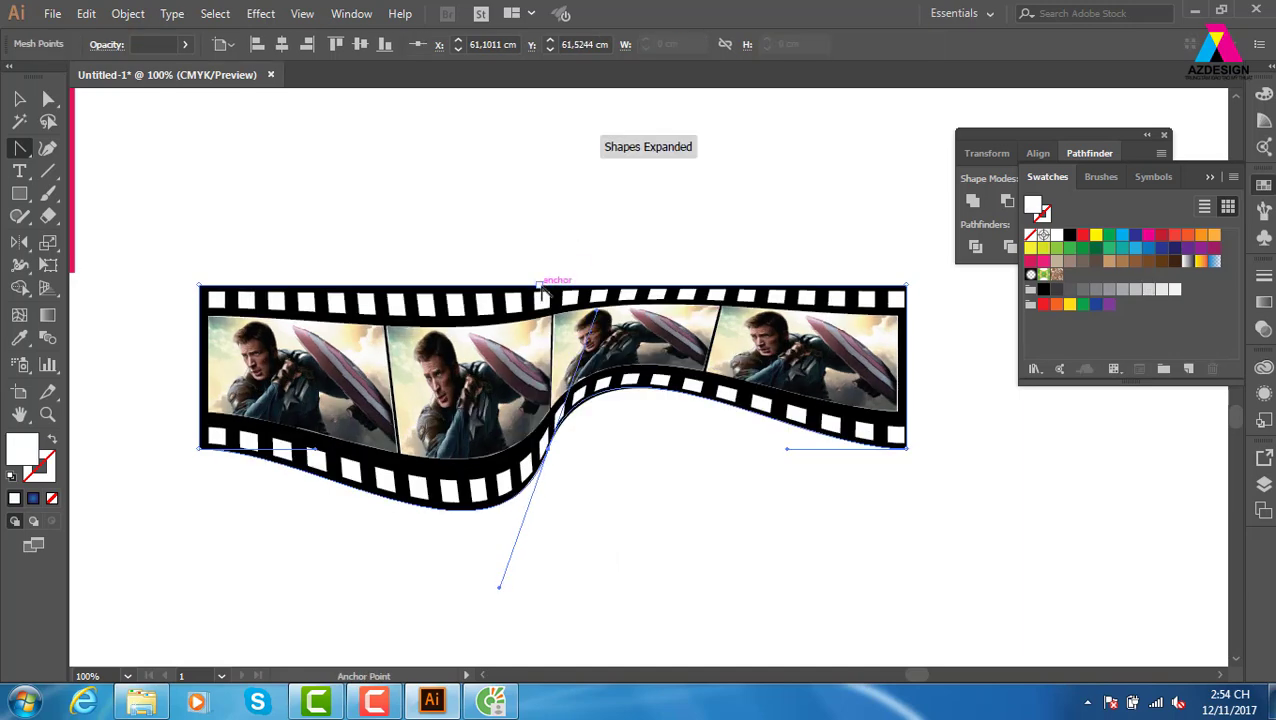
drag(550, 288, 619, 461)
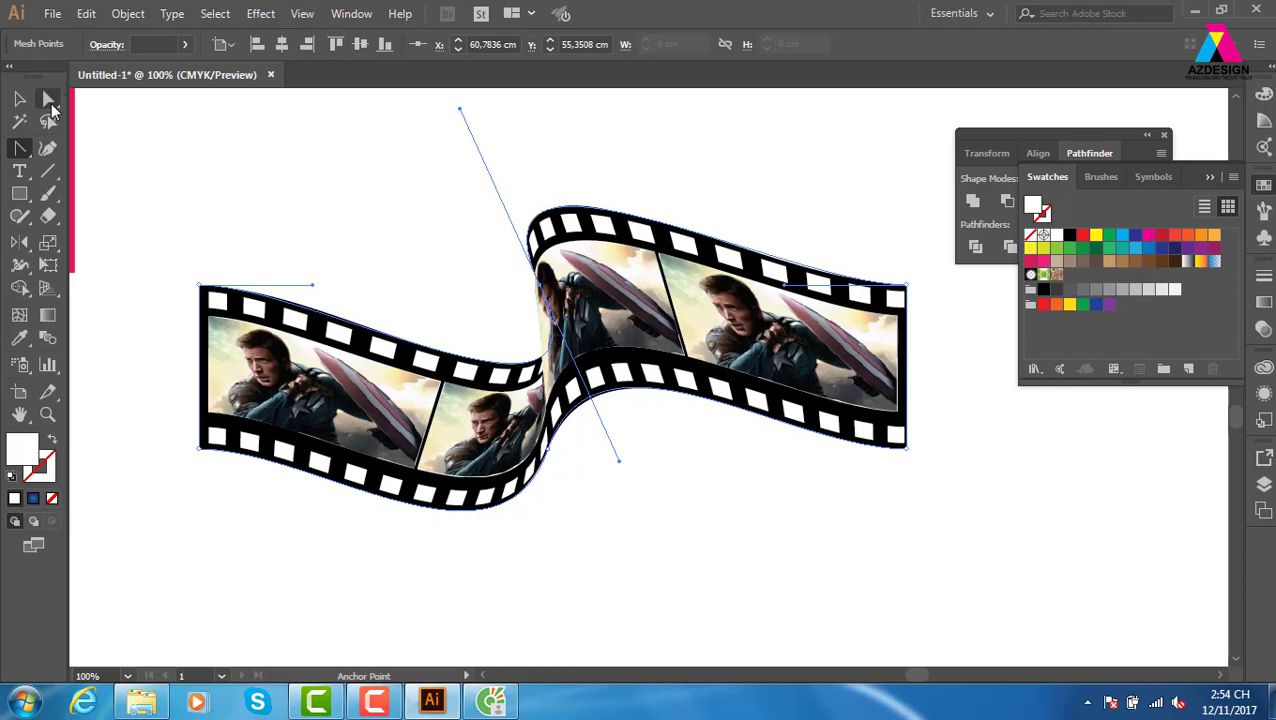
click(48, 98)
drag(550, 300, 595, 400)
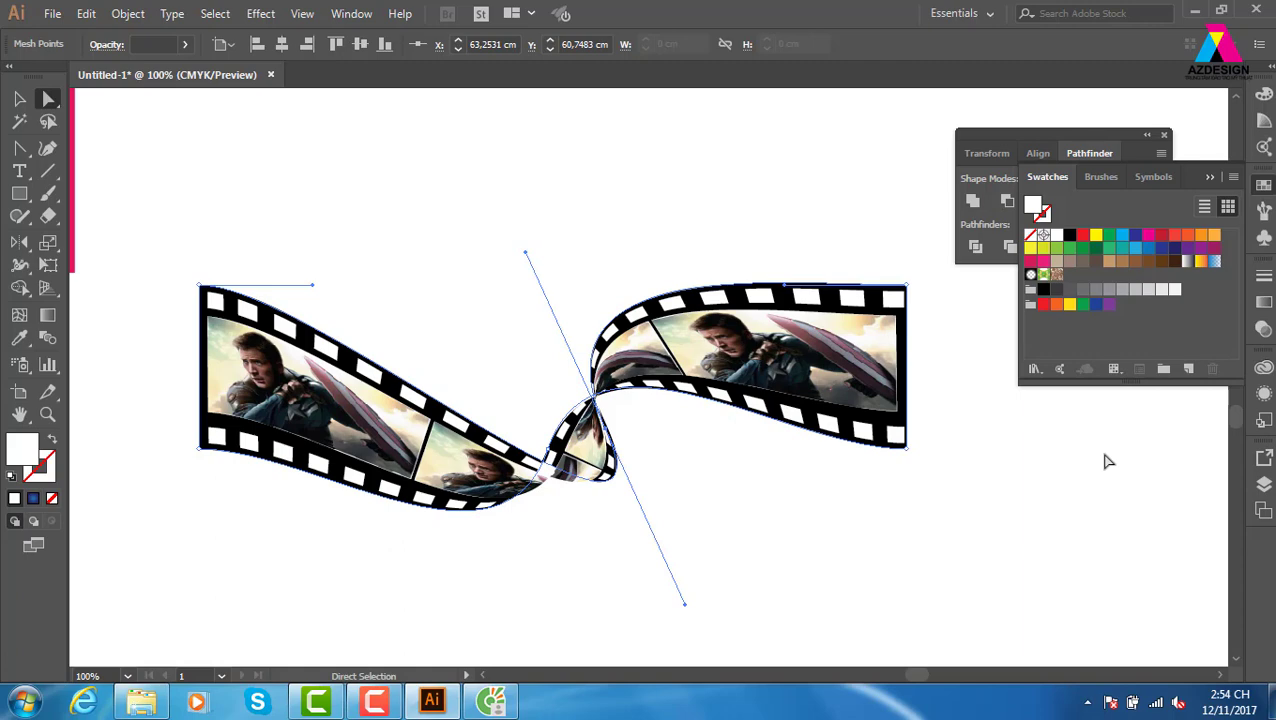
- Zoom out and look over the cake artwork, pink stripes and blue panels artboards
key(ctrl+minus)
key(ctrl+minus)
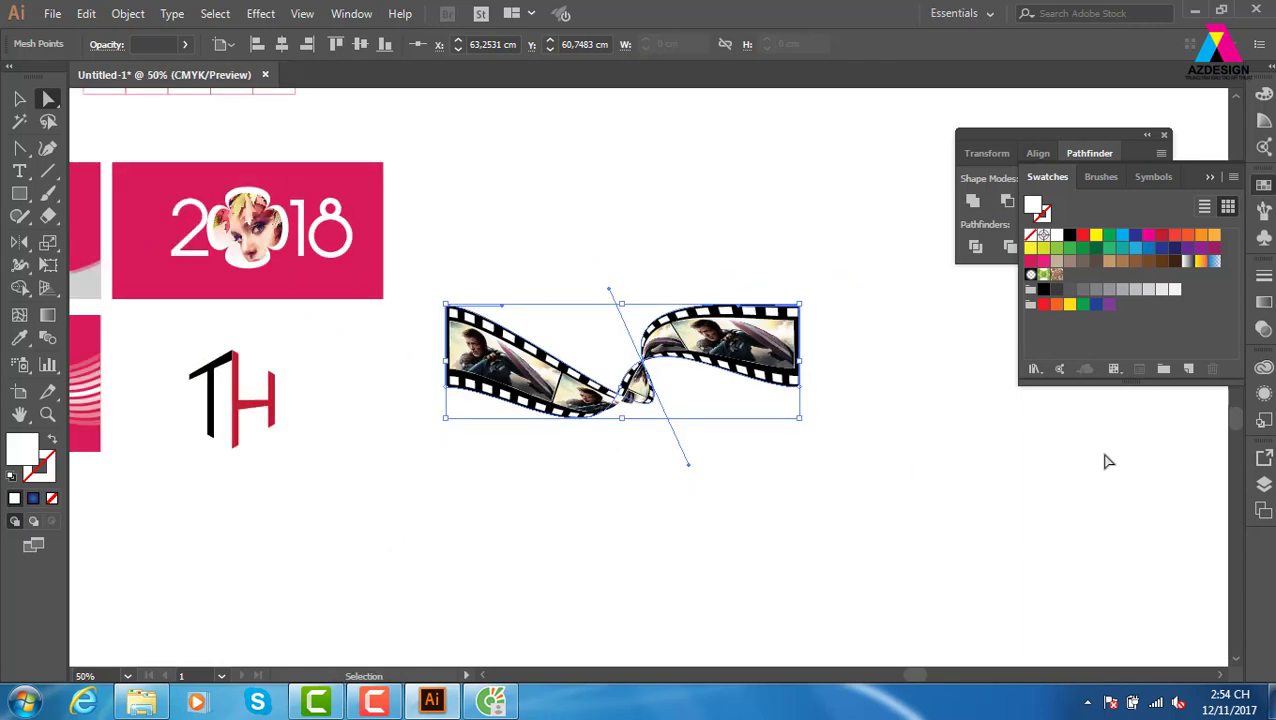
key(ctrl+minus)
key(ctrl+minus)
scroll(541, 433, up, 5)
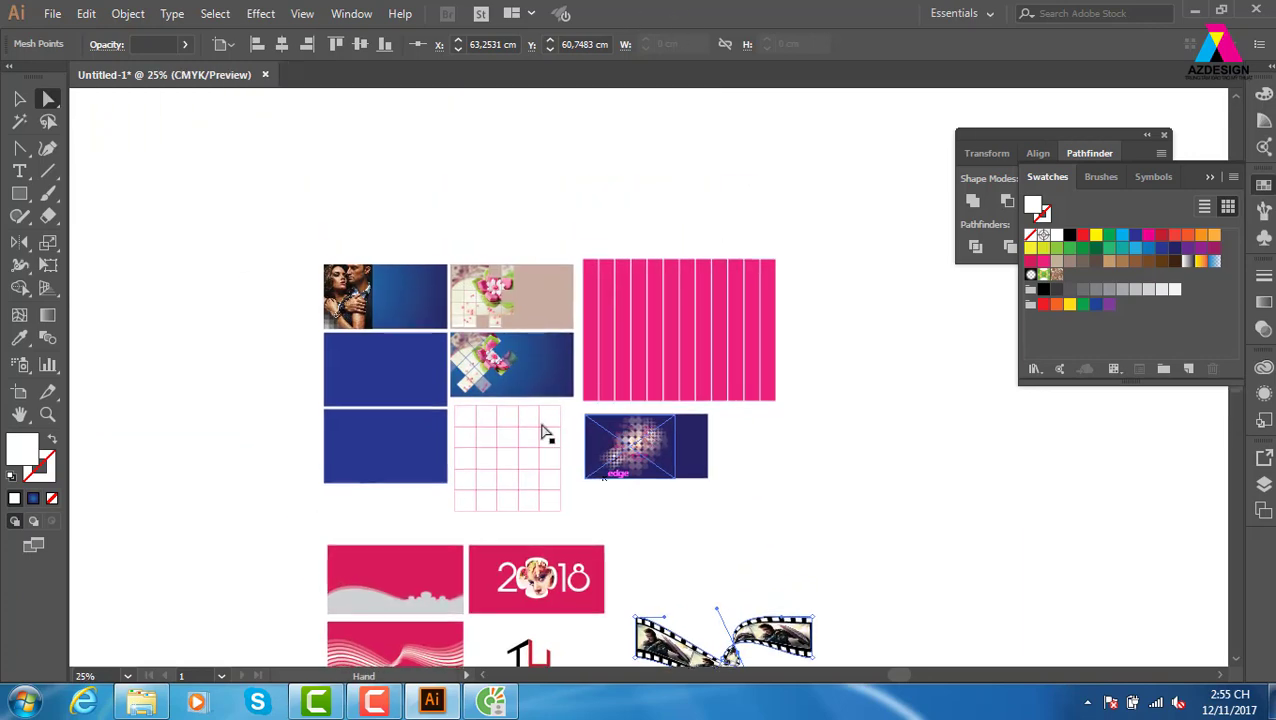
key(z)
drag(265, 236, 570, 414)
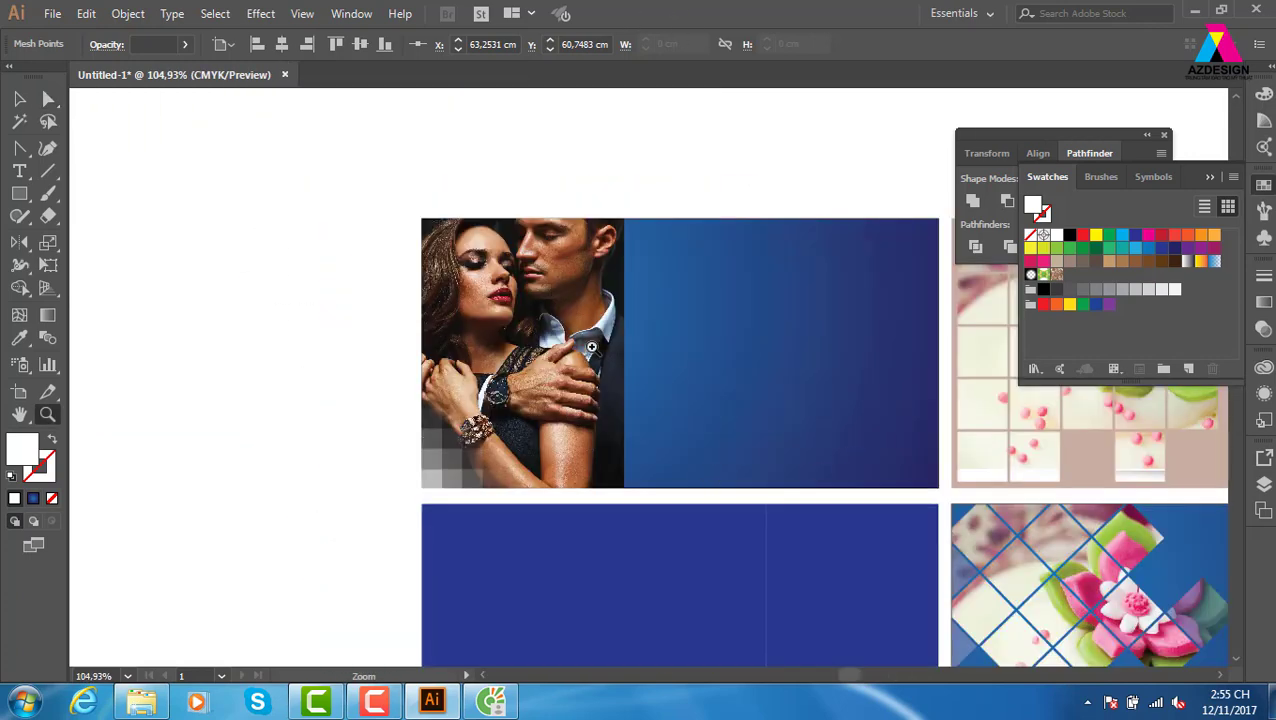
drag(809, 421, 222, 327)
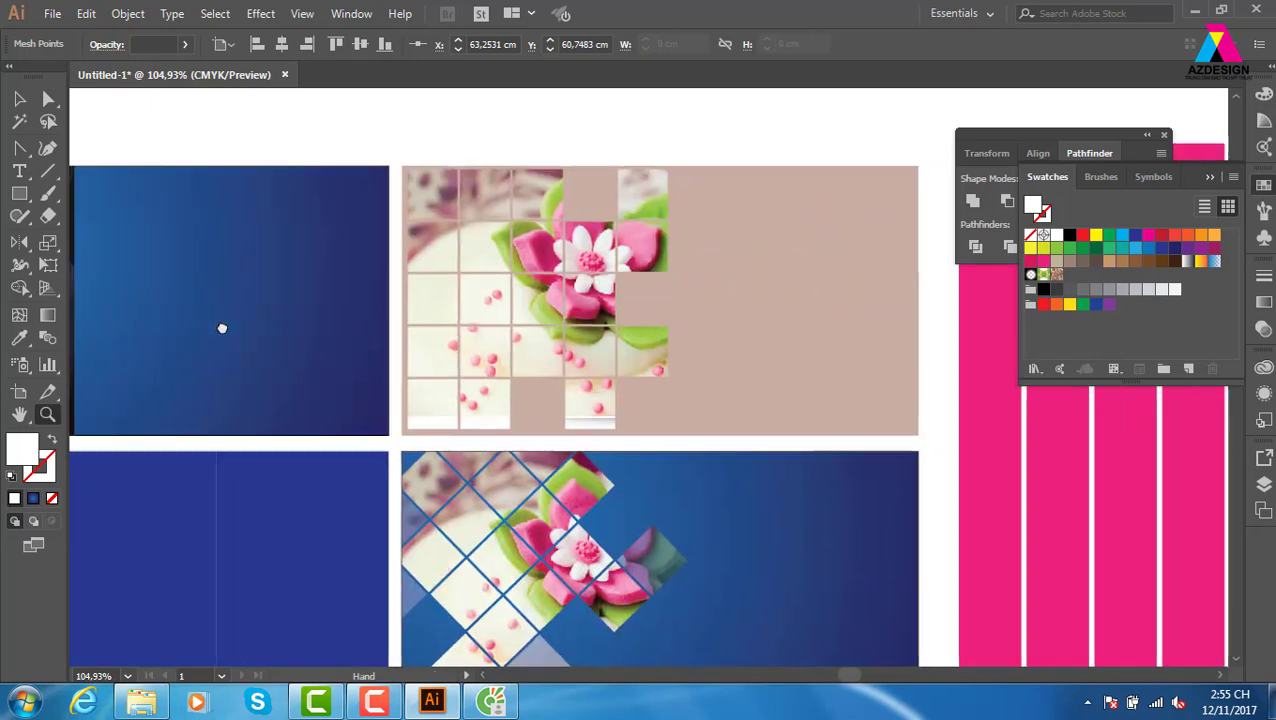
drag(299, 441, 504, 281)
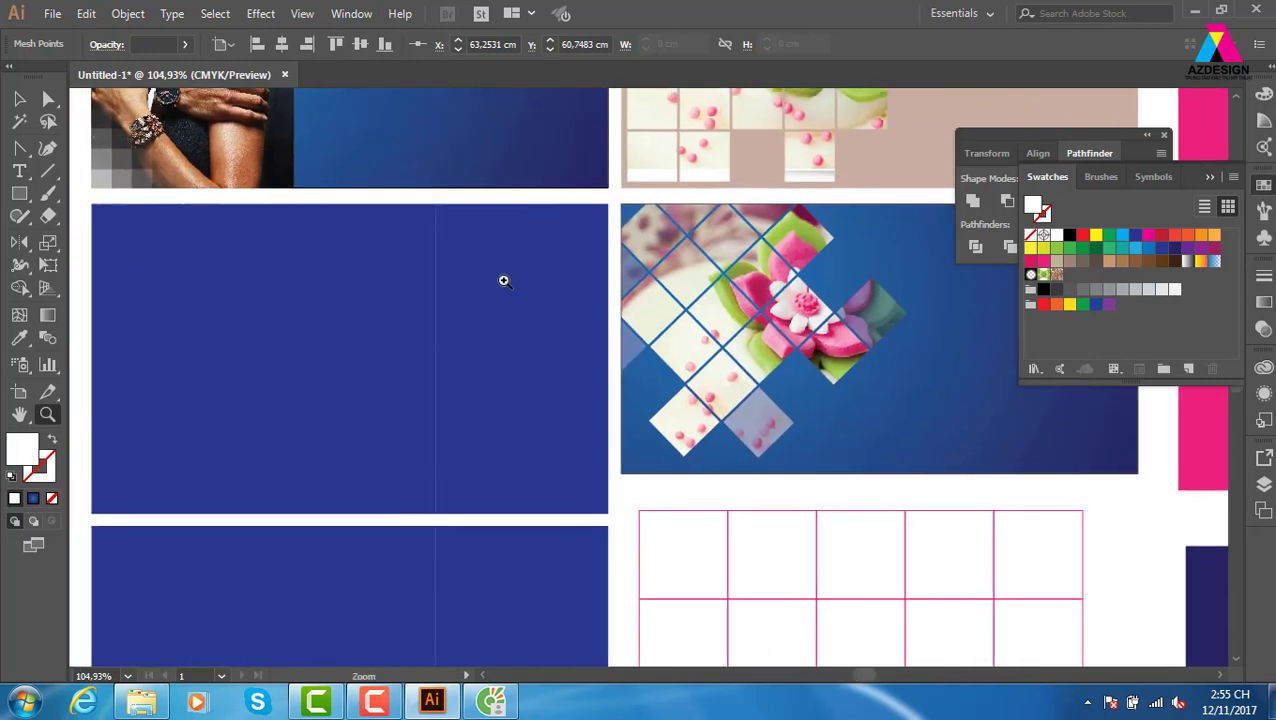
- Pan to inspect the halftone portrait, pink stripes panel and pink grid artboards
drag(573, 342, 697, 410)
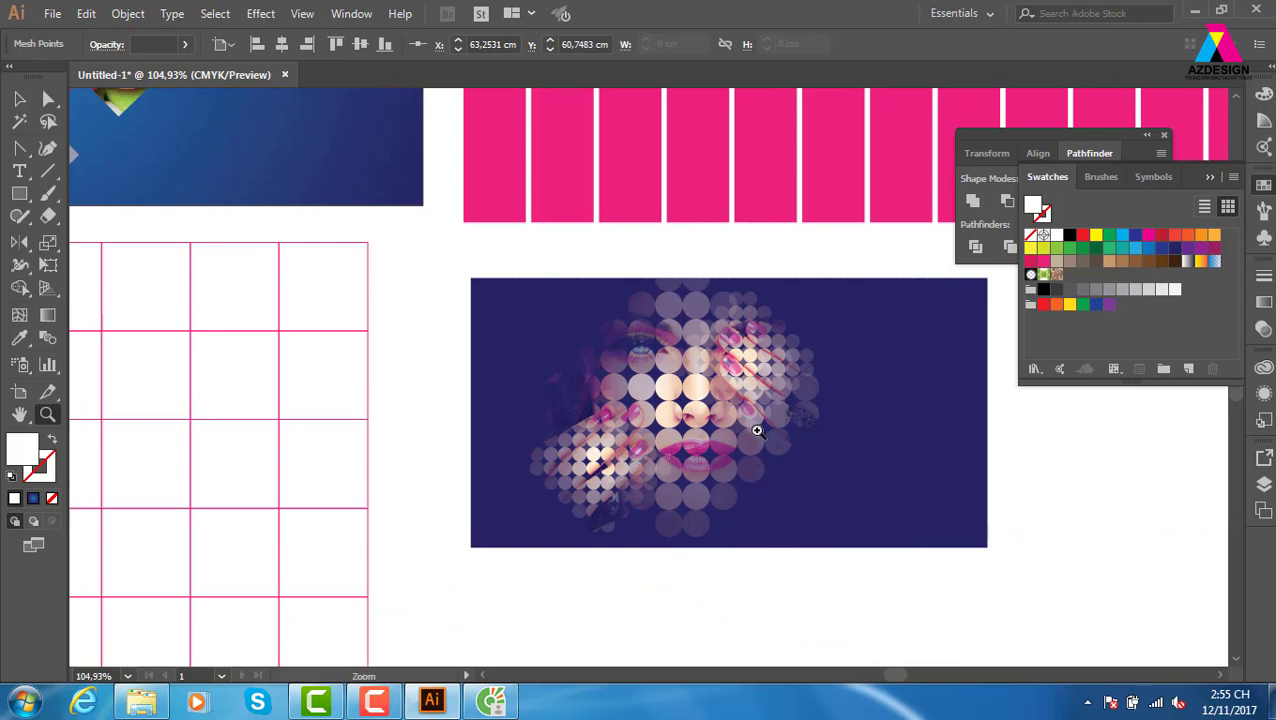
drag(743, 242, 578, 612)
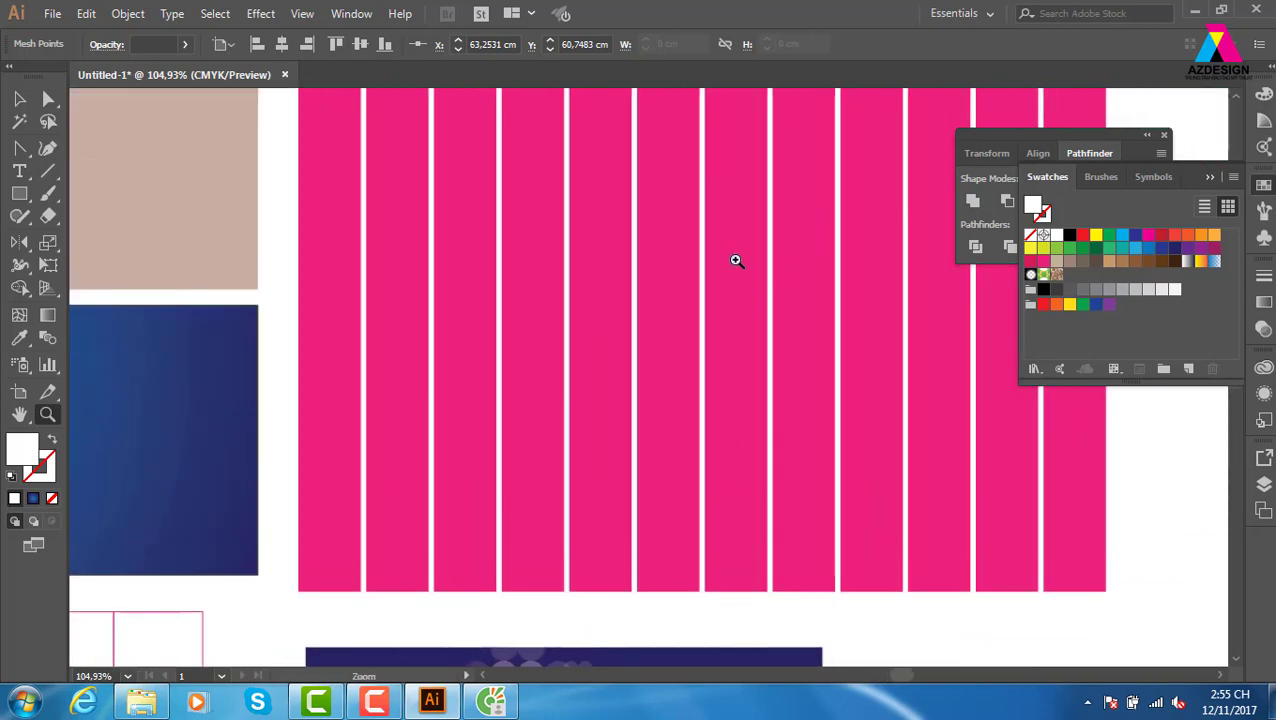
drag(673, 240, 720, 535)
drag(530, 641, 578, 313)
drag(370, 467, 598, 182)
drag(417, 550, 555, 252)
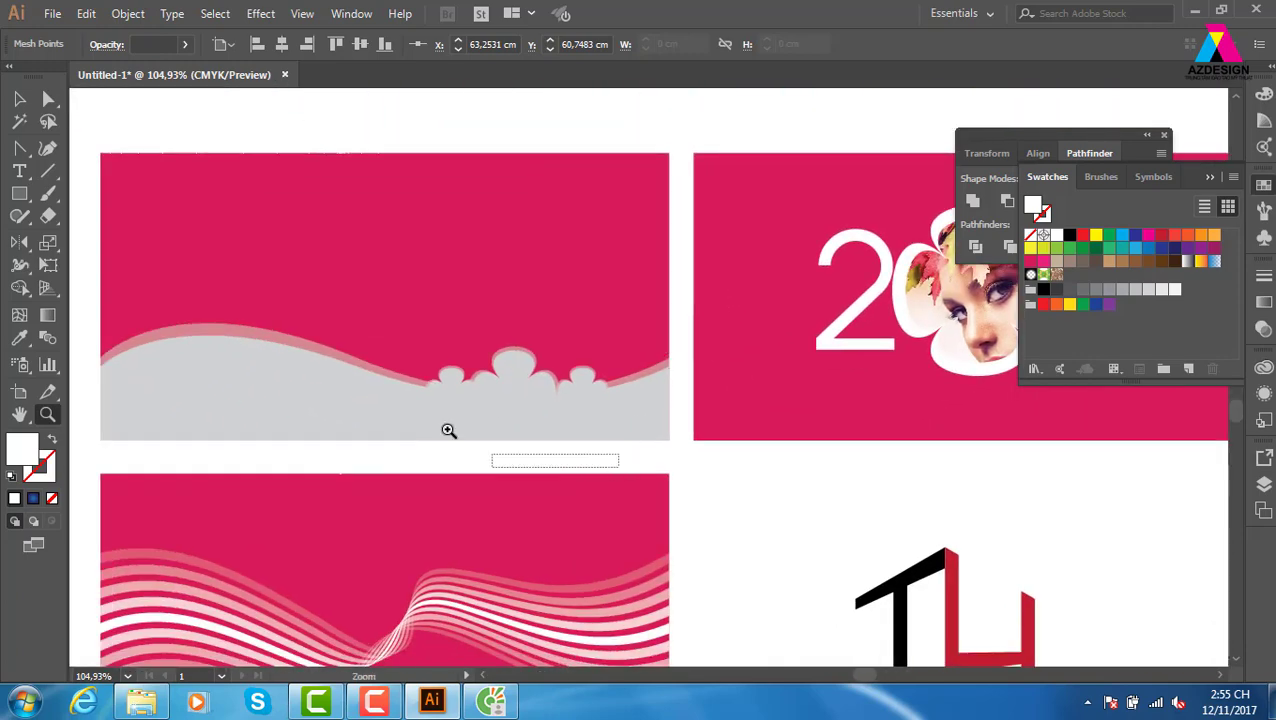
- Inspect the film strip's twist up close, then show the Computer drive list in Windows Explorer
click(429, 401)
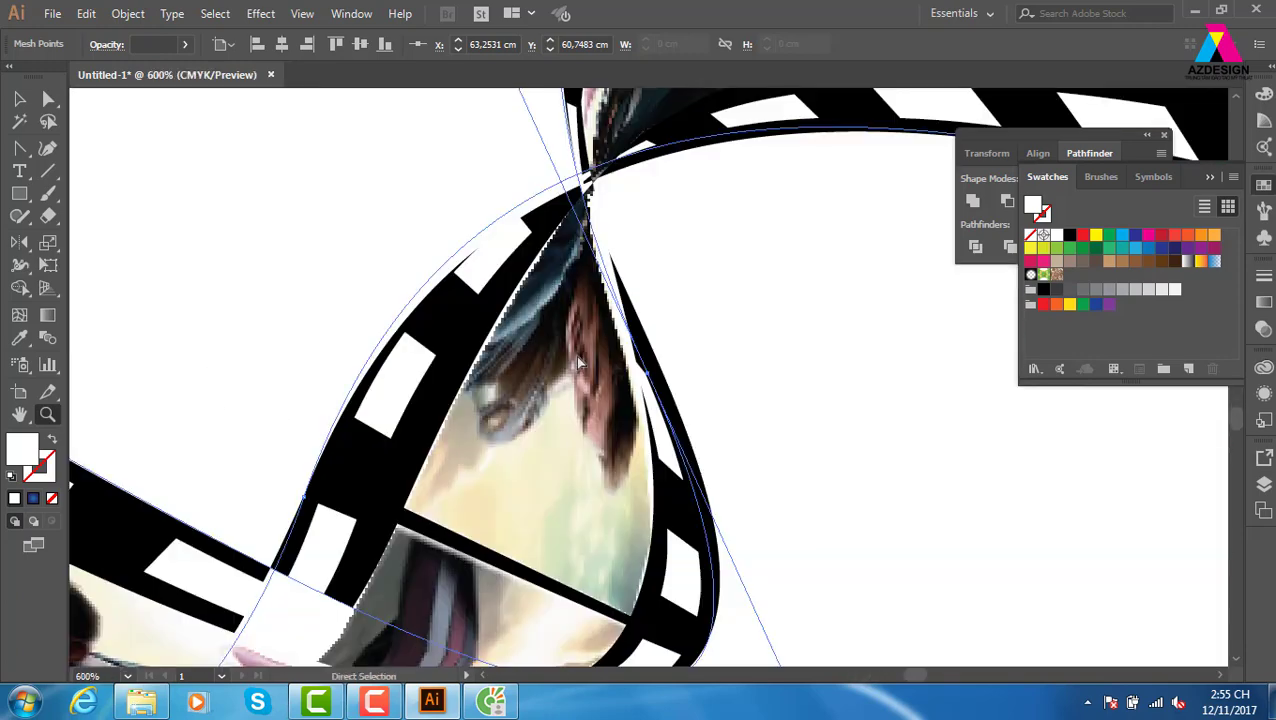
key(ctrl+minus)
key(ctrl+minus)
key(ctrl+minus)
key(ctrl+minus)
key(ctrl+minus)
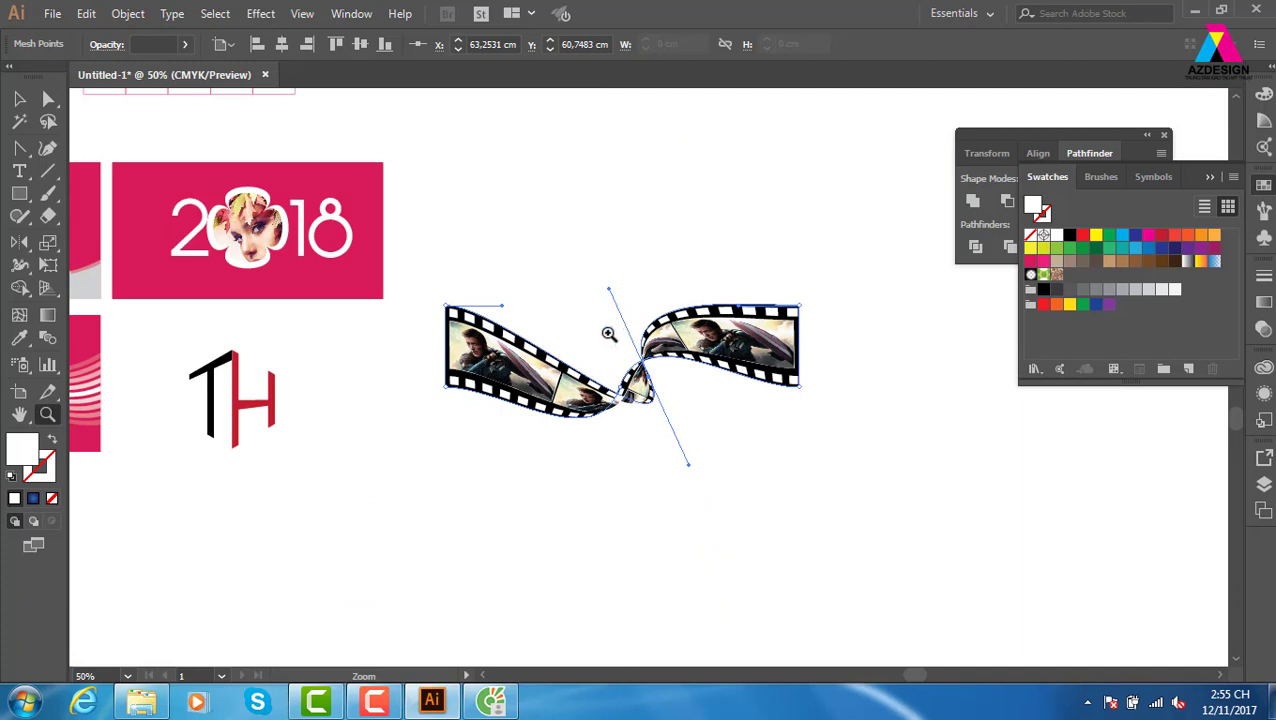
scroll(622, 345, left, 5)
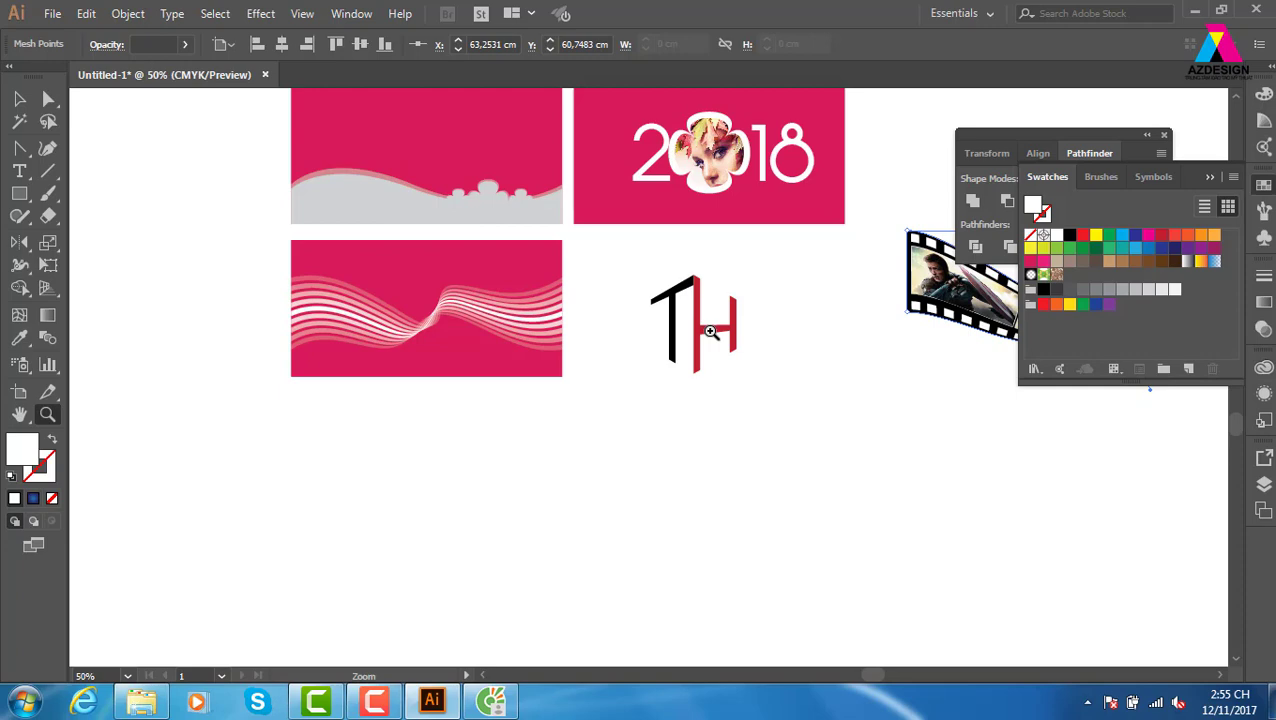
key(super+e)
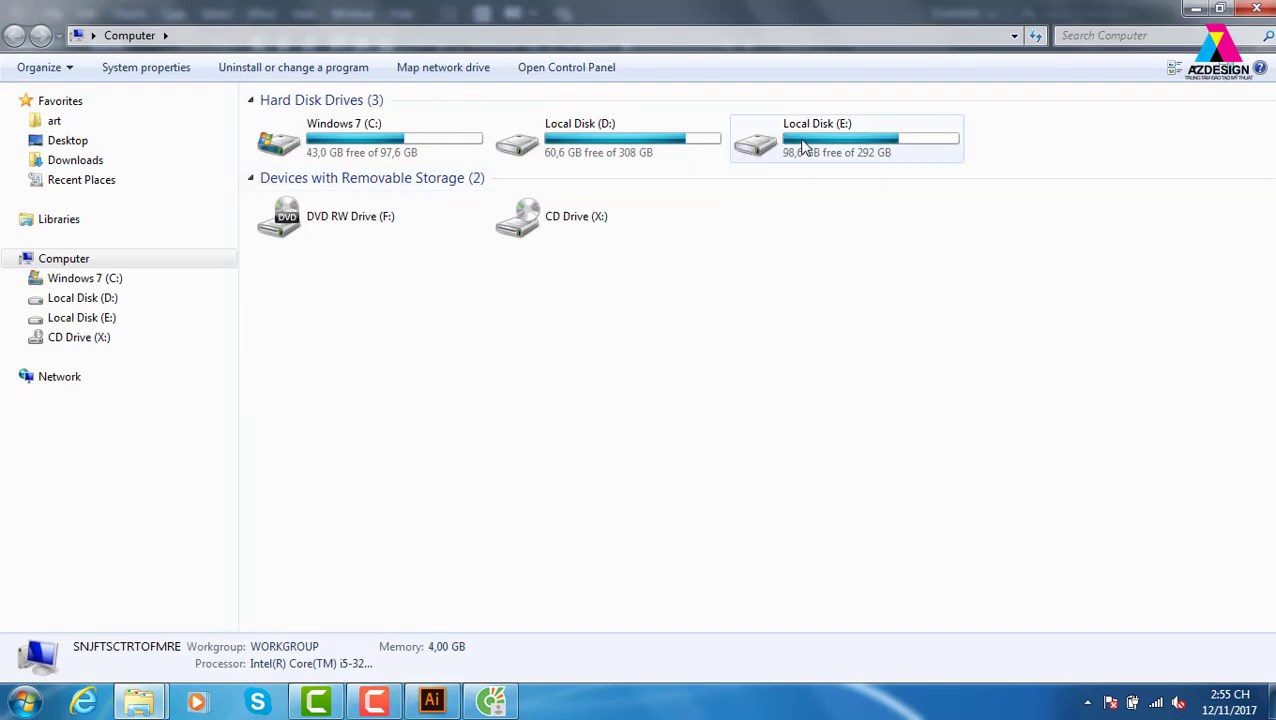
- Browse E:\thuvienanh\bocuc\hinhvuong and open its first layout image in Windows Photo Viewer
double_click(849, 145)
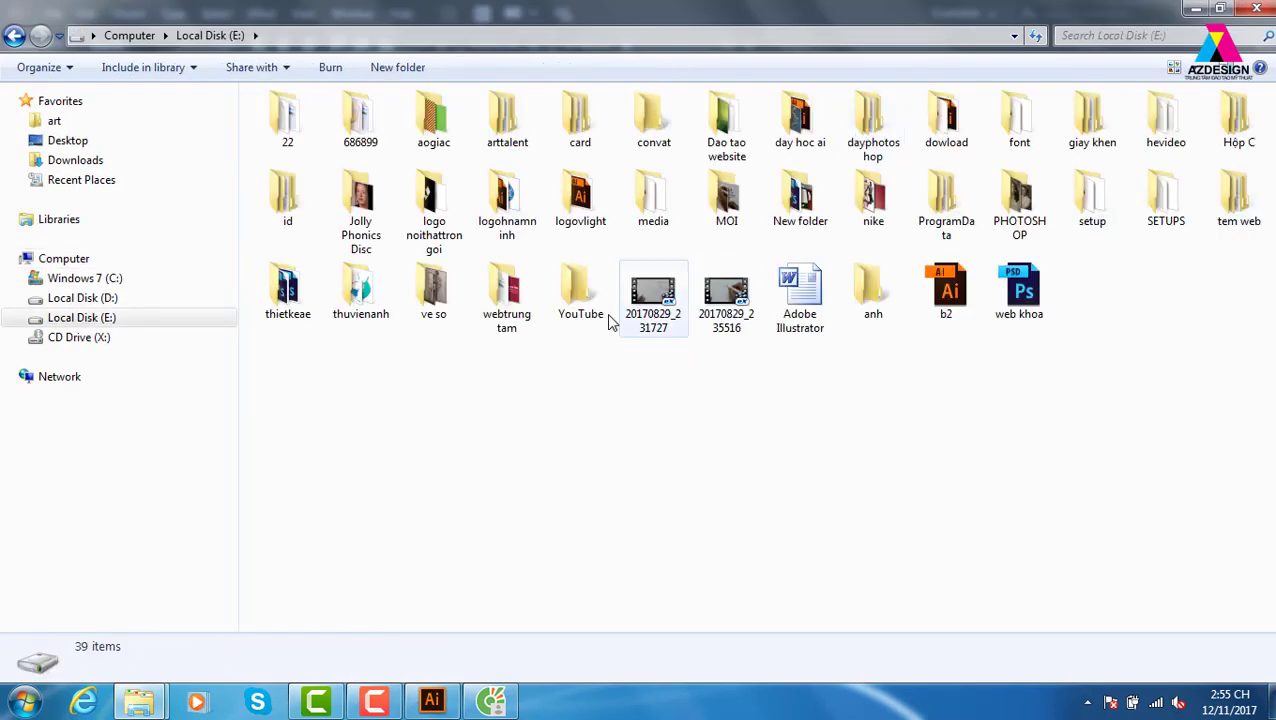
double_click(362, 290)
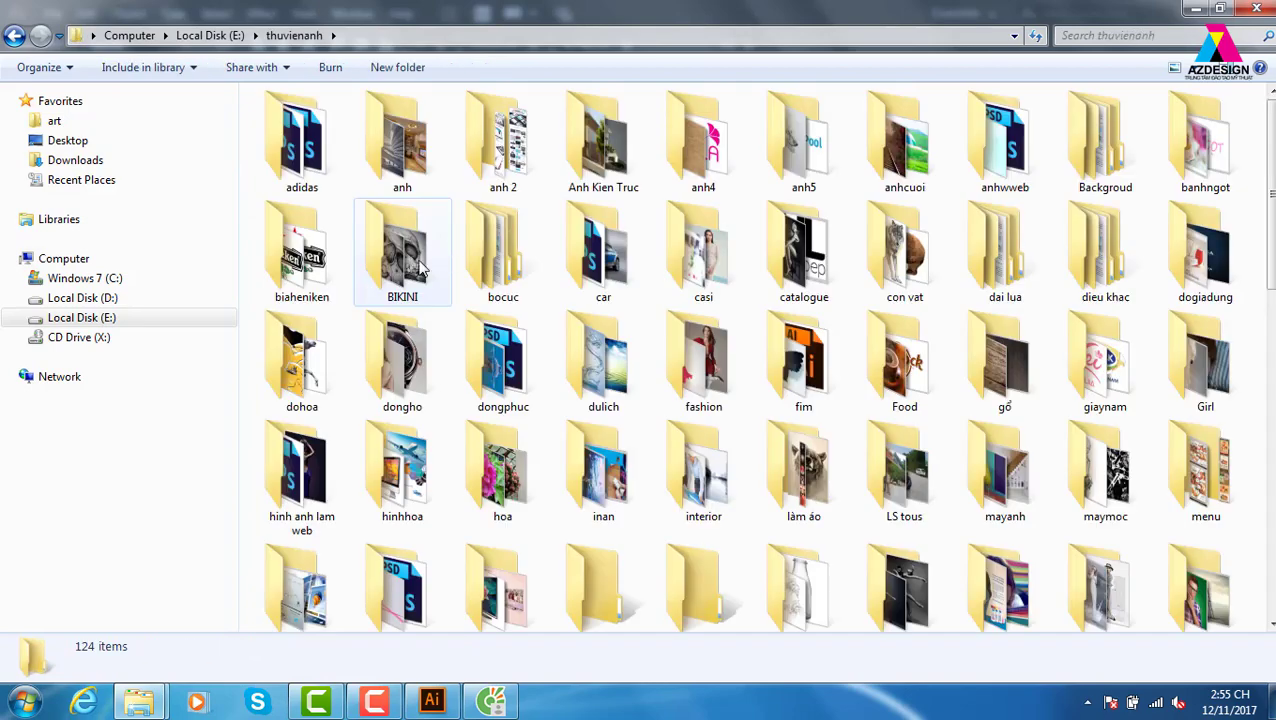
double_click(500, 255)
double_click(312, 148)
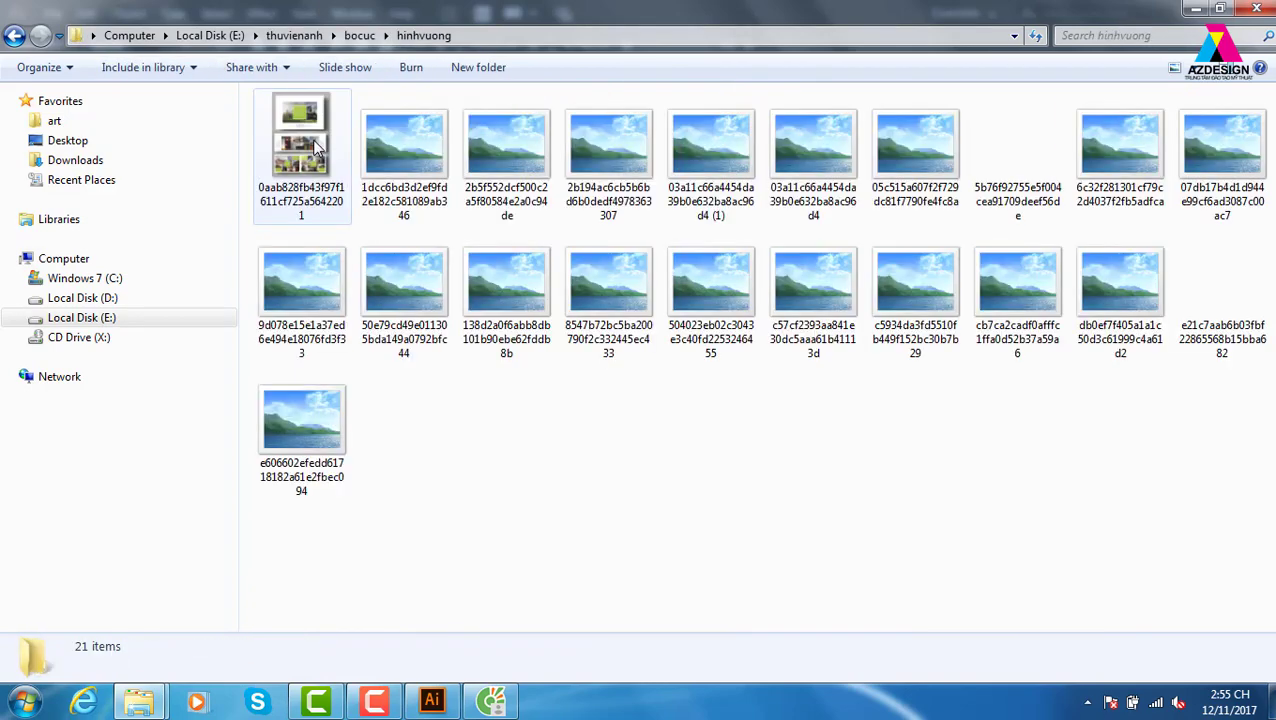
double_click(300, 140)
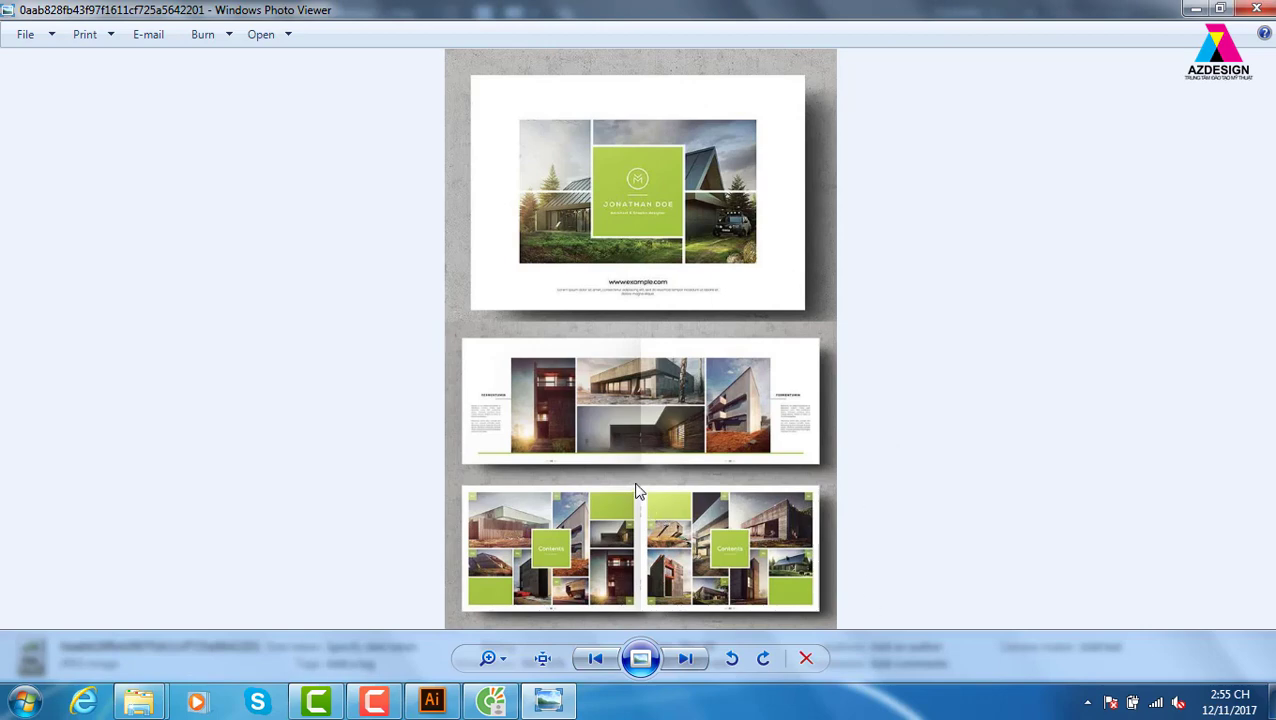
- Show the next thin strip image at actual size and pan through its bedroom interior spread
click(685, 658)
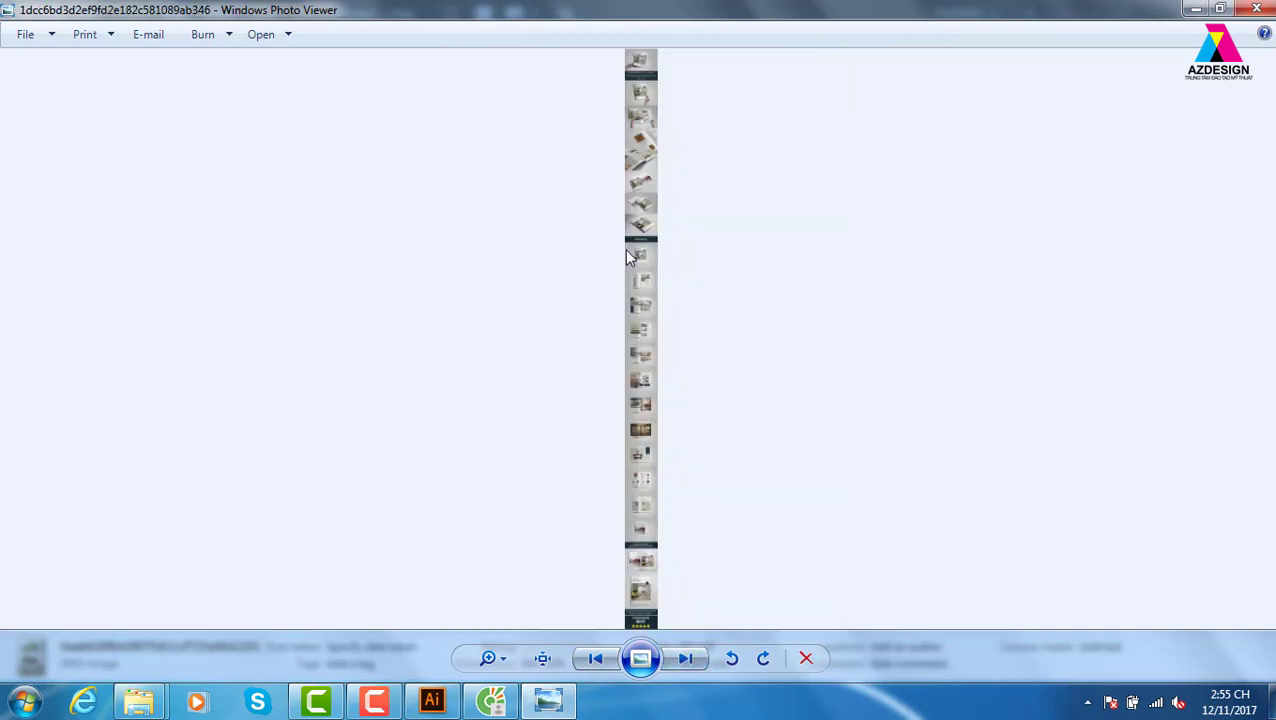
click(543, 660)
drag(719, 166, 719, 294)
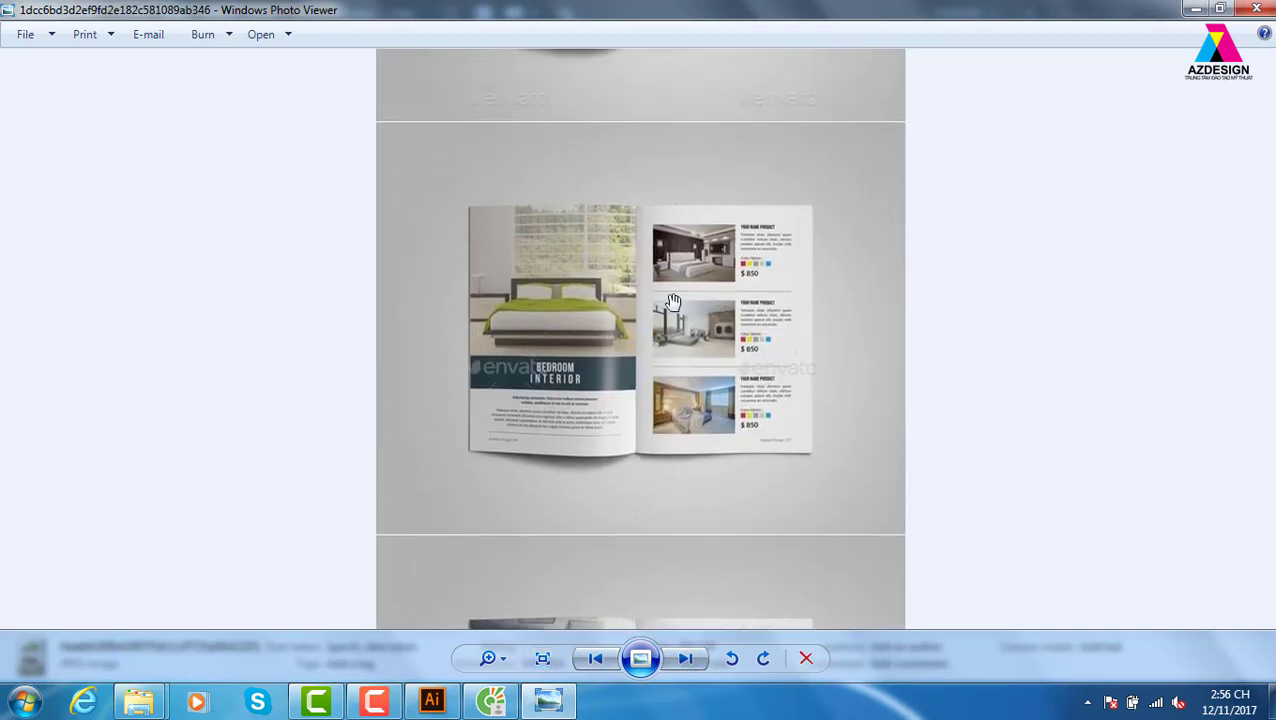
scroll(765, 312, up, 3)
scroll(765, 312, up, 2)
scroll(783, 305, up, 3)
scroll(783, 450, up, 3)
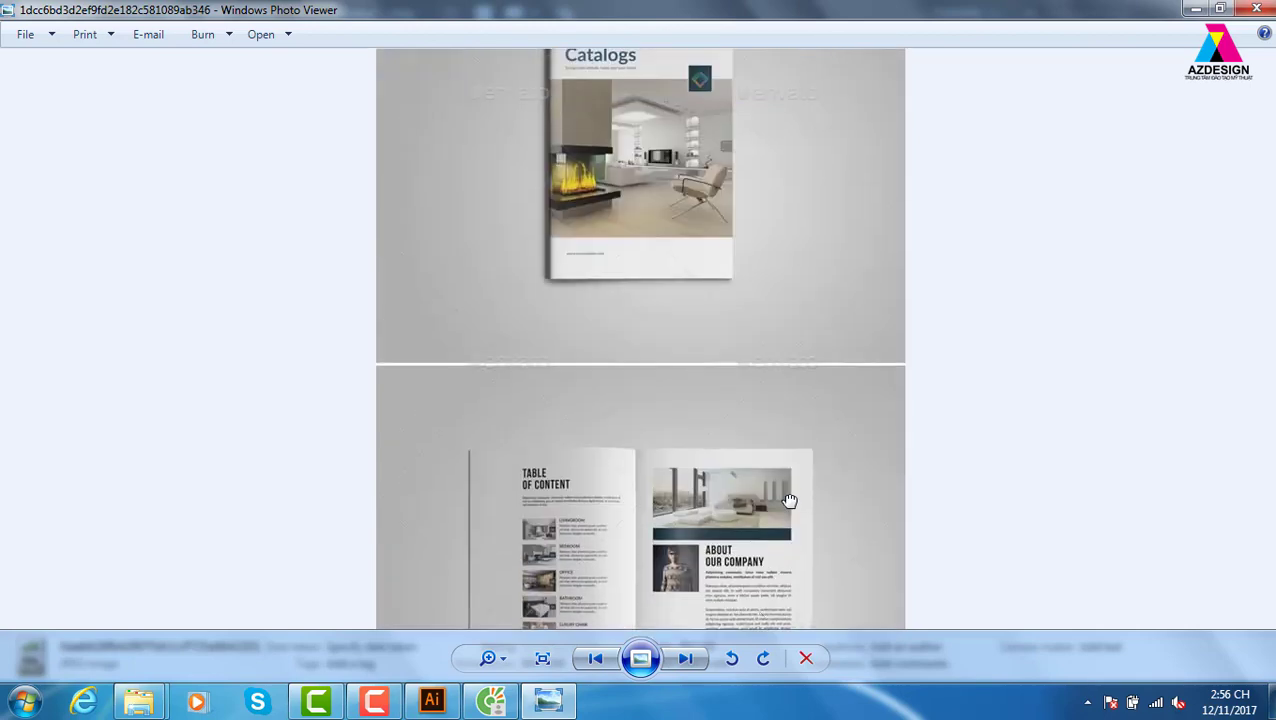
scroll(789, 501, up, 2)
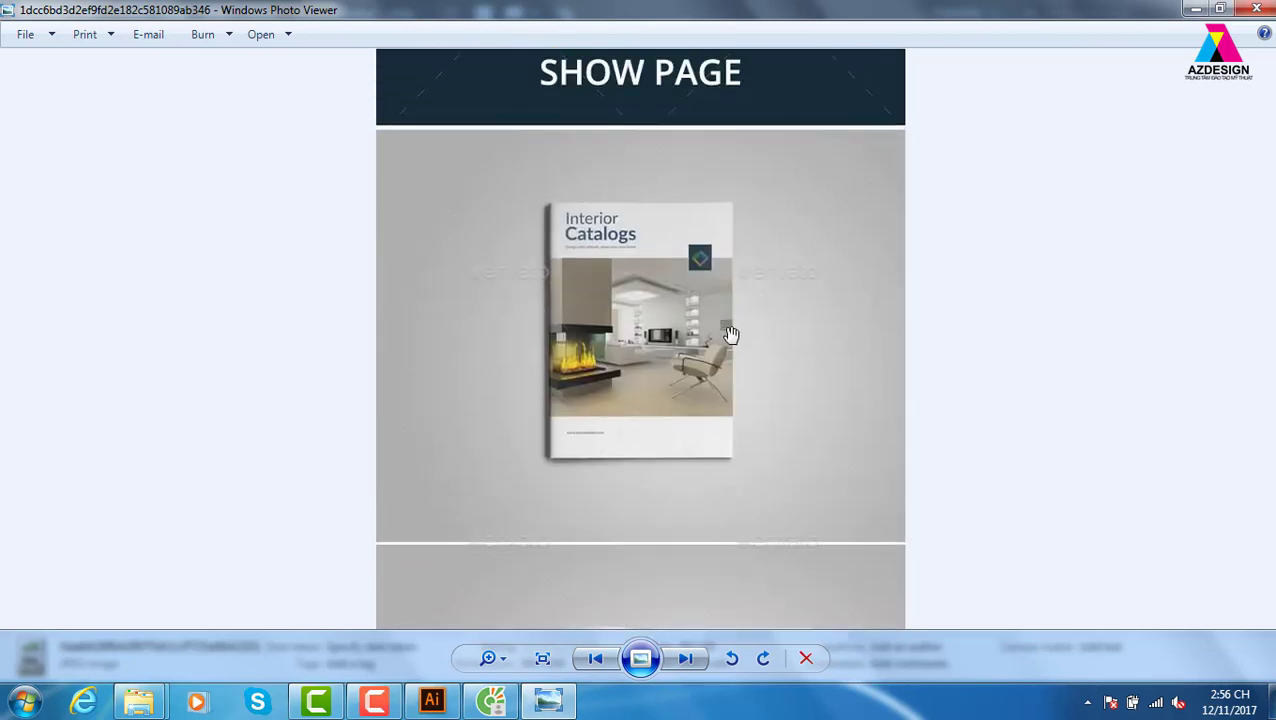
scroll(745, 280, down, 3)
scroll(710, 390, down, 2)
- View the green brochure strip, then pan the next strip's Our Future, Why Choose Us and cover spreads
click(696, 664)
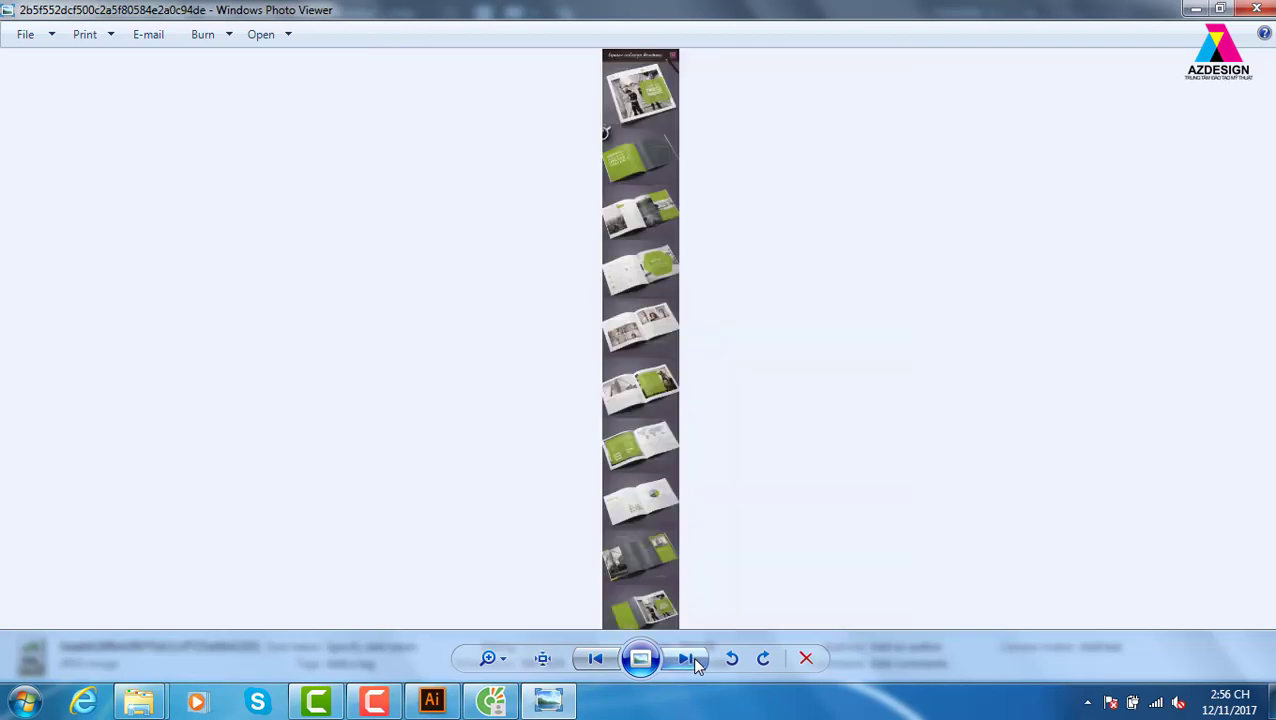
click(542, 658)
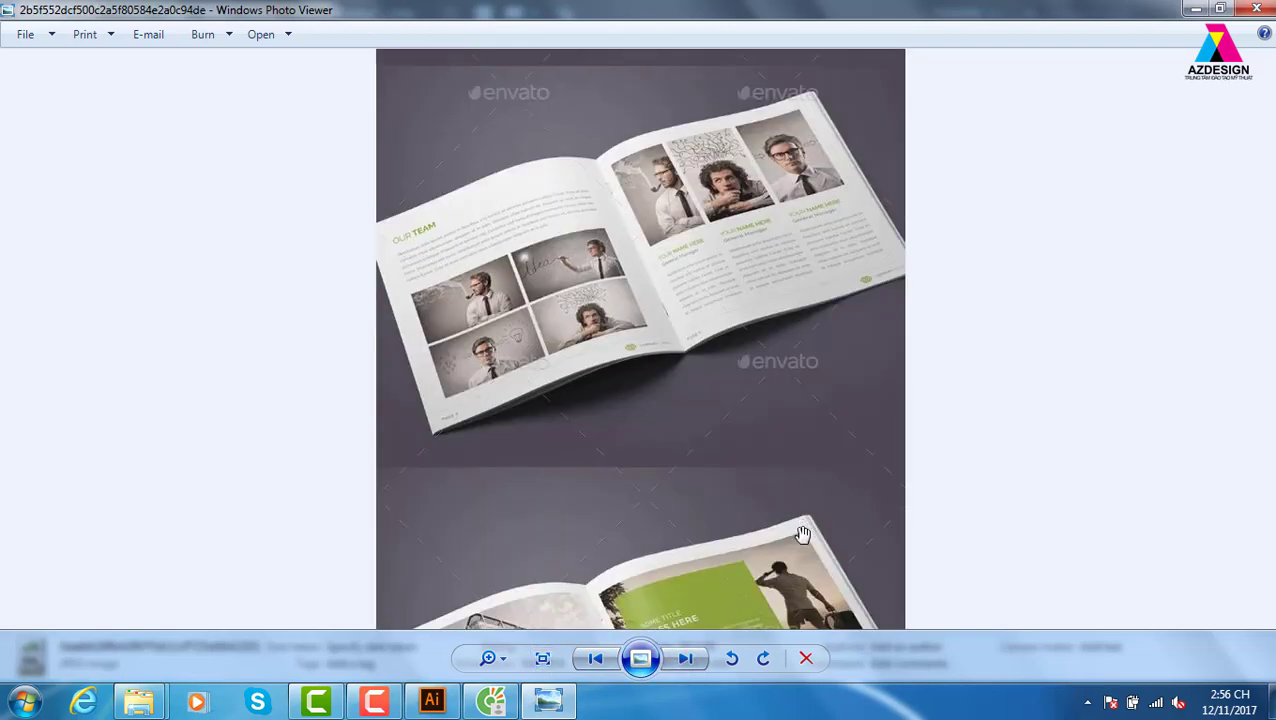
click(688, 660)
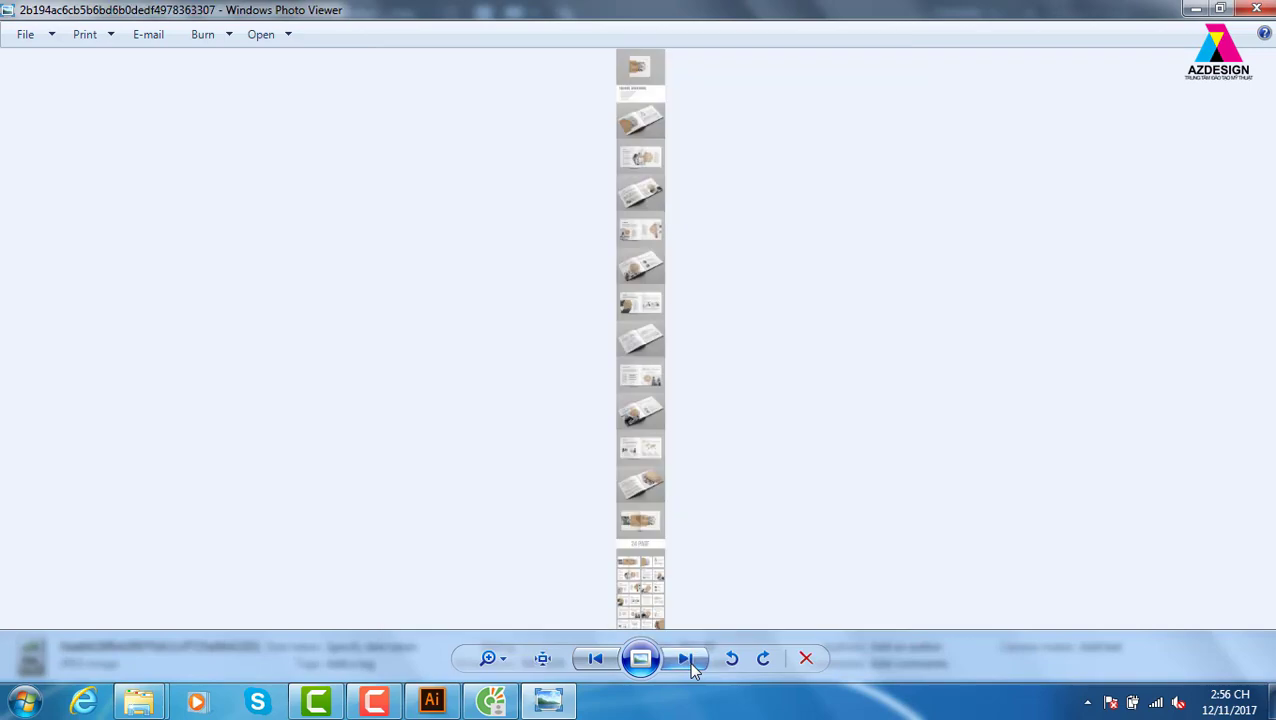
click(542, 658)
drag(638, 544, 725, 390)
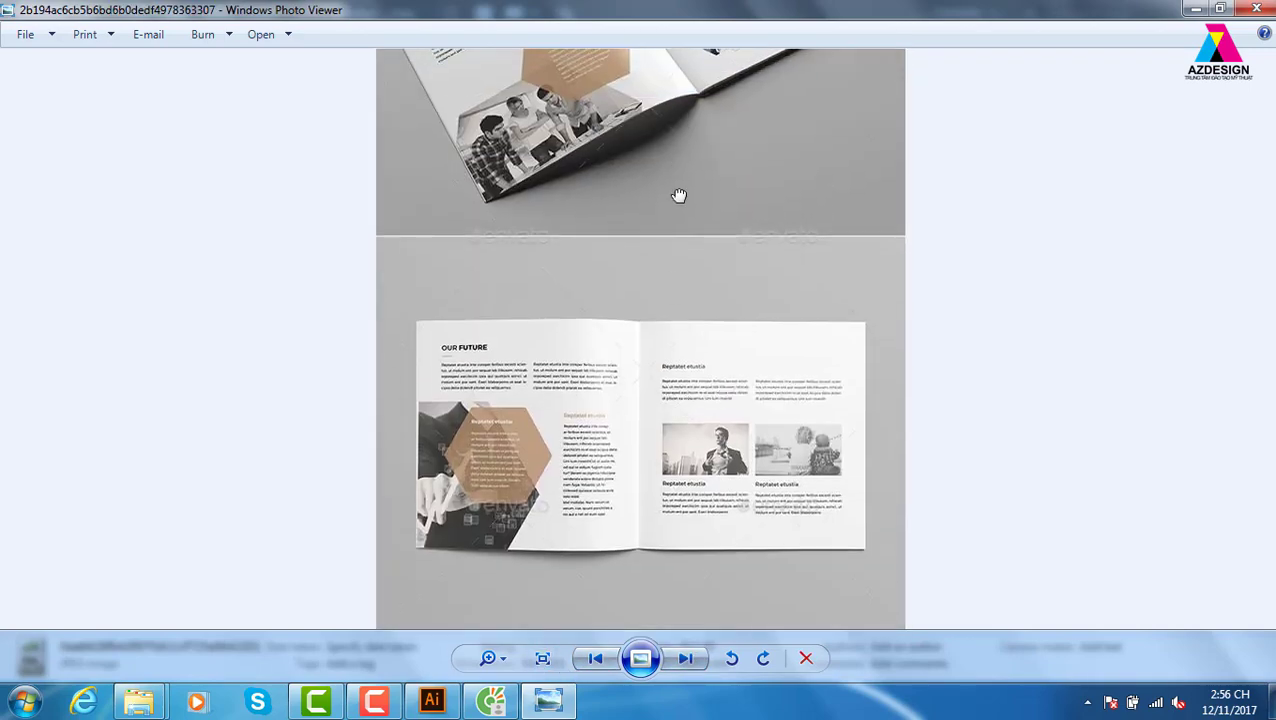
mouse_move(678, 196)
mouse_down()
mouse_move(700, 500)
mouse_move(720, 500)
mouse_up()
mouse_move(740, 200)
mouse_down()
mouse_move(761, 487)
mouse_move(729, 555)
mouse_up()
drag(725, 400, 725, 480)
drag(720, 200, 720, 535)
drag(672, 371, 680, 557)
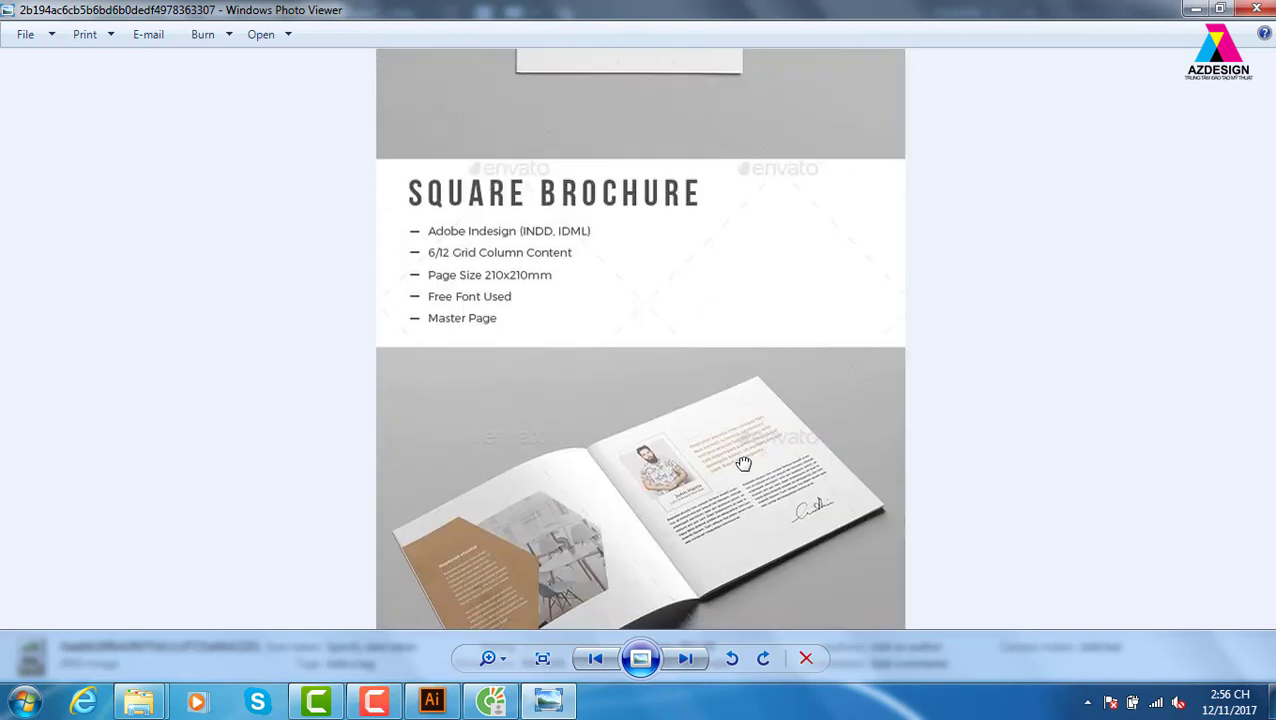
drag(745, 235, 749, 521)
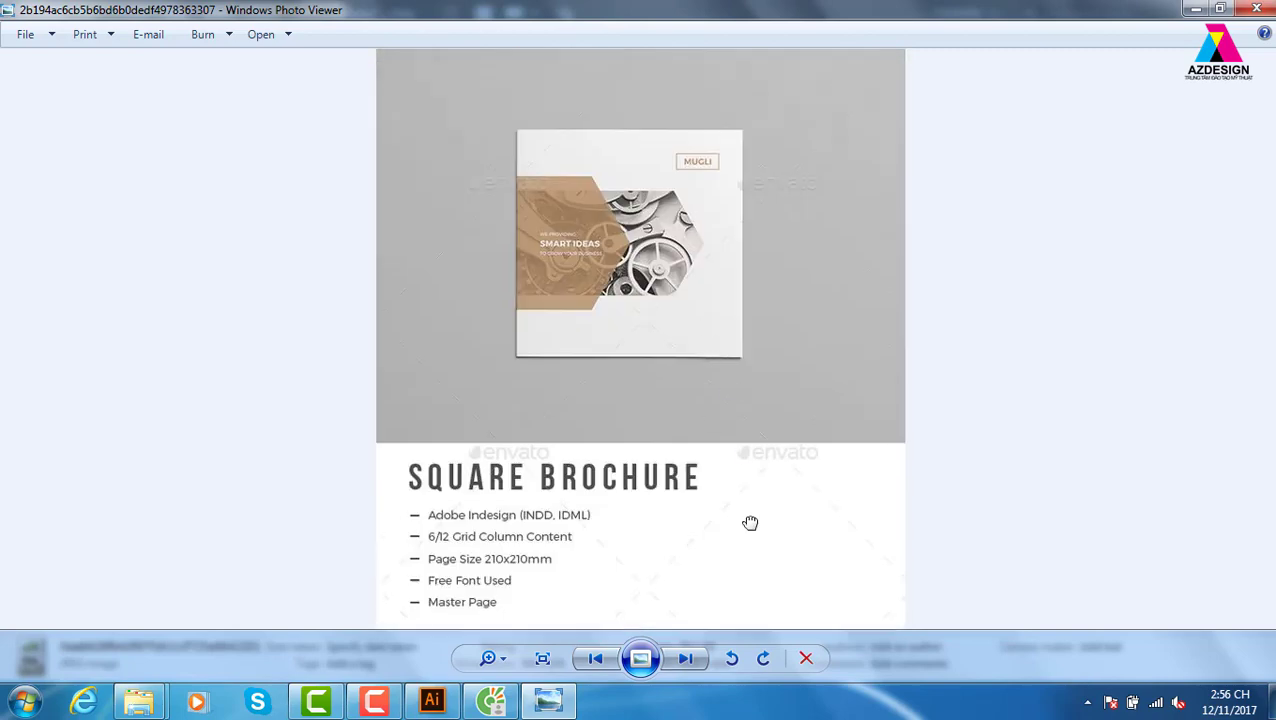
- Page past the happy holidays card to the tall hotel brochure and show it at actual size
click(685, 658)
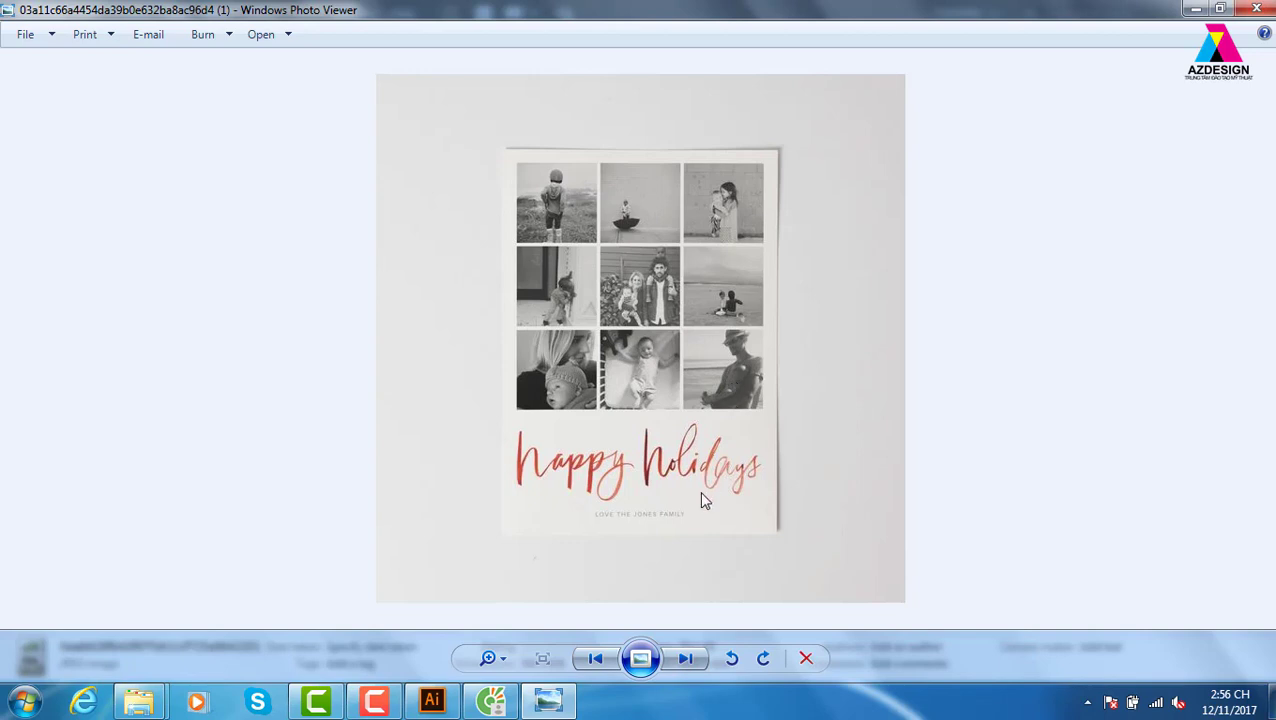
click(686, 660)
click(690, 662)
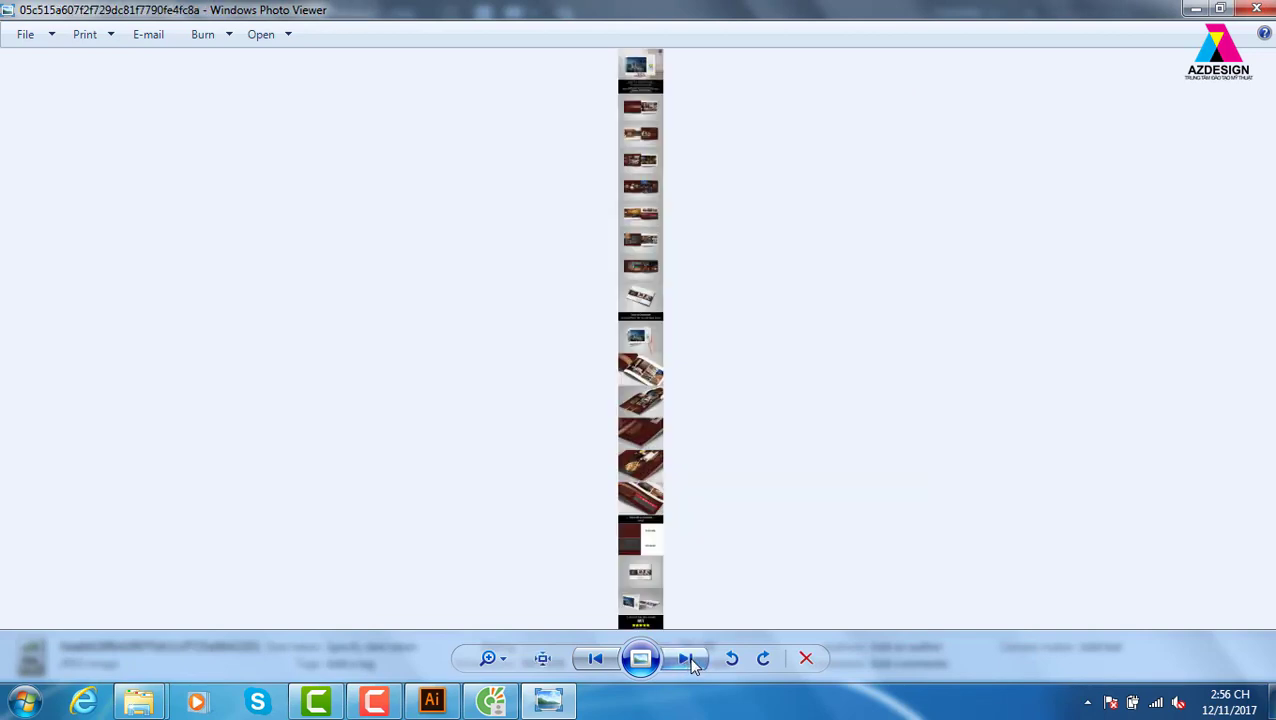
click(542, 658)
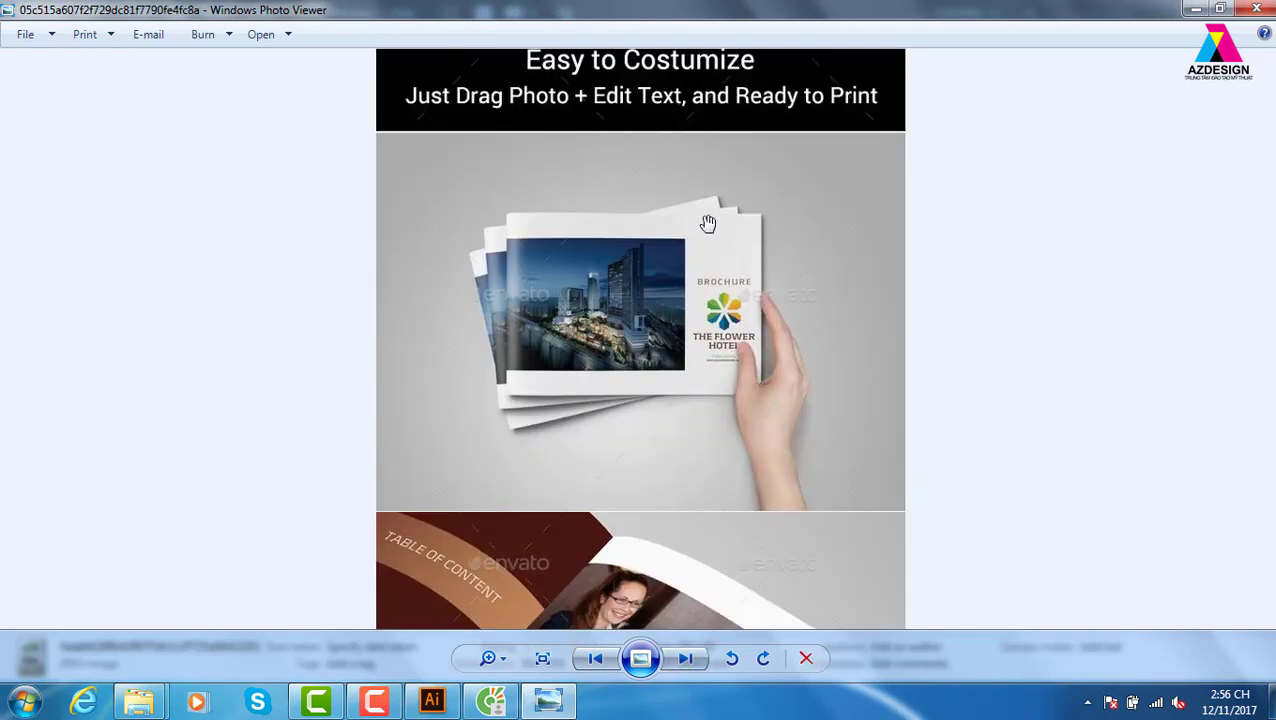
- Scroll up through the hotel brochure, then close Windows Photo Viewer
scroll(745, 272, up, 3)
scroll(750, 330, up, 3)
scroll(760, 460, up, 3)
scroll(780, 528, up, 3)
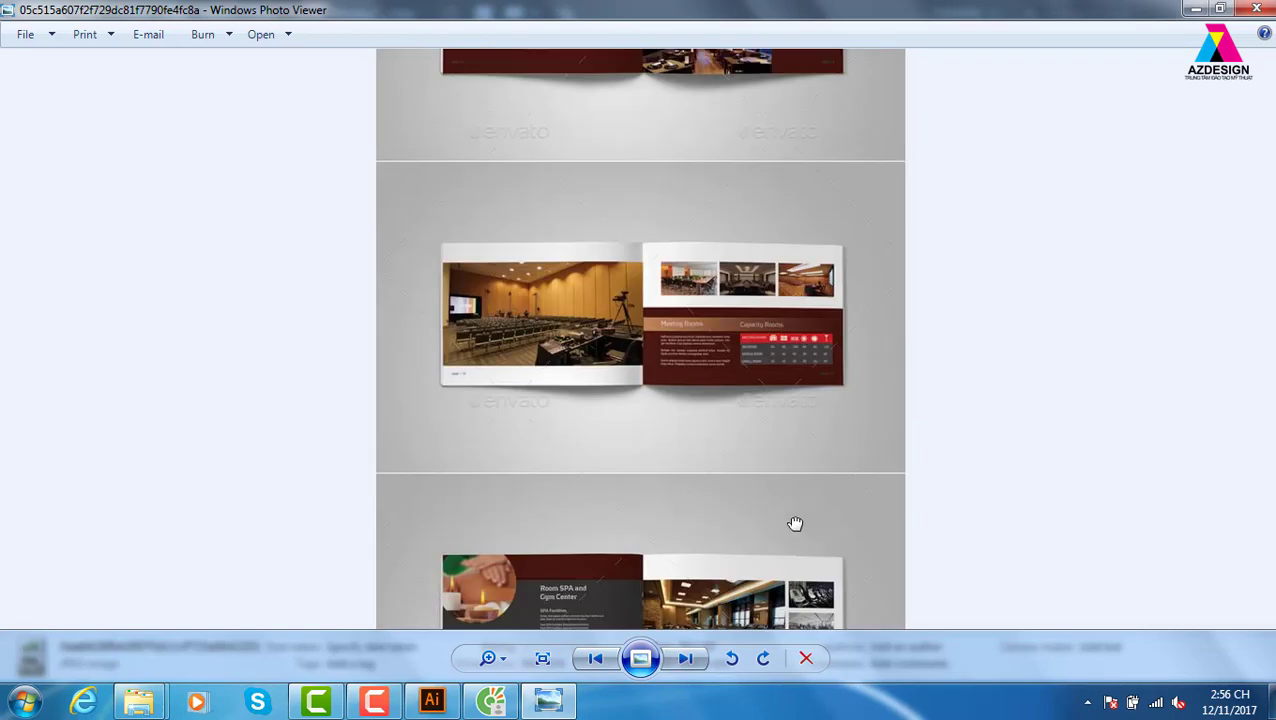
scroll(785, 512, up, 3)
scroll(775, 470, up, 3)
scroll(769, 421, up, 3)
scroll(765, 360, up, 3)
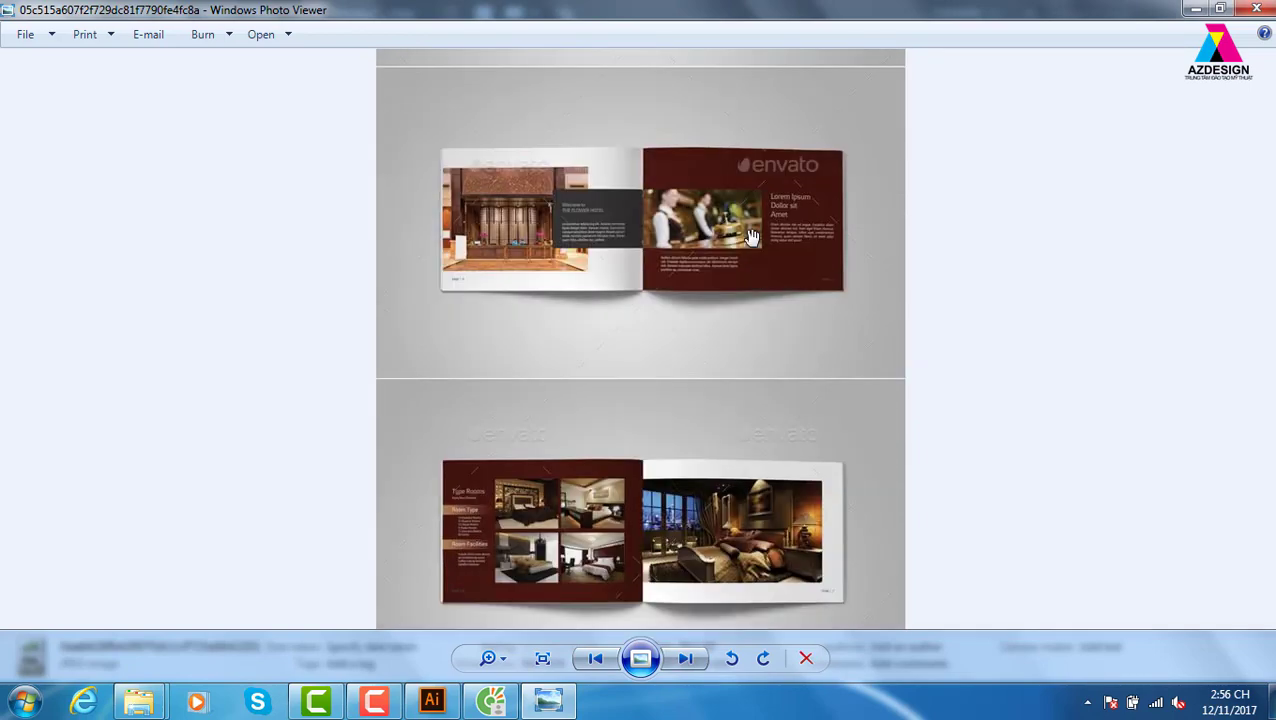
scroll(760, 295, up, 3)
scroll(760, 295, up, 3)
scroll(750, 270, up, 3)
scroll(760, 310, up, 3)
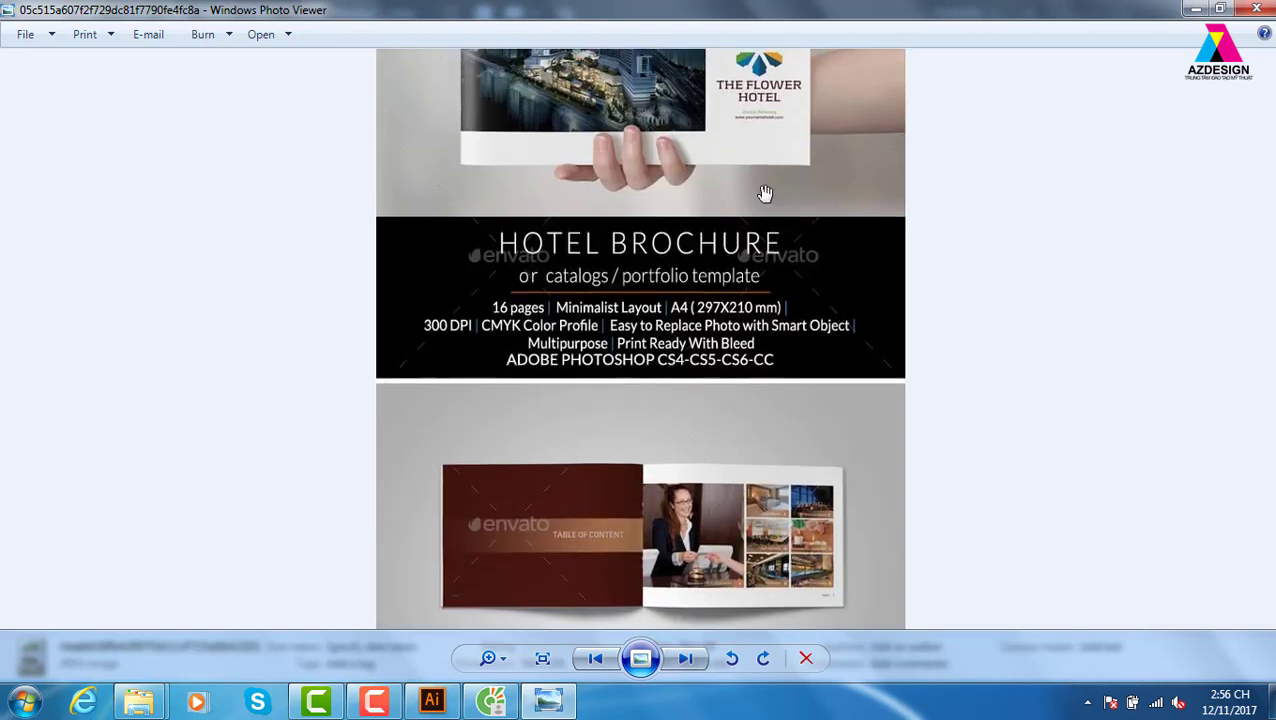
scroll(757, 303, up, 3)
scroll(757, 303, up, 1)
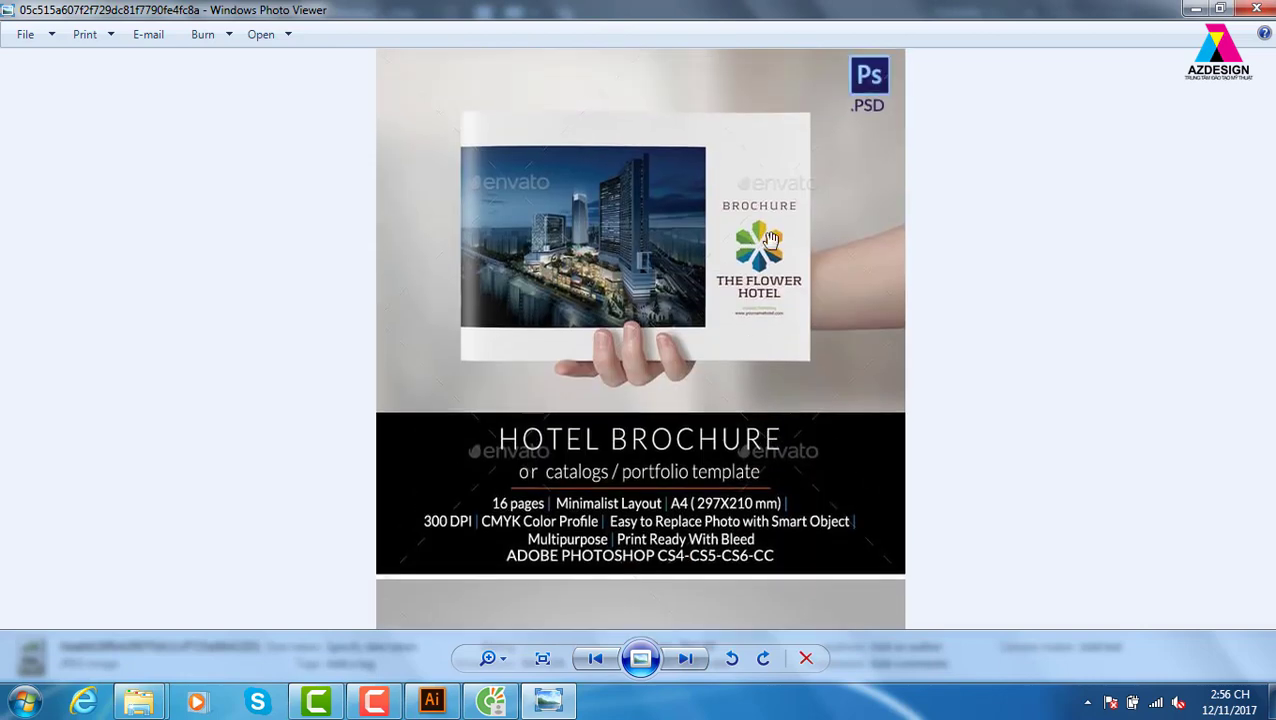
click(1256, 9)
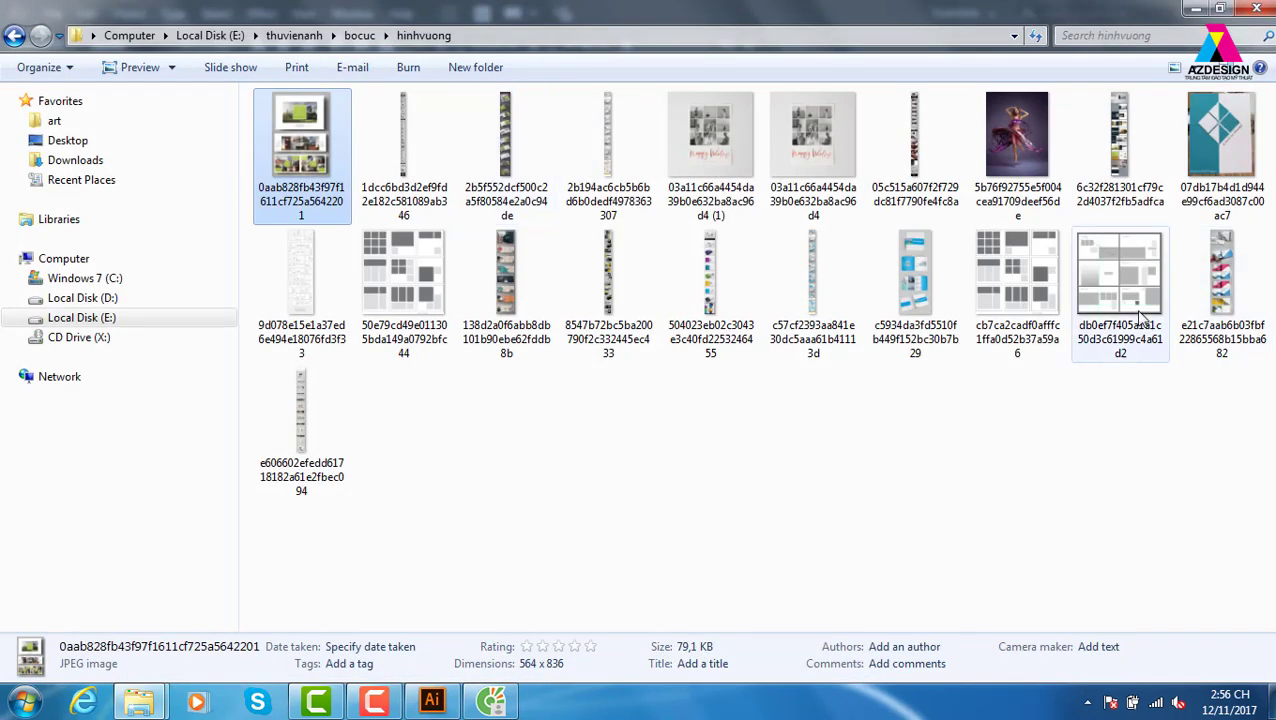
- Open the cb7ca2 nine-layout grid image and page through to the e21c7a Google brochure mockup
double_click(1032, 275)
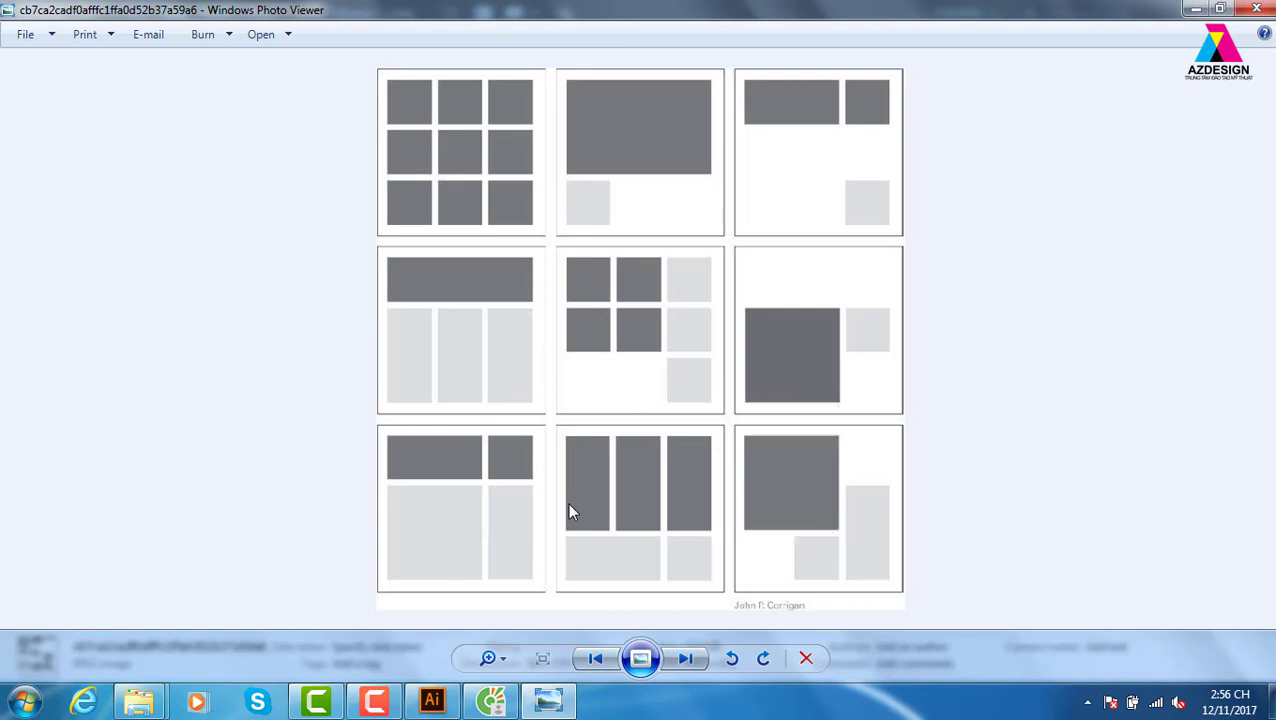
click(685, 658)
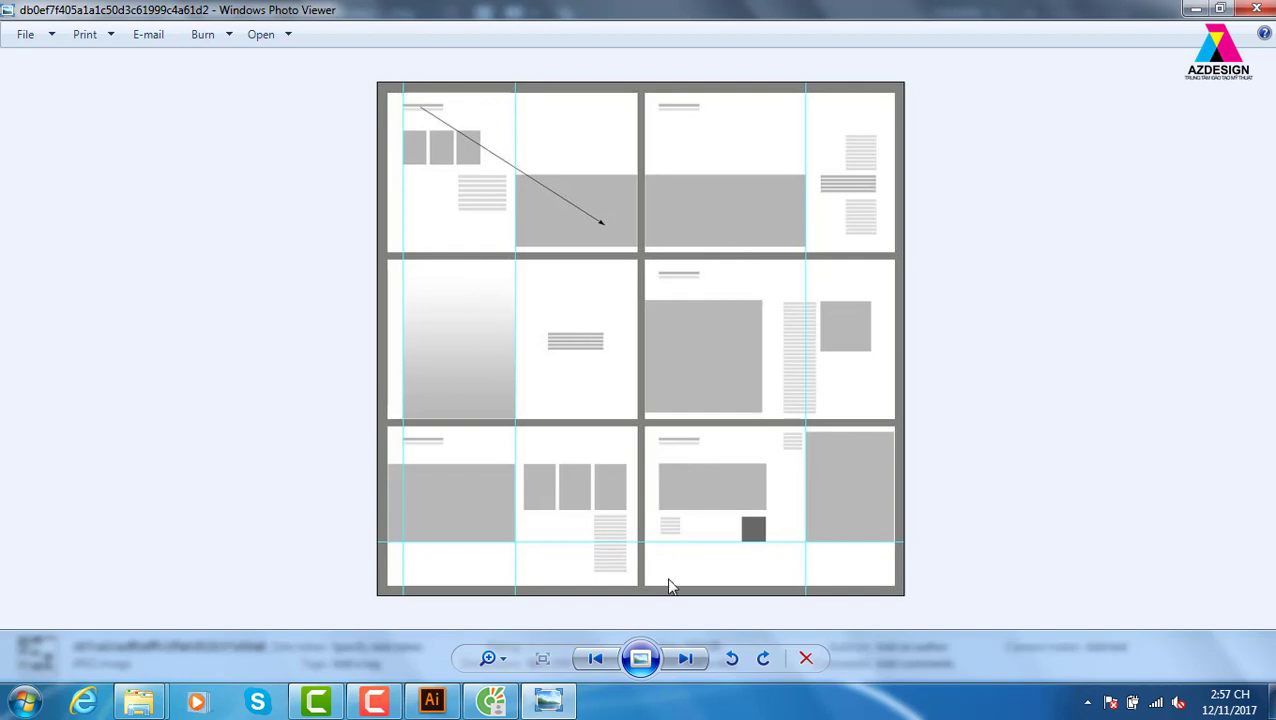
click(692, 665)
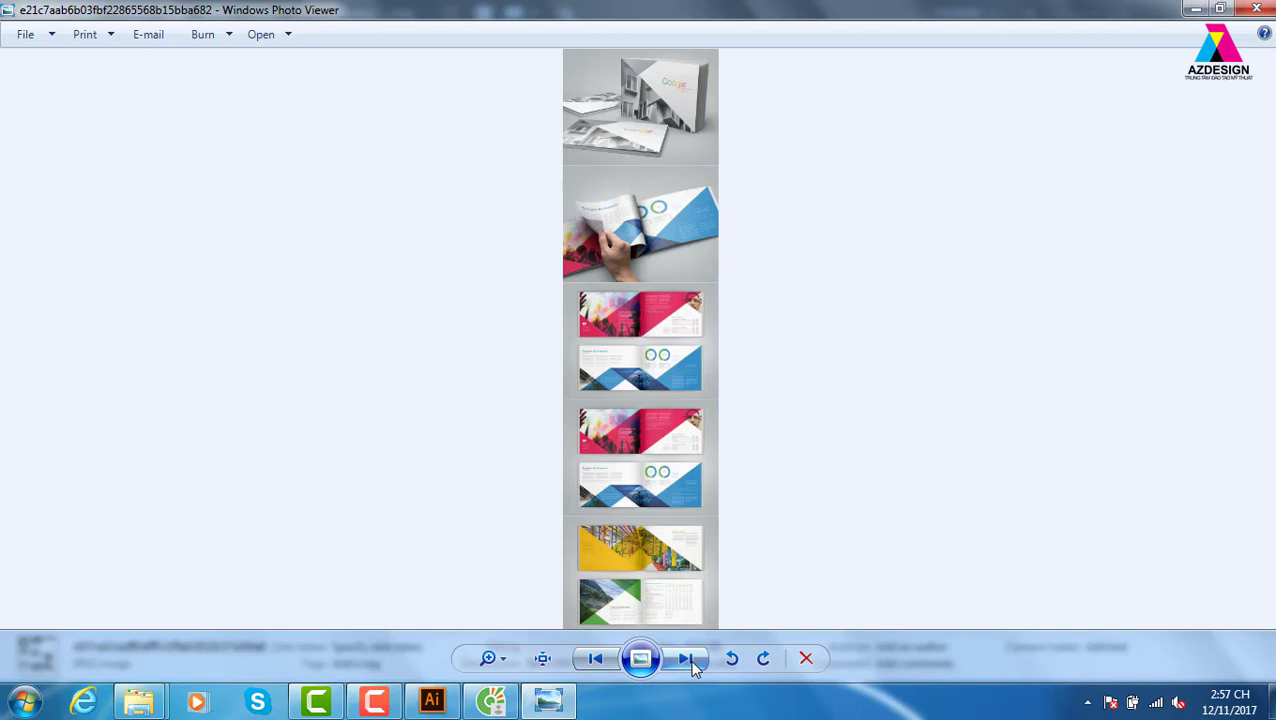
- Show the Google mockup at actual size and scroll down to the Costs and Expenses spread
click(542, 658)
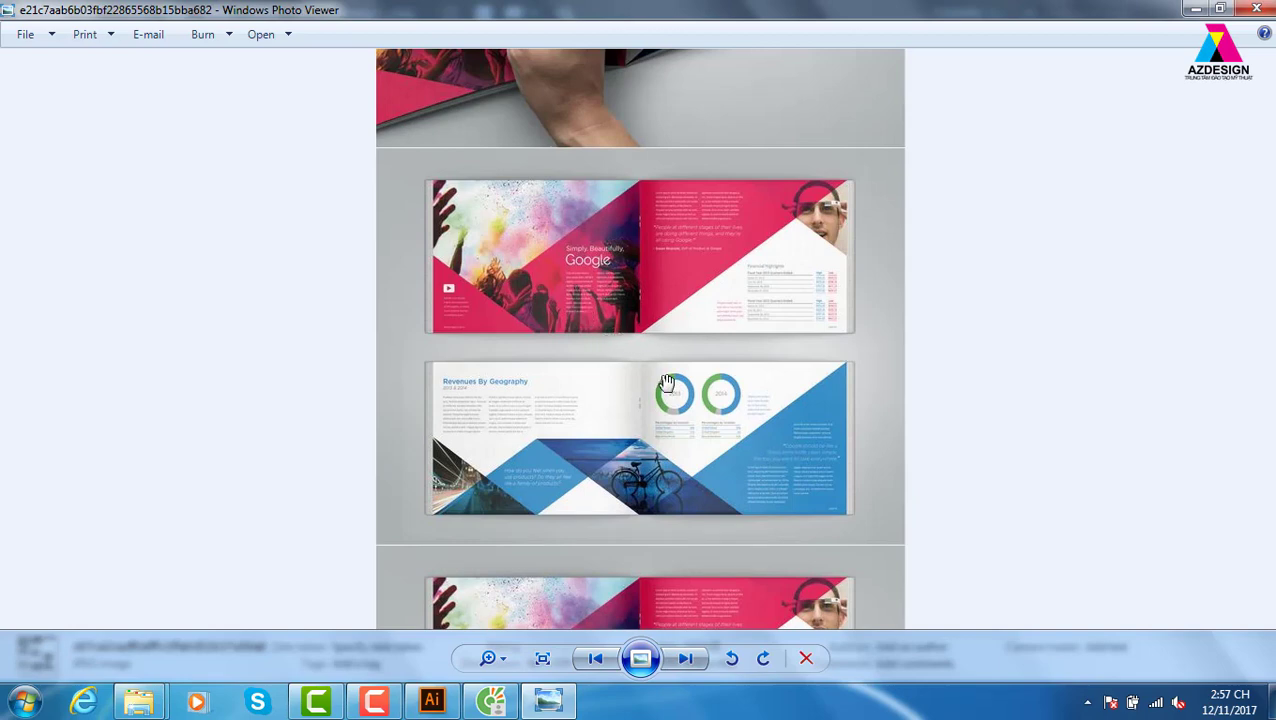
scroll(780, 303, down, 3)
scroll(777, 148, down, 3)
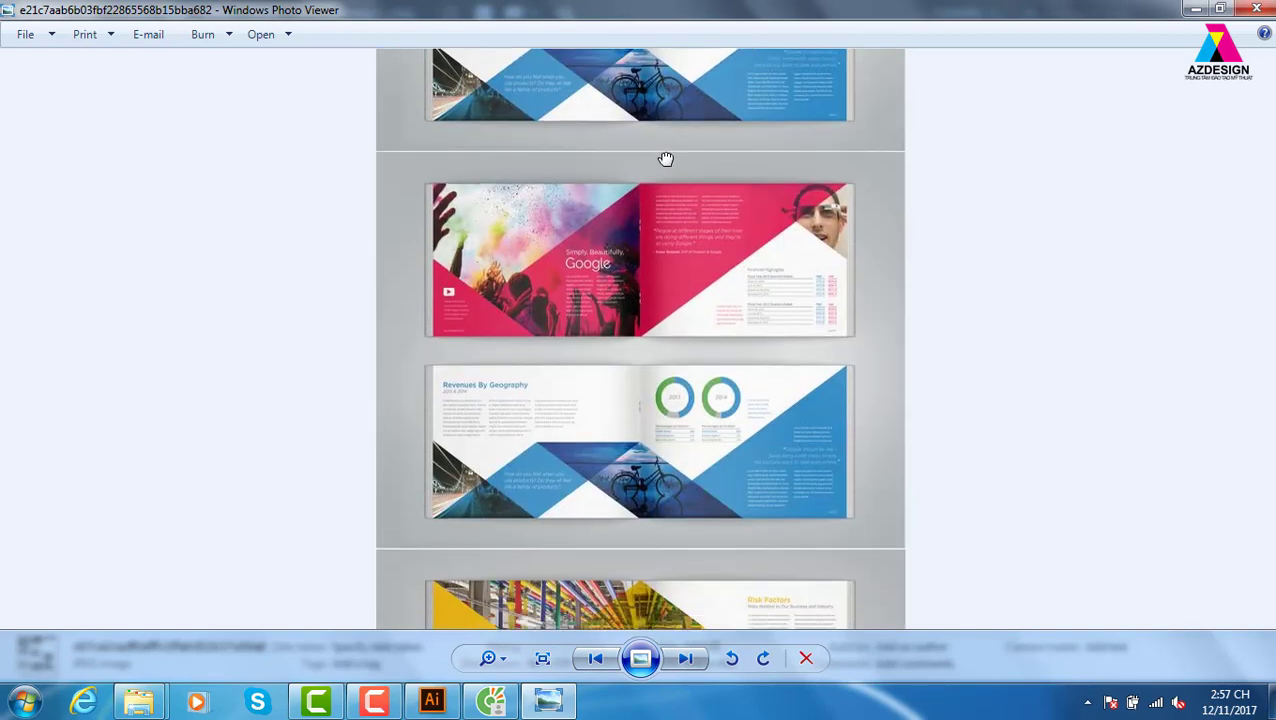
scroll(664, 160, down, 3)
scroll(694, 241, down, 2)
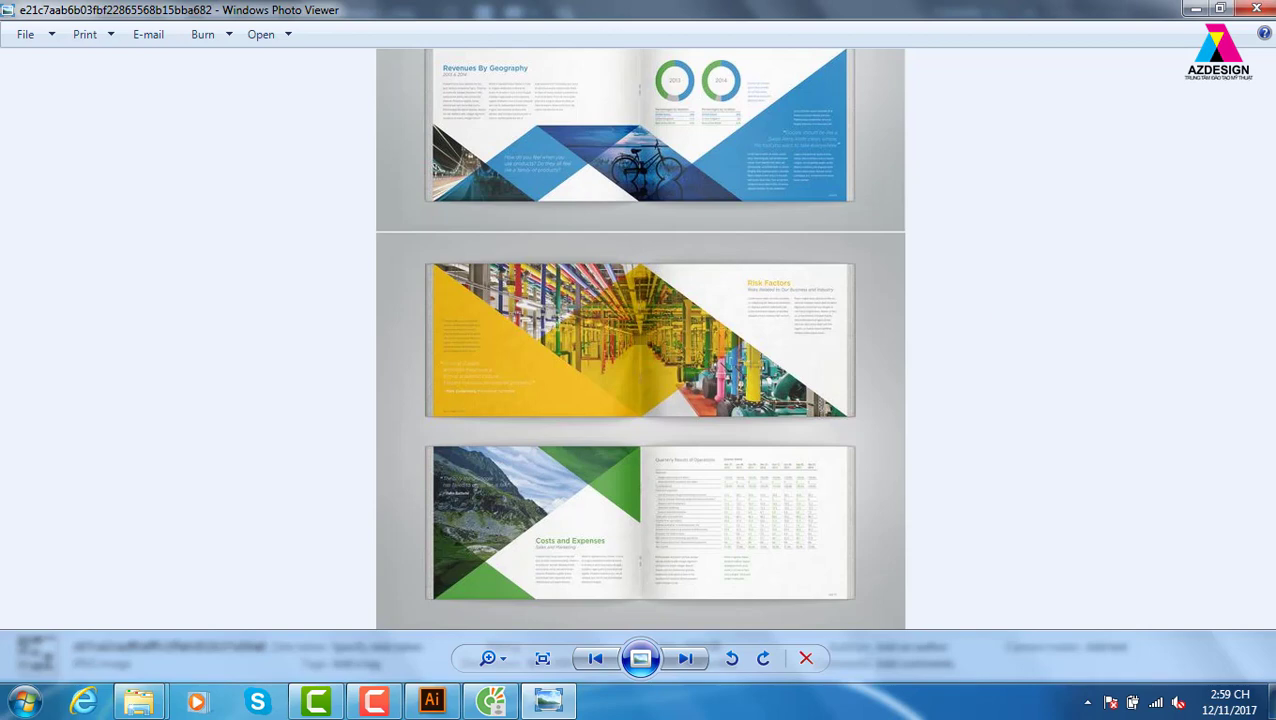
- Close the viewer, briefly open the 07db17b4 'A Note of Thanks' card, and close it again
click(1257, 9)
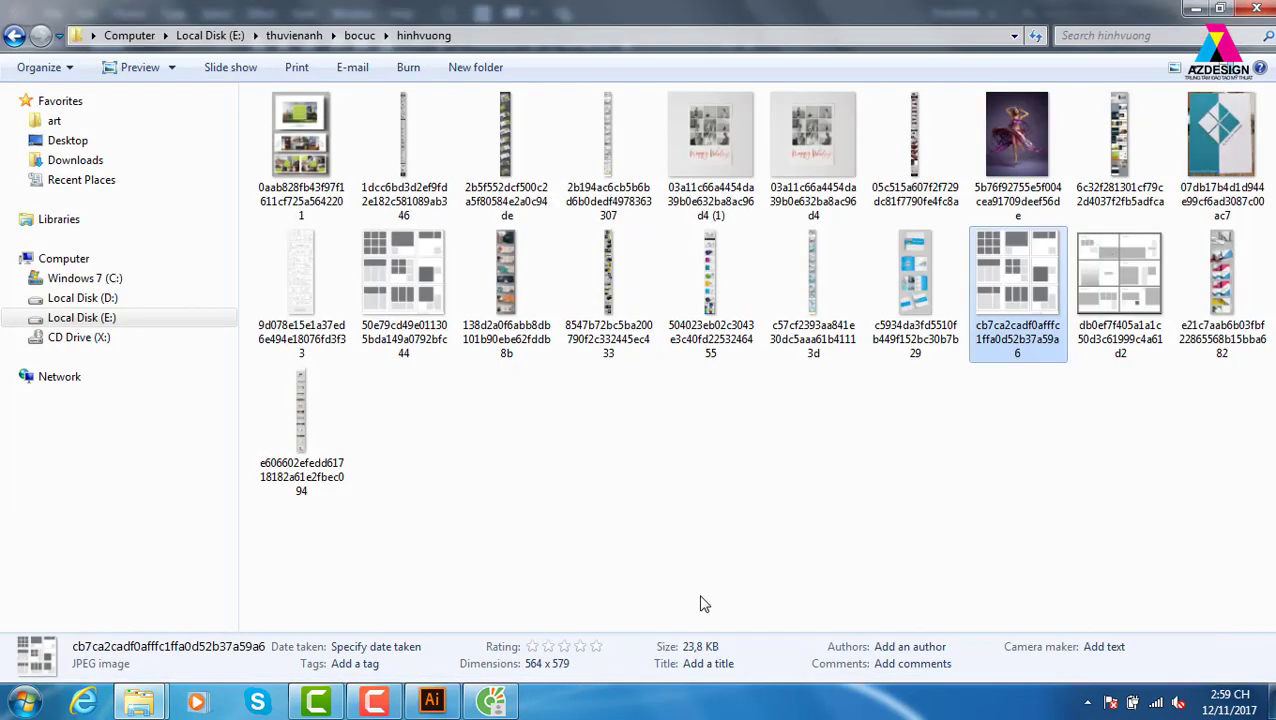
double_click(1216, 150)
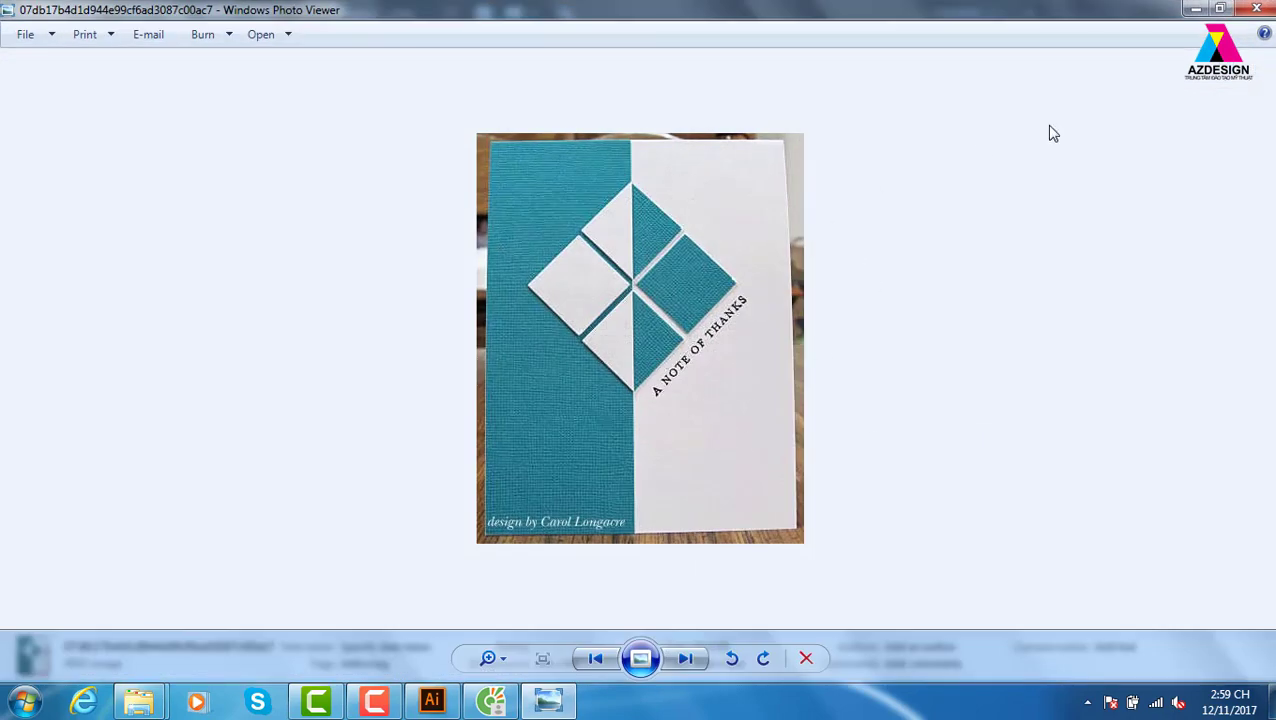
click(1257, 9)
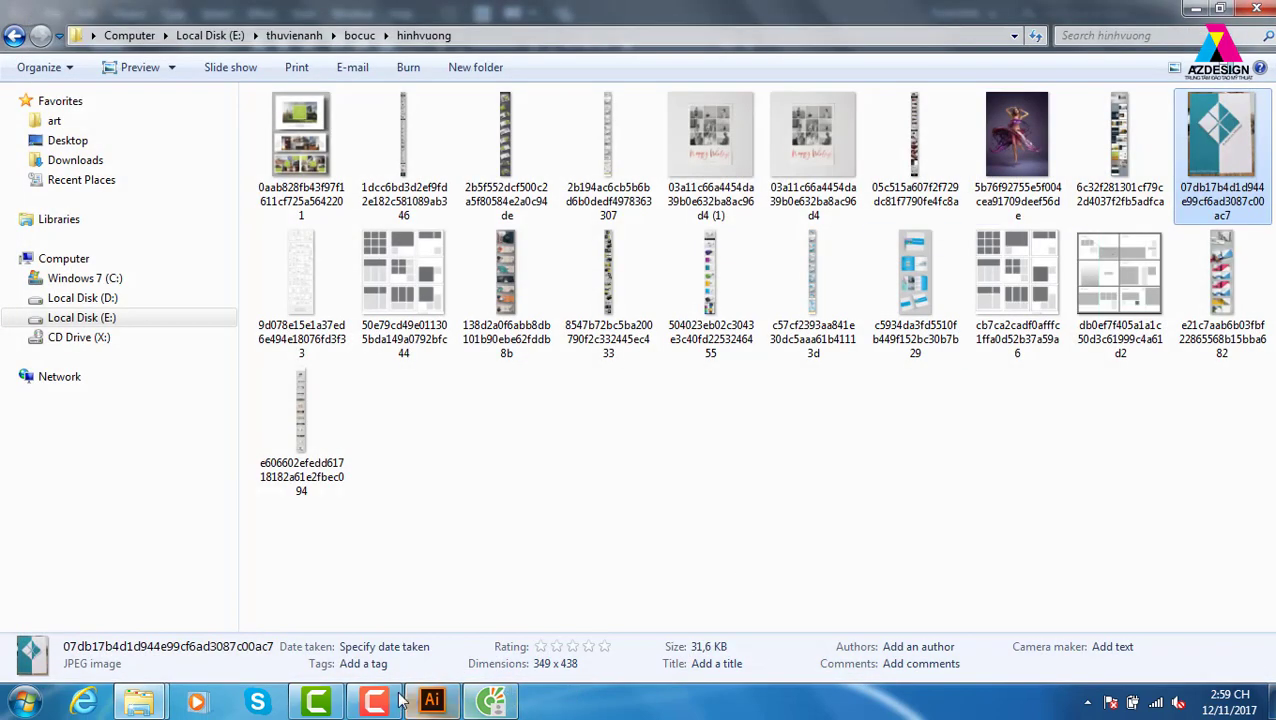